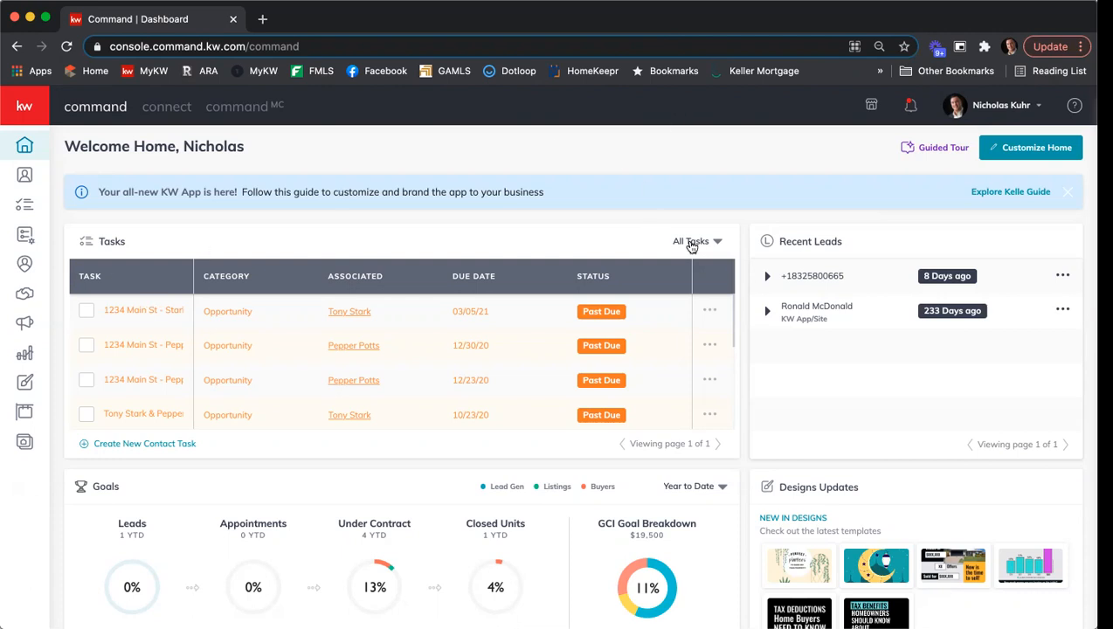
- Open the $415,000 Appointment-phase listing from the list of all opportunities and look over its details
{"action": "left_click", "coordinate": [31, 297]}
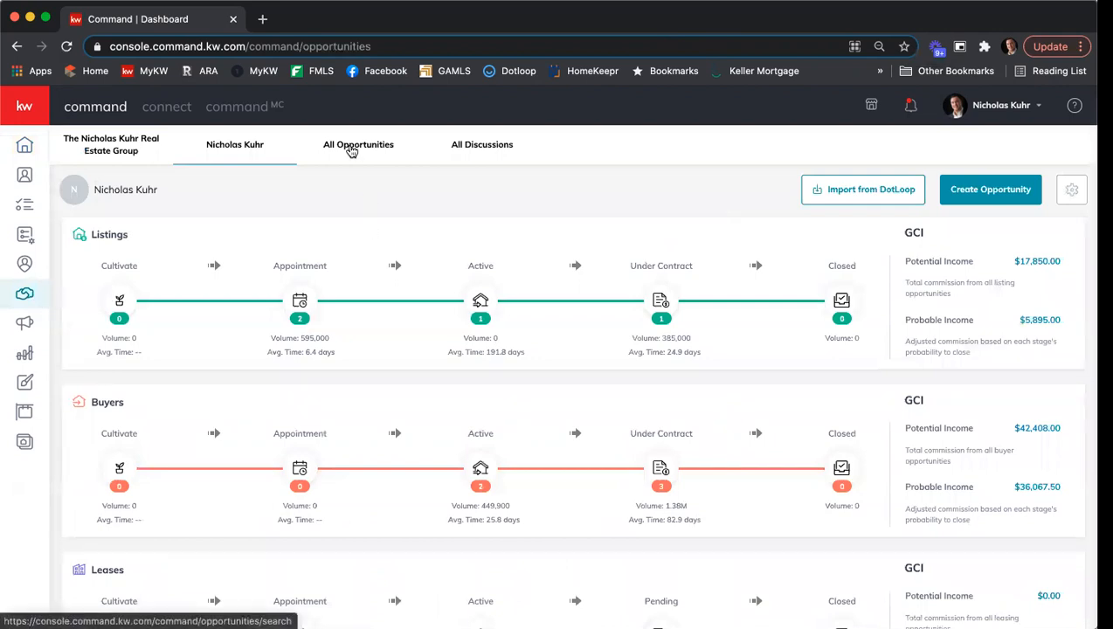
{"action": "left_click", "coordinate": [351, 147]}
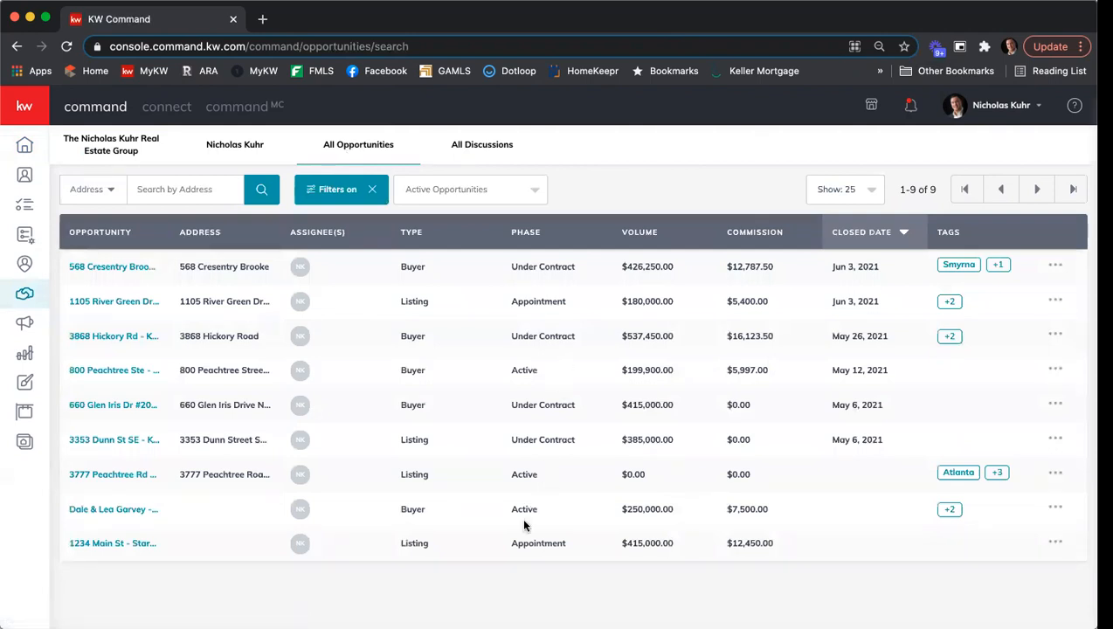
{"action": "left_click", "coordinate": [118, 545]}
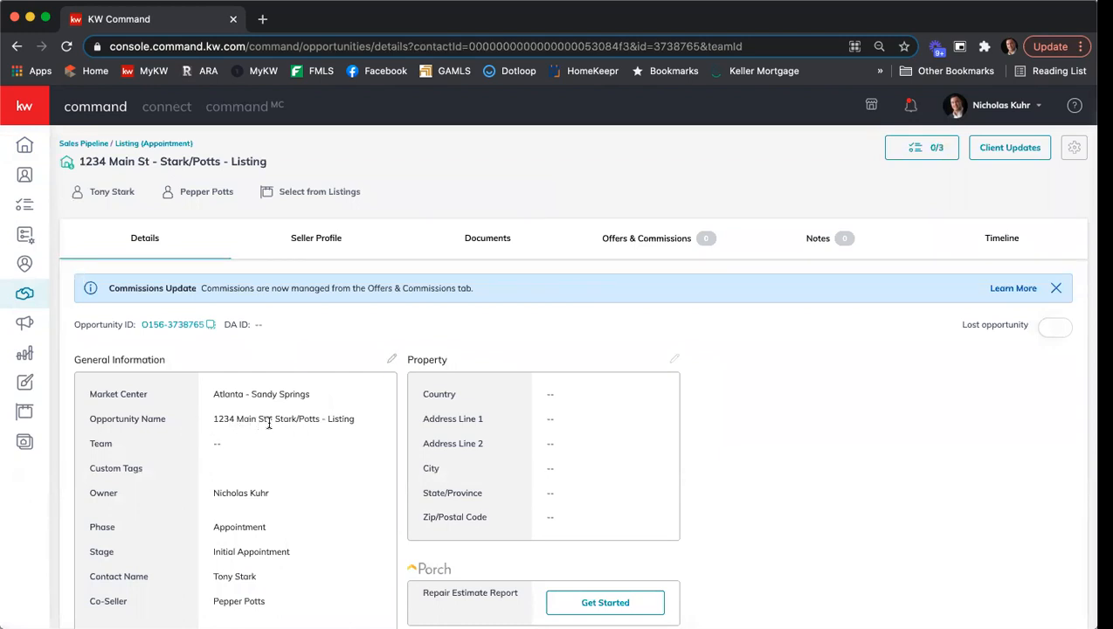
{"action": "scroll", "coordinate": [274, 423], "scroll_direction": "down", "scroll_amount": 2}
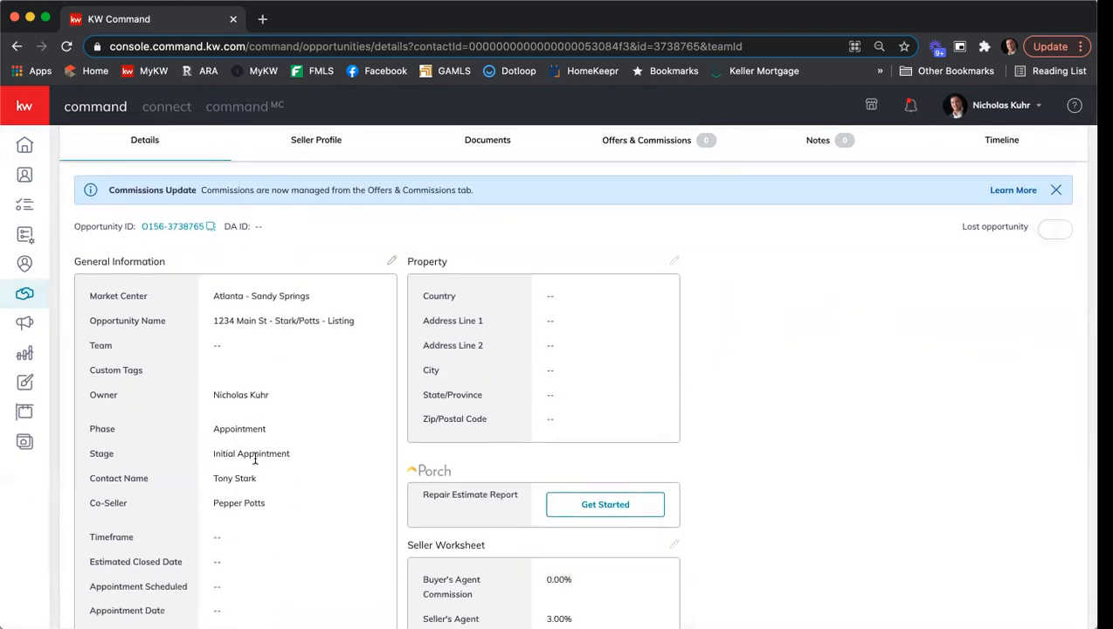
{"action": "scroll", "coordinate": [253, 458], "scroll_direction": "down", "scroll_amount": 1}
{"action": "scroll", "coordinate": [254, 458], "scroll_direction": "down", "scroll_amount": 1}
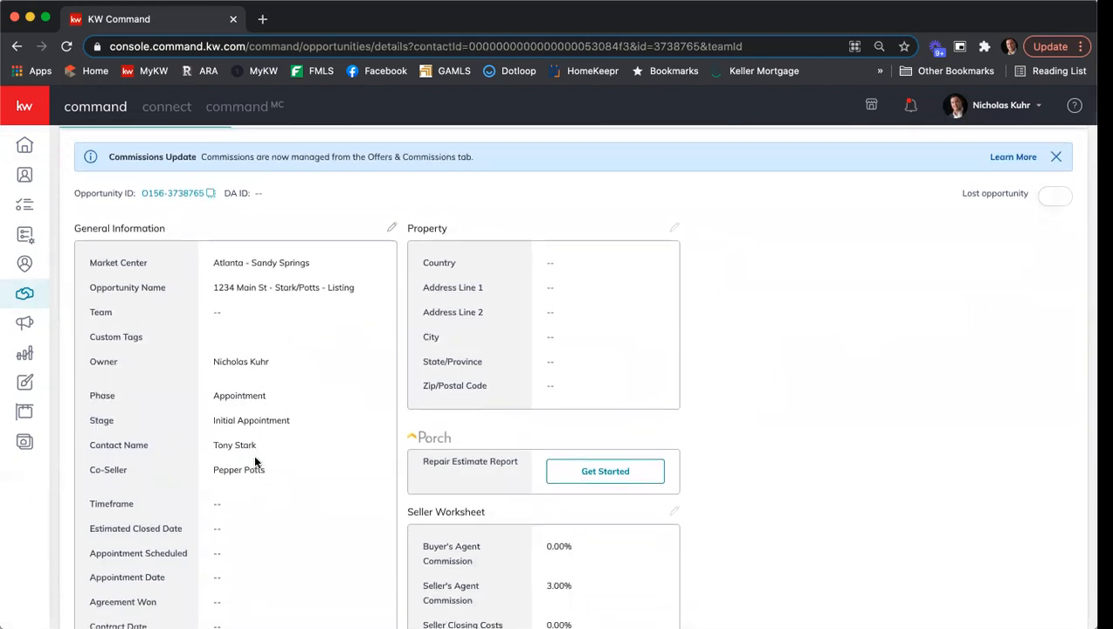
{"action": "scroll", "coordinate": [253, 454], "scroll_direction": "up", "scroll_amount": 3}
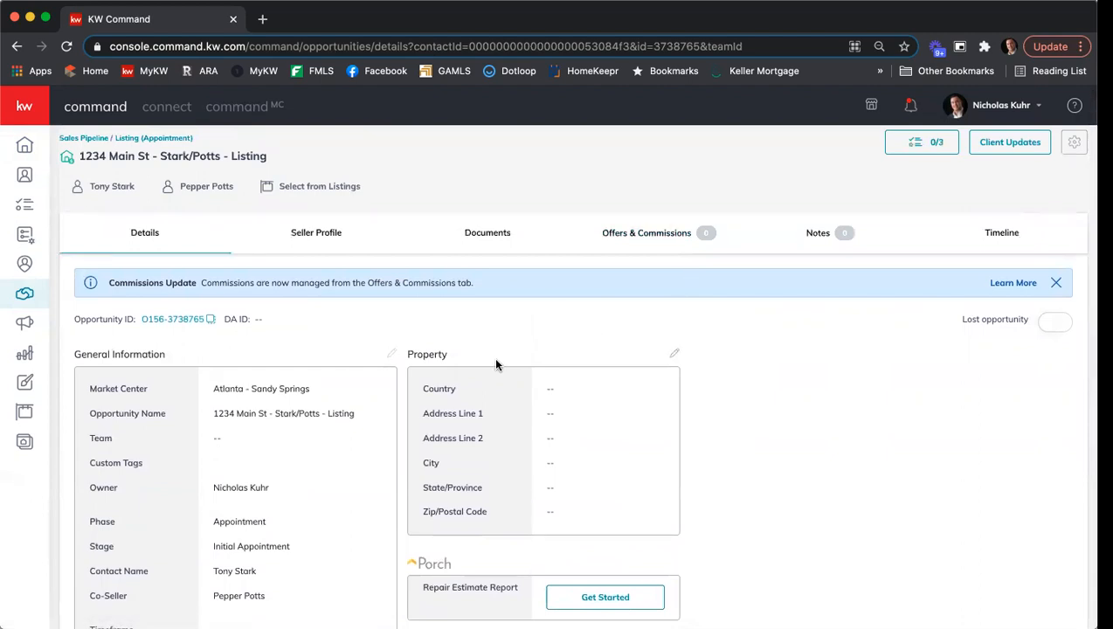
- Fill in the listing's property information by entering its street address and picking the matching East Point, GA suggestion
{"action": "left_click", "coordinate": [673, 354]}
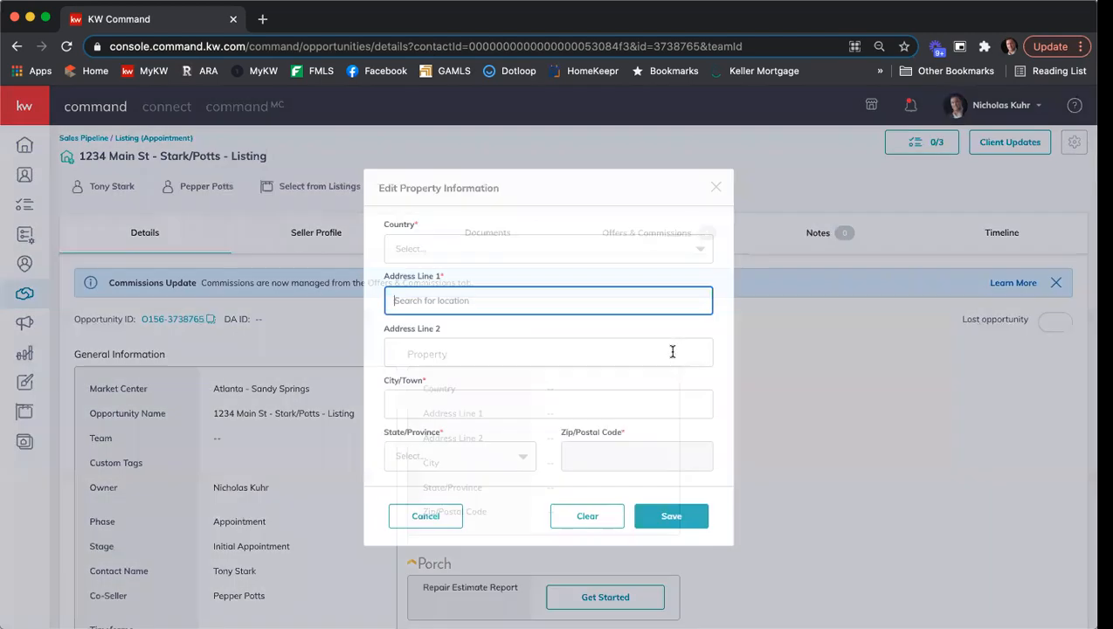
{"action": "type", "text": "1234 Main St"}
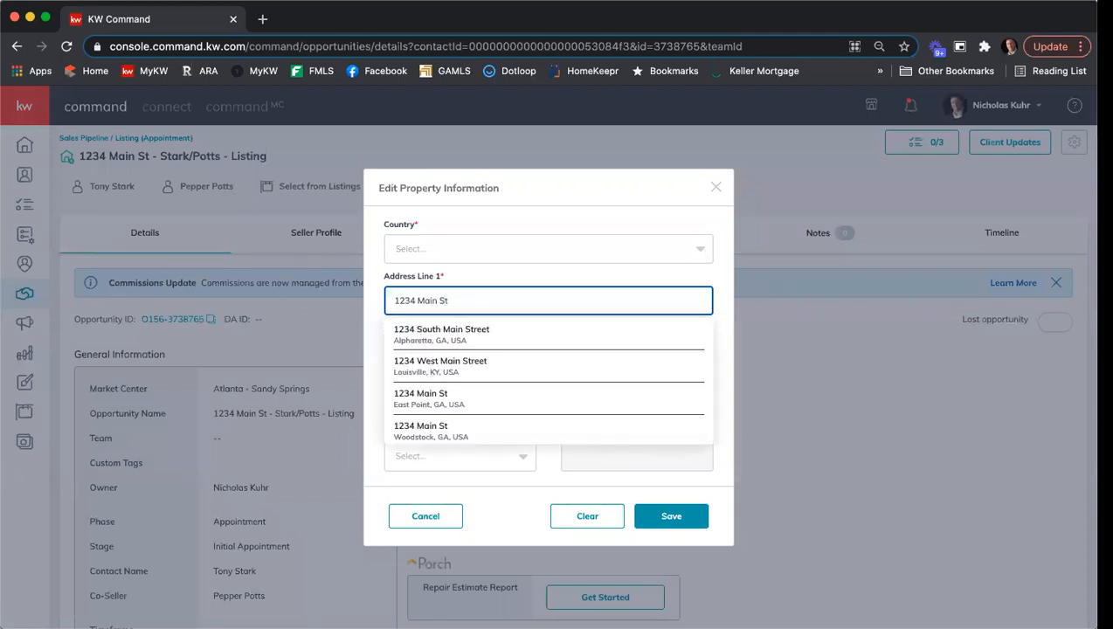
{"action": "scroll", "coordinate": [568, 346], "scroll_direction": "down", "scroll_amount": 1}
{"action": "scroll", "coordinate": [568, 347], "scroll_direction": "up", "scroll_amount": 1}
{"action": "left_click", "coordinate": [504, 395]}
- Change the property's city to Atlanta, replace its ZIP/postal code, and save the property information
{"action": "triple_click", "coordinate": [458, 403]}
{"action": "type", "text": "Atlanta"}
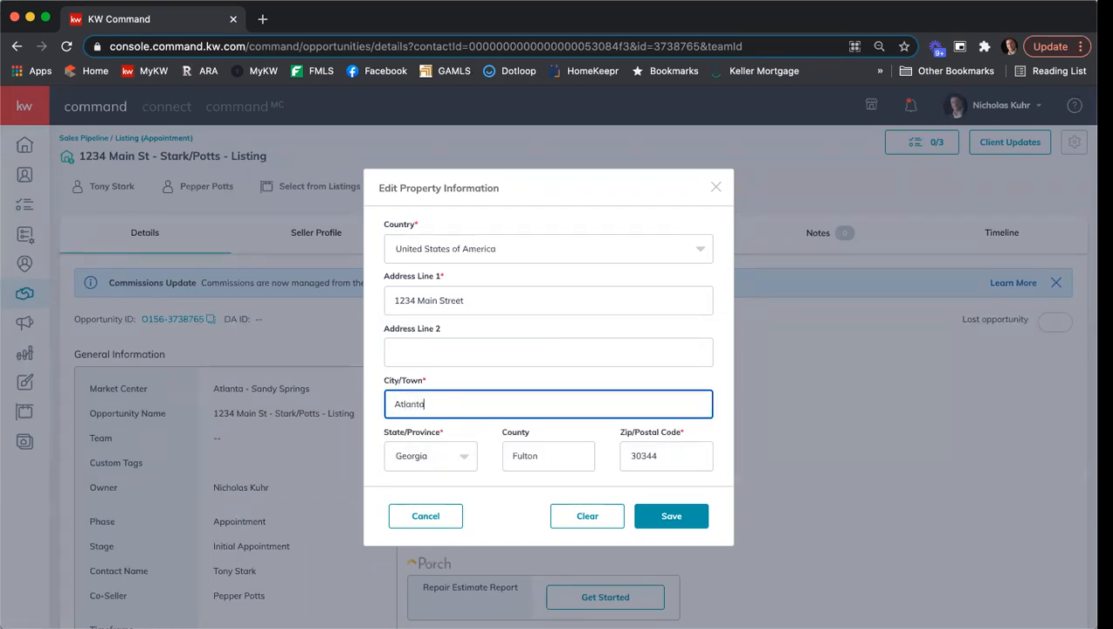
{"action": "left_click", "coordinate": [628, 454]}
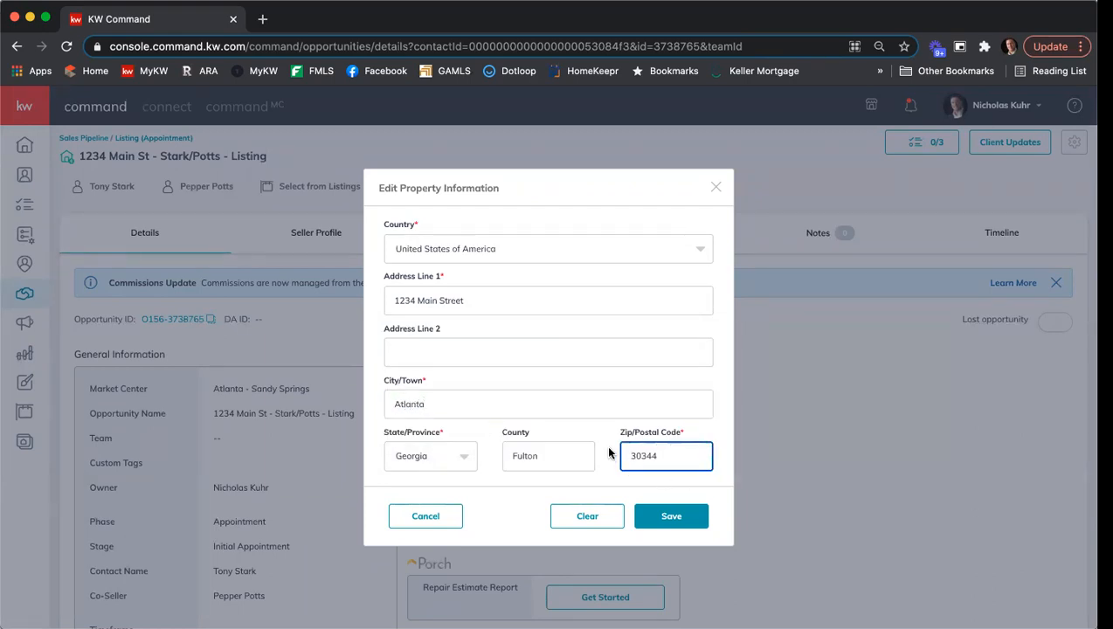
{"action": "key", "text": "Delete"}
{"action": "key", "text": "Delete"}
{"action": "key", "text": "Delete"}
{"action": "key", "text": "Delete"}
{"action": "key", "text": "Delete"}
{"action": "type", "text": "30342"}
{"action": "left_click", "coordinate": [682, 513]}
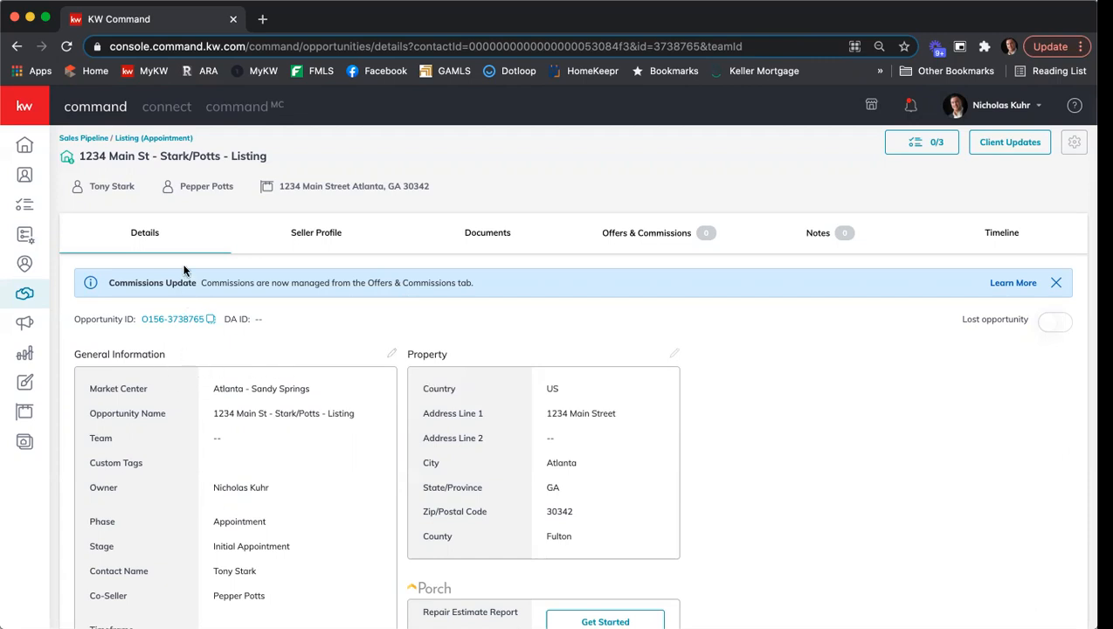
- Review the editable General Information fields, from opportunity name to commission rate, and close the form without saving
{"action": "left_click", "coordinate": [391, 352]}
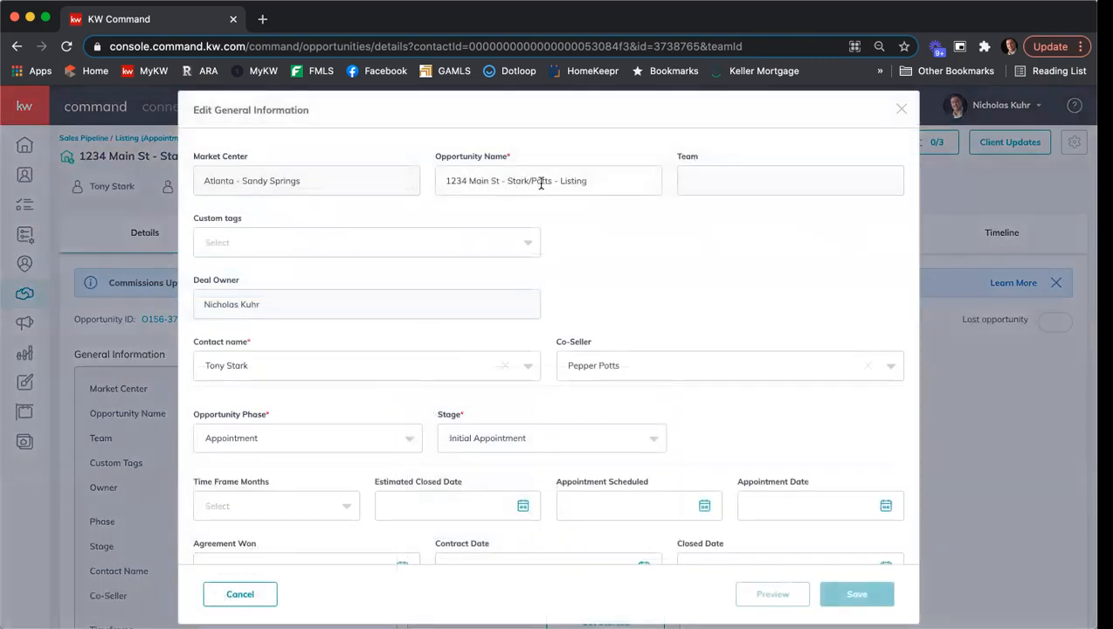
{"action": "scroll", "coordinate": [652, 234], "scroll_direction": "down", "scroll_amount": 1}
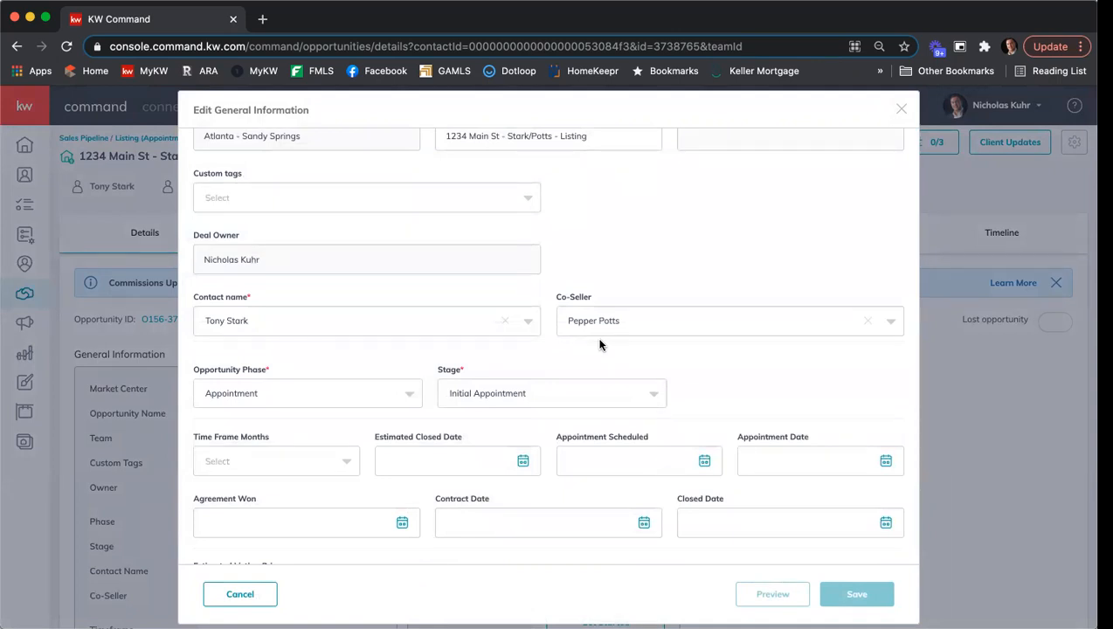
{"action": "scroll", "coordinate": [611, 344], "scroll_direction": "down", "scroll_amount": 3}
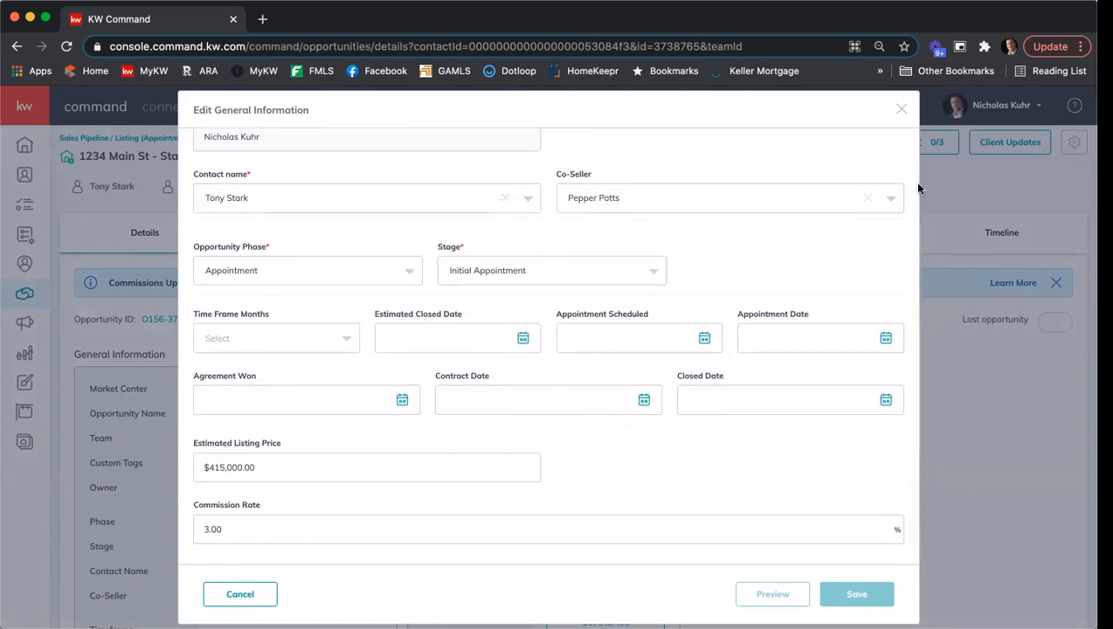
{"action": "left_click", "coordinate": [900, 108]}
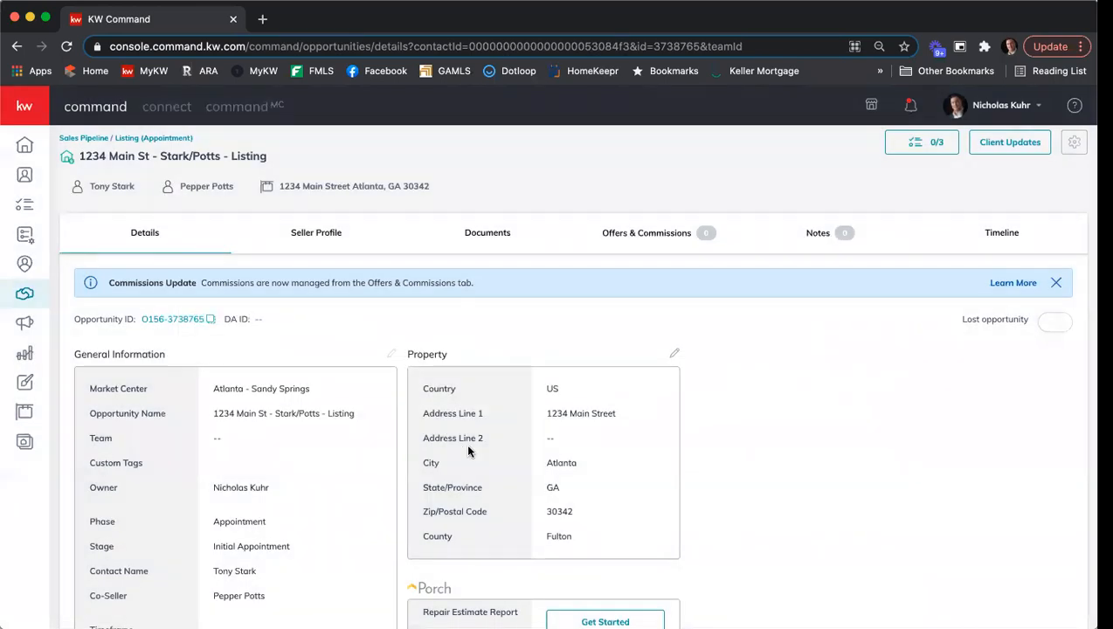
- Examine the listing's Listed document checklist, including its required and conditional files and the options for adding them
{"action": "left_click", "coordinate": [490, 235]}
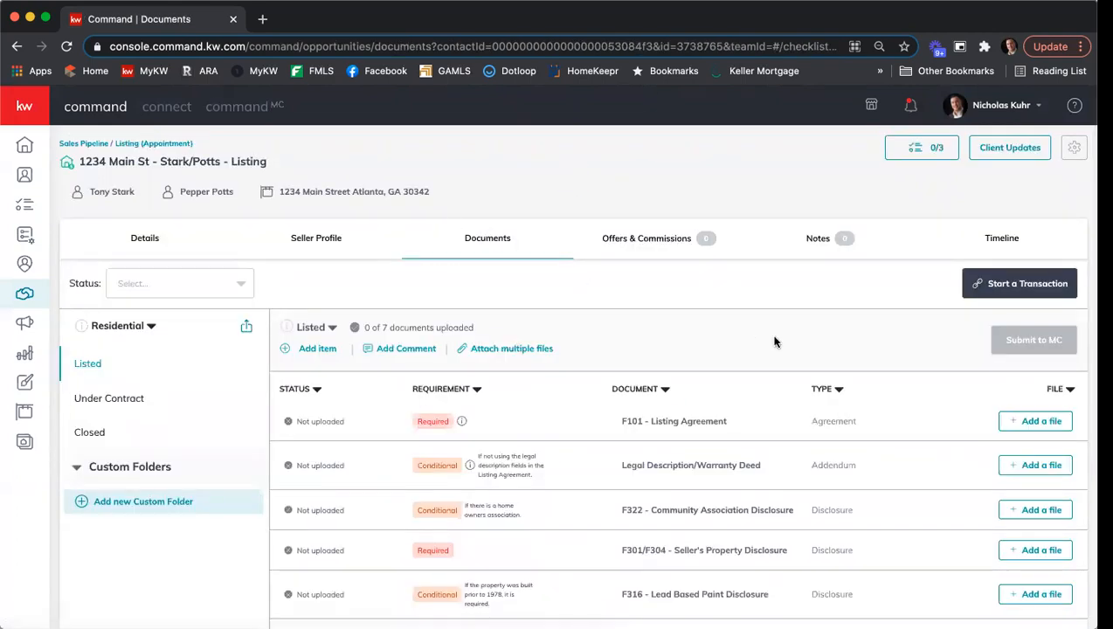
{"action": "scroll", "coordinate": [774, 340], "scroll_direction": "down", "scroll_amount": 1}
{"action": "scroll", "coordinate": [774, 340], "scroll_direction": "up", "scroll_amount": 1}
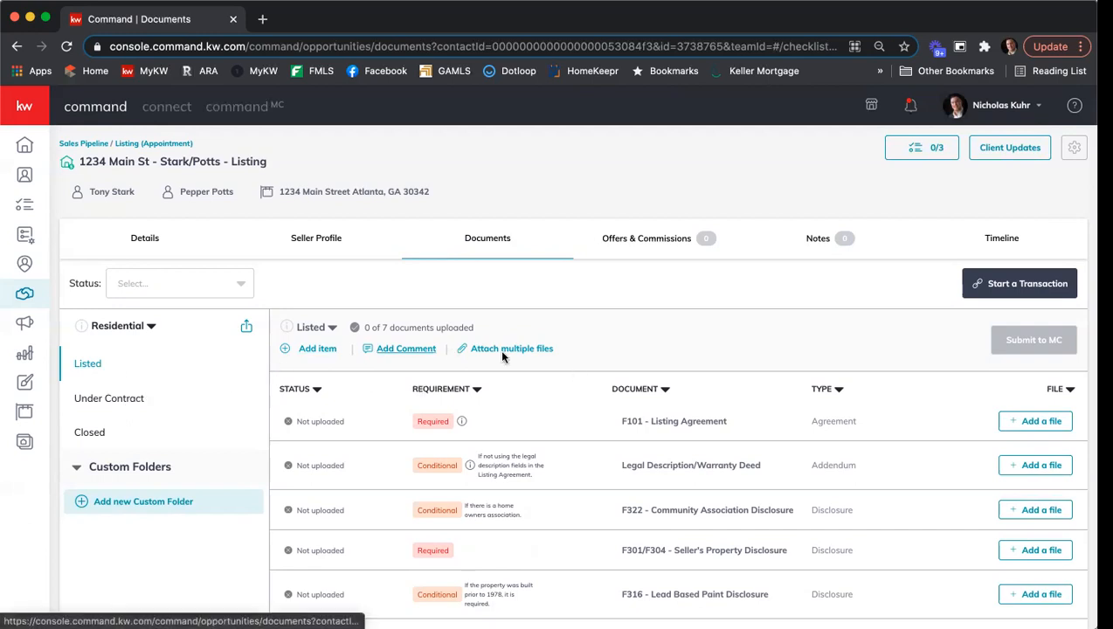
{"action": "scroll", "coordinate": [748, 340], "scroll_direction": "down", "scroll_amount": 1}
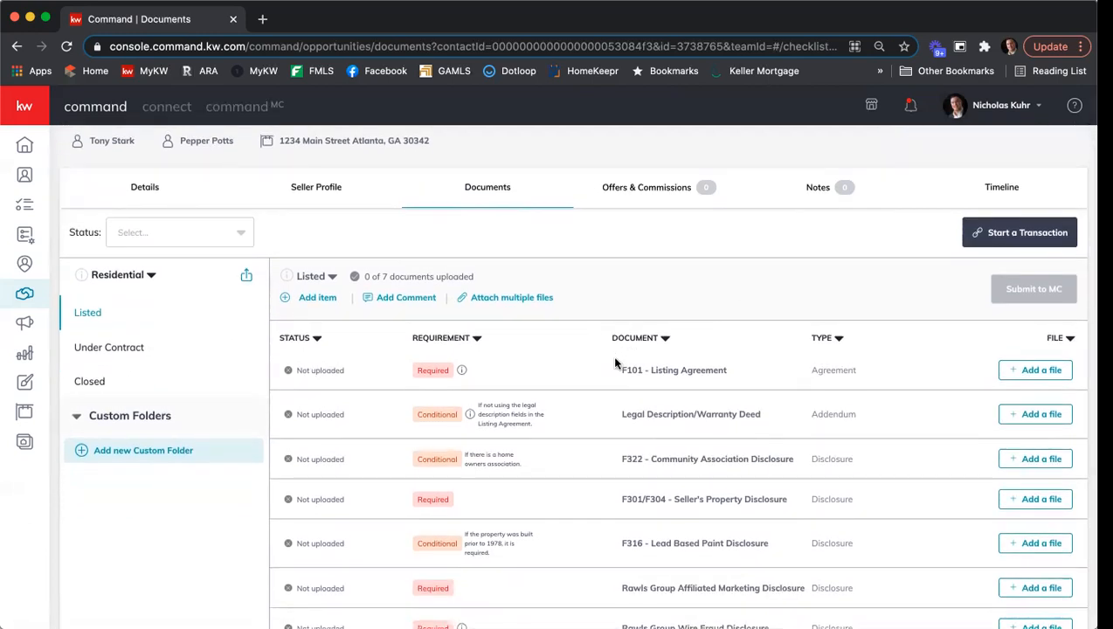
{"action": "scroll", "coordinate": [630, 406], "scroll_direction": "down", "scroll_amount": 1}
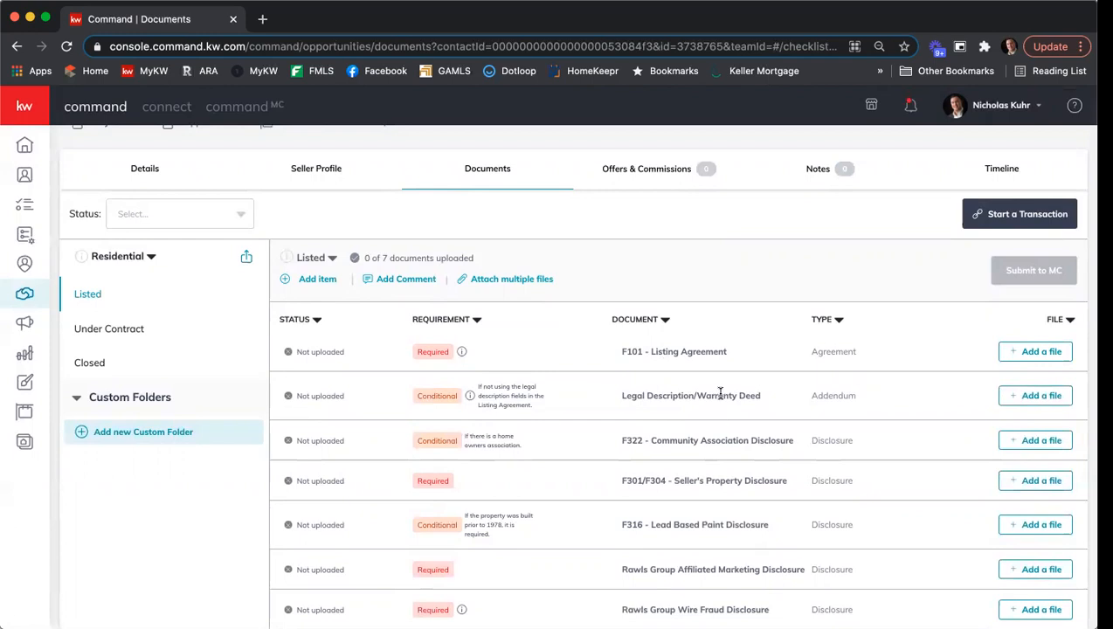
{"action": "scroll", "coordinate": [708, 318], "scroll_direction": "up", "scroll_amount": 1}
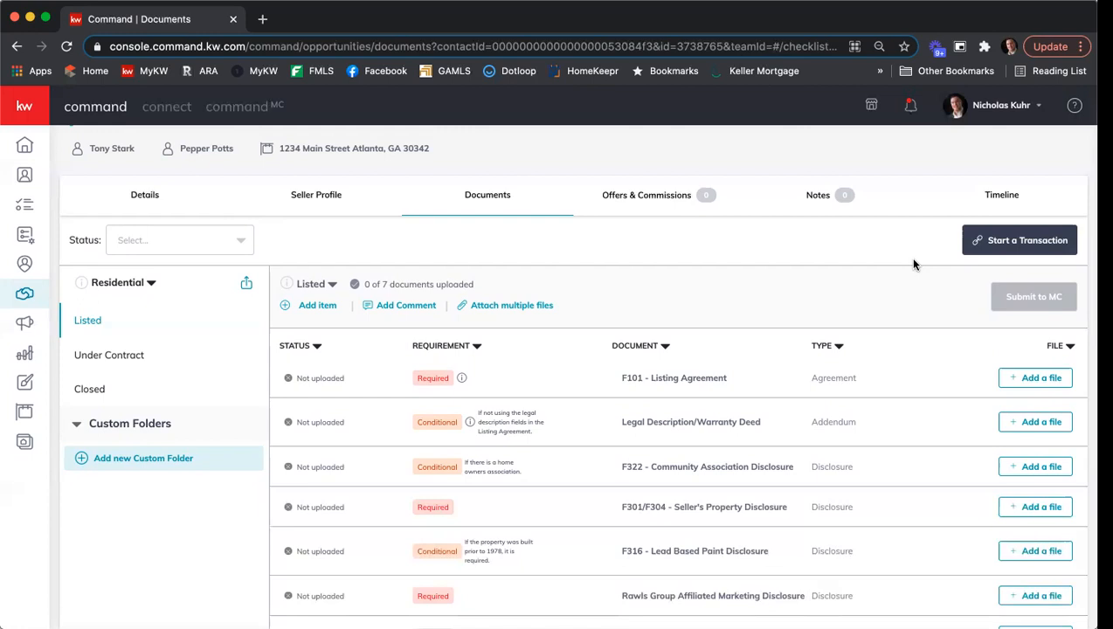
- Start a transaction for the listing in DocuSign Rooms and begin adding DocuSign Forms with REALTOR as the forms provider
{"action": "left_click", "coordinate": [1024, 242]}
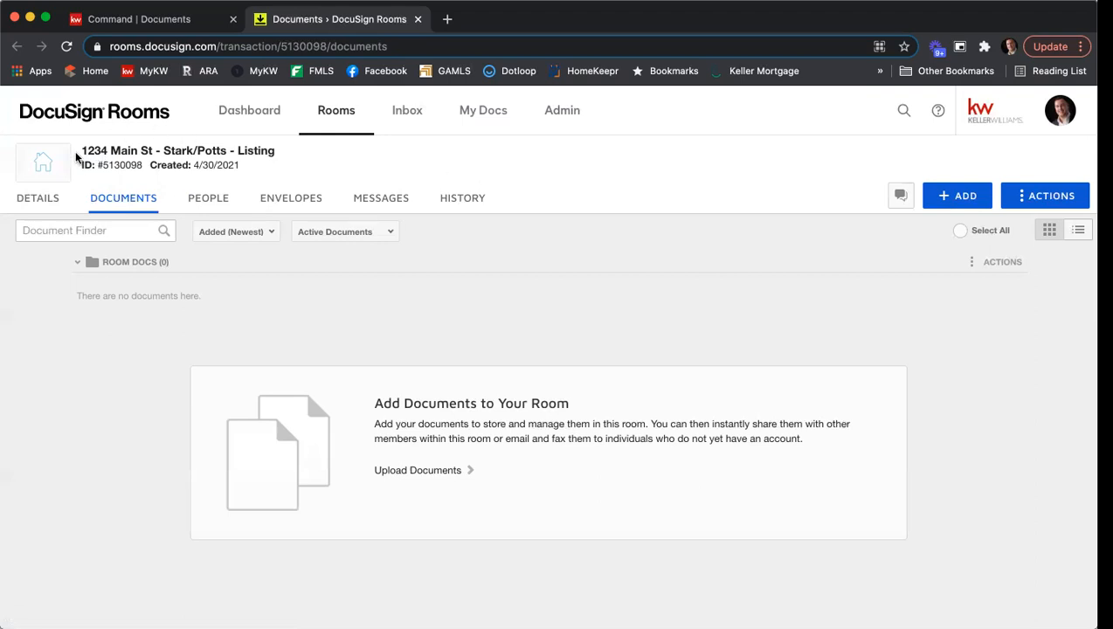
{"action": "mouse_move", "coordinate": [93, 169]}
{"action": "left_click", "coordinate": [961, 197]}
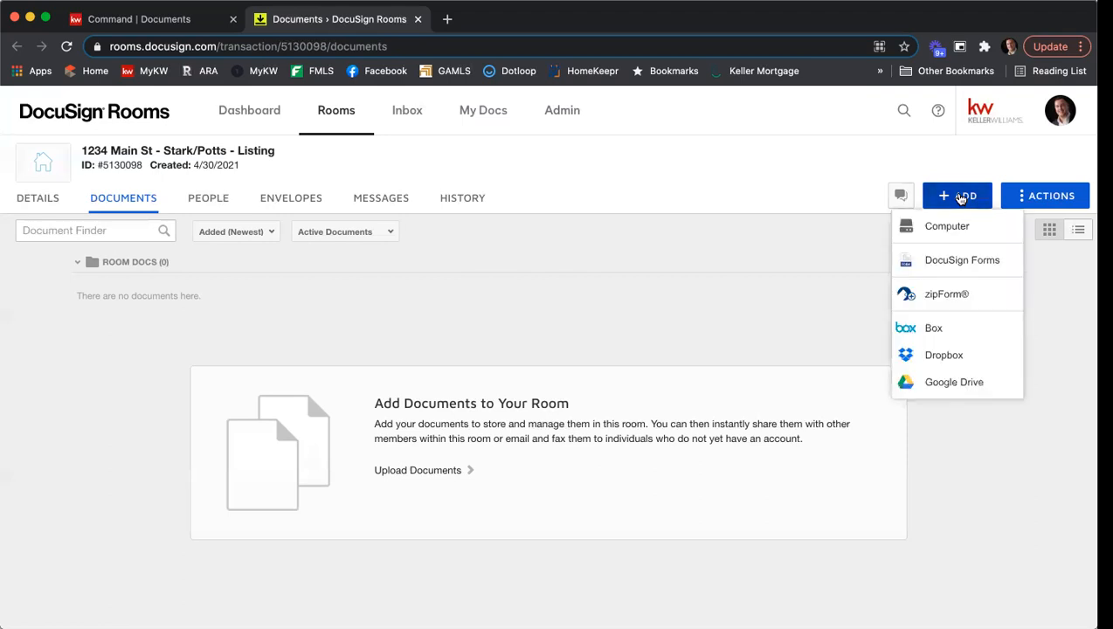
{"action": "left_click", "coordinate": [968, 260]}
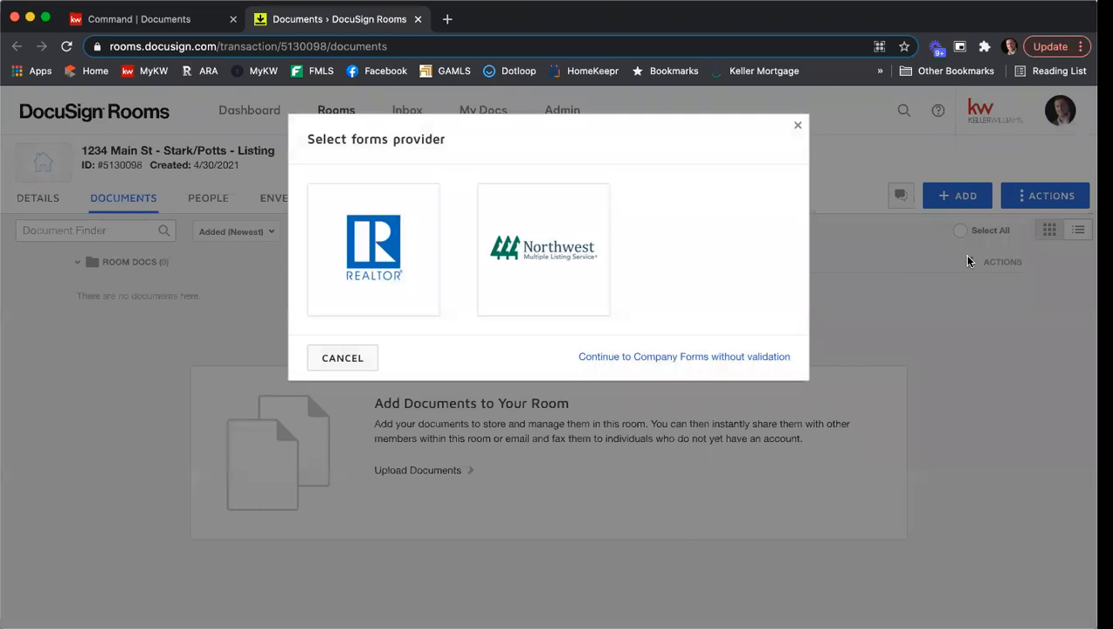
{"action": "left_click", "coordinate": [374, 246]}
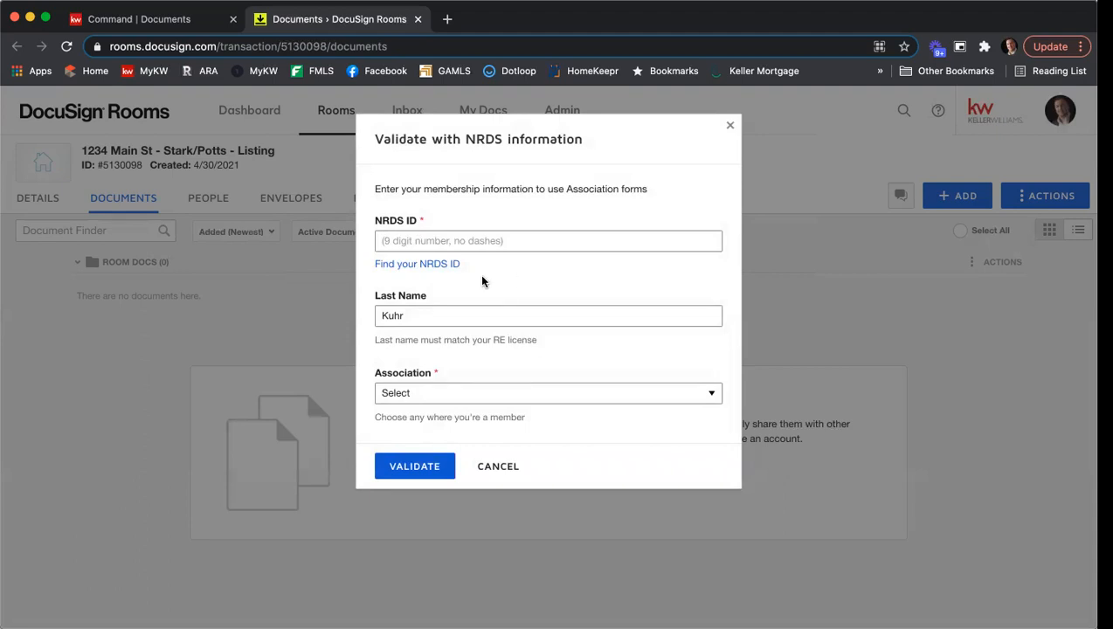
- Look up the agent's NRDS ID on the REALTORS site by submitting the last name and real estate license number
{"action": "left_click", "coordinate": [417, 266]}
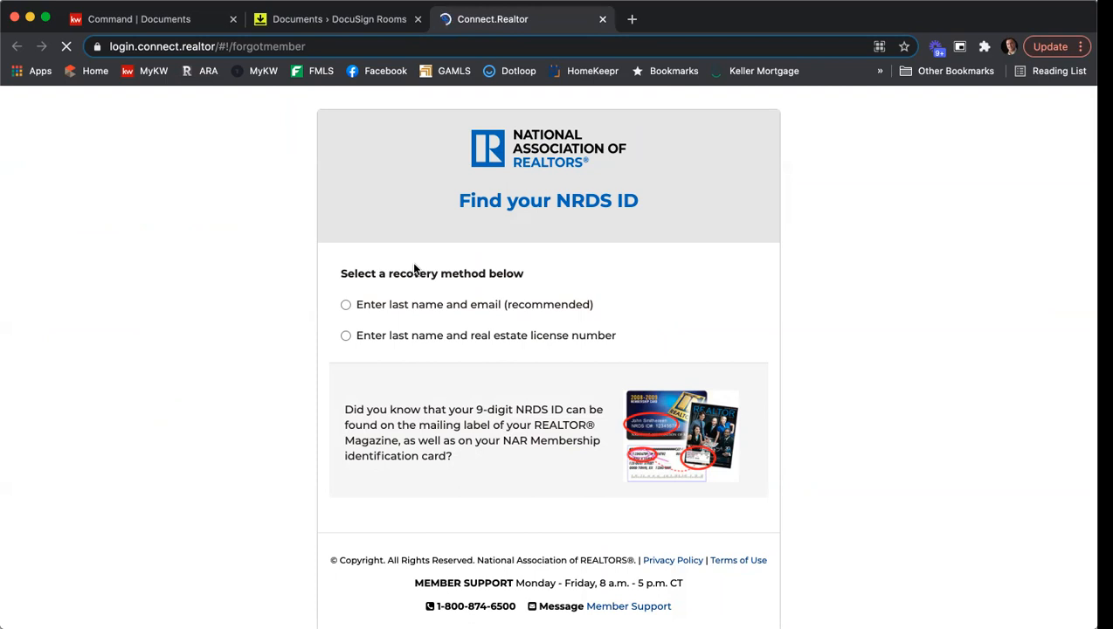
{"action": "left_click", "coordinate": [346, 337]}
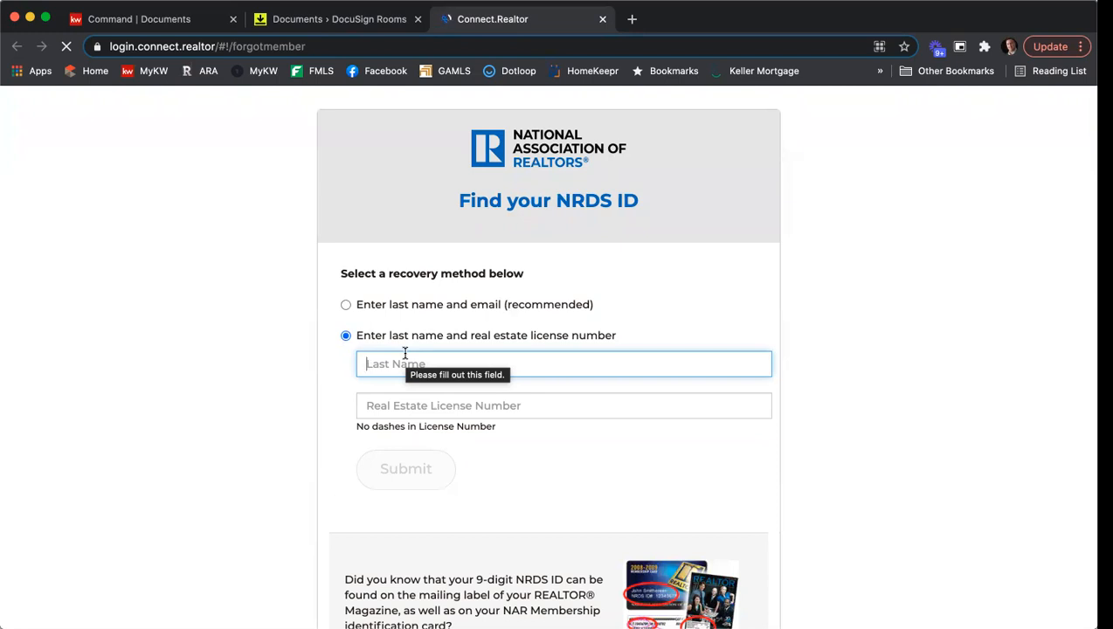
{"action": "type", "text": "Kuhr"}
{"action": "key", "text": "Tab"}
{"action": "type", "text": "379844"}
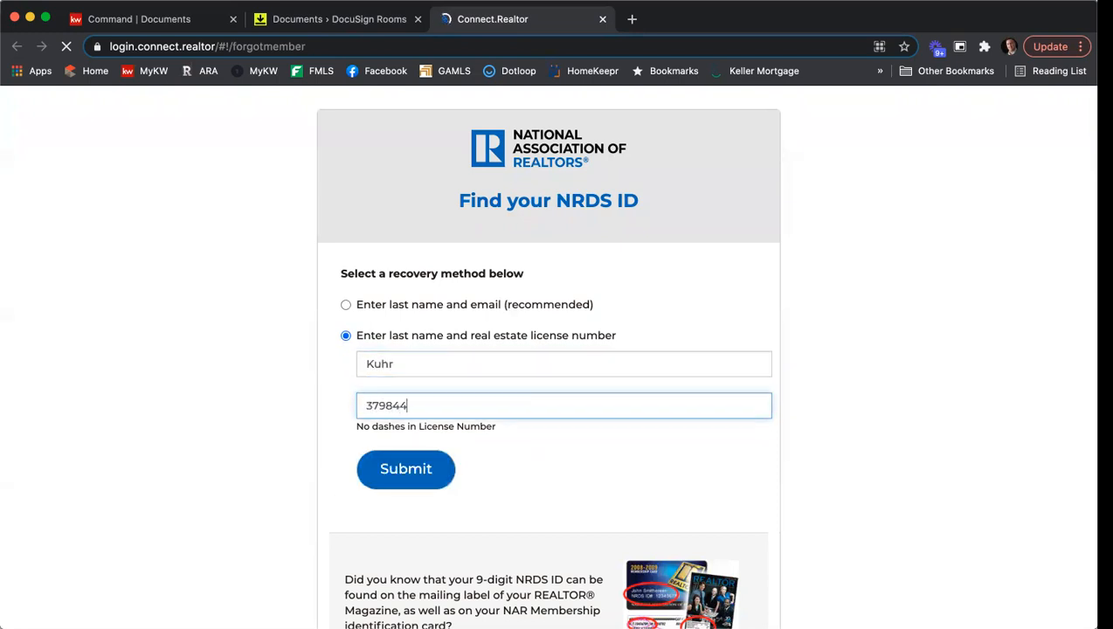
{"action": "left_click", "coordinate": [408, 466]}
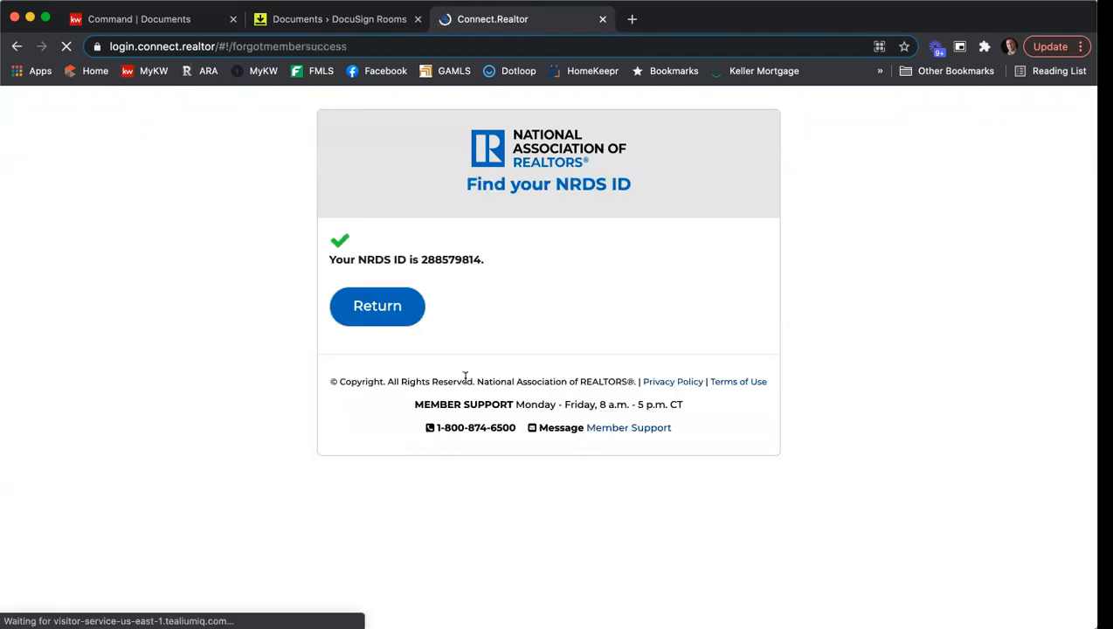
- Copy the retrieved NRDS ID, close the lookup page, and paste it into the NRDS ID field of the validation form
{"action": "left_click_drag", "start_coordinate": [480, 259], "coordinate": [421, 260]}
{"action": "right_click", "coordinate": [434, 259]}
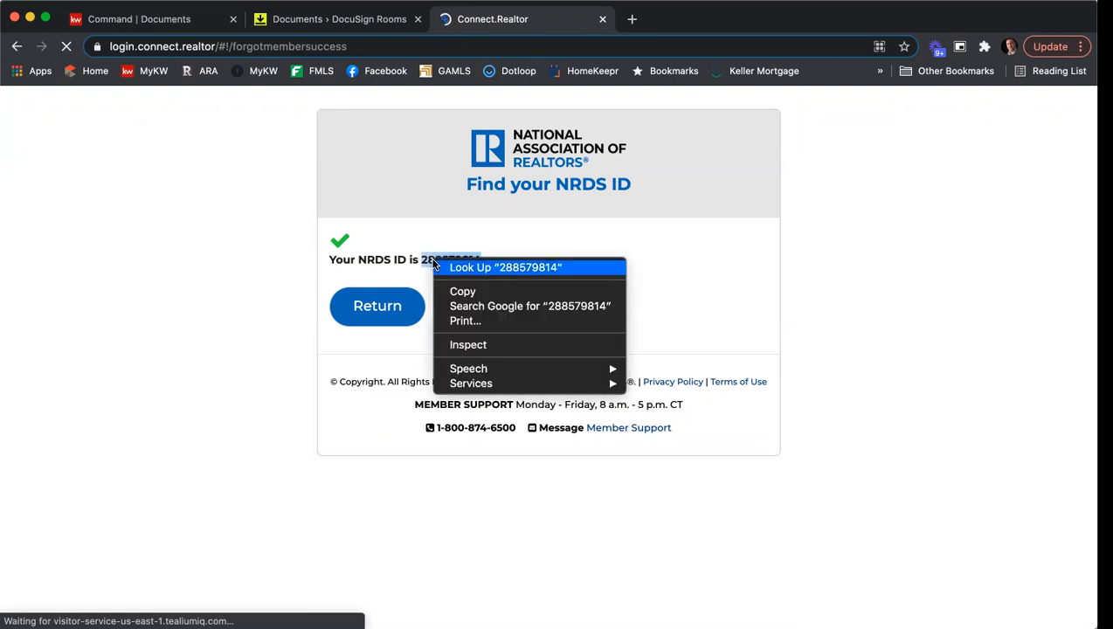
{"action": "left_click", "coordinate": [462, 292]}
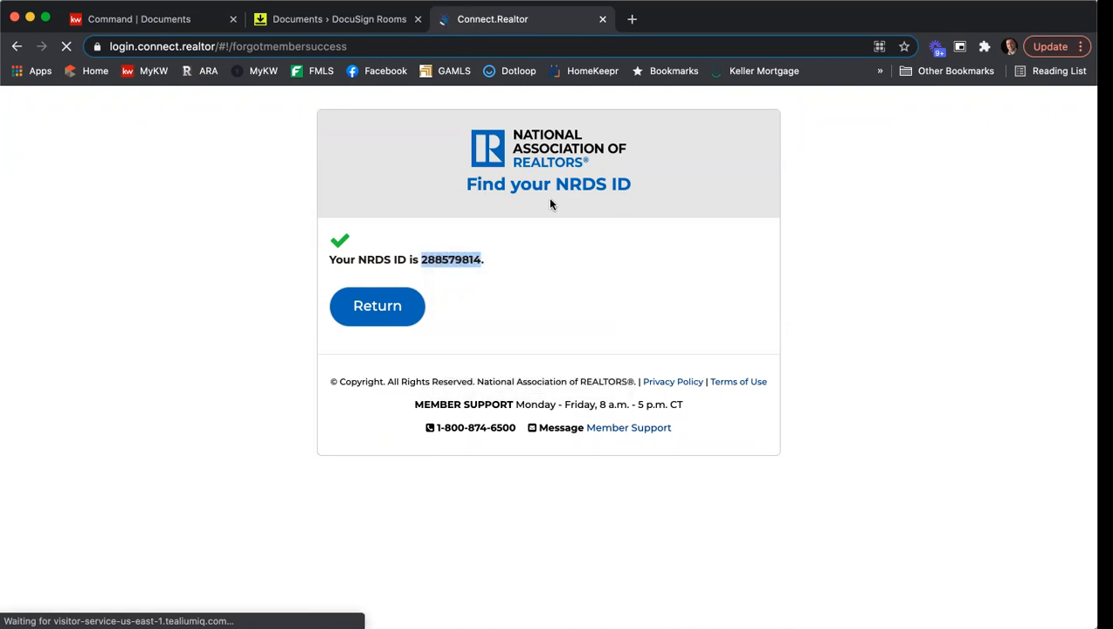
{"action": "left_click", "coordinate": [602, 19]}
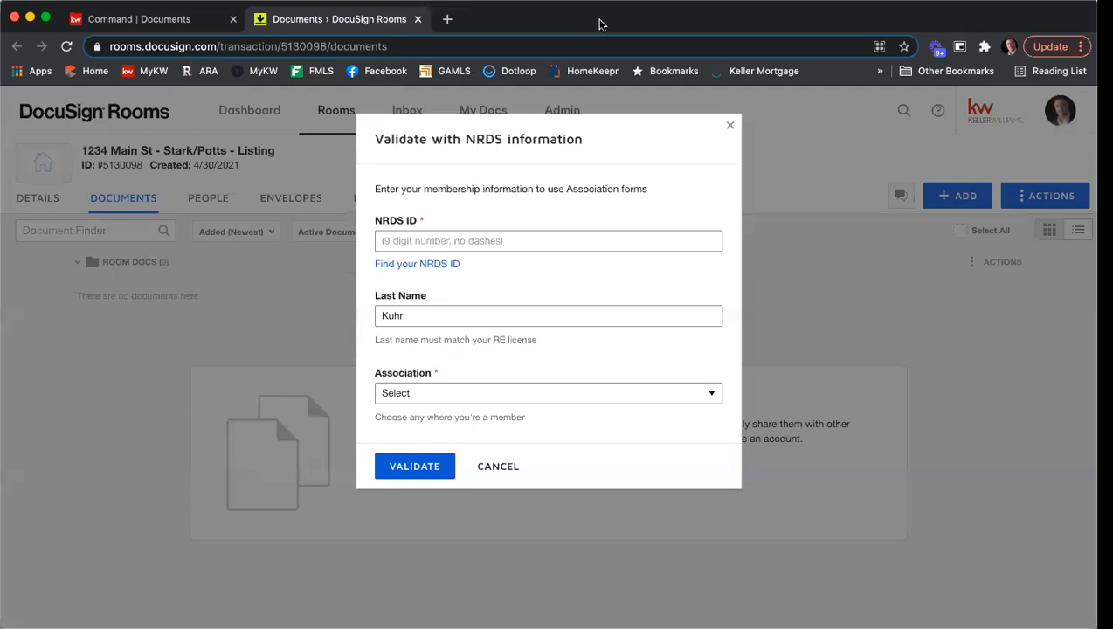
{"action": "left_click", "coordinate": [411, 240]}
{"action": "right_click", "coordinate": [412, 242]}
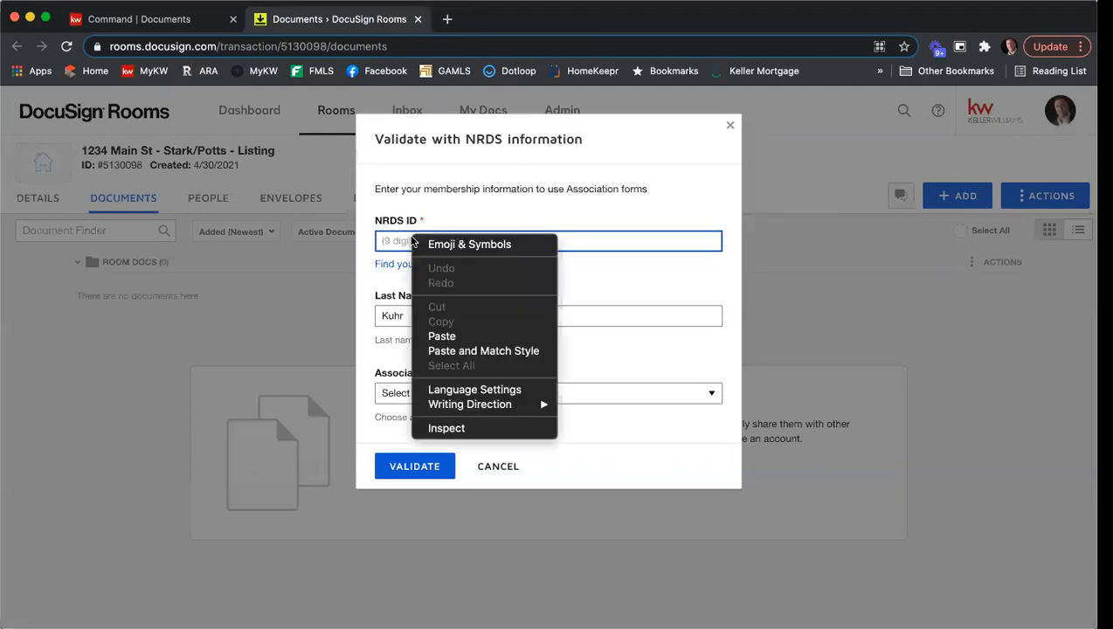
{"action": "left_click", "coordinate": [459, 335]}
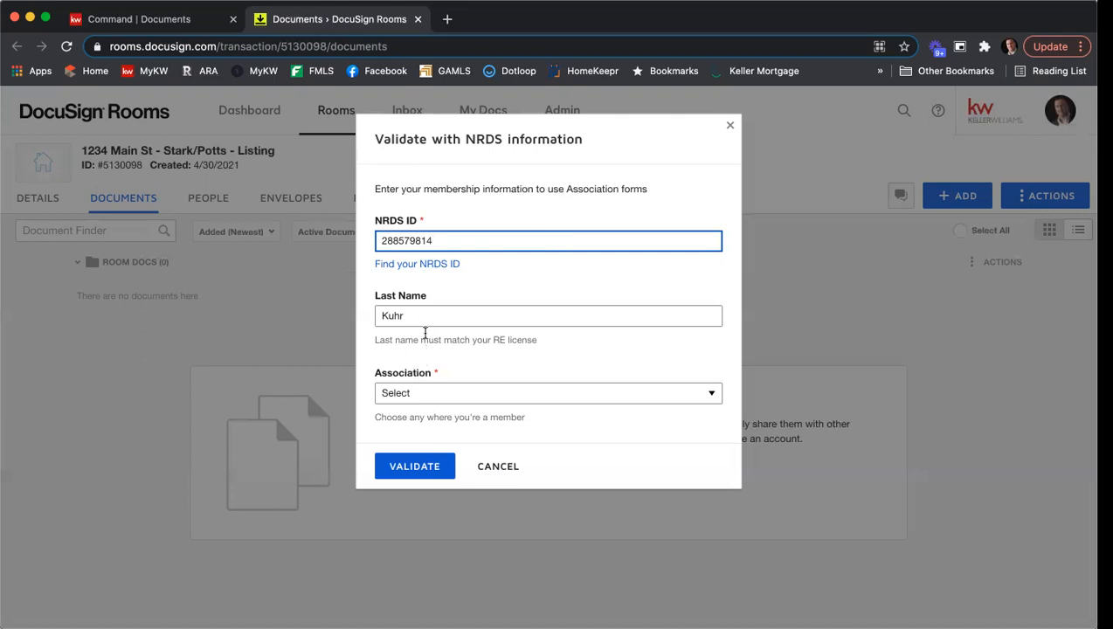
- Choose Georgia Association of REALTORS as the association and validate the NRDS membership information
{"action": "left_click", "coordinate": [452, 391]}
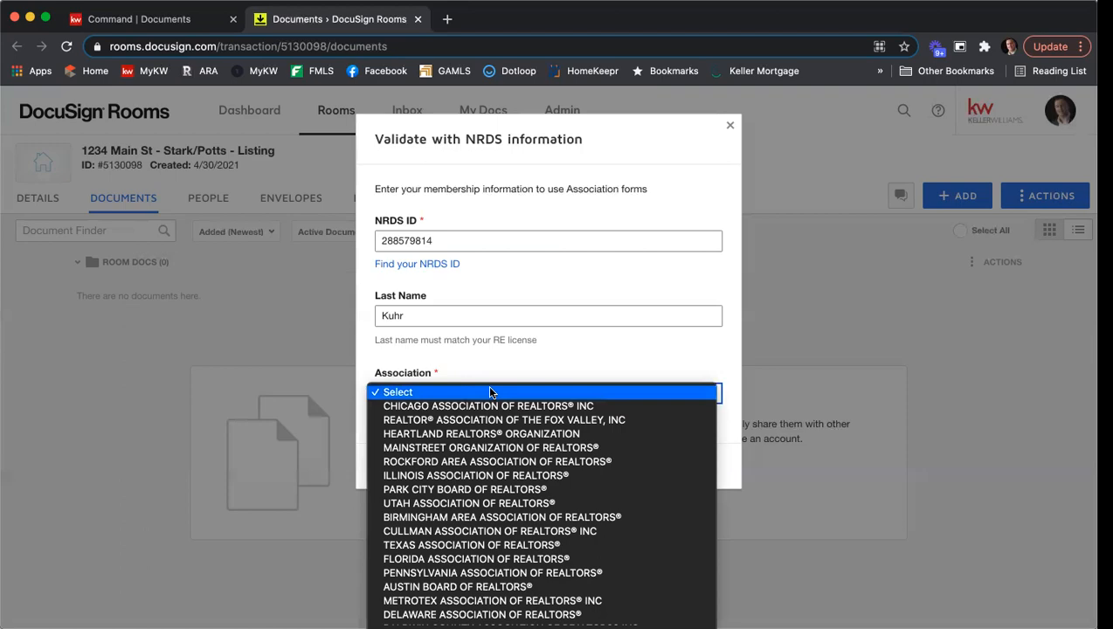
{"action": "scroll", "coordinate": [489, 392], "scroll_direction": "down", "scroll_amount": 10}
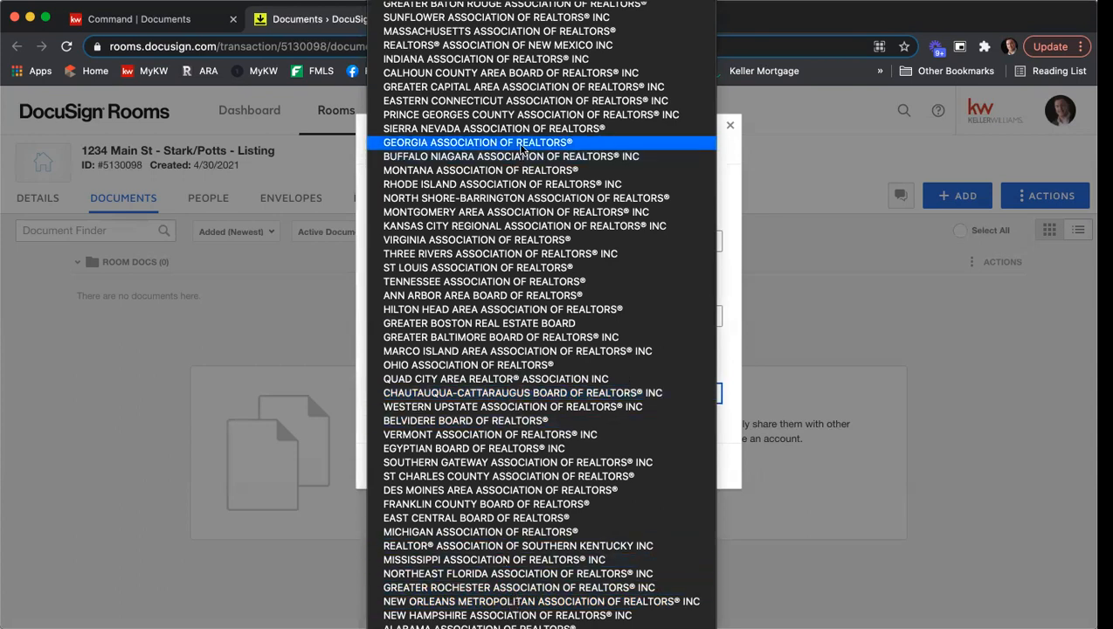
{"action": "left_click", "coordinate": [447, 144]}
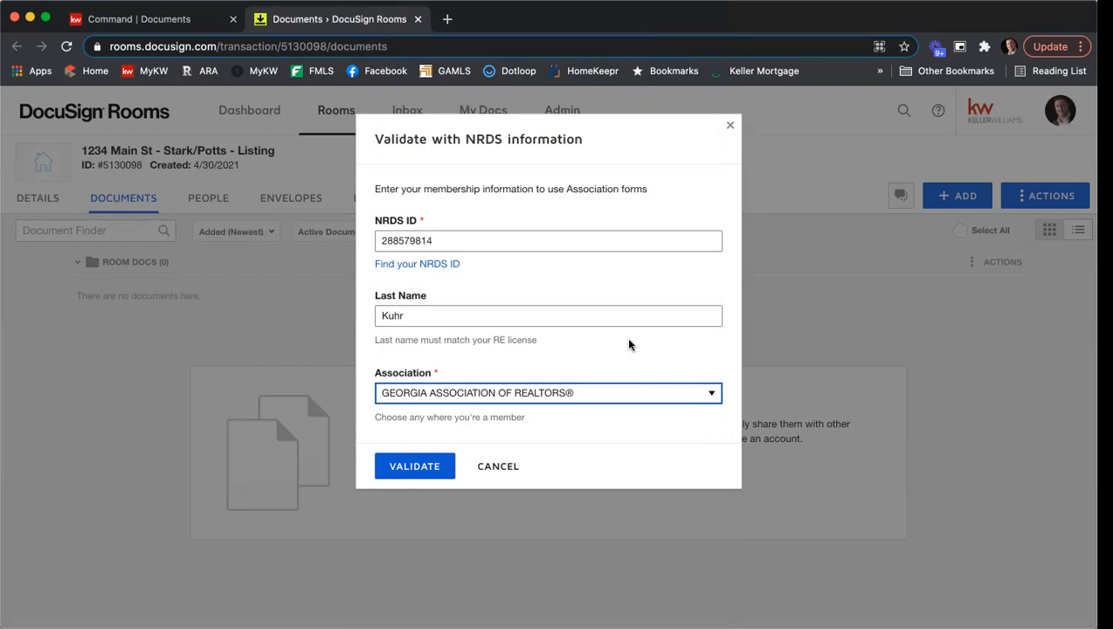
{"action": "left_click", "coordinate": [407, 472]}
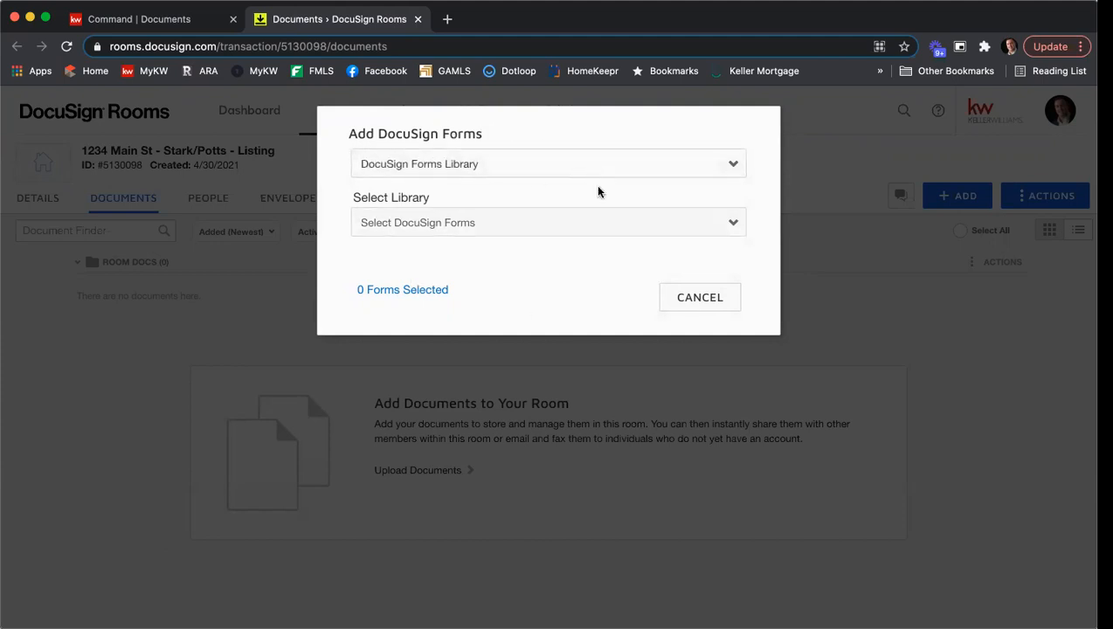
- Check which DocuSign Forms libraries are available to the account and cancel adding forms
{"action": "left_click", "coordinate": [529, 221]}
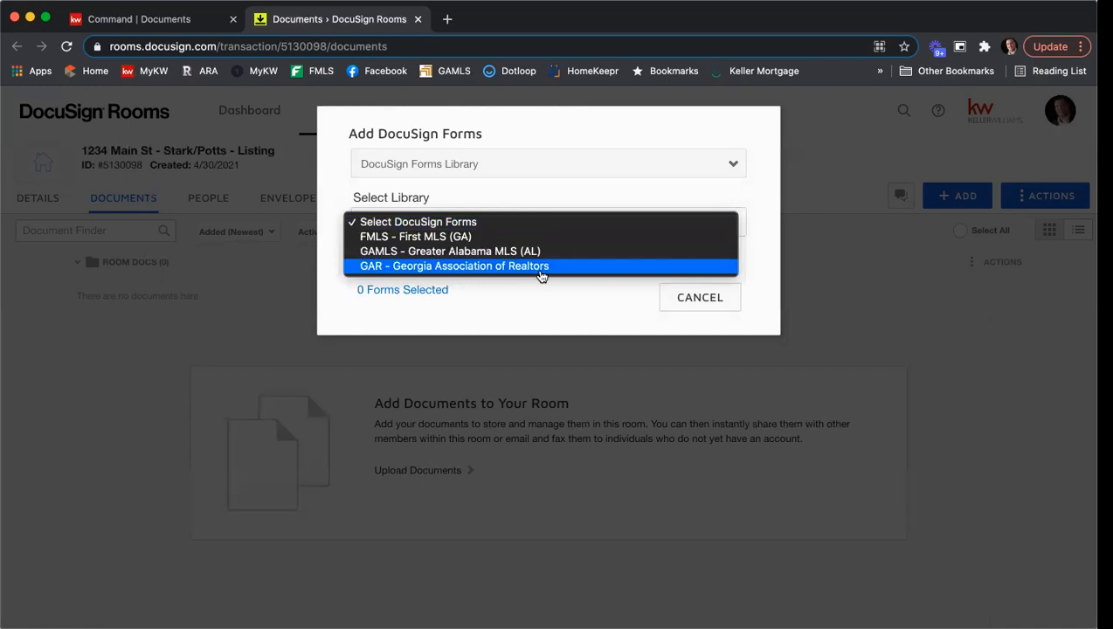
{"action": "left_click", "coordinate": [681, 301]}
{"action": "left_click", "coordinate": [700, 298]}
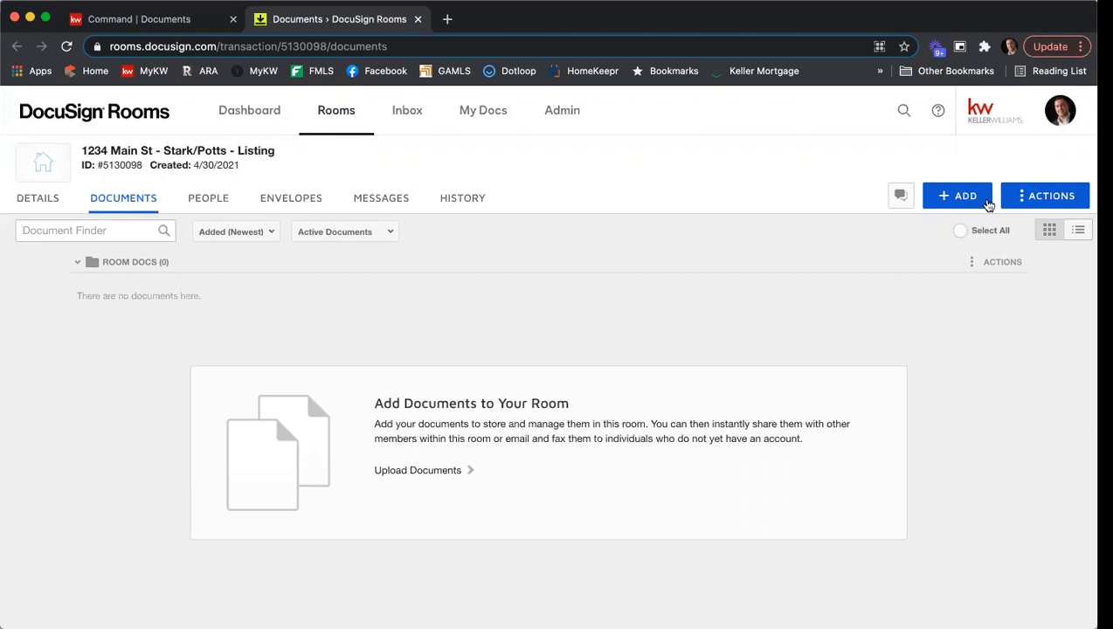
- Open the account's integration preferences and examine the zipForm settings, NRDS ID information and association memberships
{"action": "left_click", "coordinate": [1068, 116]}
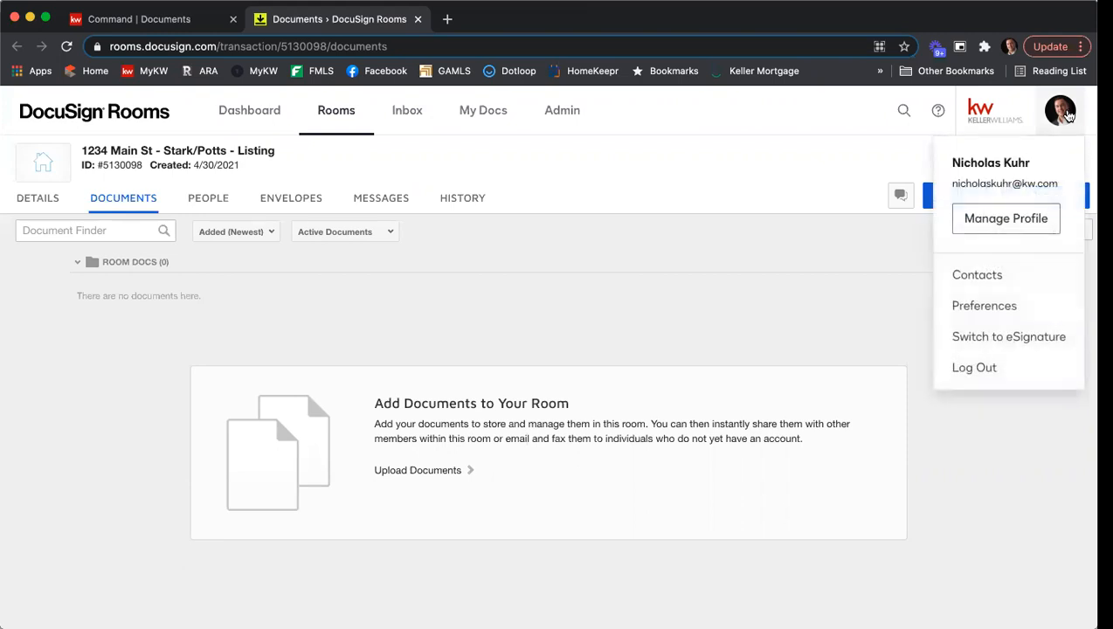
{"action": "left_click", "coordinate": [1009, 306]}
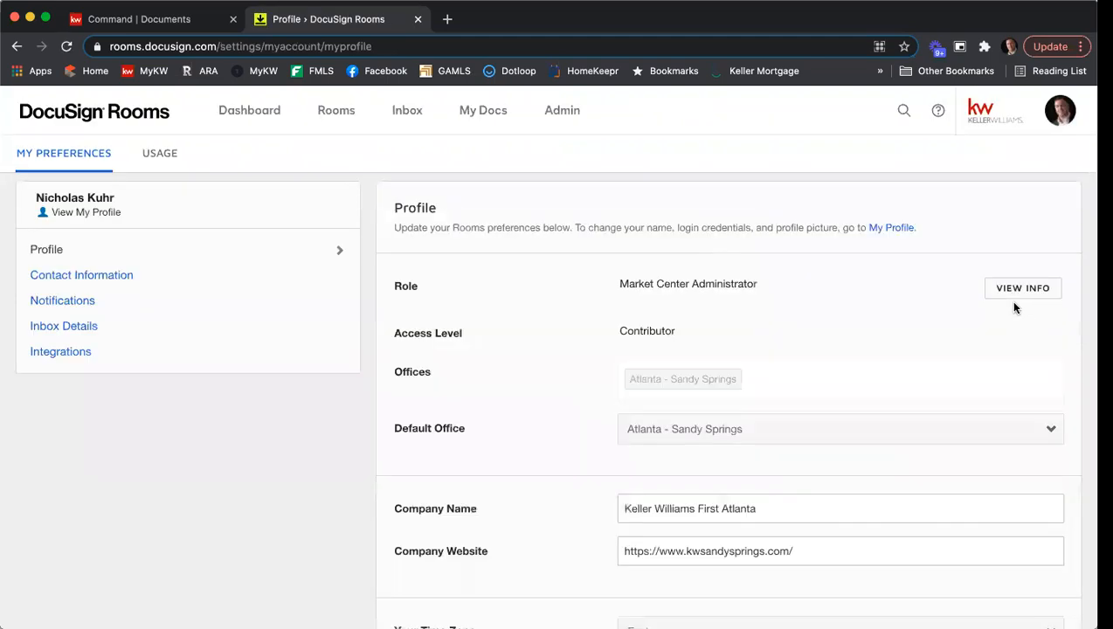
{"action": "left_click", "coordinate": [111, 354]}
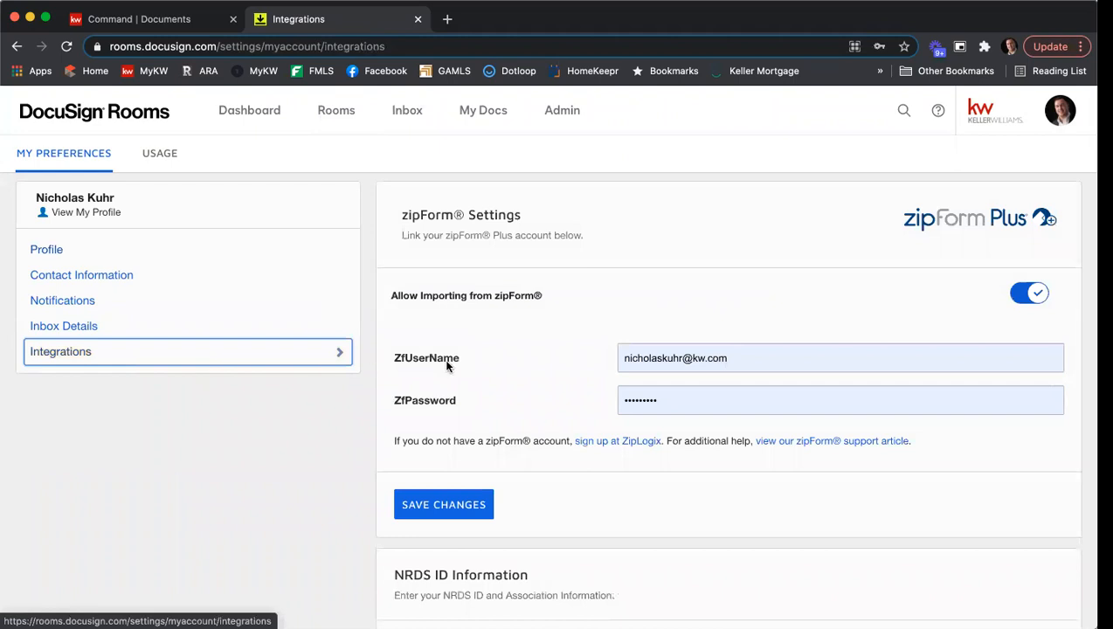
{"action": "scroll", "coordinate": [551, 348], "scroll_direction": "down", "scroll_amount": 5}
{"action": "scroll", "coordinate": [554, 348], "scroll_direction": "down", "scroll_amount": 2}
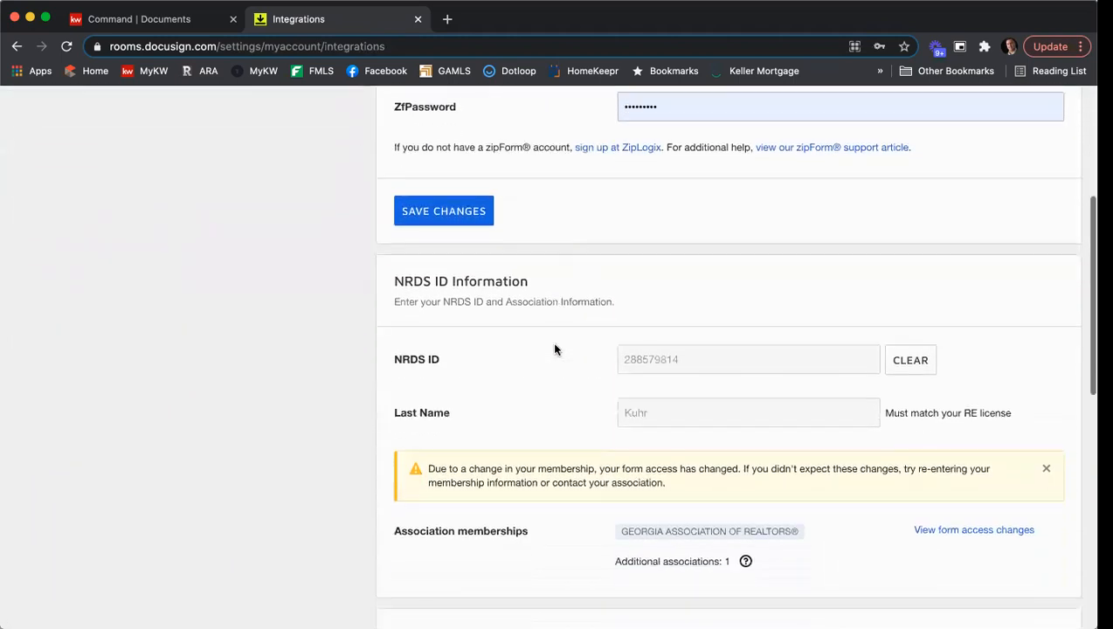
{"action": "scroll", "coordinate": [546, 342], "scroll_direction": "up", "scroll_amount": 1}
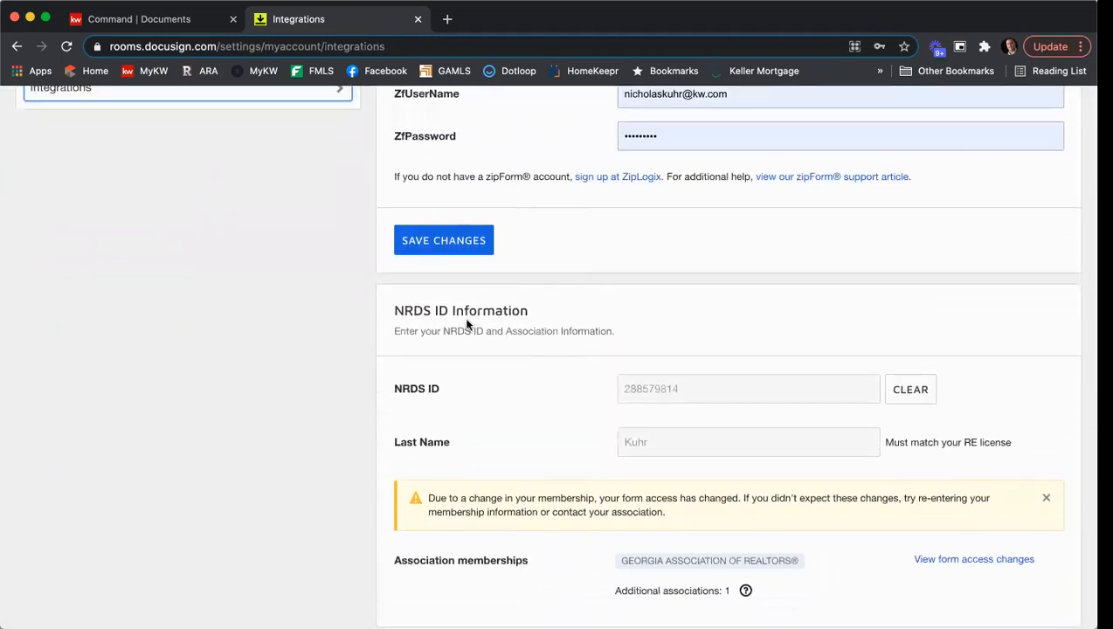
{"action": "scroll", "coordinate": [559, 331], "scroll_direction": "down", "scroll_amount": 2}
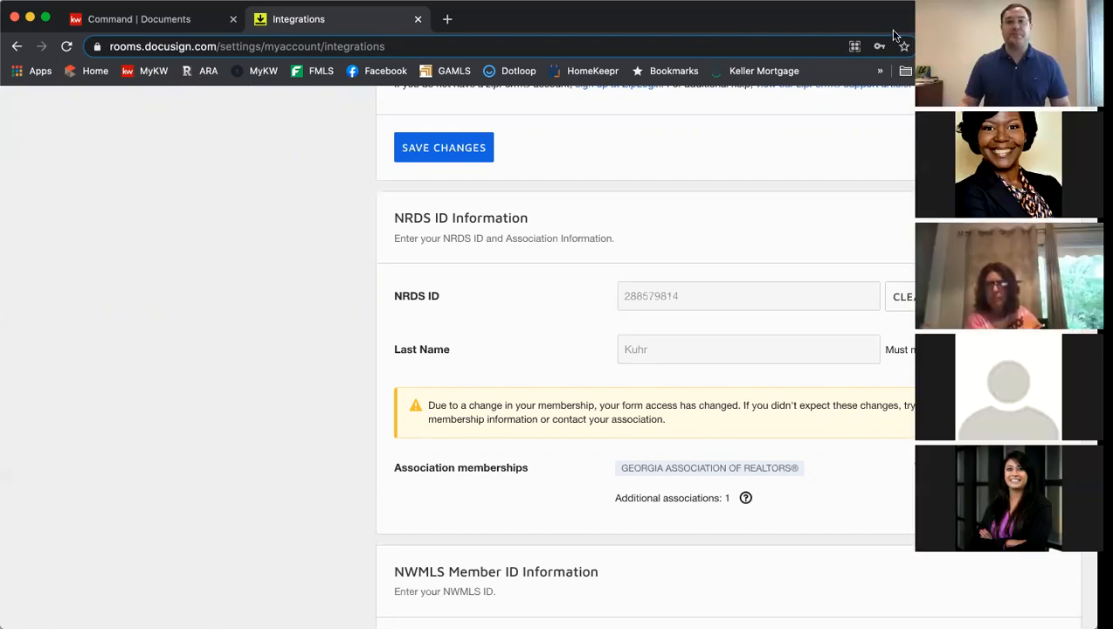
{"action": "scroll", "coordinate": [814, 154], "scroll_direction": "up", "scroll_amount": 5}
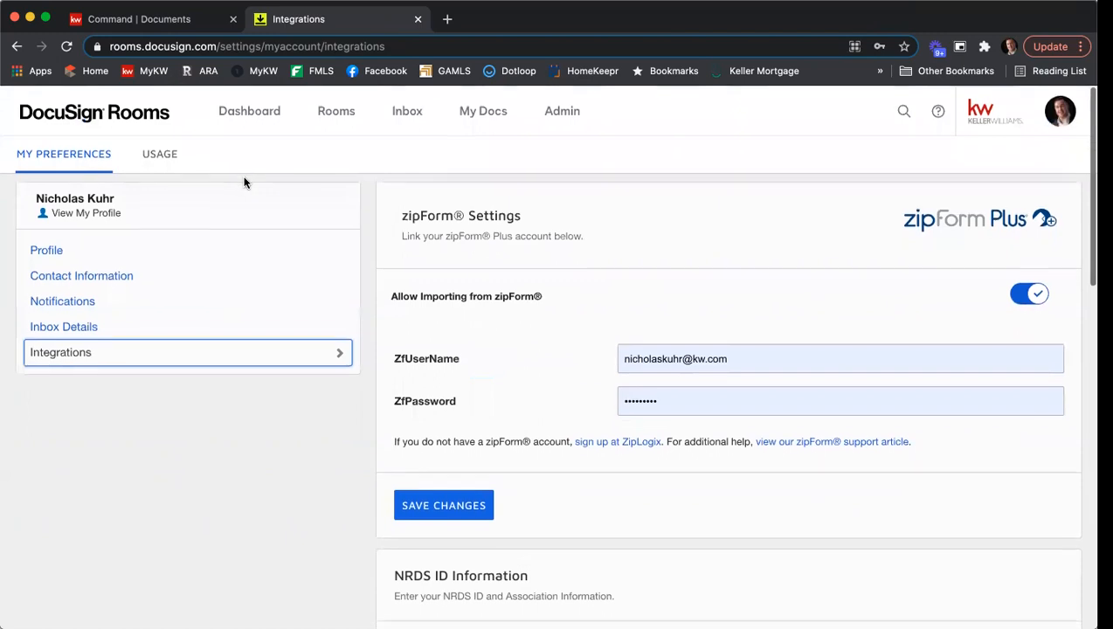
- Return to the dashboard, reopen the most recently viewed listing room and show its documents
{"action": "left_click", "coordinate": [251, 116]}
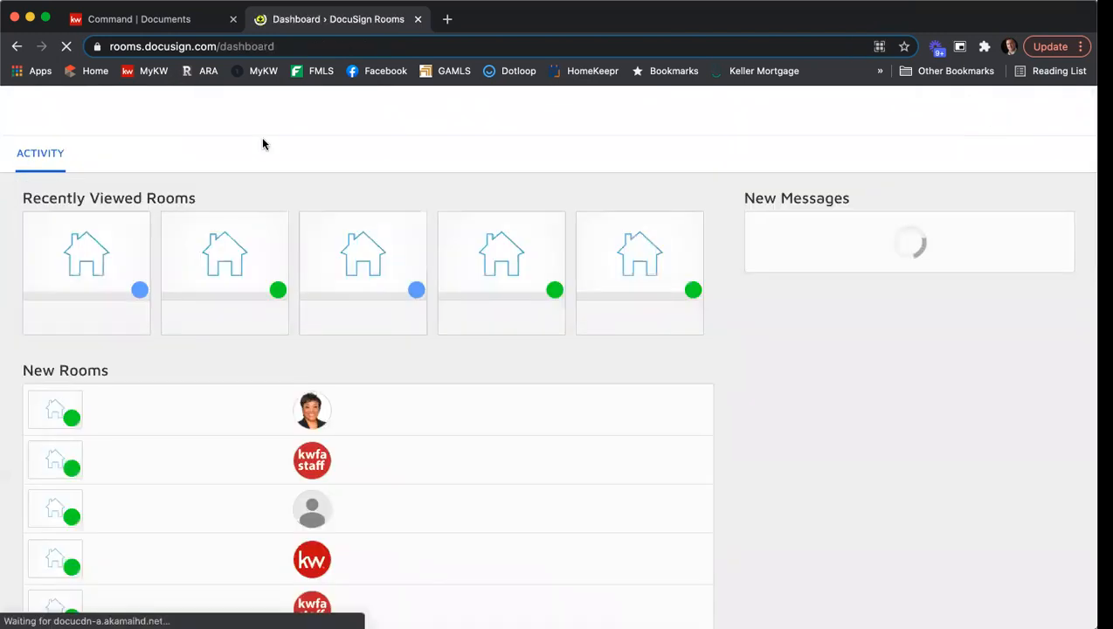
{"action": "left_click", "coordinate": [98, 247]}
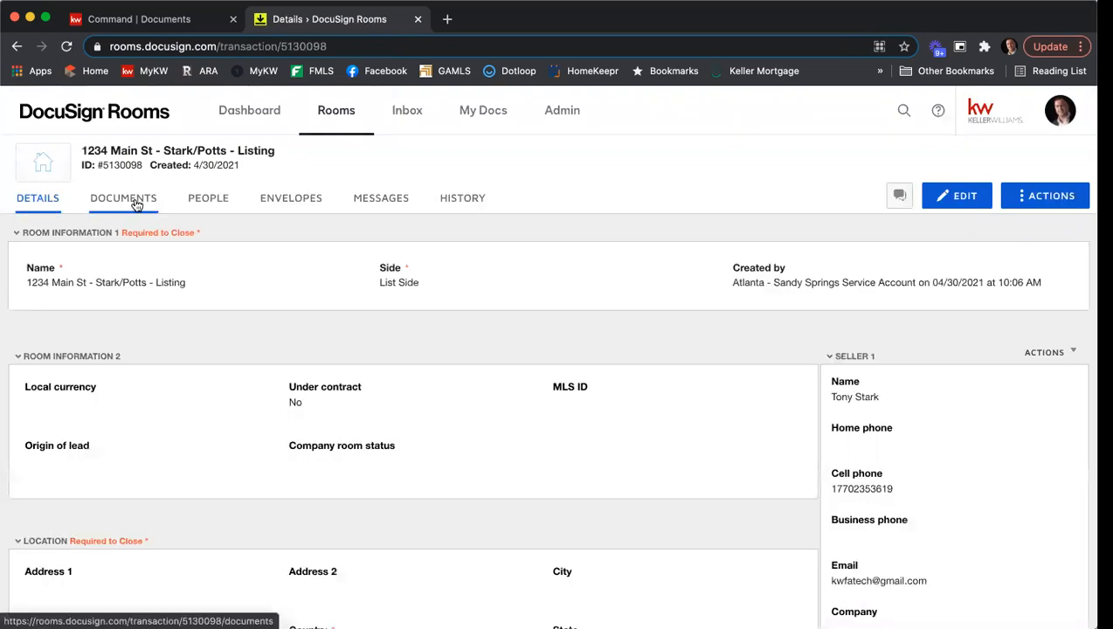
{"action": "left_click", "coordinate": [136, 200]}
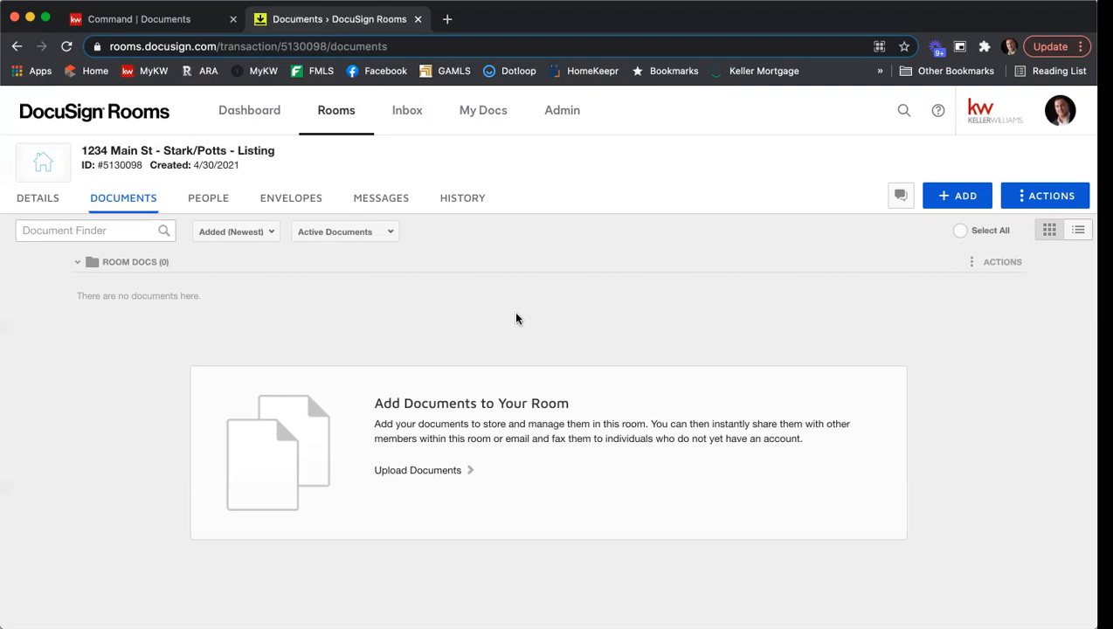
- Examine the room's details, including location, listing, offer, closing and property fields and the seller, buyer and agent contact sections
{"action": "left_click", "coordinate": [47, 205]}
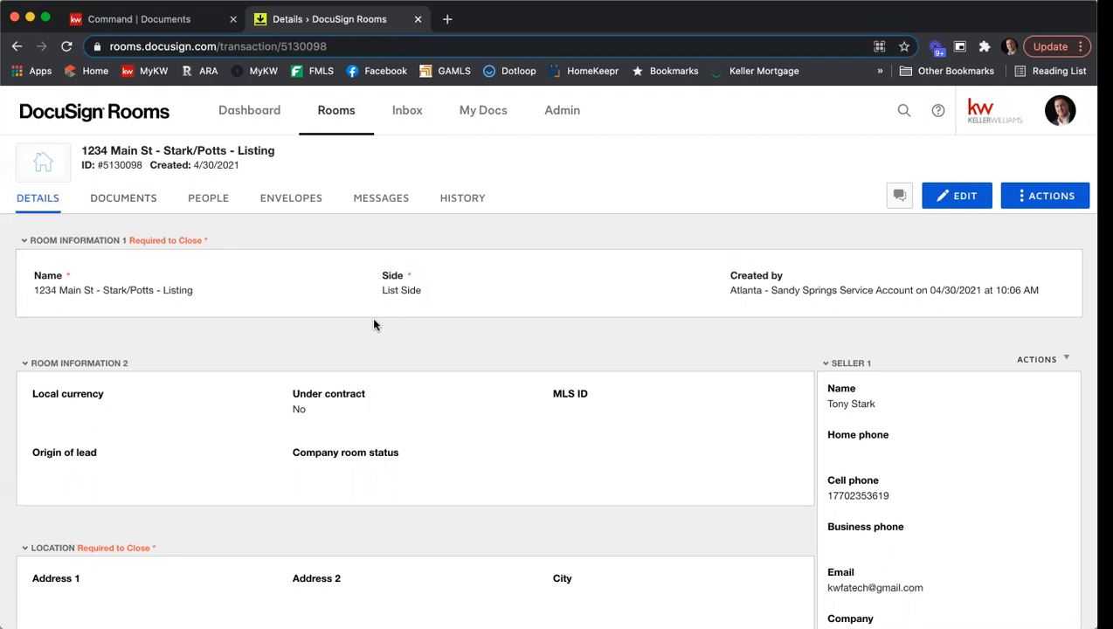
{"action": "scroll", "coordinate": [514, 362], "scroll_direction": "down", "scroll_amount": 1}
{"action": "scroll", "coordinate": [513, 361], "scroll_direction": "down", "scroll_amount": 3}
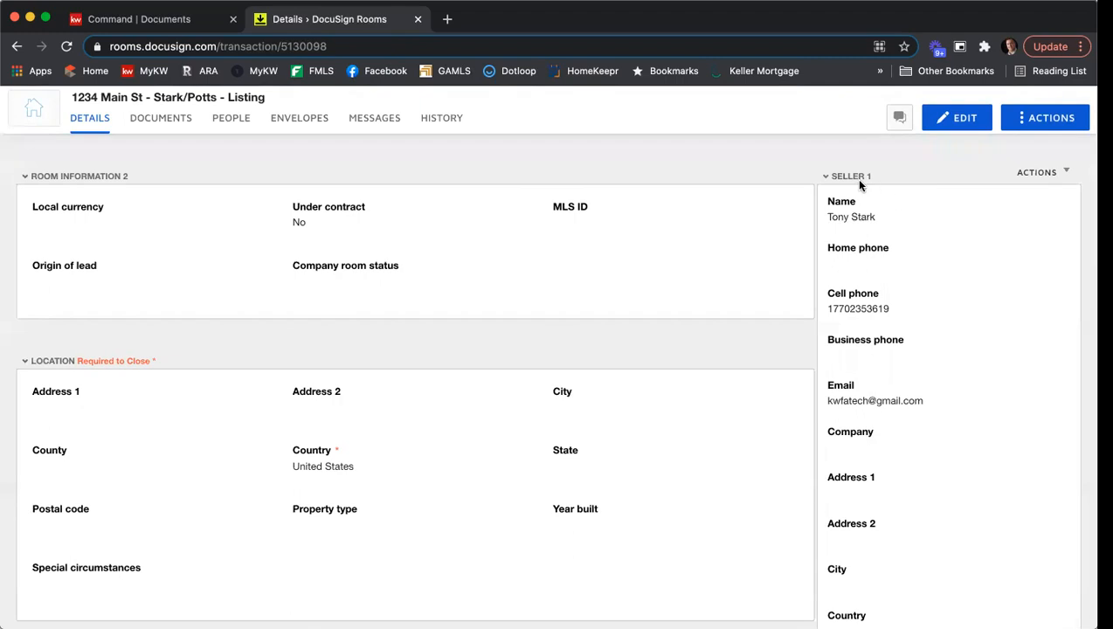
{"action": "scroll", "coordinate": [869, 188], "scroll_direction": "down", "scroll_amount": 5}
{"action": "scroll", "coordinate": [873, 194], "scroll_direction": "down", "scroll_amount": 4}
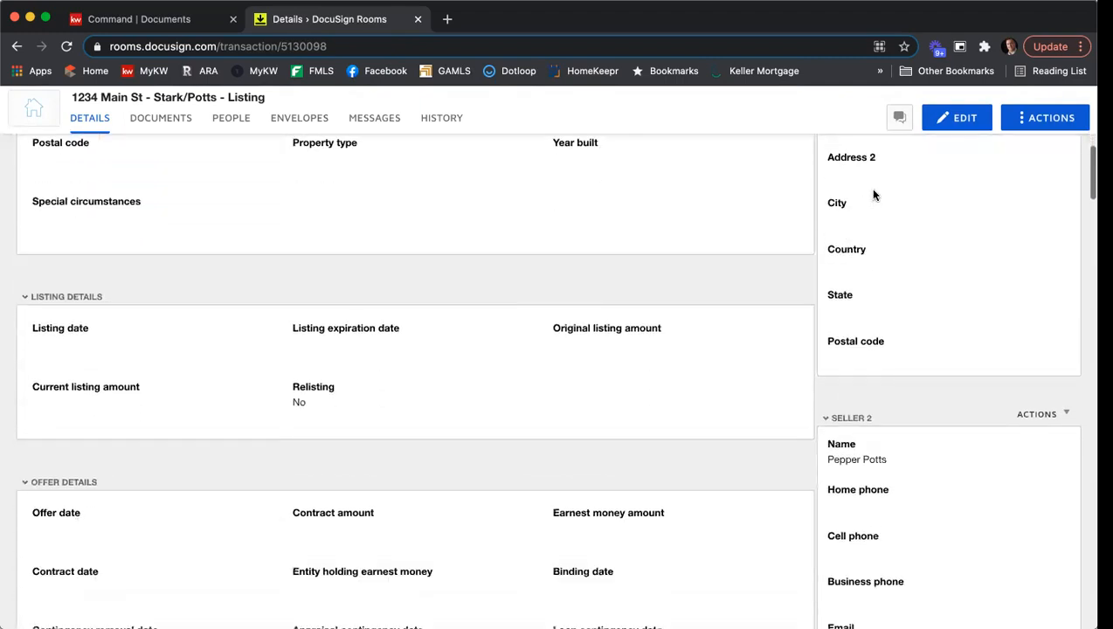
{"action": "scroll", "coordinate": [896, 322], "scroll_direction": "down", "scroll_amount": 10}
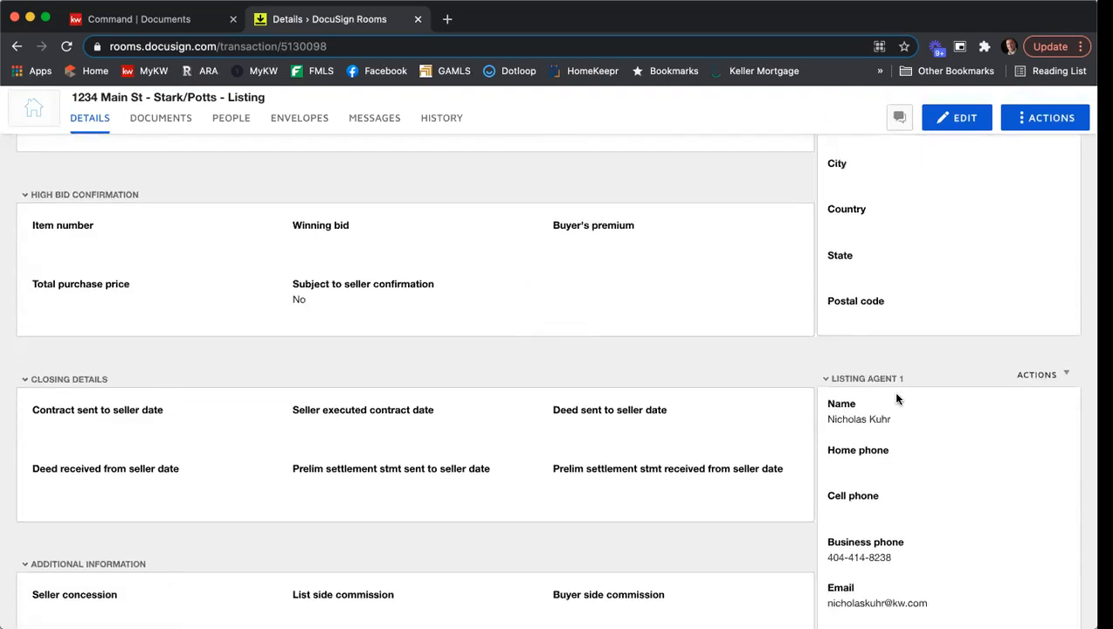
{"action": "scroll", "coordinate": [900, 393], "scroll_direction": "down", "scroll_amount": 10}
{"action": "scroll", "coordinate": [882, 350], "scroll_direction": "down", "scroll_amount": 3}
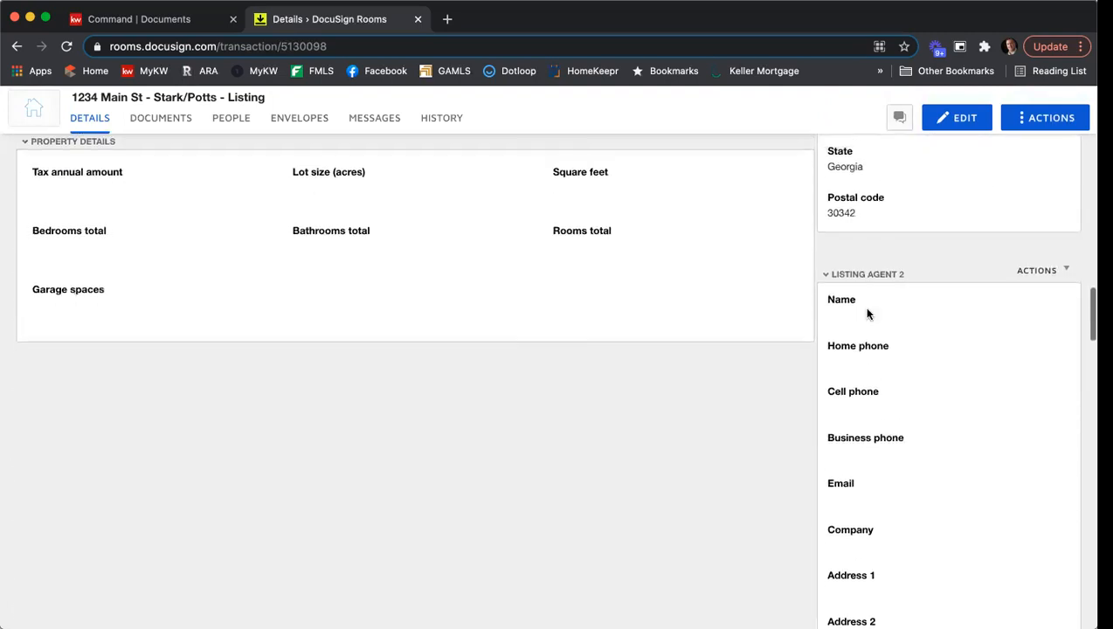
{"action": "scroll", "coordinate": [868, 306], "scroll_direction": "up", "scroll_amount": 1}
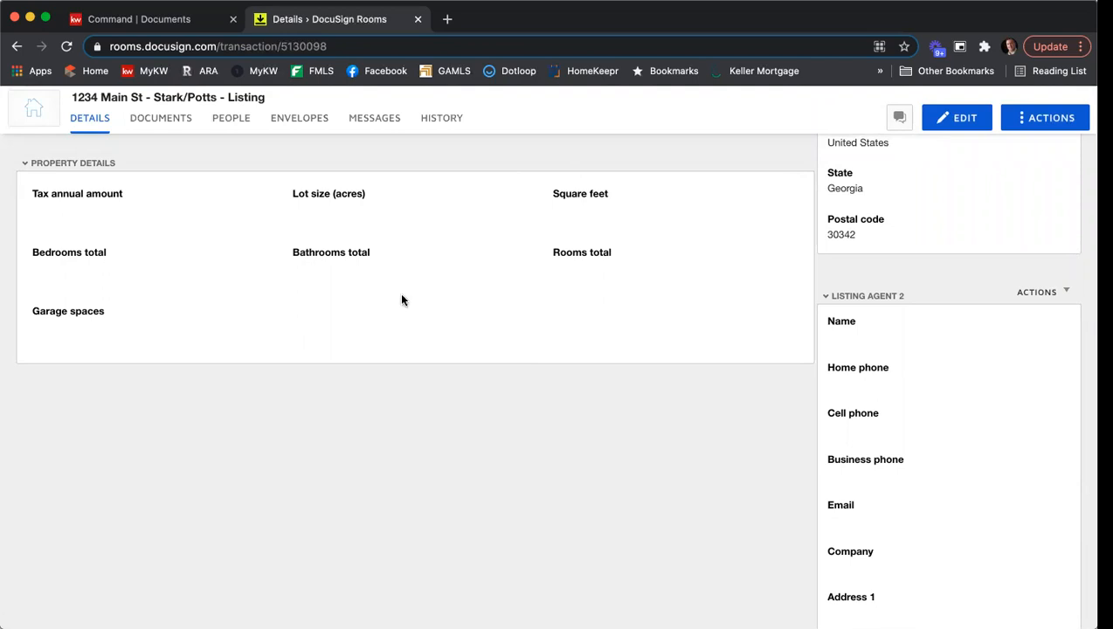
{"action": "scroll", "coordinate": [954, 246], "scroll_direction": "down", "scroll_amount": 6}
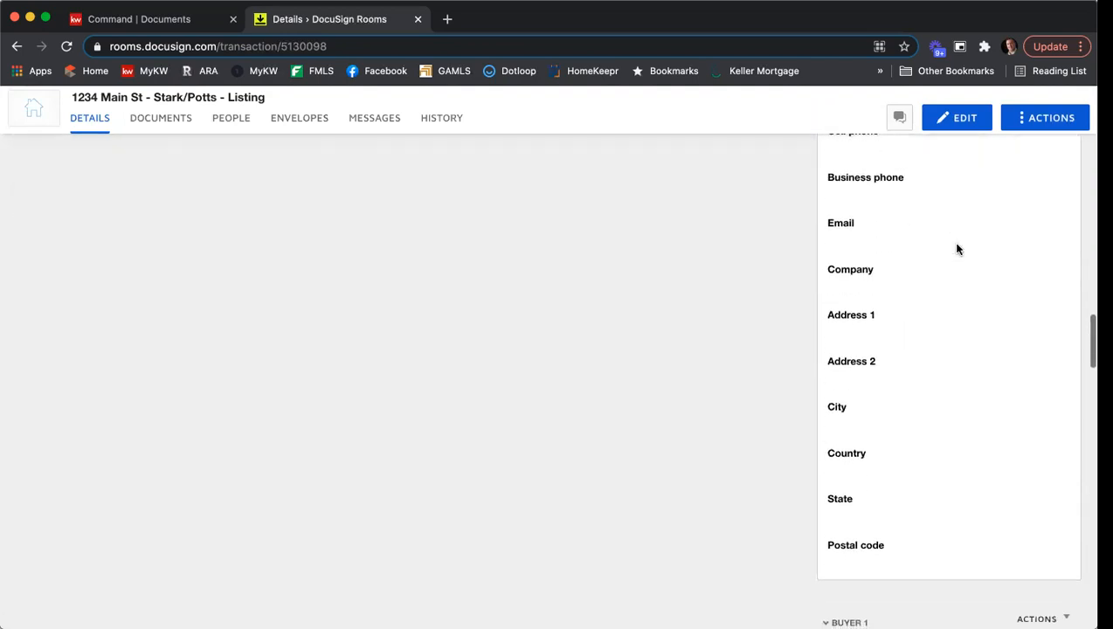
{"action": "scroll", "coordinate": [956, 248], "scroll_direction": "down", "scroll_amount": 2}
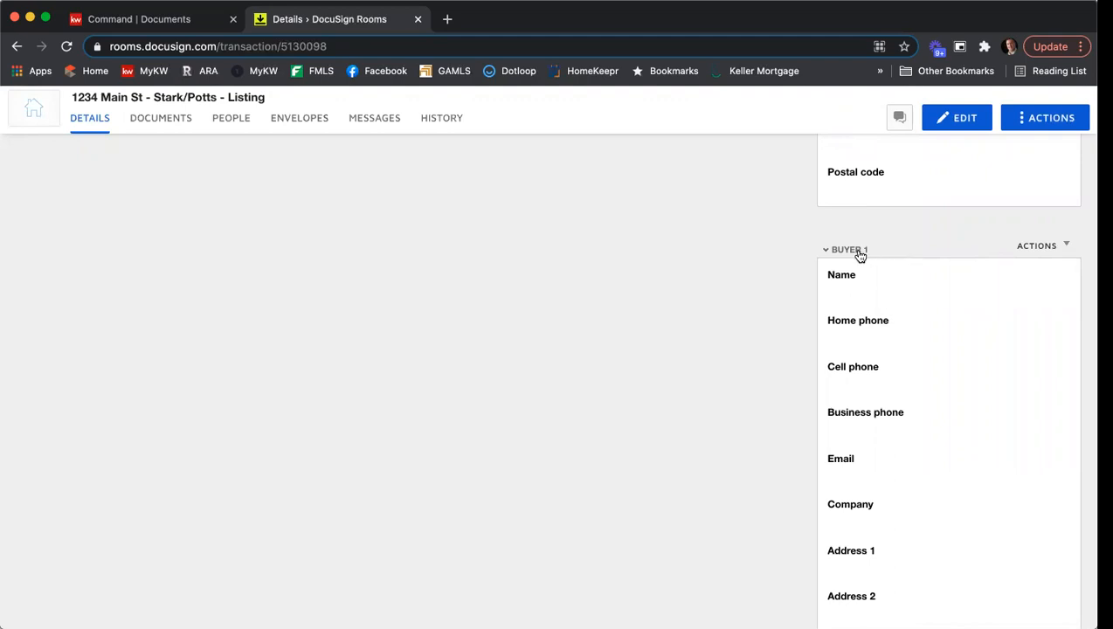
{"action": "scroll", "coordinate": [883, 263], "scroll_direction": "down", "scroll_amount": 8}
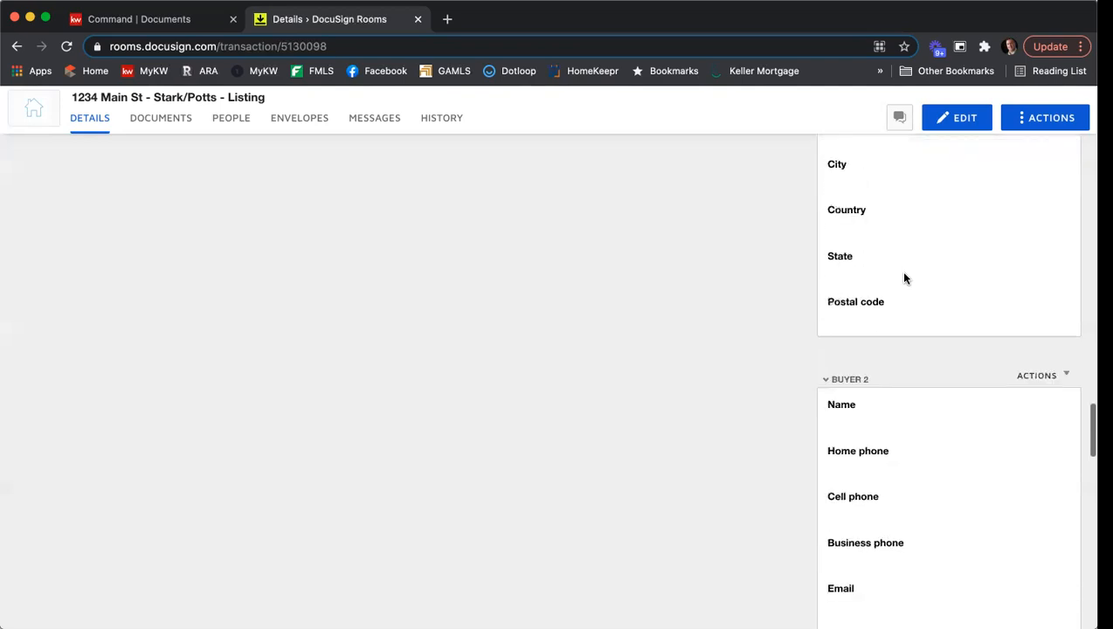
{"action": "scroll", "coordinate": [901, 186], "scroll_direction": "down", "scroll_amount": 7}
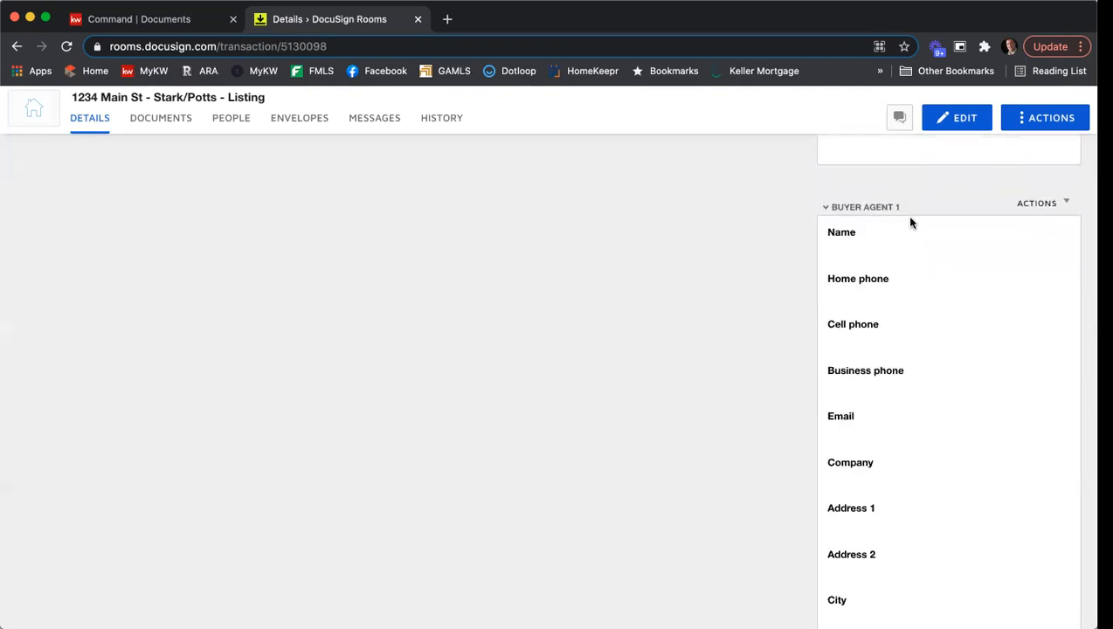
{"action": "scroll", "coordinate": [910, 220], "scroll_direction": "down", "scroll_amount": 8}
{"action": "scroll", "coordinate": [924, 260], "scroll_direction": "down", "scroll_amount": 6}
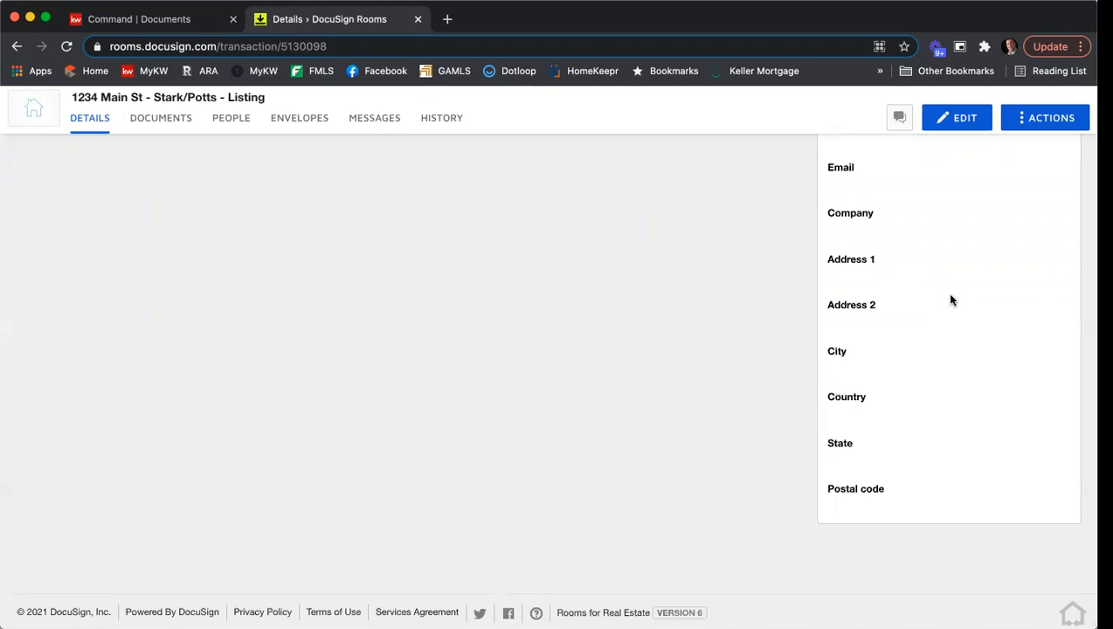
{"action": "scroll", "coordinate": [951, 299], "scroll_direction": "up", "scroll_amount": 5}
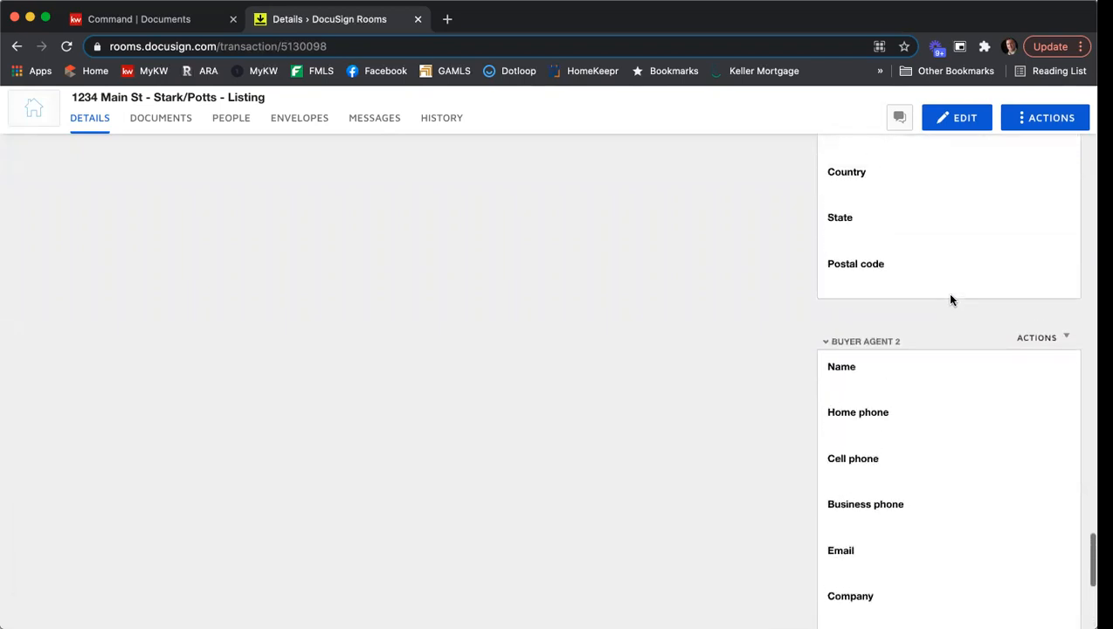
{"action": "scroll", "coordinate": [951, 300], "scroll_direction": "up", "scroll_amount": 3}
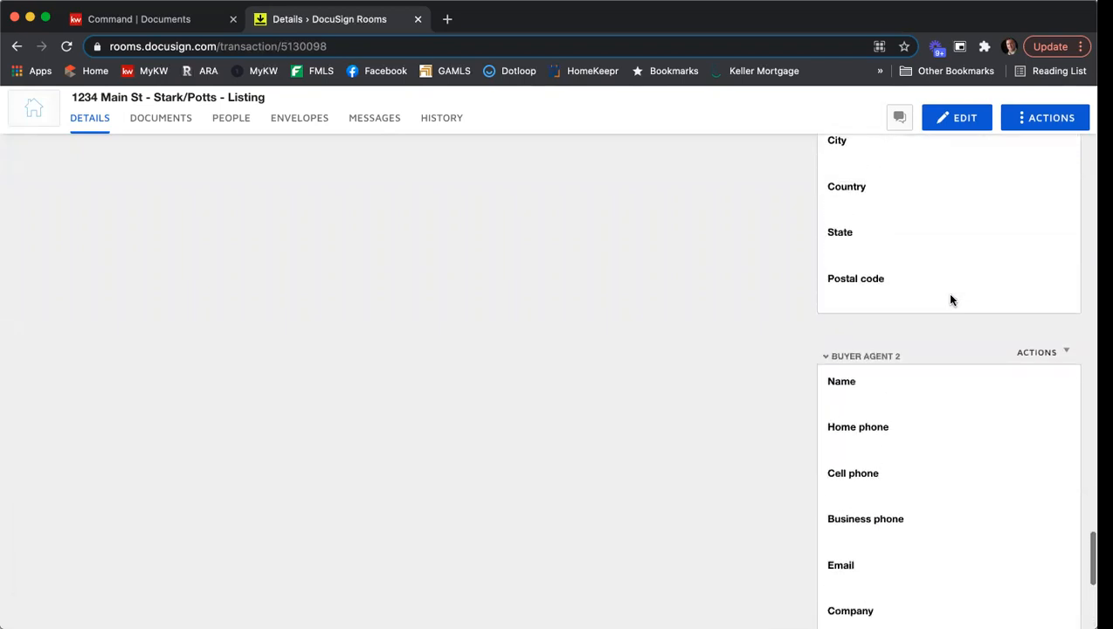
{"action": "scroll", "coordinate": [951, 299], "scroll_direction": "up", "scroll_amount": 7}
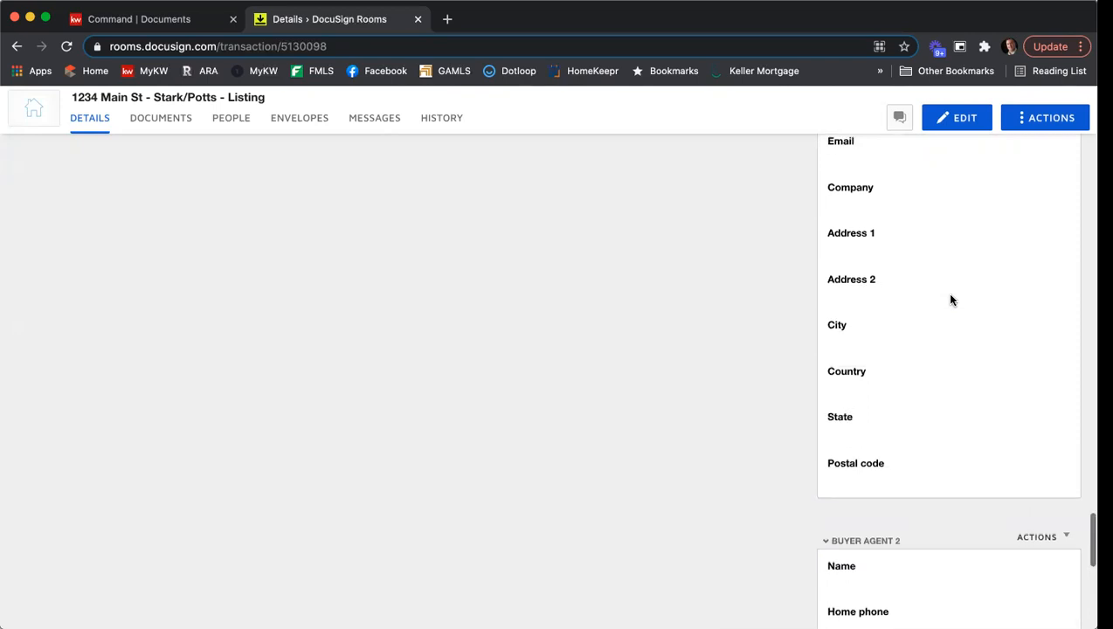
{"action": "scroll", "coordinate": [951, 300], "scroll_direction": "up", "scroll_amount": 6}
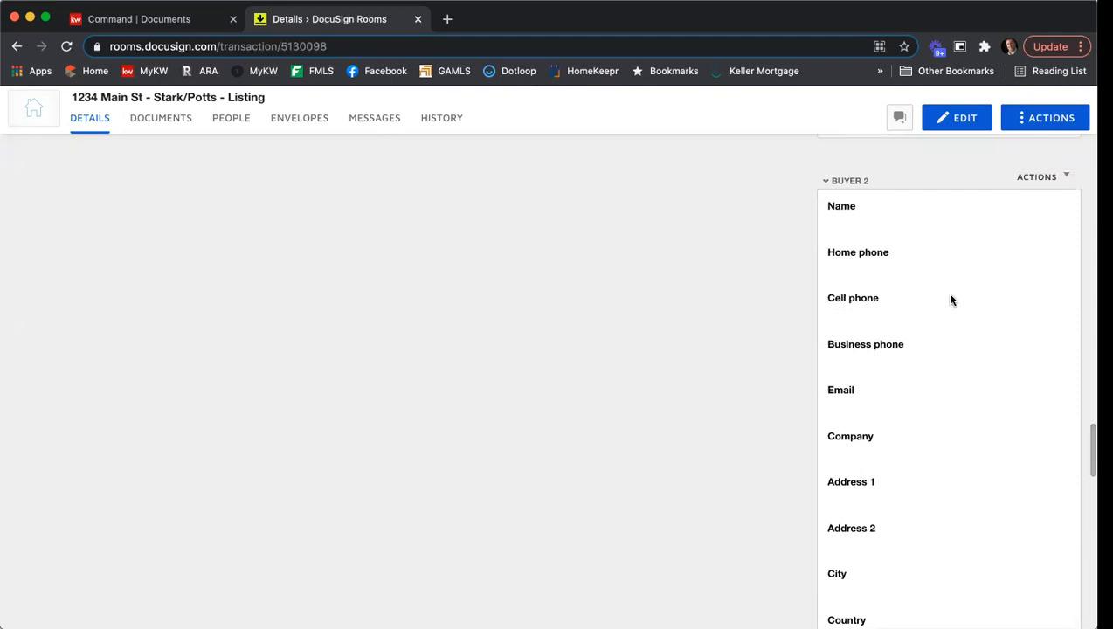
{"action": "scroll", "coordinate": [951, 300], "scroll_direction": "up", "scroll_amount": 20}
{"action": "scroll", "coordinate": [951, 299], "scroll_direction": "up", "scroll_amount": 15}
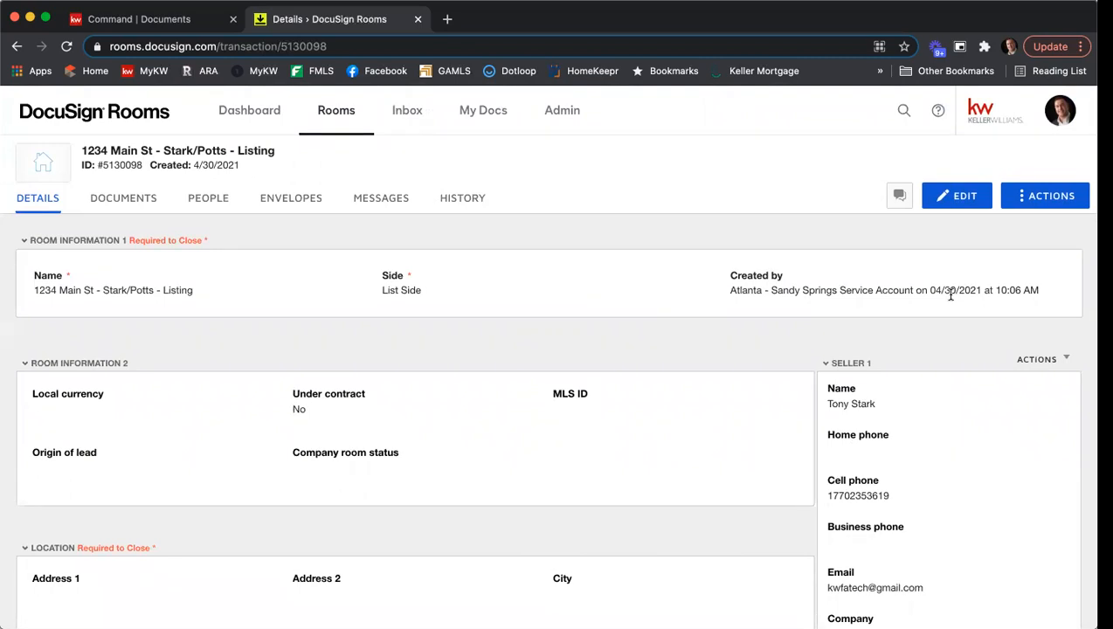
- Start editing the room details, set the local currency to USD - United States Dollar and enter 132456789 as the MLS ID
{"action": "left_click", "coordinate": [959, 200]}
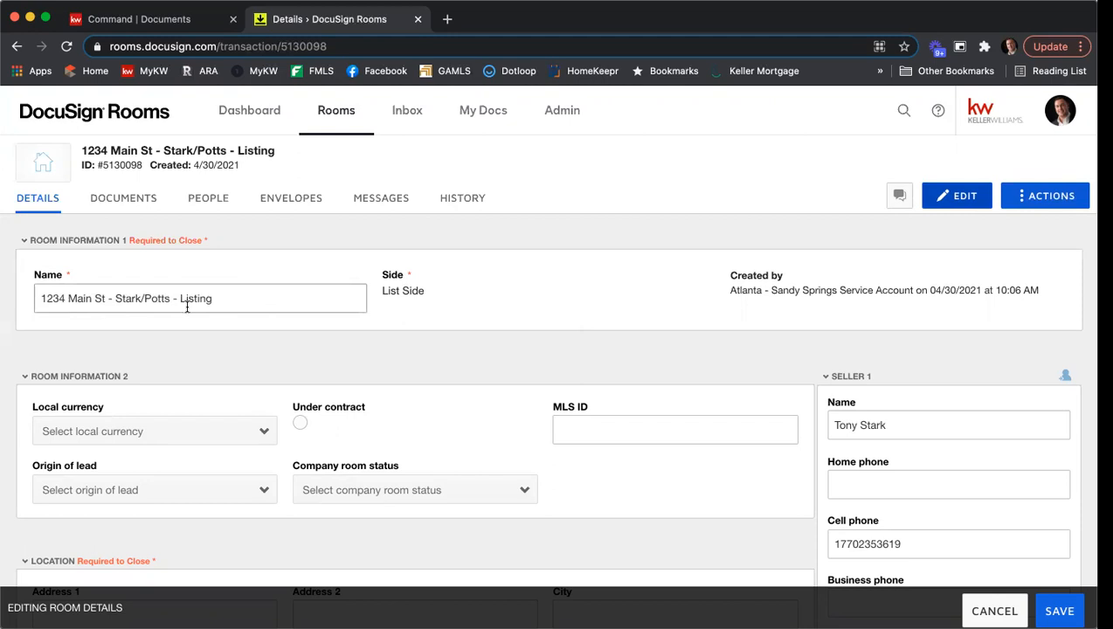
{"action": "scroll", "coordinate": [474, 296], "scroll_direction": "down", "scroll_amount": 2}
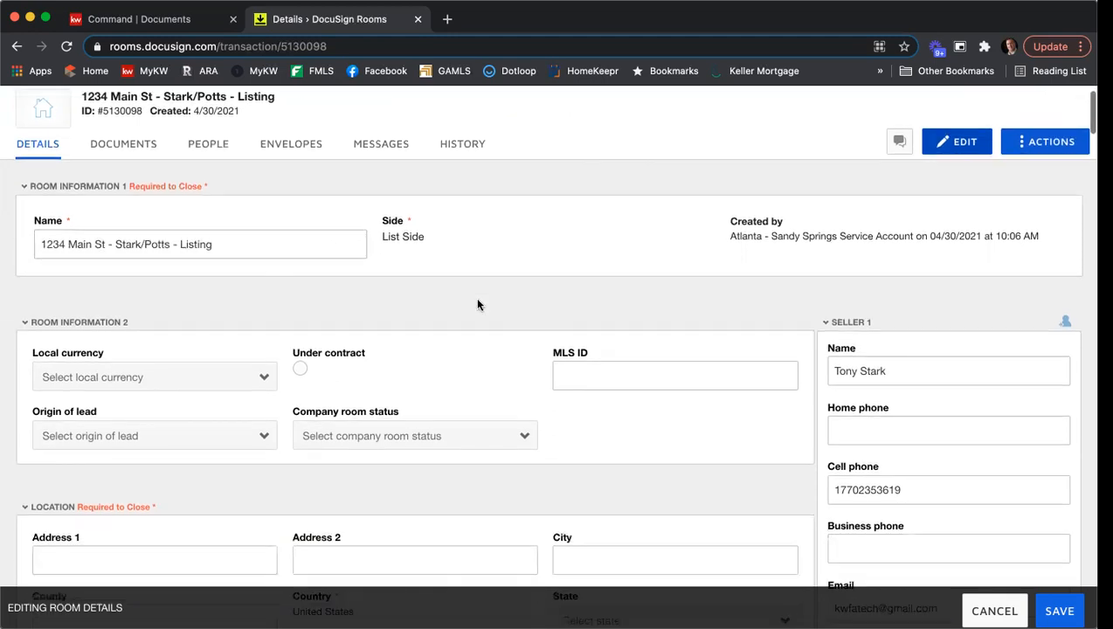
{"action": "scroll", "coordinate": [214, 294], "scroll_direction": "down", "scroll_amount": 1}
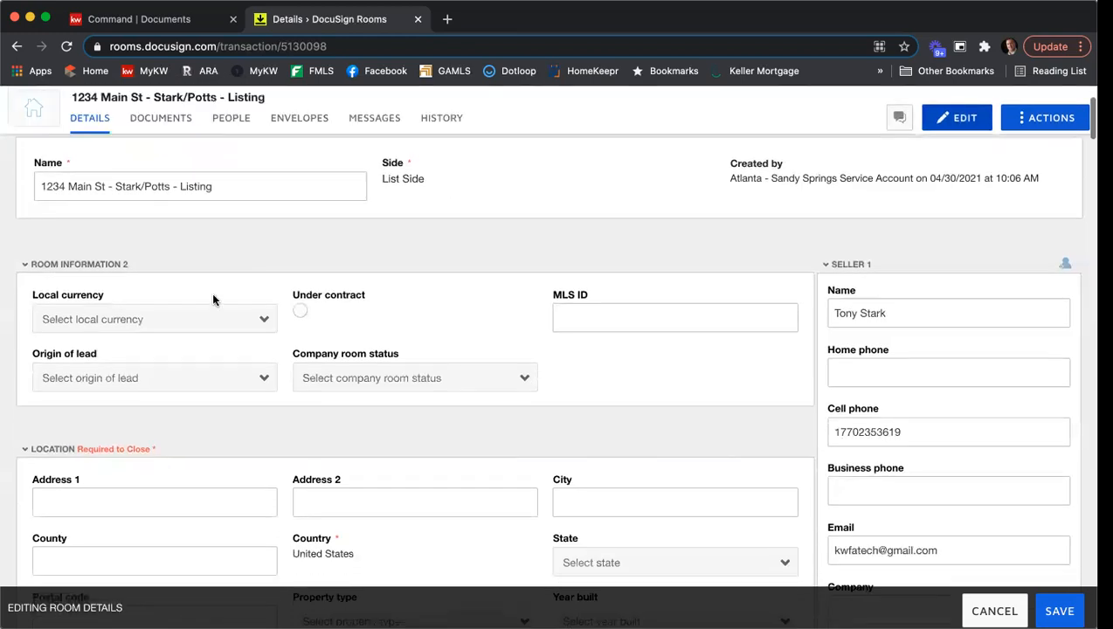
{"action": "left_click", "coordinate": [174, 330]}
{"action": "left_click", "coordinate": [169, 377]}
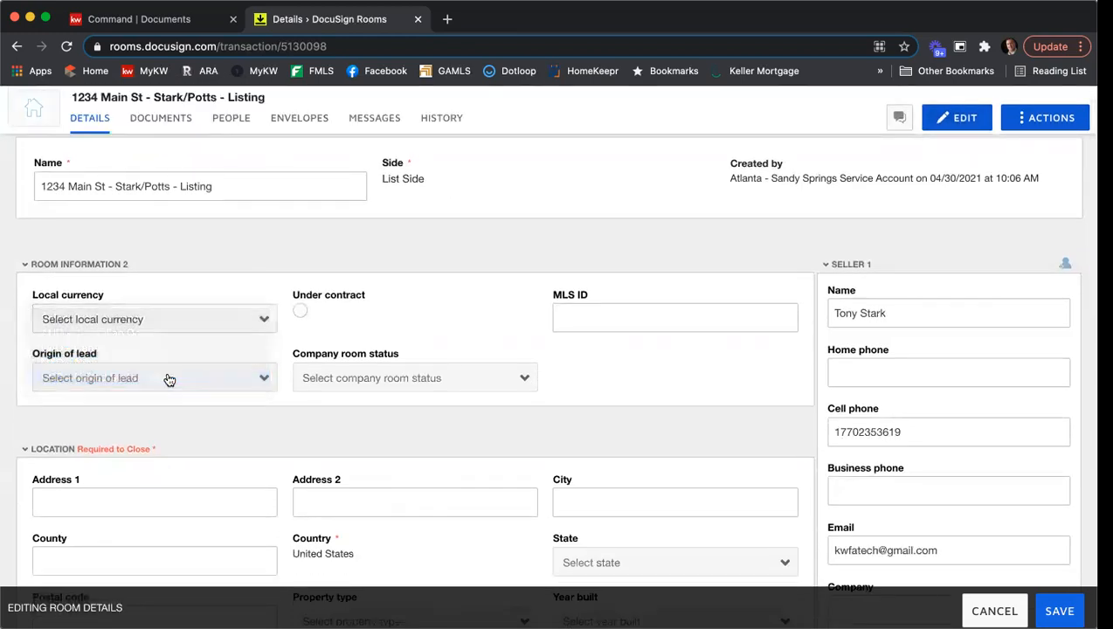
{"action": "left_click", "coordinate": [556, 318]}
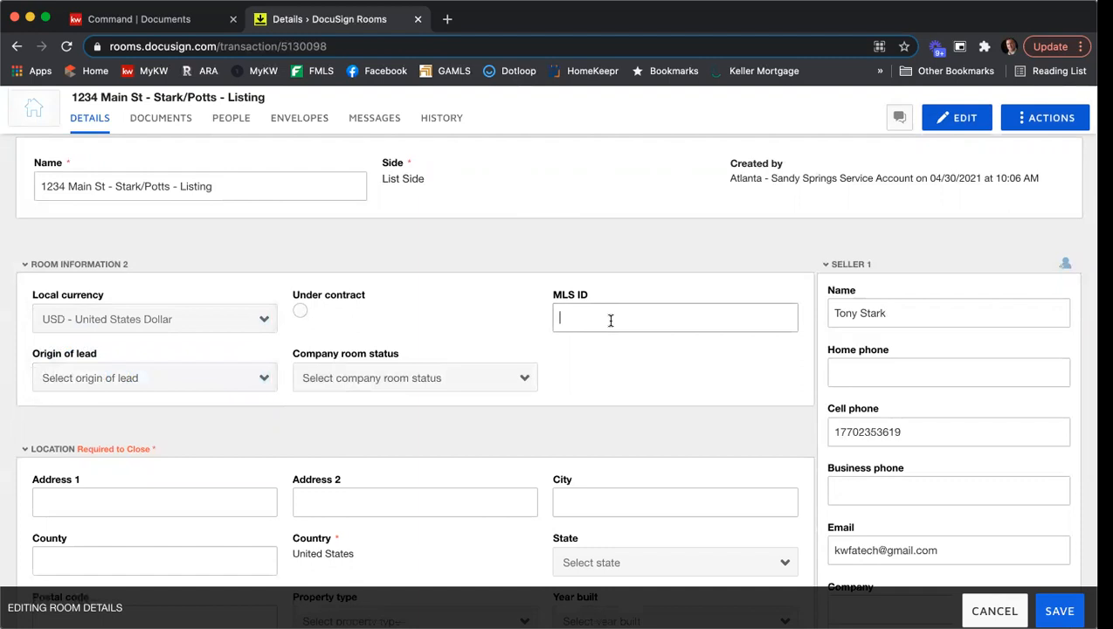
{"action": "type", "text": "132456789"}
- Fill in the property's street address, city and county in the Location section
{"action": "scroll", "coordinate": [503, 277], "scroll_direction": "down", "scroll_amount": 2}
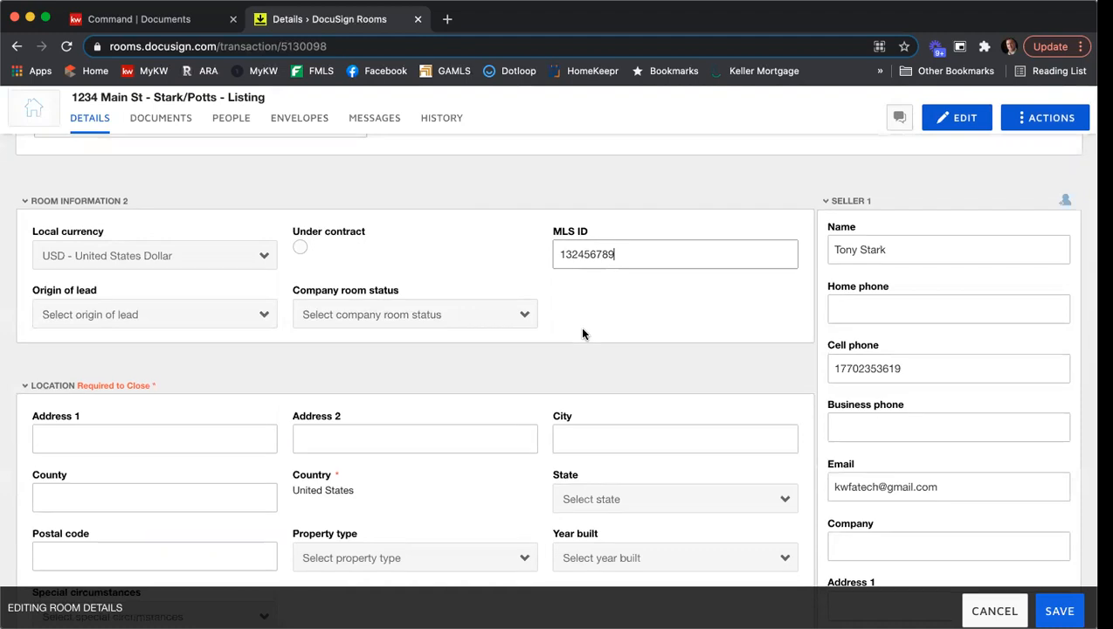
{"action": "scroll", "coordinate": [581, 331], "scroll_direction": "down", "scroll_amount": 3}
{"action": "scroll", "coordinate": [582, 334], "scroll_direction": "down", "scroll_amount": 1}
{"action": "left_click", "coordinate": [129, 319]}
{"action": "type", "text": "1234 Main St"}
{"action": "key", "text": "Tab"}
{"action": "key", "text": "Tab"}
{"action": "type", "text": "Atlanta"}
{"action": "key", "text": "Tab"}
{"action": "type", "text": "Fulton"}
- Select the property's state and enter its postal code in the Location section
{"action": "left_click", "coordinate": [618, 375]}
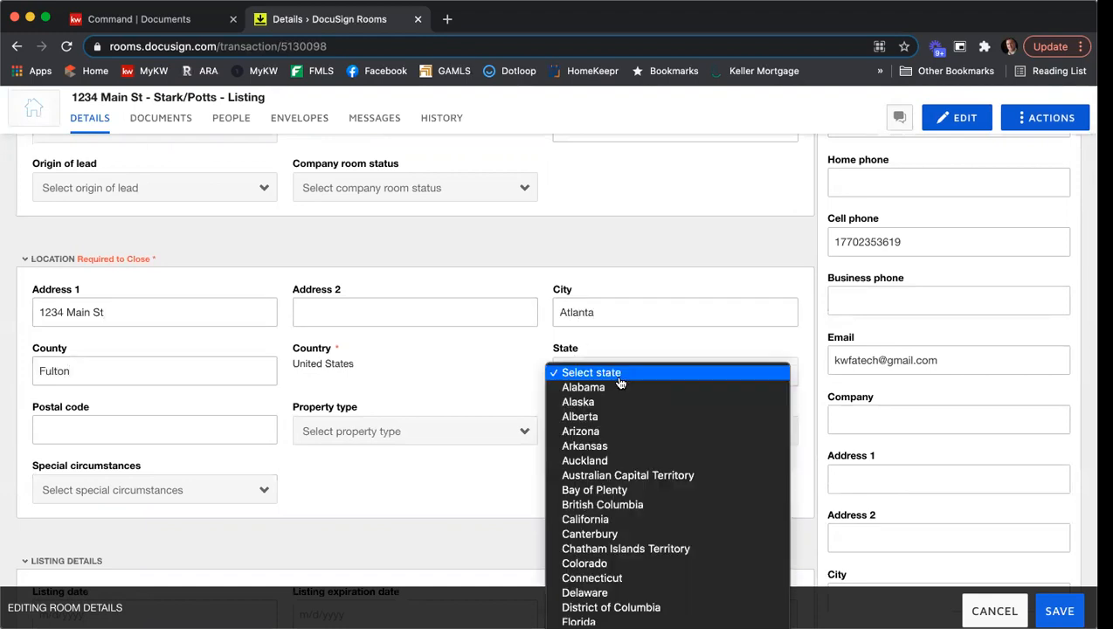
{"action": "left_click", "coordinate": [581, 581]}
{"action": "left_click", "coordinate": [223, 441]}
{"action": "type", "text": "30342"}
- Set the property type to Residential Detached and the year built to 2009, and check the special circumstances options without choosing one
{"action": "left_click", "coordinate": [468, 431]}
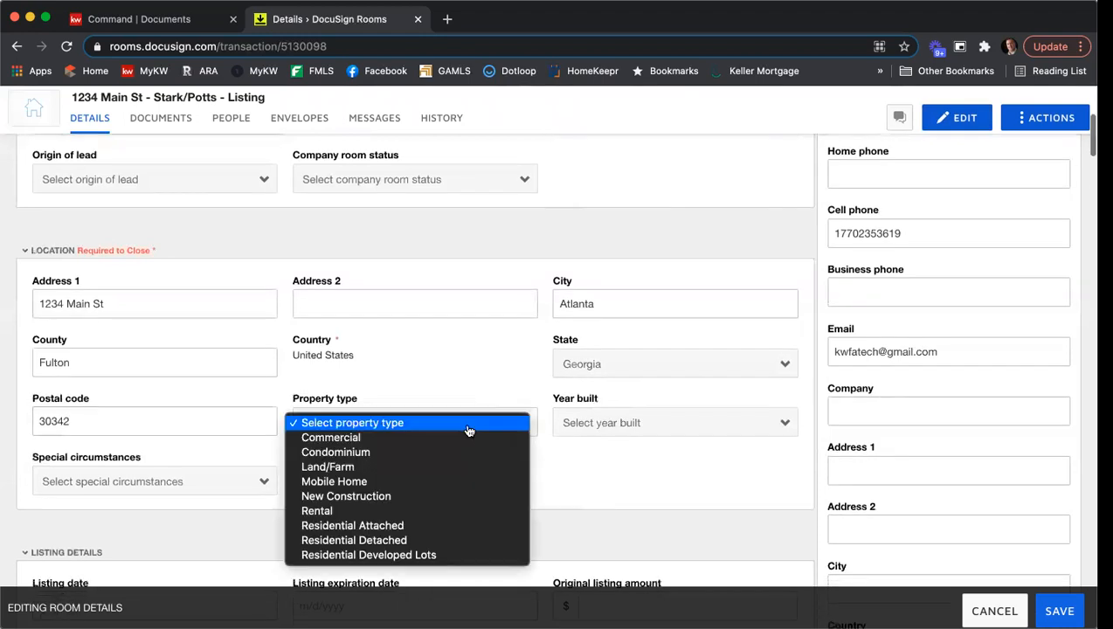
{"action": "left_click", "coordinate": [454, 540]}
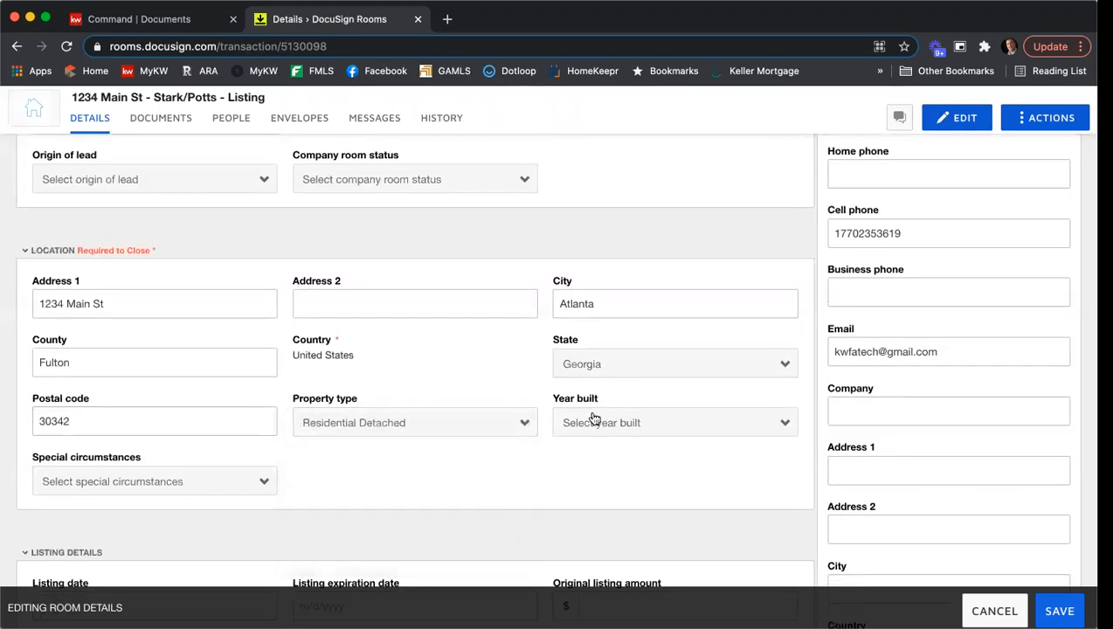
{"action": "left_click", "coordinate": [608, 419]}
{"action": "scroll", "coordinate": [620, 472], "scroll_direction": "down", "scroll_amount": 15}
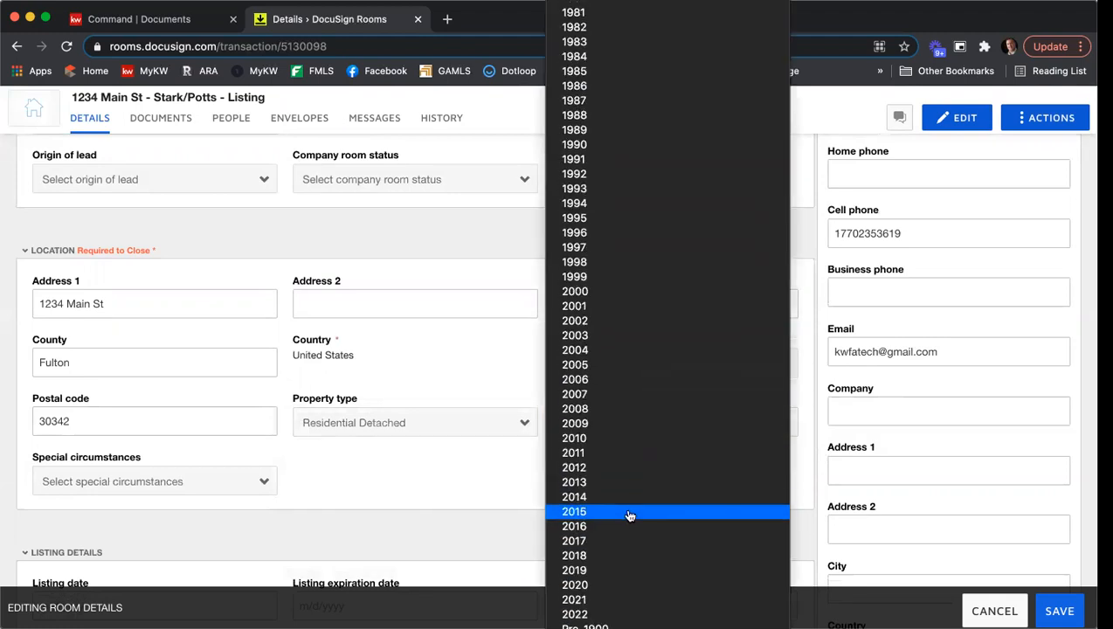
{"action": "left_click", "coordinate": [626, 428]}
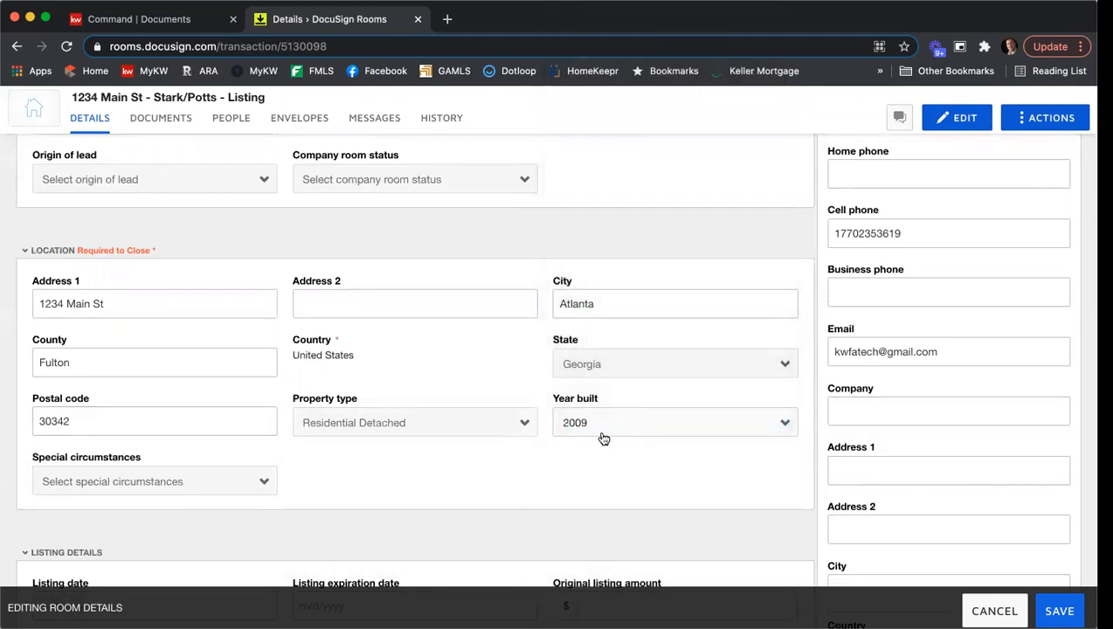
{"action": "scroll", "coordinate": [304, 436], "scroll_direction": "down", "scroll_amount": 2}
{"action": "left_click", "coordinate": [245, 413]}
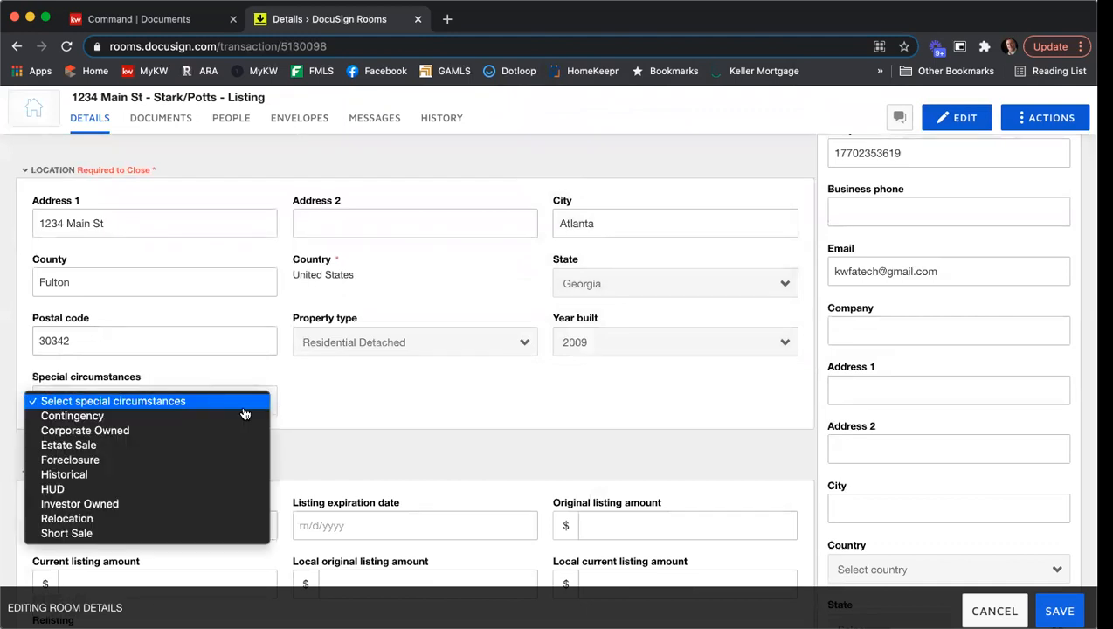
{"action": "left_click", "coordinate": [385, 407]}
- Set the listing date to 4/30/2021 and the listing expiration date to 5/31/2021
{"action": "scroll", "coordinate": [367, 411], "scroll_direction": "down", "scroll_amount": 3}
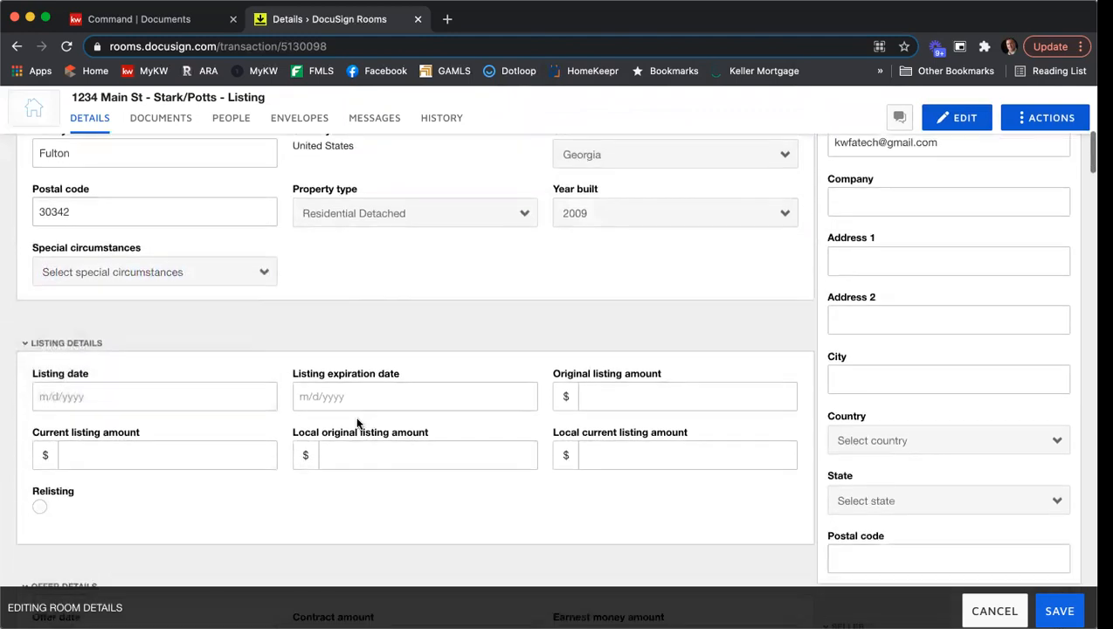
{"action": "left_click", "coordinate": [102, 397]}
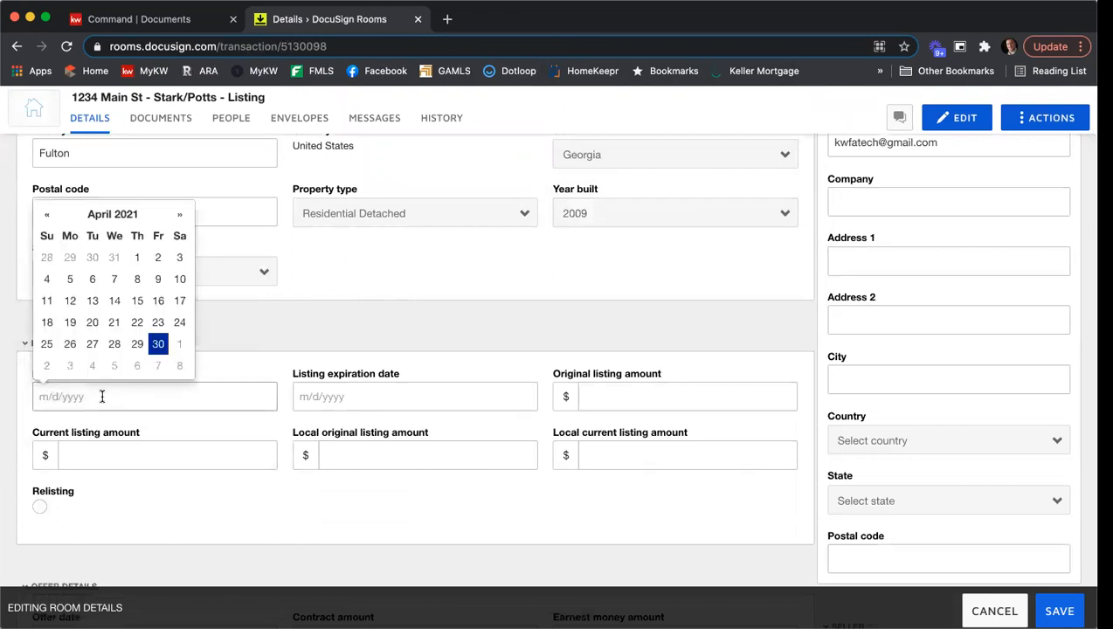
{"action": "left_click", "coordinate": [158, 345]}
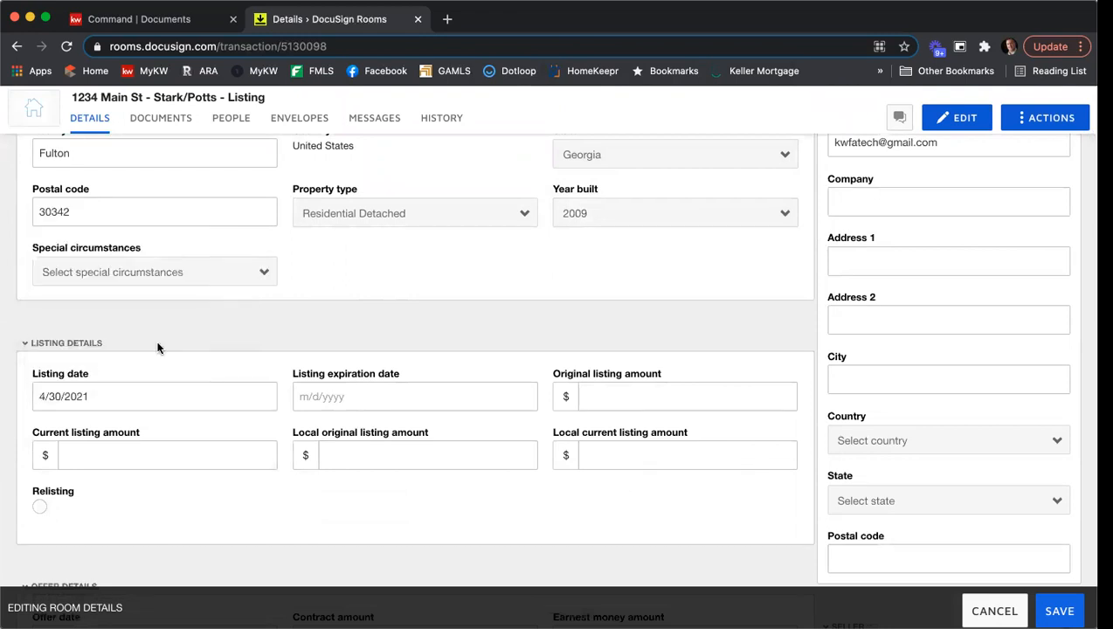
{"action": "left_click", "coordinate": [375, 394]}
{"action": "left_click", "coordinate": [442, 215]}
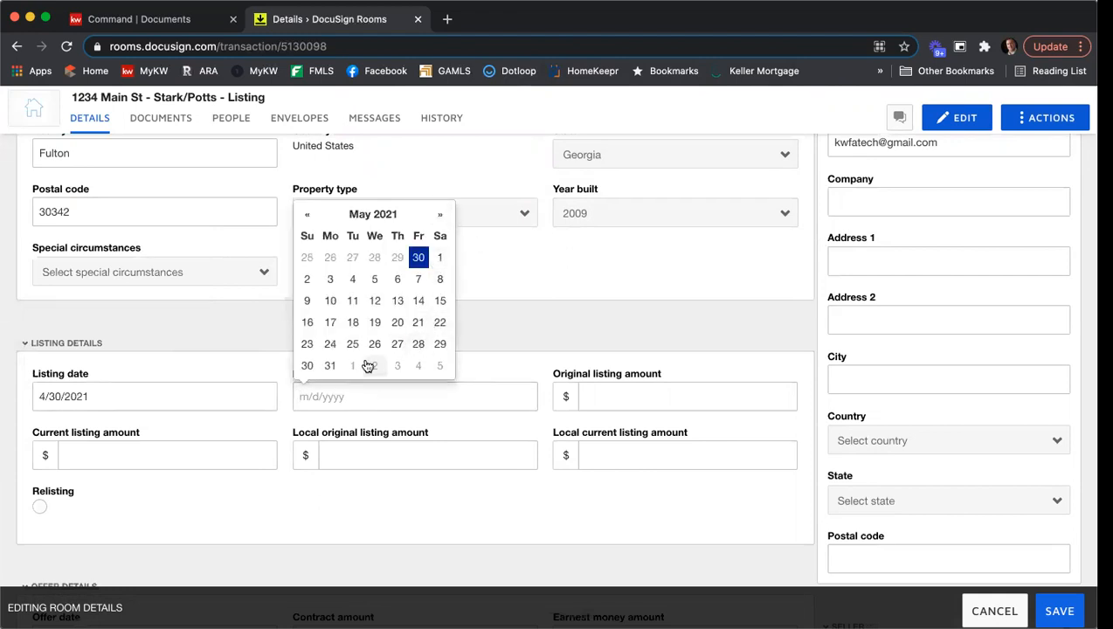
{"action": "left_click", "coordinate": [330, 366]}
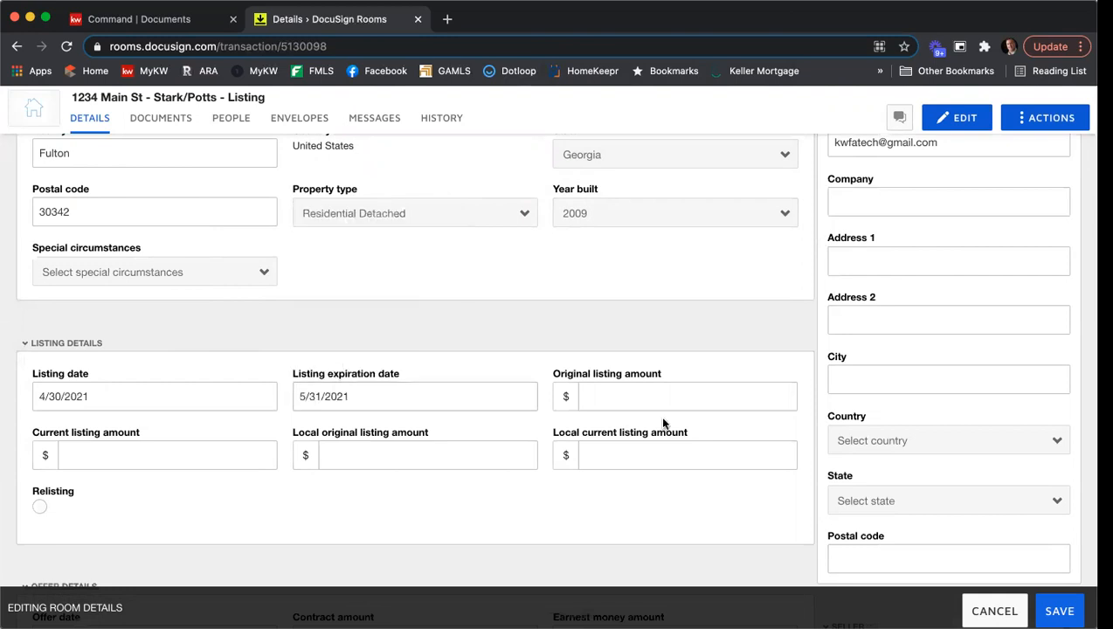
- Enter 415000 for the original, current, local original and local current listing amounts
{"action": "left_click", "coordinate": [656, 403]}
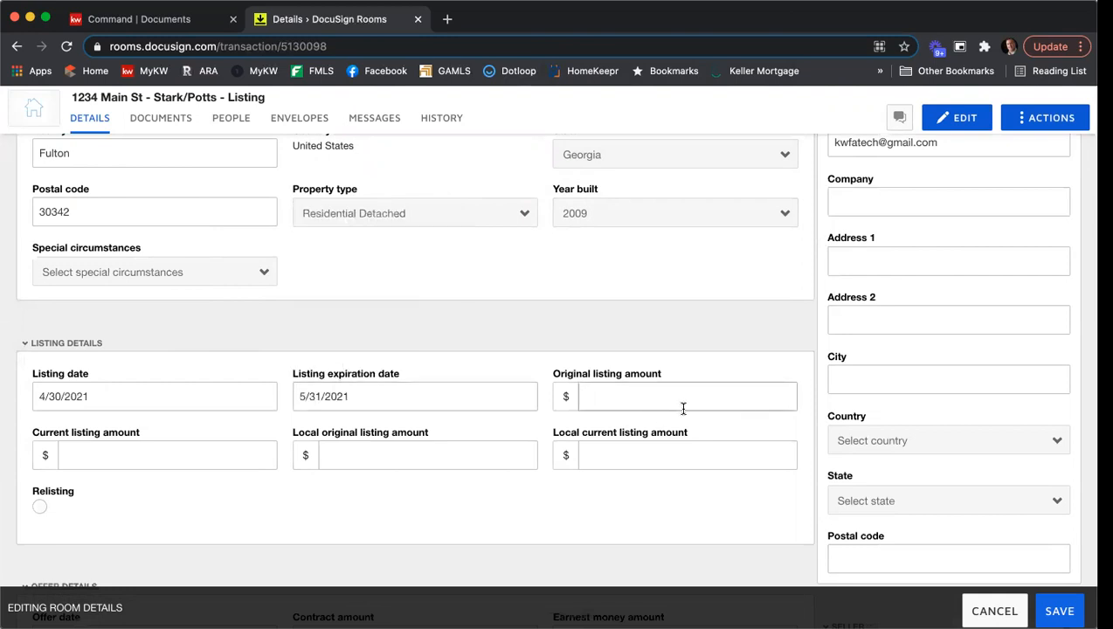
{"action": "type", "text": "415000"}
{"action": "key", "text": "Tab"}
{"action": "type", "text": "415000"}
{"action": "key", "text": "Tab"}
{"action": "type", "text": "415000"}
{"action": "key", "text": "Tab"}
{"action": "type", "text": "415000"}
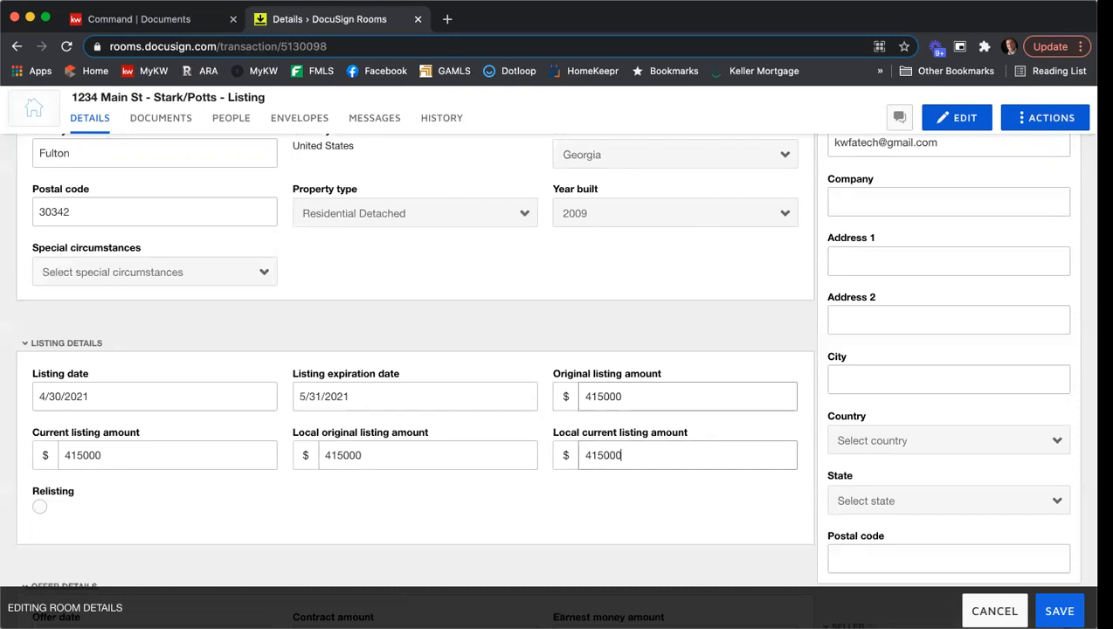
- Set both the list side commission and the buyer side commission to 3% under Additional Information
{"action": "scroll", "coordinate": [589, 325], "scroll_direction": "down", "scroll_amount": 1}
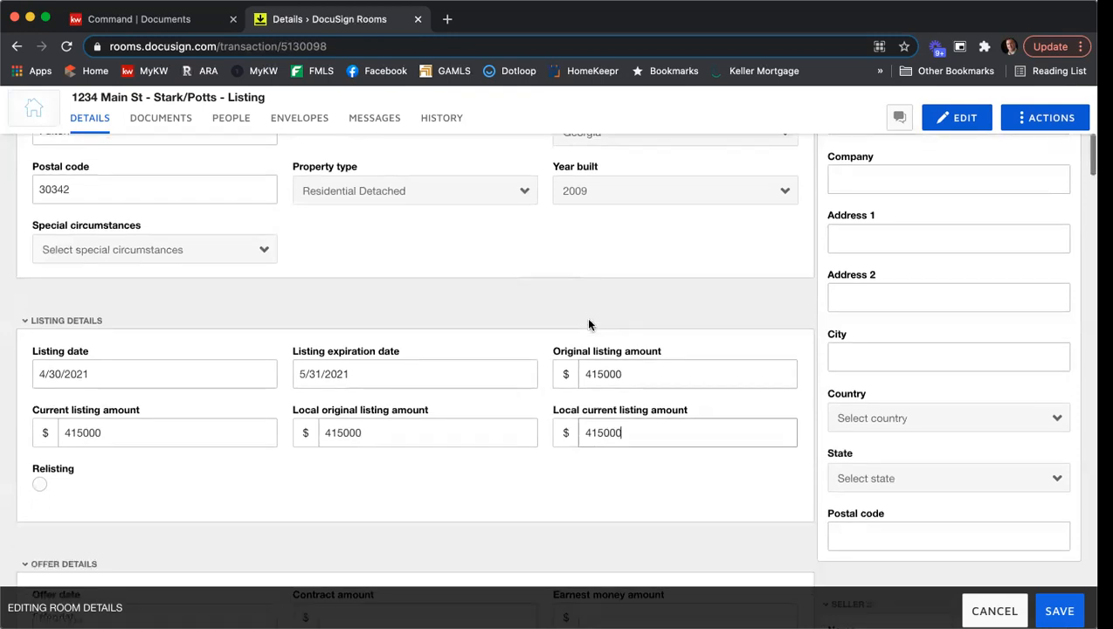
{"action": "scroll", "coordinate": [589, 325], "scroll_direction": "down", "scroll_amount": 5}
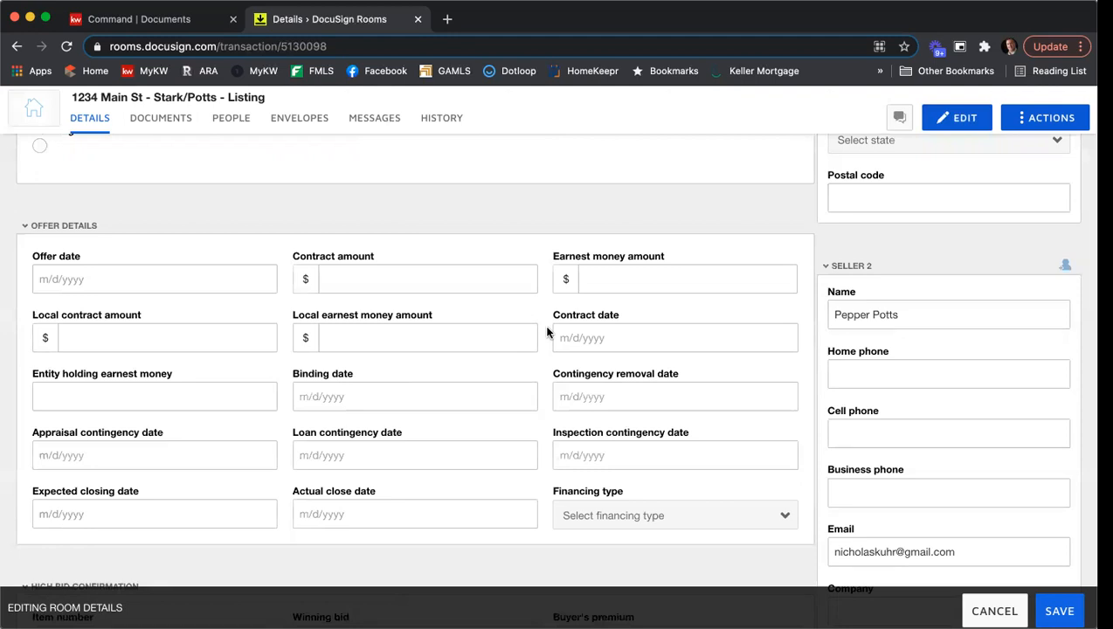
{"action": "scroll", "coordinate": [547, 332], "scroll_direction": "down", "scroll_amount": 5}
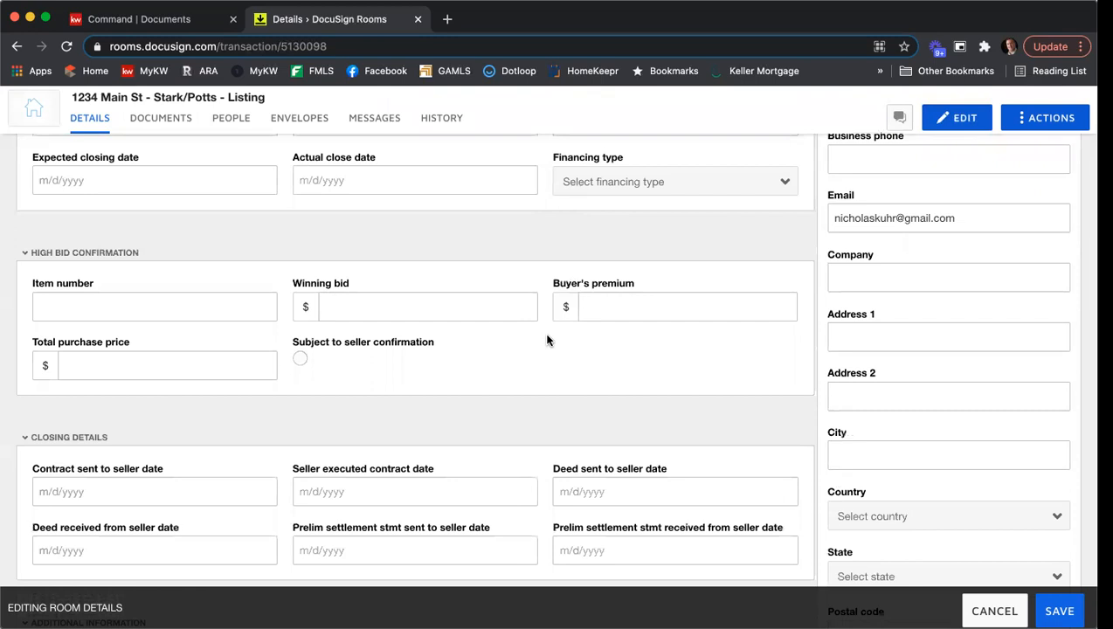
{"action": "scroll", "coordinate": [547, 334], "scroll_direction": "down", "scroll_amount": 2}
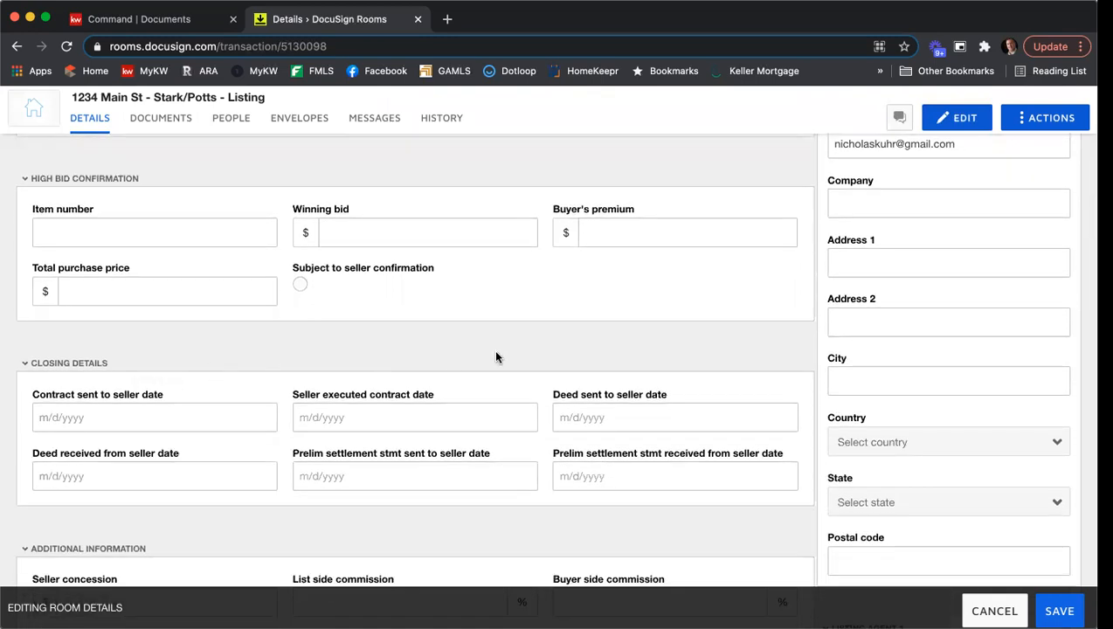
{"action": "scroll", "coordinate": [495, 354], "scroll_direction": "down", "scroll_amount": 1}
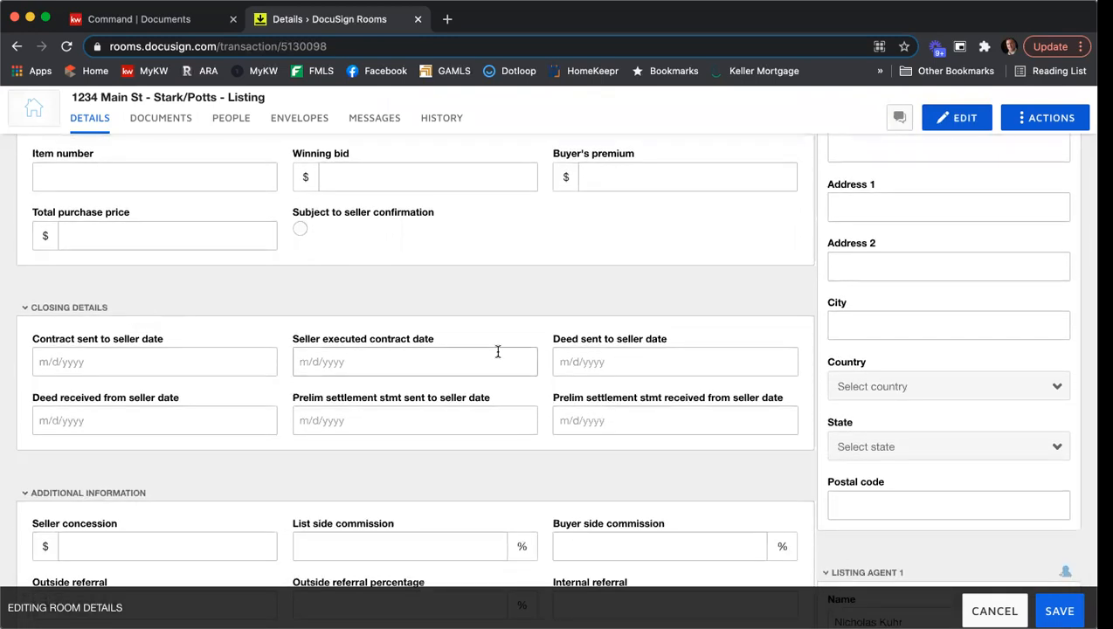
{"action": "scroll", "coordinate": [498, 351], "scroll_direction": "down", "scroll_amount": 2}
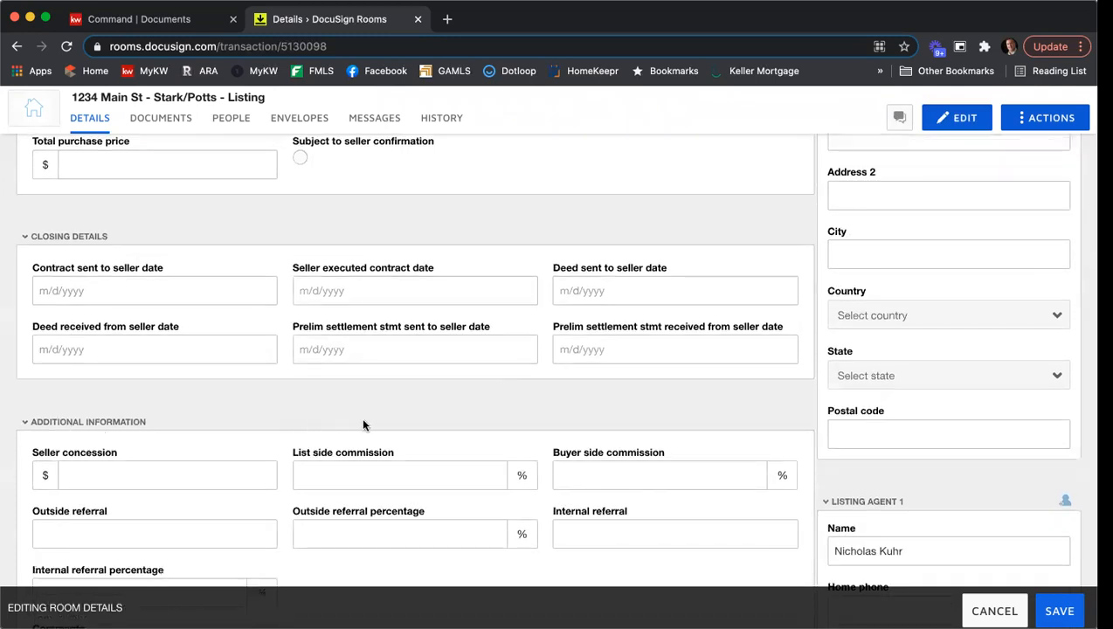
{"action": "scroll", "coordinate": [360, 417], "scroll_direction": "down", "scroll_amount": 2}
{"action": "scroll", "coordinate": [370, 425], "scroll_direction": "down", "scroll_amount": 1}
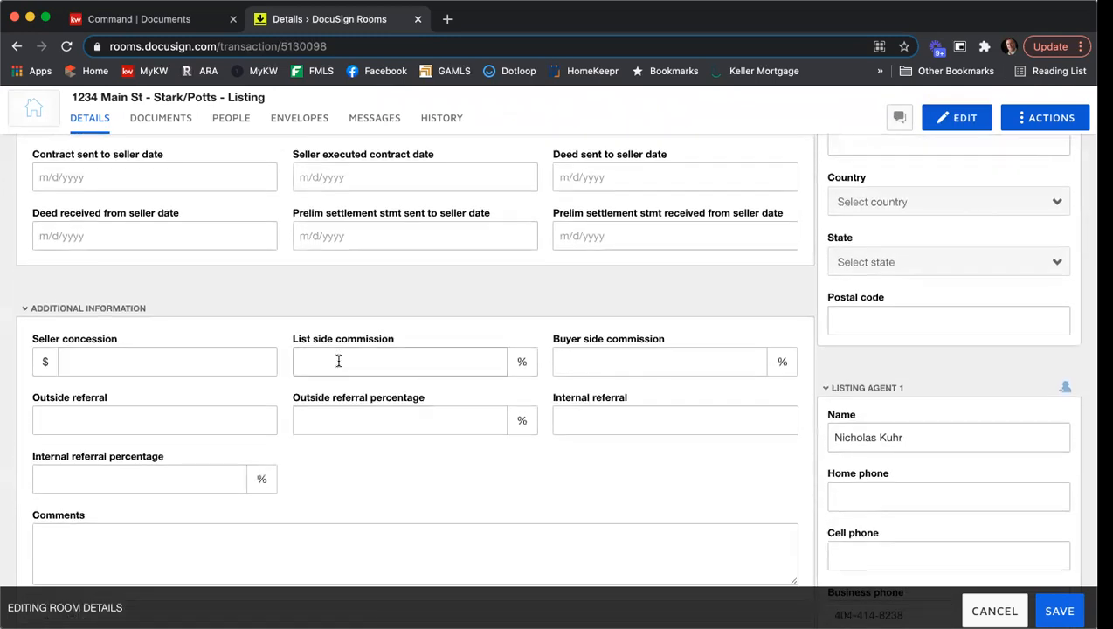
{"action": "left_click", "coordinate": [393, 368]}
{"action": "type", "text": "3"}
{"action": "left_click", "coordinate": [604, 364]}
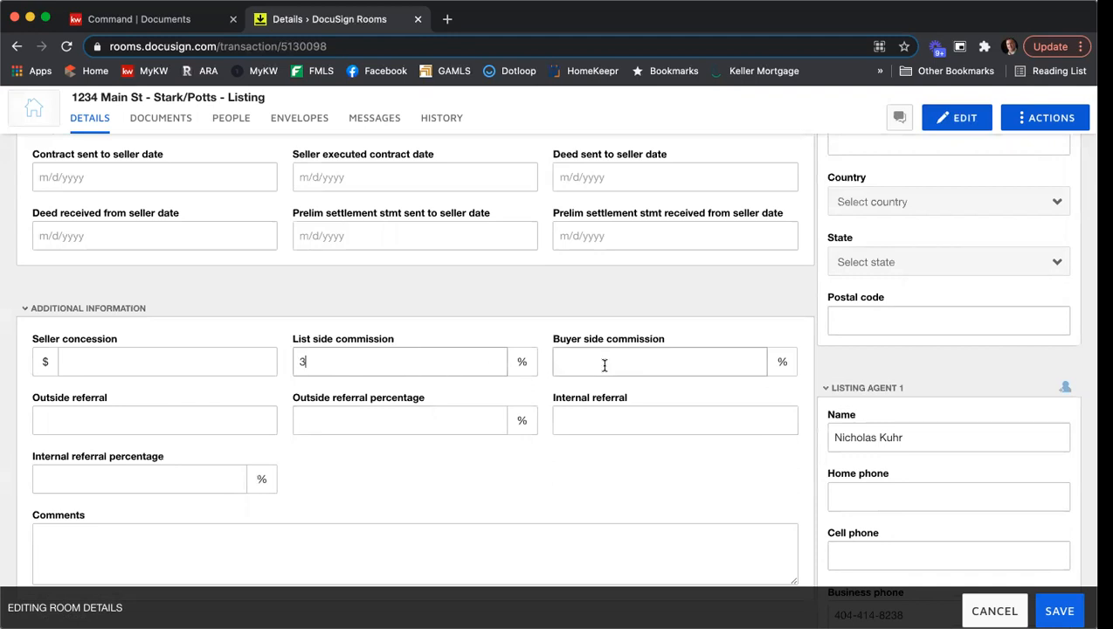
{"action": "type", "text": "3"}
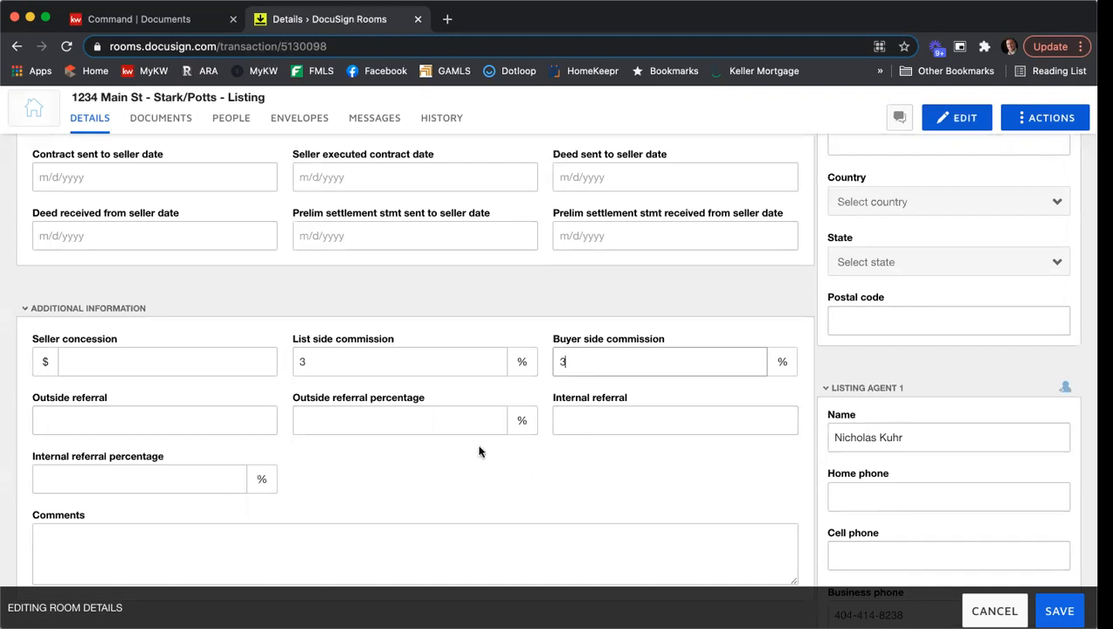
- Examine the property details fields and review the completed room information, location and first seller's contact entries
{"action": "scroll", "coordinate": [479, 451], "scroll_direction": "down", "scroll_amount": 2}
{"action": "scroll", "coordinate": [480, 422], "scroll_direction": "down", "scroll_amount": 5}
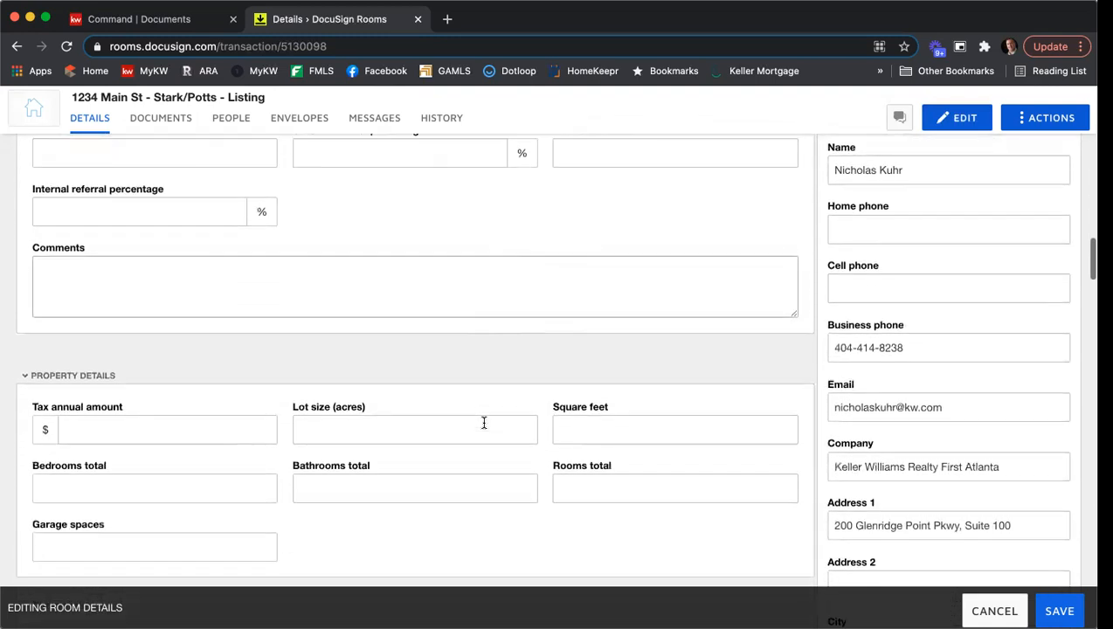
{"action": "scroll", "coordinate": [303, 341], "scroll_direction": "down", "scroll_amount": 2}
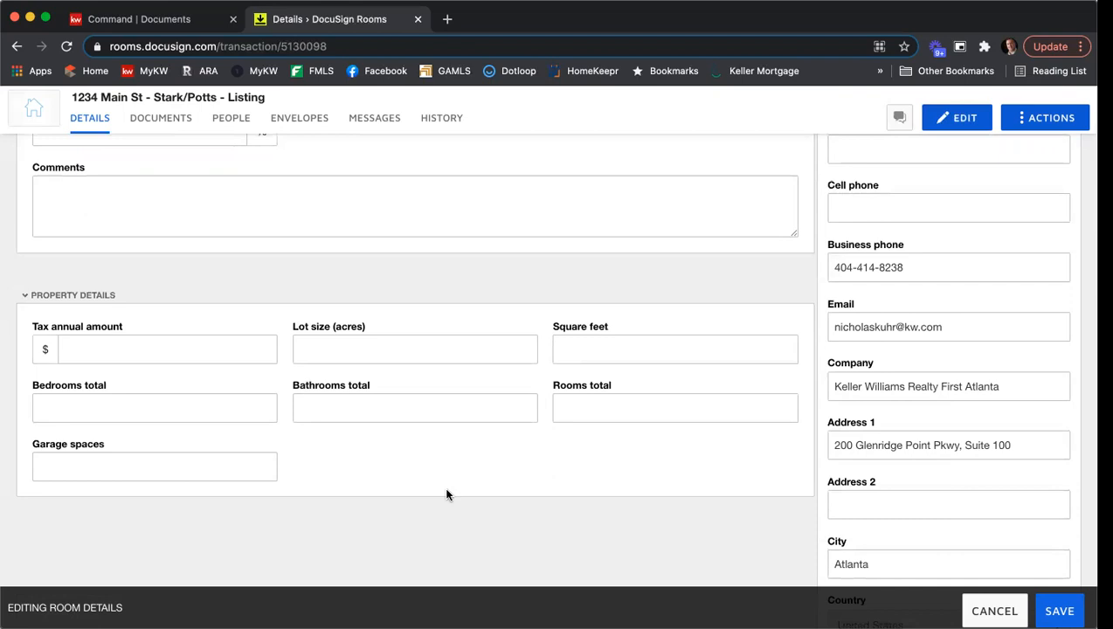
{"action": "scroll", "coordinate": [447, 494], "scroll_direction": "up", "scroll_amount": 4}
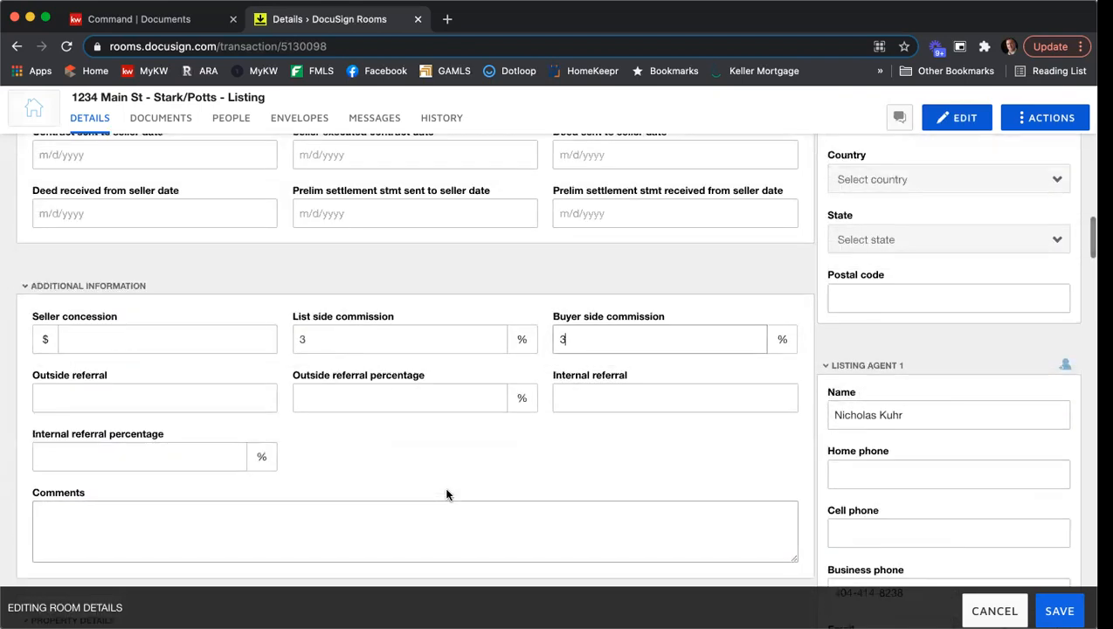
{"action": "scroll", "coordinate": [446, 495], "scroll_direction": "up", "scroll_amount": 5}
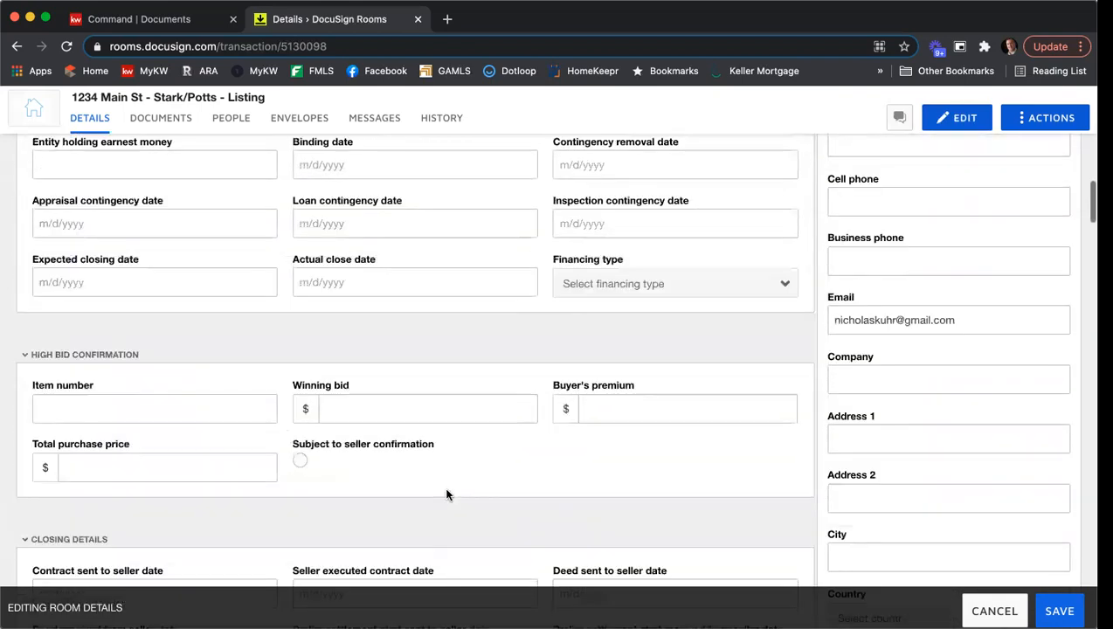
{"action": "scroll", "coordinate": [446, 494], "scroll_direction": "up", "scroll_amount": 2}
{"action": "scroll", "coordinate": [446, 494], "scroll_direction": "up", "scroll_amount": 6}
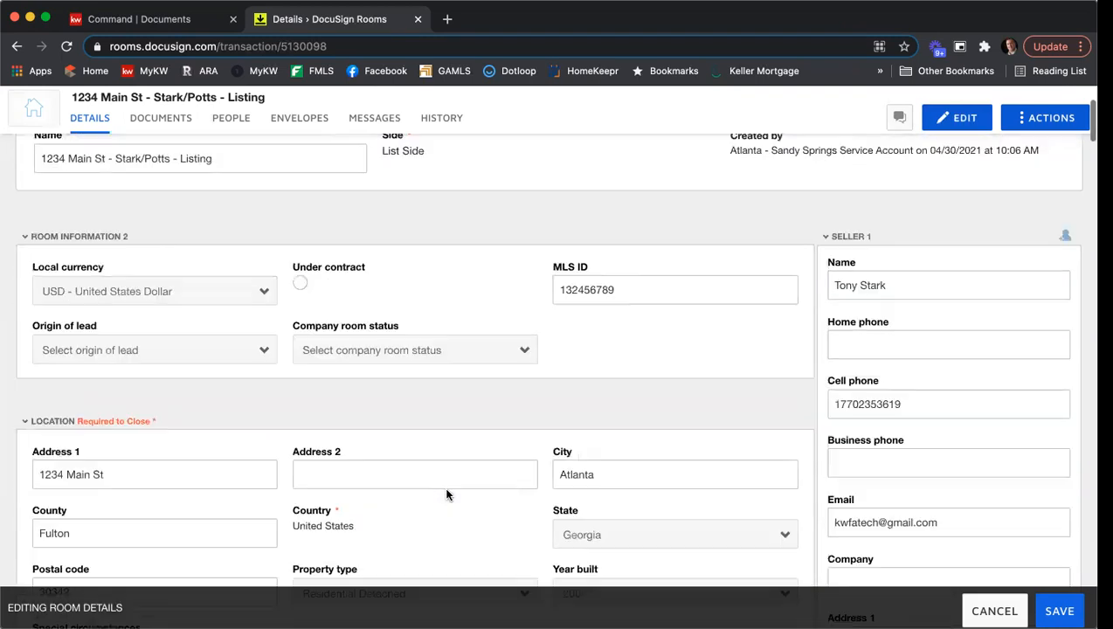
{"action": "scroll", "coordinate": [446, 495], "scroll_direction": "up", "scroll_amount": 2}
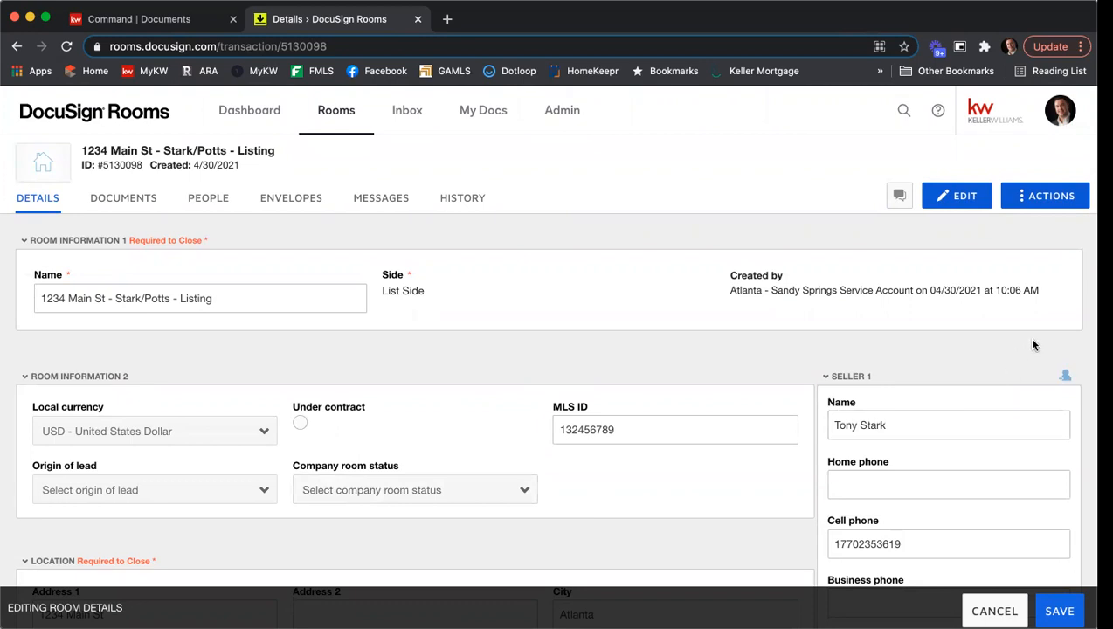
{"action": "scroll", "coordinate": [1033, 344], "scroll_direction": "down", "scroll_amount": 2}
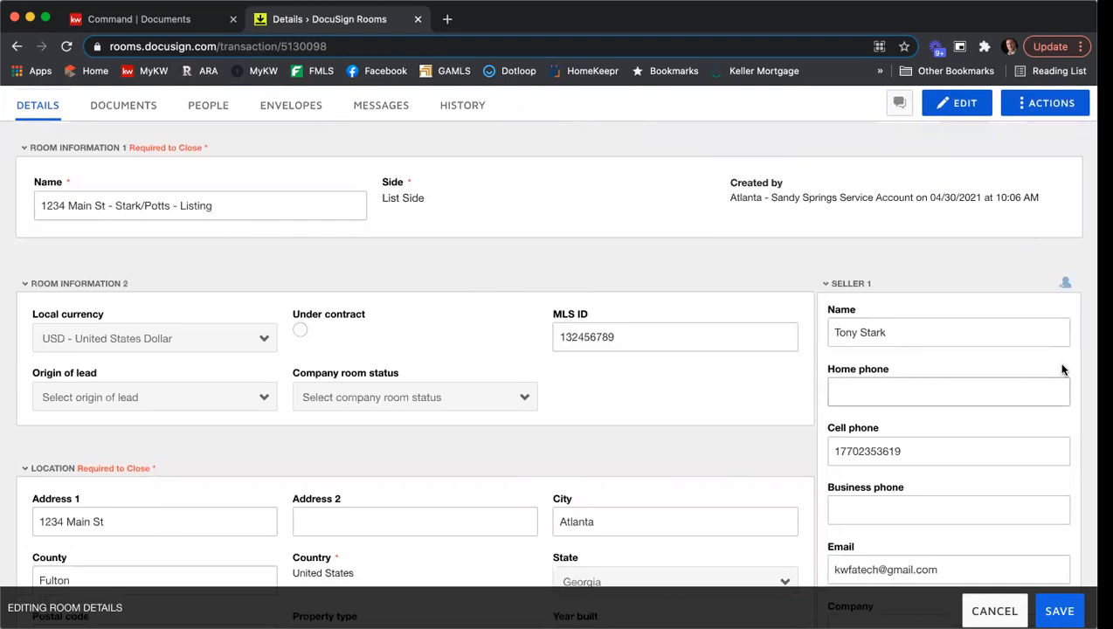
- Review the contact entries for both sellers and Listing Agent 1 in the room details
{"action": "scroll", "coordinate": [1062, 369], "scroll_direction": "down", "scroll_amount": 1}
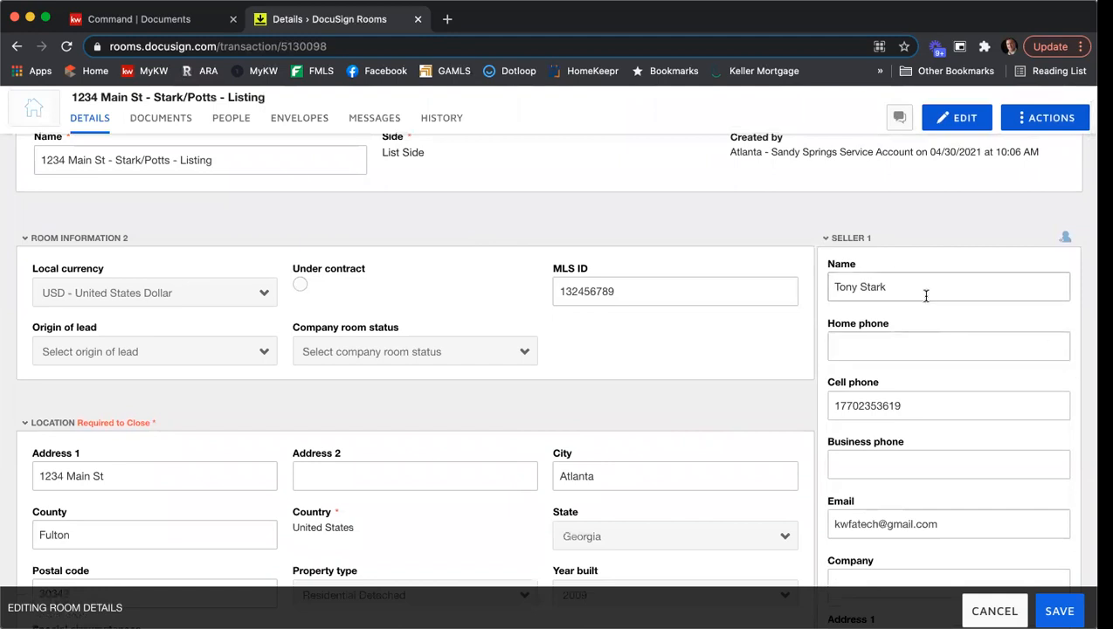
{"action": "scroll", "coordinate": [917, 376], "scroll_direction": "up", "scroll_amount": 1}
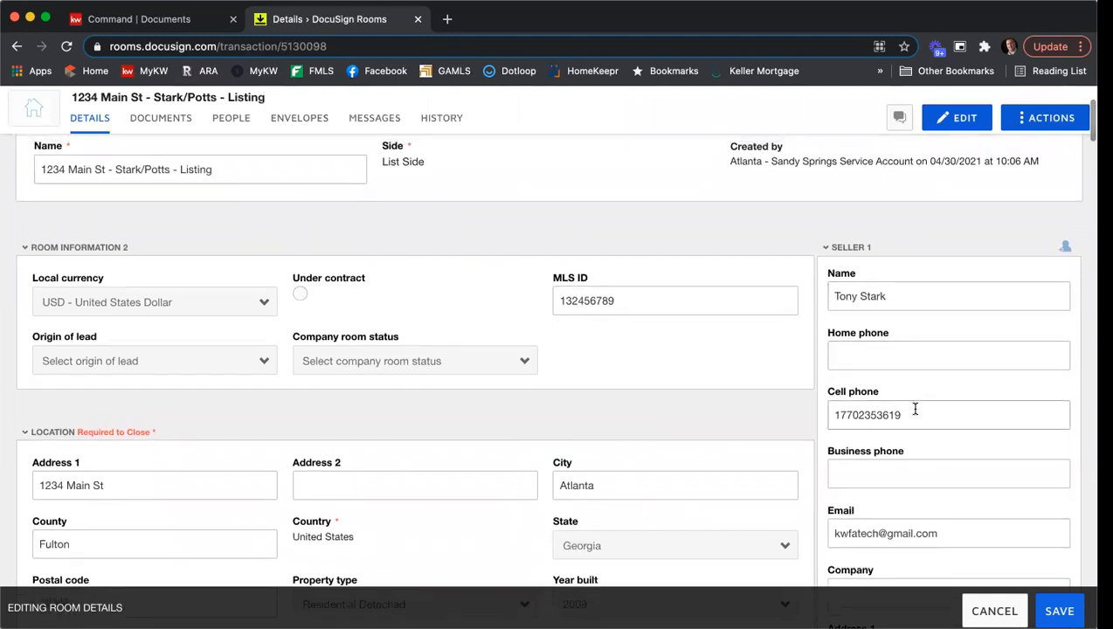
{"action": "scroll", "coordinate": [926, 432], "scroll_direction": "down", "scroll_amount": 1}
{"action": "scroll", "coordinate": [937, 471], "scroll_direction": "up", "scroll_amount": 1}
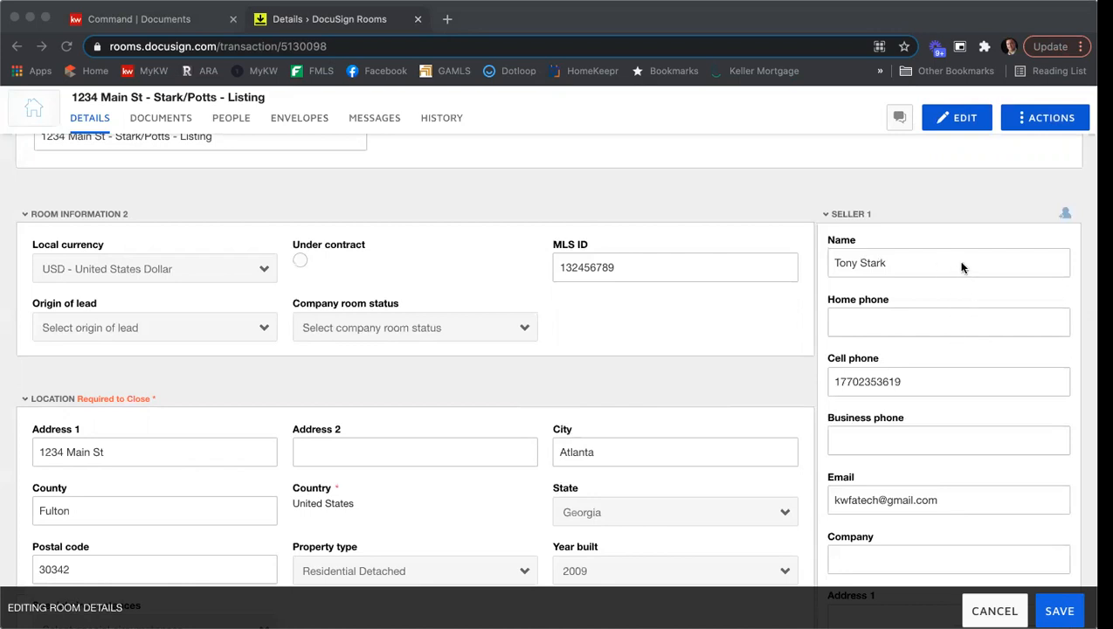
{"action": "scroll", "coordinate": [961, 267], "scroll_direction": "down", "scroll_amount": 2}
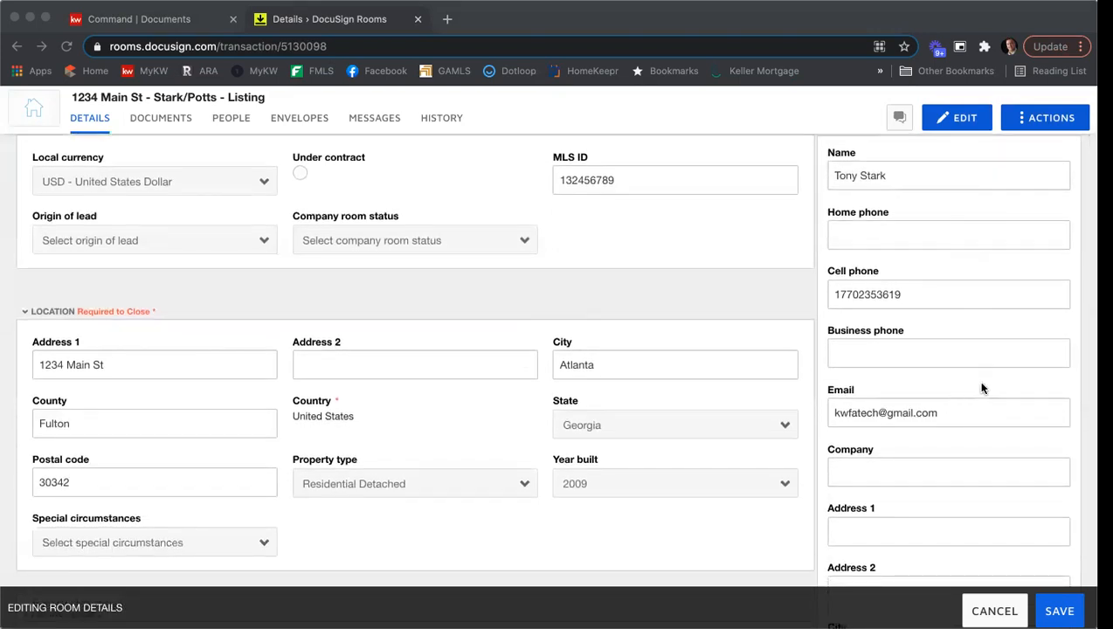
{"action": "scroll", "coordinate": [982, 388], "scroll_direction": "down", "scroll_amount": 8}
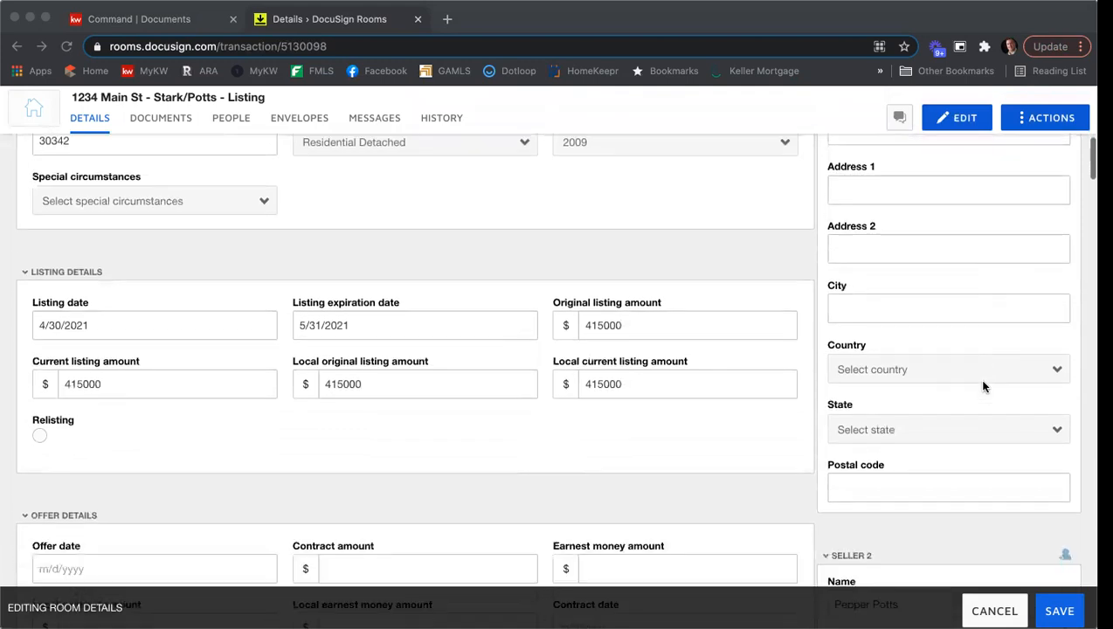
{"action": "scroll", "coordinate": [979, 375], "scroll_direction": "down", "scroll_amount": 1}
{"action": "scroll", "coordinate": [947, 245], "scroll_direction": "down", "scroll_amount": 7}
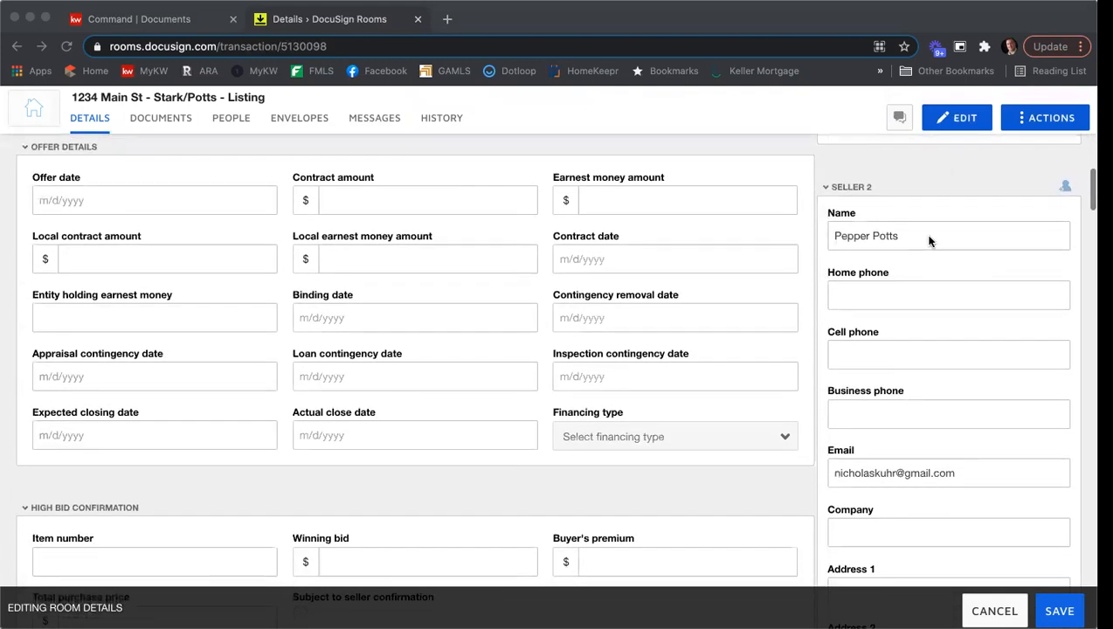
{"action": "left_click", "coordinate": [927, 237]}
{"action": "scroll", "coordinate": [906, 368], "scroll_direction": "down", "scroll_amount": 1}
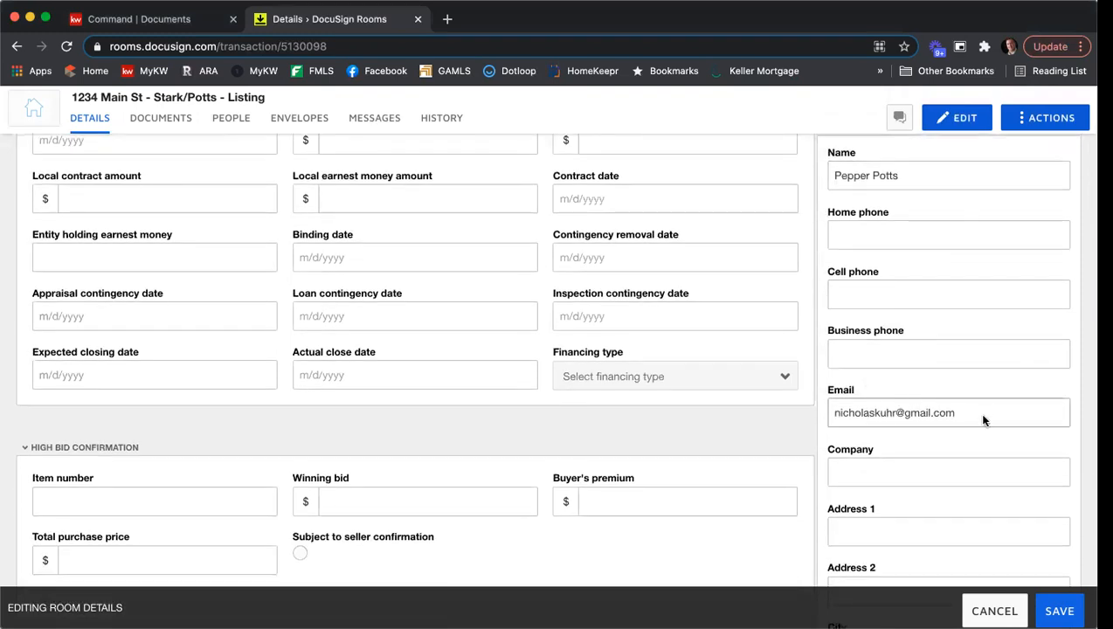
{"action": "scroll", "coordinate": [982, 398], "scroll_direction": "down", "scroll_amount": 5}
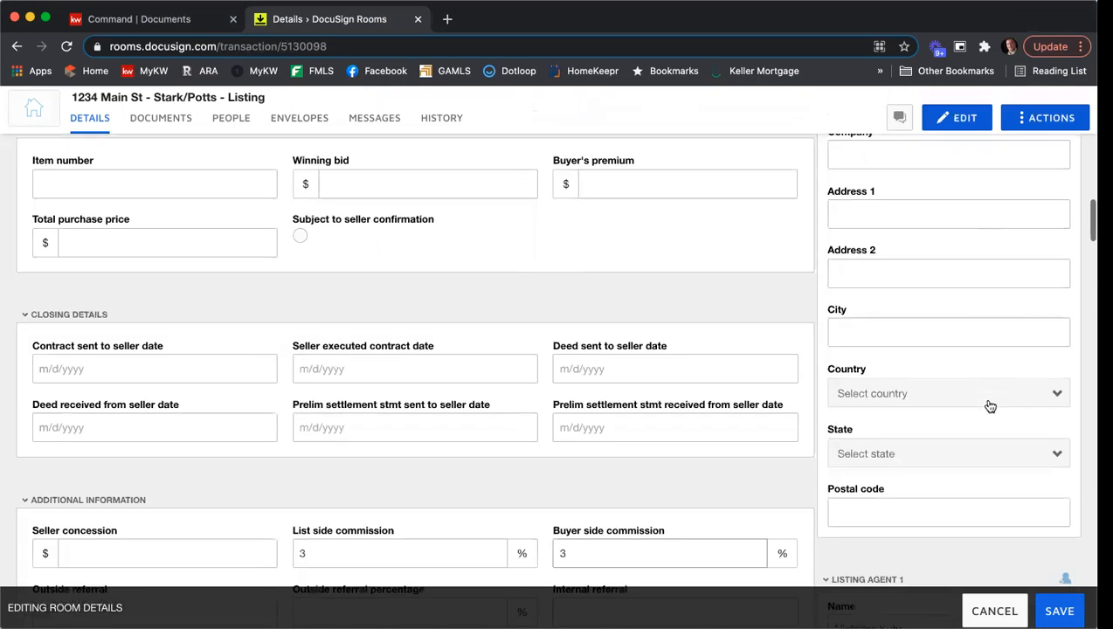
{"action": "scroll", "coordinate": [990, 404], "scroll_direction": "down", "scroll_amount": 4}
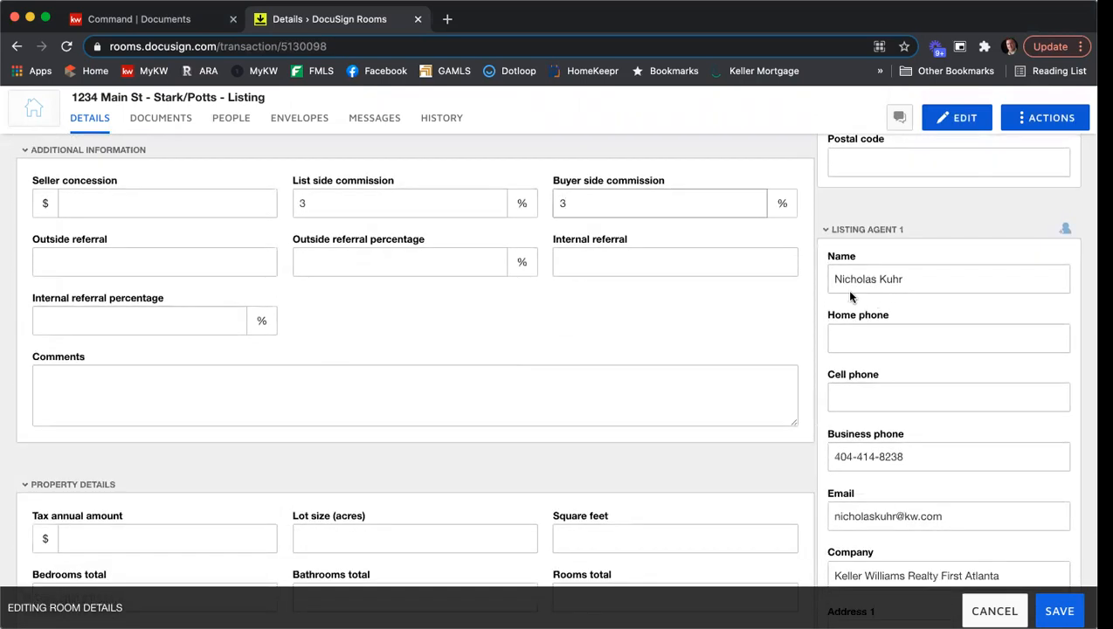
{"action": "scroll", "coordinate": [899, 314], "scroll_direction": "down", "scroll_amount": 2}
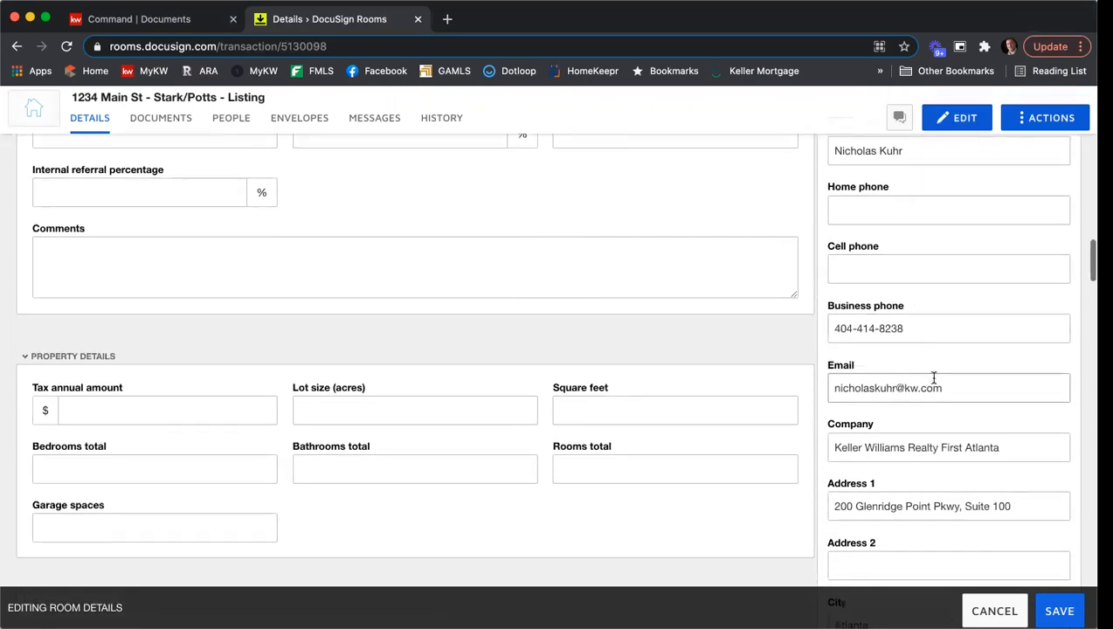
- Remove "Realty" from Listing Agent 1's company so it reads Keller Williams First Atlanta
{"action": "scroll", "coordinate": [930, 390], "scroll_direction": "down", "scroll_amount": 3}
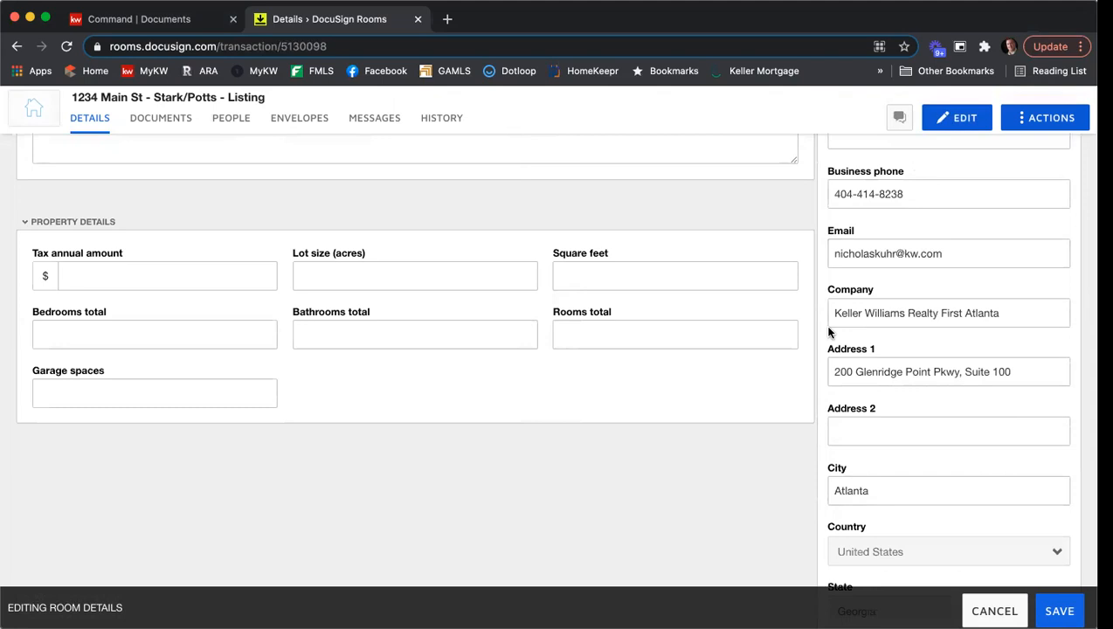
{"action": "double_click", "coordinate": [928, 313]}
{"action": "key", "text": "BackSpace"}
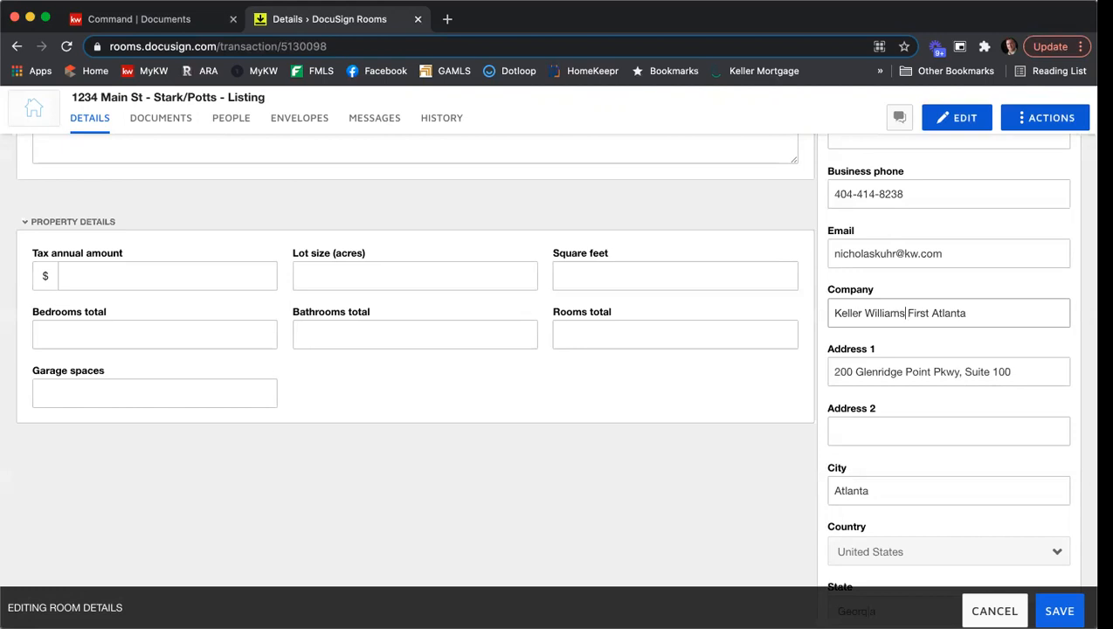
- Examine the rest of Listing Agent 1's address and the contact sections for Listing Agent 2, Buyer 1 and Buyer Agent 1
{"action": "scroll", "coordinate": [873, 393], "scroll_direction": "down", "scroll_amount": 3}
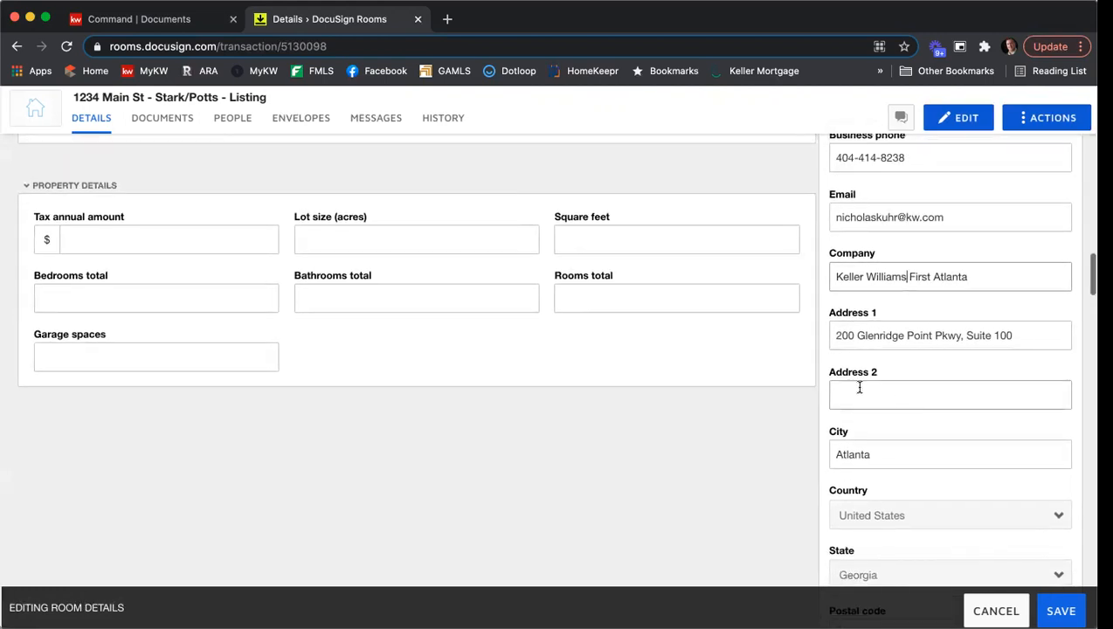
{"action": "scroll", "coordinate": [839, 375], "scroll_direction": "down", "scroll_amount": 2}
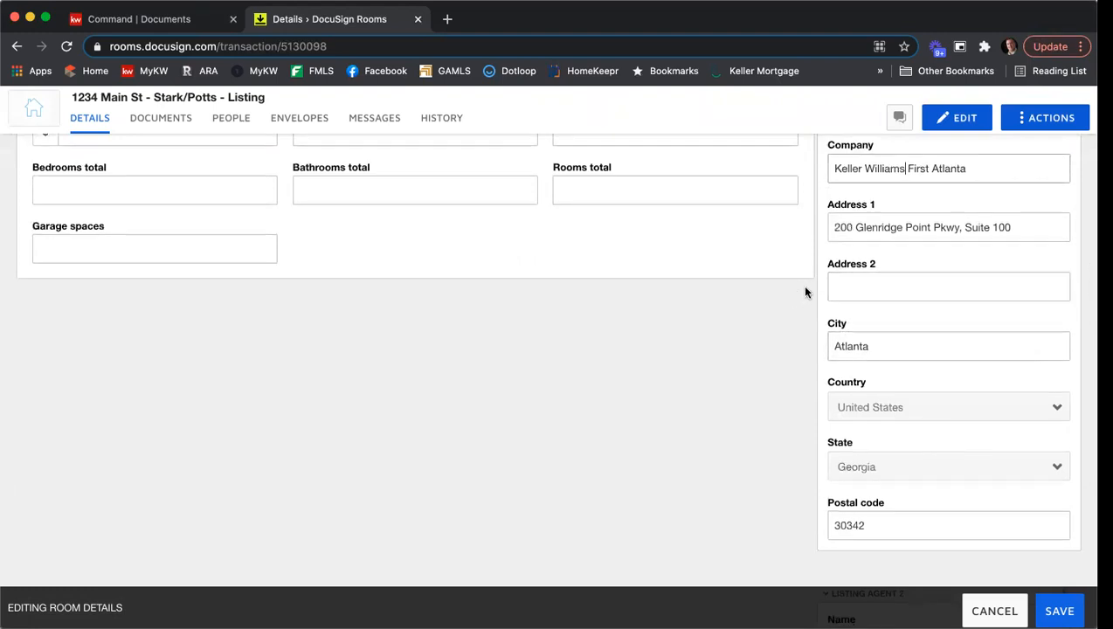
{"action": "scroll", "coordinate": [803, 291], "scroll_direction": "down", "scroll_amount": 6}
{"action": "scroll", "coordinate": [805, 292], "scroll_direction": "down", "scroll_amount": 3}
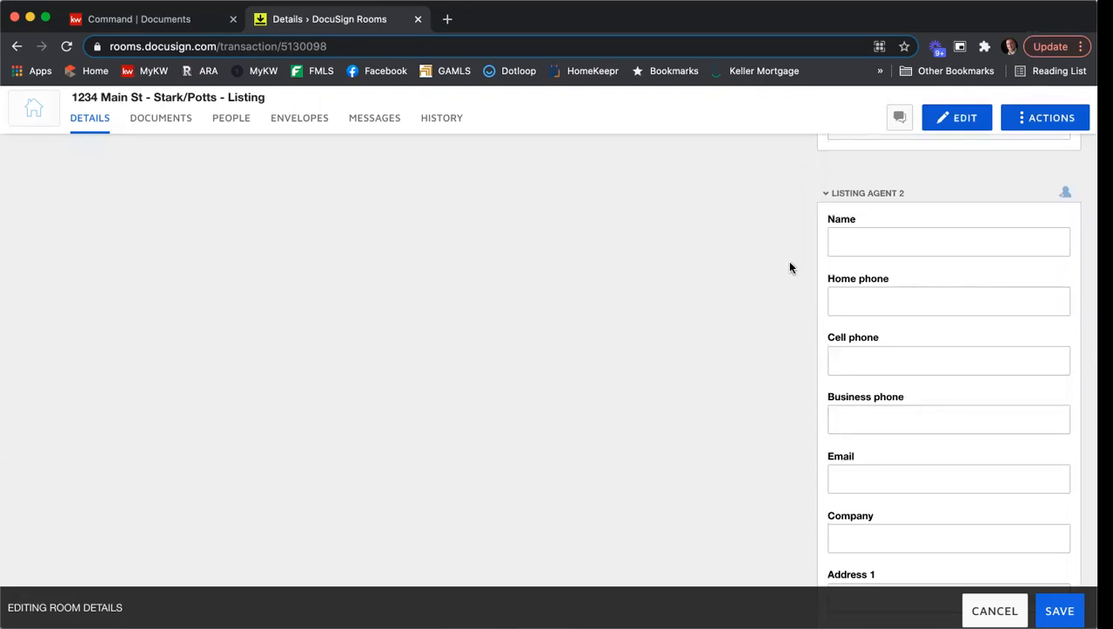
{"action": "scroll", "coordinate": [790, 267], "scroll_direction": "down", "scroll_amount": 4}
{"action": "scroll", "coordinate": [790, 268], "scroll_direction": "down", "scroll_amount": 10}
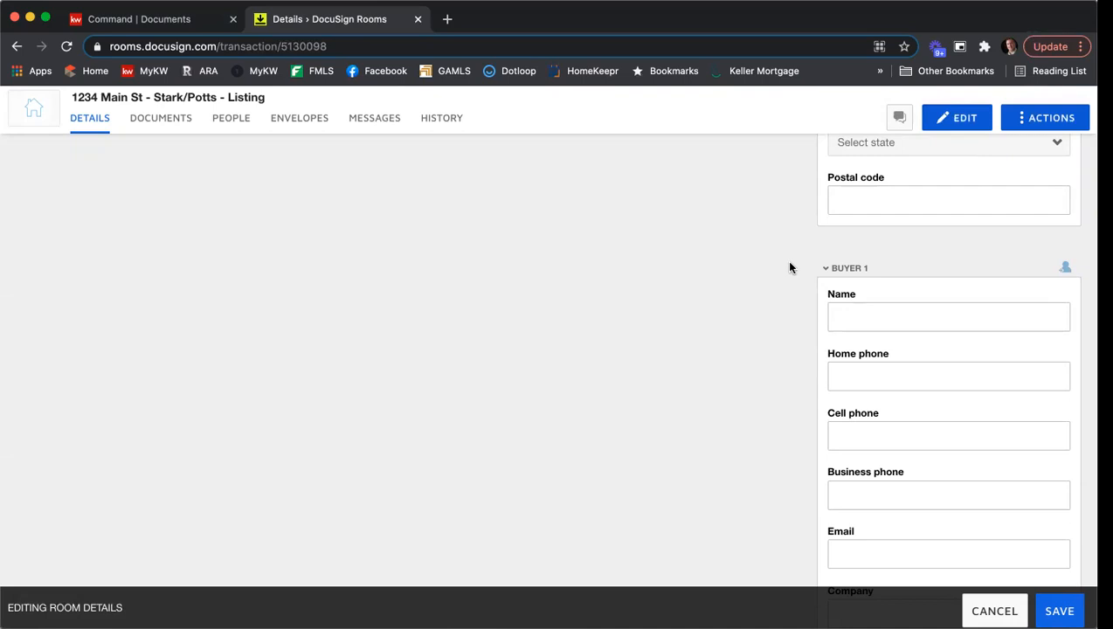
{"action": "scroll", "coordinate": [789, 267], "scroll_direction": "down", "scroll_amount": 10}
{"action": "scroll", "coordinate": [791, 267], "scroll_direction": "down", "scroll_amount": 10}
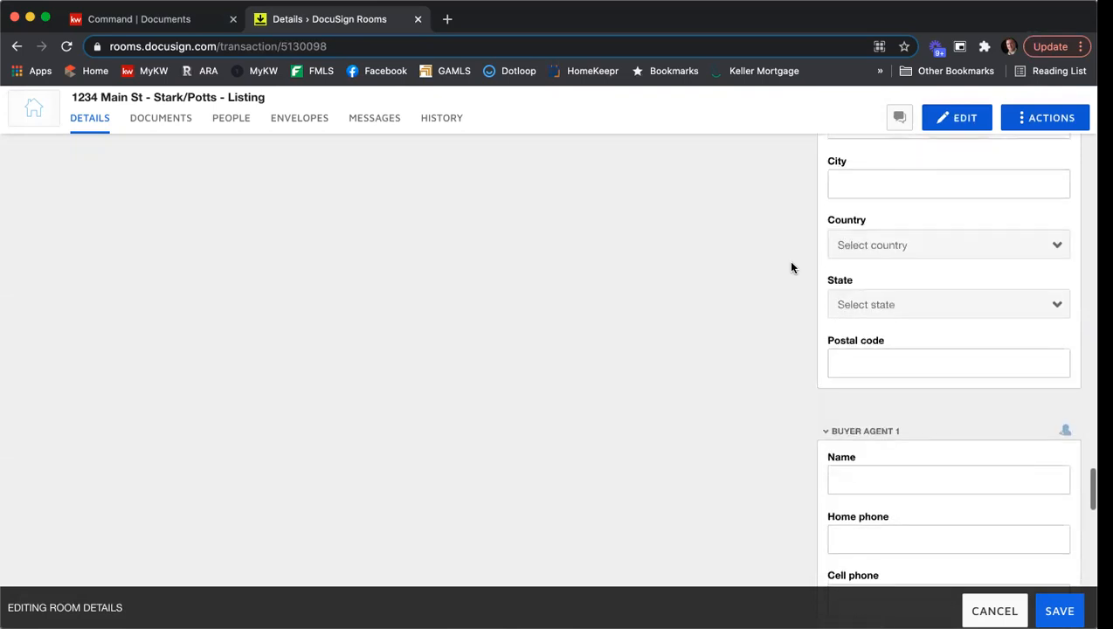
{"action": "scroll", "coordinate": [792, 267], "scroll_direction": "down", "scroll_amount": 5}
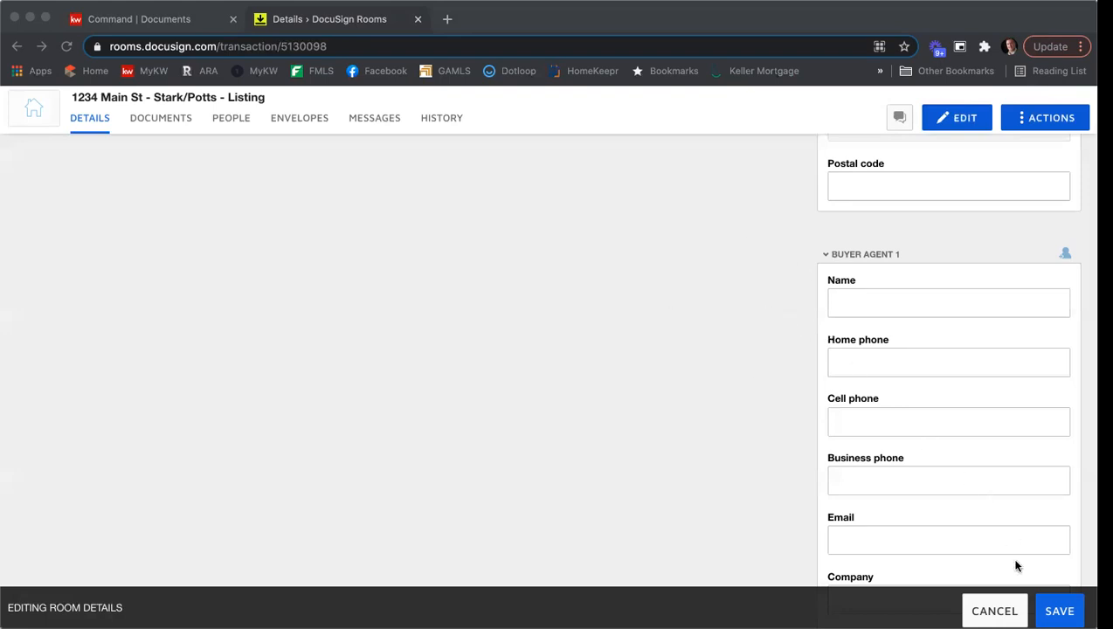
- Save the edited room details and open the room's documents
{"action": "left_click", "coordinate": [1059, 611]}
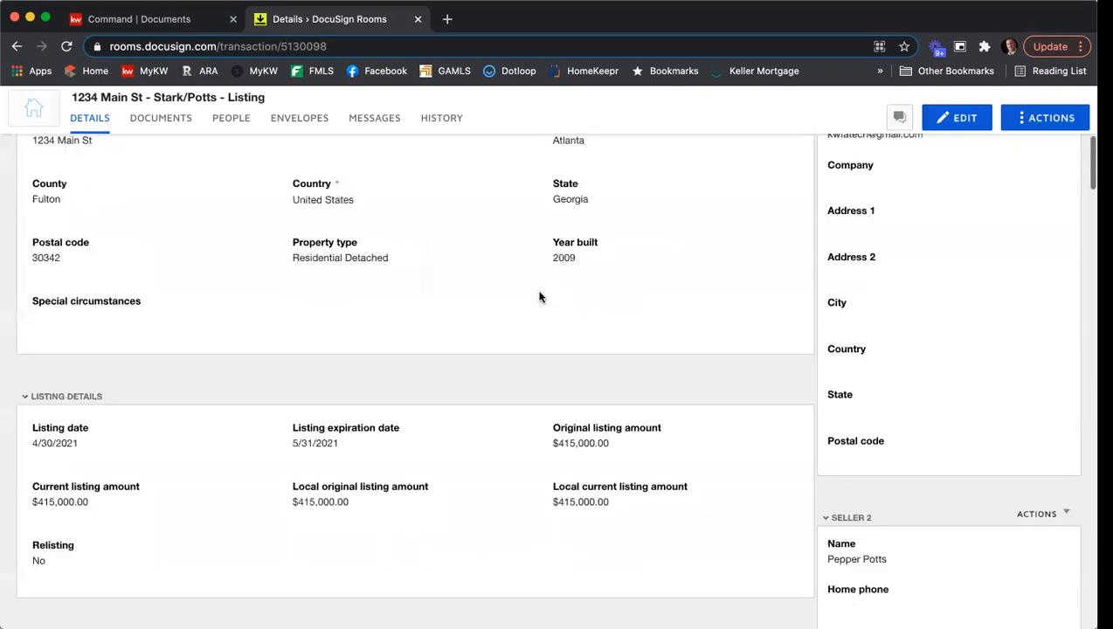
{"action": "scroll", "coordinate": [539, 297], "scroll_direction": "up", "scroll_amount": 10}
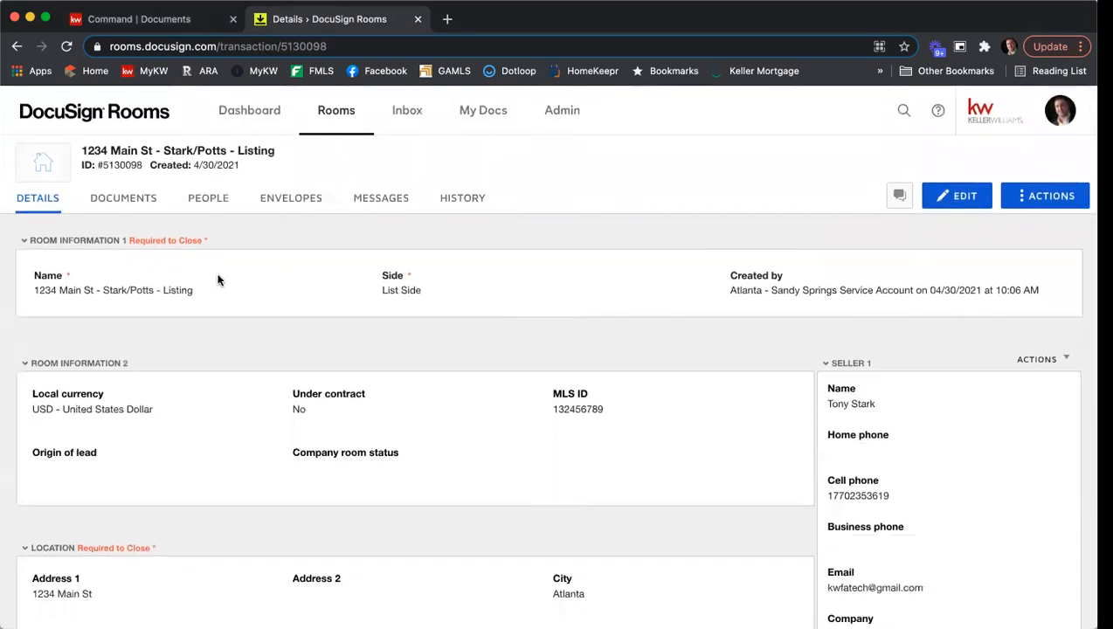
{"action": "left_click", "coordinate": [111, 204]}
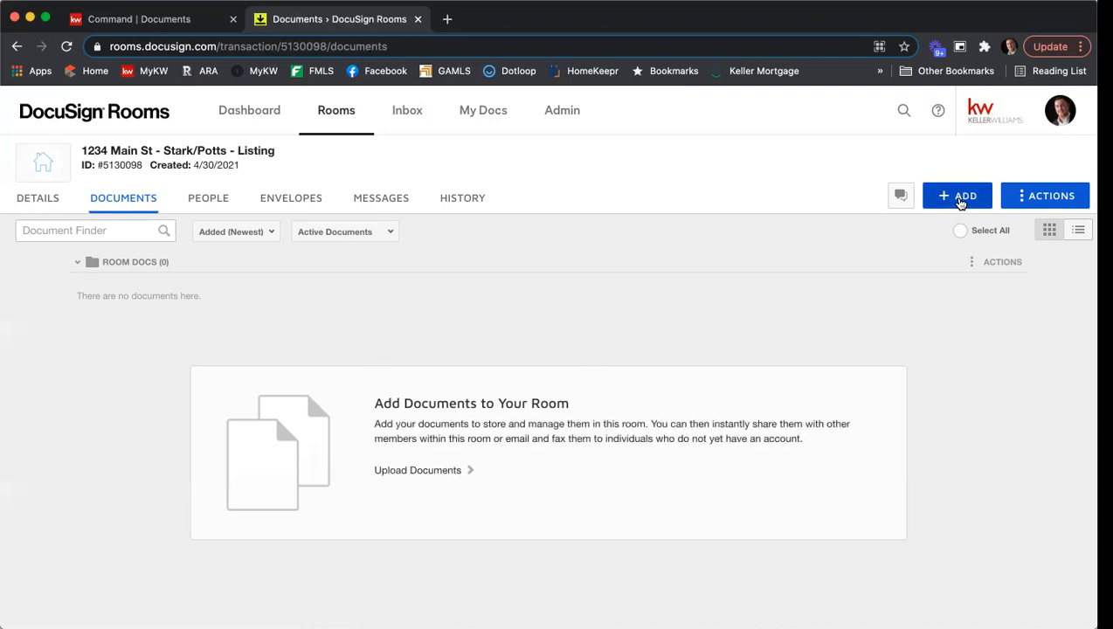
- Create a document folder named Listing Agreement in the room
{"action": "left_click", "coordinate": [1054, 193]}
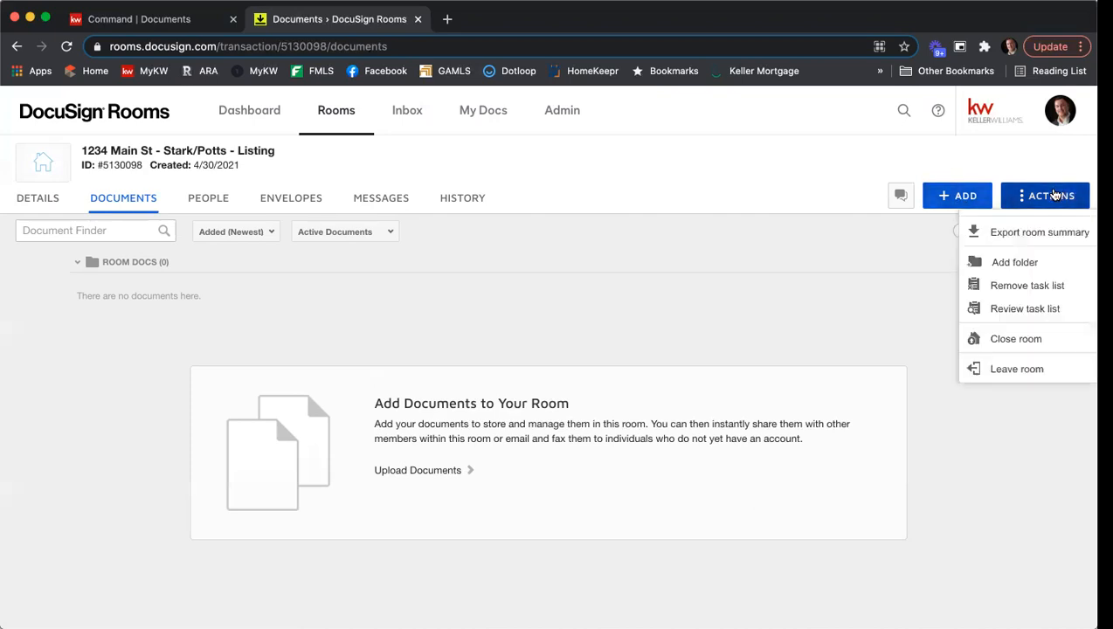
{"action": "left_click", "coordinate": [1024, 263]}
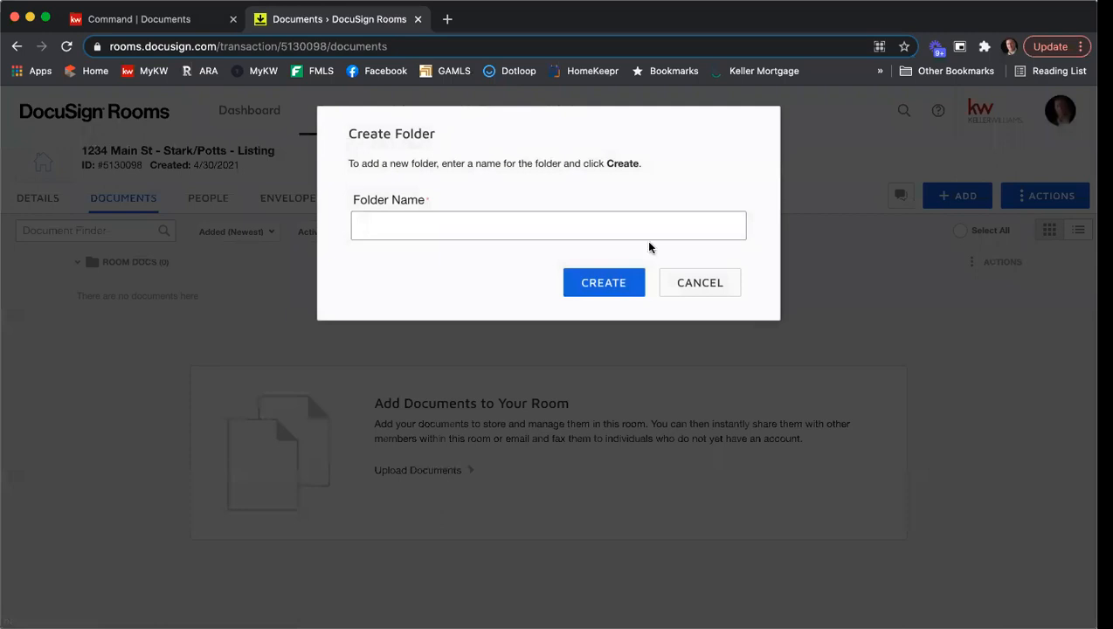
{"action": "type", "text": "Listing Agreement"}
{"action": "left_click", "coordinate": [613, 283]}
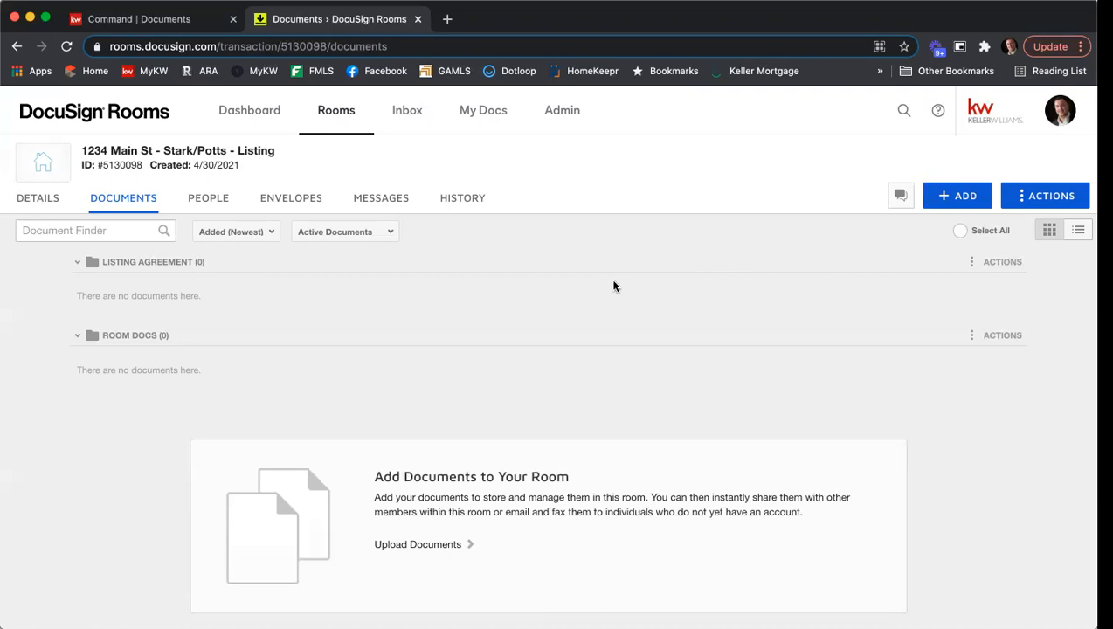
- Start adding DocuSign Forms to the room and choose the GAR - Georgia Association of Realtors library
{"action": "left_click", "coordinate": [953, 200]}
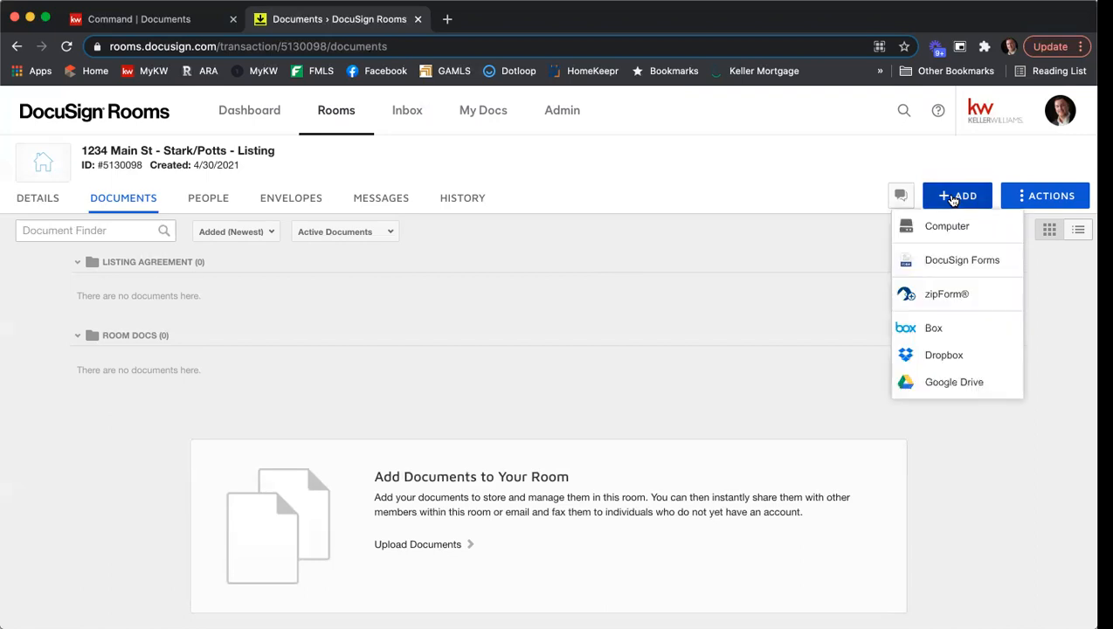
{"action": "left_click", "coordinate": [962, 261]}
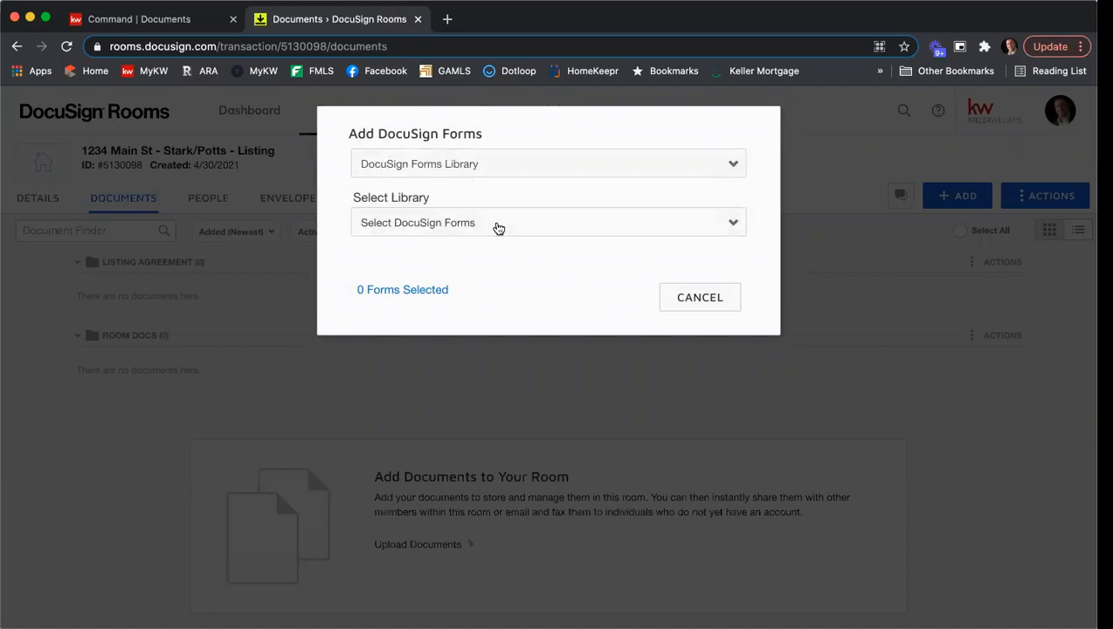
{"action": "left_click", "coordinate": [491, 229]}
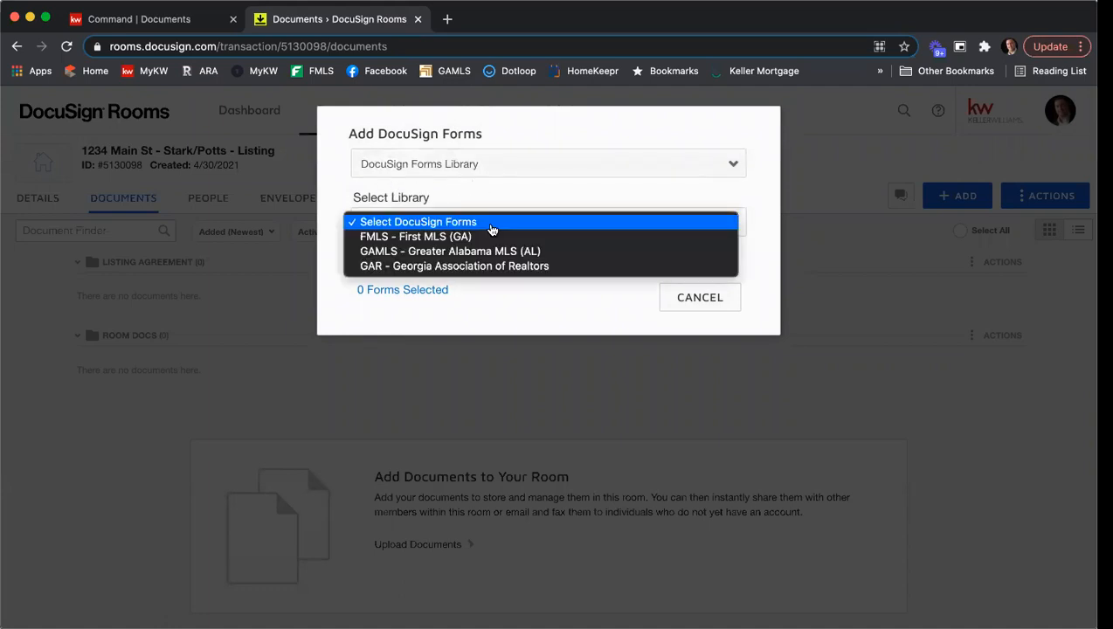
{"action": "left_click", "coordinate": [469, 273]}
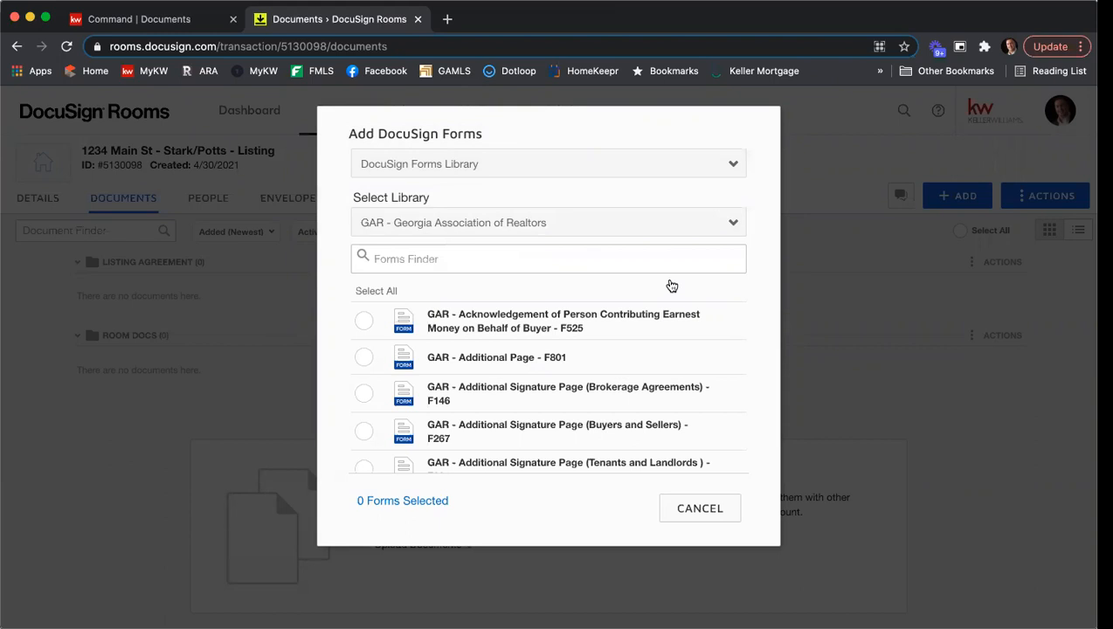
- Search the forms for "Exclusive sell" and select GAR - Exclusive Seller Listing Agreement - F101
{"action": "scroll", "coordinate": [656, 312], "scroll_direction": "down", "scroll_amount": 4}
{"action": "scroll", "coordinate": [656, 314], "scroll_direction": "up", "scroll_amount": 2}
{"action": "scroll", "coordinate": [657, 318], "scroll_direction": "down", "scroll_amount": 3}
{"action": "scroll", "coordinate": [658, 318], "scroll_direction": "down", "scroll_amount": 3}
{"action": "scroll", "coordinate": [656, 317], "scroll_direction": "up", "scroll_amount": 8}
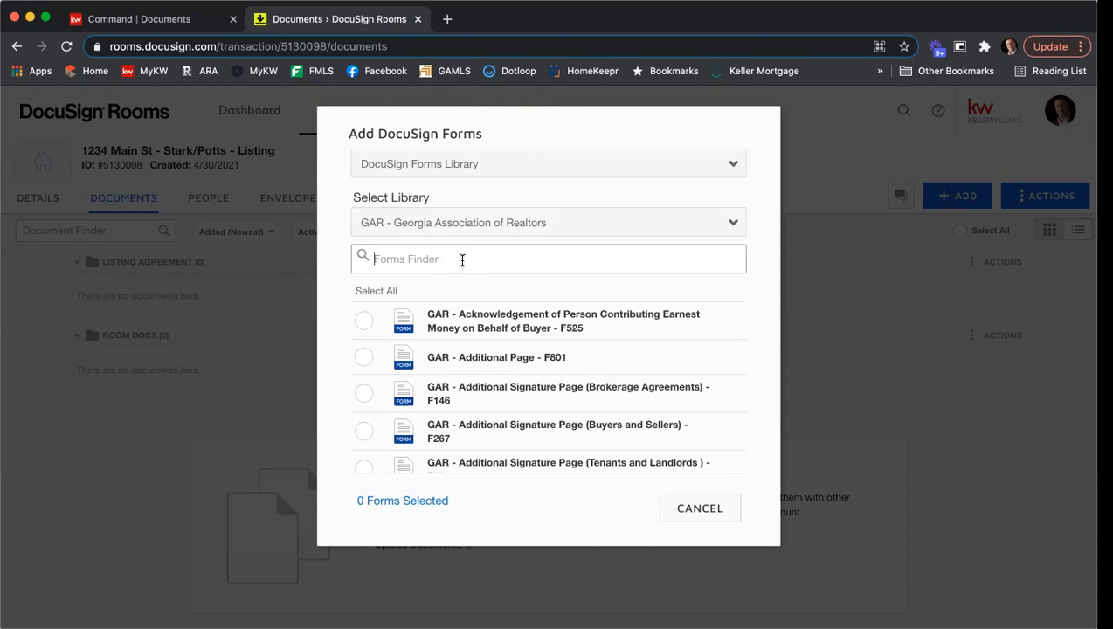
{"action": "type", "text": "Exclusive sell"}
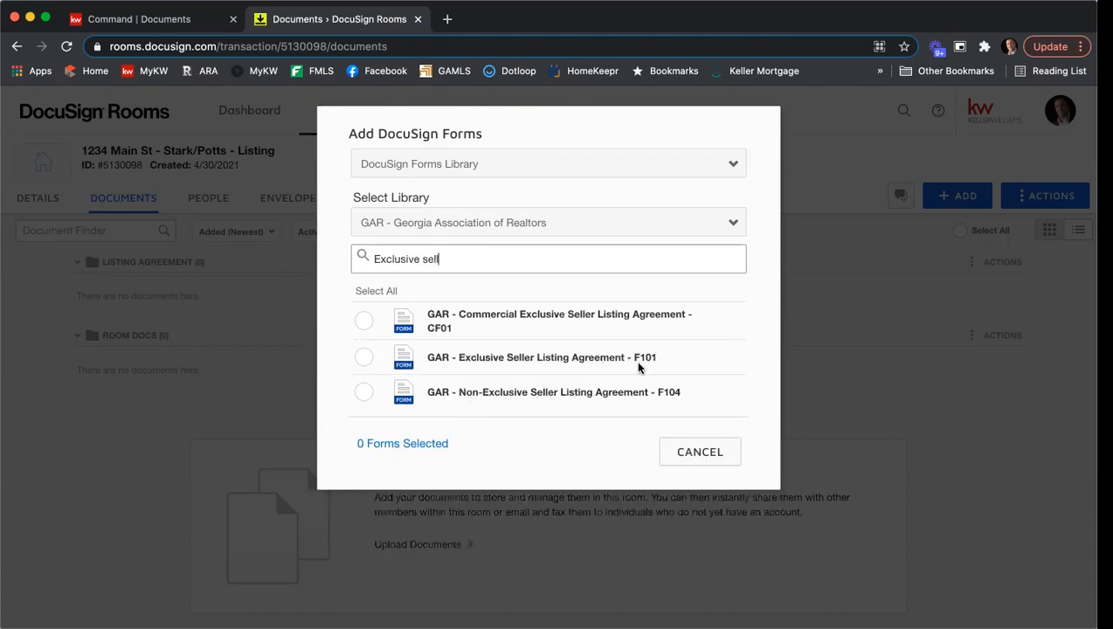
{"action": "left_click", "coordinate": [362, 358]}
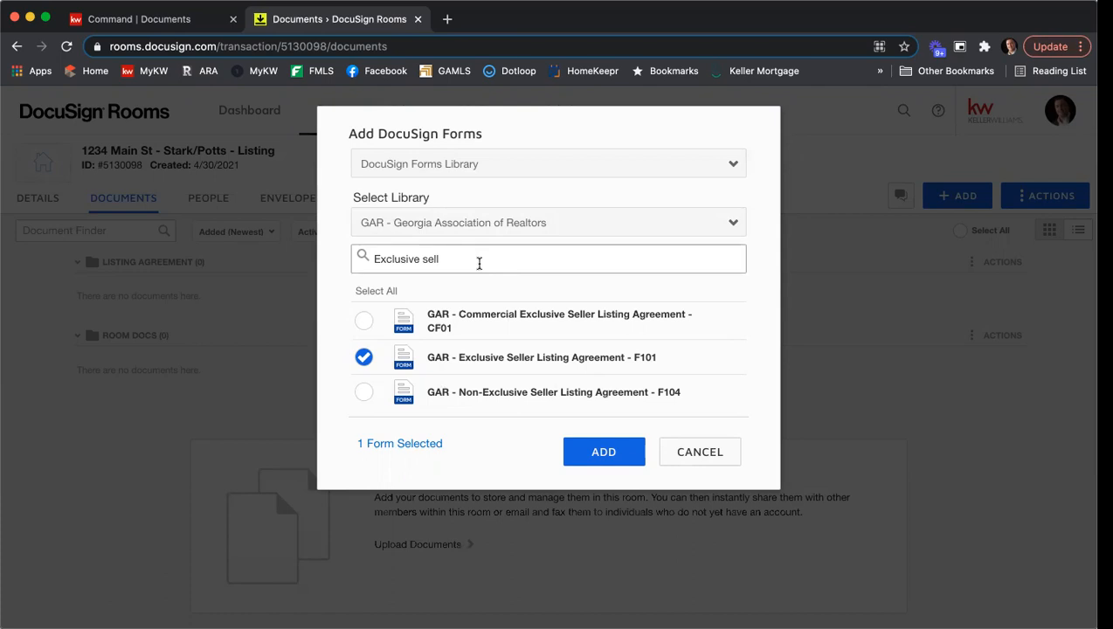
{"action": "left_click", "coordinate": [525, 373]}
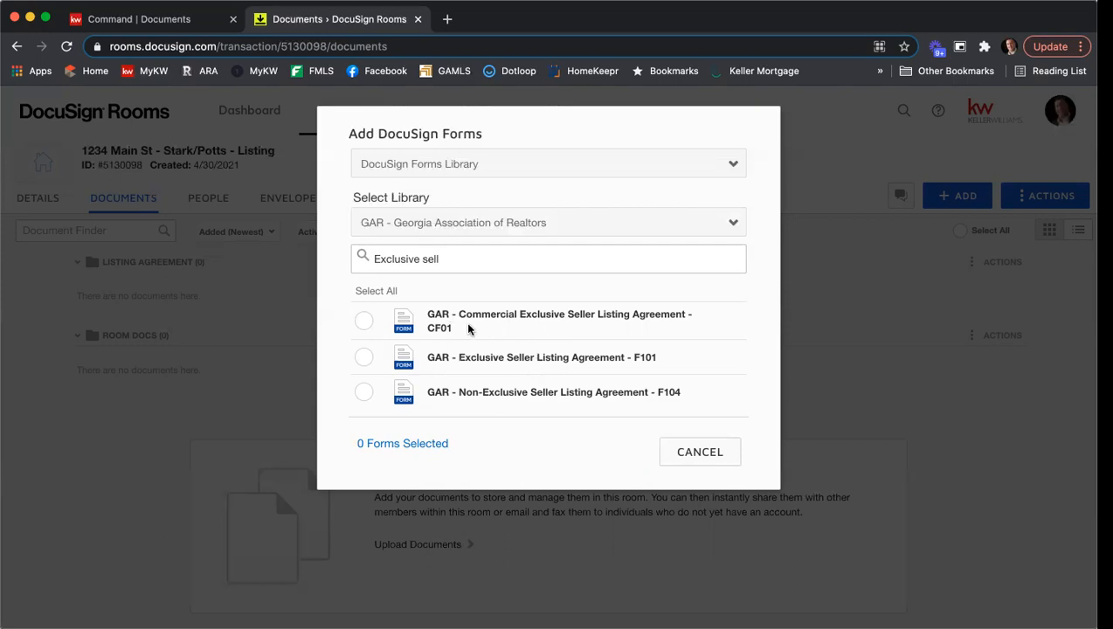
{"action": "left_click", "coordinate": [363, 359]}
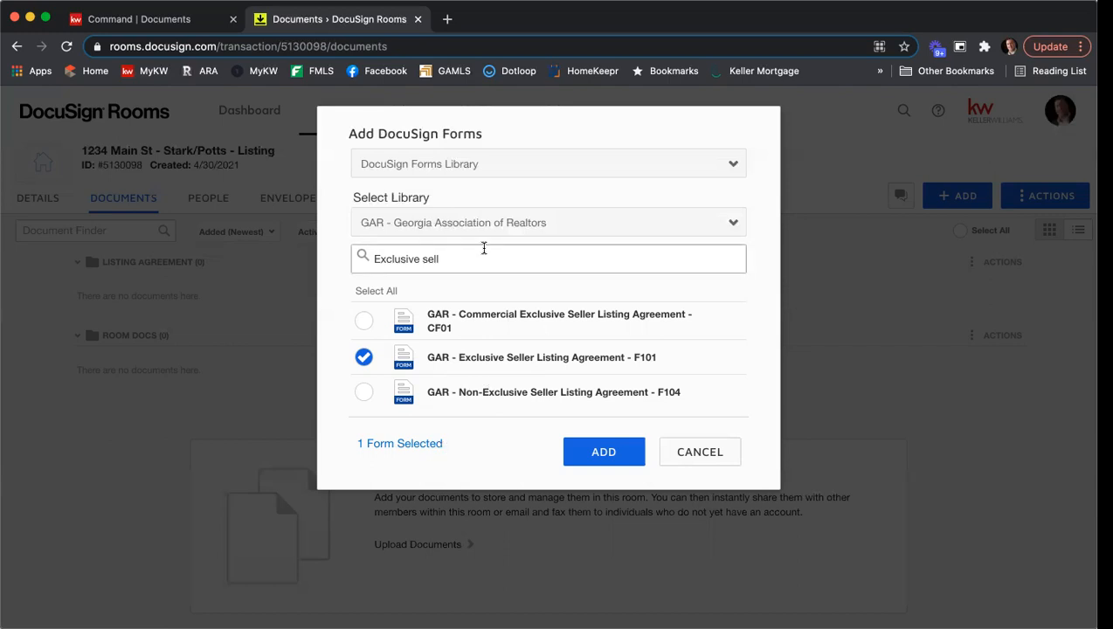
- Search the forms for "seller's property" and "community", selecting Seller's Property Disclosure Statement Exhibit - F301 and Community Association Fees, Disclosures and Related Issues - F322
{"action": "left_click_drag", "start_coordinate": [484, 254], "coordinate": [352, 258]}
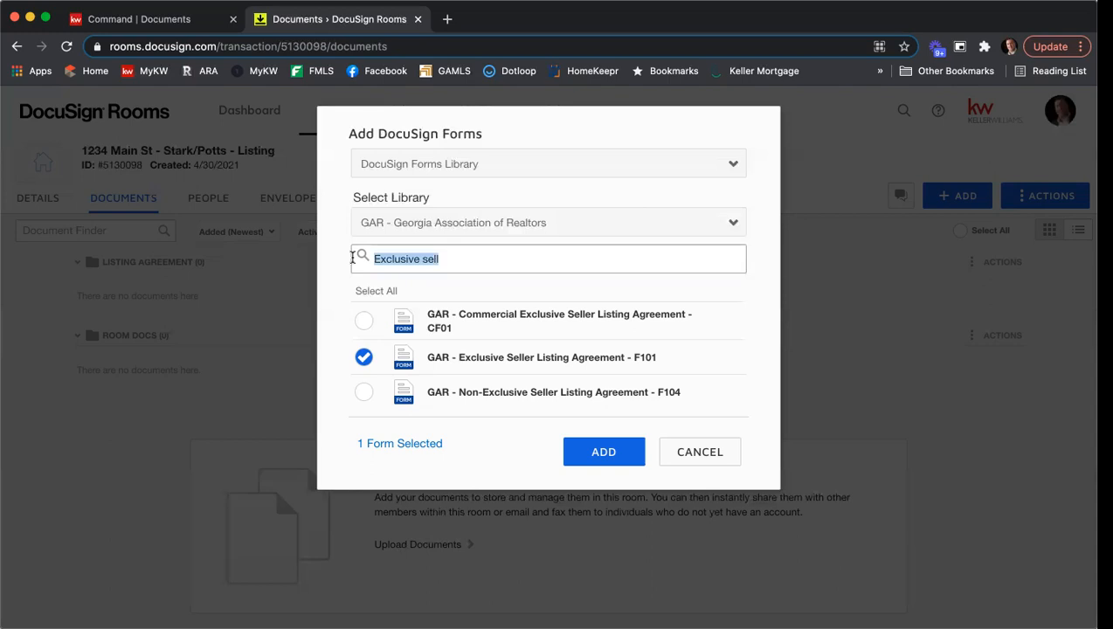
{"action": "type", "text": "seller's property"}
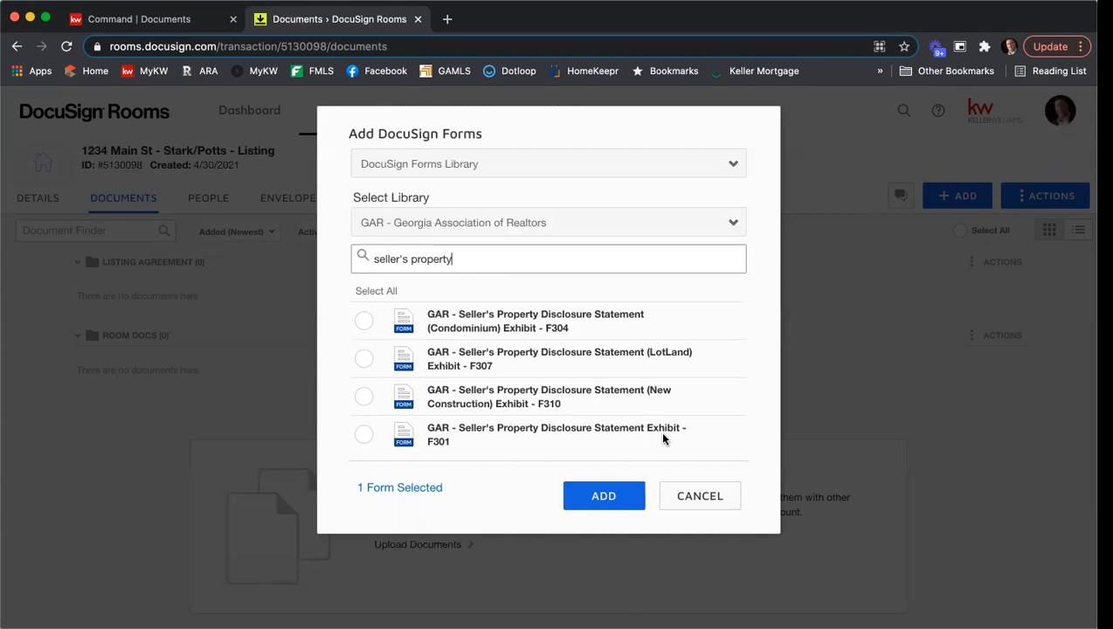
{"action": "left_click", "coordinate": [361, 434]}
{"action": "left_click_drag", "start_coordinate": [486, 259], "coordinate": [372, 257]}
{"action": "type", "text": "community"}
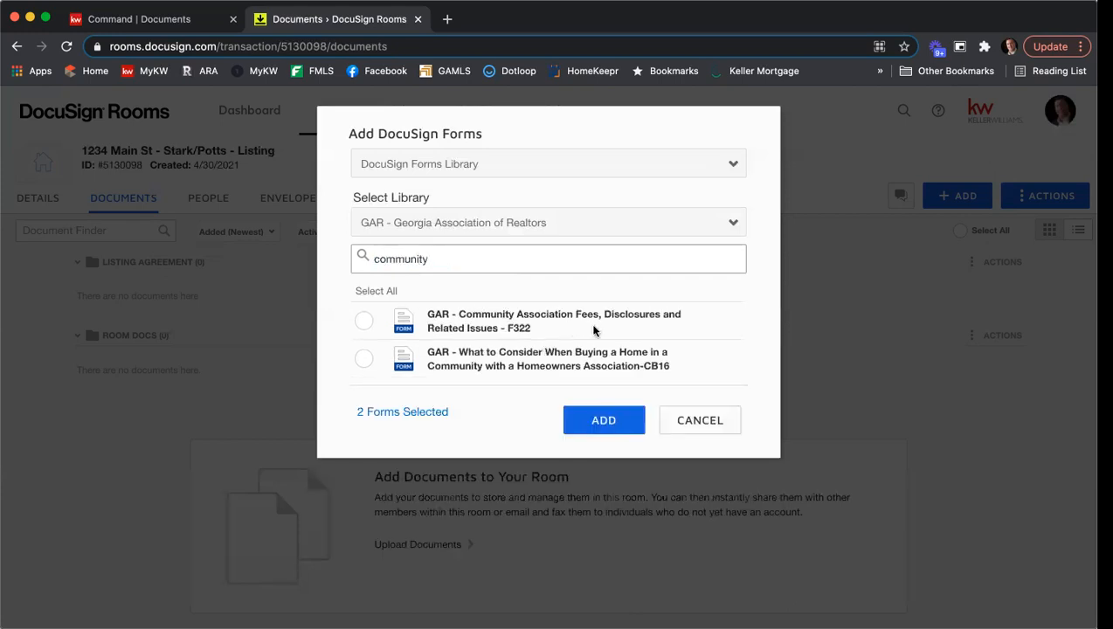
{"action": "left_click", "coordinate": [364, 323]}
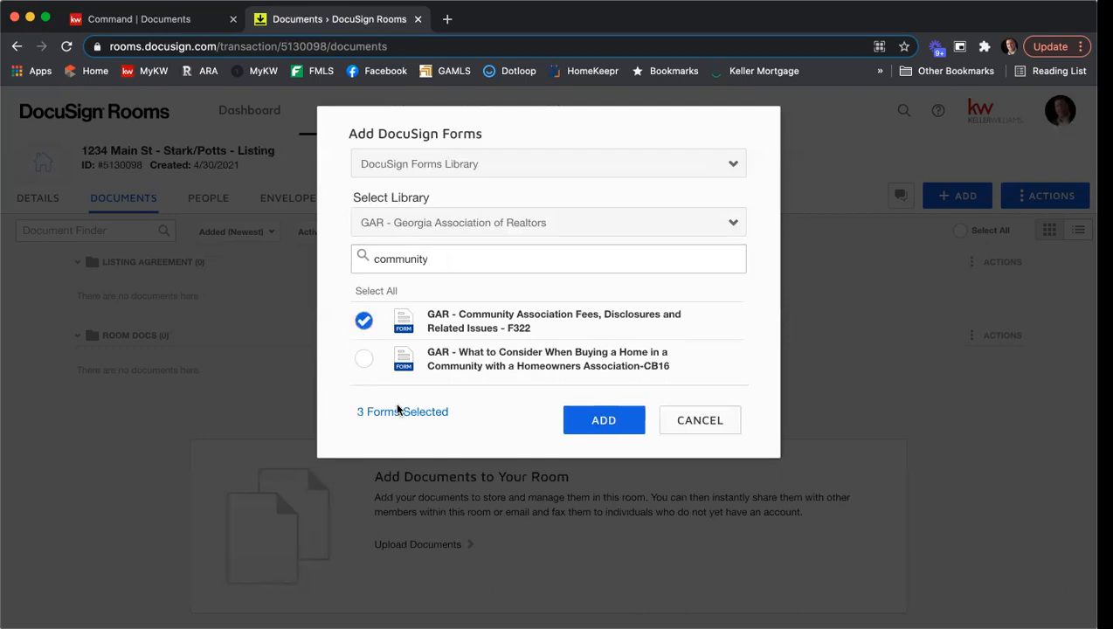
- Search for "f201", select GAR - Purchase and Sale Agreement - F201, and add all selected forms to the room
{"action": "left_click", "coordinate": [468, 262]}
{"action": "double_click", "coordinate": [419, 258]}
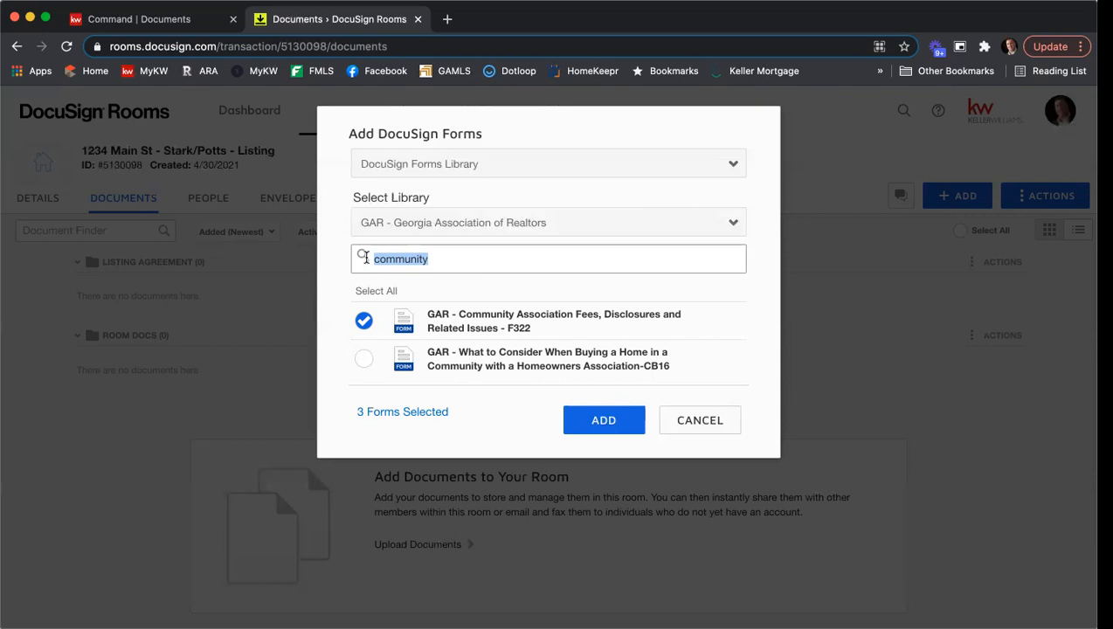
{"action": "type", "text": "f201"}
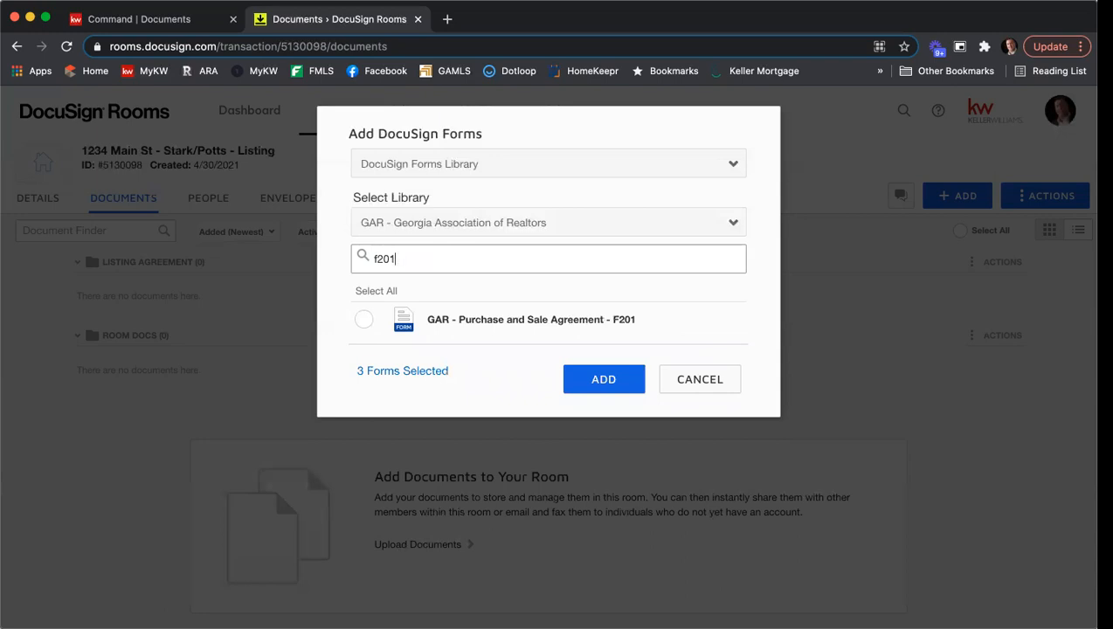
{"action": "left_click", "coordinate": [363, 319]}
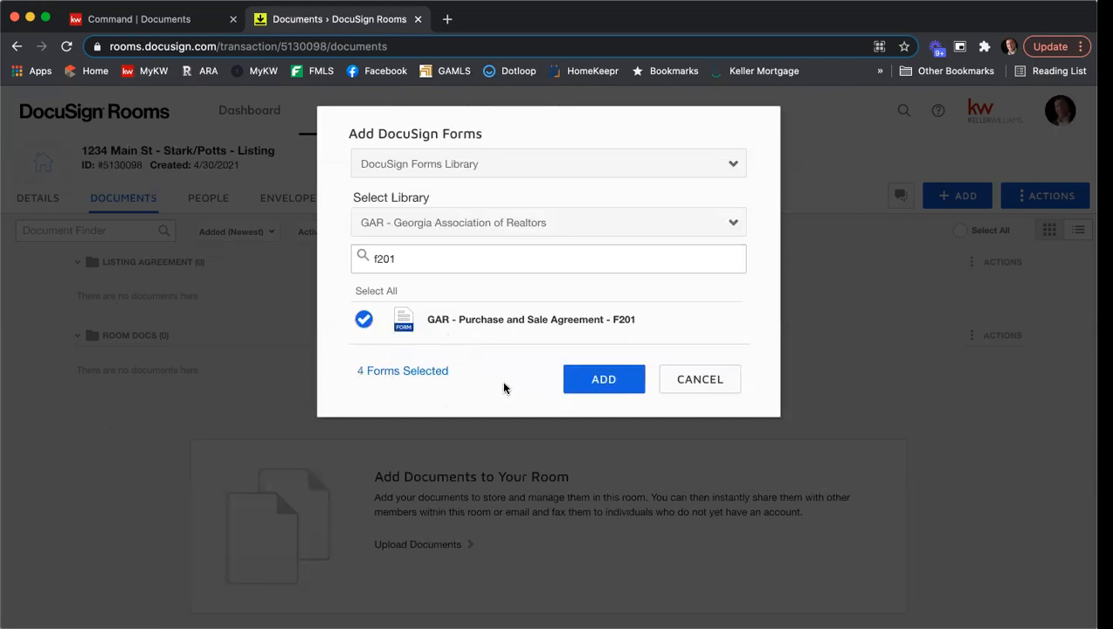
{"action": "left_click", "coordinate": [593, 384]}
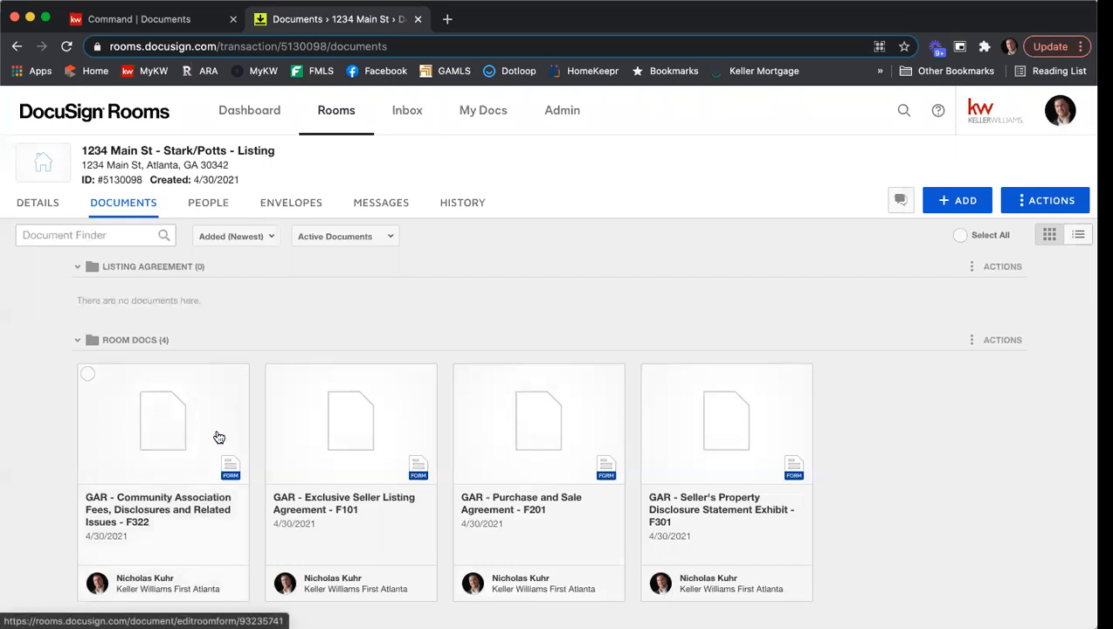
- Move the Community Association Fees, Disclosures and Related Issues - F322 form to the current room's Listing Agreement folder
{"action": "left_click", "coordinate": [88, 376]}
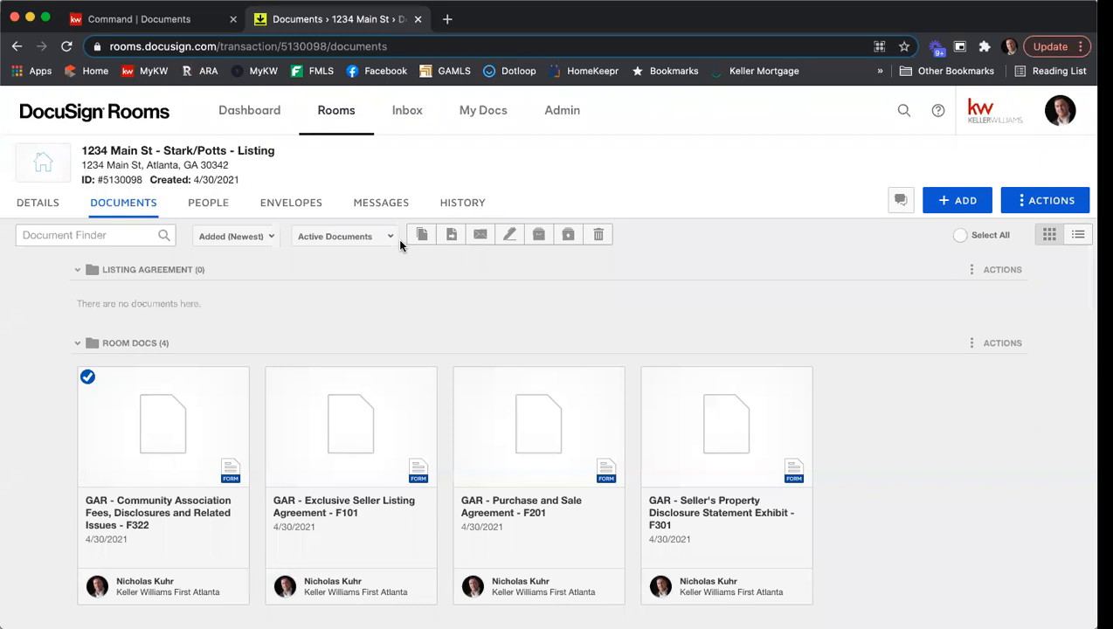
{"action": "left_click", "coordinate": [453, 236]}
{"action": "left_click", "coordinate": [465, 259]}
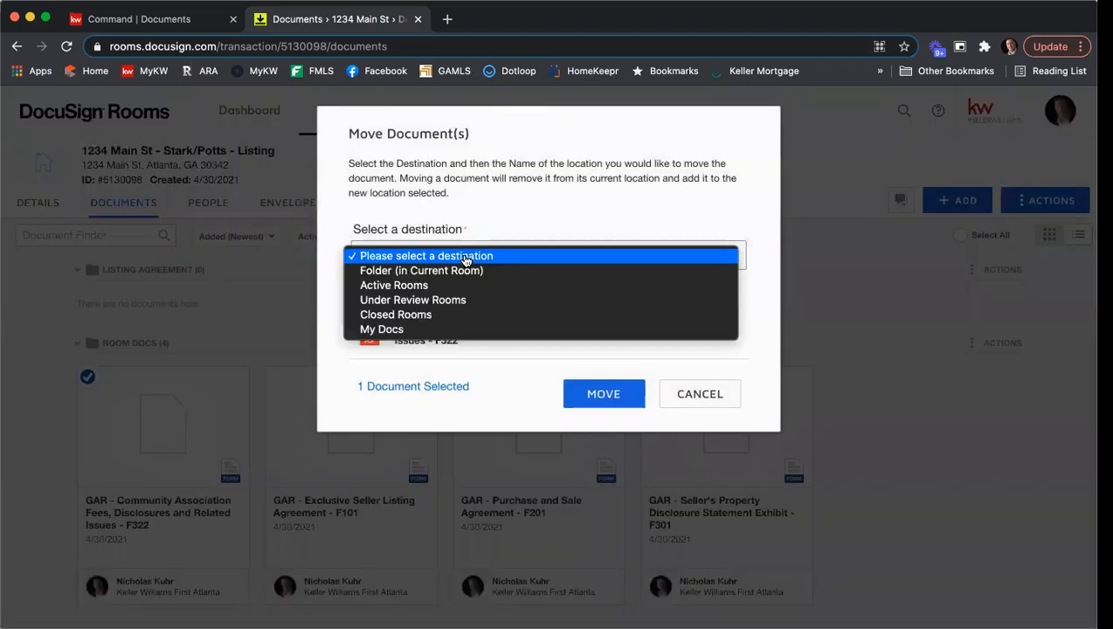
{"action": "left_click", "coordinate": [467, 271]}
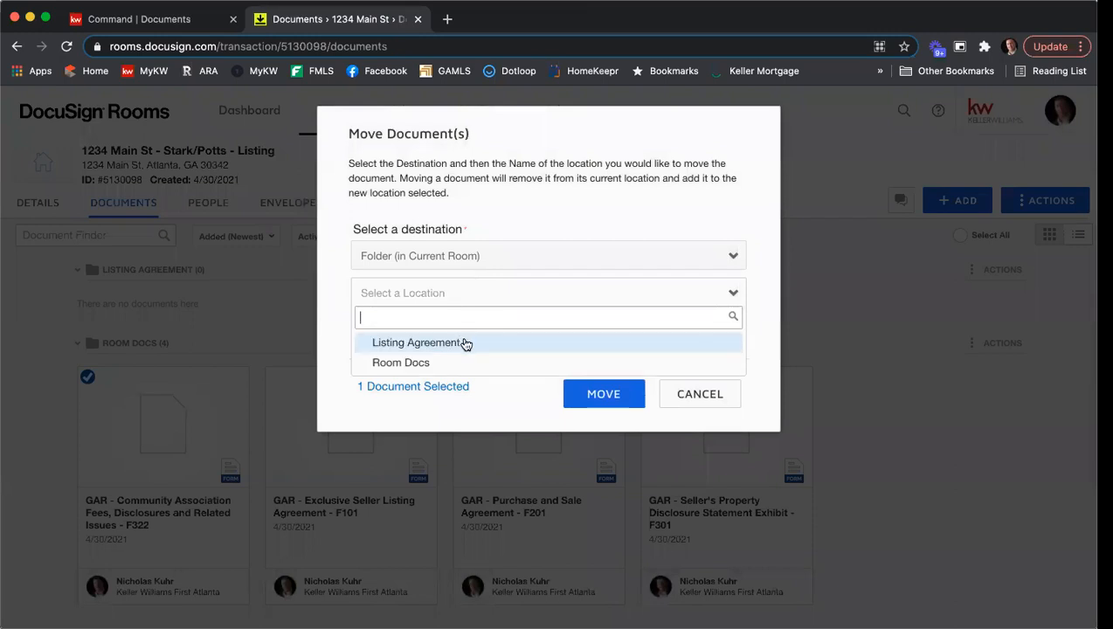
{"action": "left_click", "coordinate": [465, 344]}
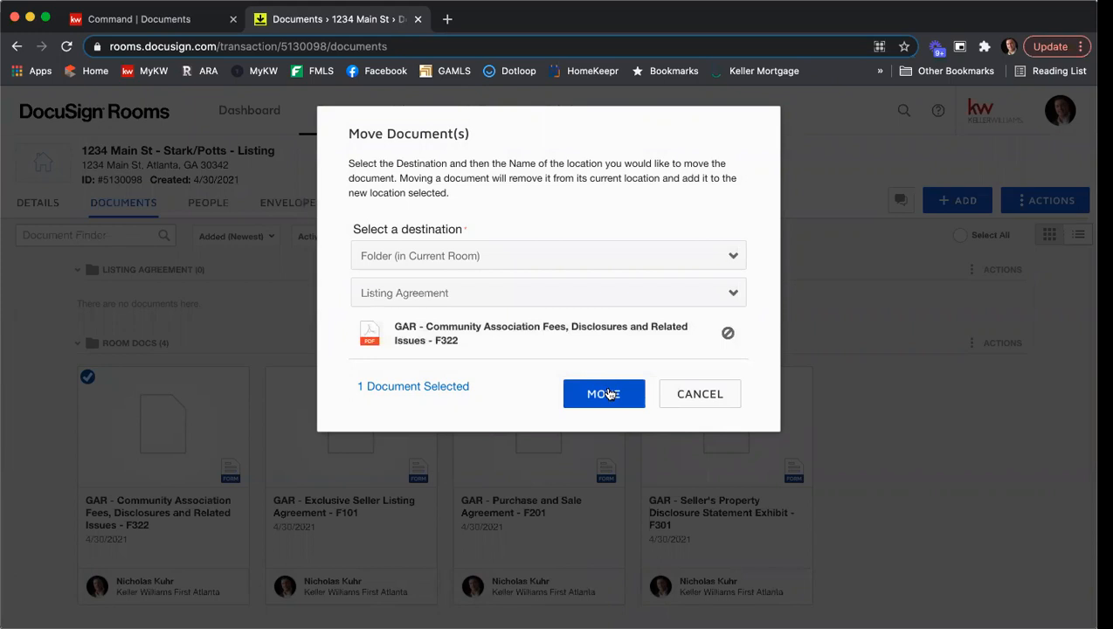
{"action": "left_click", "coordinate": [604, 394]}
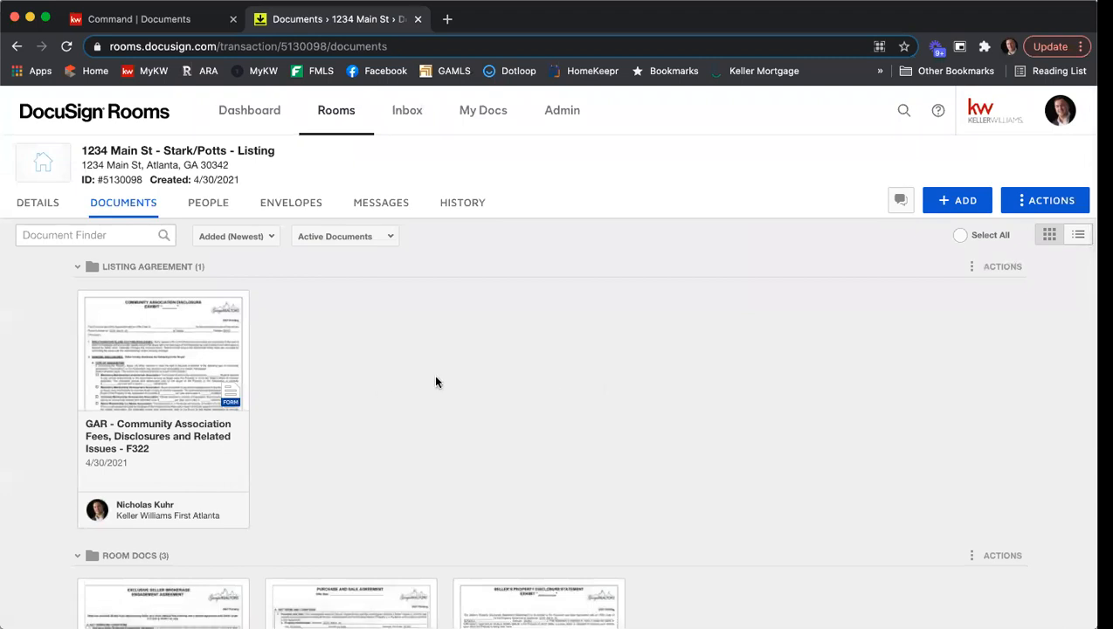
- Move the Exclusive Seller Listing Agreement - F101 and Seller's Property Disclosure Statement Exhibit - F301 into the Listing Agreement folder
{"action": "scroll", "coordinate": [448, 378], "scroll_direction": "down", "scroll_amount": 2}
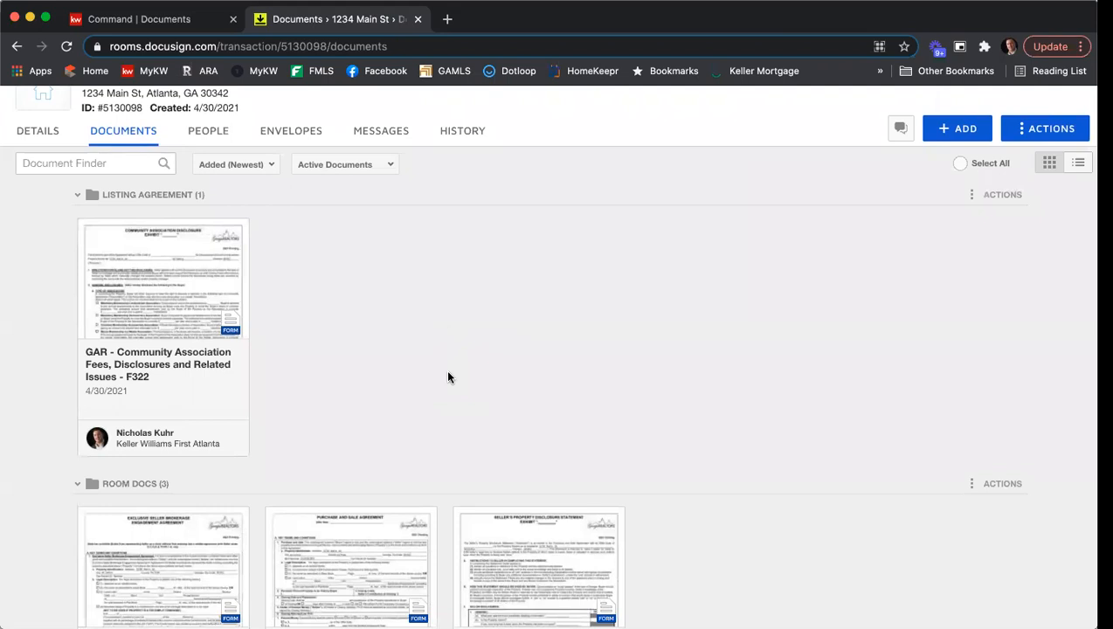
{"action": "scroll", "coordinate": [447, 377], "scroll_direction": "down", "scroll_amount": 2}
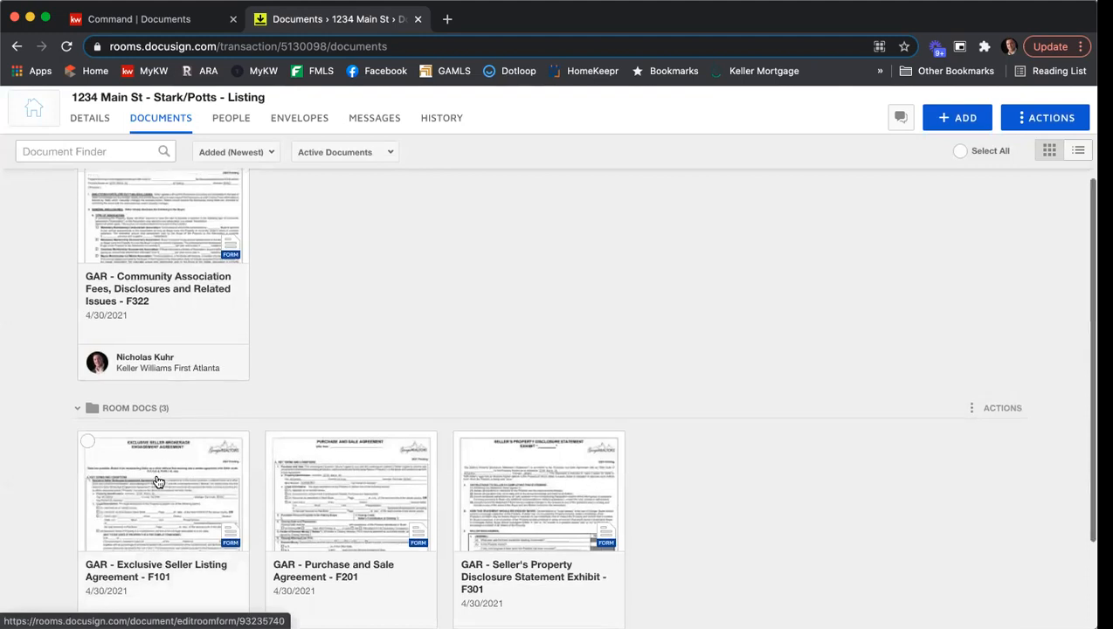
{"action": "left_click_drag", "start_coordinate": [157, 479], "coordinate": [330, 199]}
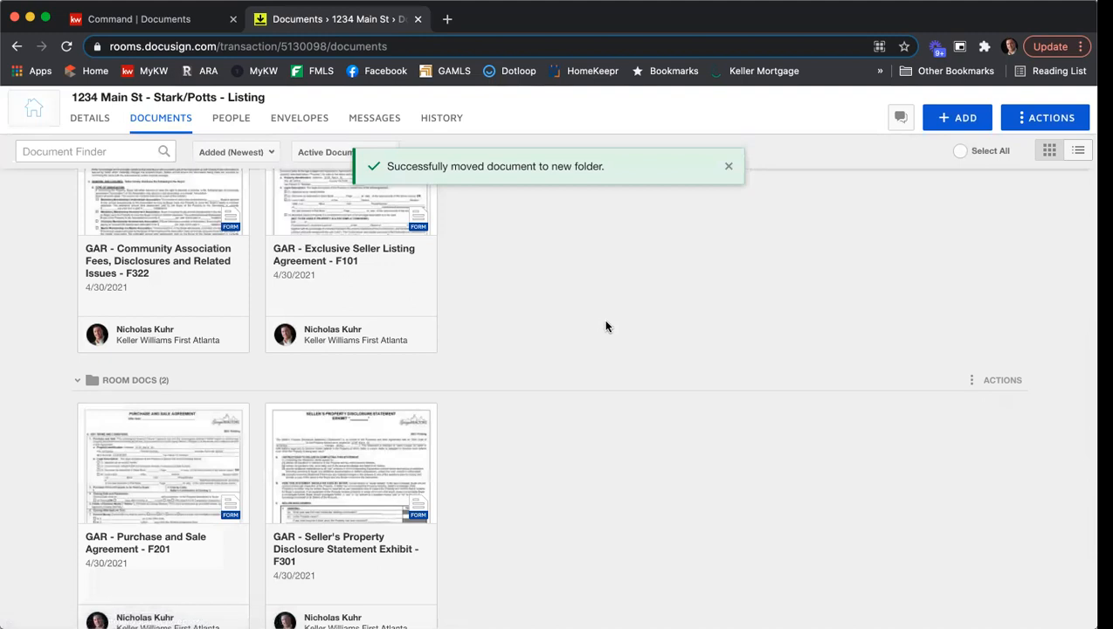
{"action": "left_click_drag", "start_coordinate": [334, 492], "coordinate": [500, 204]}
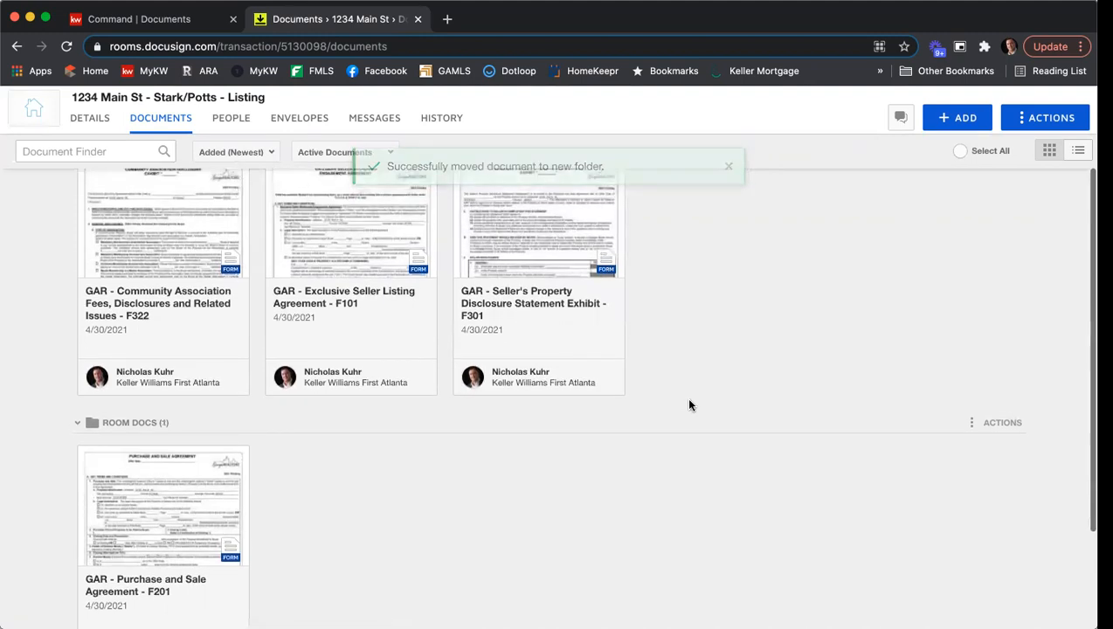
- Open the GAR - Exclusive Seller Listing Agreement - F101 form from the Listing Agreement folder for editing
{"action": "scroll", "coordinate": [685, 400], "scroll_direction": "up", "scroll_amount": 3}
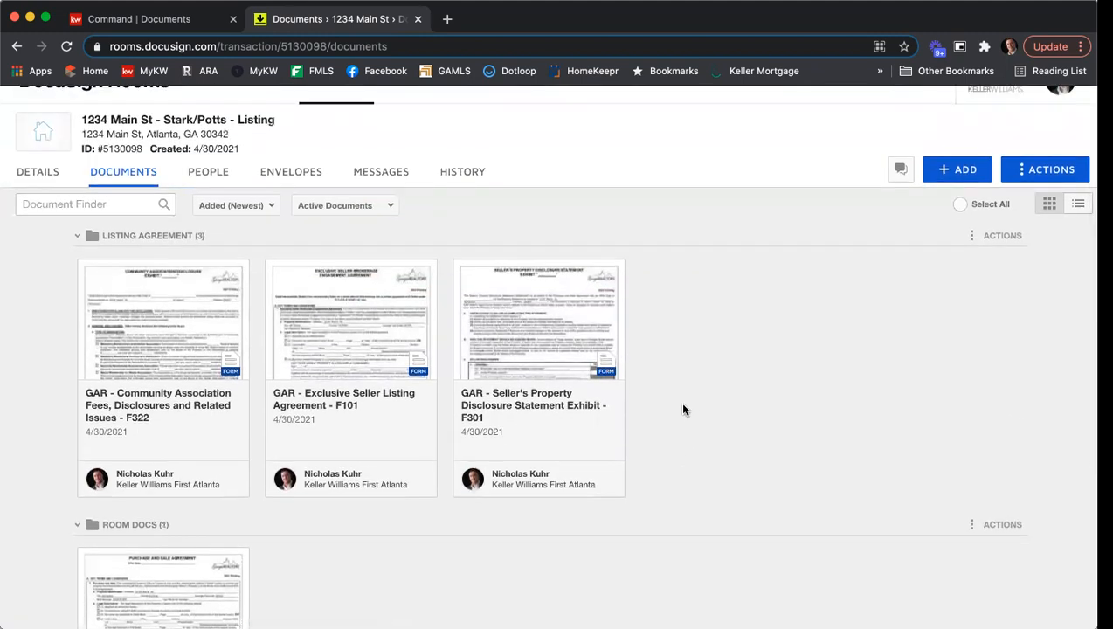
{"action": "scroll", "coordinate": [679, 401], "scroll_direction": "down", "scroll_amount": 5}
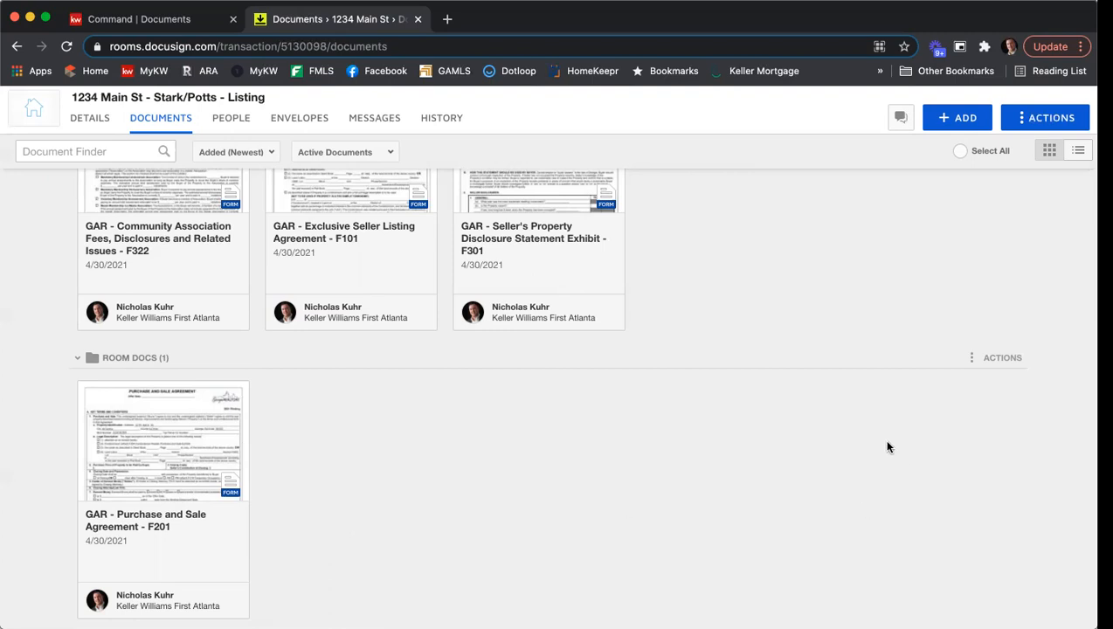
{"action": "scroll", "coordinate": [887, 446], "scroll_direction": "up", "scroll_amount": 3}
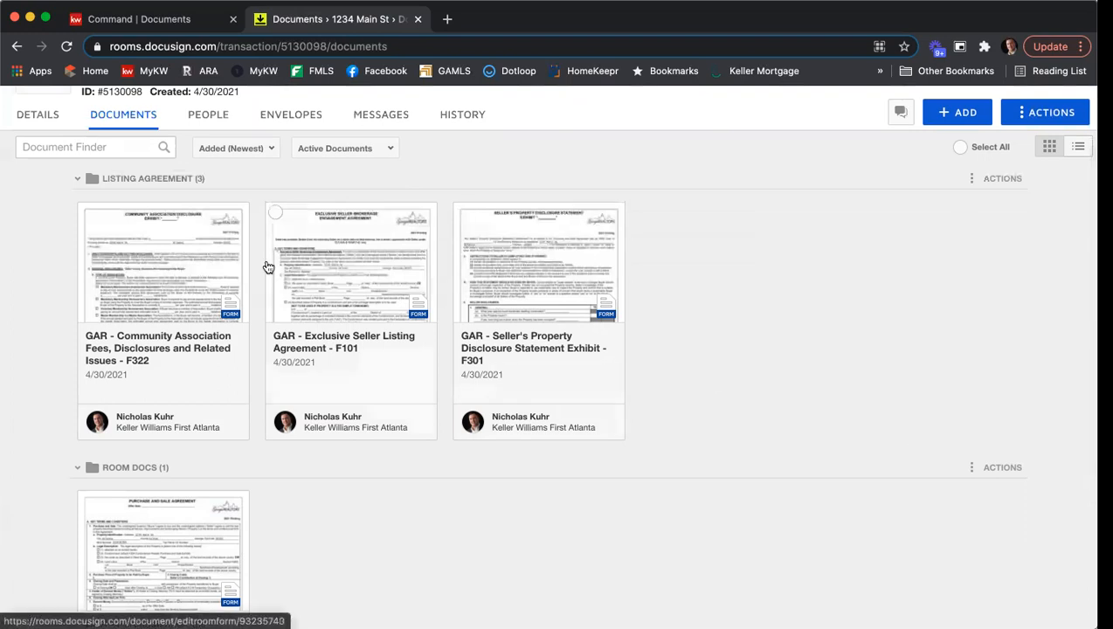
{"action": "left_click", "coordinate": [337, 276]}
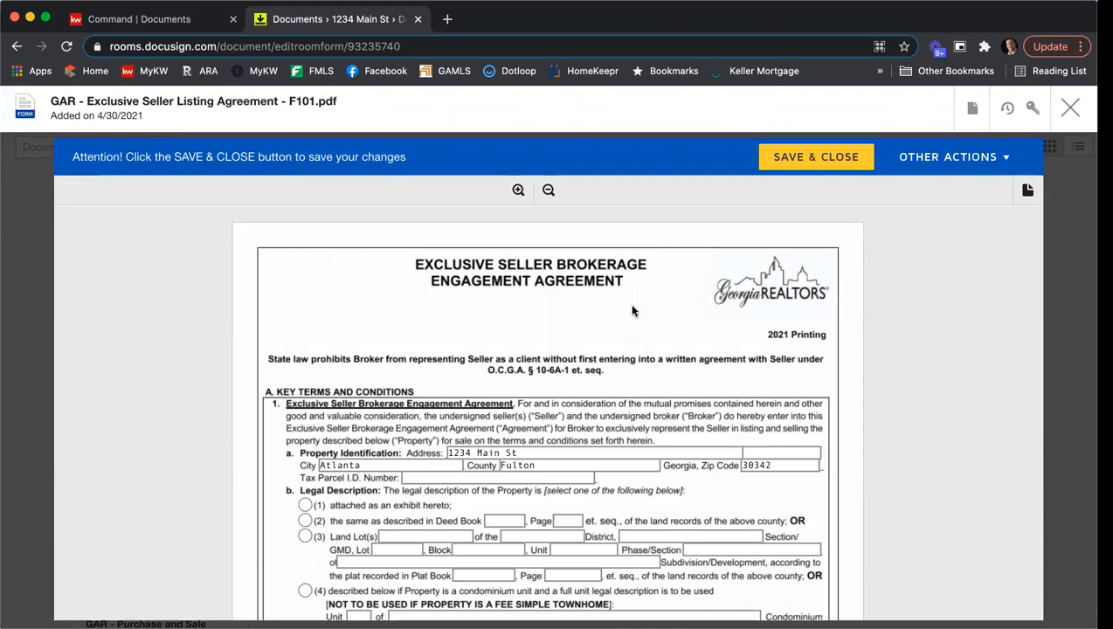
- Enter the property's tax parcel ID number and mark the legal description as attached as an exhibit
{"action": "scroll", "coordinate": [635, 309], "scroll_direction": "down", "scroll_amount": 3}
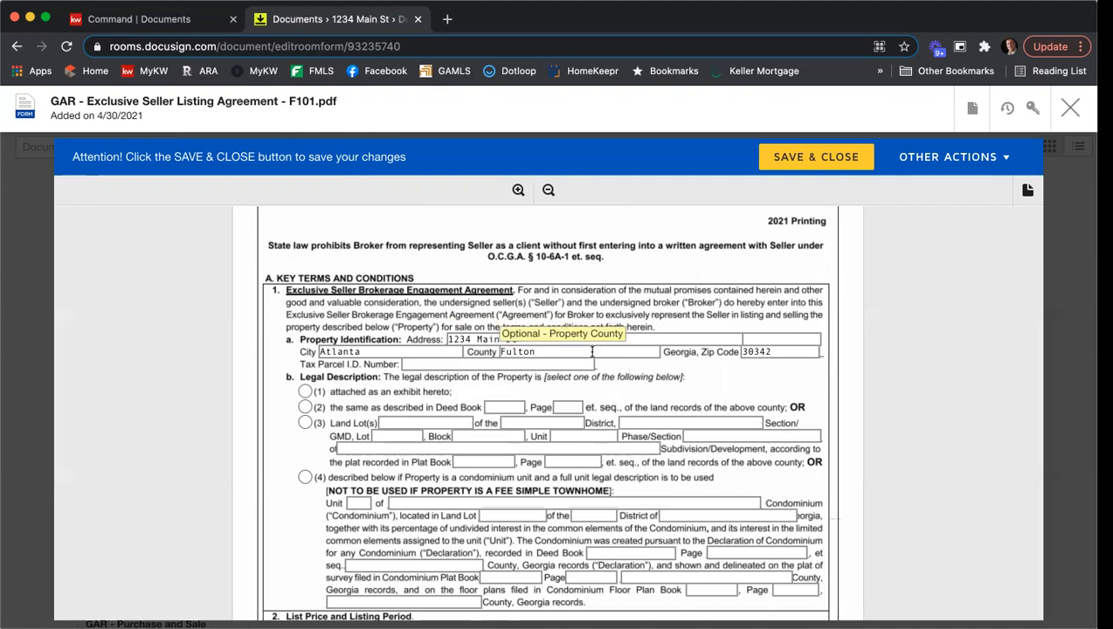
{"action": "left_click", "coordinate": [420, 362]}
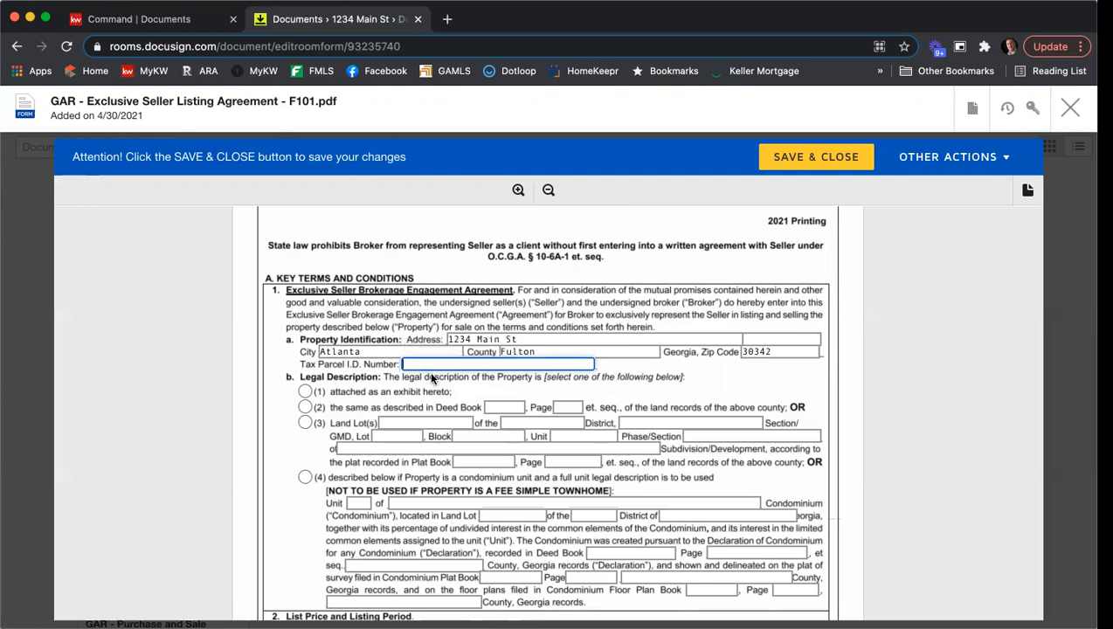
{"action": "type", "text": "12345678987"}
{"action": "scroll", "coordinate": [283, 350], "scroll_direction": "down", "scroll_amount": 1}
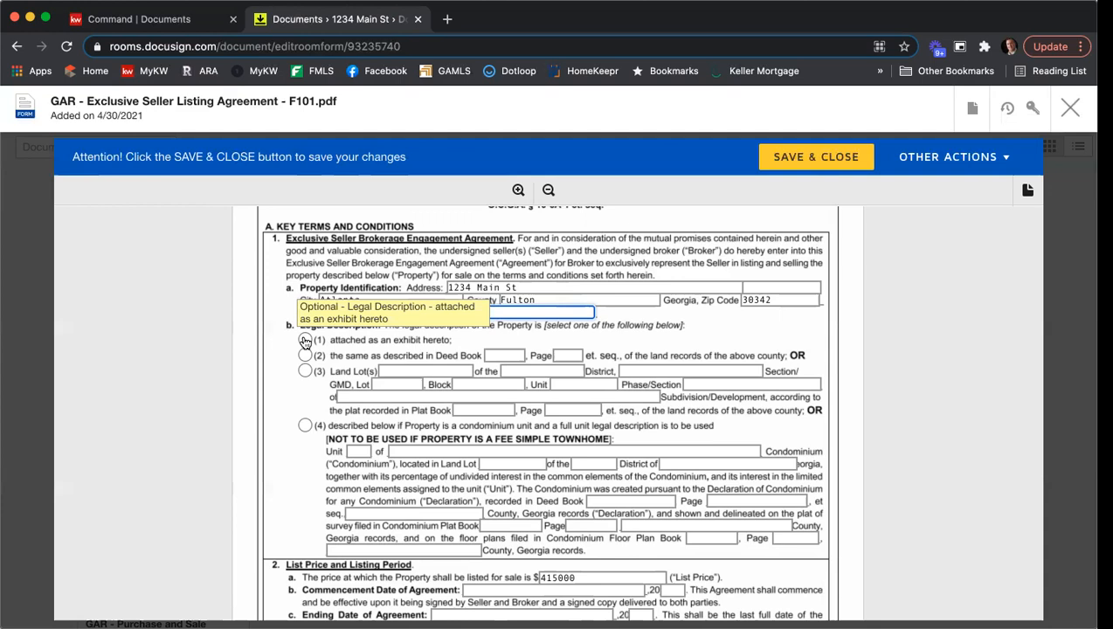
{"action": "left_click", "coordinate": [305, 341]}
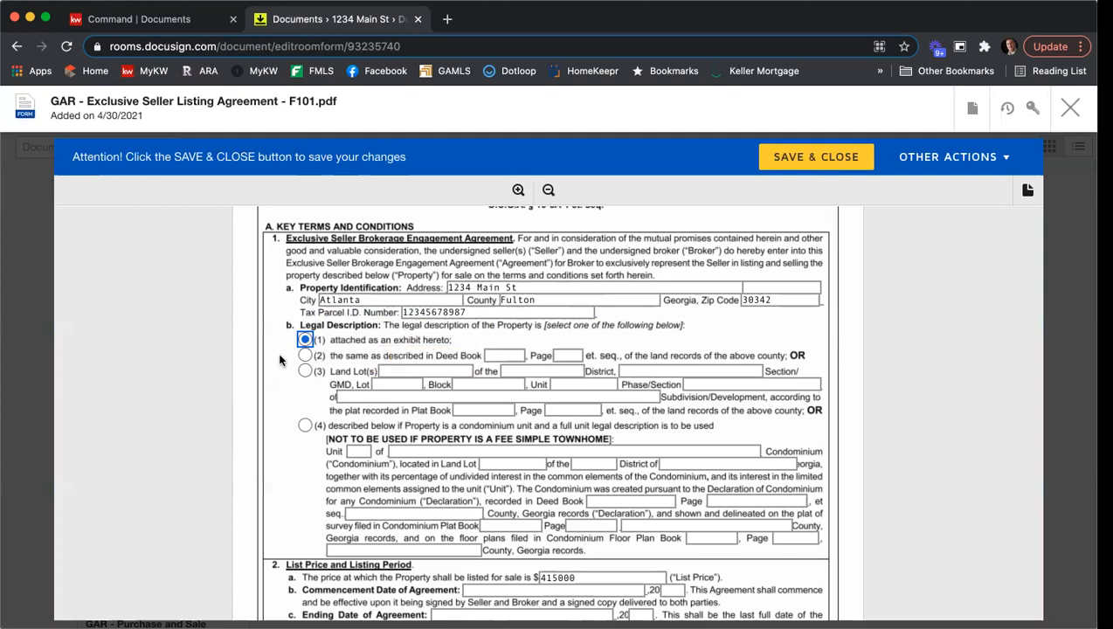
- Review the List Price and Listing Period and Marketing sections of the listing agreement
{"action": "scroll", "coordinate": [278, 352], "scroll_direction": "down", "scroll_amount": 1}
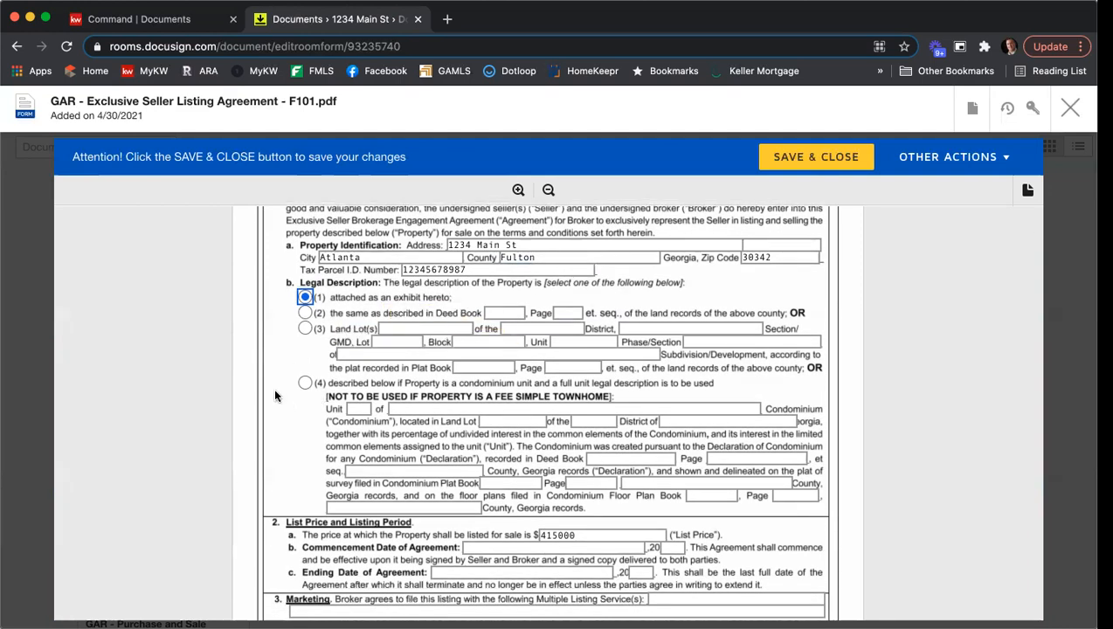
{"action": "scroll", "coordinate": [275, 396], "scroll_direction": "down", "scroll_amount": 2}
{"action": "scroll", "coordinate": [274, 387], "scroll_direction": "down", "scroll_amount": 1}
{"action": "scroll", "coordinate": [278, 378], "scroll_direction": "down", "scroll_amount": 2}
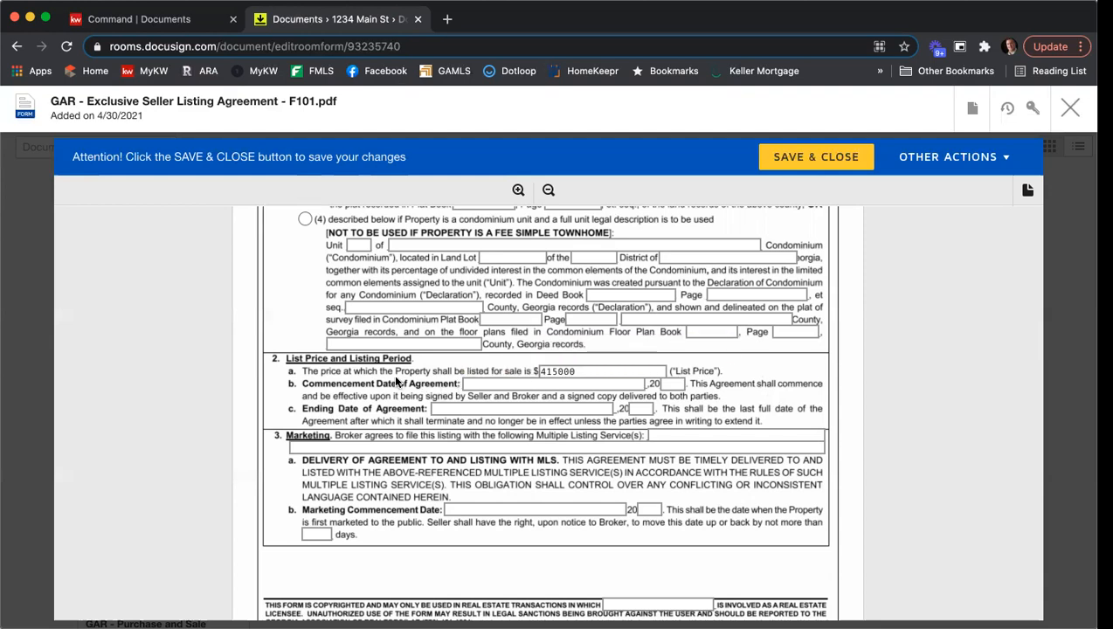
- Enter 4/30, 2021 as the Commencement Date of Agreement in the List Price and Listing Period section
{"action": "scroll", "coordinate": [382, 381], "scroll_direction": "down", "scroll_amount": 1}
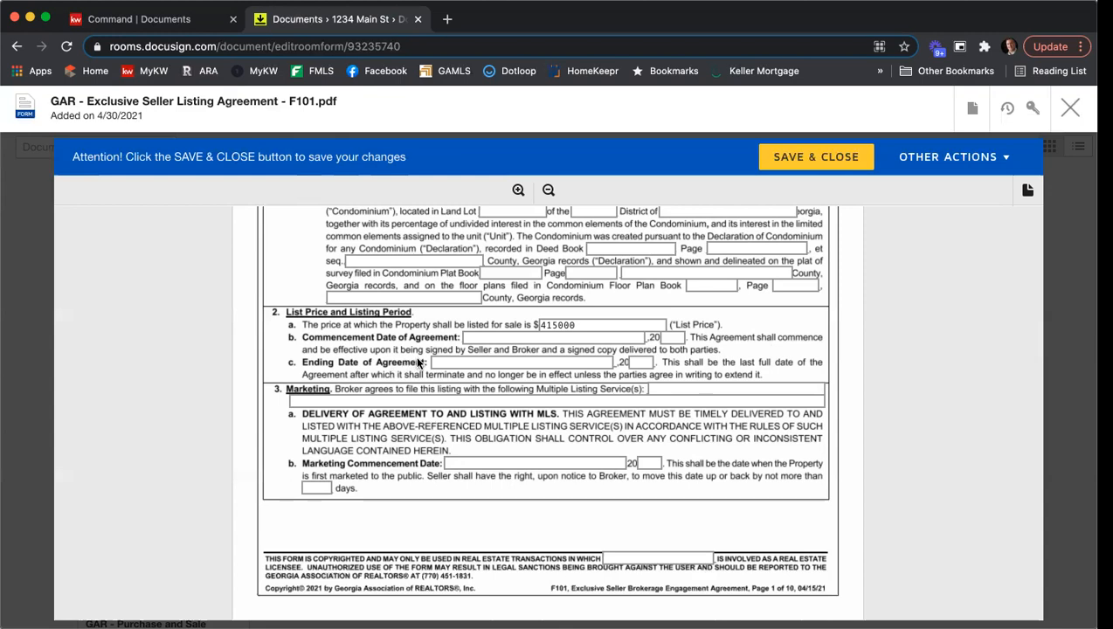
{"action": "left_click", "coordinate": [494, 336]}
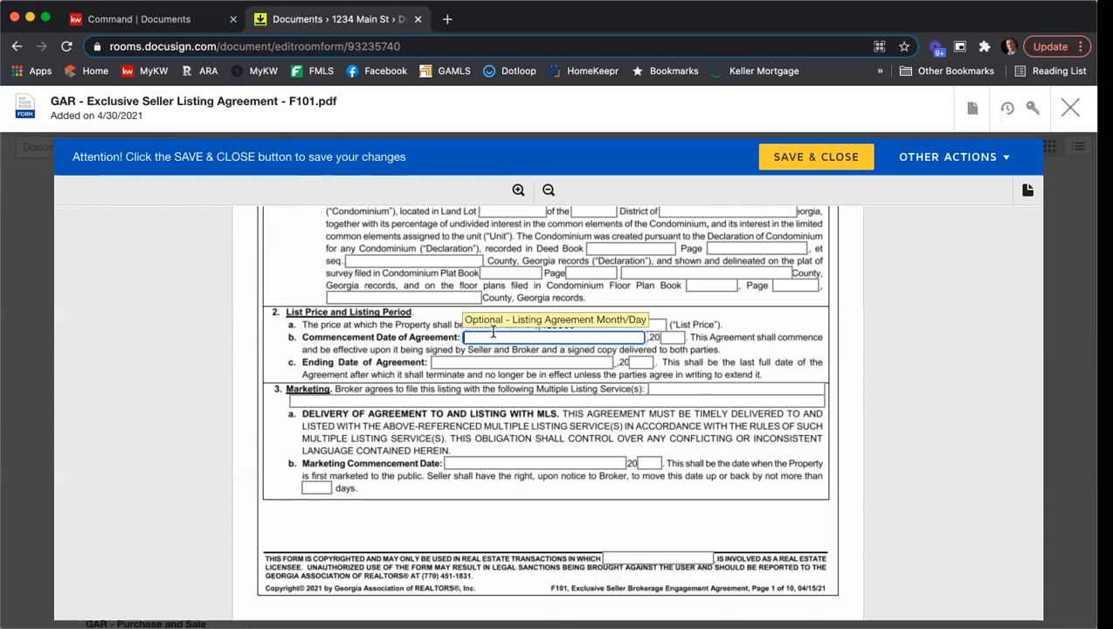
{"action": "type", "text": "4/30"}
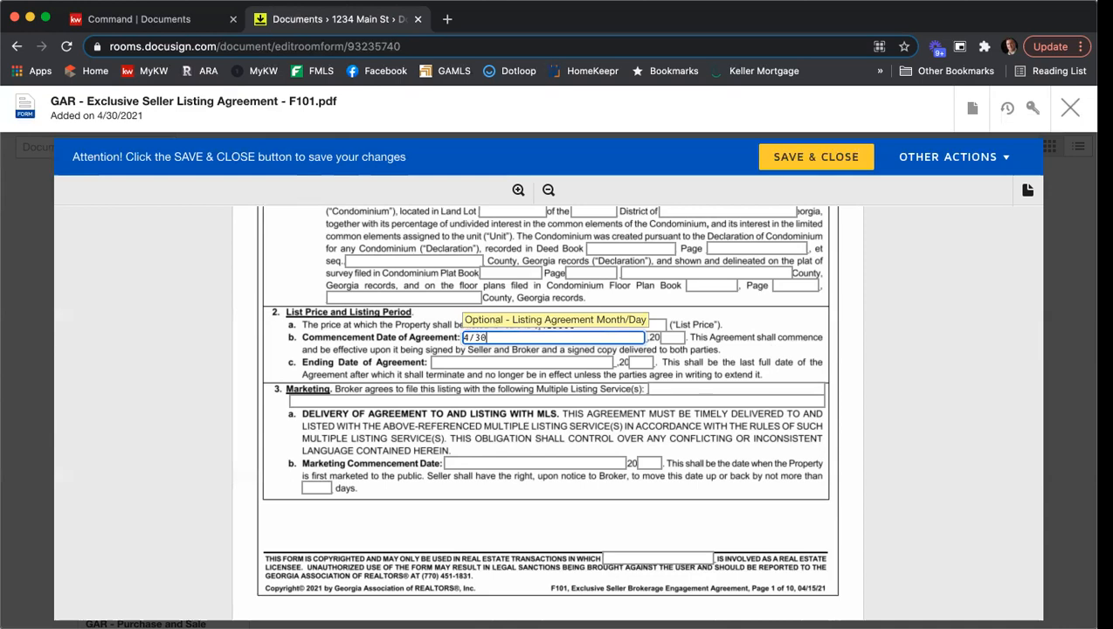
{"action": "left_click", "coordinate": [673, 337]}
{"action": "type", "text": "21"}
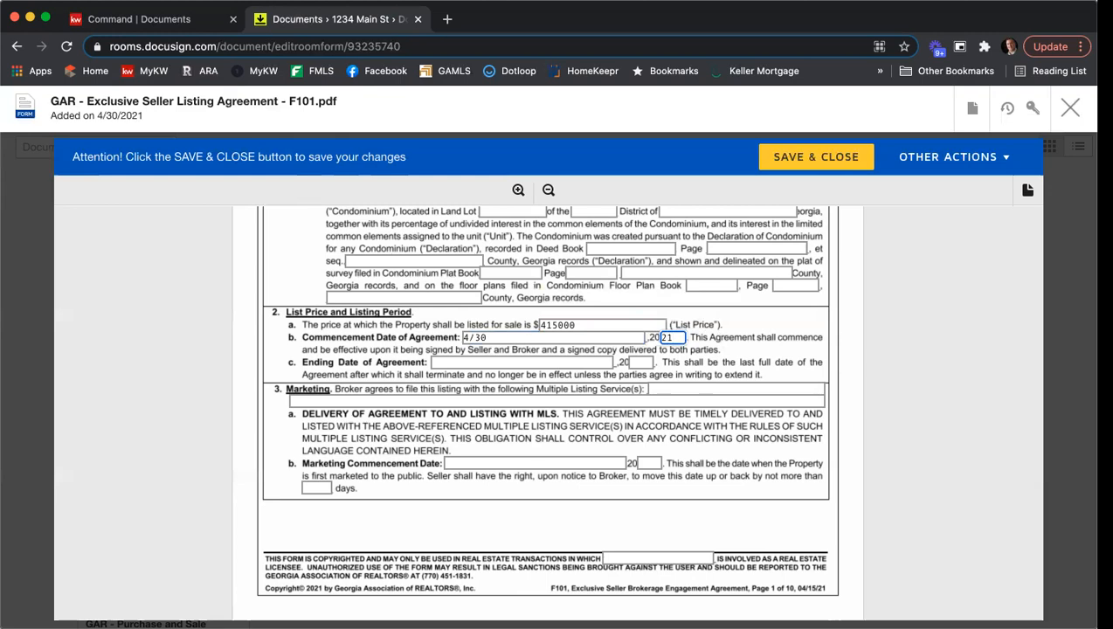
- Enter 5/31, 2021 as the Ending Date of Agreement in the List Price and Listing Period section
{"action": "left_click", "coordinate": [459, 361]}
{"action": "type", "text": "5/31/"}
{"action": "key", "text": "BackSpace"}
{"action": "key", "text": "Tab"}
{"action": "type", "text": "21"}
- Enter "FMLS, GAMLS, & KWLS" as the Multiple Listing Services in the Marketing section
{"action": "scroll", "coordinate": [904, 308], "scroll_direction": "down", "scroll_amount": 1}
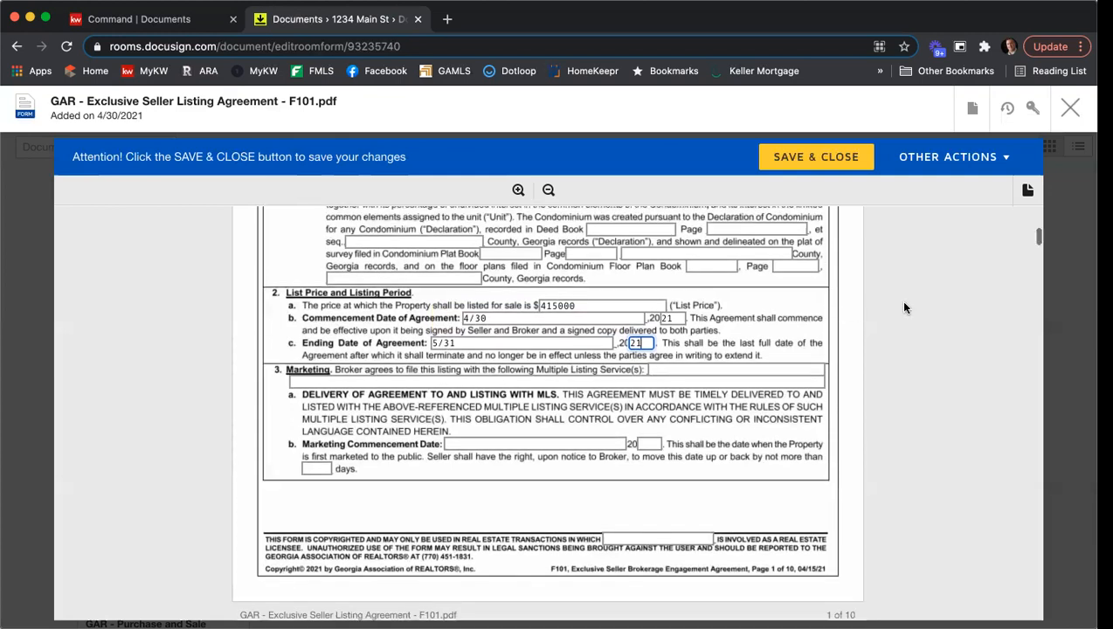
{"action": "left_click", "coordinate": [677, 357]}
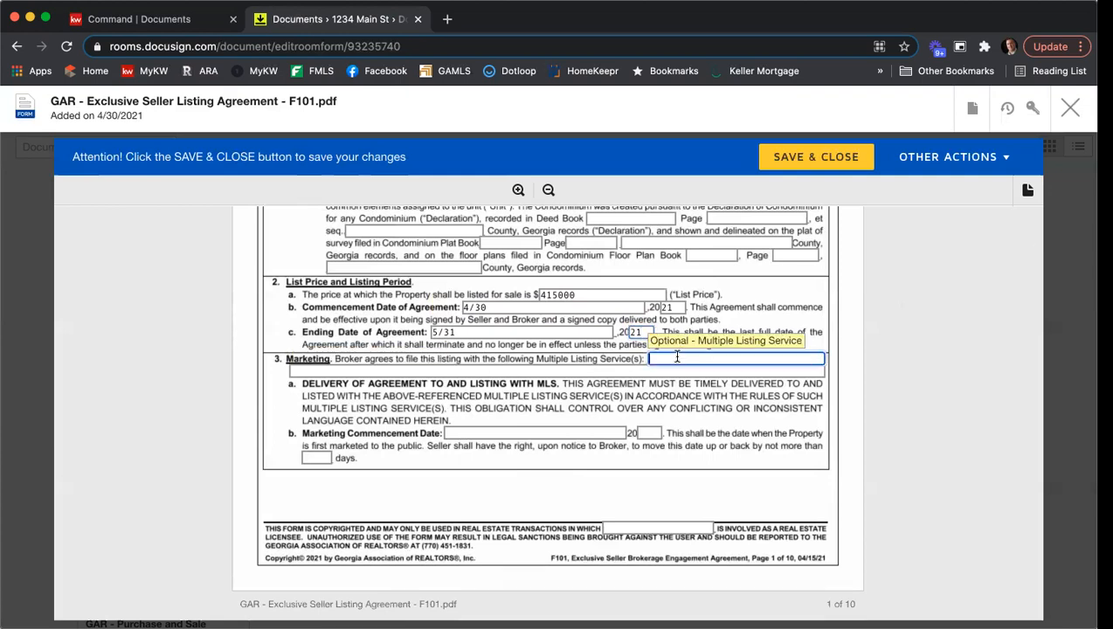
{"action": "type", "text": "FMLS"}
{"action": "type", "text": ", GAMLS,"}
{"action": "type", "text": " ^&"}
{"action": "key", "text": "BackSpace"}
{"action": "key", "text": "BackSpace"}
{"action": "type", "text": "& KWLS"}
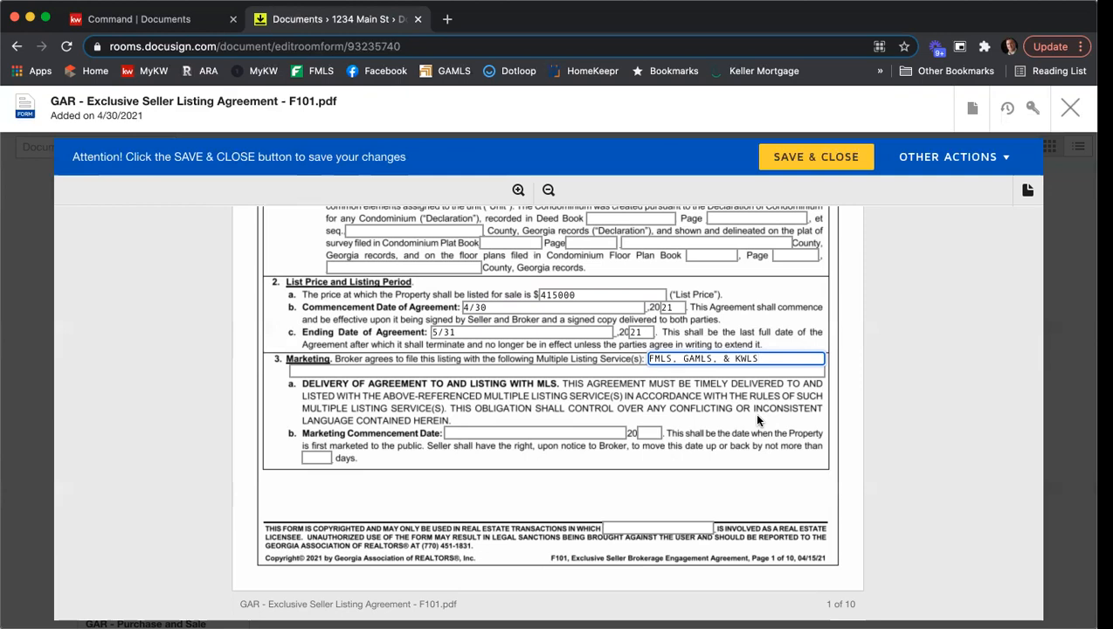
- Set the Marketing Commencement Date to 4/30, 2021 and allow the date to move by no more than 5 days
{"action": "left_click", "coordinate": [456, 432]}
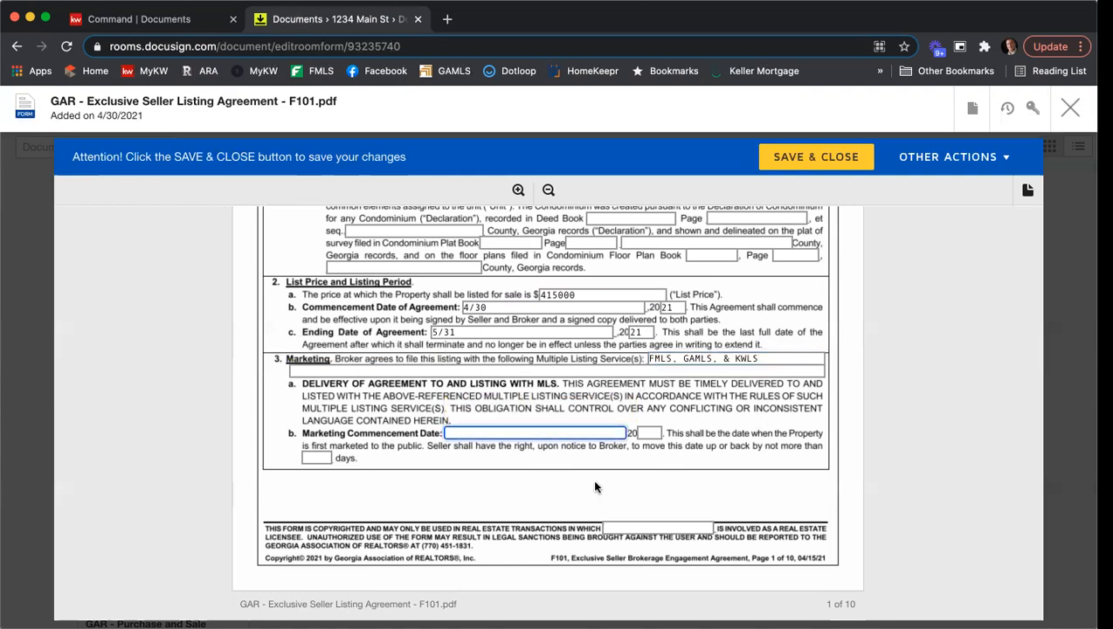
{"action": "type", "text": "4/30"}
{"action": "key", "text": "Tab"}
{"action": "type", "text": "21"}
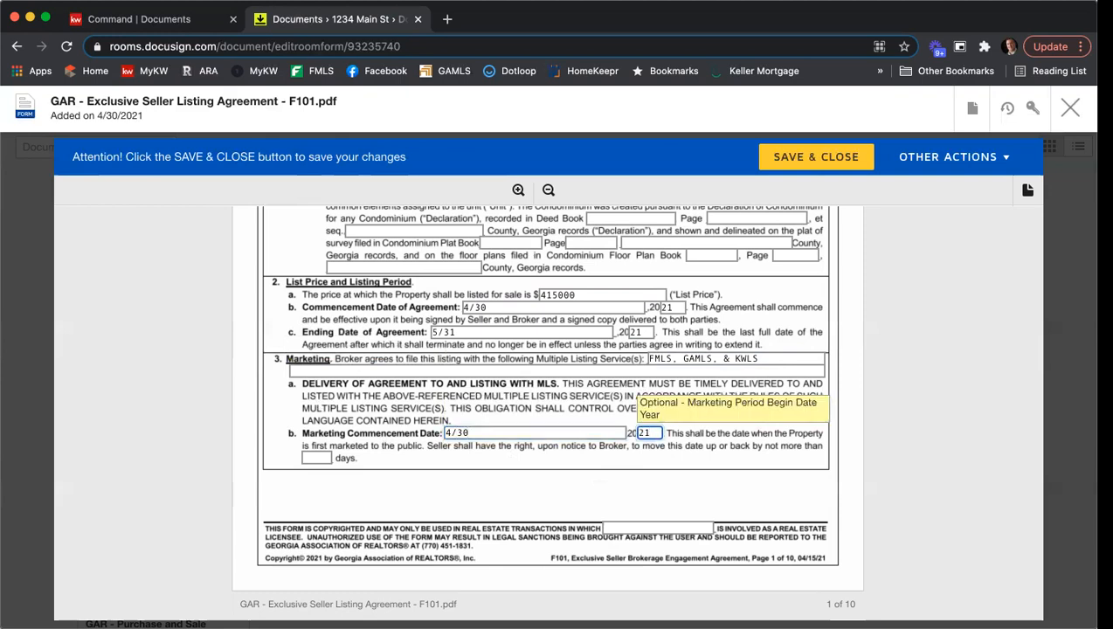
{"action": "key", "text": "Tab"}
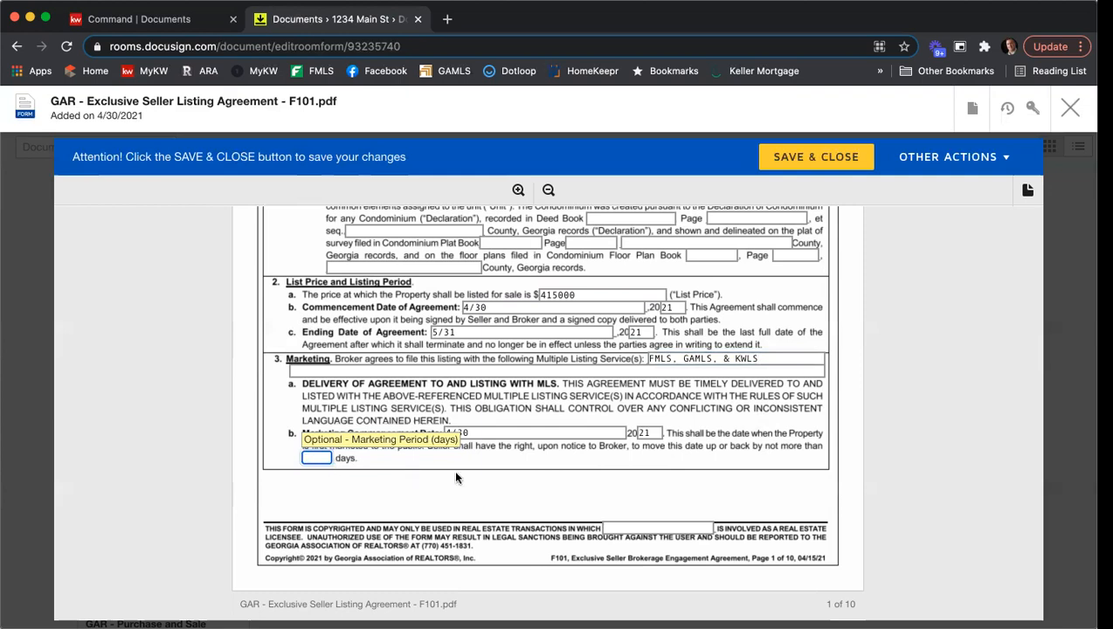
{"action": "type", "text": "5"}
{"action": "left_click", "coordinate": [488, 473]}
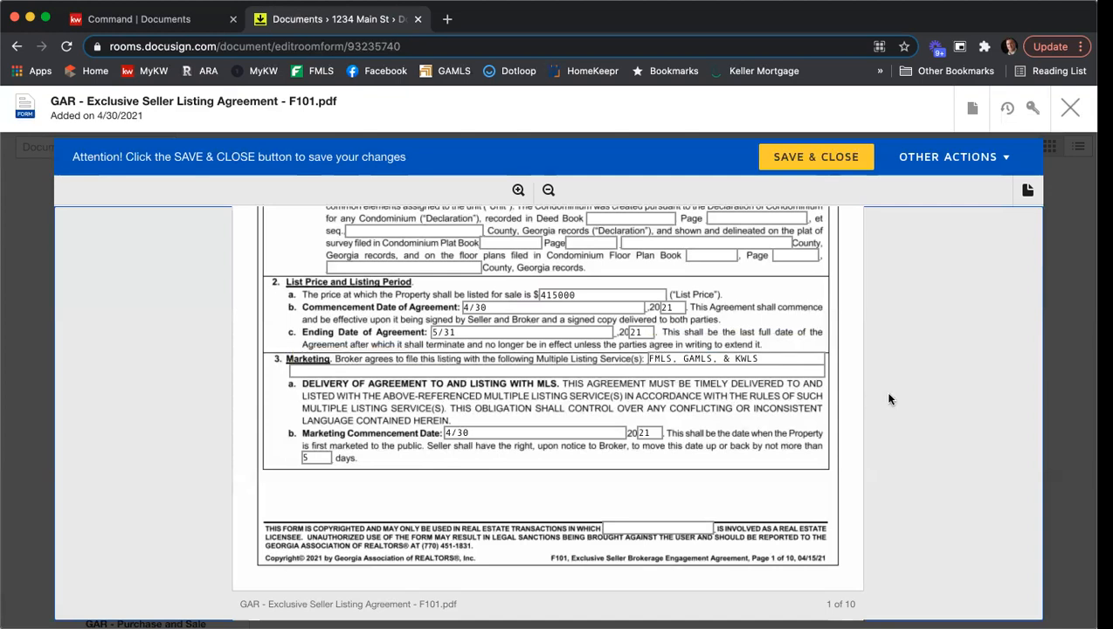
- Enter the real estate licensee's full name in the copyright notice at the foot of page 1
{"action": "scroll", "coordinate": [865, 376], "scroll_direction": "down", "scroll_amount": 3}
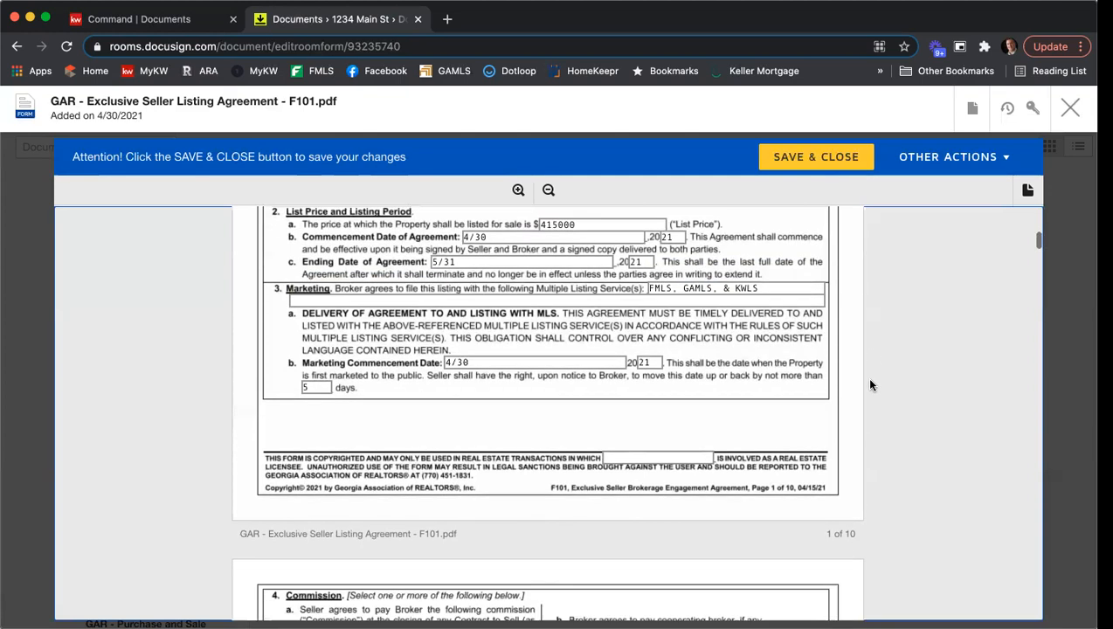
{"action": "left_click", "coordinate": [635, 406]}
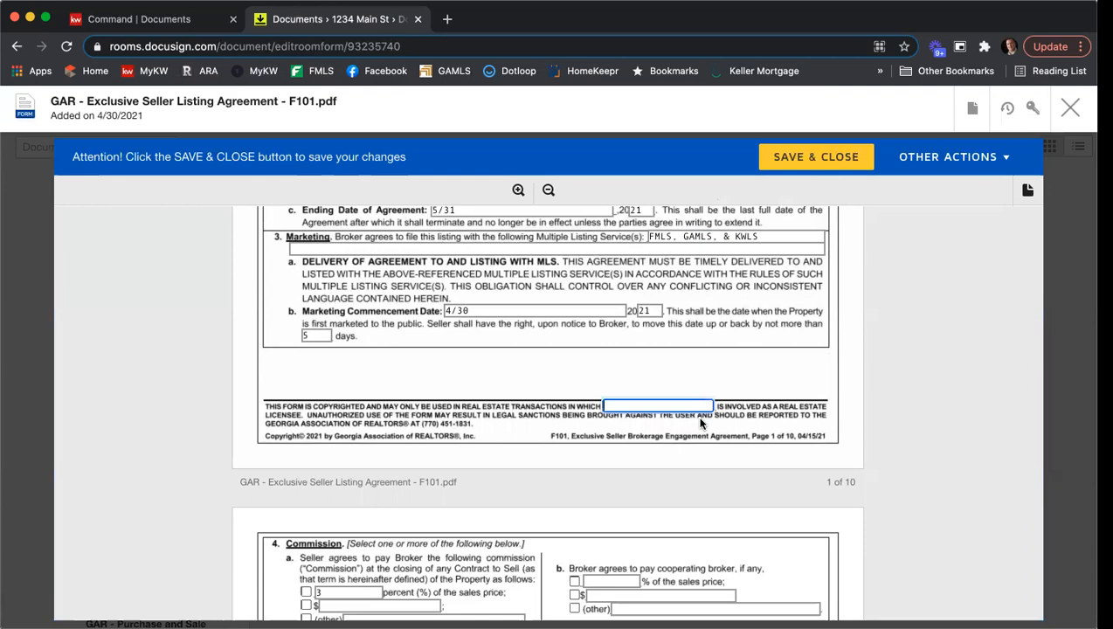
- Select percentage commissions in section 4, with 6 percent paid to the Broker and 3% of the sales price to the cooperating broker
{"action": "scroll", "coordinate": [898, 363], "scroll_direction": "down", "scroll_amount": 3}
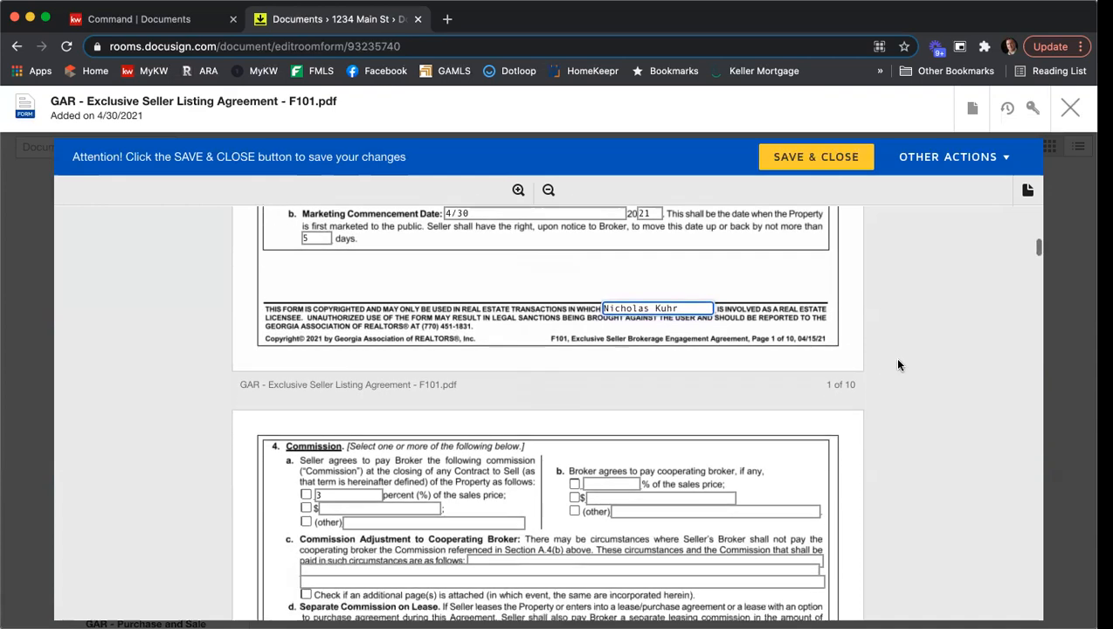
{"action": "scroll", "coordinate": [898, 364], "scroll_direction": "down", "scroll_amount": 1}
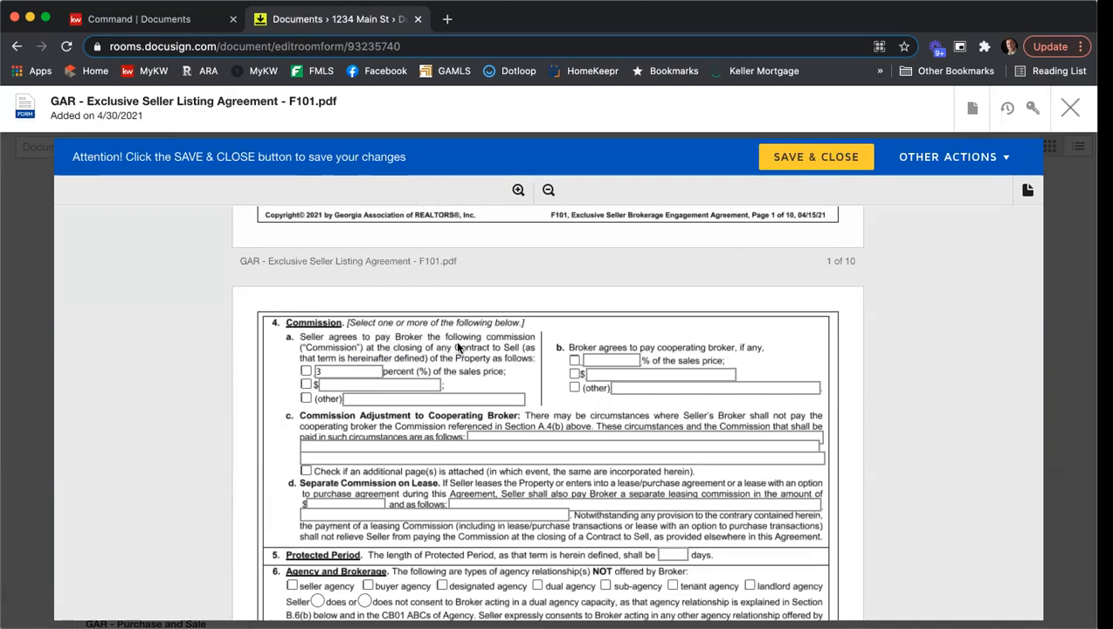
{"action": "left_click", "coordinate": [307, 374]}
{"action": "left_click", "coordinate": [329, 372]}
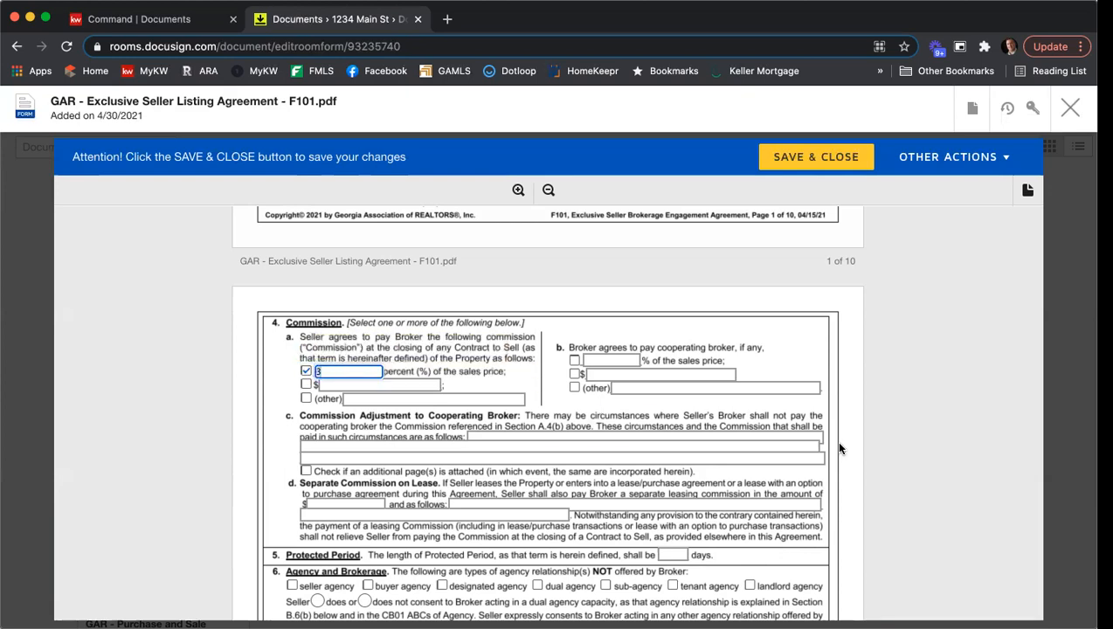
{"action": "type", "text": "6"}
{"action": "left_click", "coordinate": [575, 360]}
{"action": "left_click", "coordinate": [606, 359]}
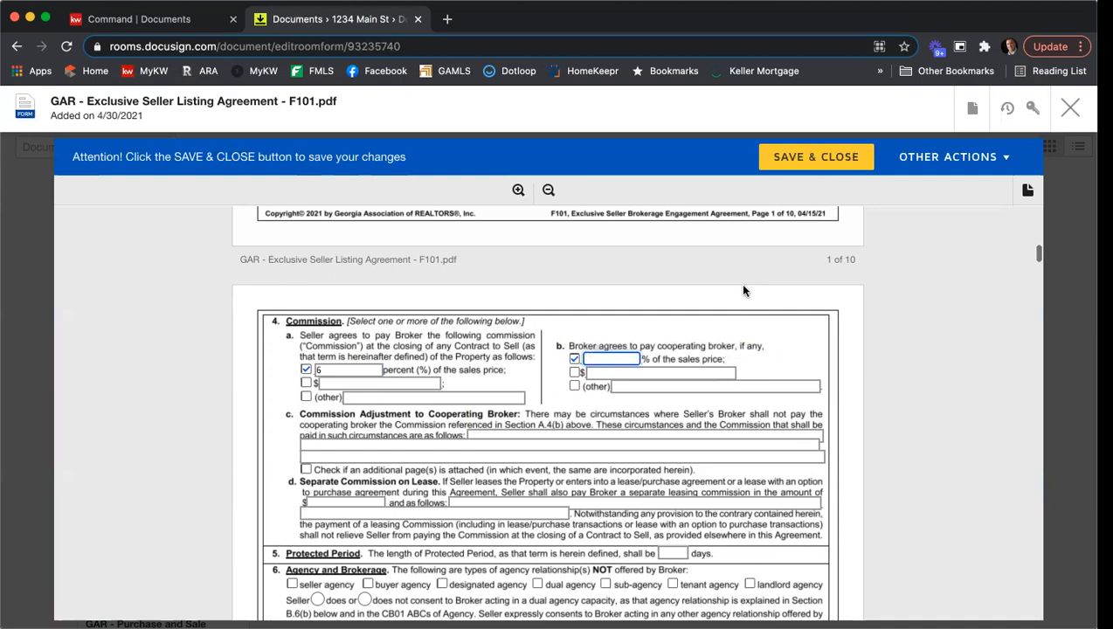
{"action": "type", "text": "3"}
- Set the length of the Protected Period in section 5 to 90 days
{"action": "scroll", "coordinate": [756, 288], "scroll_direction": "down", "scroll_amount": 3}
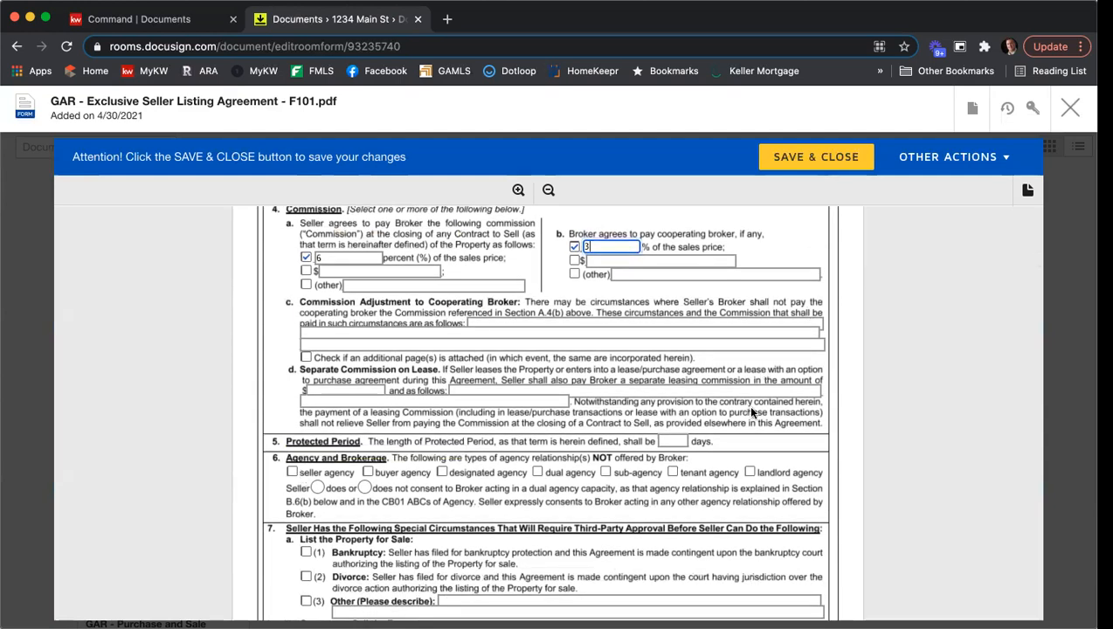
{"action": "left_click", "coordinate": [673, 441]}
{"action": "type", "text": "90"}
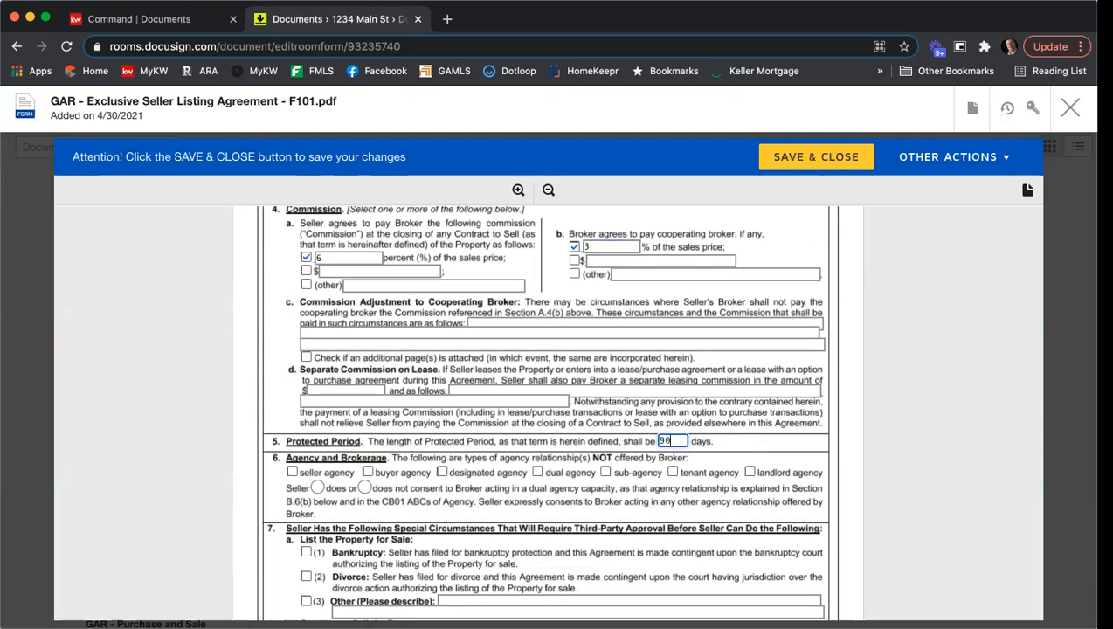
- Mark dual agency and sub-agency as not offered and state that Seller does not consent to Broker acting in a dual agency capacity
{"action": "scroll", "coordinate": [494, 401], "scroll_direction": "down", "scroll_amount": 2}
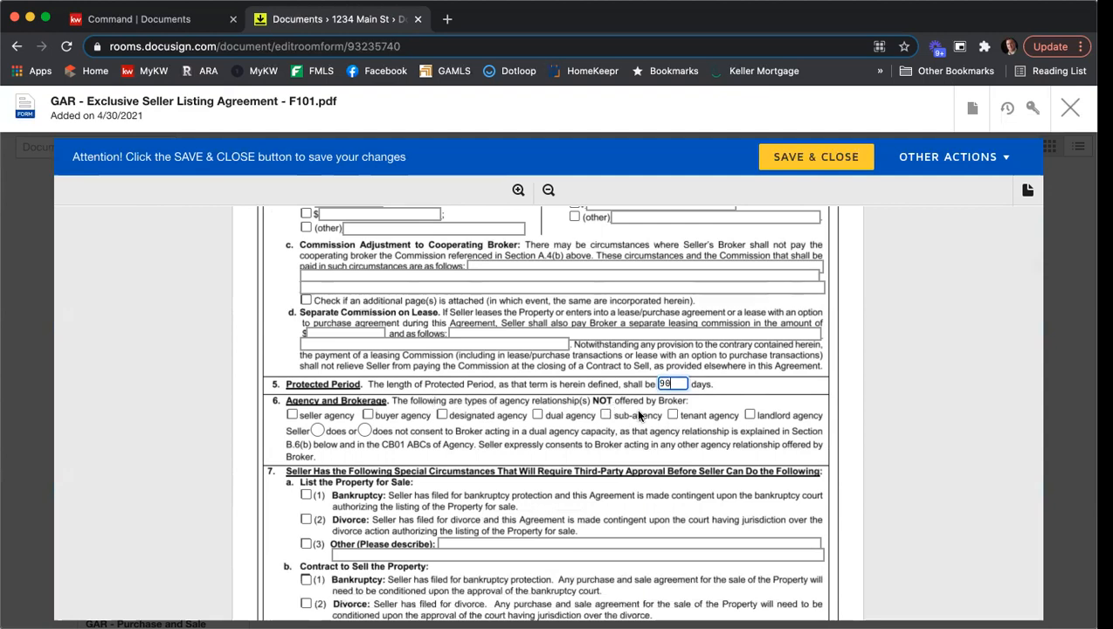
{"action": "left_click", "coordinate": [552, 420]}
{"action": "left_click", "coordinate": [603, 416]}
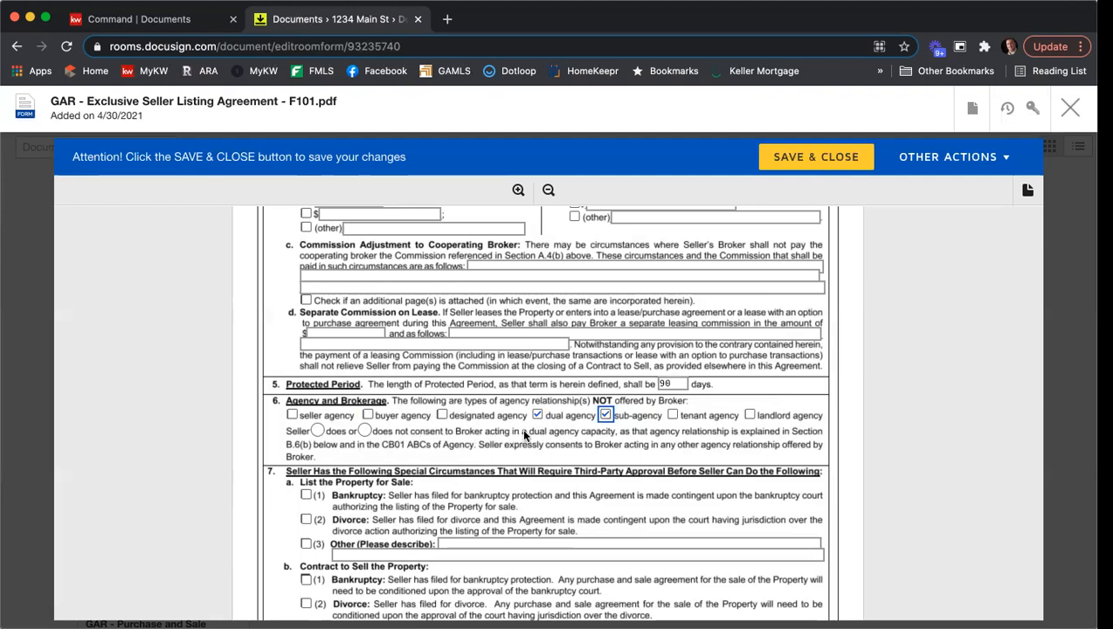
{"action": "left_click", "coordinate": [367, 434]}
{"action": "left_click", "coordinate": [366, 432]}
- Leave the special circumstances unmarked and state in section 8 that Seller does authorize the Broker to assist in negotiation
{"action": "scroll", "coordinate": [807, 397], "scroll_direction": "down", "scroll_amount": 2}
{"action": "scroll", "coordinate": [810, 399], "scroll_direction": "down", "scroll_amount": 2}
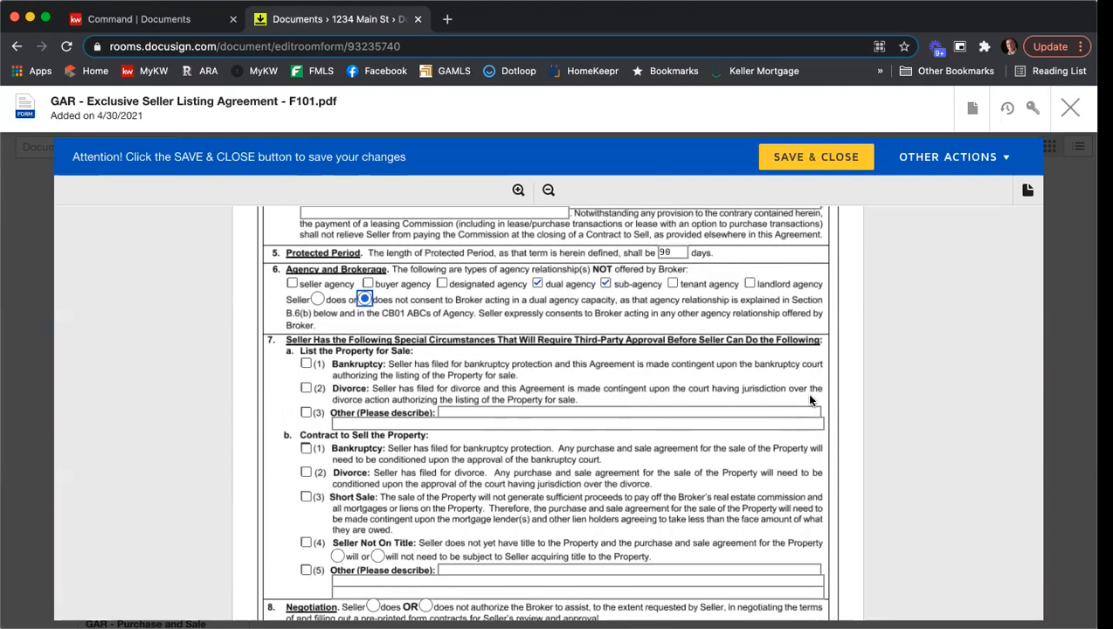
{"action": "scroll", "coordinate": [810, 399], "scroll_direction": "down", "scroll_amount": 2}
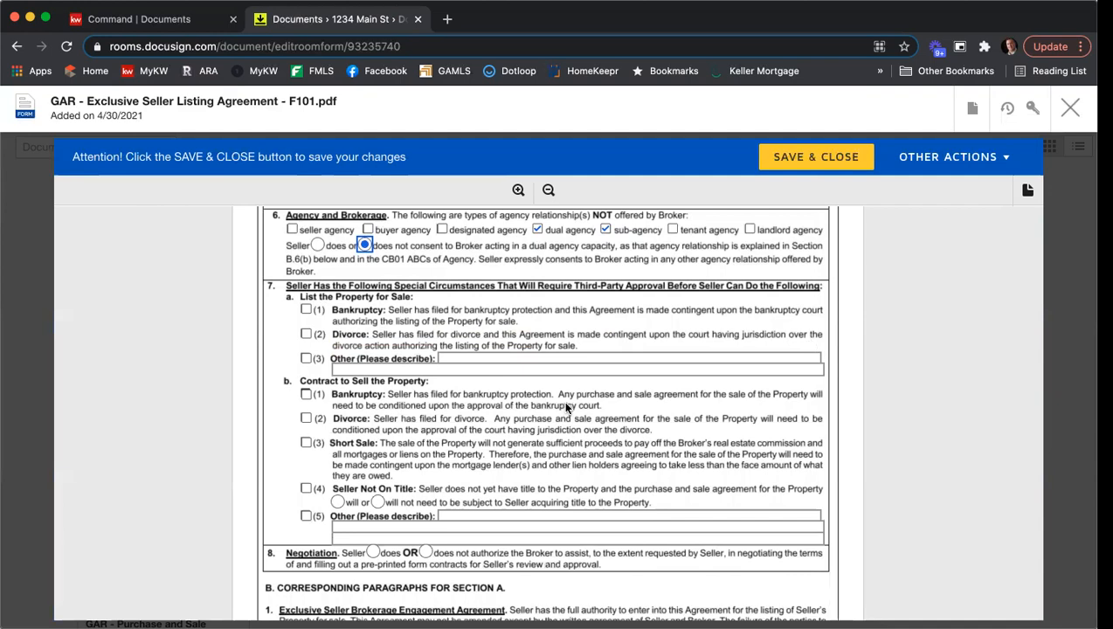
{"action": "scroll", "coordinate": [565, 406], "scroll_direction": "down", "scroll_amount": 6}
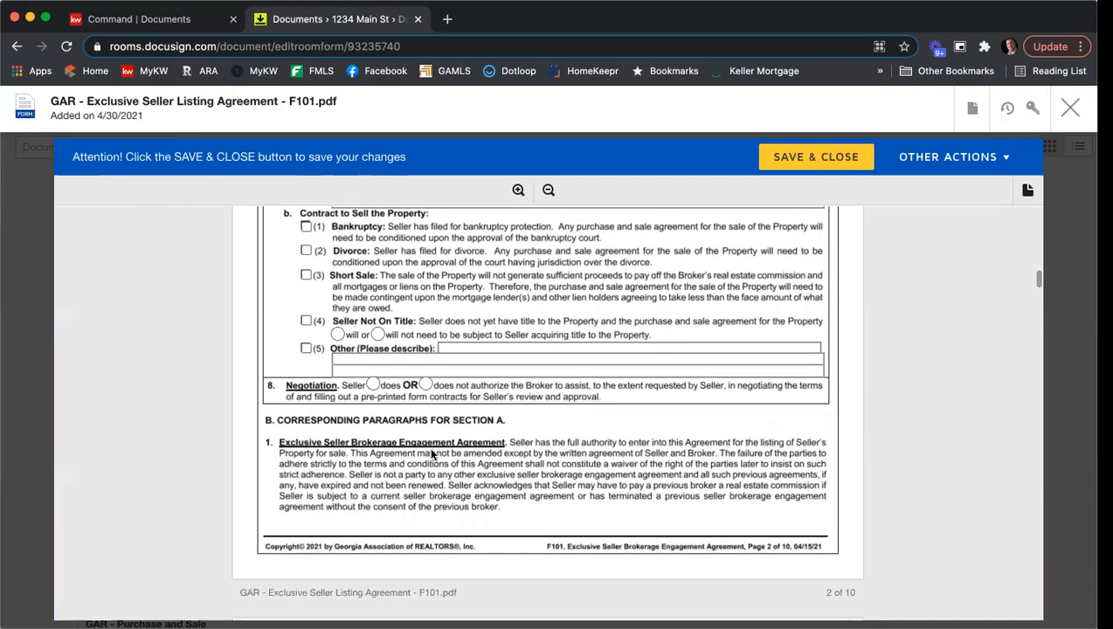
{"action": "left_click", "coordinate": [373, 385]}
- Mark brochures GAR CB01, CB04 and CB08 as received by the Seller in section 10 on page 9
{"action": "scroll", "coordinate": [725, 383], "scroll_direction": "down", "scroll_amount": 3}
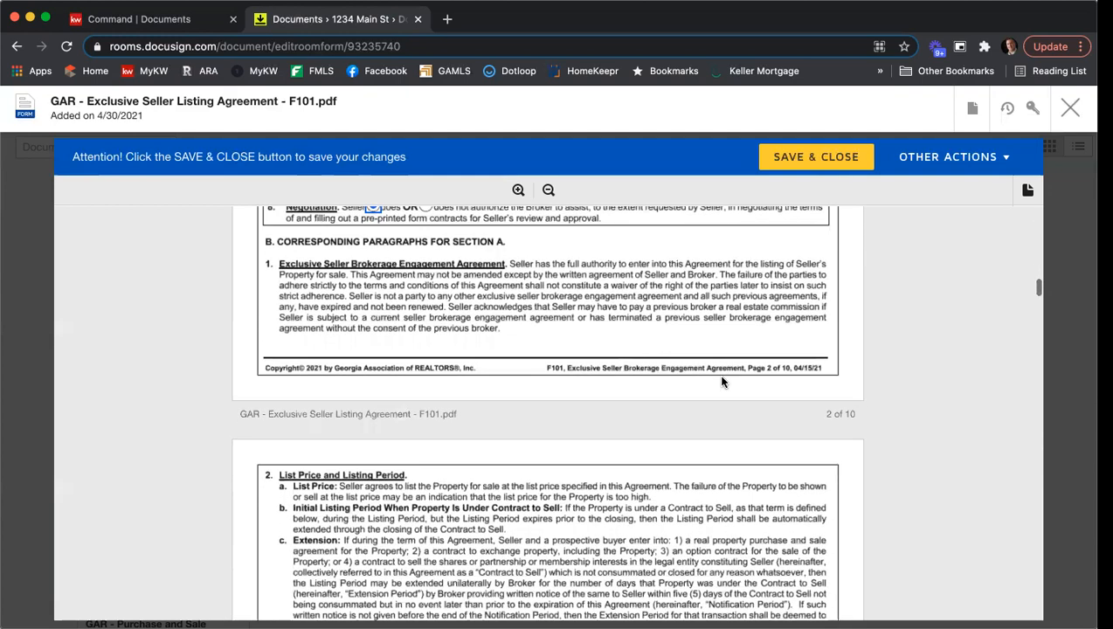
{"action": "scroll", "coordinate": [725, 364], "scroll_direction": "down", "scroll_amount": 4}
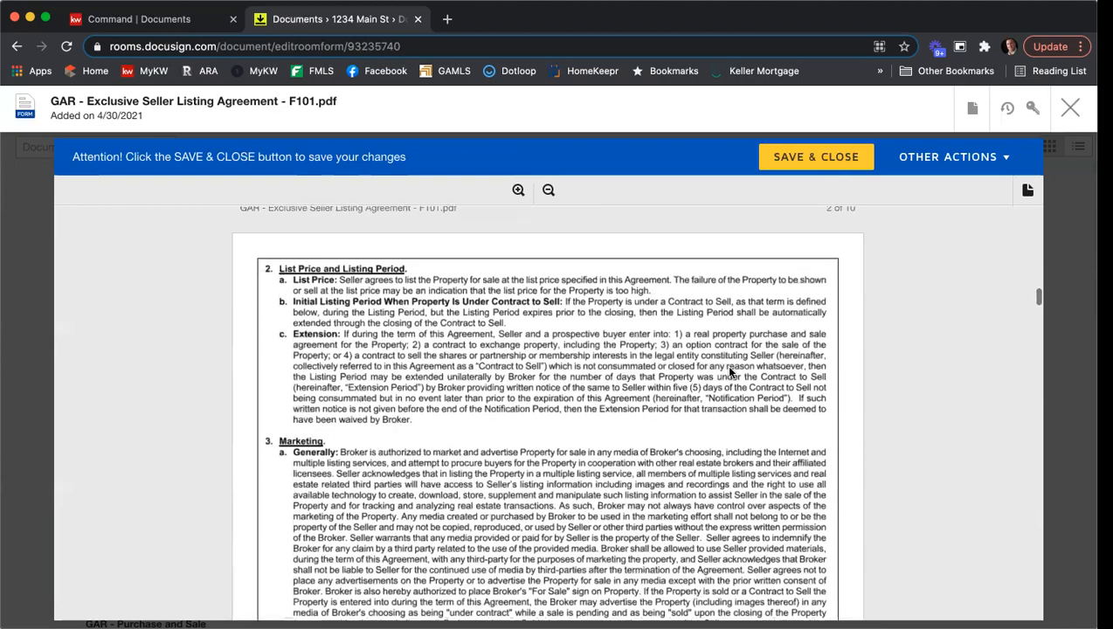
{"action": "scroll", "coordinate": [729, 371], "scroll_direction": "down", "scroll_amount": 9}
{"action": "scroll", "coordinate": [729, 371], "scroll_direction": "down", "scroll_amount": 8}
{"action": "scroll", "coordinate": [730, 372], "scroll_direction": "down", "scroll_amount": 13}
{"action": "scroll", "coordinate": [730, 372], "scroll_direction": "down", "scroll_amount": 13}
{"action": "scroll", "coordinate": [729, 371], "scroll_direction": "down", "scroll_amount": 14}
{"action": "scroll", "coordinate": [729, 371], "scroll_direction": "down", "scroll_amount": 14}
{"action": "scroll", "coordinate": [730, 371], "scroll_direction": "down", "scroll_amount": 14}
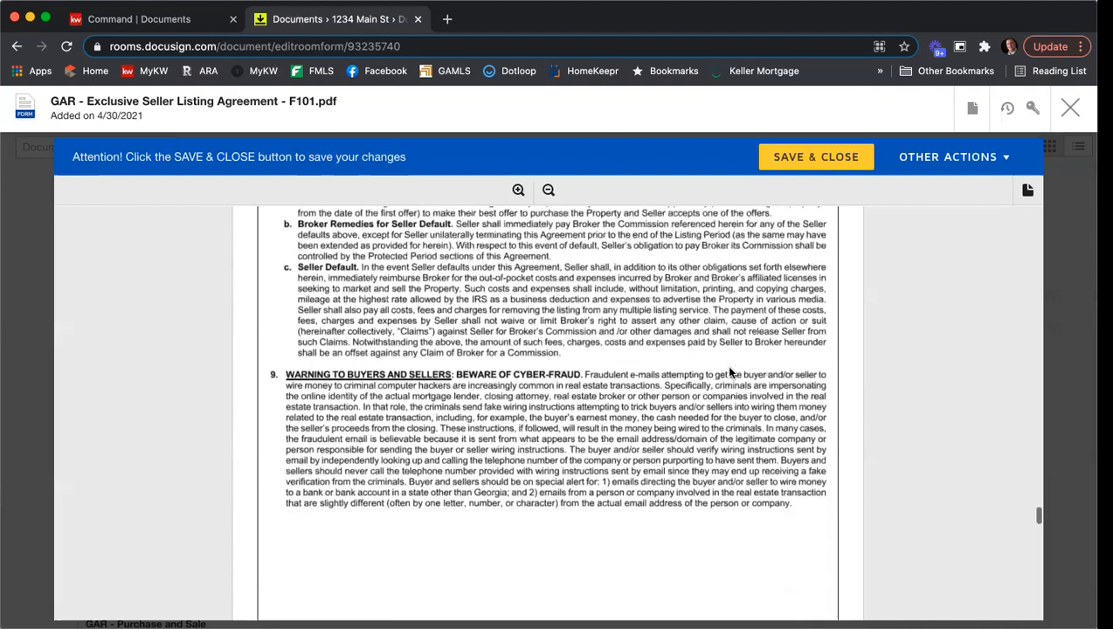
{"action": "scroll", "coordinate": [730, 372], "scroll_direction": "down", "scroll_amount": 10}
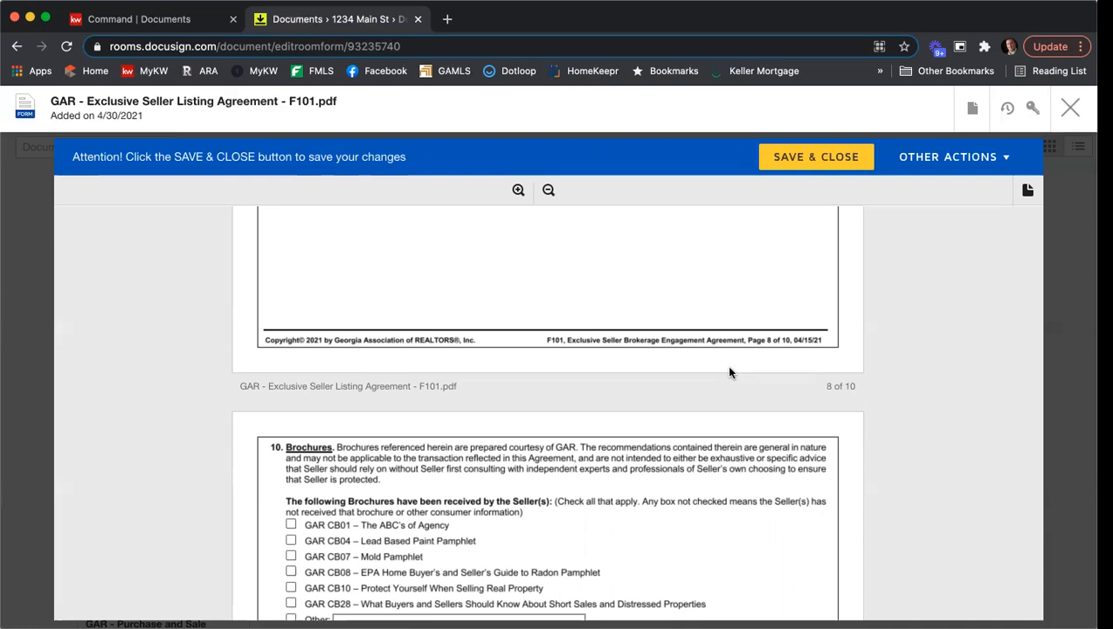
{"action": "scroll", "coordinate": [729, 368], "scroll_direction": "down", "scroll_amount": 3}
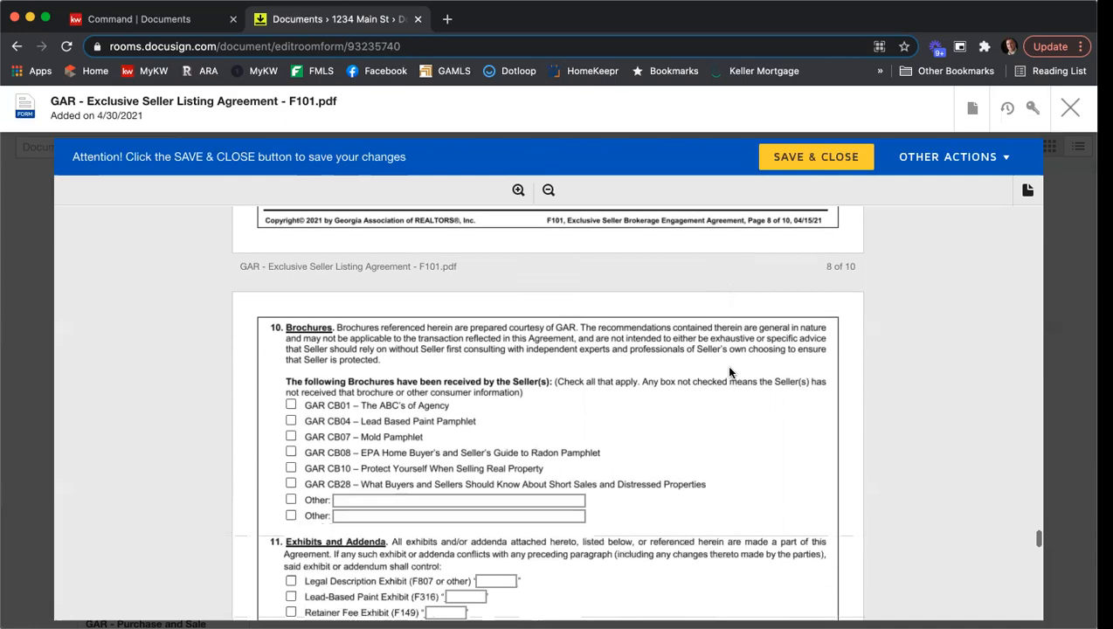
{"action": "scroll", "coordinate": [732, 379], "scroll_direction": "down", "scroll_amount": 2}
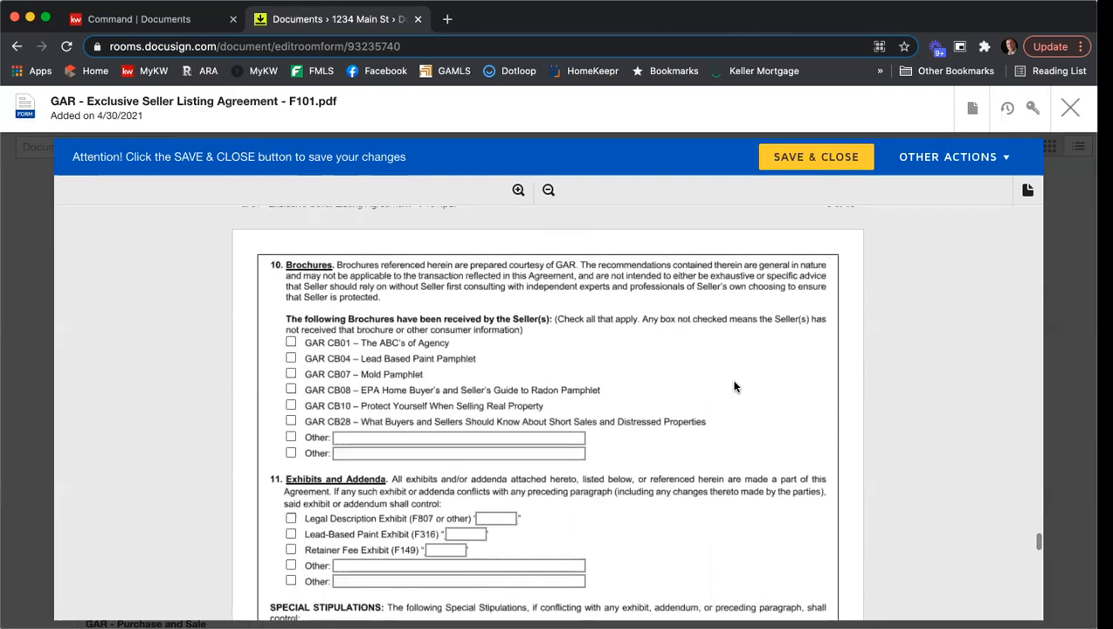
{"action": "left_click", "coordinate": [291, 342]}
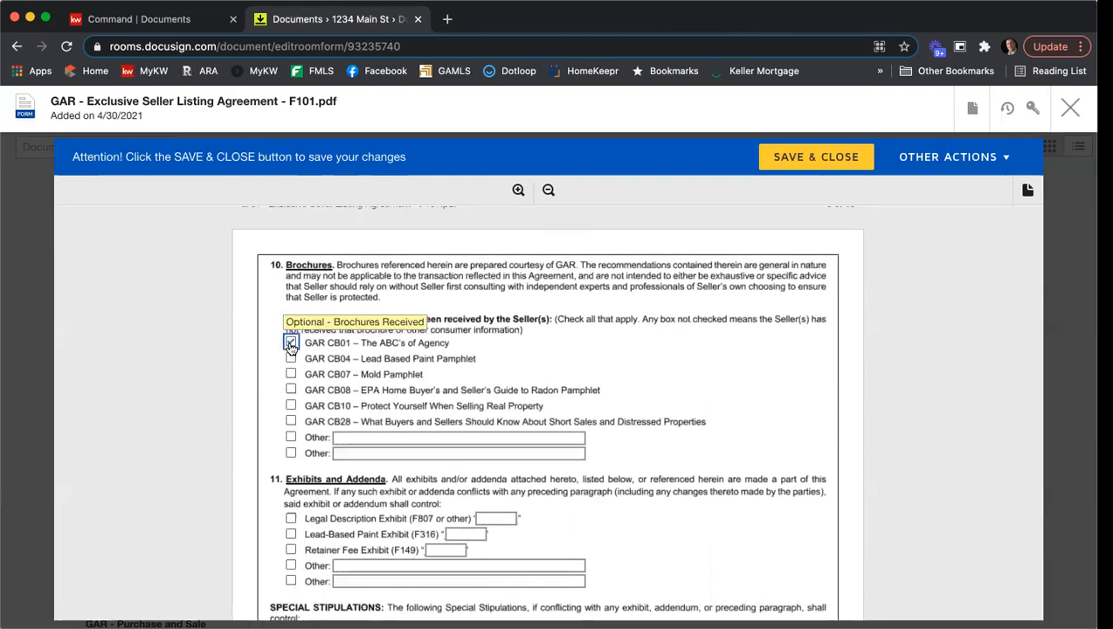
{"action": "left_click", "coordinate": [292, 359]}
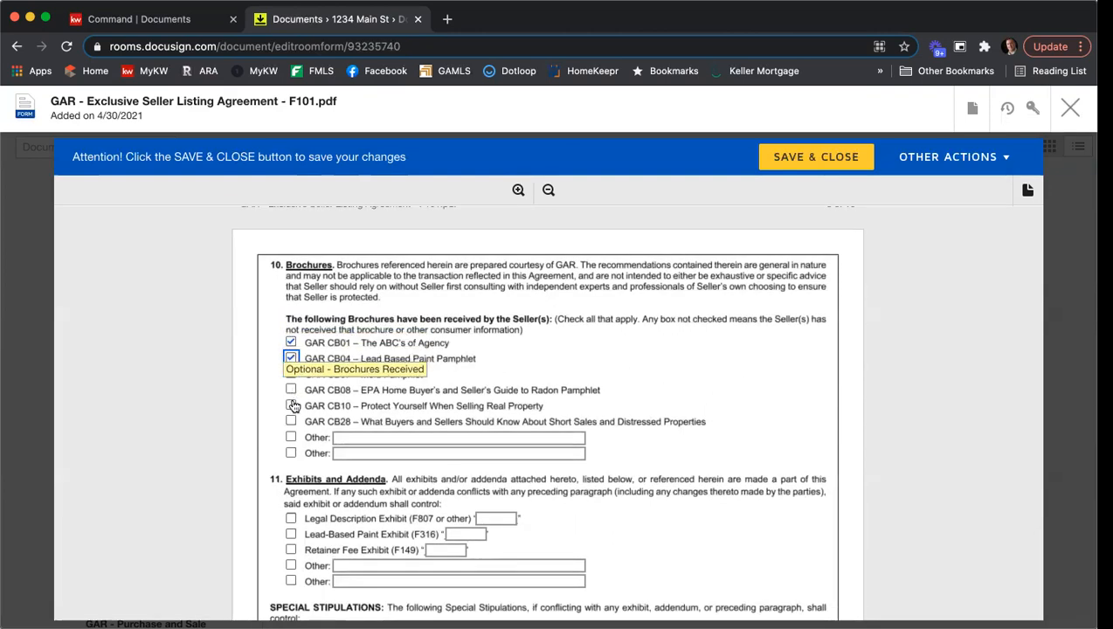
{"action": "left_click", "coordinate": [292, 388]}
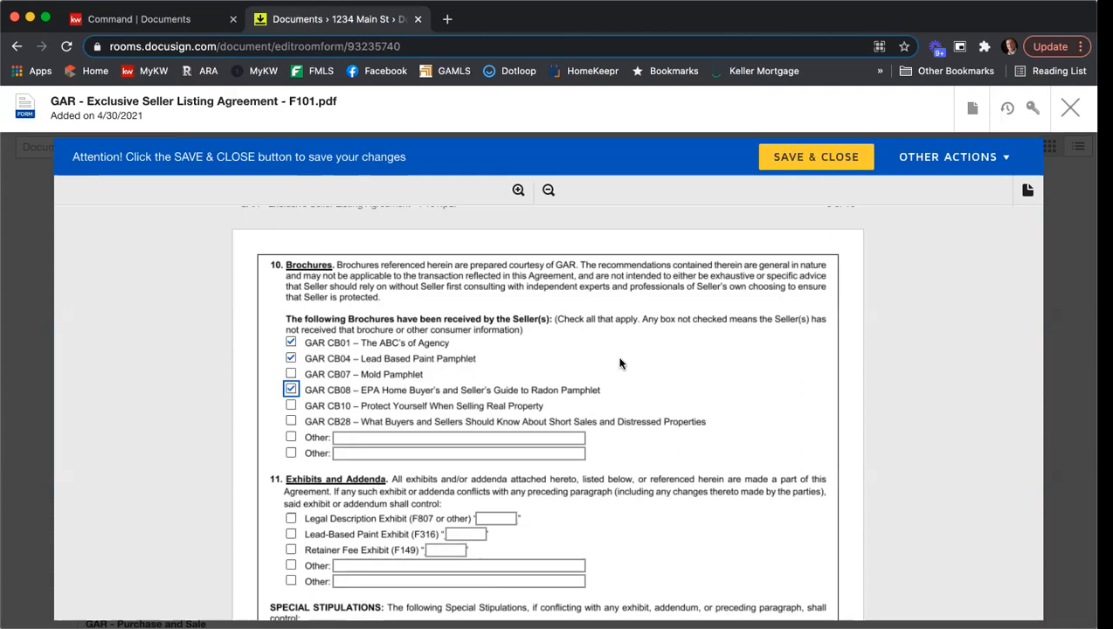
{"action": "scroll", "coordinate": [618, 356], "scroll_direction": "down", "scroll_amount": 2}
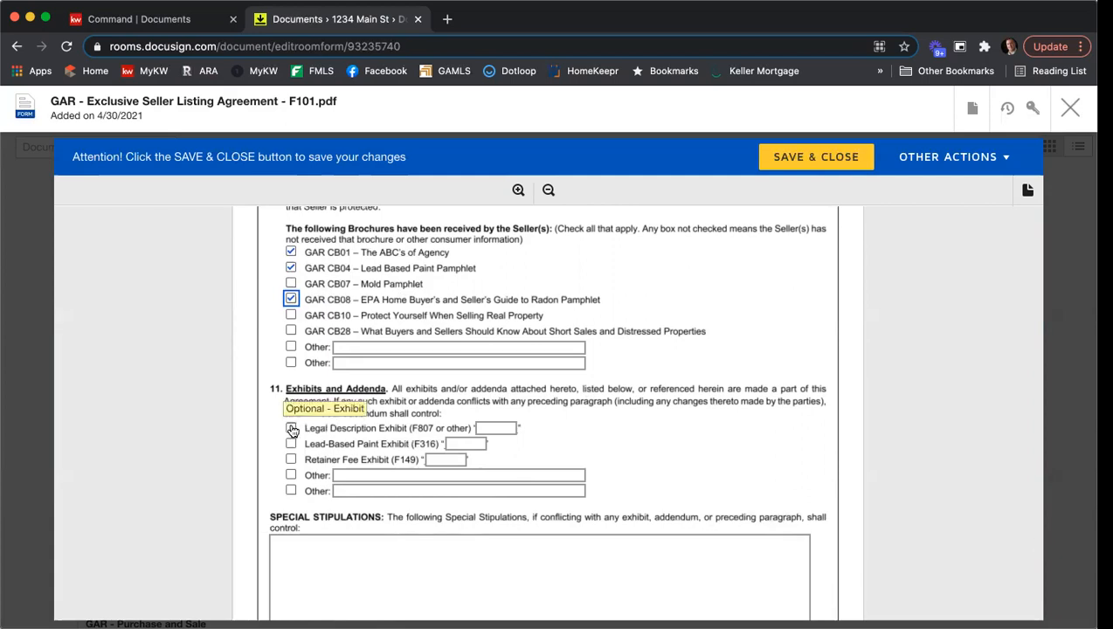
- Include the Legal Description Exhibit (F807 or other) in section 11 and label it exhibit A
{"action": "left_click", "coordinate": [292, 429]}
{"action": "left_click", "coordinate": [497, 428]}
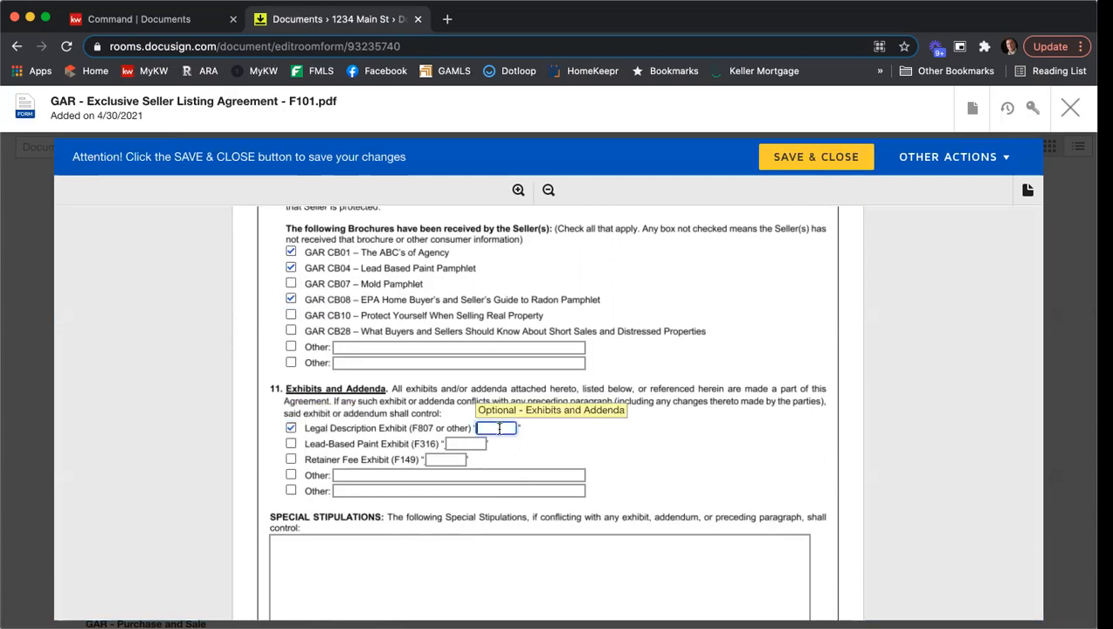
{"action": "type", "text": "A"}
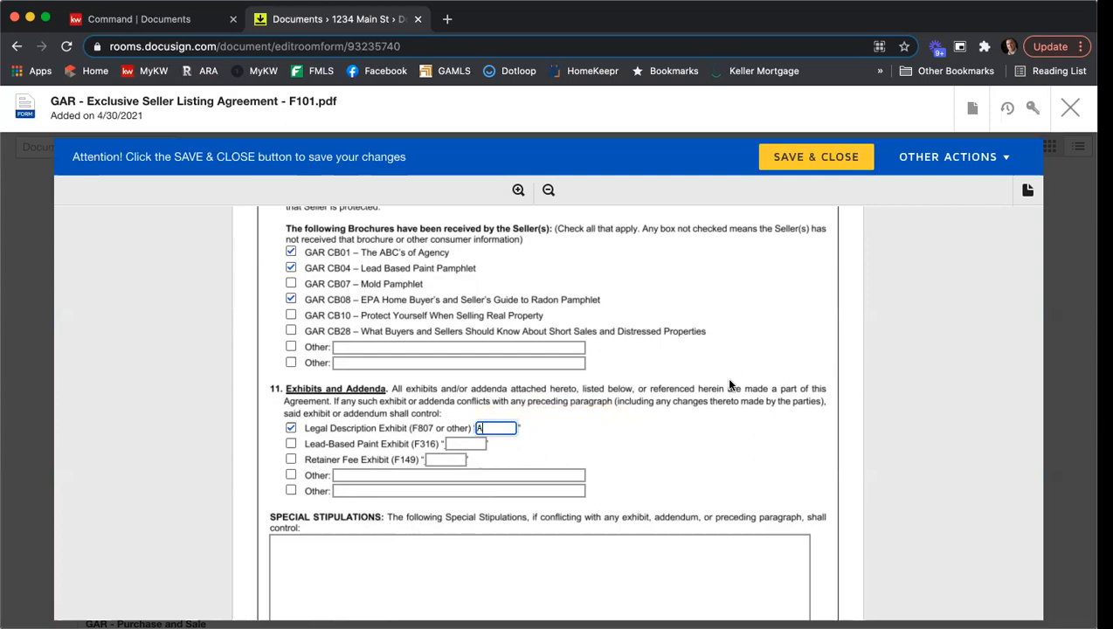
- Enter "You can start typing your special stipulation here." as the first line of the Special Stipulations
{"action": "scroll", "coordinate": [863, 380], "scroll_direction": "down", "scroll_amount": 5}
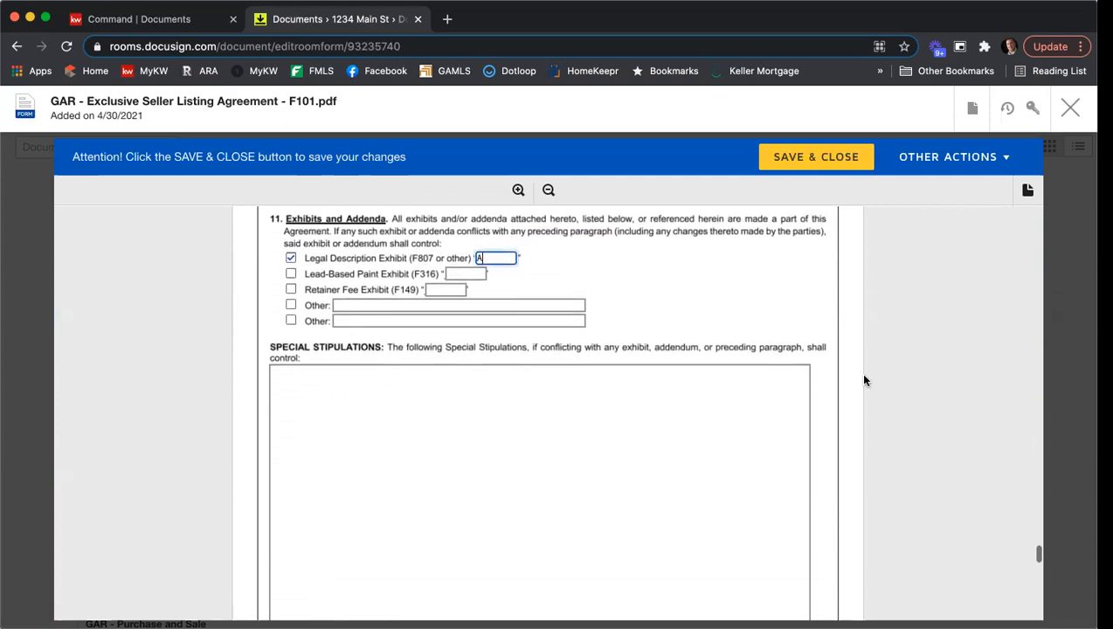
{"action": "left_click", "coordinate": [549, 373]}
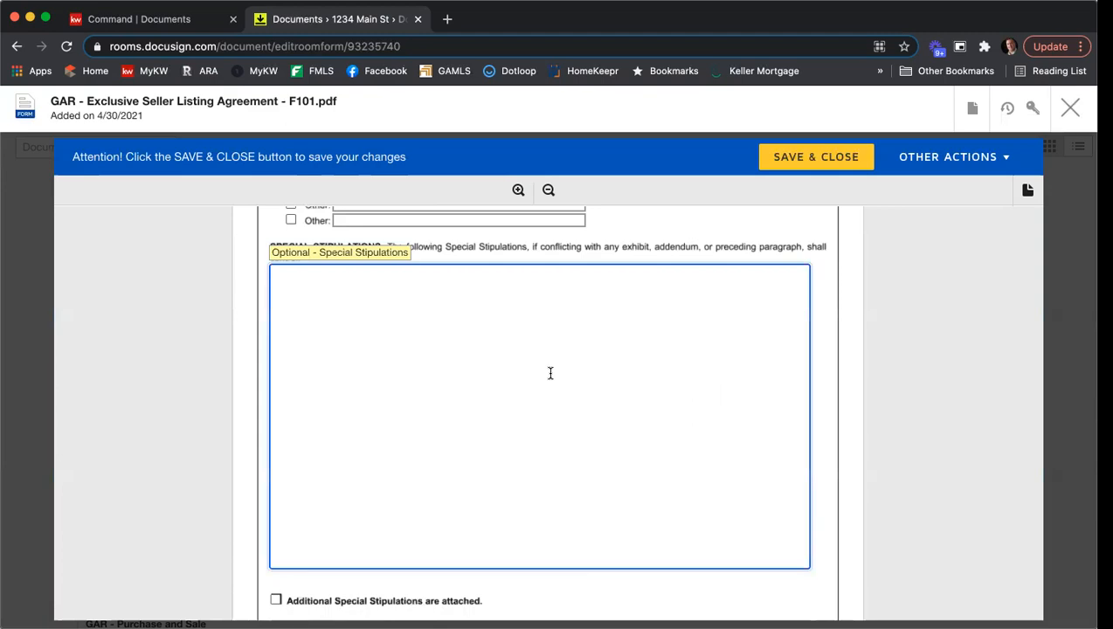
{"action": "type", "text": "You can start ty"}
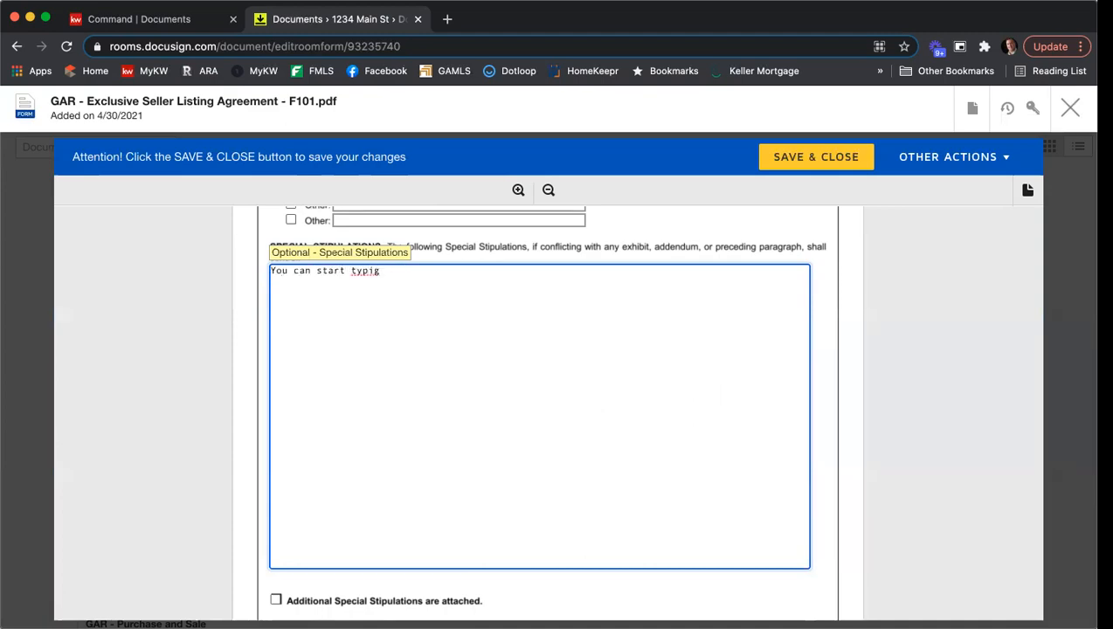
{"action": "type", "text": "ng your speciall s"}
{"action": "key", "text": "BackSpace"}
{"action": "key", "text": "BackSpace"}
{"action": "key", "text": "BackSpace"}
{"action": "type", "text": "stipulation here."}
- Add the lines "Add more.", "Even more." and "Lots of stipulations." to the Special Stipulations, separated by blank lines
{"action": "key", "text": "Return"}
{"action": "key", "text": "Return"}
{"action": "type", "text": "M"}
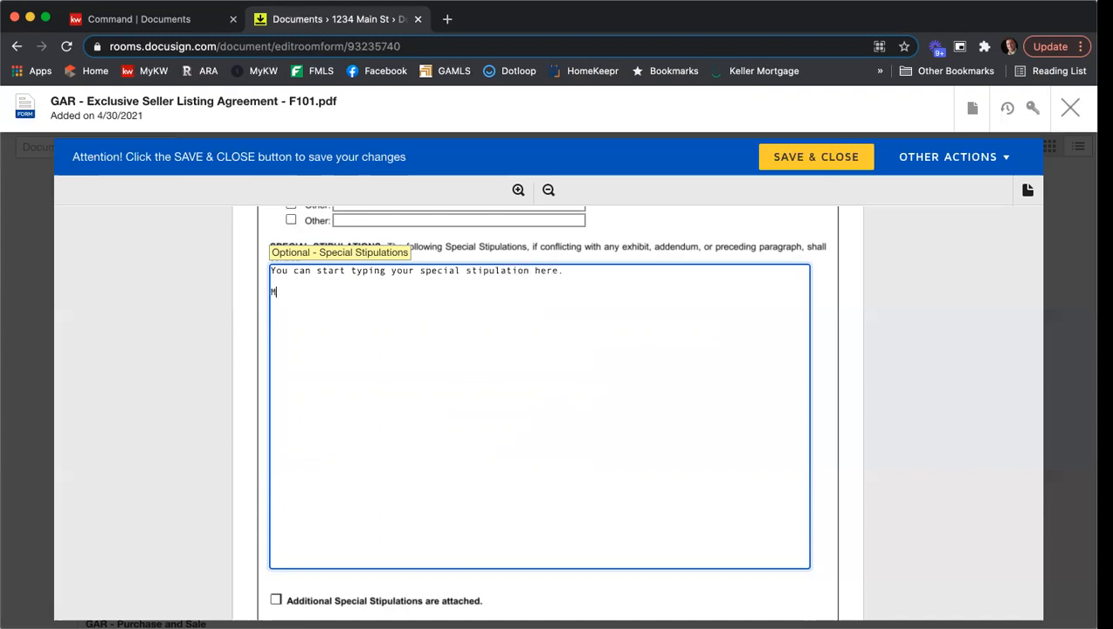
{"action": "type", "text": "dd more."}
{"action": "key", "text": "Return"}
{"action": "key", "text": "Return"}
{"action": "type", "text": "Even more."}
{"action": "key", "text": "Return"}
{"action": "key", "text": "Return"}
{"action": "type", "text": "Lots of stipulations."}
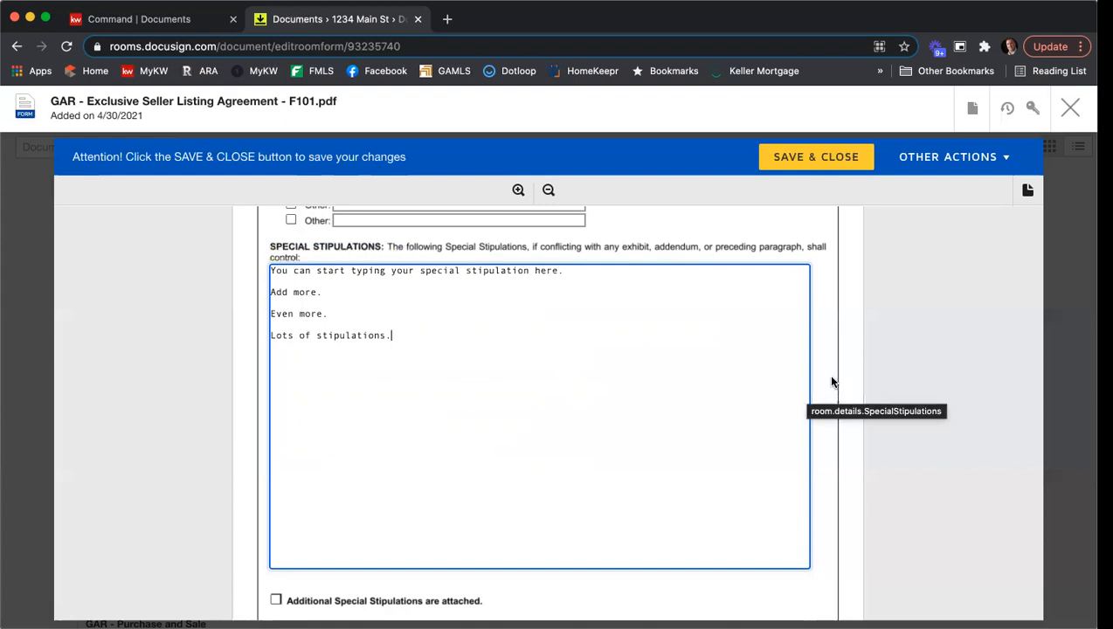
- Enter the MLS office code KWFA01 and the brokerage firm's license number in the broker contact information on page 10
{"action": "scroll", "coordinate": [831, 382], "scroll_direction": "down", "scroll_amount": 1}
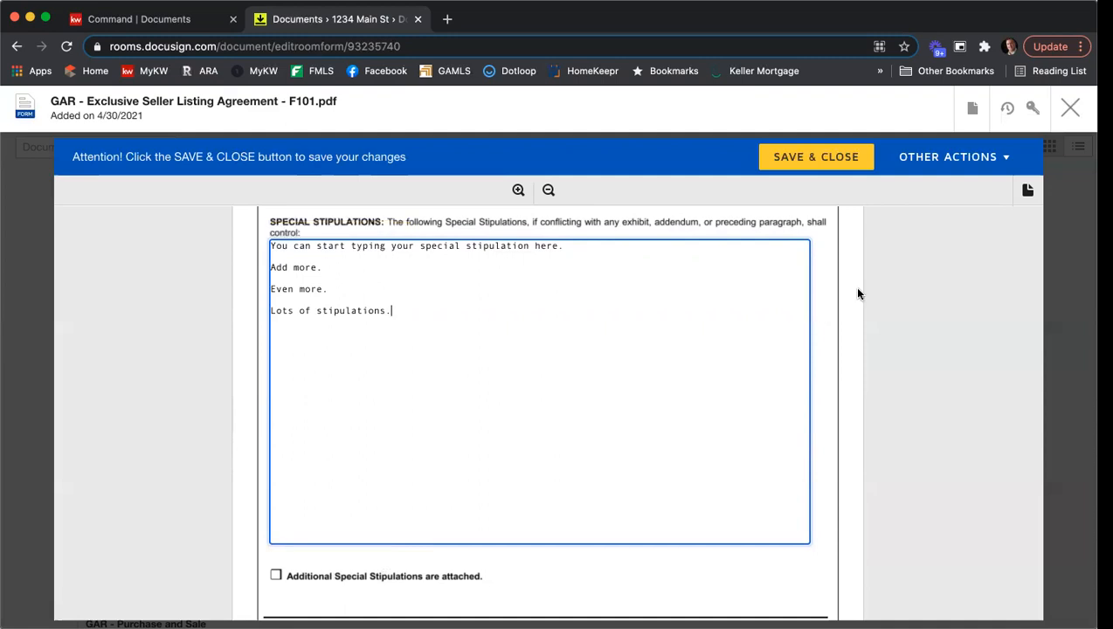
{"action": "scroll", "coordinate": [853, 289], "scroll_direction": "down", "scroll_amount": 3}
{"action": "scroll", "coordinate": [848, 283], "scroll_direction": "down", "scroll_amount": 8}
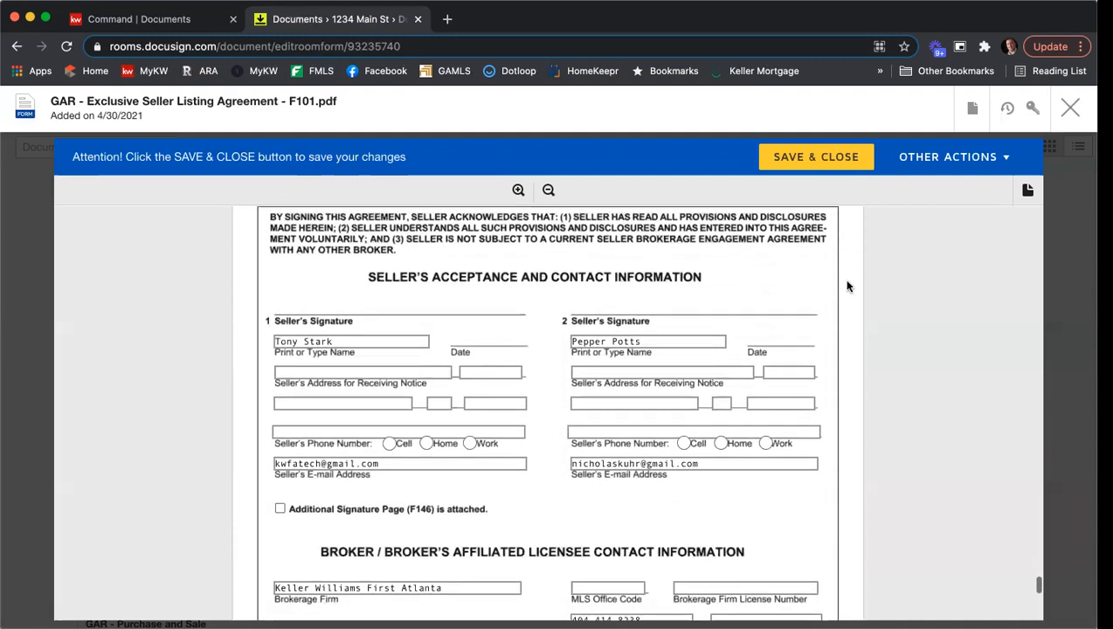
{"action": "scroll", "coordinate": [847, 282], "scroll_direction": "down", "scroll_amount": 1}
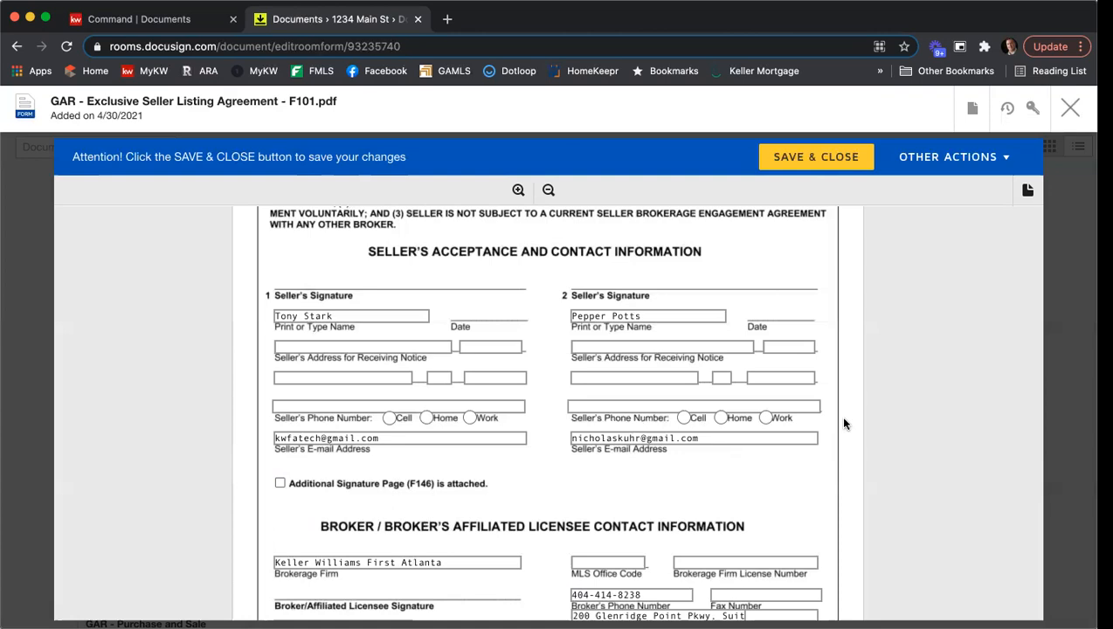
{"action": "scroll", "coordinate": [844, 424], "scroll_direction": "down", "scroll_amount": 3}
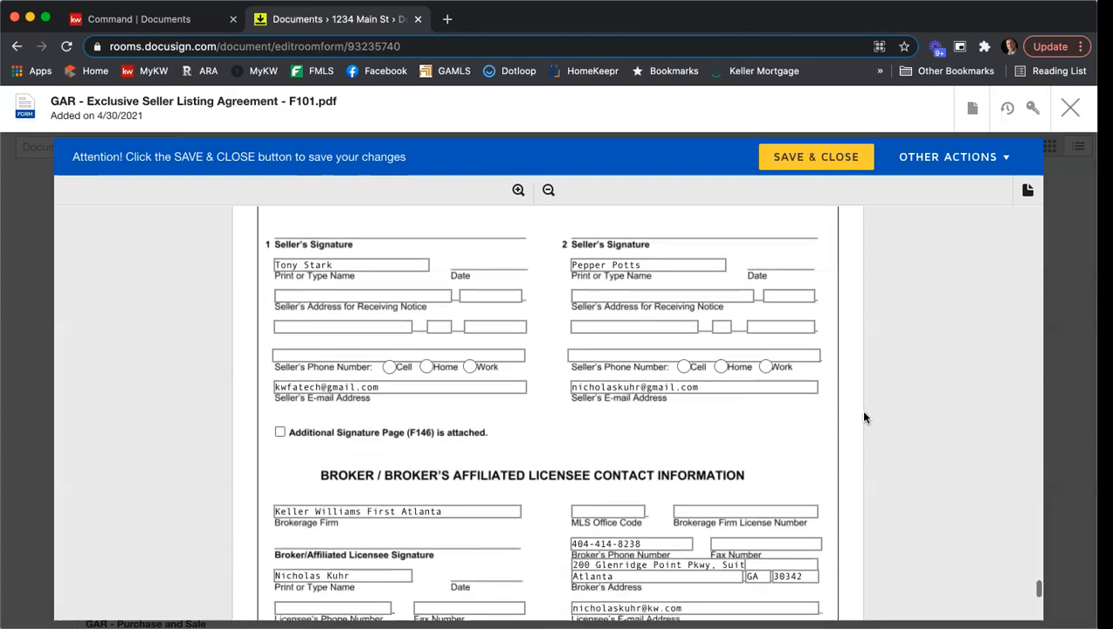
{"action": "scroll", "coordinate": [865, 426], "scroll_direction": "down", "scroll_amount": 2}
{"action": "left_click", "coordinate": [589, 372]}
{"action": "type", "text": "KW"}
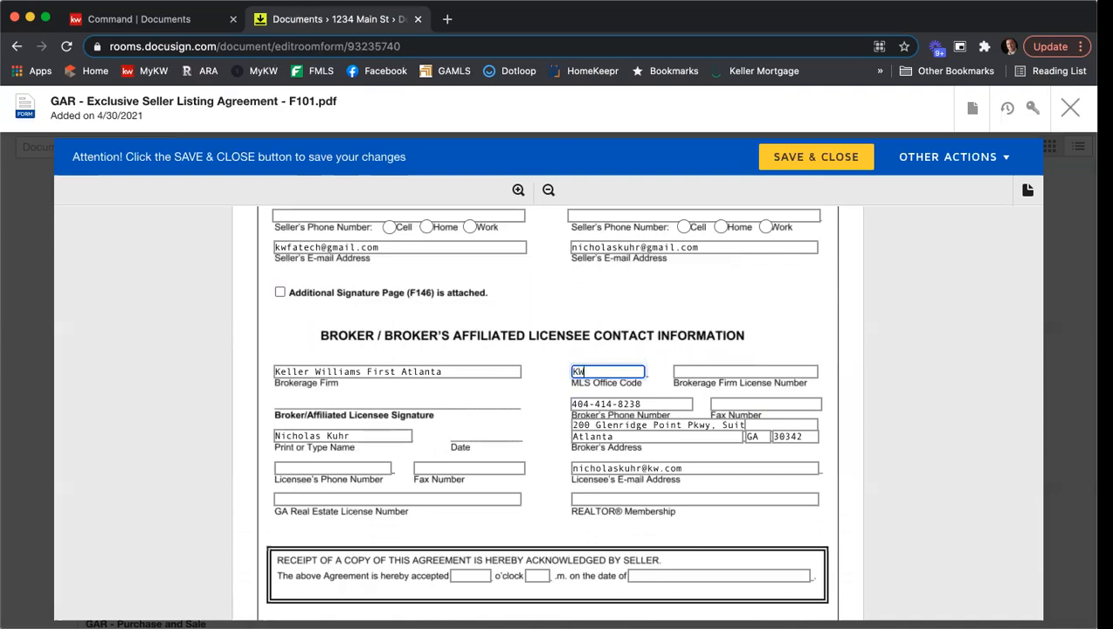
{"action": "type", "text": "FA01"}
{"action": "key", "text": "Tab"}
{"action": "type", "text": "H-3331"}
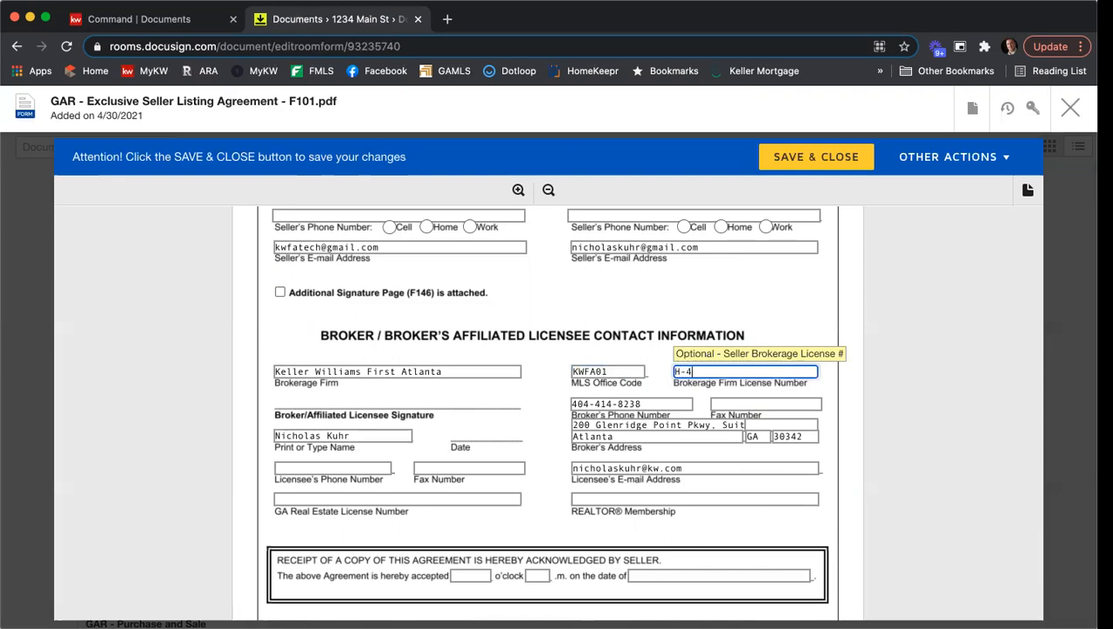
{"action": "type", "text": "3"}
- Fill in the broker's fax number and the licensee's phone and fax numbers in the broker contact information
{"action": "left_click", "coordinate": [736, 404]}
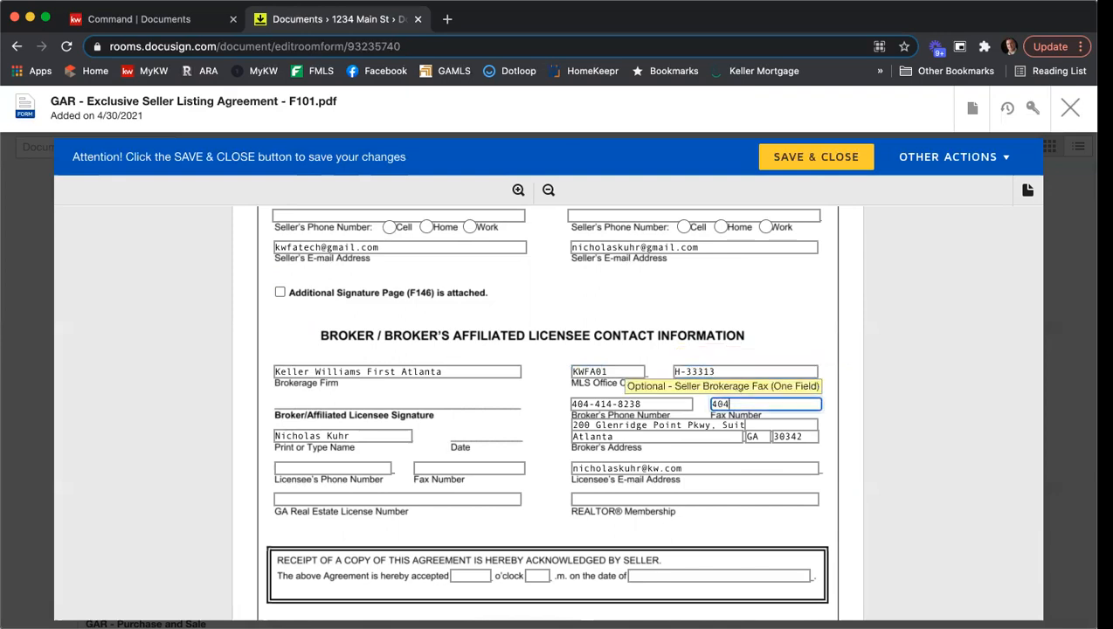
{"action": "left_click", "coordinate": [347, 467]}
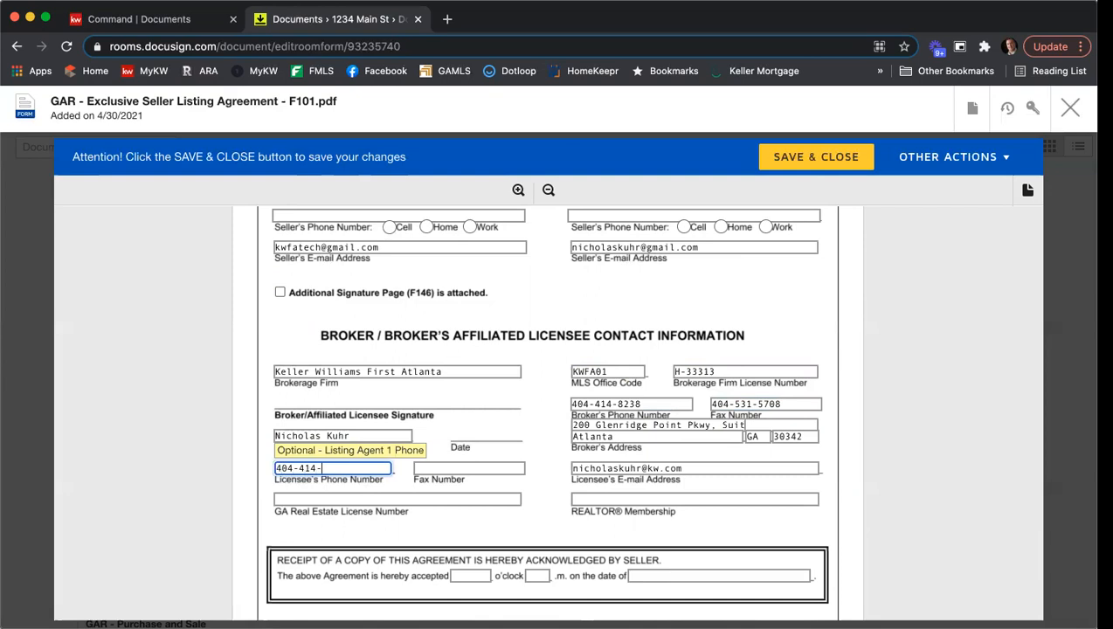
{"action": "key", "text": "Tab"}
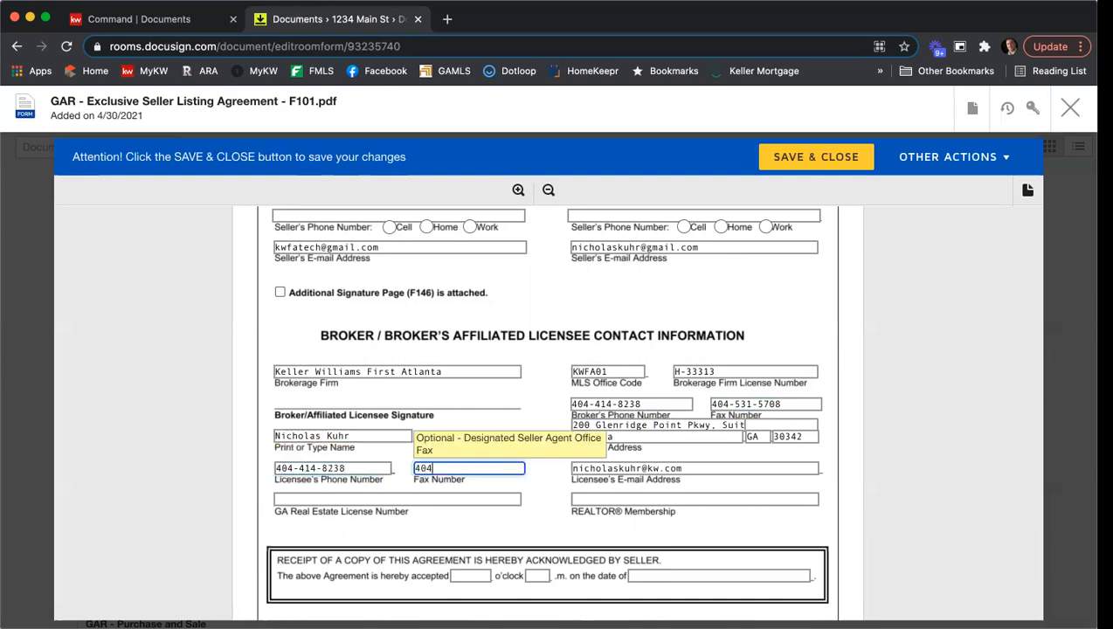
- Enter the licensee's GA real estate license number and set the REALTOR membership to ARA
{"action": "key", "text": "Tab"}
{"action": "type", "text": "3"}
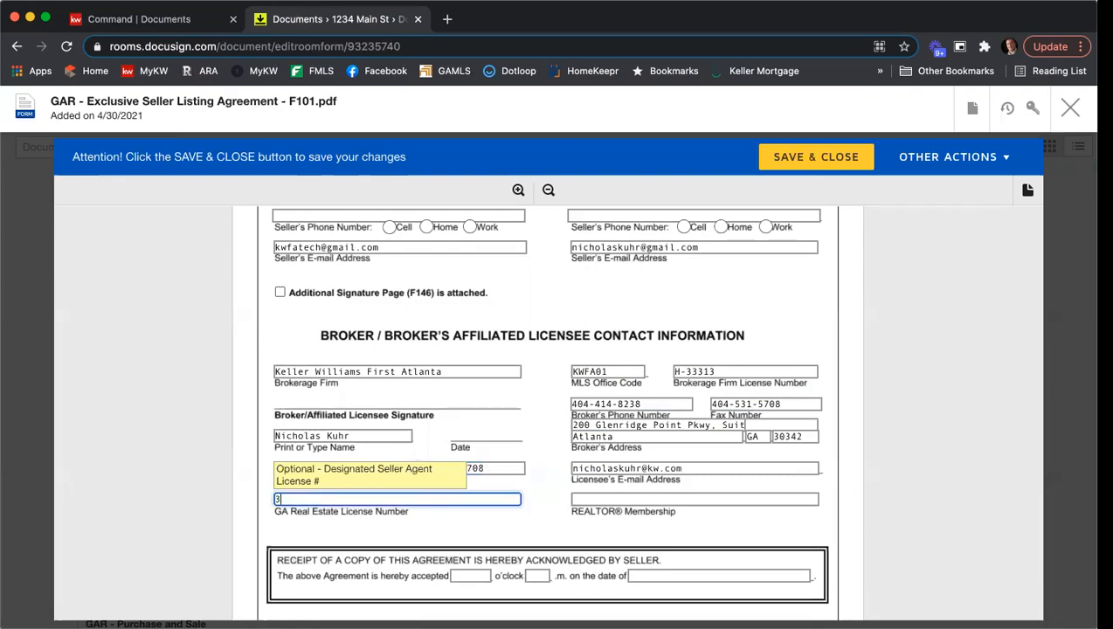
{"action": "type", "text": "79844"}
{"action": "key", "text": "Tab"}
{"action": "type", "text": "ARA"}
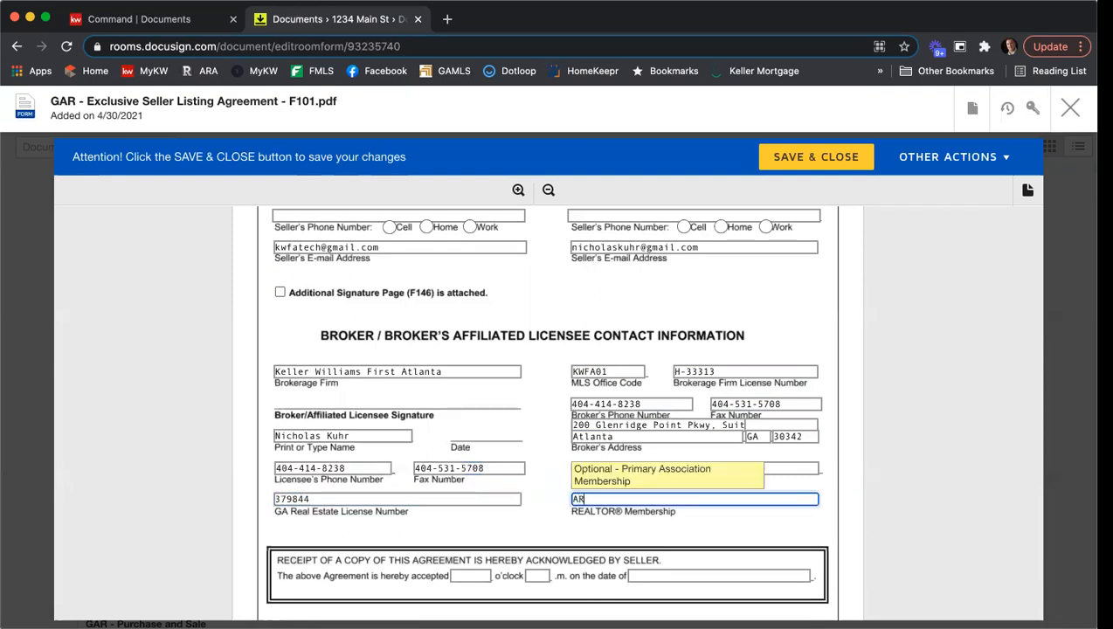
{"action": "left_click", "coordinate": [938, 490]}
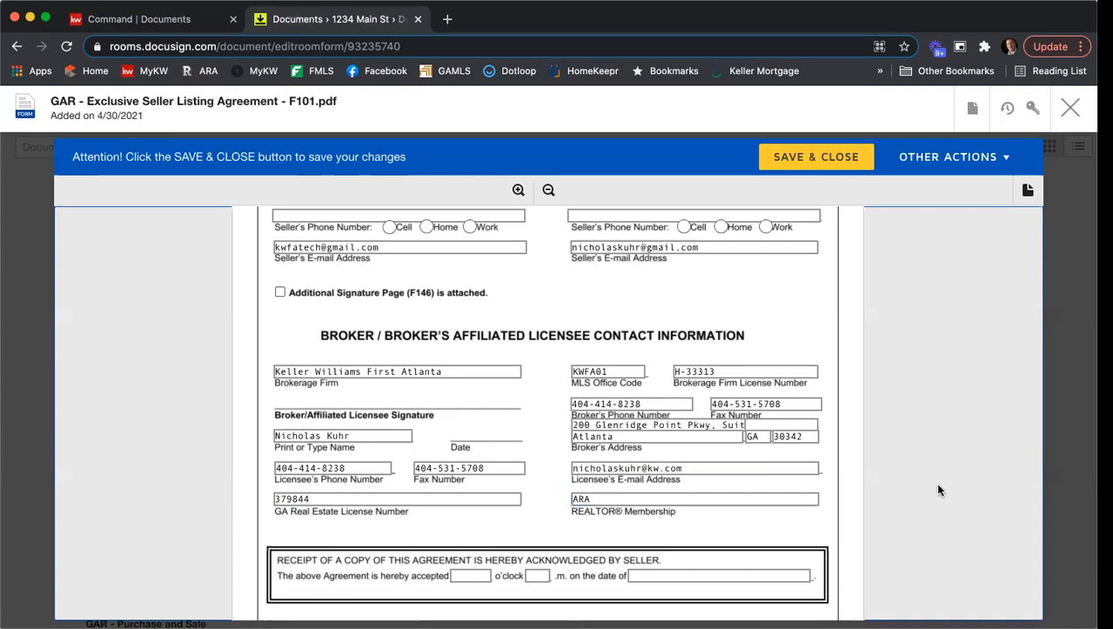
- Check the seller and broker signature sections on page 10, and save and close the Exclusive Seller Listing Agreement
{"action": "scroll", "coordinate": [914, 490], "scroll_direction": "up", "scroll_amount": 3}
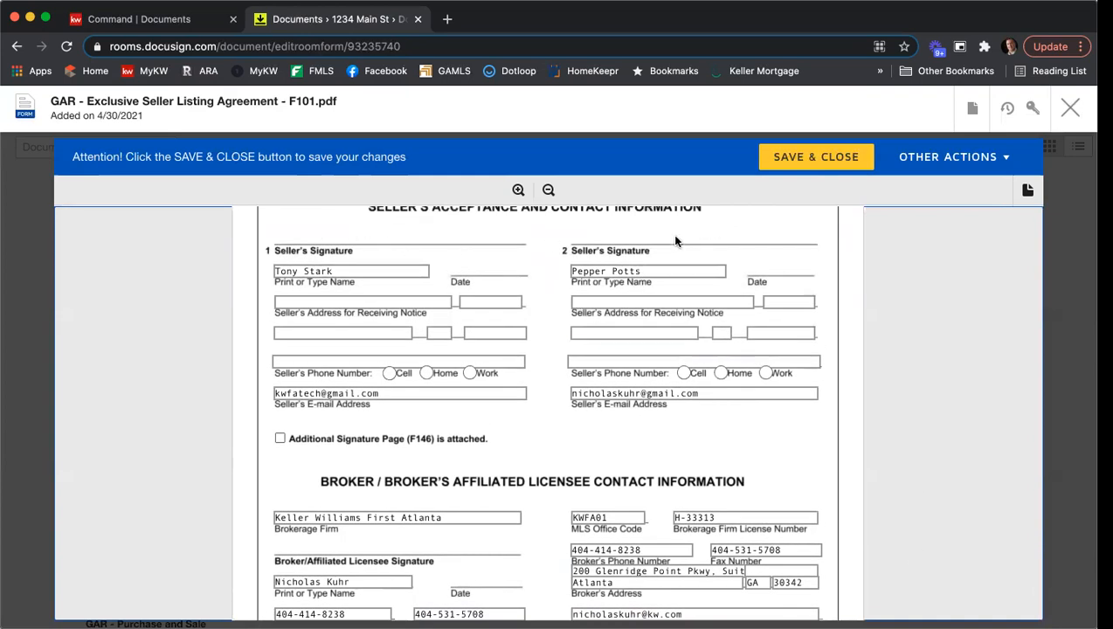
{"action": "scroll", "coordinate": [339, 232], "scroll_direction": "up", "scroll_amount": 1}
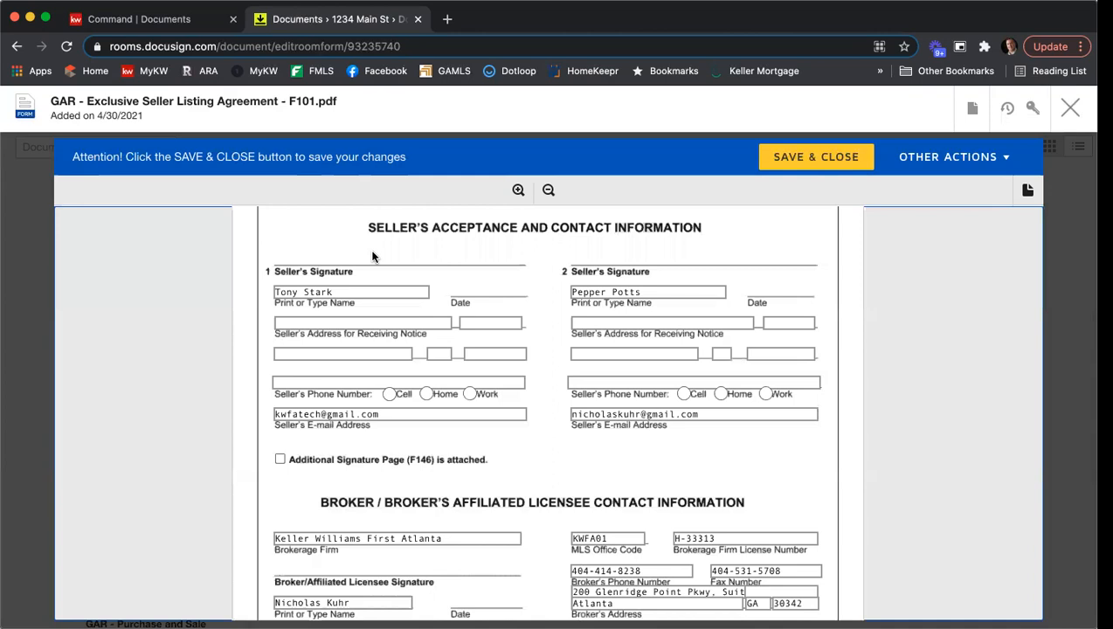
{"action": "scroll", "coordinate": [505, 282], "scroll_direction": "down", "scroll_amount": 5}
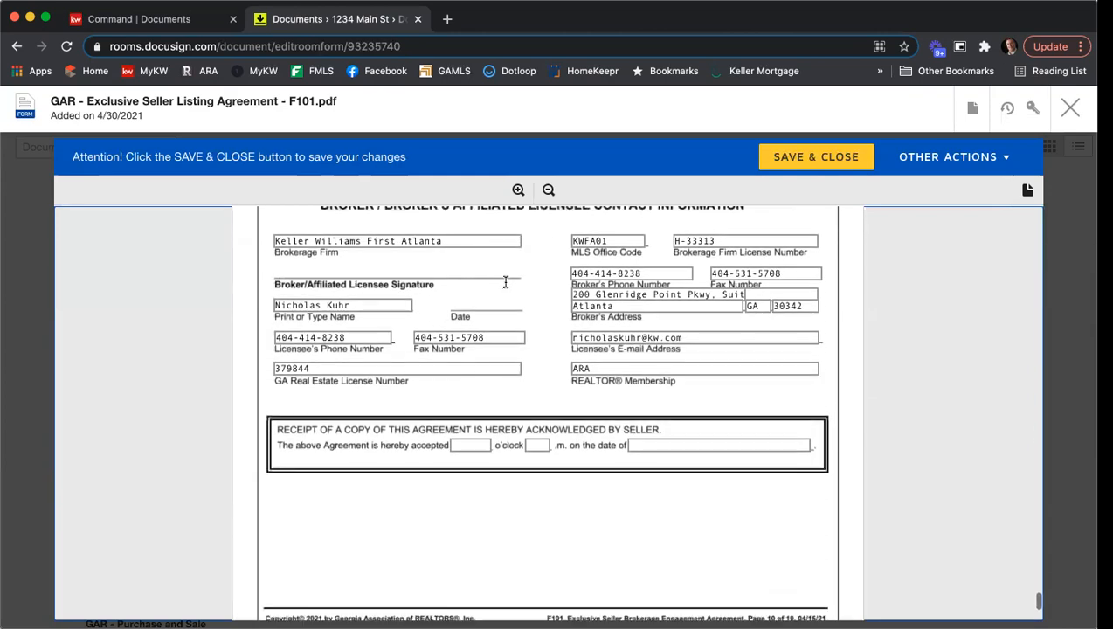
{"action": "scroll", "coordinate": [505, 281], "scroll_direction": "down", "scroll_amount": 3}
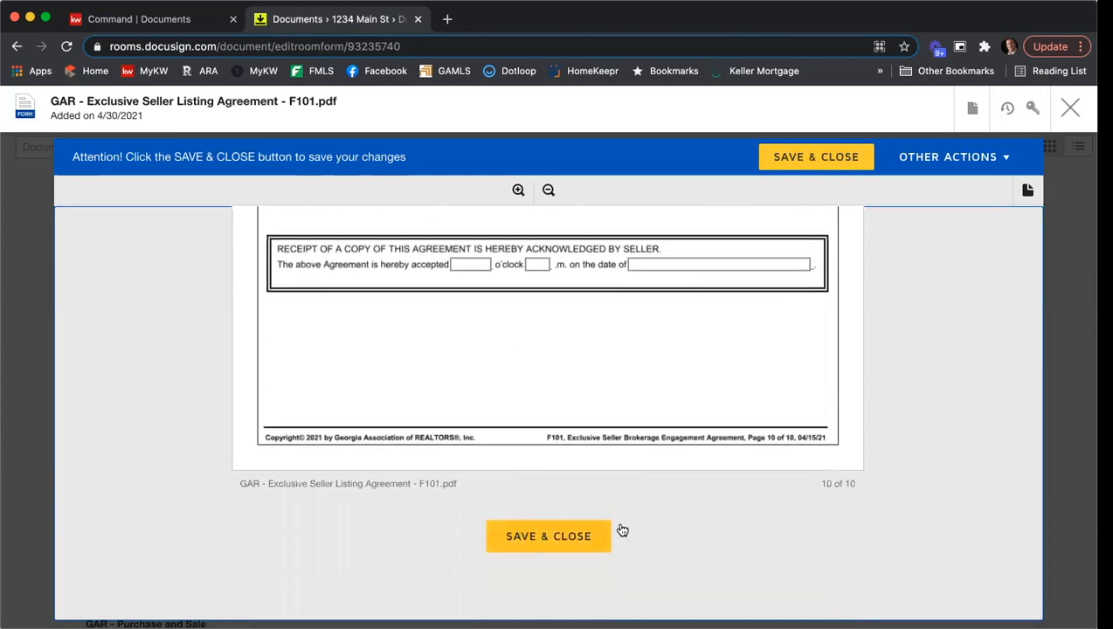
{"action": "left_click", "coordinate": [814, 157]}
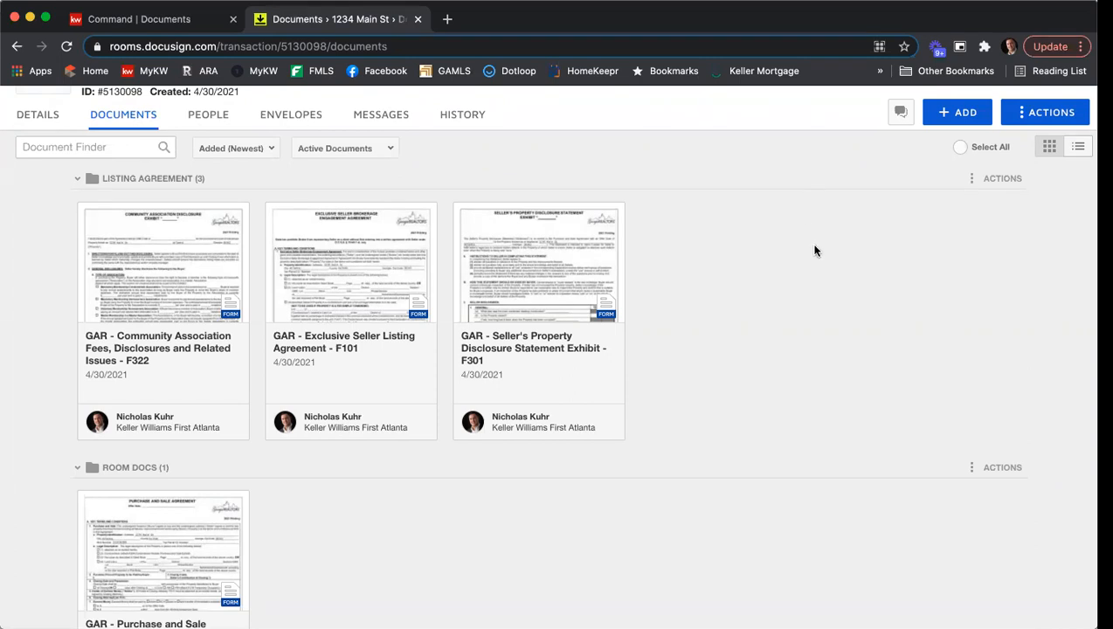
- Open the Seller's Property Disclosure Statement Exhibit F301 and examine the property details and seller disclosure questions on page 1
{"action": "left_click", "coordinate": [575, 269]}
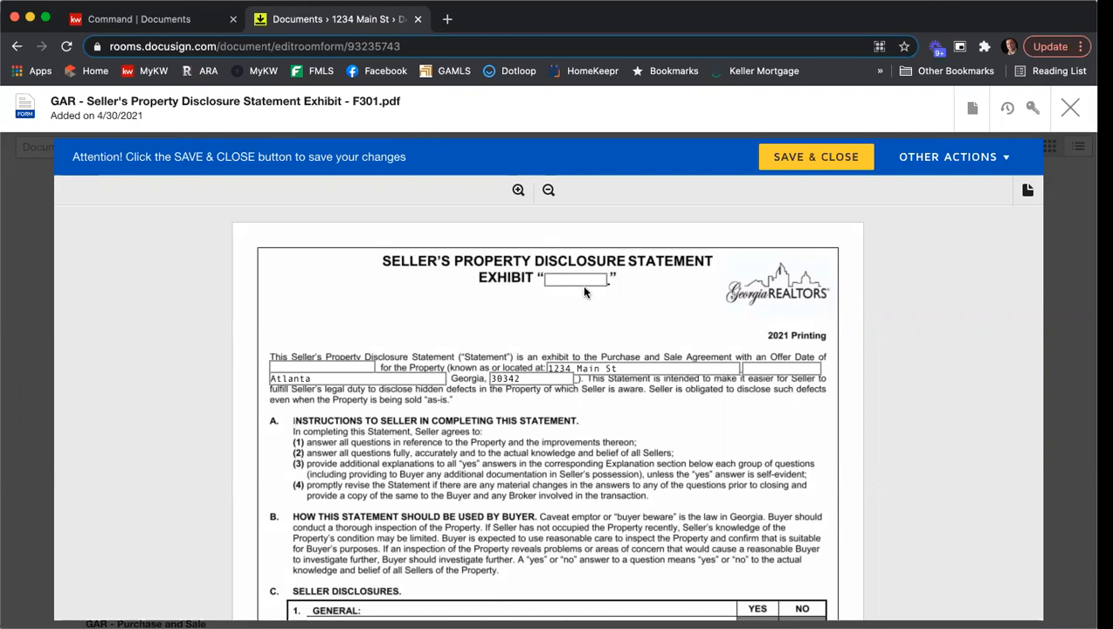
{"action": "scroll", "coordinate": [575, 279], "scroll_direction": "down", "scroll_amount": 1}
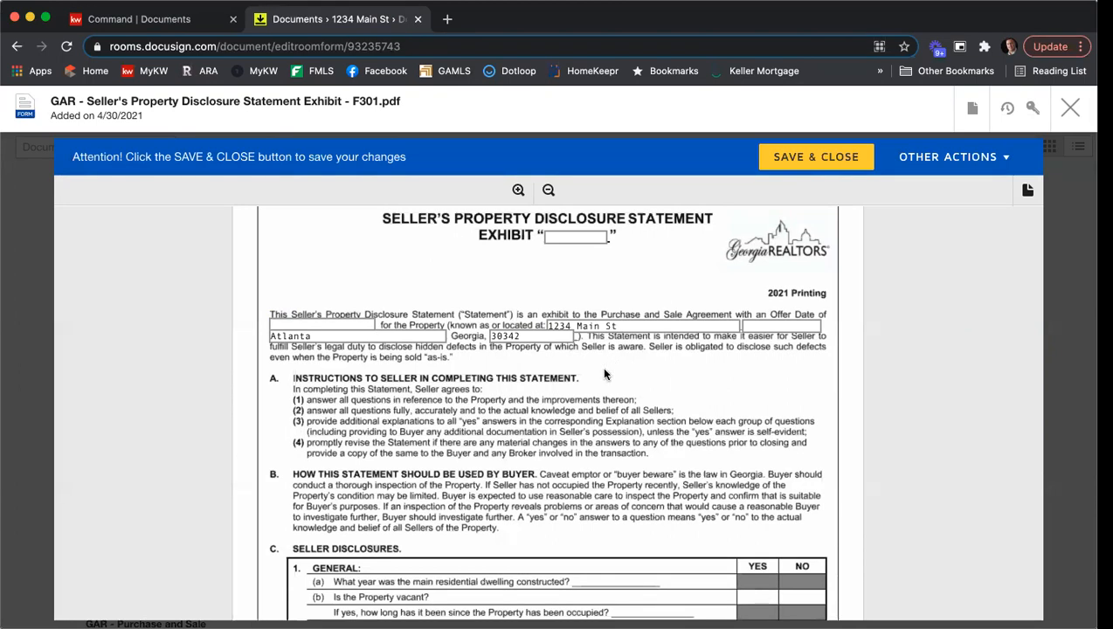
{"action": "scroll", "coordinate": [627, 354], "scroll_direction": "down", "scroll_amount": 4}
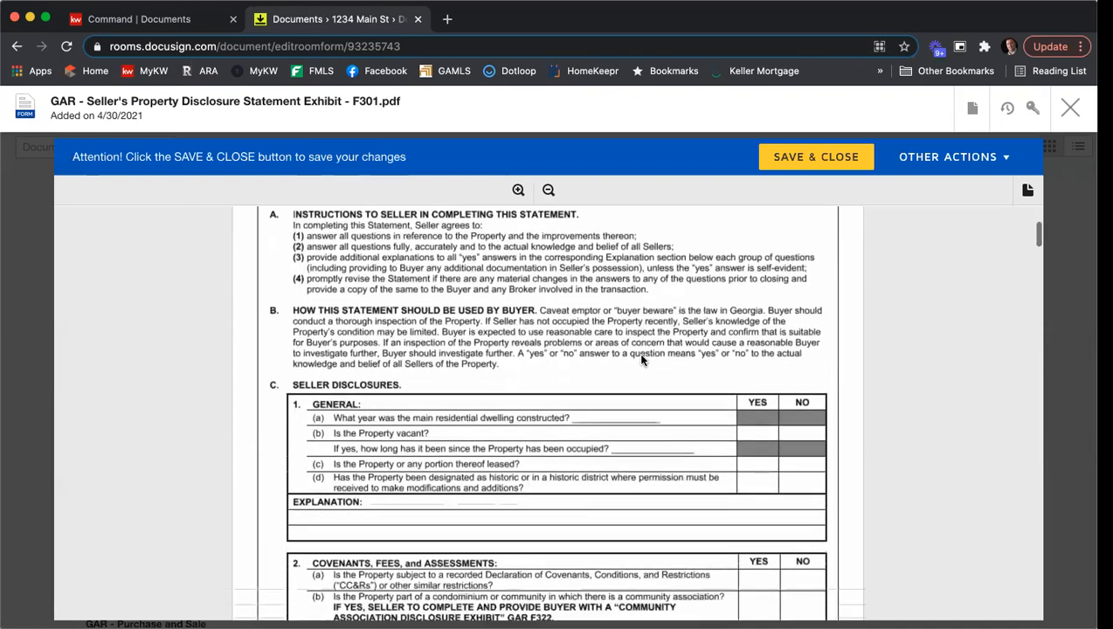
{"action": "scroll", "coordinate": [641, 359], "scroll_direction": "down", "scroll_amount": 1}
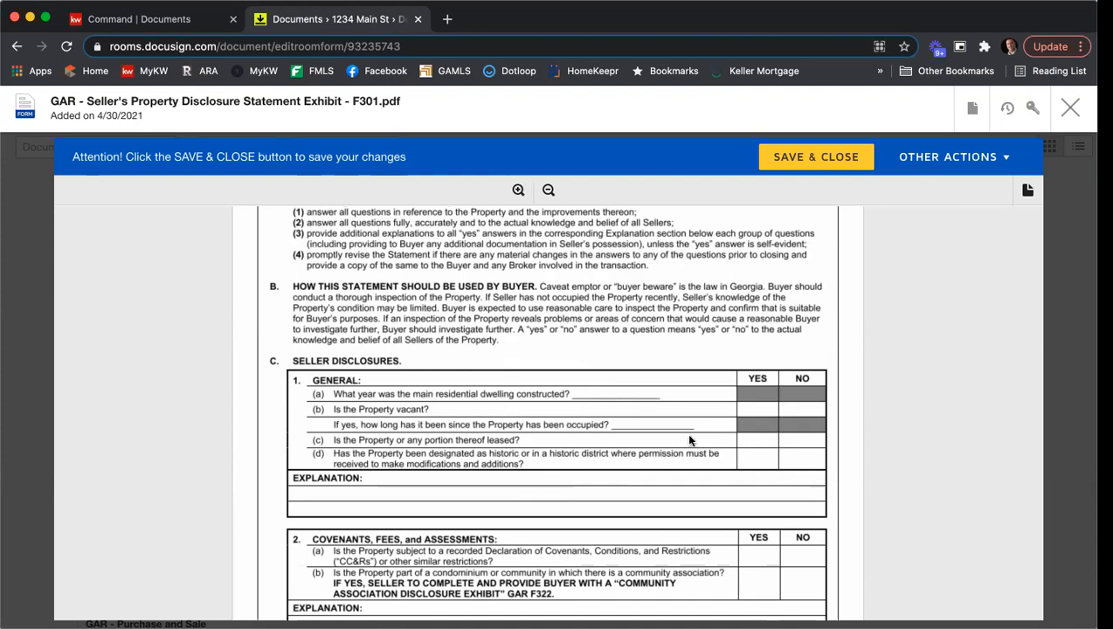
{"action": "scroll", "coordinate": [699, 436], "scroll_direction": "down", "scroll_amount": 5}
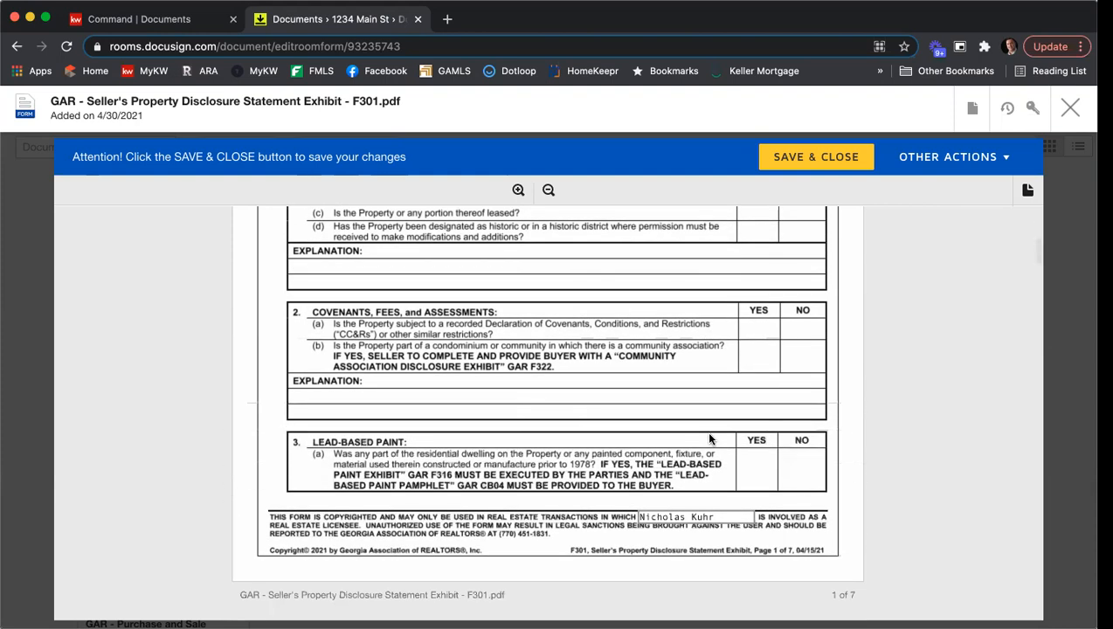
{"action": "scroll", "coordinate": [709, 439], "scroll_direction": "up", "scroll_amount": 4}
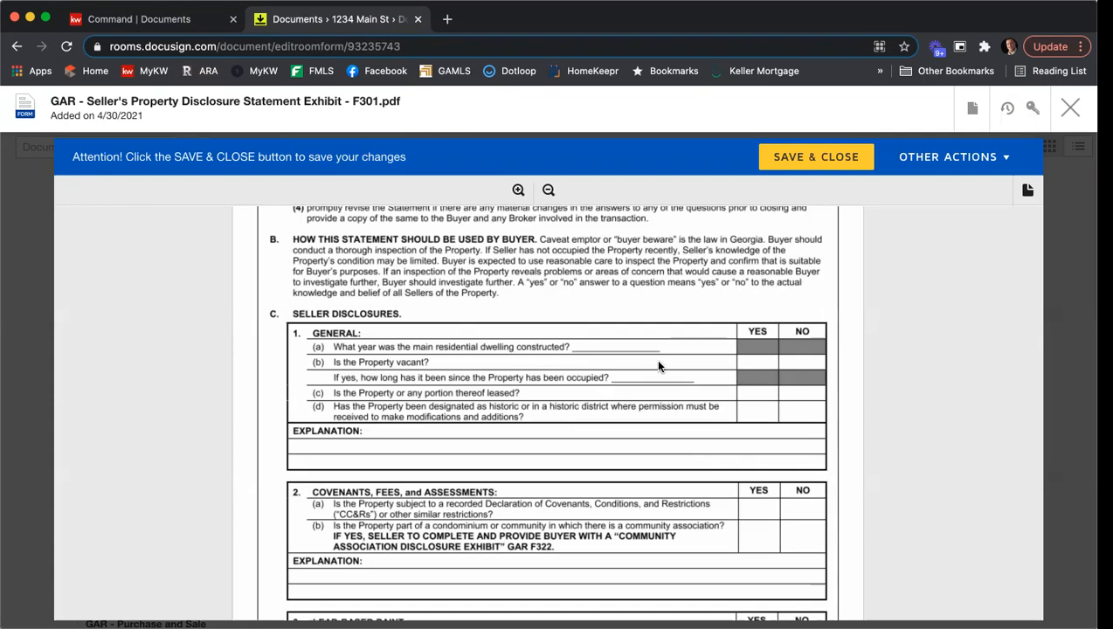
- Examine the remaining disclosure sections, fixtures checklist and signature page of the Seller's Property Disclosure Statement, and save and close it
{"action": "scroll", "coordinate": [657, 362], "scroll_direction": "down", "scroll_amount": 5}
{"action": "scroll", "coordinate": [661, 365], "scroll_direction": "down", "scroll_amount": 8}
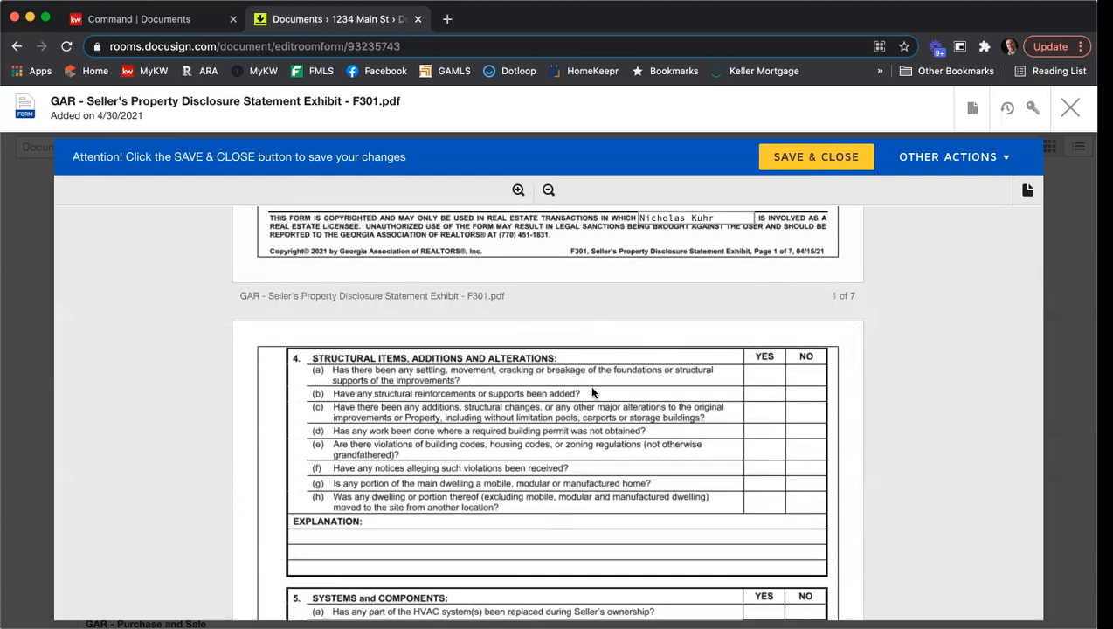
{"action": "scroll", "coordinate": [606, 397], "scroll_direction": "down", "scroll_amount": 7}
{"action": "scroll", "coordinate": [614, 398], "scroll_direction": "down", "scroll_amount": 18}
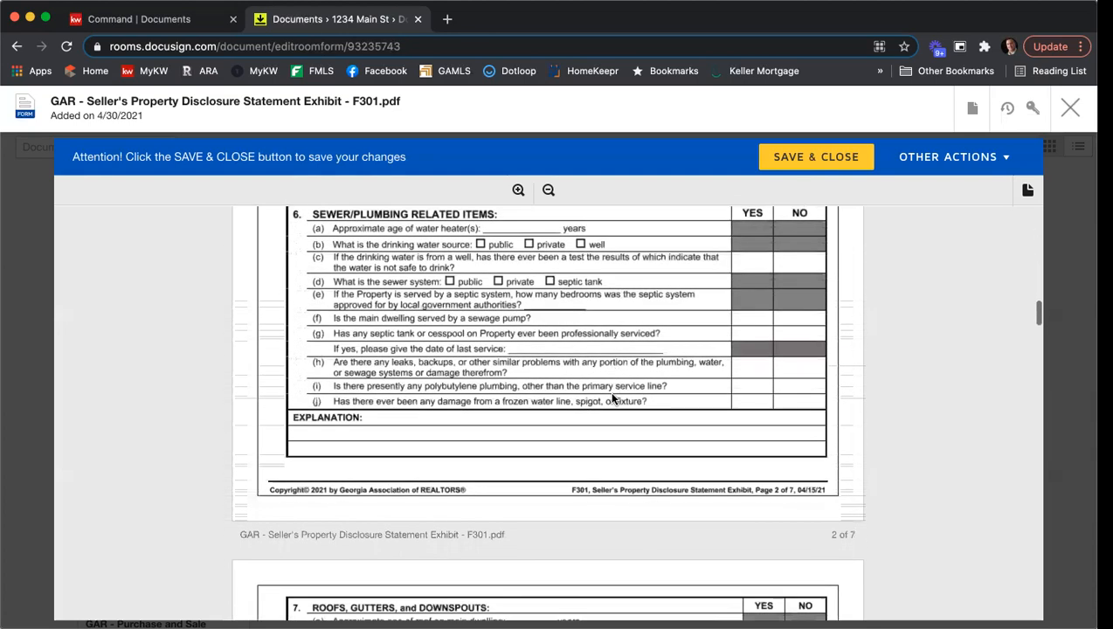
{"action": "scroll", "coordinate": [614, 398], "scroll_direction": "down", "scroll_amount": 20}
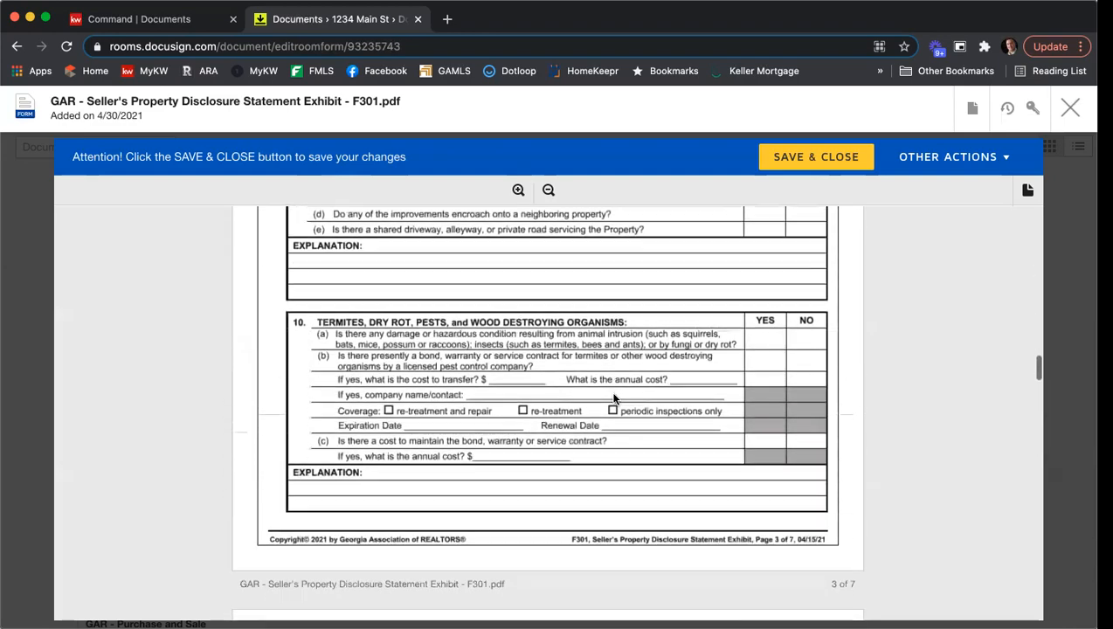
{"action": "scroll", "coordinate": [614, 398], "scroll_direction": "down", "scroll_amount": 20}
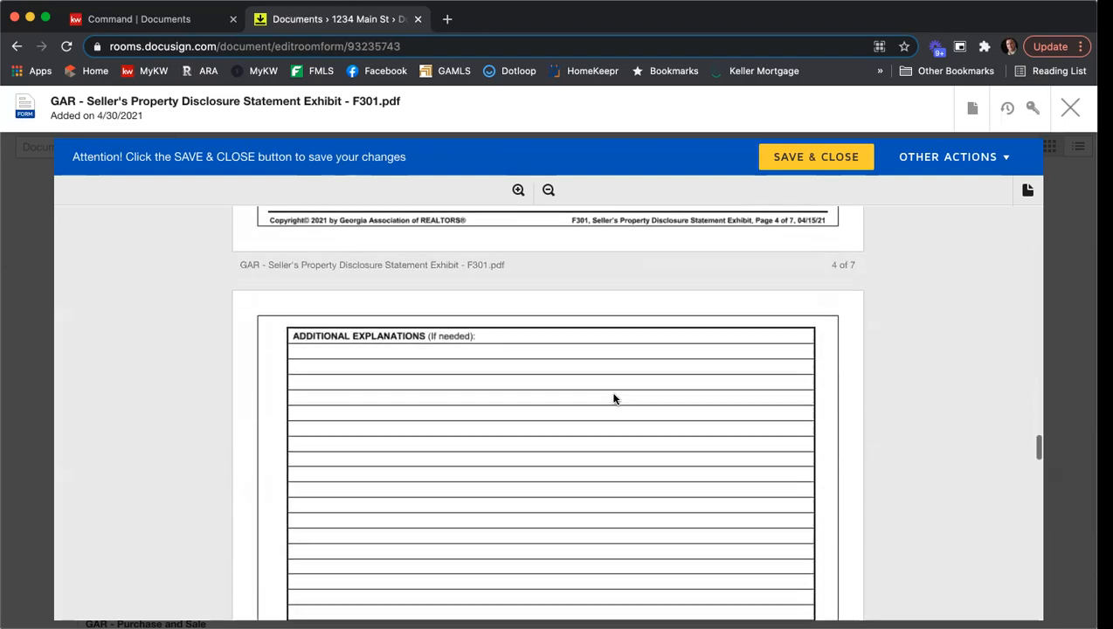
{"action": "scroll", "coordinate": [614, 398], "scroll_direction": "down", "scroll_amount": 20}
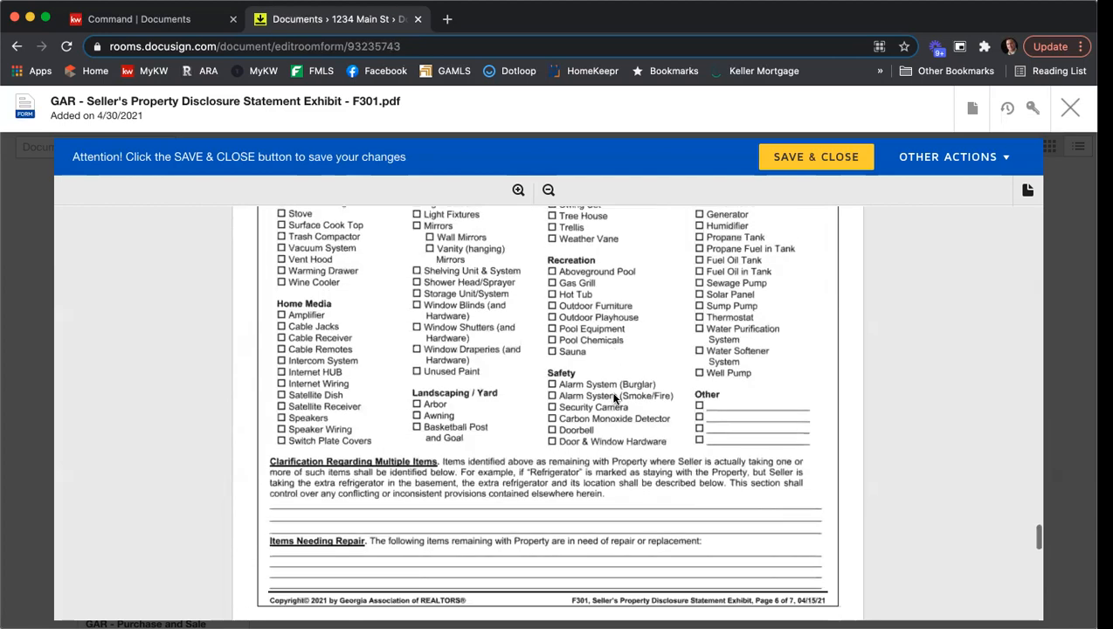
{"action": "scroll", "coordinate": [614, 399], "scroll_direction": "down", "scroll_amount": 1}
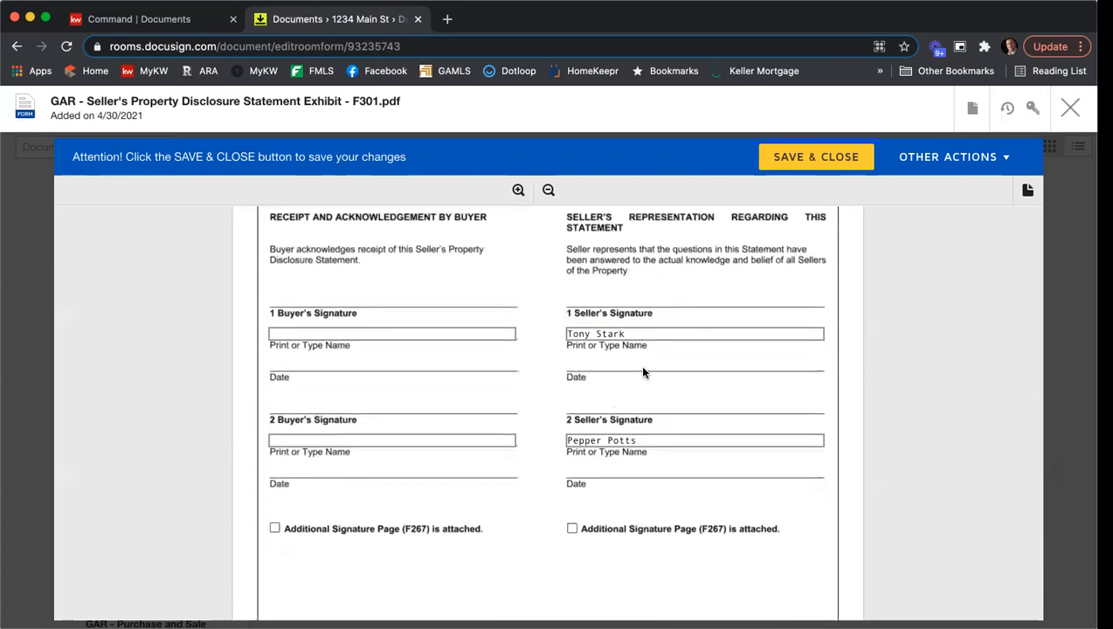
{"action": "scroll", "coordinate": [644, 373], "scroll_direction": "down", "scroll_amount": 4}
{"action": "scroll", "coordinate": [644, 373], "scroll_direction": "down", "scroll_amount": 8}
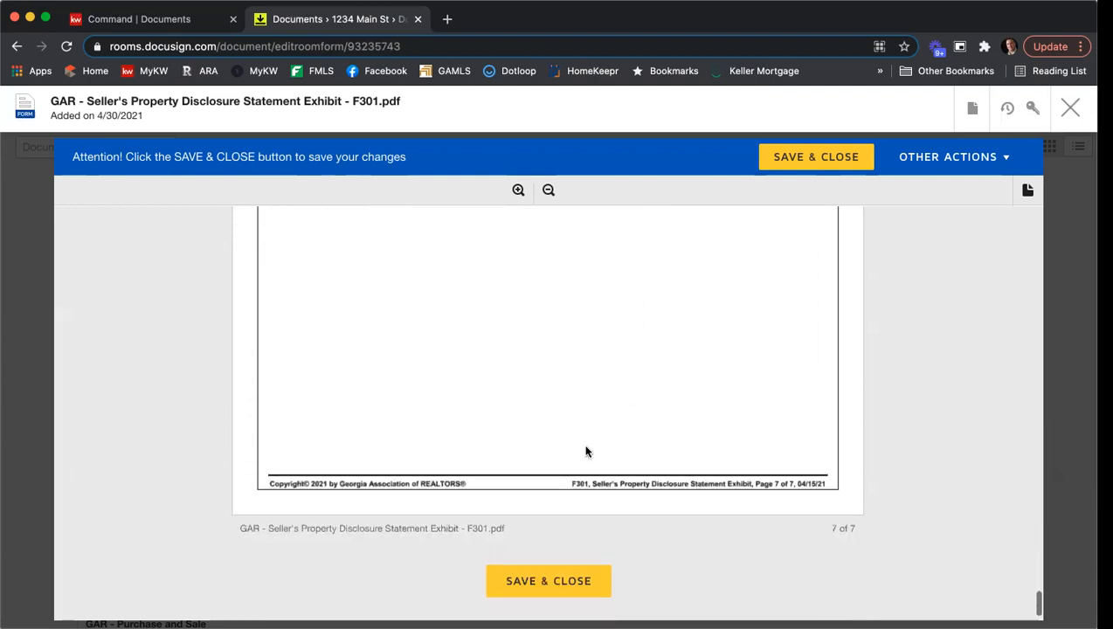
{"action": "left_click", "coordinate": [559, 588]}
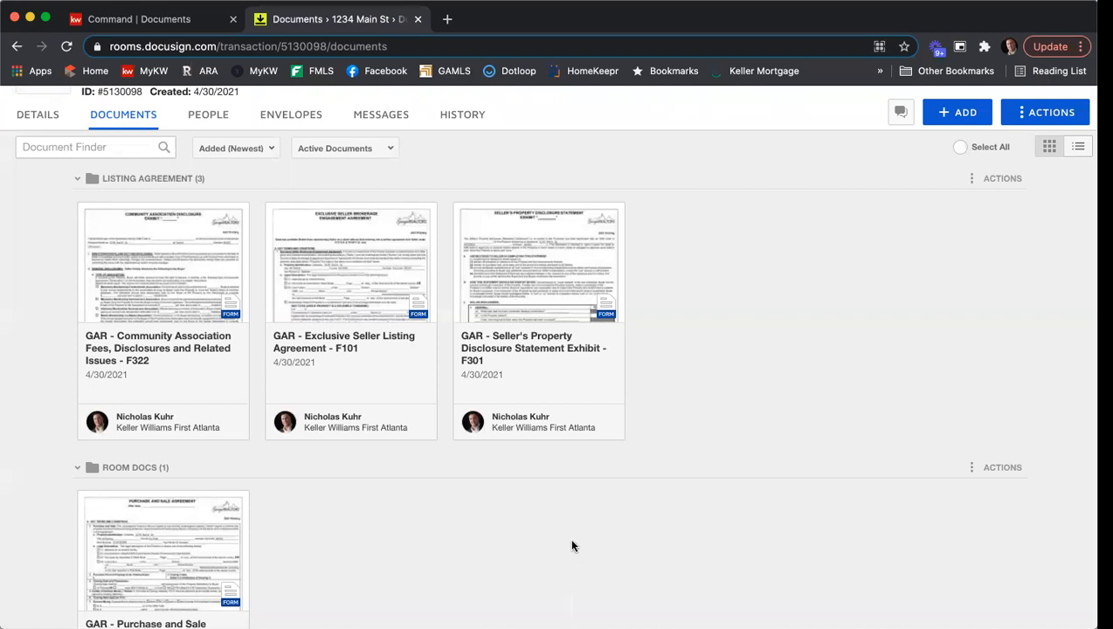
- Open the Community Association Fees, Disclosures and Related Issues form F322, examine its association, assessment and initials sections, and save and close it
{"action": "left_click", "coordinate": [162, 282]}
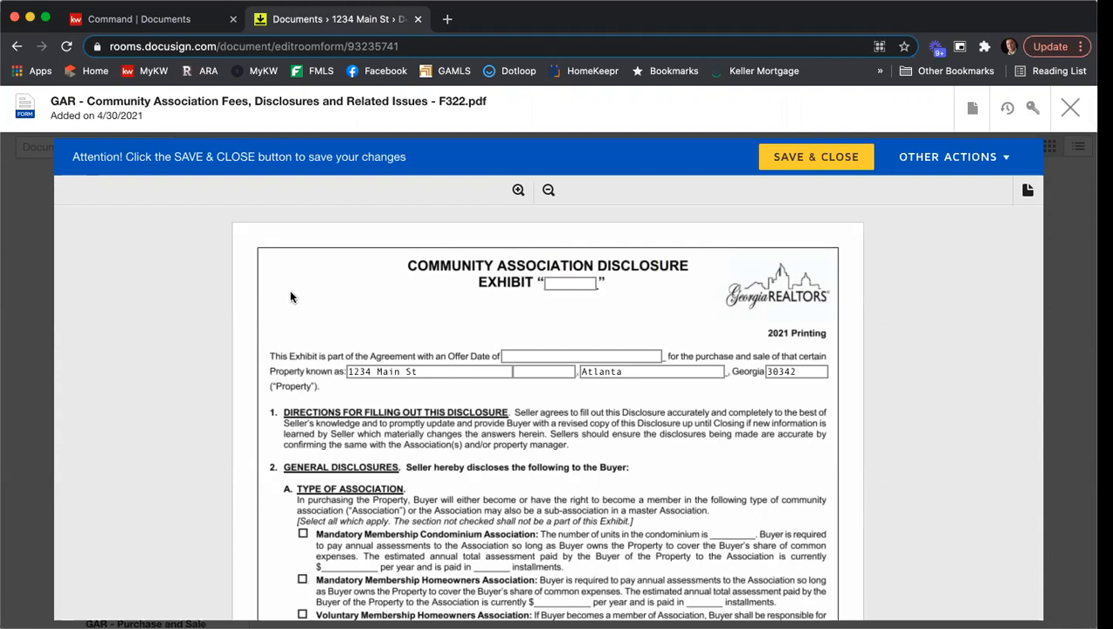
{"action": "scroll", "coordinate": [283, 291], "scroll_direction": "down", "scroll_amount": 5}
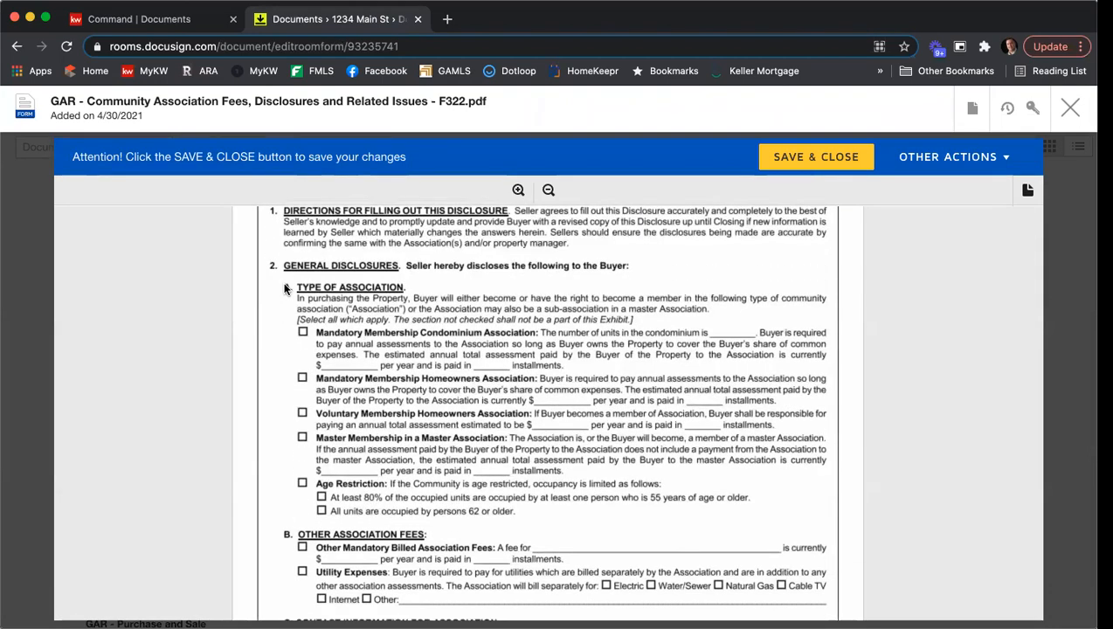
{"action": "left_click", "coordinate": [303, 333]}
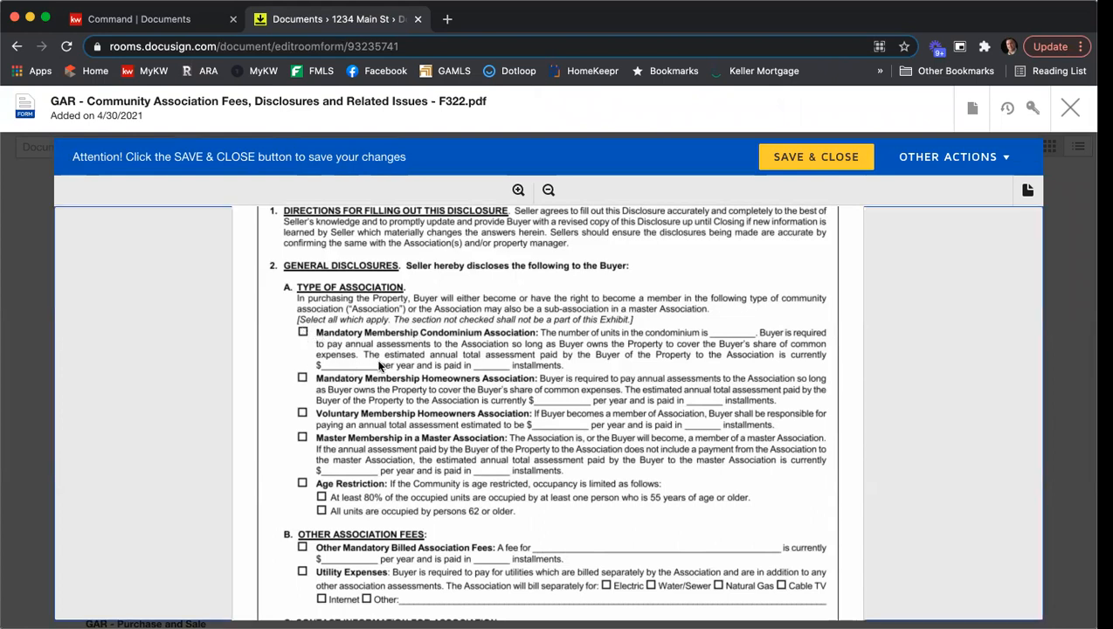
{"action": "scroll", "coordinate": [556, 375], "scroll_direction": "down", "scroll_amount": 3}
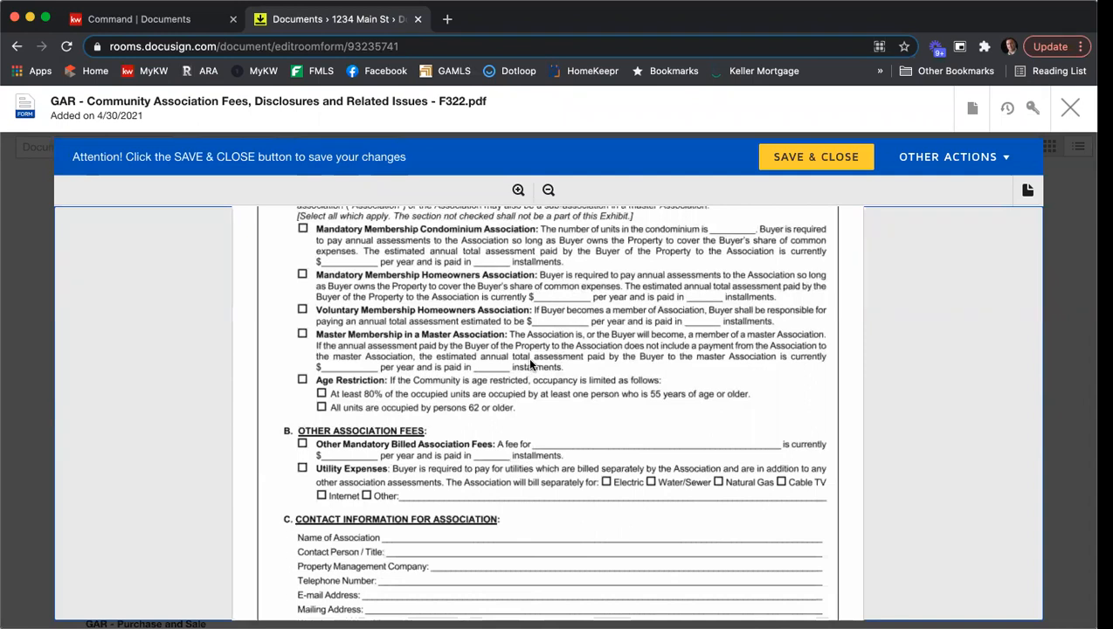
{"action": "scroll", "coordinate": [531, 364], "scroll_direction": "down", "scroll_amount": 5}
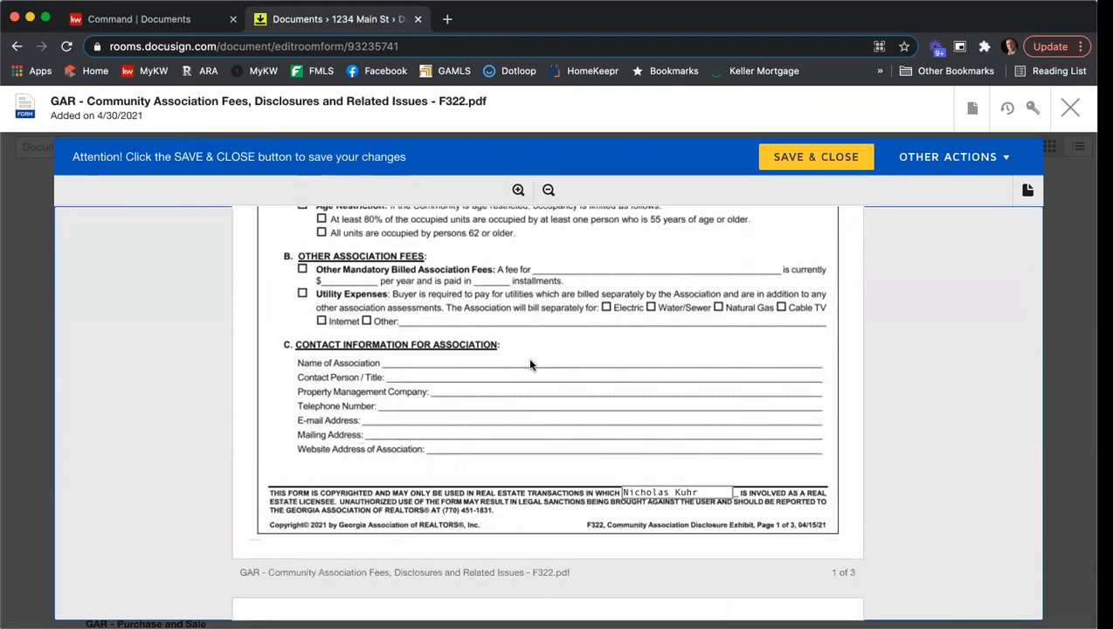
{"action": "scroll", "coordinate": [531, 366], "scroll_direction": "down", "scroll_amount": 5}
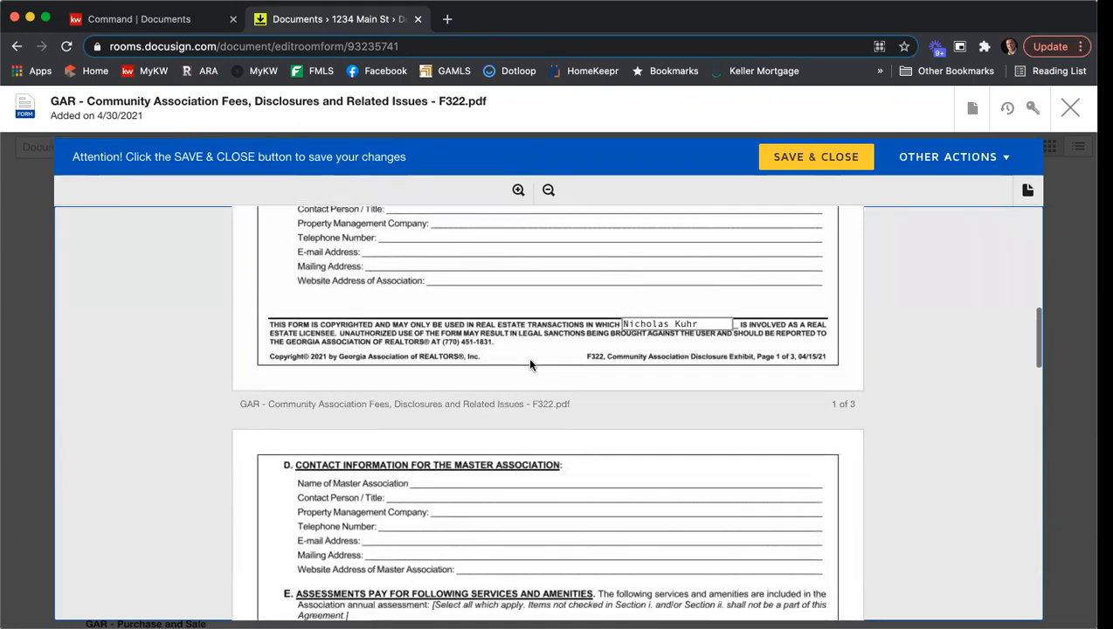
{"action": "scroll", "coordinate": [530, 365], "scroll_direction": "down", "scroll_amount": 7}
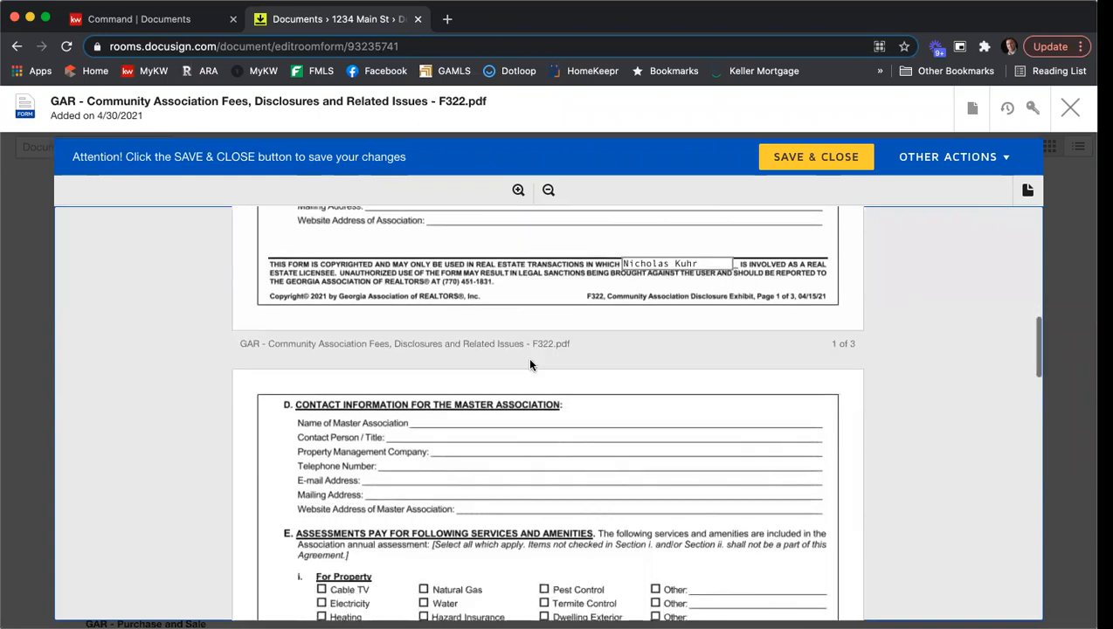
{"action": "scroll", "coordinate": [530, 365], "scroll_direction": "down", "scroll_amount": 20}
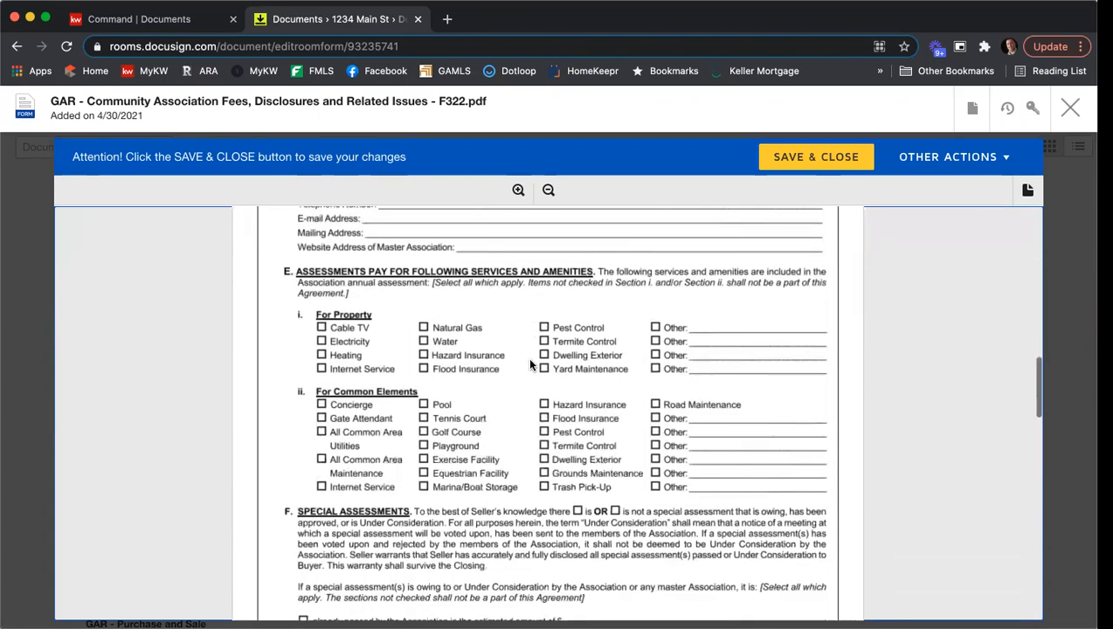
{"action": "scroll", "coordinate": [527, 356], "scroll_direction": "down", "scroll_amount": 12}
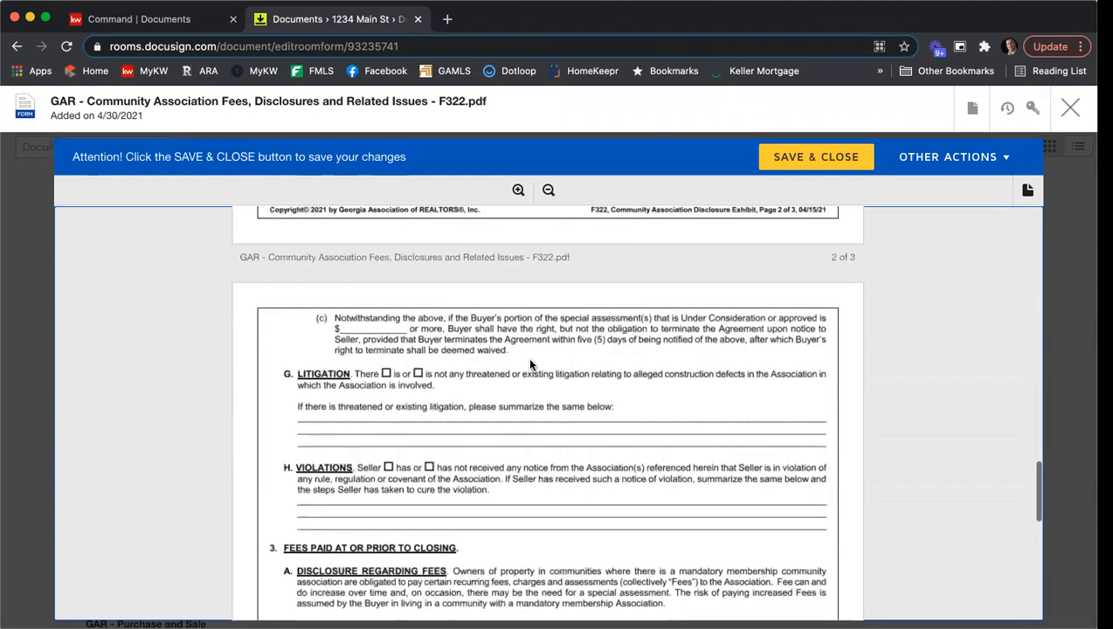
{"action": "scroll", "coordinate": [515, 359], "scroll_direction": "down", "scroll_amount": 9}
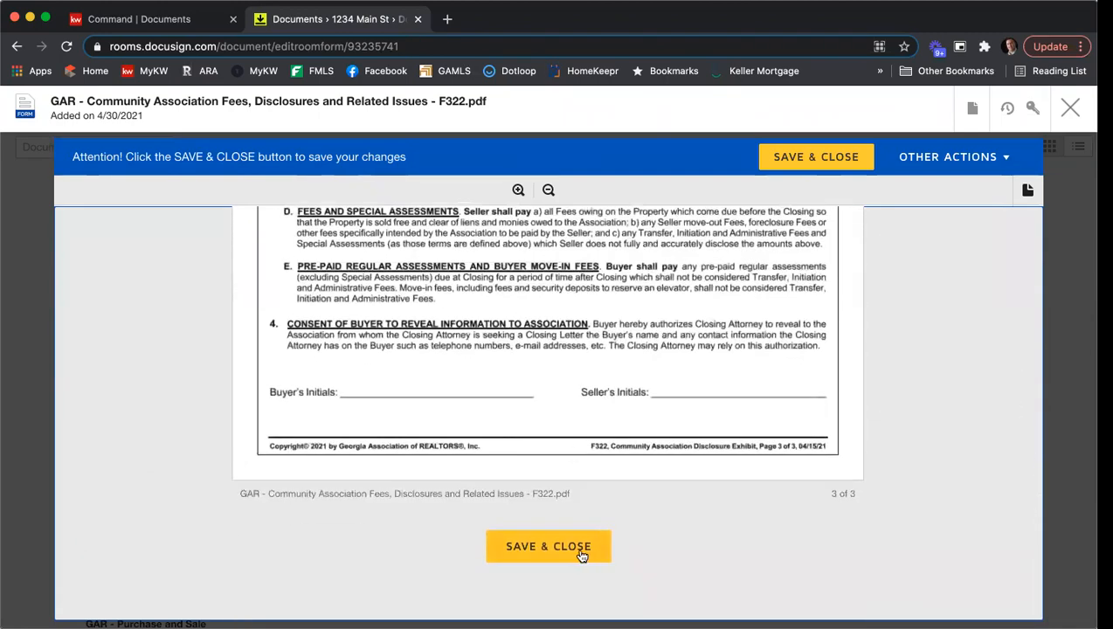
{"action": "left_click", "coordinate": [579, 556]}
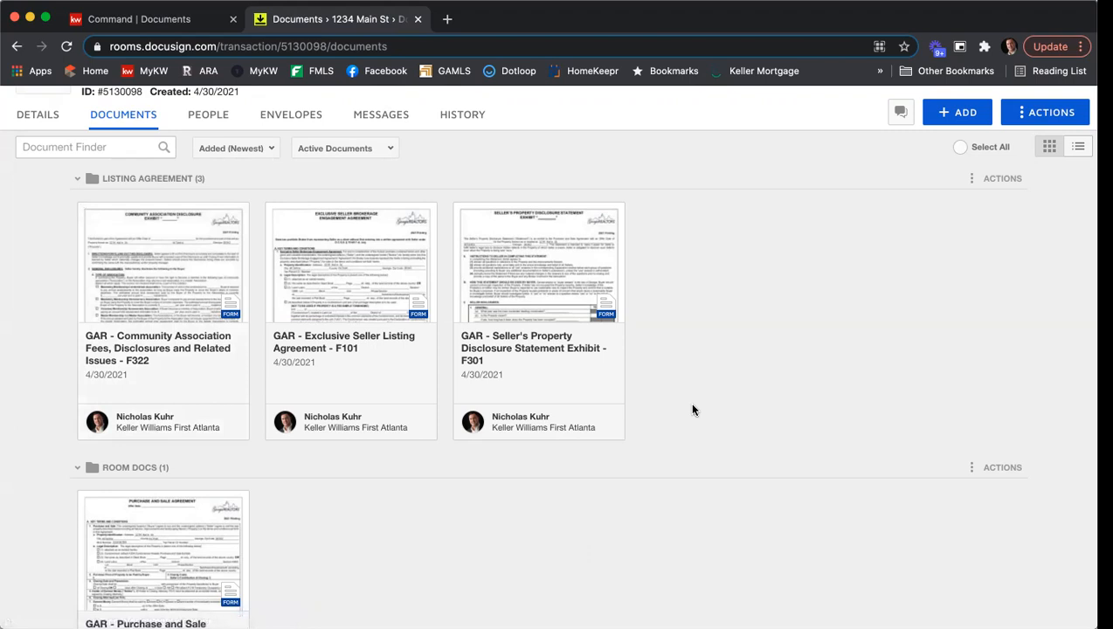
- Open the Purchase and Sale Agreement F201 from the Room Docs folder and set its offer date to 4/30/2021
{"action": "scroll", "coordinate": [701, 405], "scroll_direction": "down", "scroll_amount": 2}
{"action": "scroll", "coordinate": [701, 404], "scroll_direction": "down", "scroll_amount": 2}
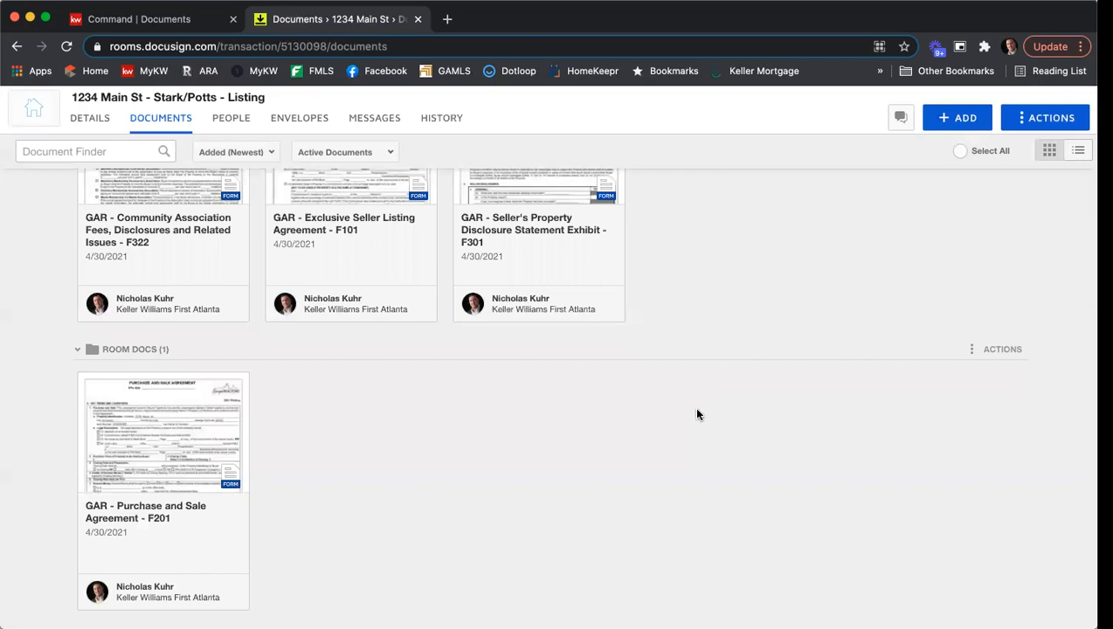
{"action": "left_click", "coordinate": [157, 441]}
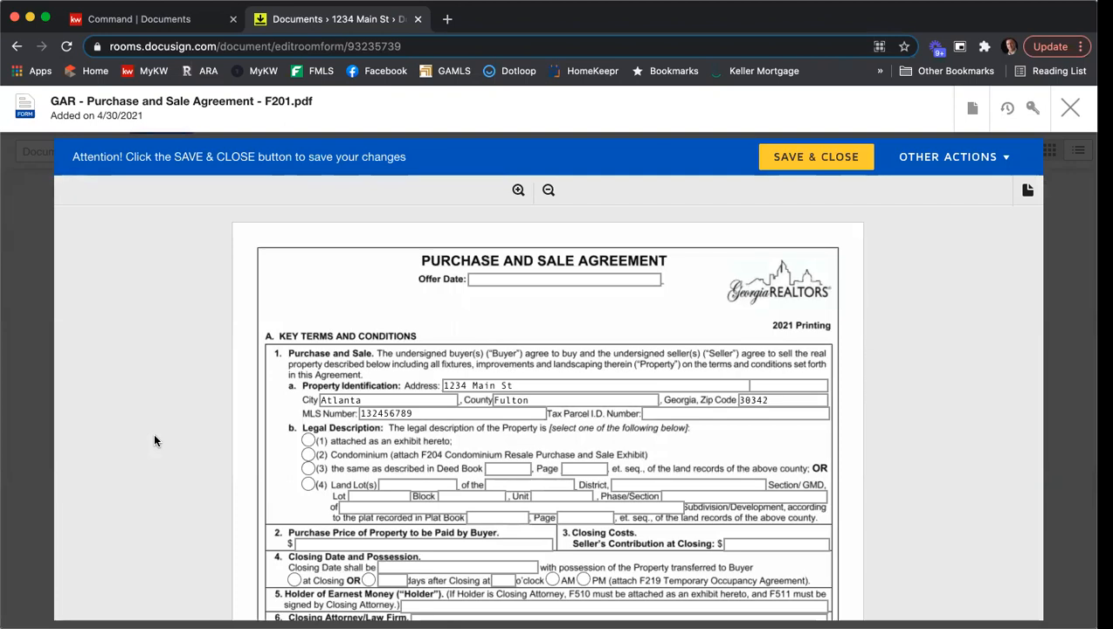
{"action": "left_click", "coordinate": [505, 279]}
{"action": "type", "text": "4/30/2021"}
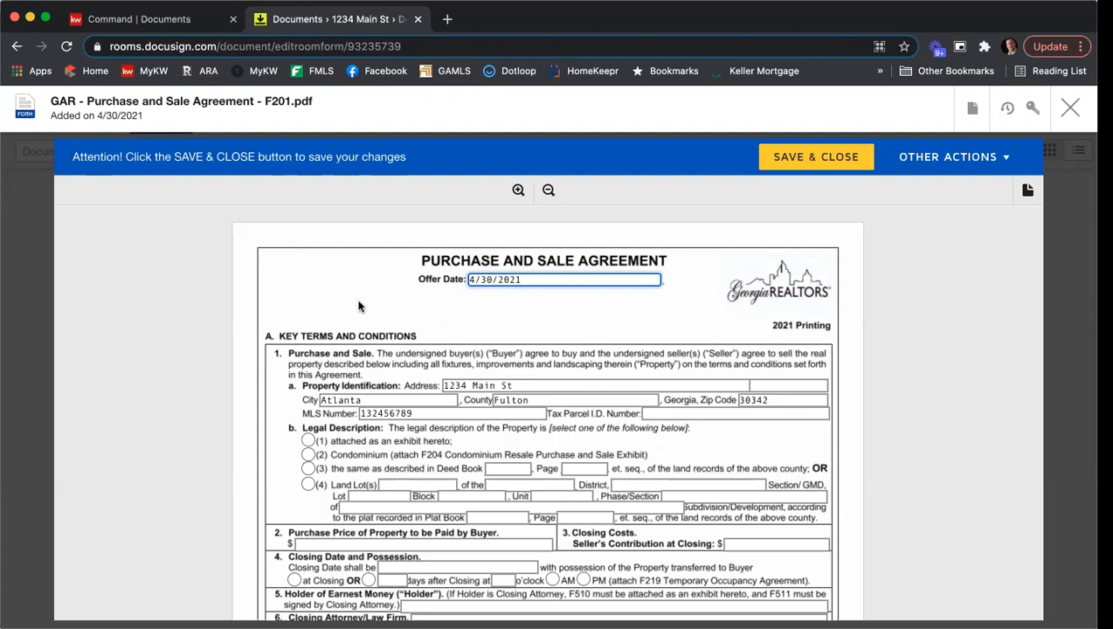
- Enter the property's tax parcel ID number and set the legal description to option (1), attached as an exhibit hereto
{"action": "scroll", "coordinate": [280, 268], "scroll_direction": "down", "scroll_amount": 1}
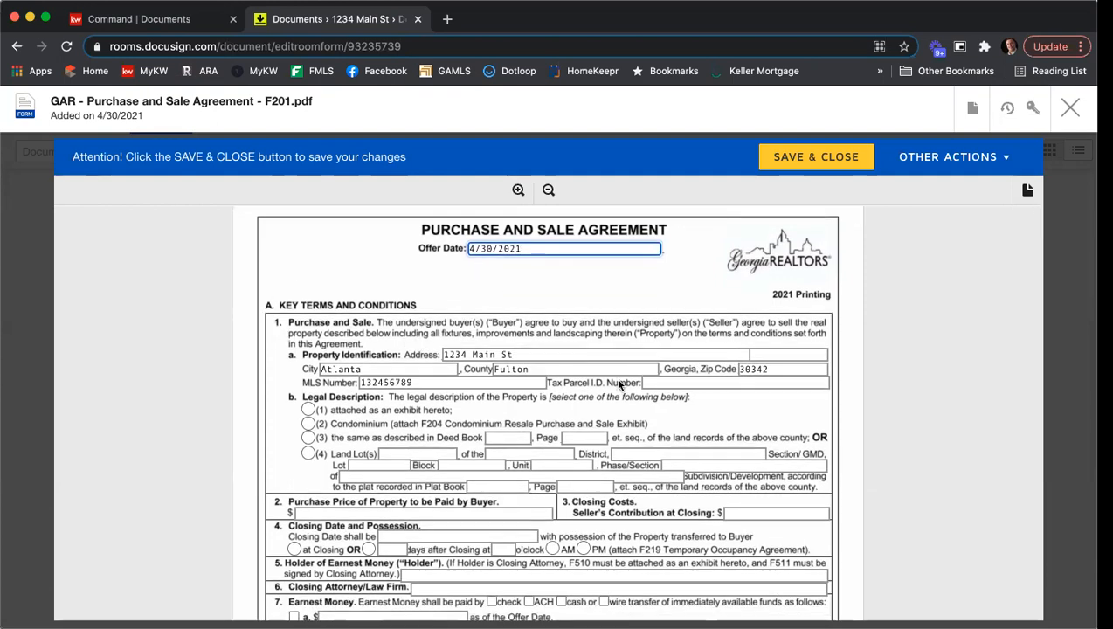
{"action": "left_click", "coordinate": [699, 383]}
{"action": "type", "text": "1234567987"}
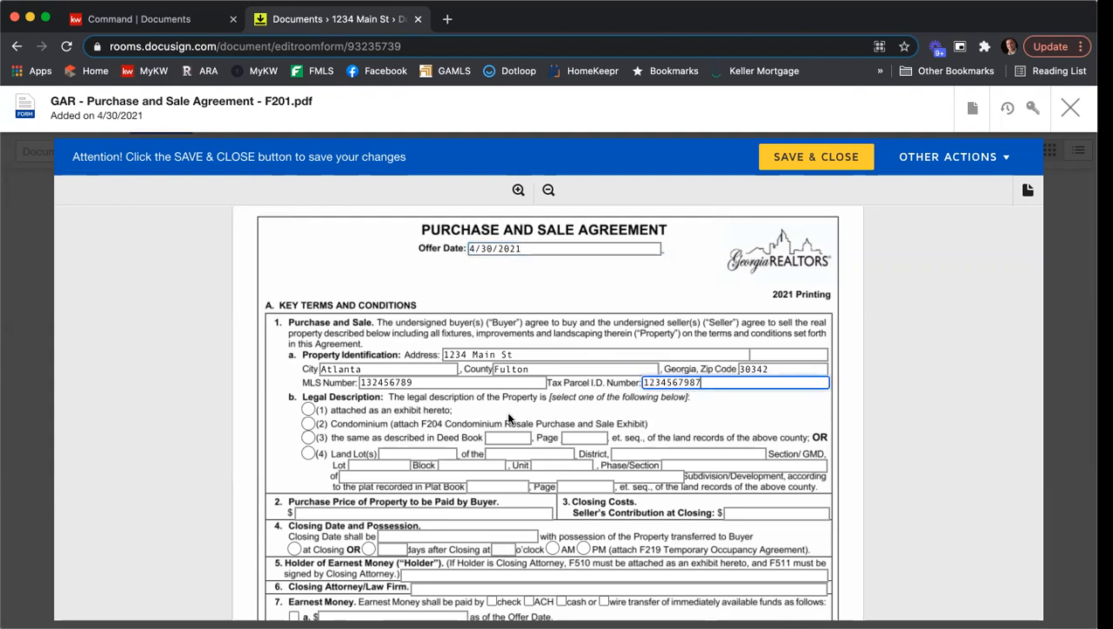
{"action": "scroll", "coordinate": [243, 336], "scroll_direction": "down", "scroll_amount": 2}
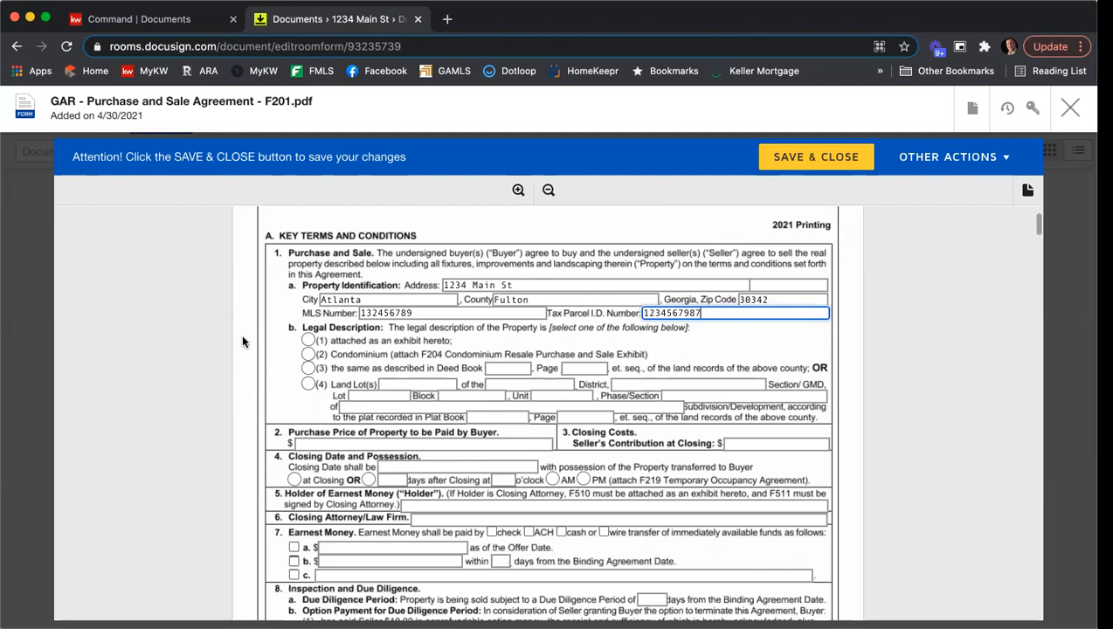
{"action": "left_click", "coordinate": [307, 345]}
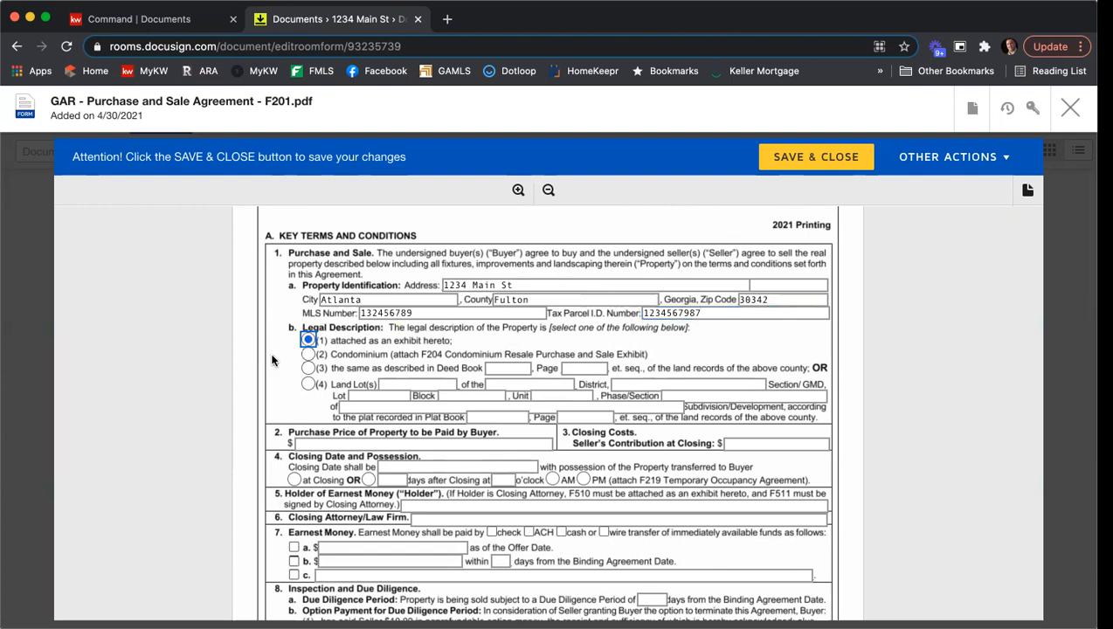
- Set the purchase price to be paid by the buyer to 410000 in section 2 of the agreement
{"action": "scroll", "coordinate": [261, 339], "scroll_direction": "down", "scroll_amount": 2}
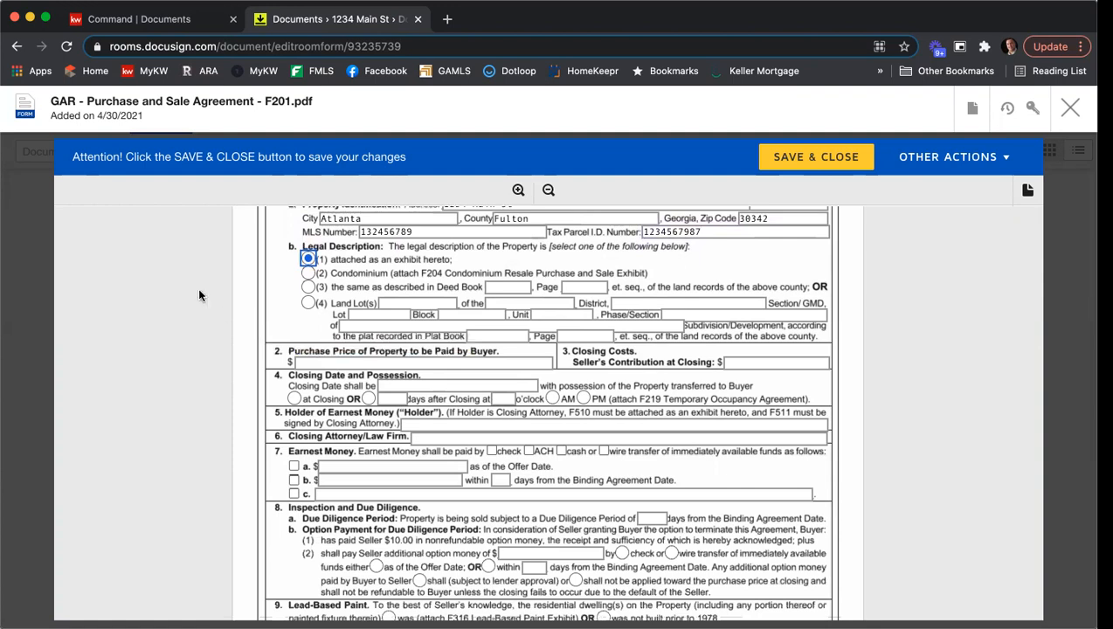
{"action": "left_click", "coordinate": [312, 361]}
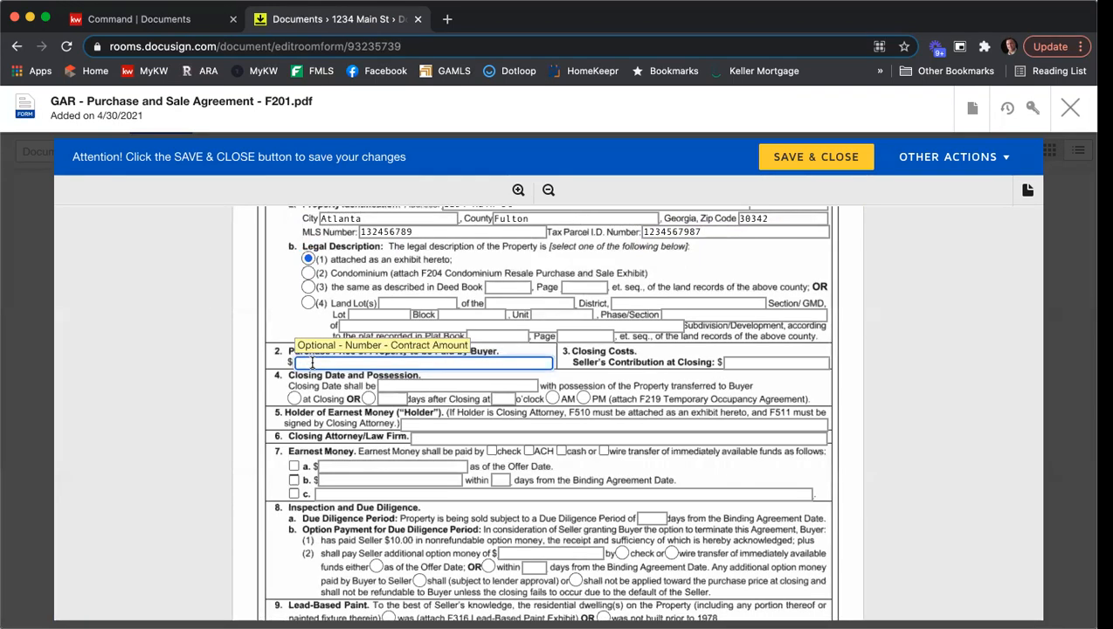
{"action": "type", "text": "410000"}
{"action": "key", "text": "Tab"}
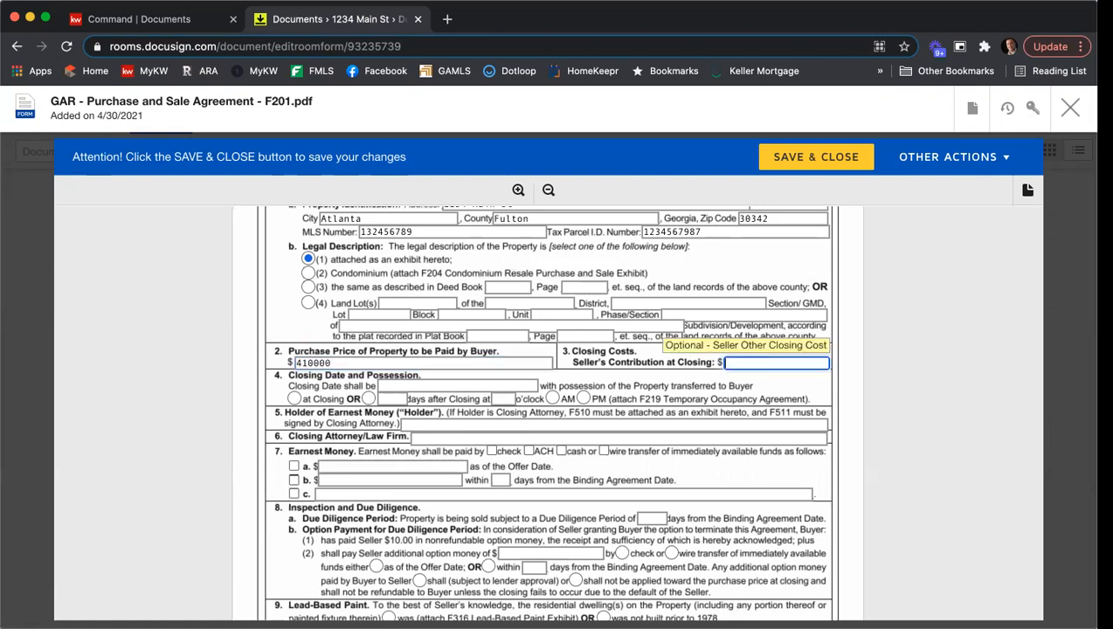
- Set the seller's contribution at closing to 5,000 in section 3 of the agreement
{"action": "type", "text": "5,000"}
{"action": "key", "text": "Tab"}
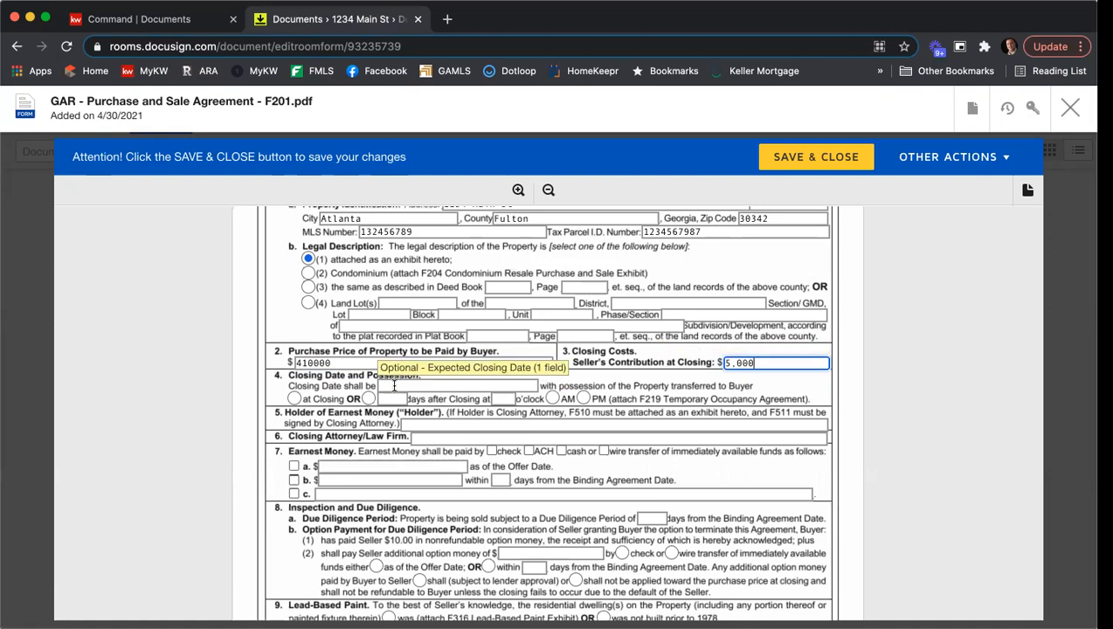
- Set the closing date to 6/1/2021 in section 4, with possession of the property transferred to the buyer at closing
{"action": "type", "text": "6/1/2021"}
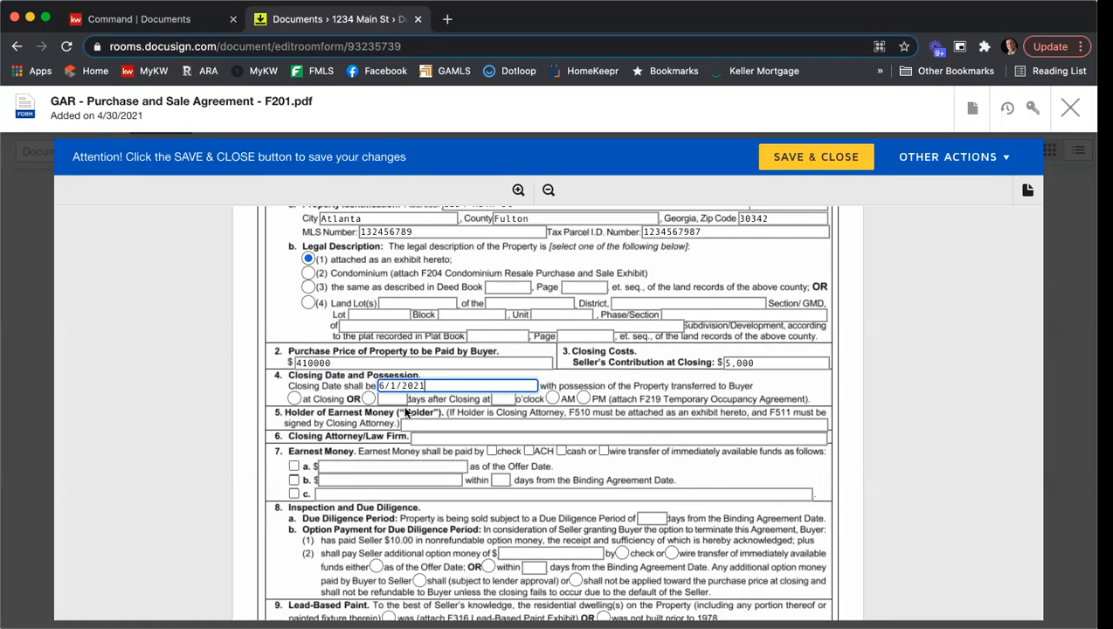
{"action": "left_click", "coordinate": [297, 398]}
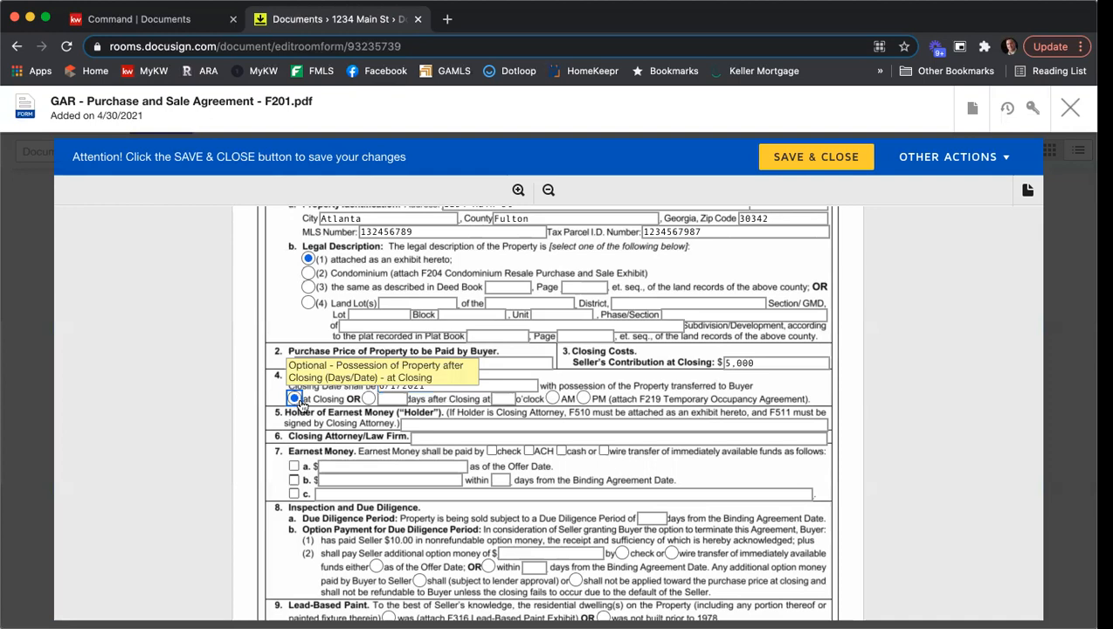
- Enter KWFA as the holder of earnest money in section 5
{"action": "scroll", "coordinate": [216, 319], "scroll_direction": "down", "scroll_amount": 1}
{"action": "left_click", "coordinate": [459, 365]}
{"action": "type", "text": "kwf"}
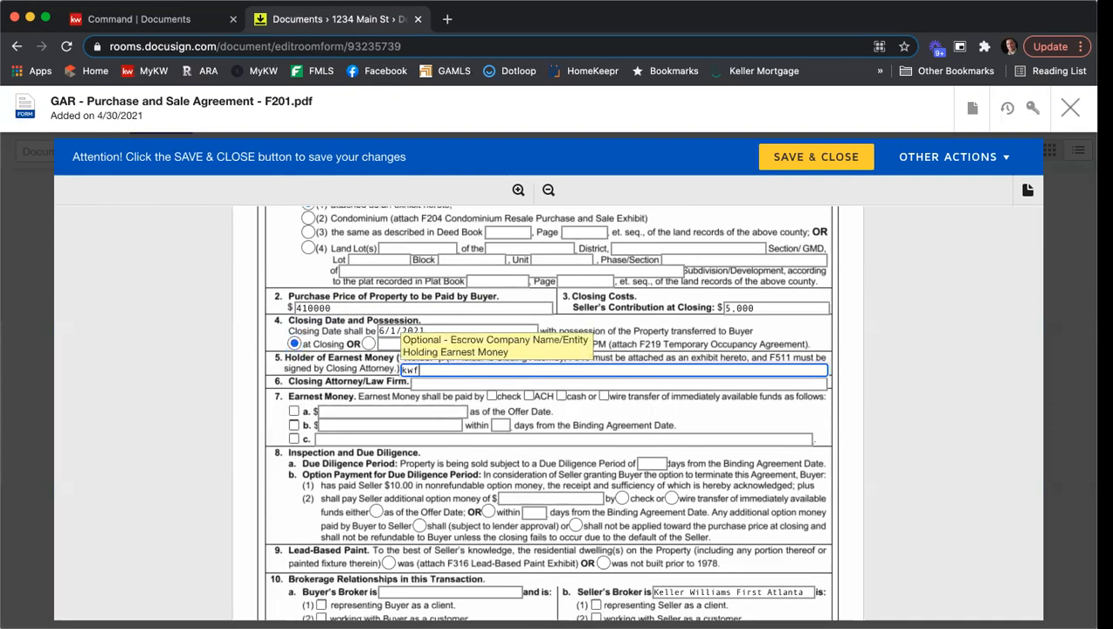
{"action": "key", "text": "BackSpace"}
{"action": "key", "text": "BackSpace"}
{"action": "type", "text": "KWFA"}
- Set the earnest money in section 7 to be paid by check, with 4000 due within 3 days from the binding agreement date
{"action": "left_click", "coordinate": [495, 398]}
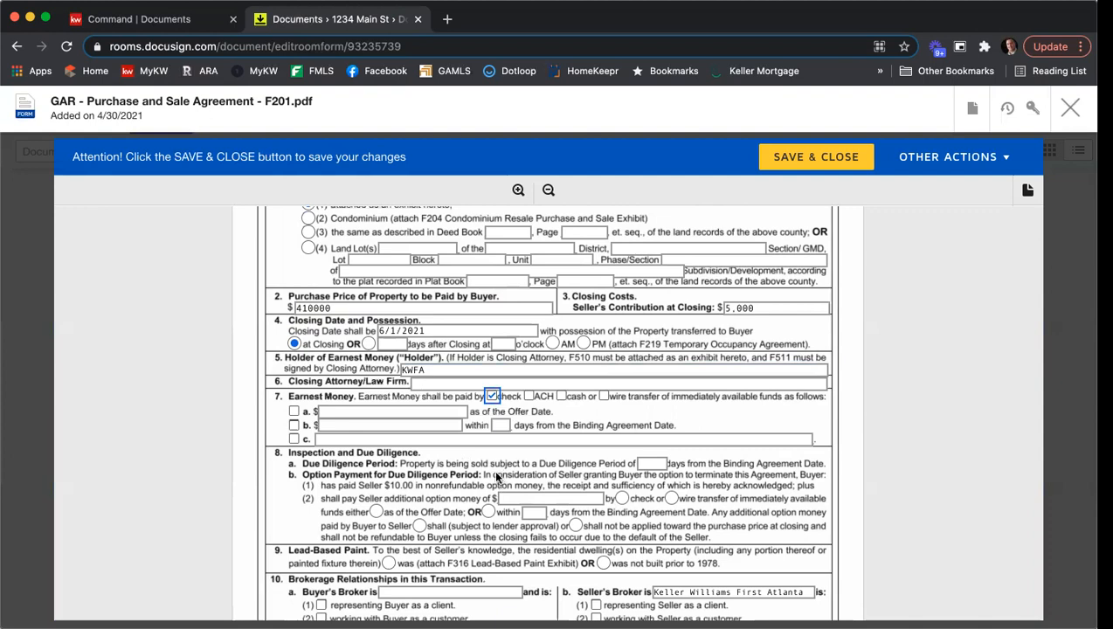
{"action": "left_click", "coordinate": [345, 426]}
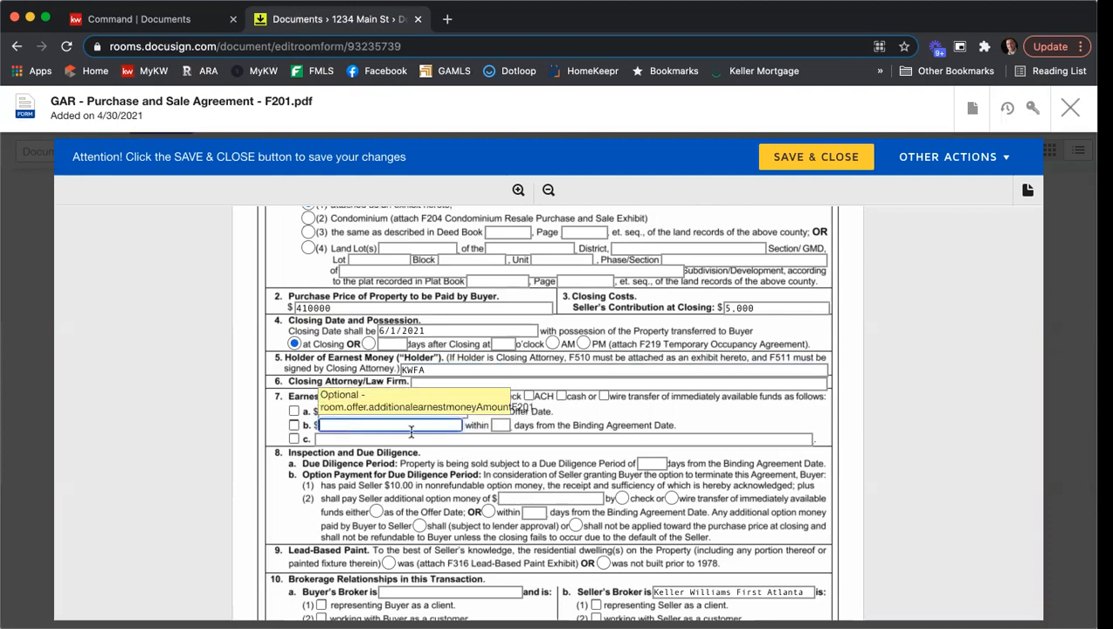
{"action": "type", "text": "41000"}
{"action": "key", "text": "Tab"}
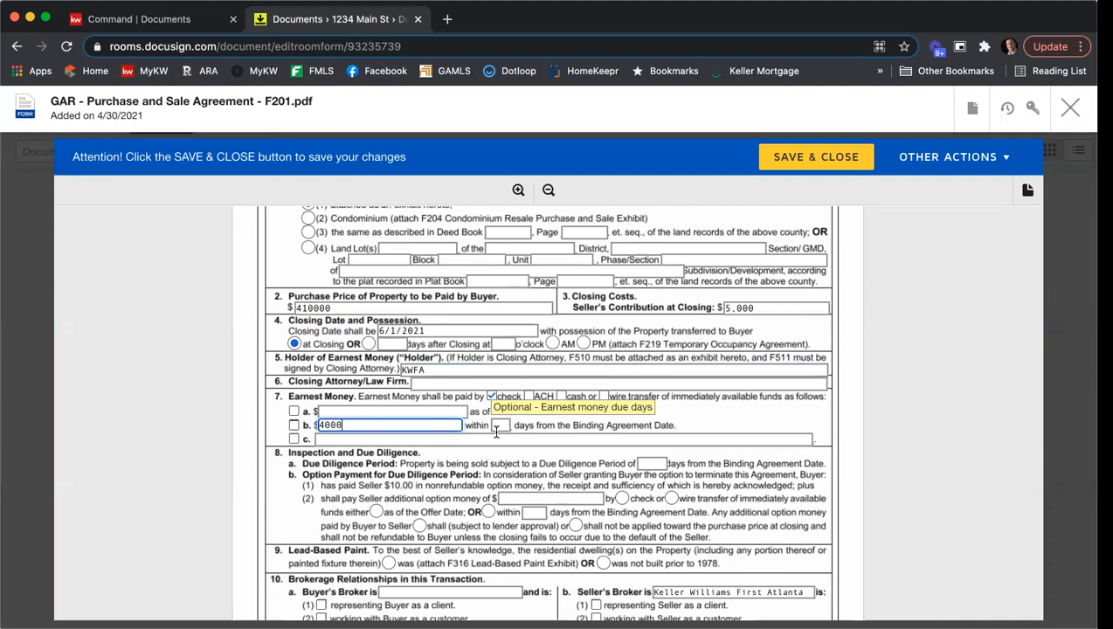
{"action": "type", "text": "3"}
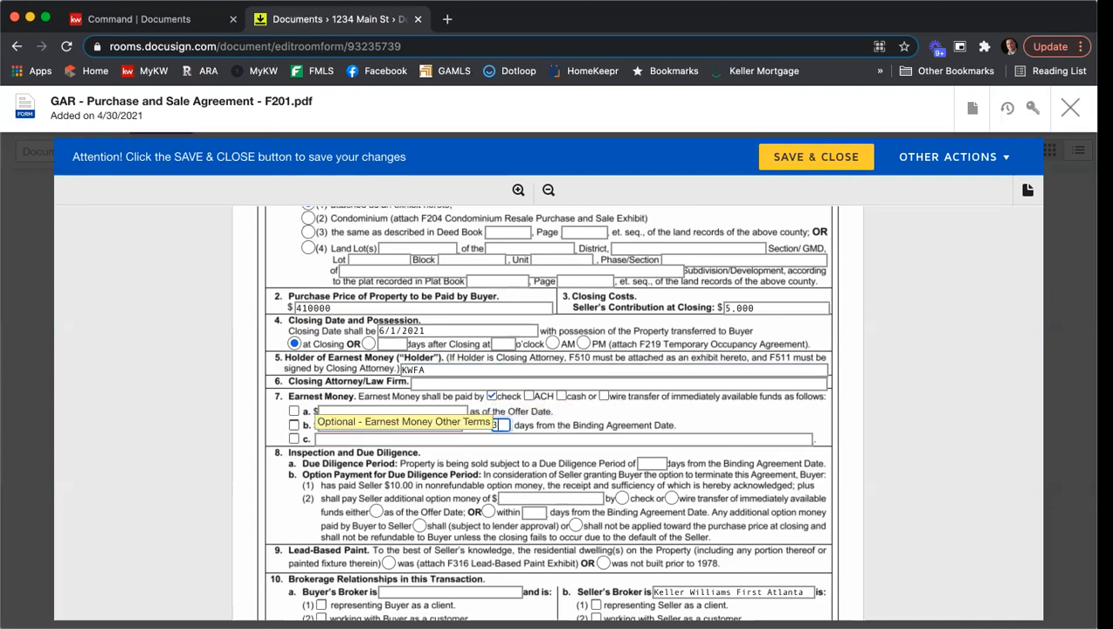
- Set the due diligence period to 10 days and mark the dwelling as not built prior to 1978 in the lead-based paint section
{"action": "scroll", "coordinate": [757, 402], "scroll_direction": "down", "scroll_amount": 3}
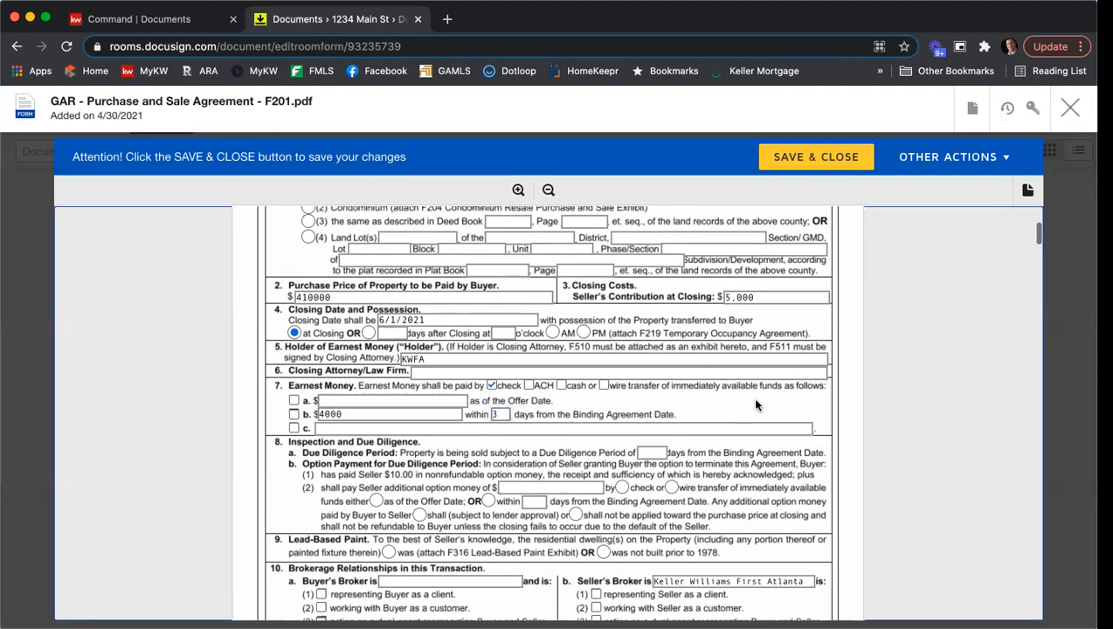
{"action": "left_click", "coordinate": [660, 328]}
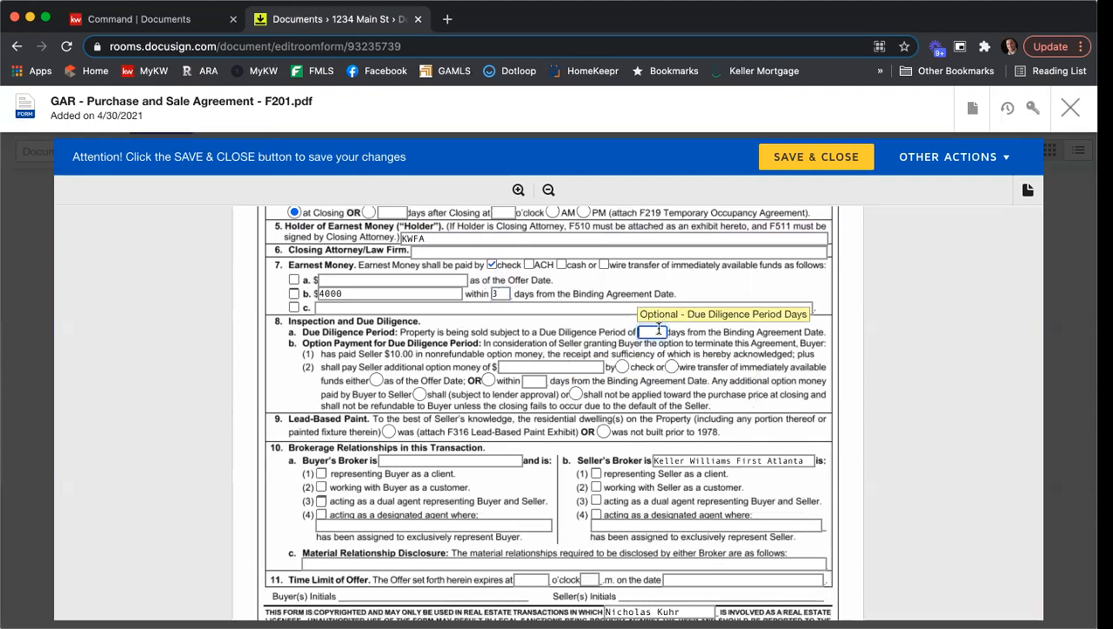
{"action": "type", "text": "10"}
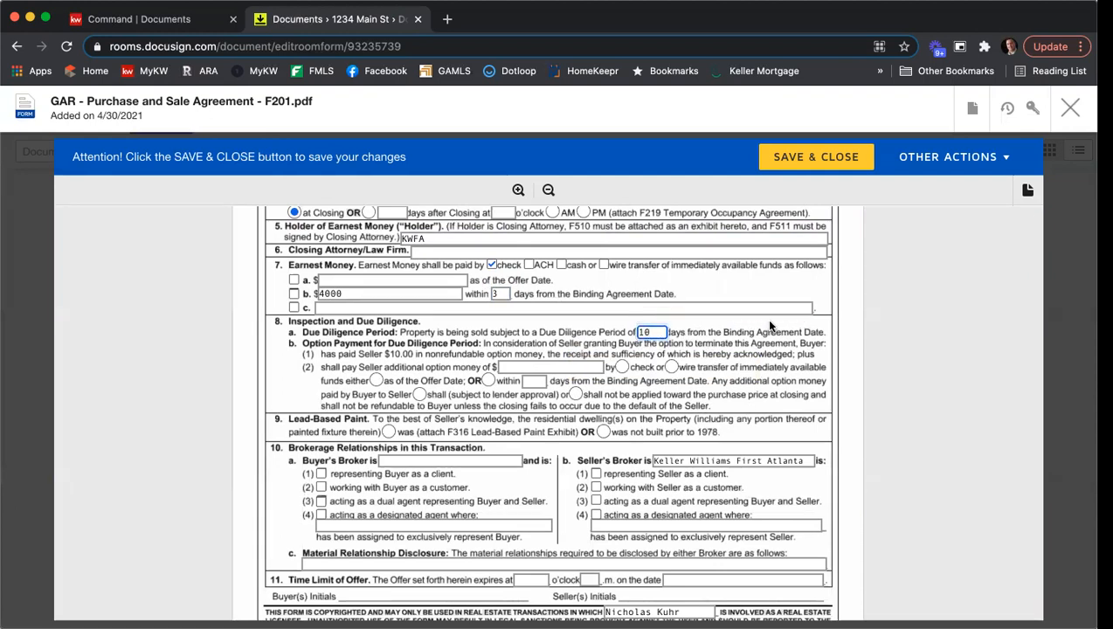
{"action": "scroll", "coordinate": [767, 322], "scroll_direction": "down", "scroll_amount": 2}
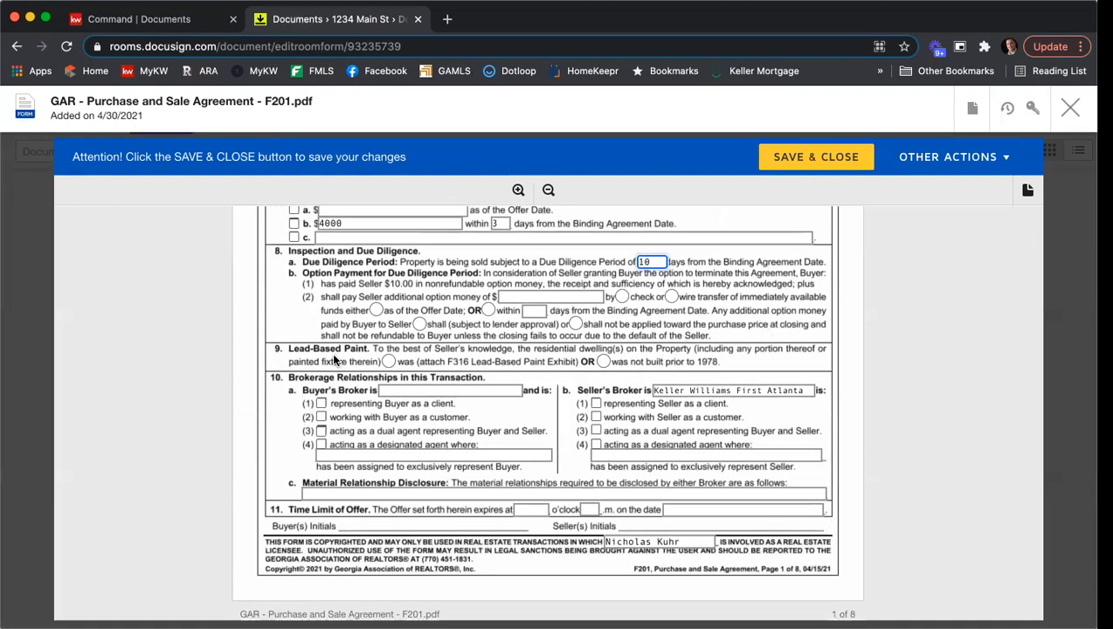
{"action": "left_click", "coordinate": [603, 361]}
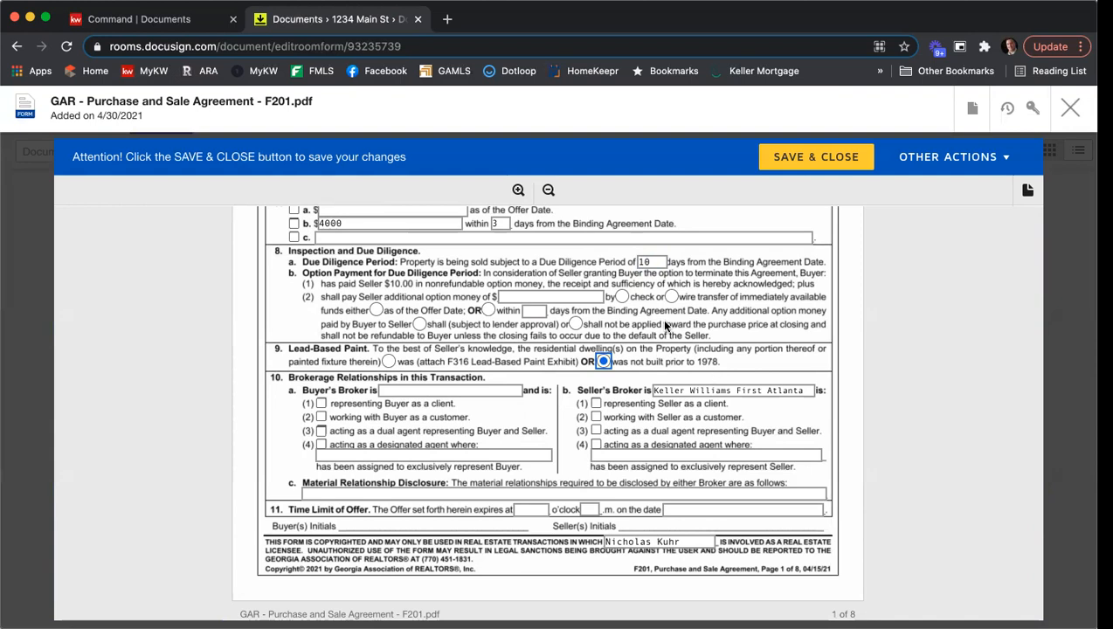
- In section 10, enter Harry Norman as the buyer's broker and mark each broker as representing its own party as a client
{"action": "scroll", "coordinate": [670, 324], "scroll_direction": "down", "scroll_amount": 1}
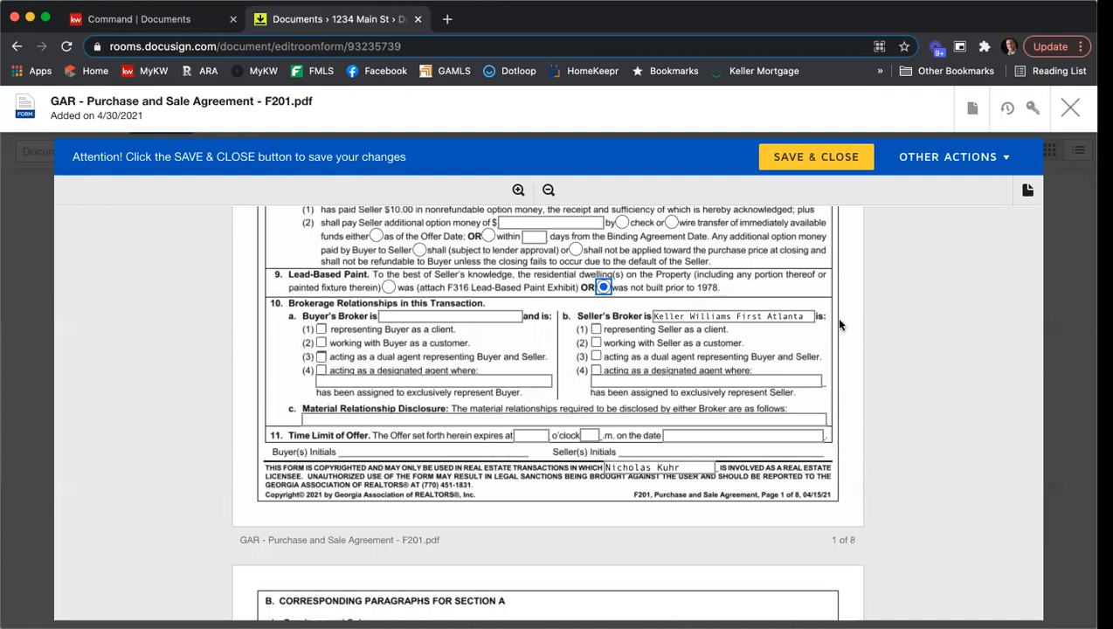
{"action": "left_click", "coordinate": [597, 331]}
{"action": "left_click", "coordinate": [470, 315]}
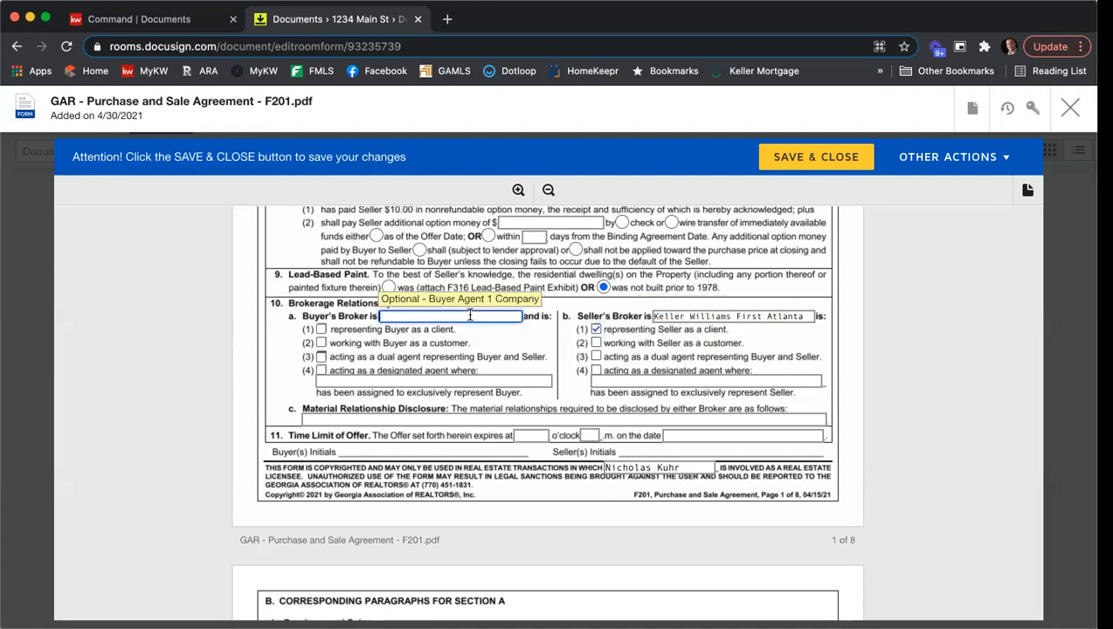
{"action": "type", "text": "HARRY"}
{"action": "key", "text": "BackSpace"}
{"action": "key", "text": "BackSpace"}
{"action": "key", "text": "BackSpace"}
{"action": "key", "text": "BackSpace"}
{"action": "type", "text": "Harry Norman"}
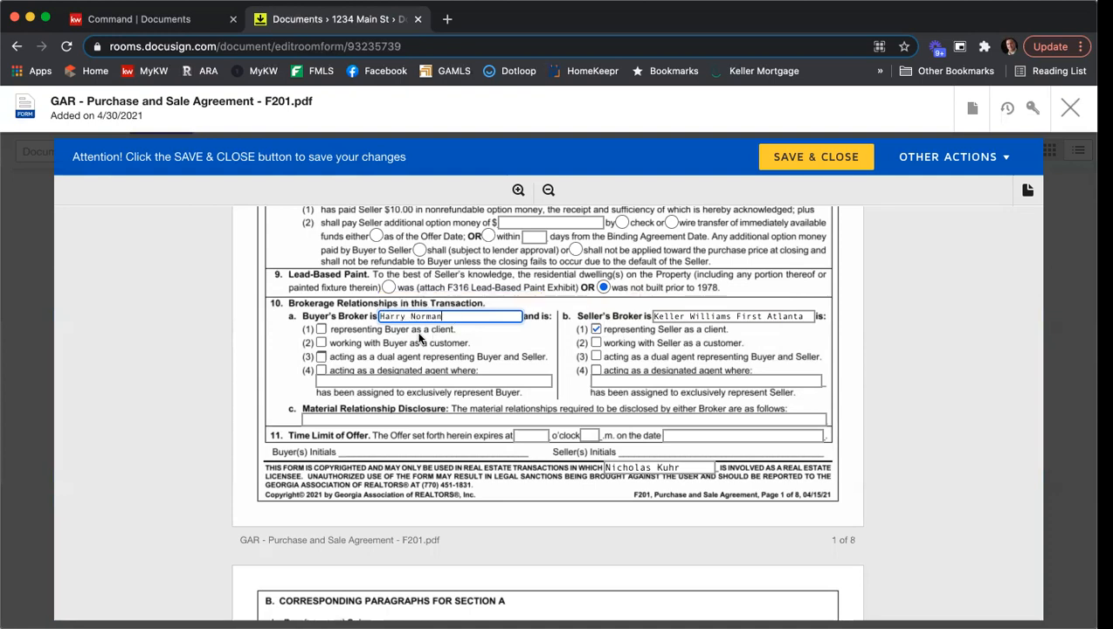
{"action": "left_click", "coordinate": [320, 330]}
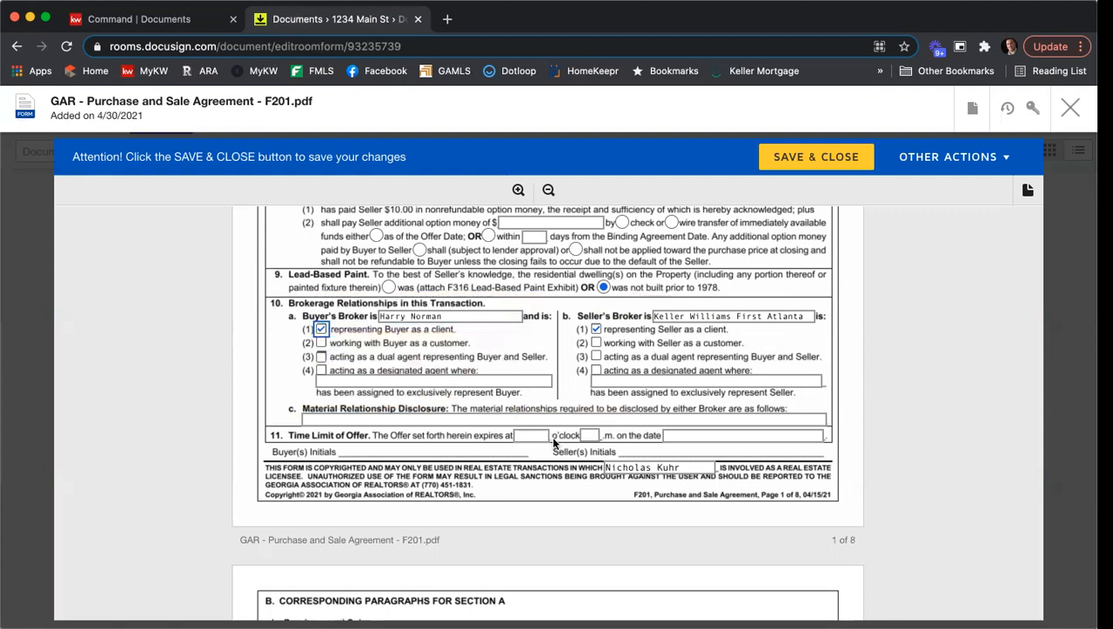
- Enter N/A for the material relationship disclosure and set the offer to expire at 12 o'clock p.m. on 5/1/2021
{"action": "left_click", "coordinate": [446, 419]}
{"action": "type", "text": "N/A"}
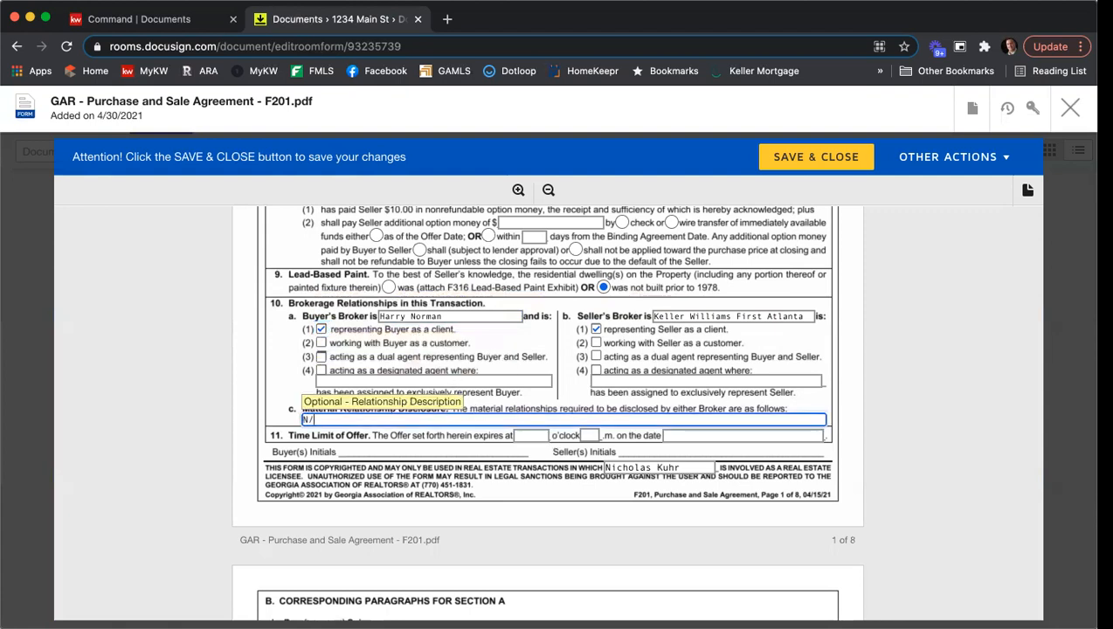
{"action": "left_click", "coordinate": [528, 435]}
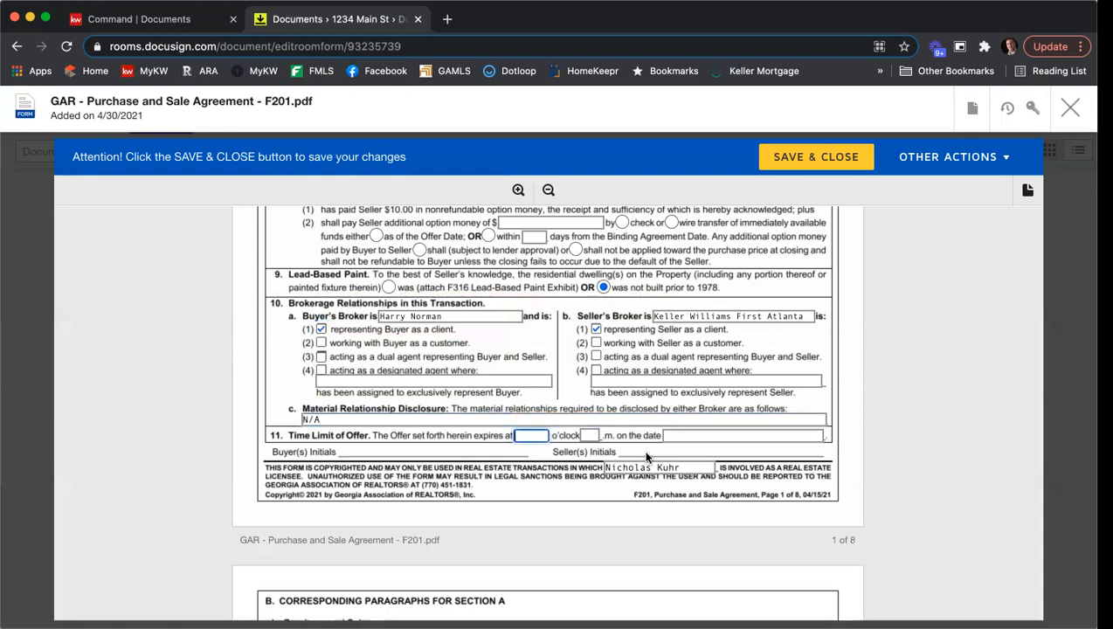
{"action": "type", "text": "12"}
{"action": "key", "text": "Tab"}
{"action": "type", "text": "p"}
{"action": "key", "text": "Tab"}
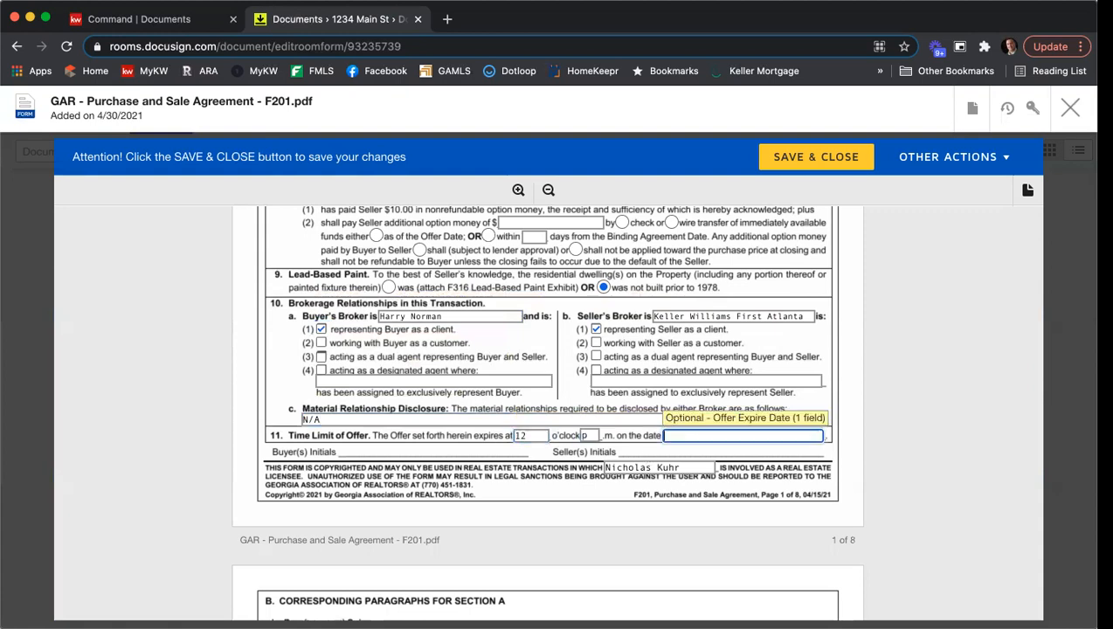
{"action": "type", "text": "5/1/2021"}
{"action": "left_click", "coordinate": [908, 365]}
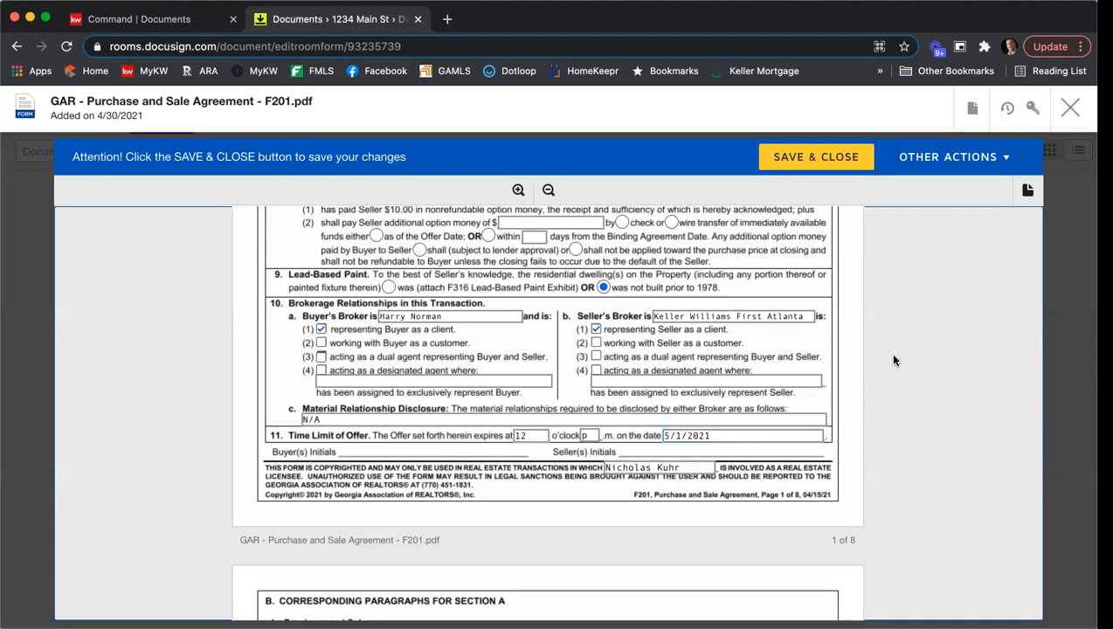
- In the Exhibits and Addenda section, clear the All Cash Sale Exhibit and include the Seller's Property Disclosure Statement Exhibit labelled A
{"action": "scroll", "coordinate": [893, 358], "scroll_direction": "down", "scroll_amount": 5}
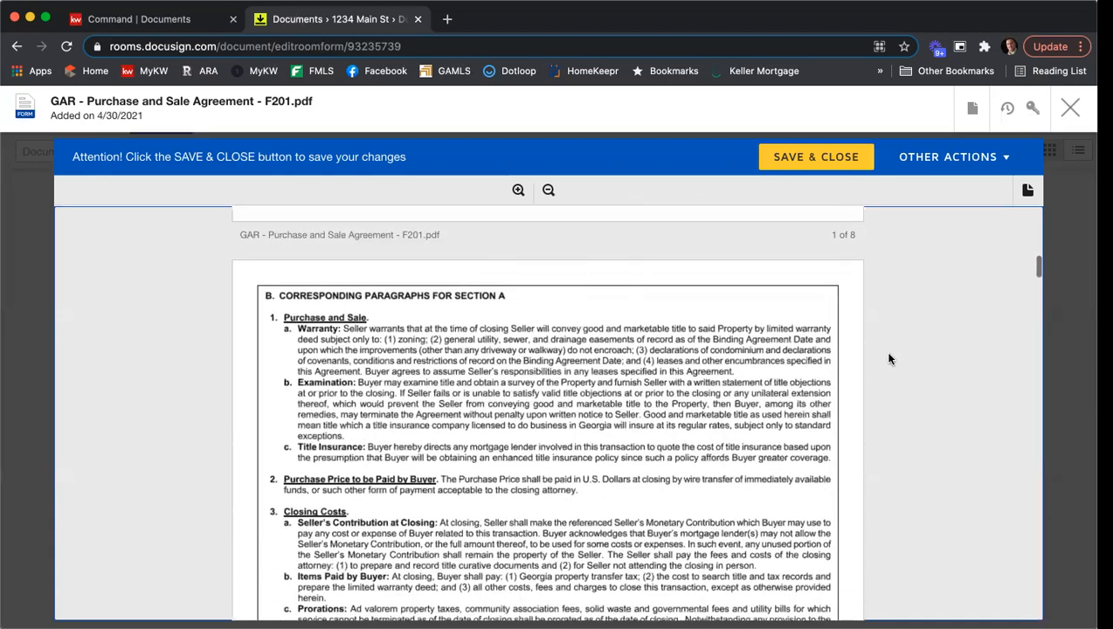
{"action": "scroll", "coordinate": [893, 353], "scroll_direction": "down", "scroll_amount": 12}
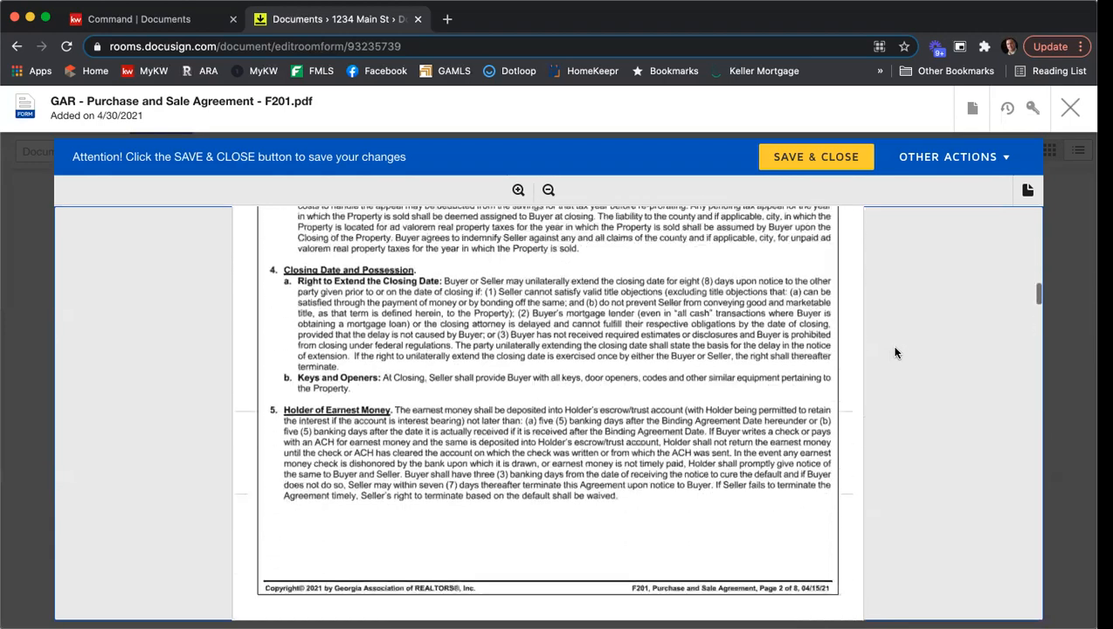
{"action": "scroll", "coordinate": [895, 352], "scroll_direction": "down", "scroll_amount": 15}
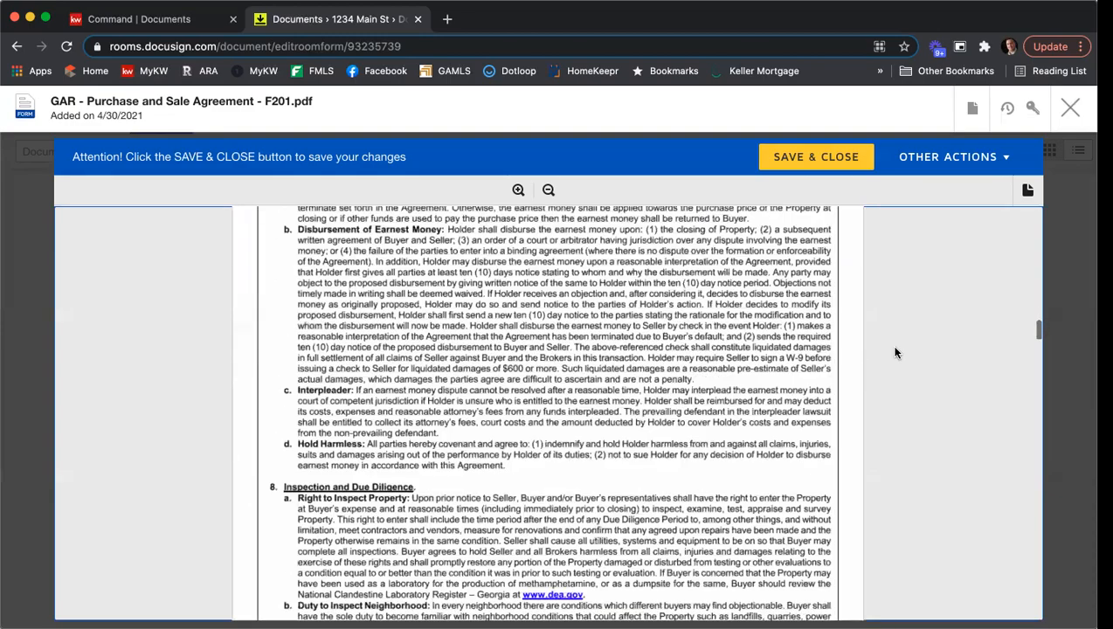
{"action": "scroll", "coordinate": [895, 352], "scroll_direction": "down", "scroll_amount": 15}
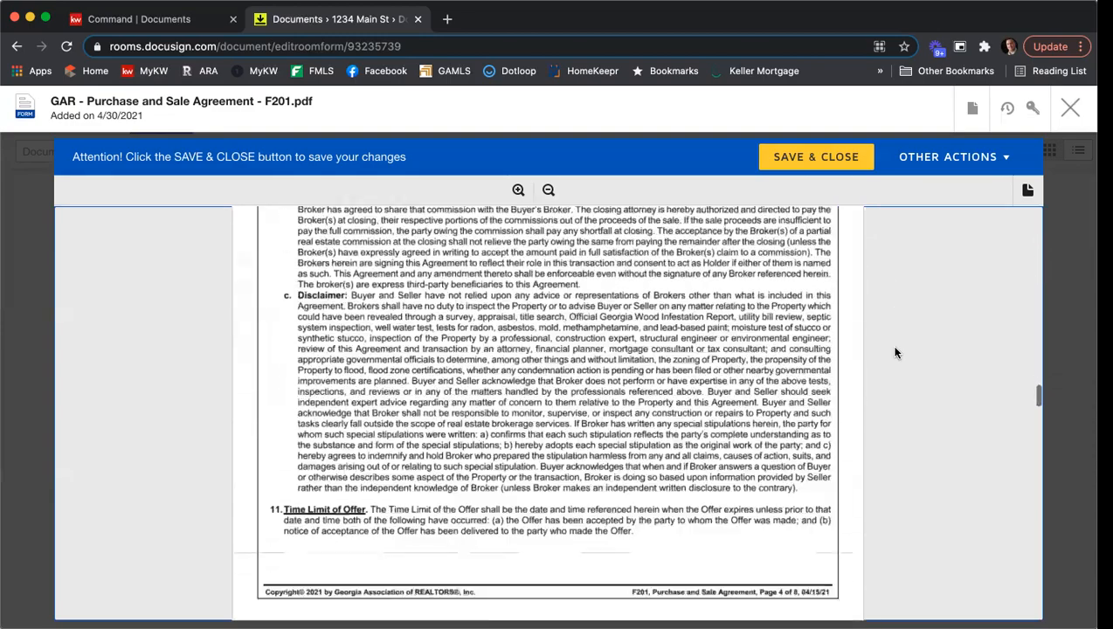
{"action": "scroll", "coordinate": [894, 352], "scroll_direction": "down", "scroll_amount": 15}
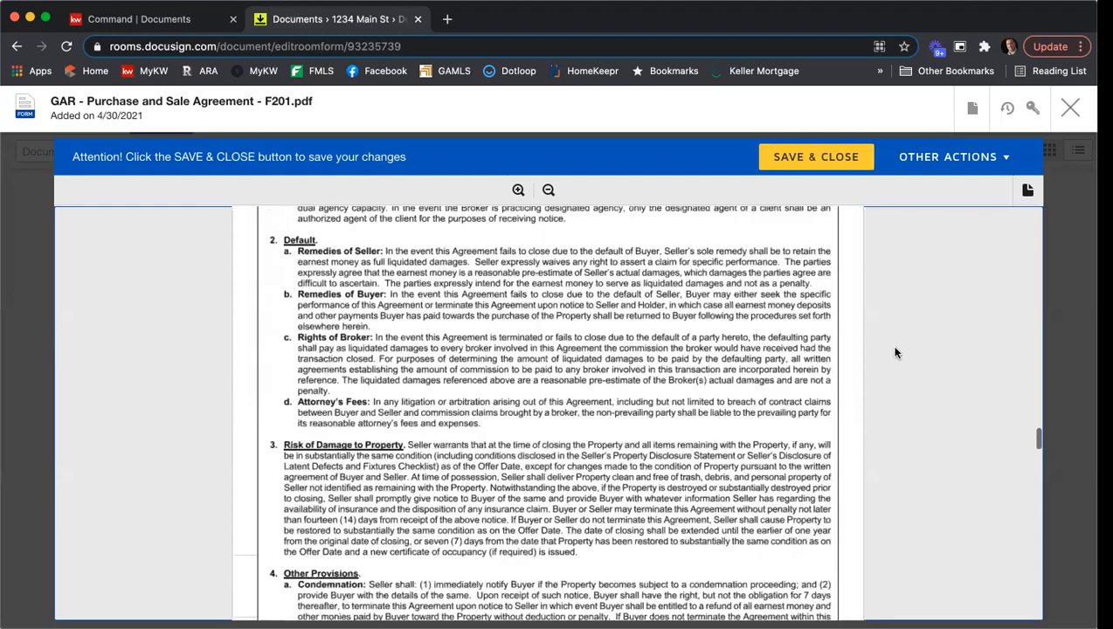
{"action": "scroll", "coordinate": [894, 352], "scroll_direction": "down", "scroll_amount": 15}
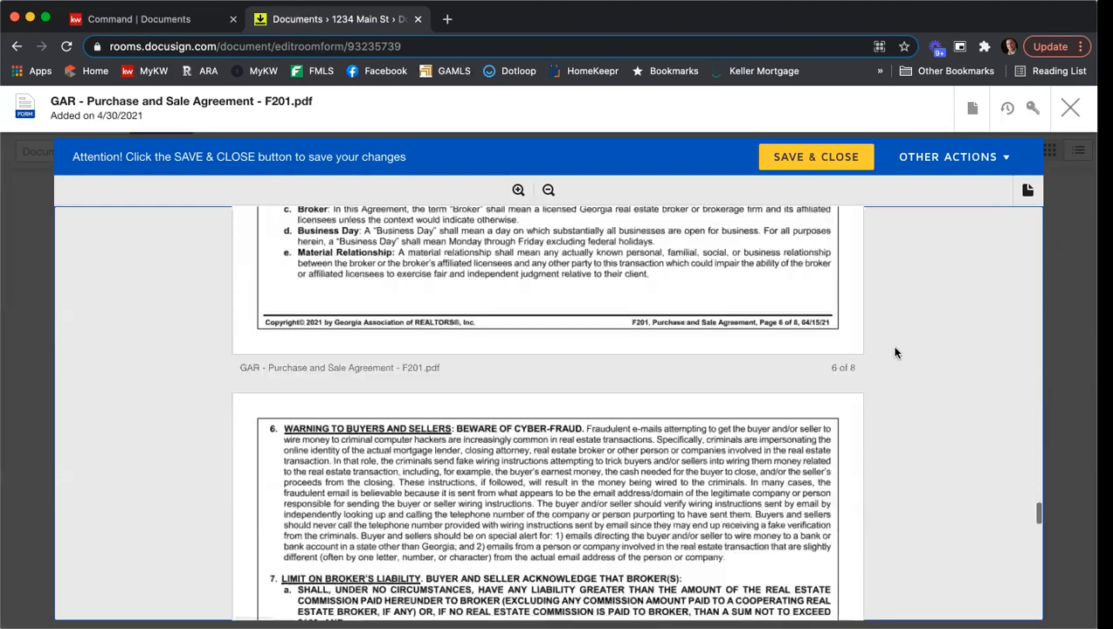
{"action": "scroll", "coordinate": [895, 352], "scroll_direction": "down", "scroll_amount": 3}
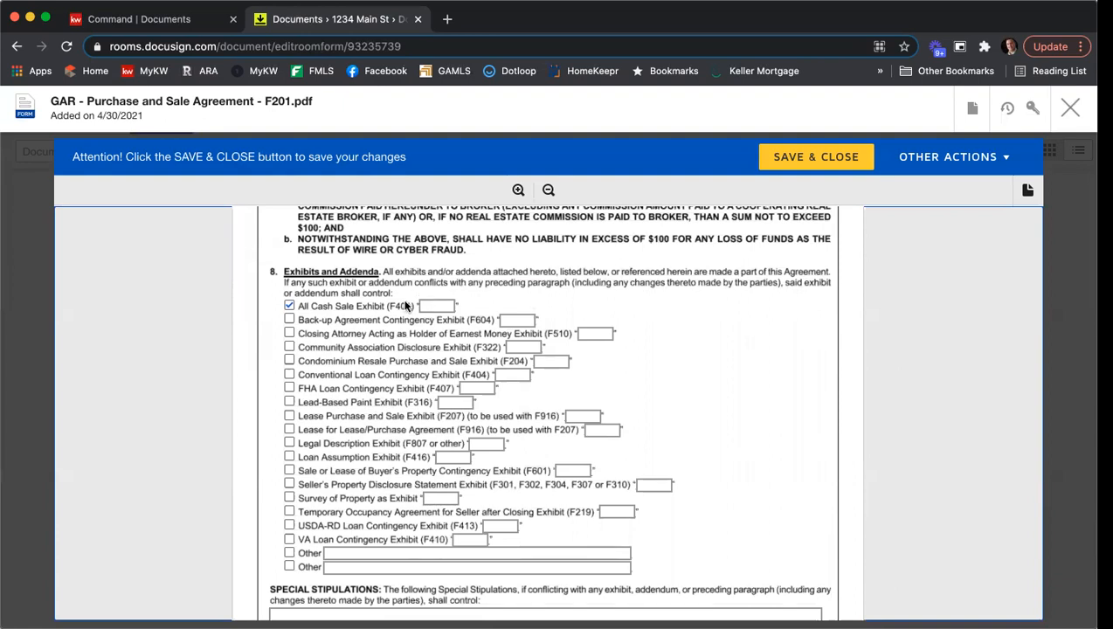
{"action": "left_click", "coordinate": [288, 308]}
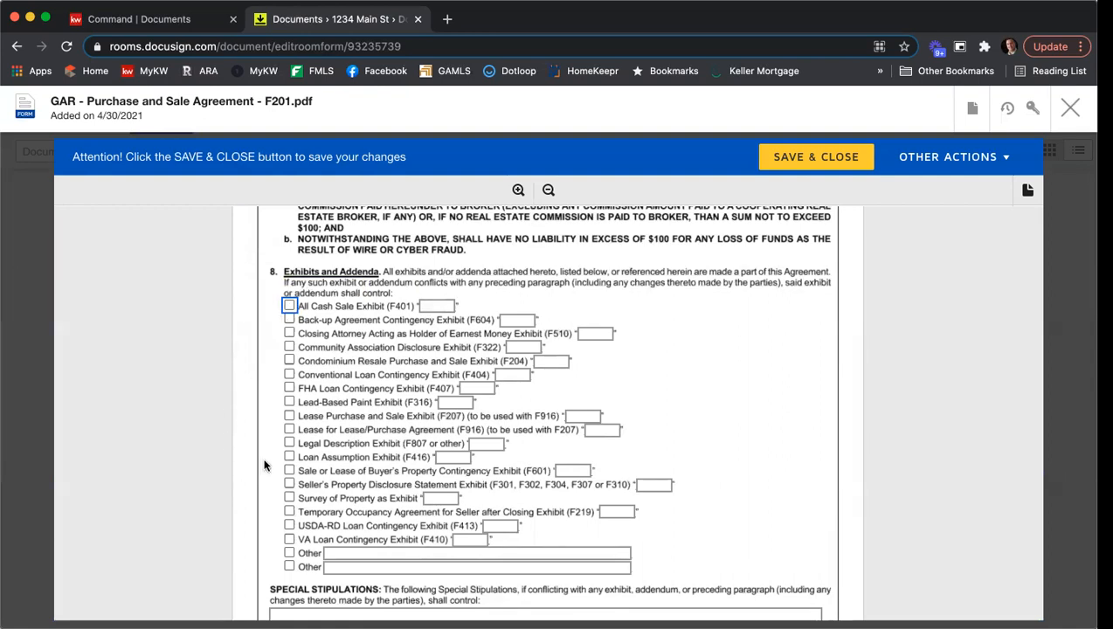
{"action": "left_click", "coordinate": [289, 483]}
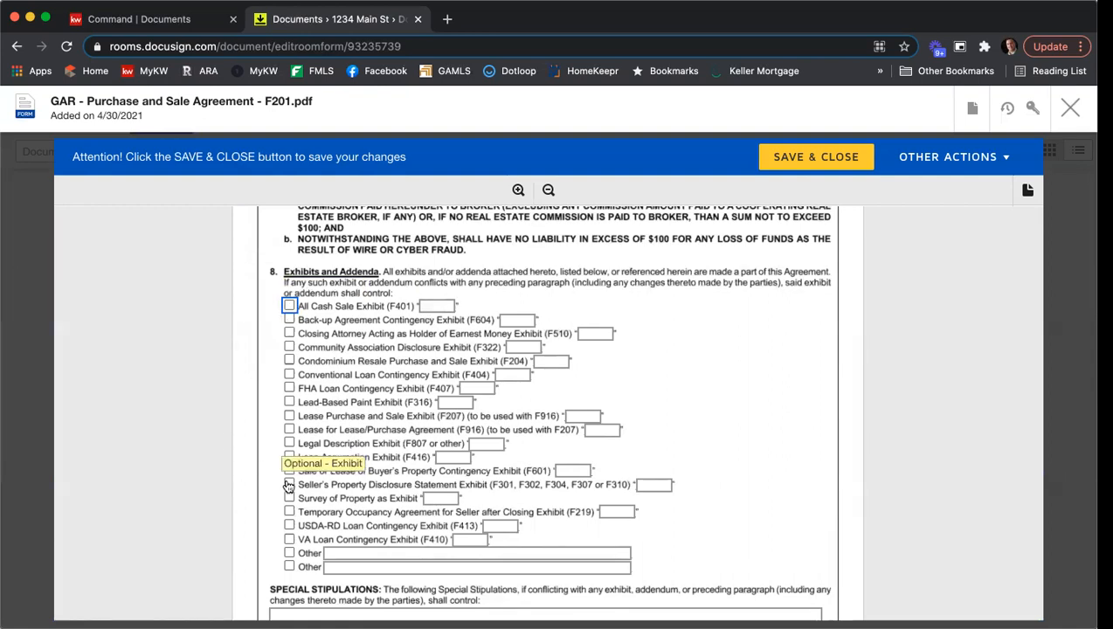
{"action": "left_click", "coordinate": [651, 483]}
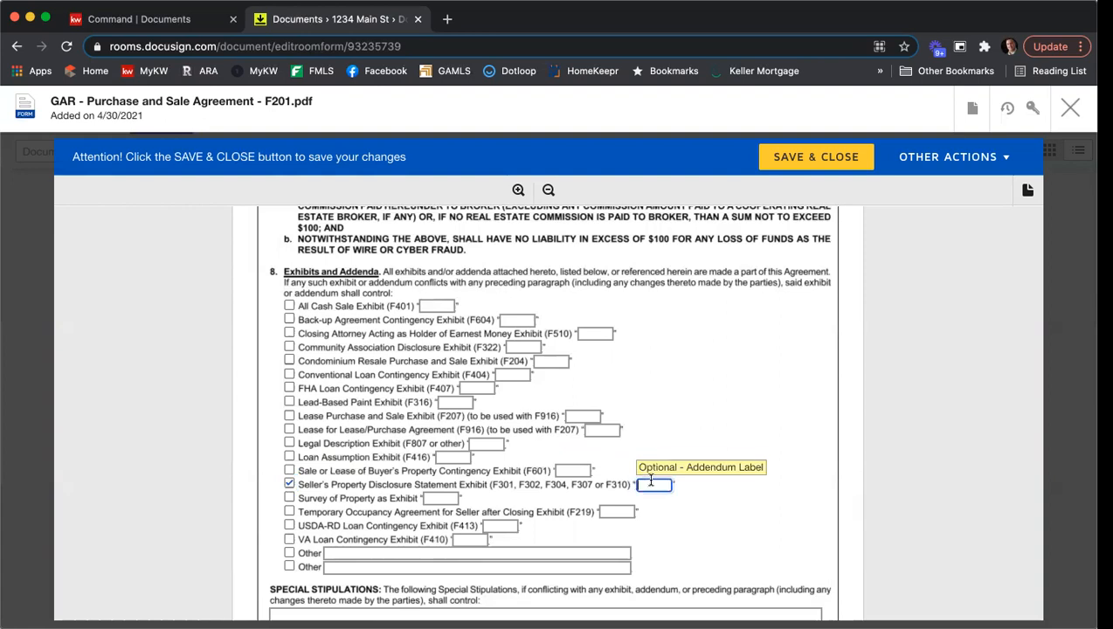
{"action": "type", "text": "A"}
- Include the Community Association Disclosure Exhibit (F322) labelled B and the Conventional Loan Contingency Exhibit (F404) labelled C
{"action": "left_click", "coordinate": [291, 348]}
{"action": "left_click", "coordinate": [527, 347]}
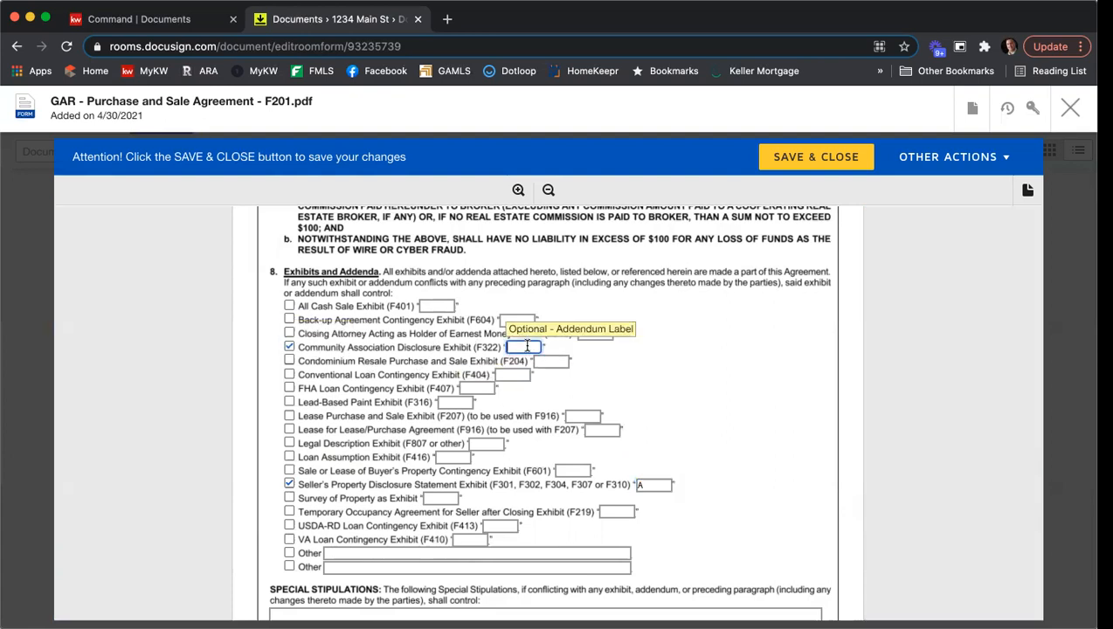
{"action": "type", "text": "B"}
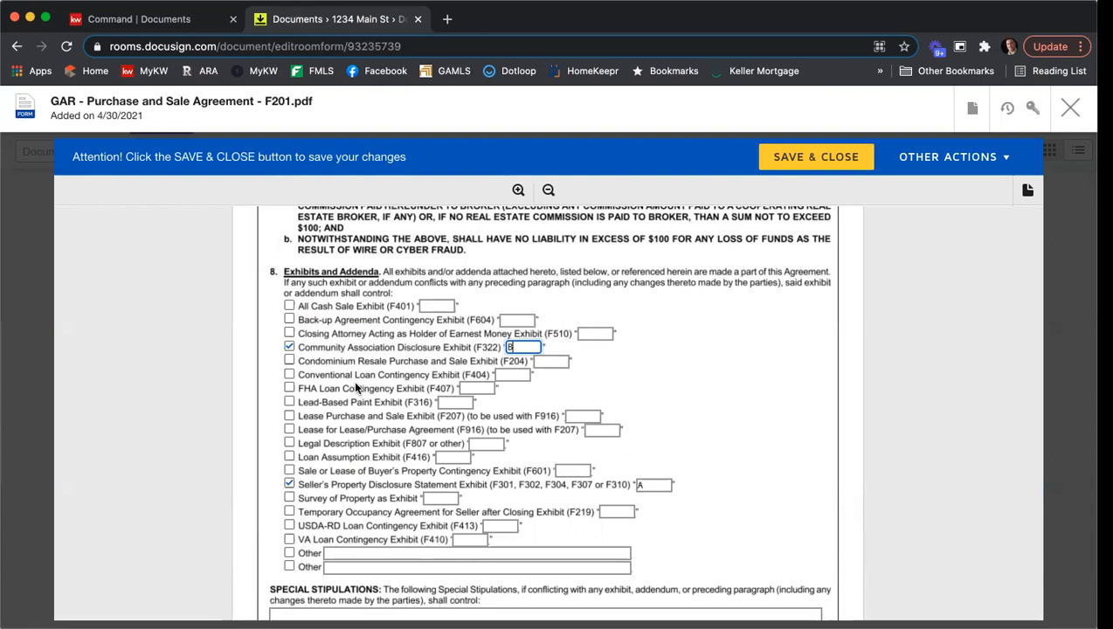
{"action": "left_click", "coordinate": [289, 375]}
{"action": "left_click", "coordinate": [522, 375]}
{"action": "type", "text": "C"}
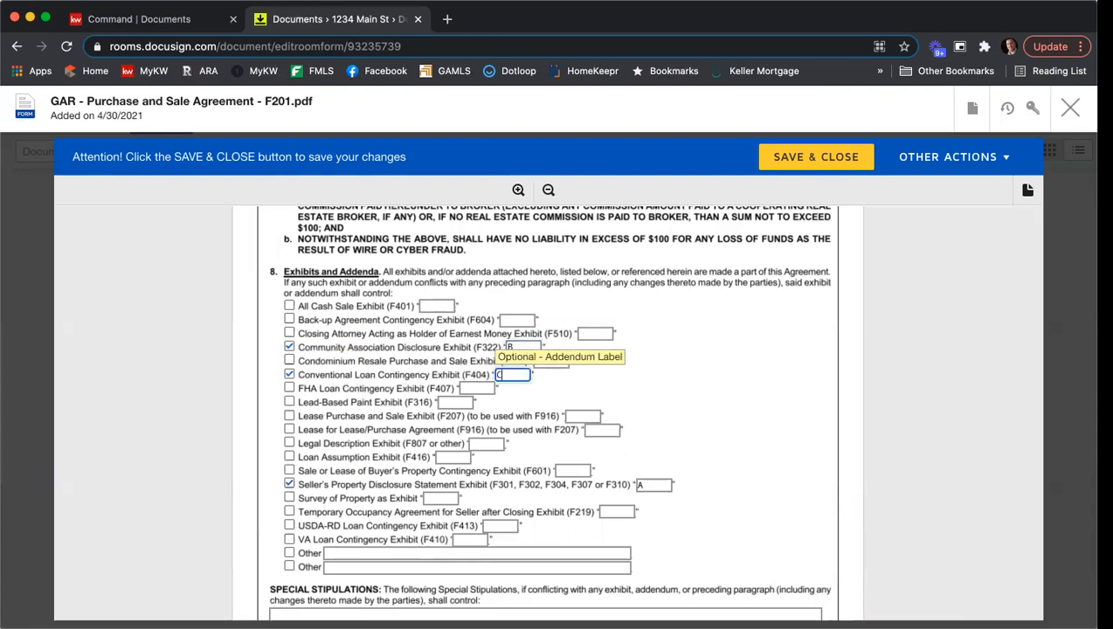
- Include the Legal Description Exhibit (F807 or other) in the exhibits list and label it D
{"action": "left_click", "coordinate": [289, 443]}
{"action": "left_click", "coordinate": [485, 443]}
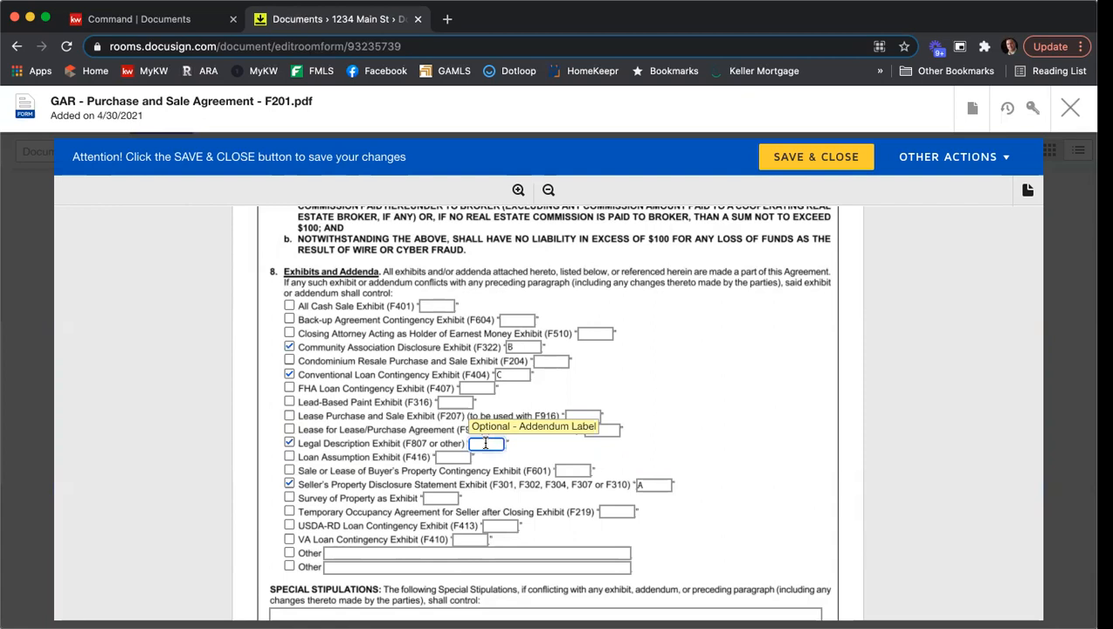
{"action": "type", "text": "D"}
{"action": "left_click", "coordinate": [749, 430]}
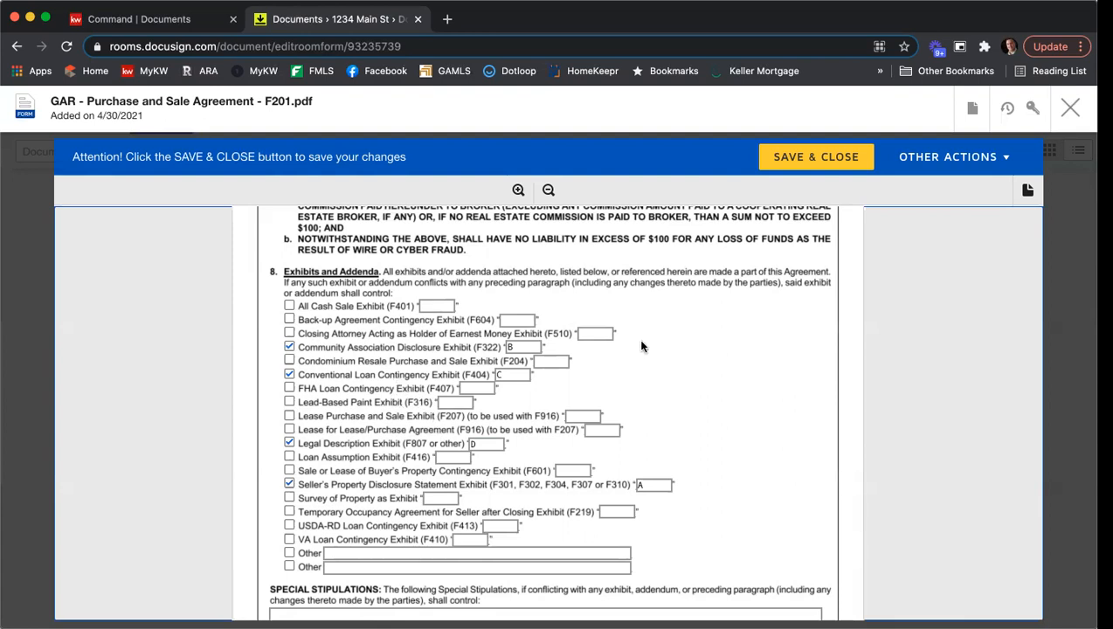
- Enter "You can type in stips.", "Add some more.", "Even more." and "Lots more." as separate special stipulations, and toggle the additional-stipulations option on and off
{"action": "scroll", "coordinate": [747, 352], "scroll_direction": "down", "scroll_amount": 1}
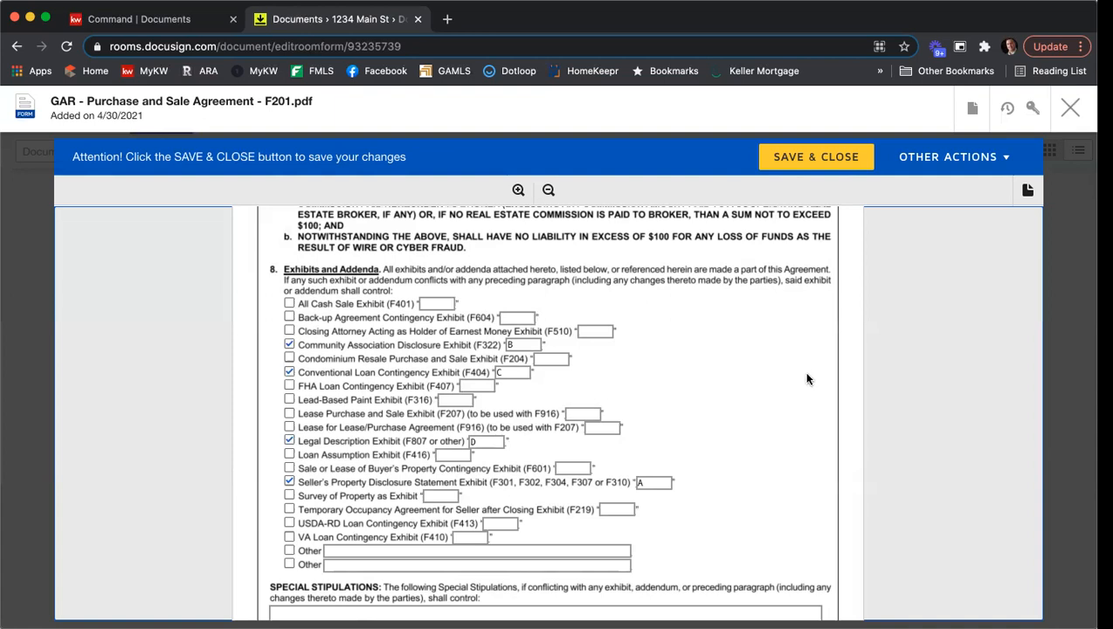
{"action": "scroll", "coordinate": [814, 371], "scroll_direction": "down", "scroll_amount": 4}
{"action": "scroll", "coordinate": [818, 371], "scroll_direction": "down", "scroll_amount": 2}
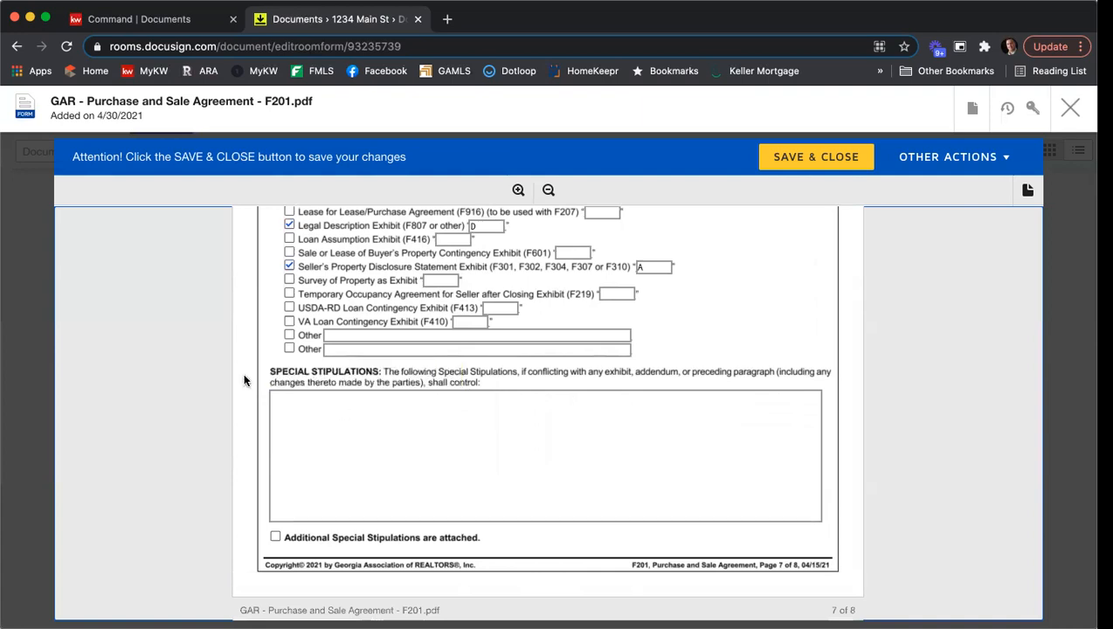
{"action": "scroll", "coordinate": [244, 380], "scroll_direction": "down", "scroll_amount": 2}
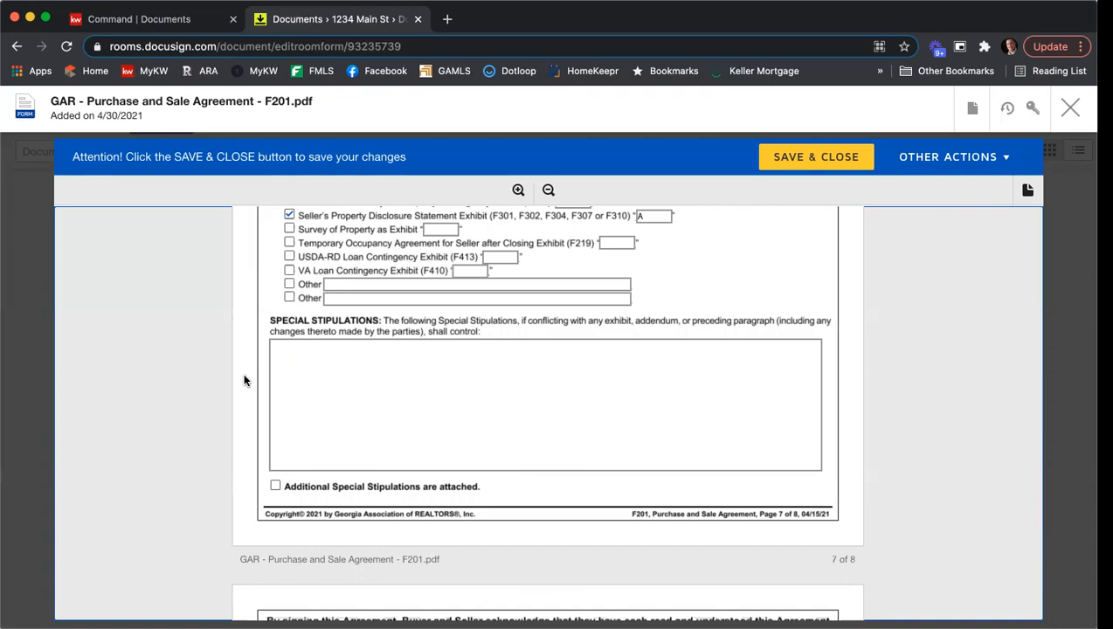
{"action": "left_click", "coordinate": [308, 359]}
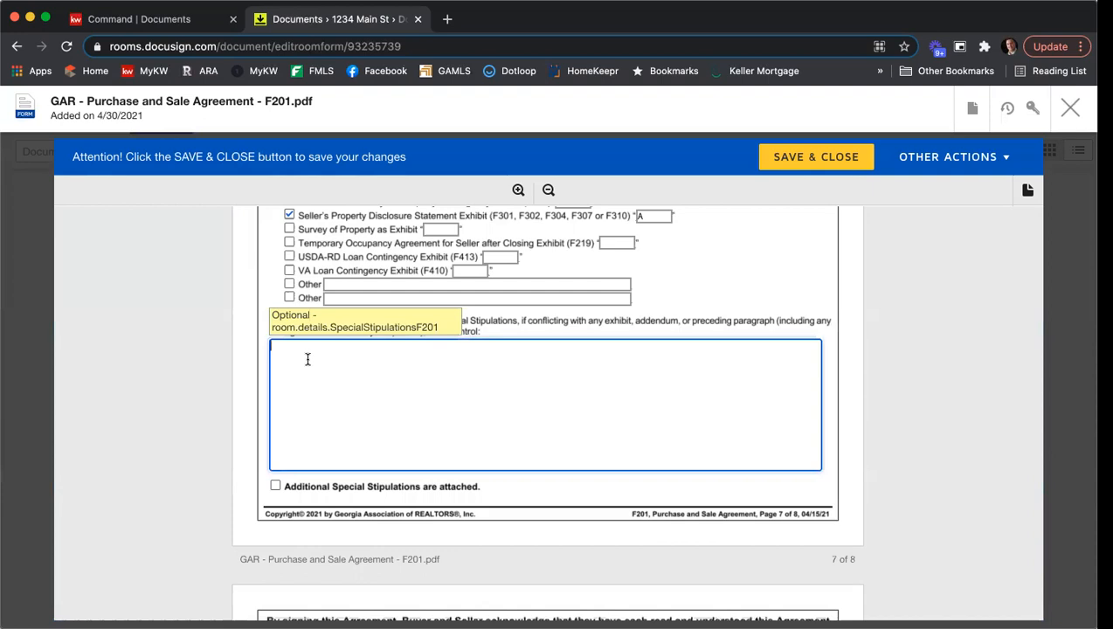
{"action": "type", "text": "You can type in stips."}
{"action": "key", "text": "Return"}
{"action": "key", "text": "Return"}
{"action": "type", "text": "Add some more."}
{"action": "key", "text": "Return"}
{"action": "key", "text": "Return"}
{"action": "type", "text": "Even more."}
{"action": "key", "text": "Return"}
{"action": "key", "text": "Return"}
{"action": "type", "text": "Lots more."}
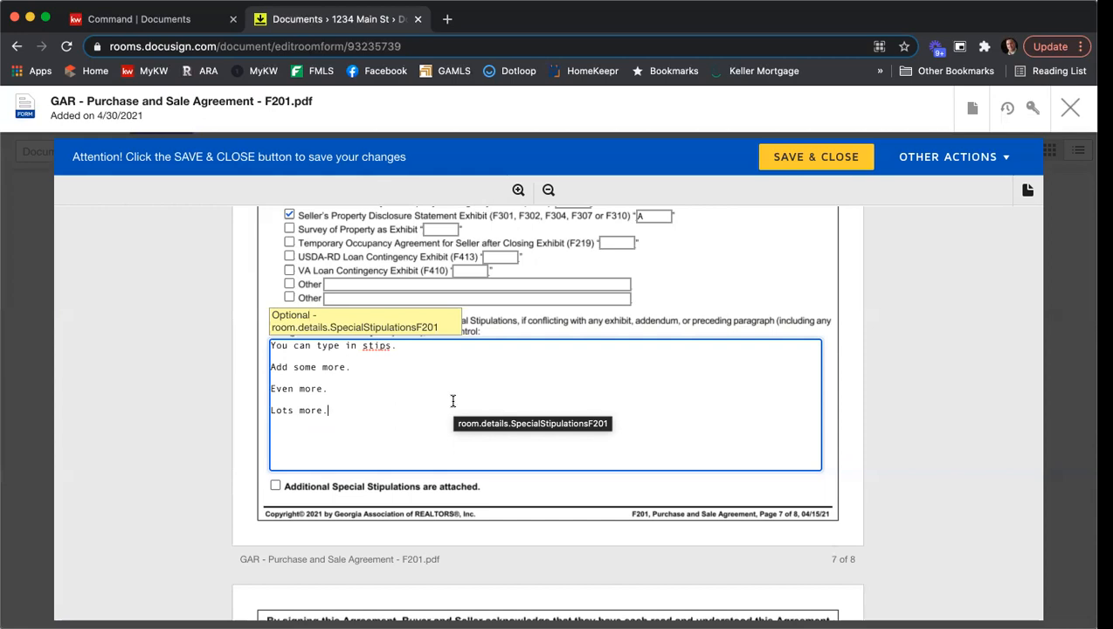
{"action": "left_click", "coordinate": [273, 487]}
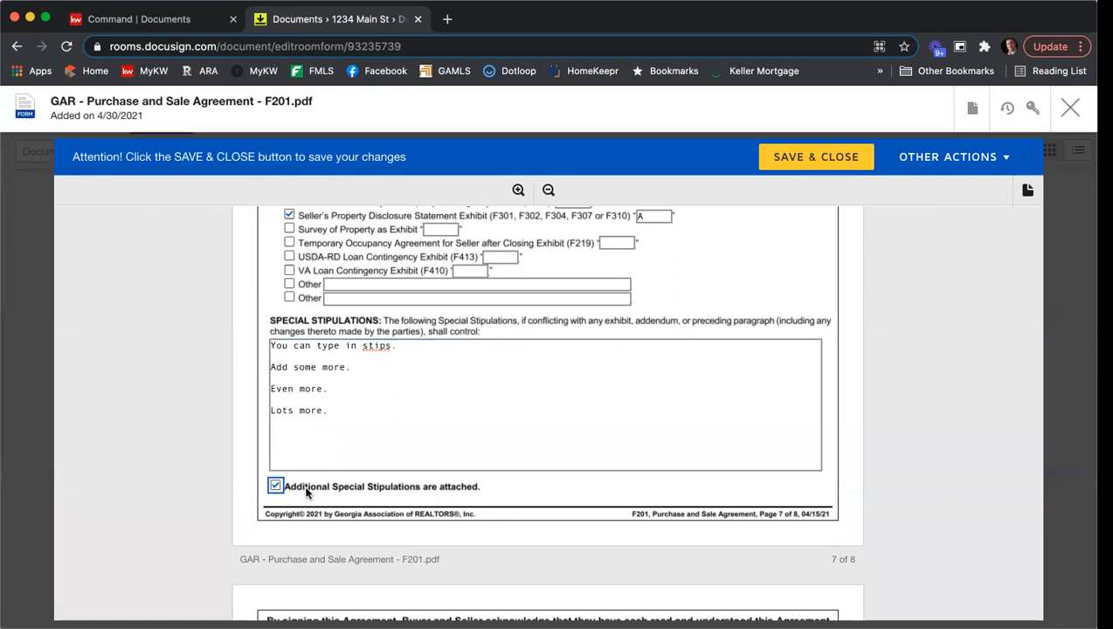
{"action": "left_click", "coordinate": [274, 485]}
- Set the seller licensee's REALTOR membership to ARA and the seller broker's MLS office code to KWFA01, and save and close the agreement
{"action": "scroll", "coordinate": [874, 320], "scroll_direction": "down", "scroll_amount": 1}
{"action": "scroll", "coordinate": [873, 321], "scroll_direction": "down", "scroll_amount": 5}
{"action": "scroll", "coordinate": [876, 318], "scroll_direction": "down", "scroll_amount": 2}
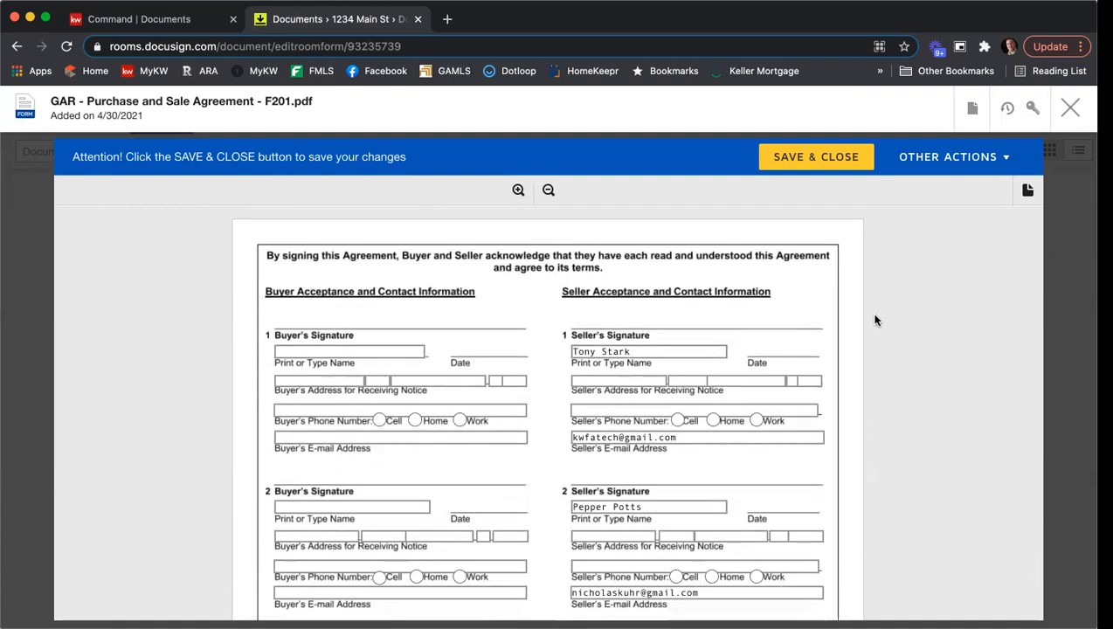
{"action": "scroll", "coordinate": [878, 316], "scroll_direction": "down", "scroll_amount": 1}
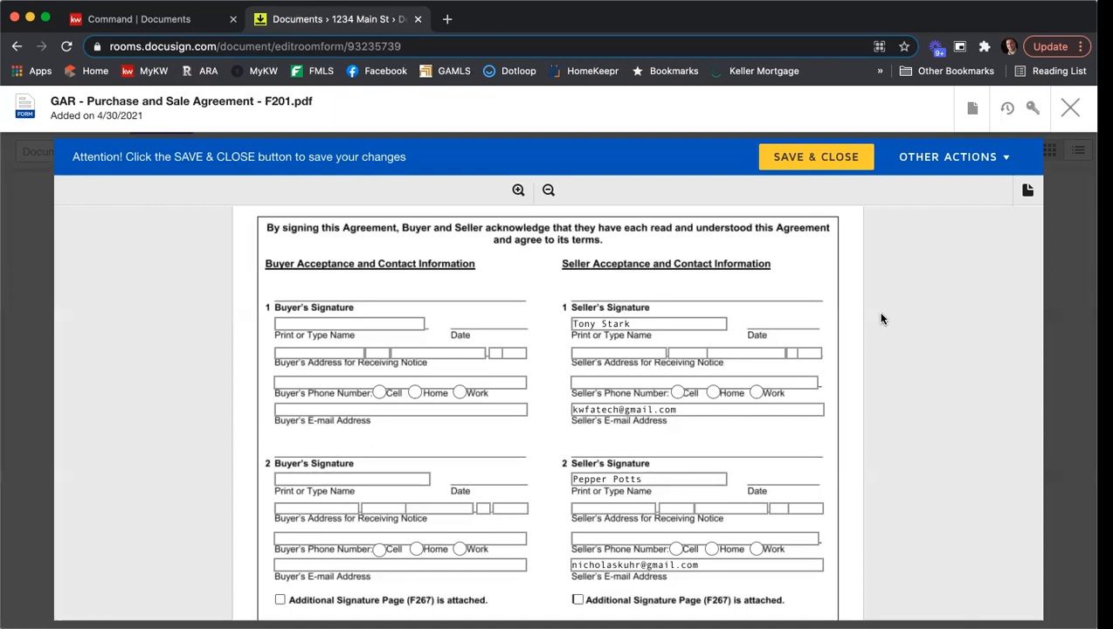
{"action": "scroll", "coordinate": [1011, 328], "scroll_direction": "down", "scroll_amount": 6}
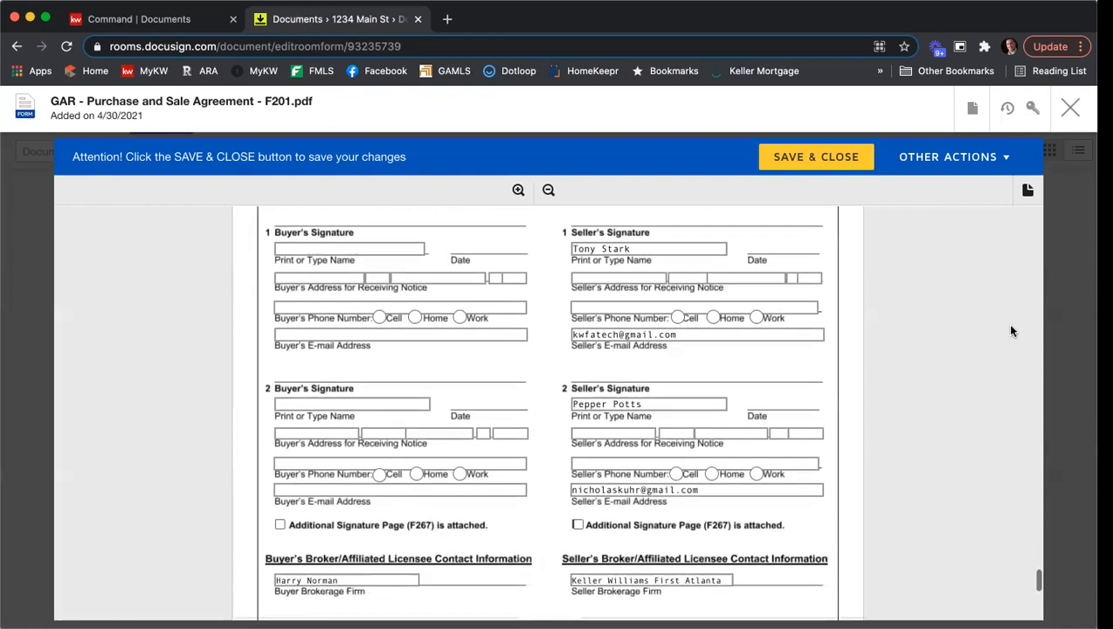
{"action": "scroll", "coordinate": [1012, 331], "scroll_direction": "down", "scroll_amount": 2}
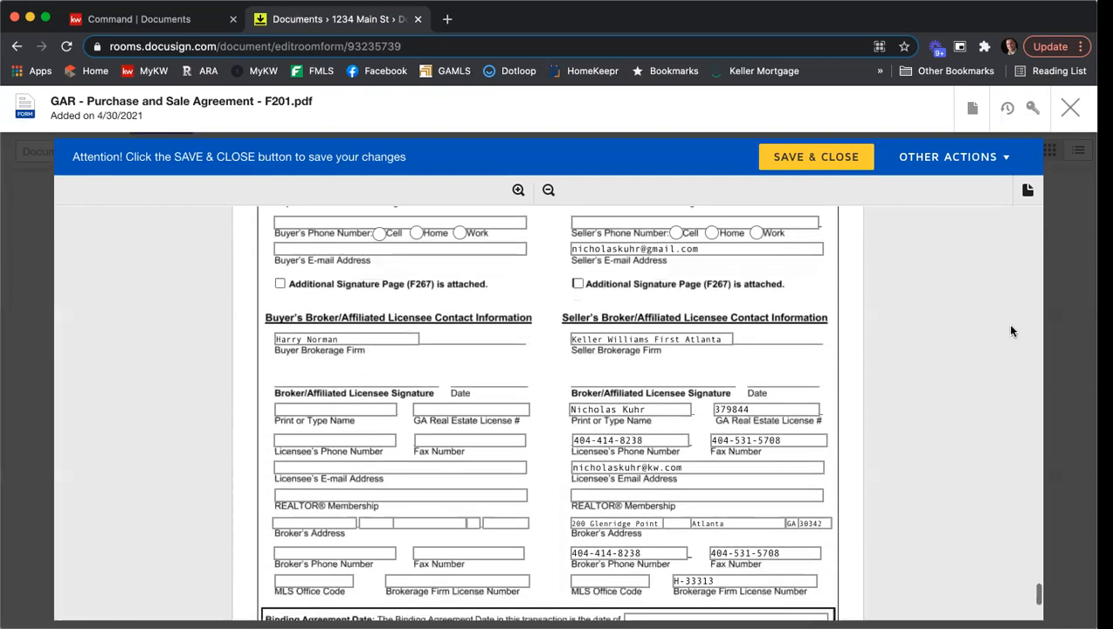
{"action": "scroll", "coordinate": [1009, 330], "scroll_direction": "down", "scroll_amount": 1}
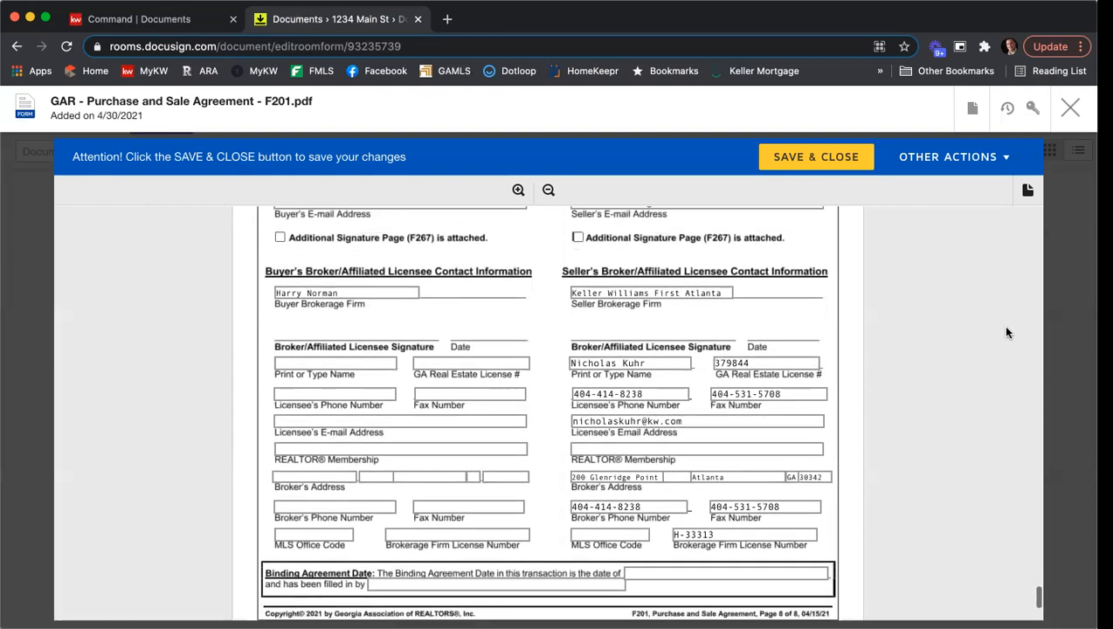
{"action": "left_click", "coordinate": [746, 444]}
{"action": "type", "text": "A"}
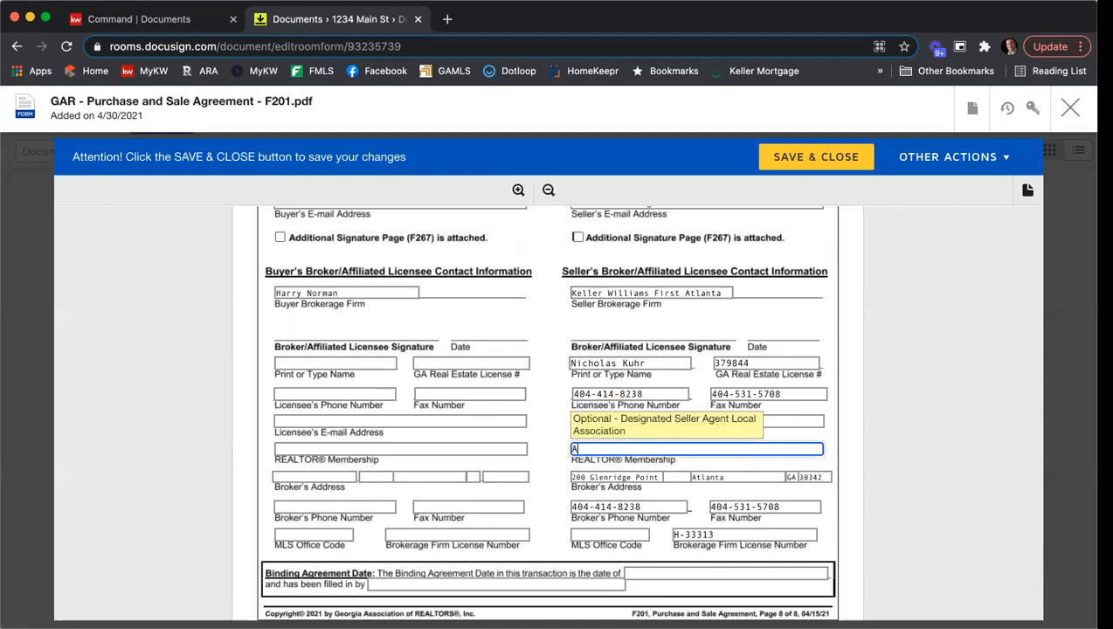
{"action": "type", "text": "RA"}
{"action": "left_click", "coordinate": [604, 531]}
{"action": "type", "text": "KWFA01"}
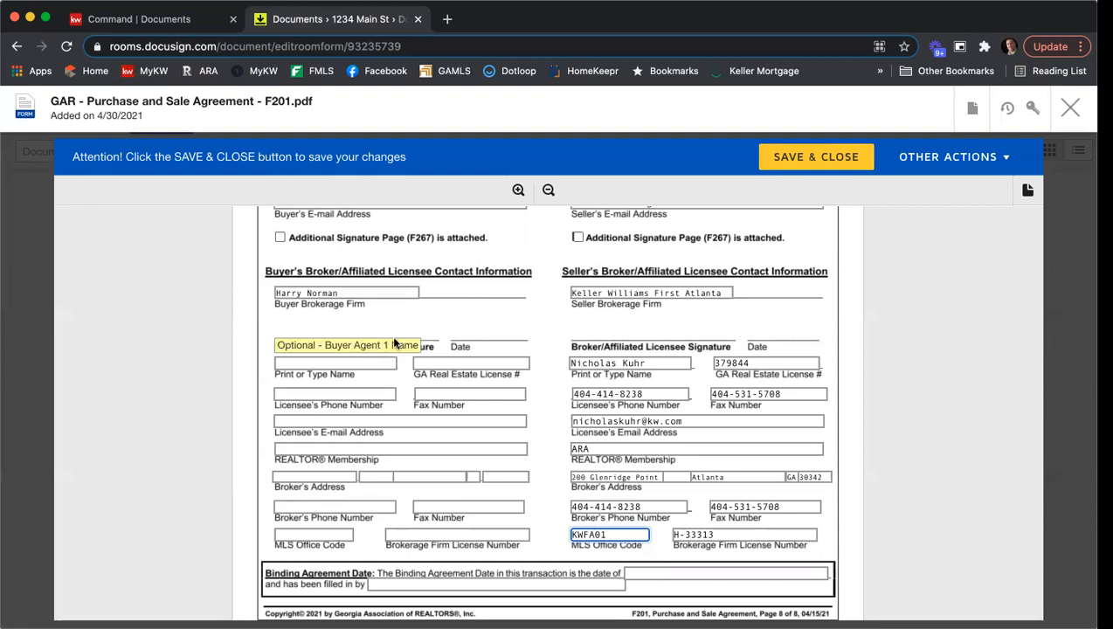
{"action": "scroll", "coordinate": [651, 358], "scroll_direction": "down", "scroll_amount": 3}
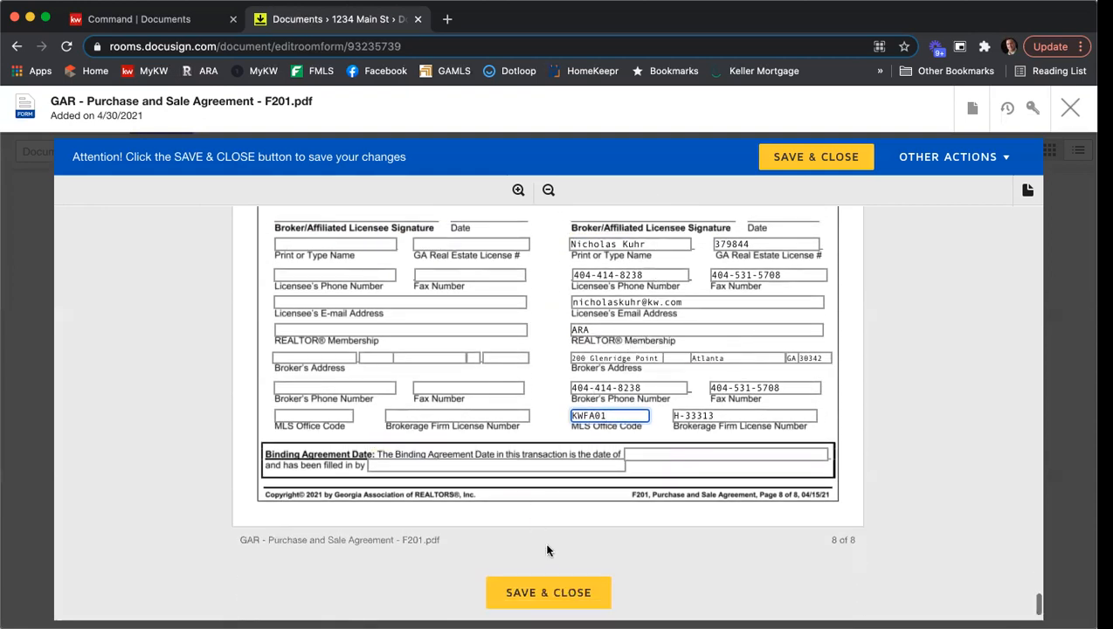
{"action": "left_click", "coordinate": [546, 591]}
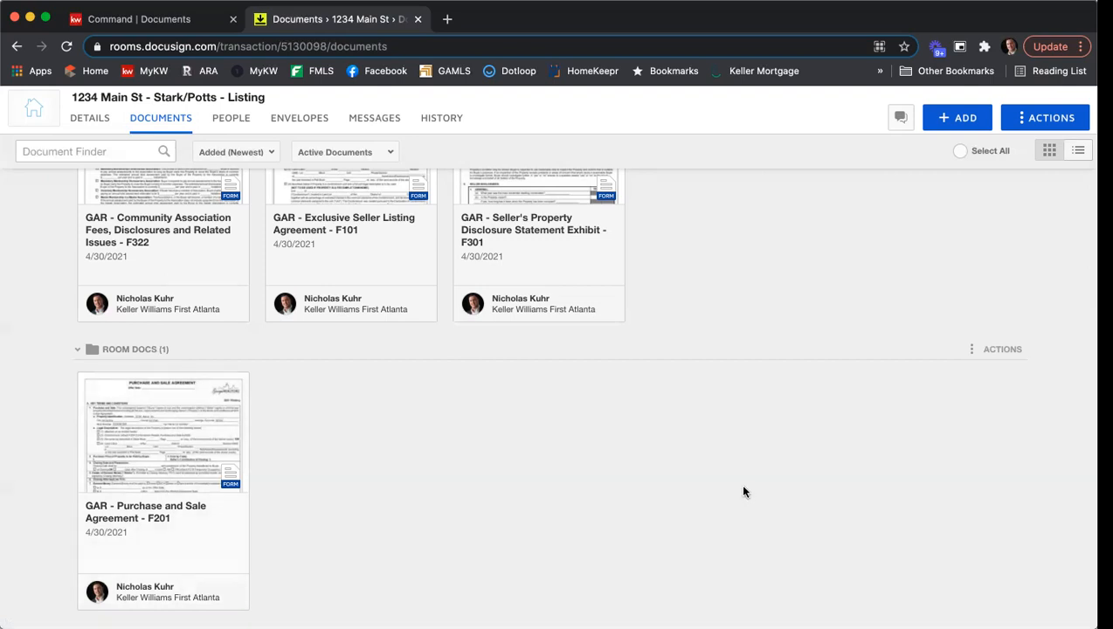
{"action": "scroll", "coordinate": [744, 491], "scroll_direction": "up", "scroll_amount": 1}
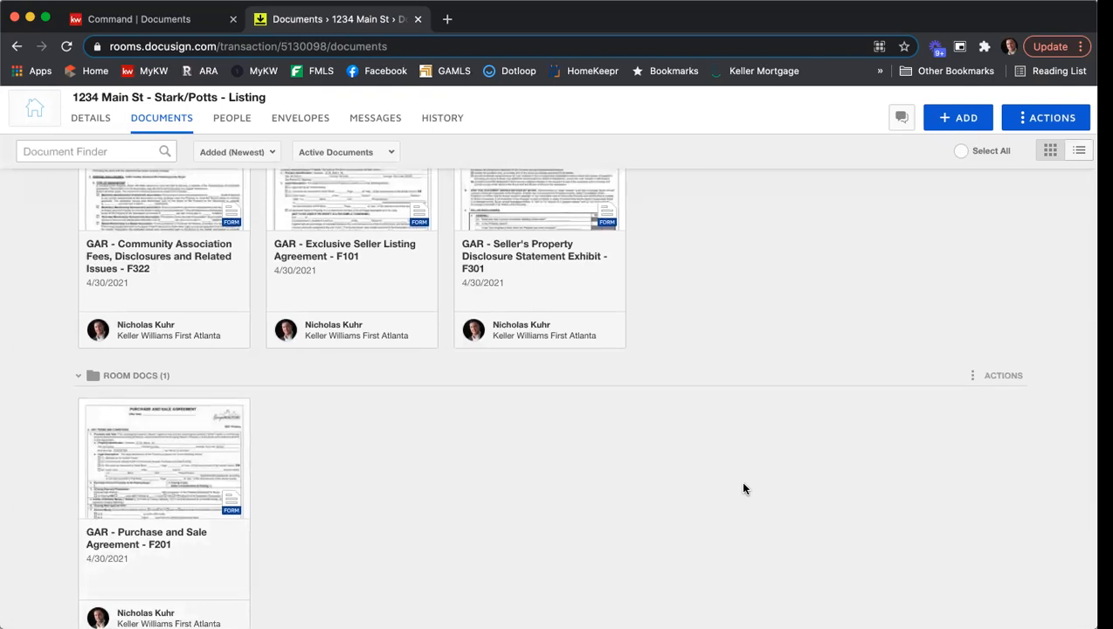
{"action": "scroll", "coordinate": [743, 489], "scroll_direction": "up", "scroll_amount": 3}
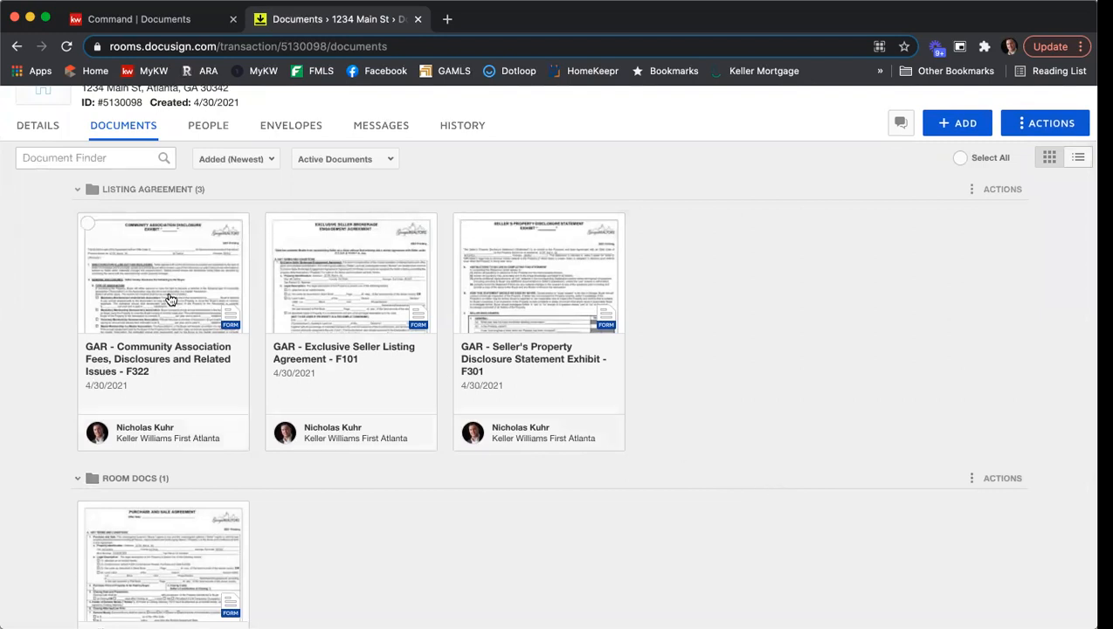
{"action": "left_click", "coordinate": [87, 226]}
{"action": "left_click", "coordinate": [275, 227]}
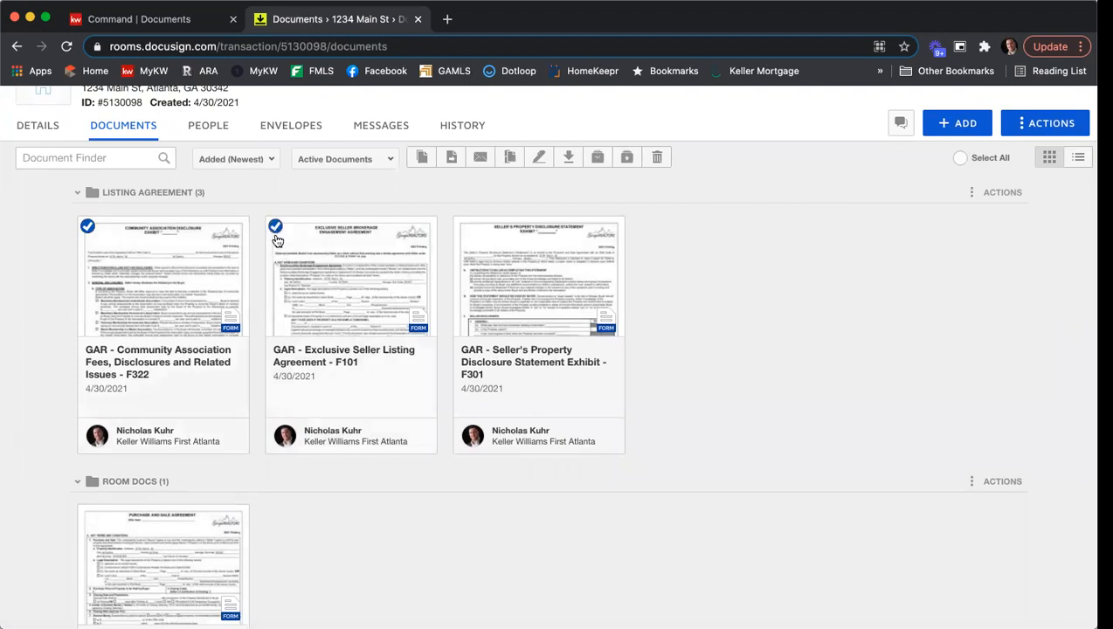
{"action": "left_click", "coordinate": [462, 226]}
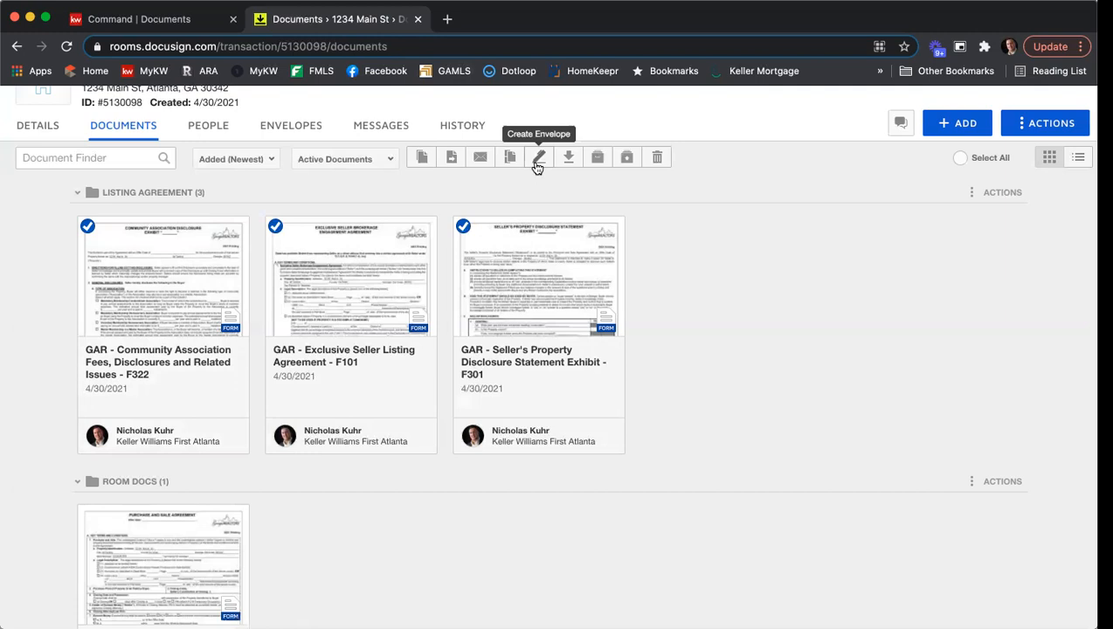
- Create a new envelope in the room and name it with the property's street address followed by "- ESLA & PSA"
{"action": "left_click", "coordinate": [286, 130]}
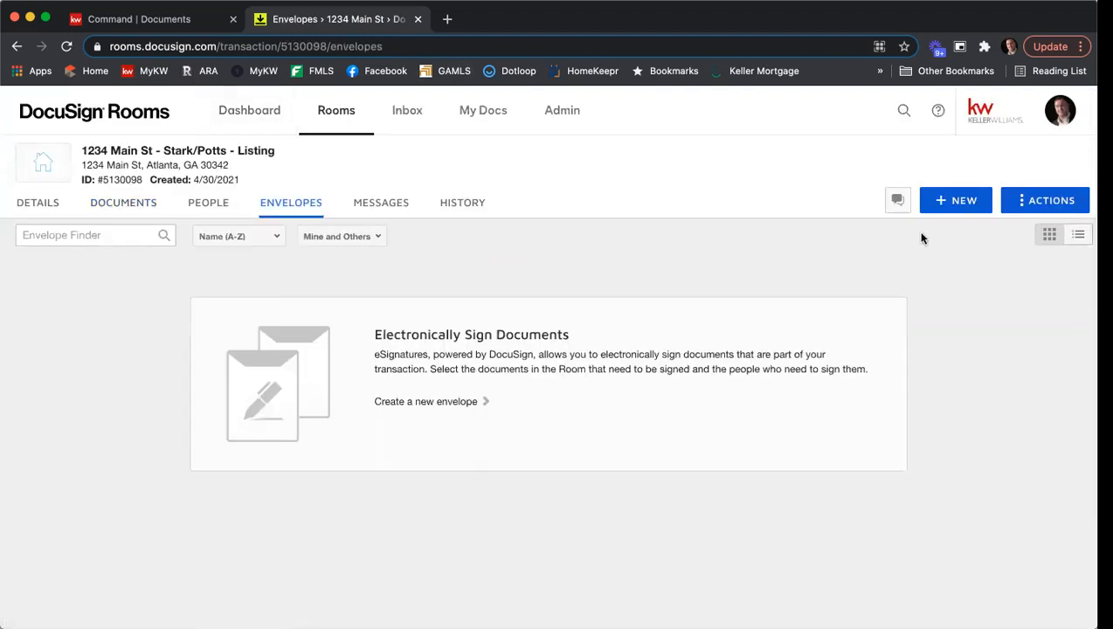
{"action": "left_click", "coordinate": [954, 208]}
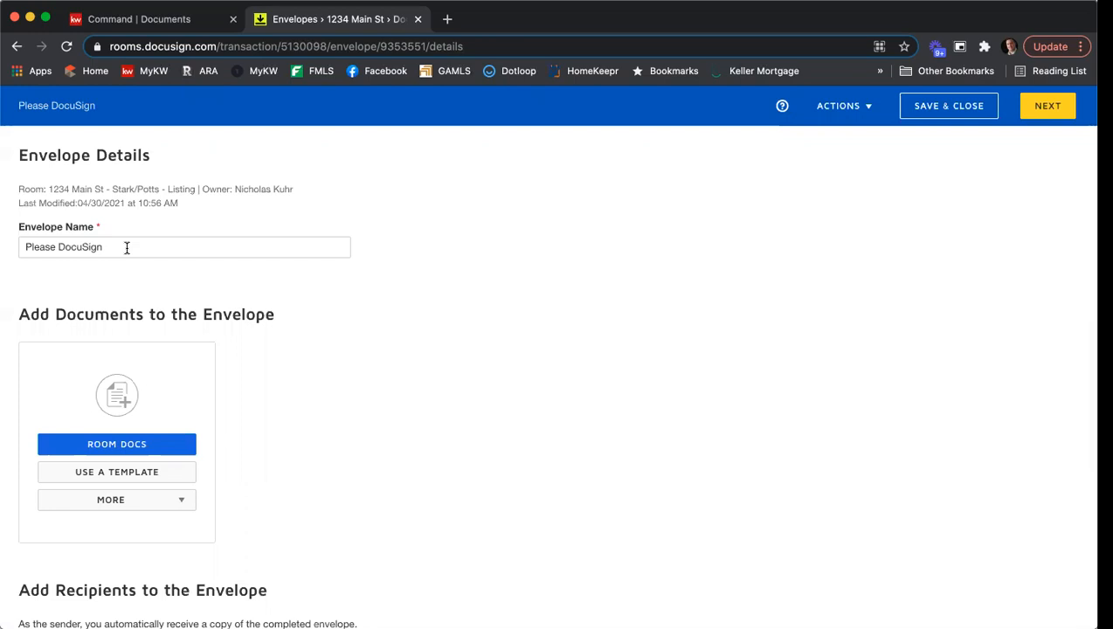
{"action": "triple_click", "coordinate": [125, 247]}
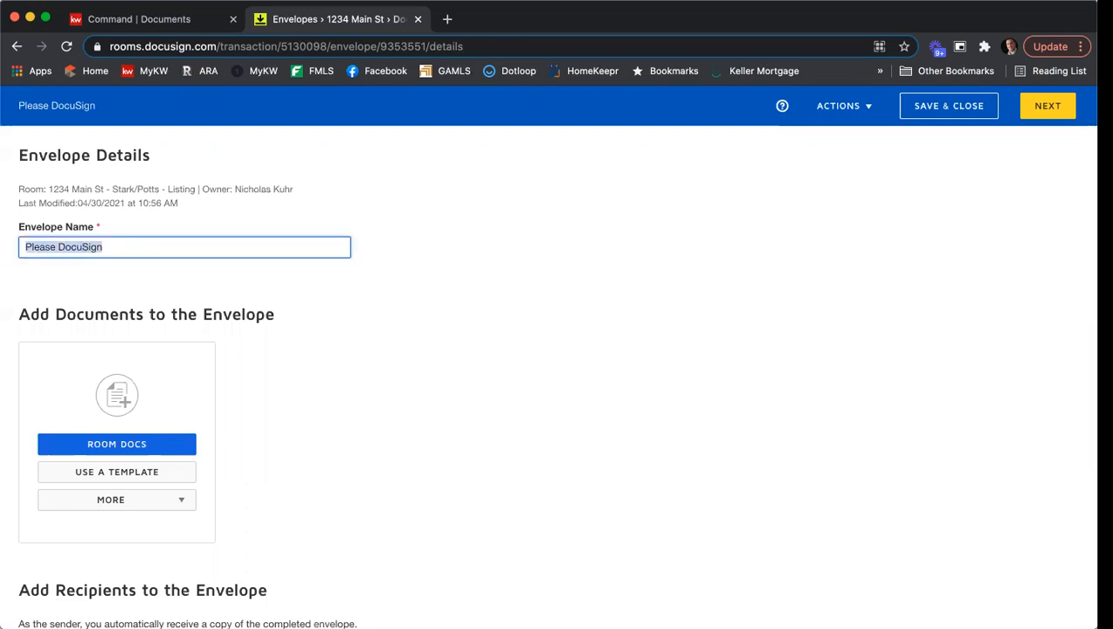
{"action": "type", "text": "1234 M"}
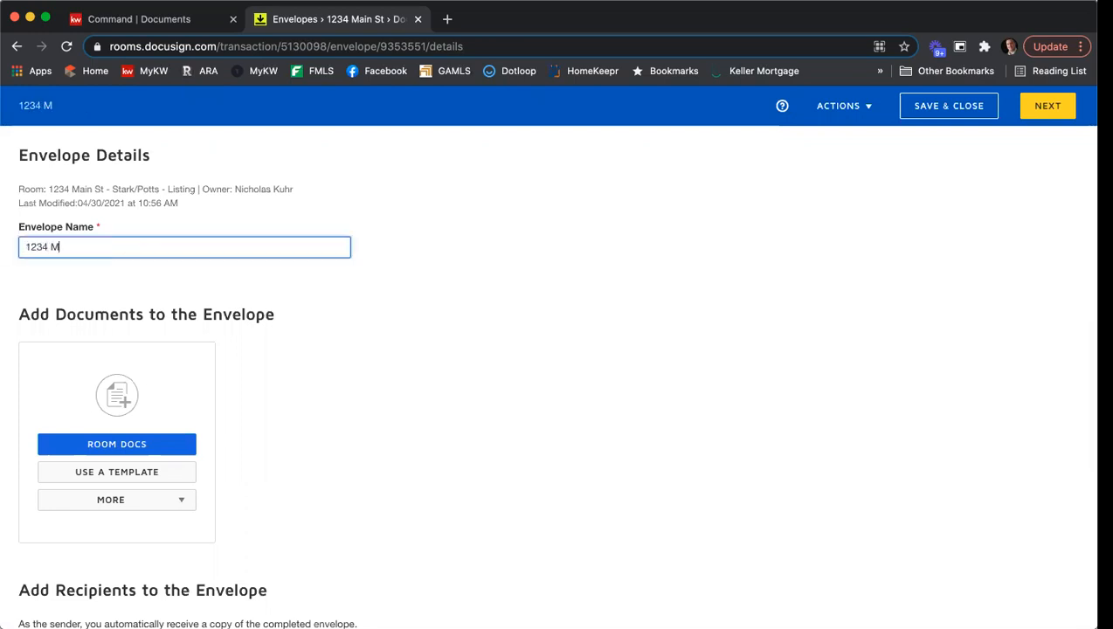
{"action": "type", "text": "ain St - ESLA & PSA"}
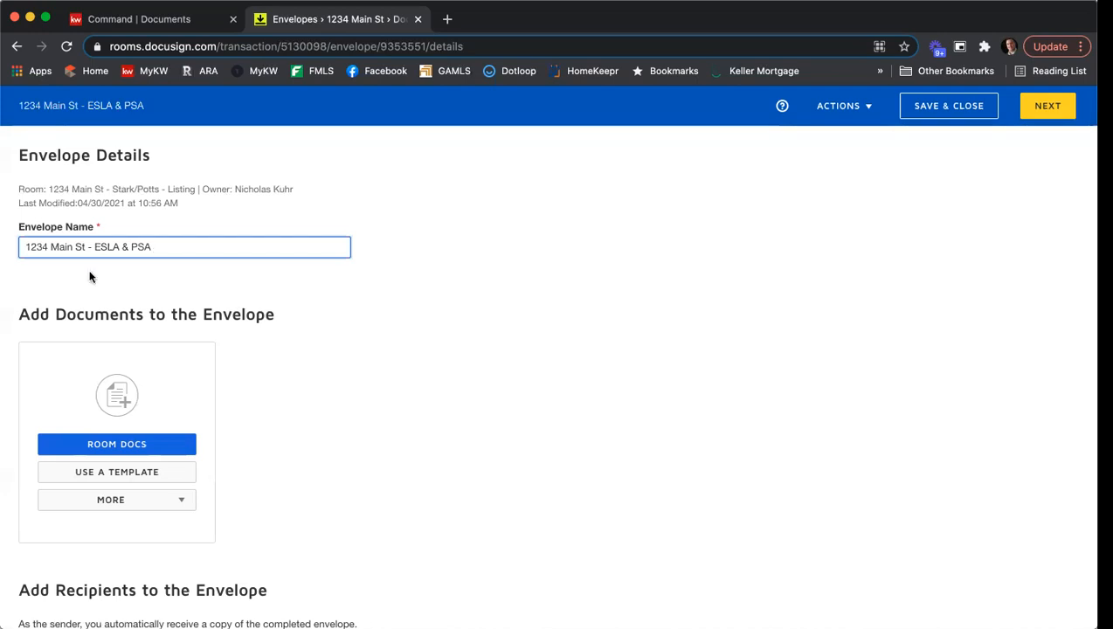
- Add the room's F322, F101, F201 and F301 GAR forms to the envelope
{"action": "scroll", "coordinate": [457, 287], "scroll_direction": "down", "scroll_amount": 3}
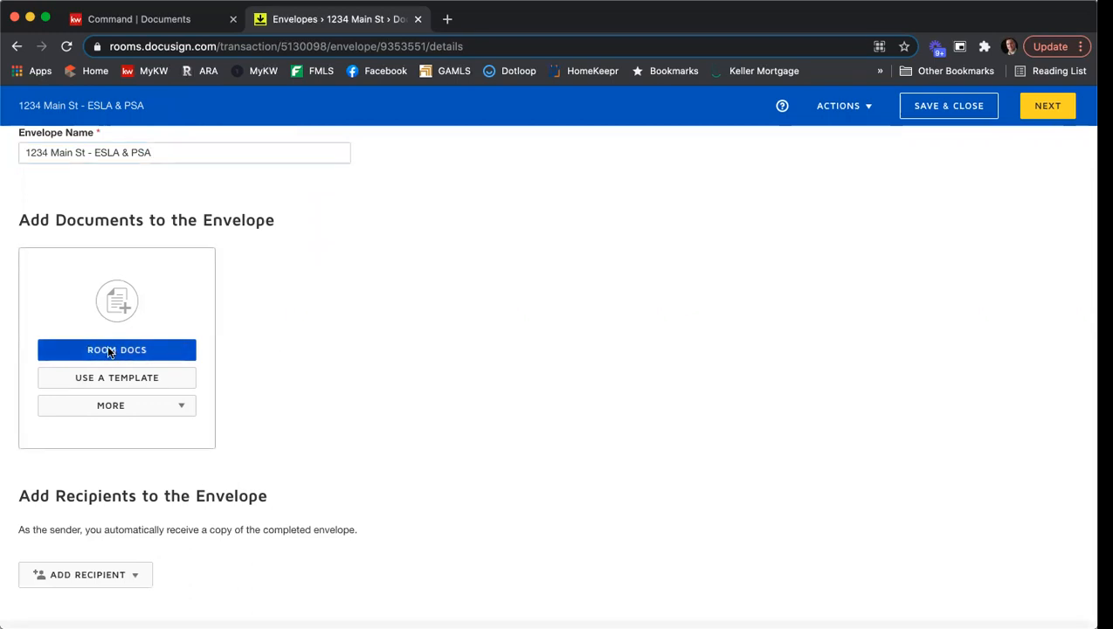
{"action": "left_click", "coordinate": [109, 352]}
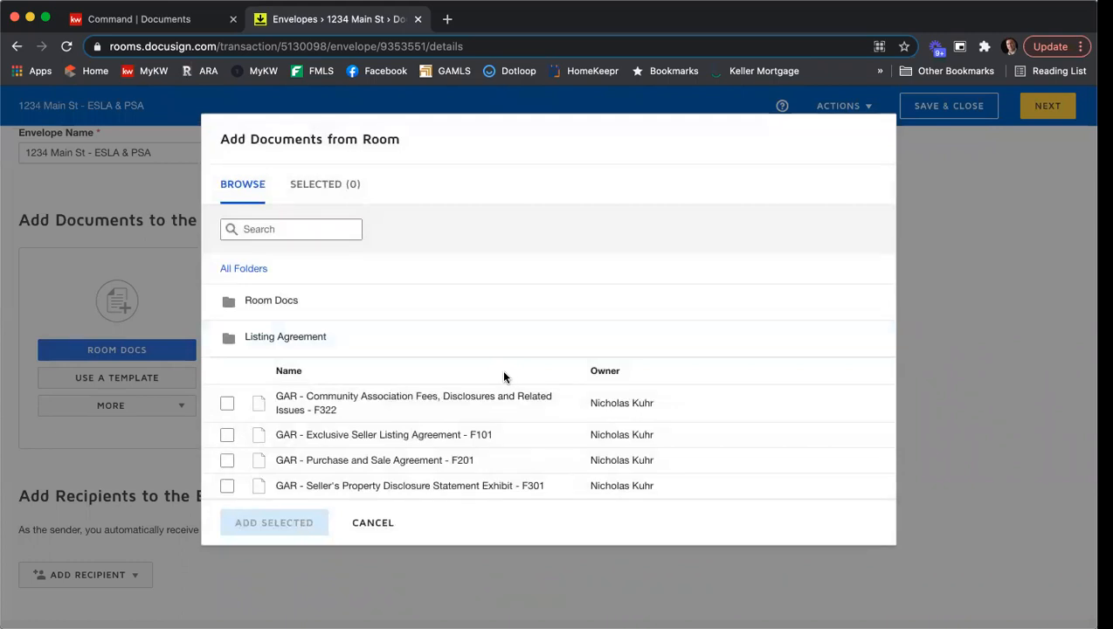
{"action": "left_click", "coordinate": [226, 403]}
{"action": "left_click", "coordinate": [225, 434]}
{"action": "left_click", "coordinate": [227, 460]}
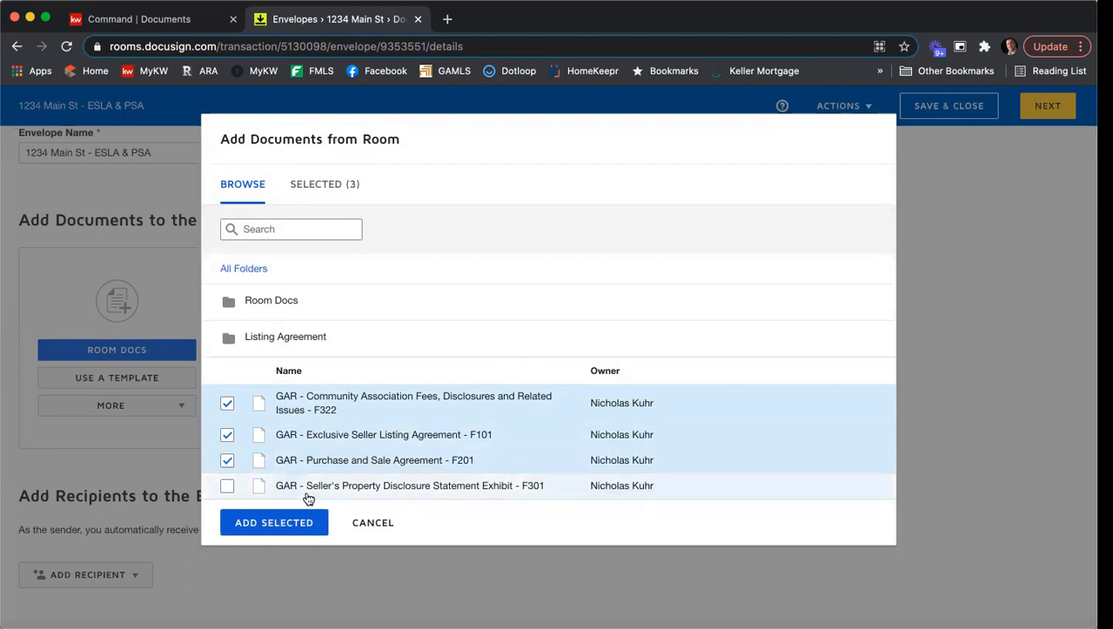
{"action": "left_click", "coordinate": [228, 488]}
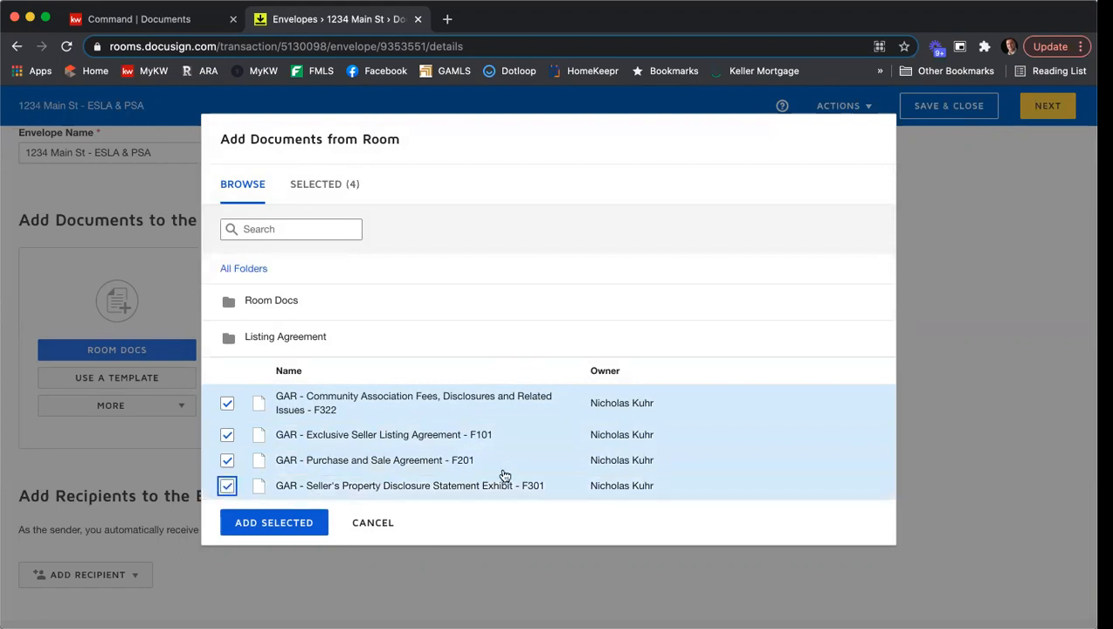
{"action": "left_click", "coordinate": [294, 523]}
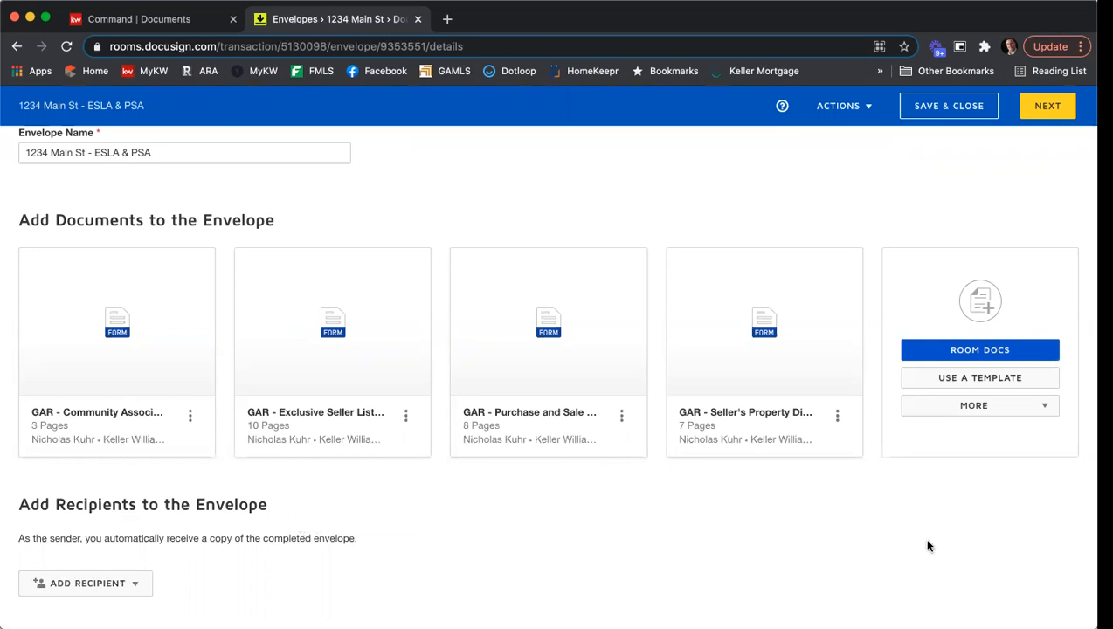
- Add the shared Seller - Wire Fraud Disclosure and Seller - Affiliated Marketing Disclosure templates to the envelope
{"action": "left_click", "coordinate": [978, 386]}
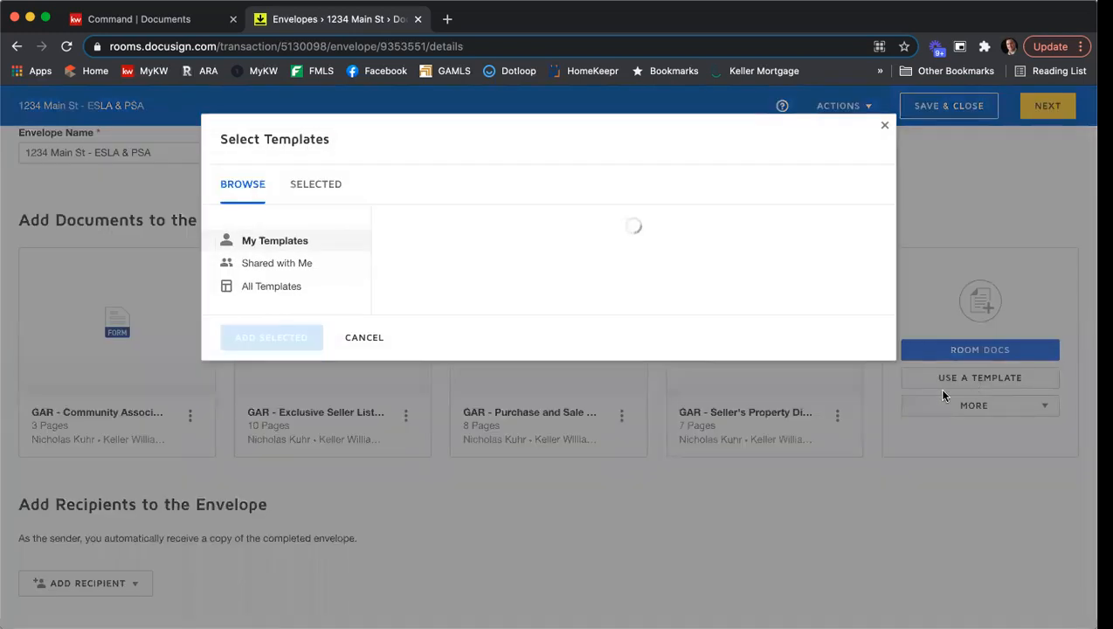
{"action": "left_click", "coordinate": [288, 273]}
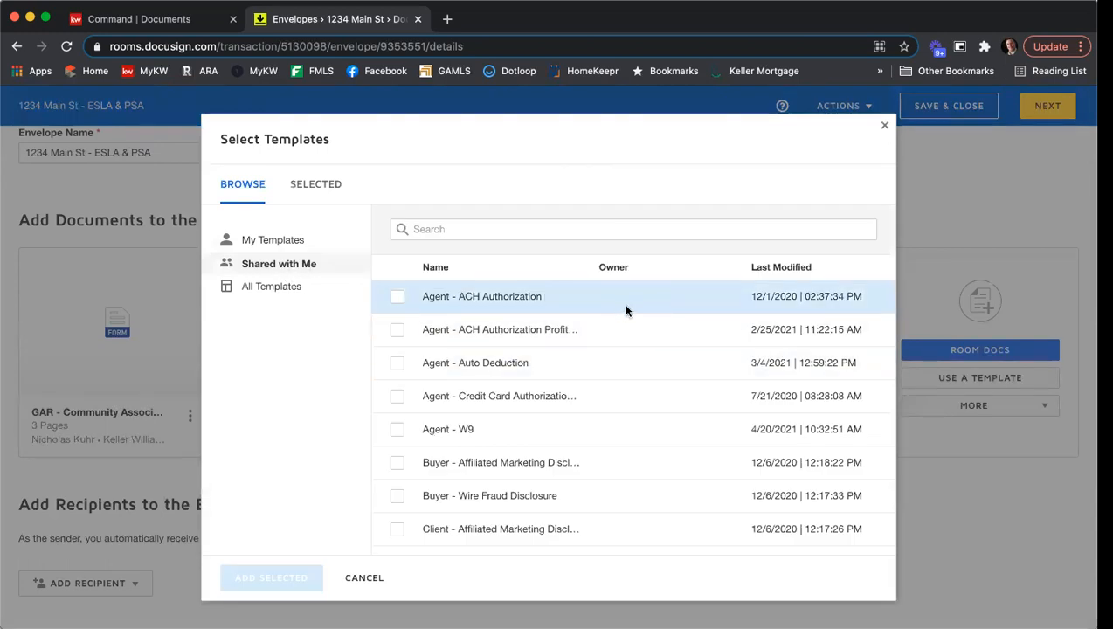
{"action": "scroll", "coordinate": [654, 306], "scroll_direction": "down", "scroll_amount": 3}
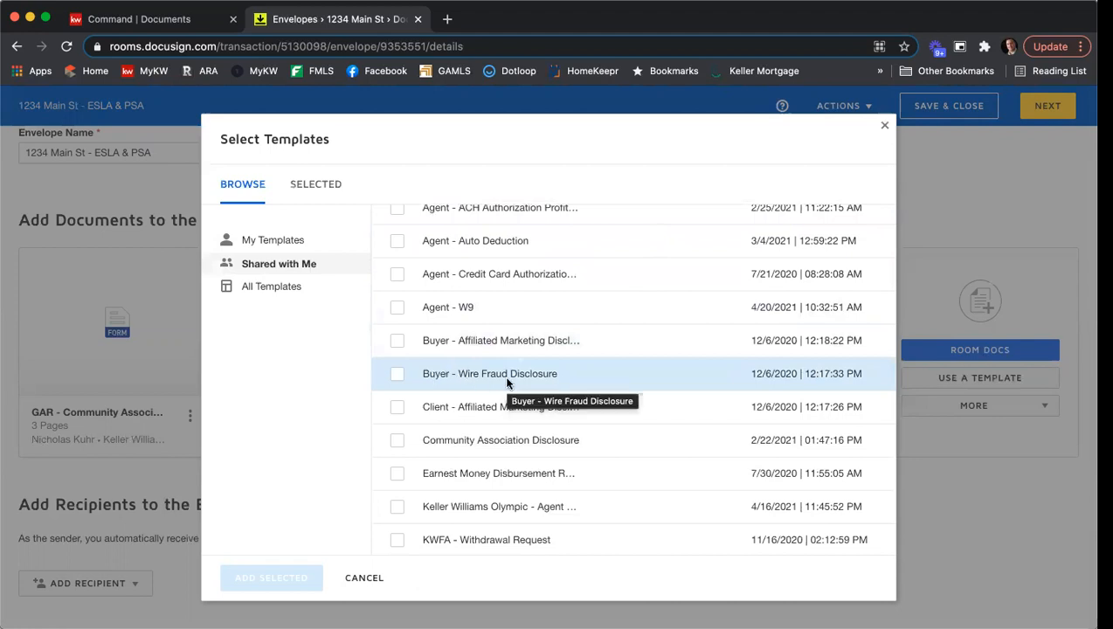
{"action": "scroll", "coordinate": [546, 367], "scroll_direction": "down", "scroll_amount": 8}
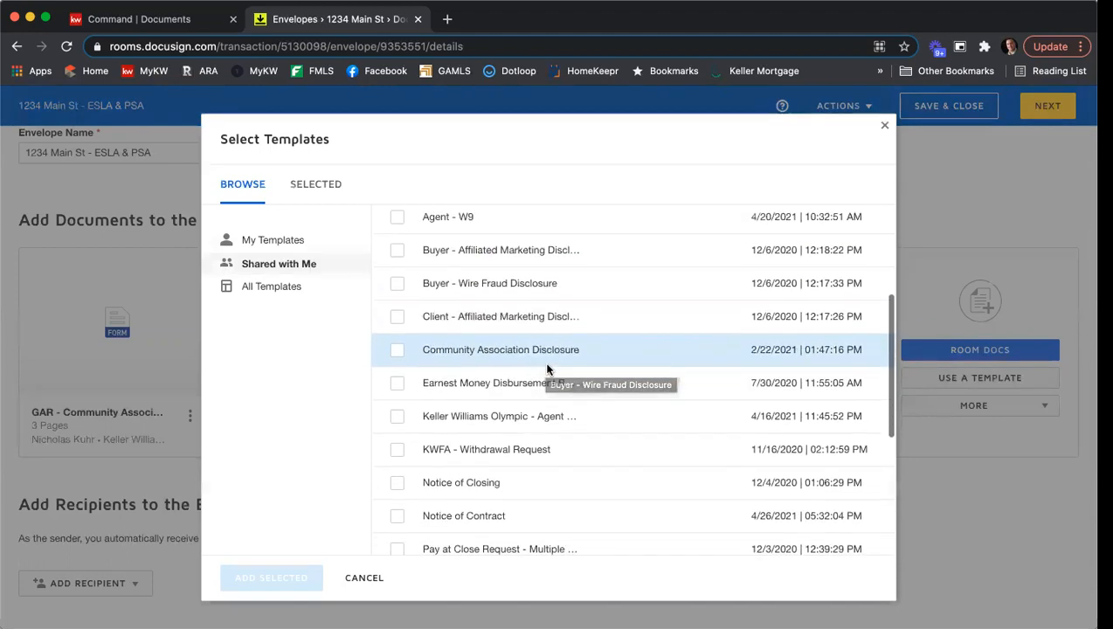
{"action": "scroll", "coordinate": [546, 367], "scroll_direction": "down", "scroll_amount": 1}
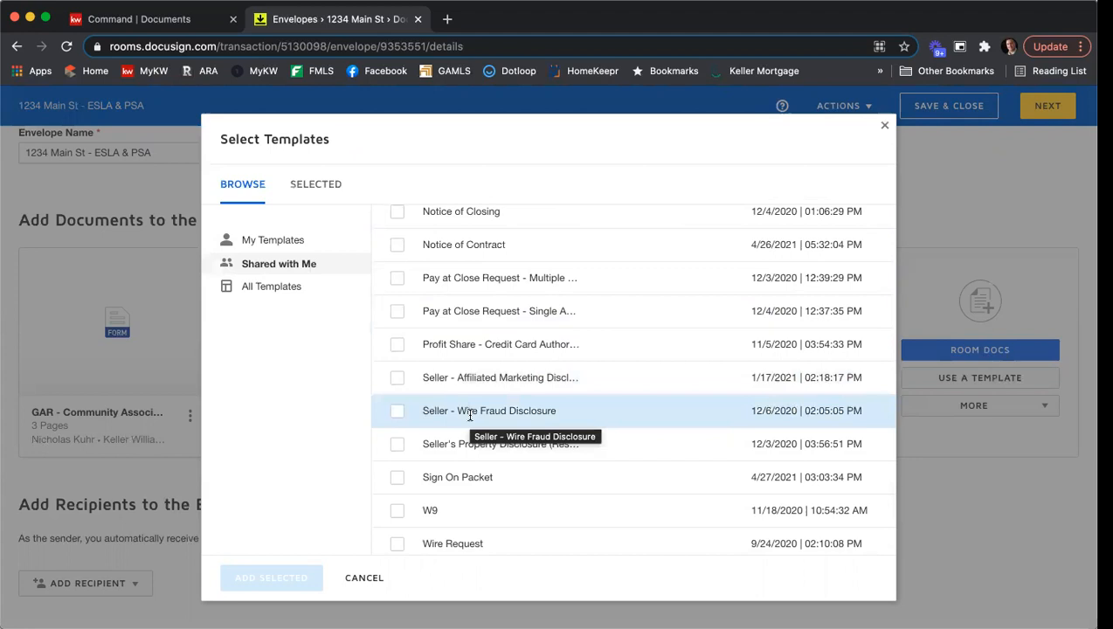
{"action": "left_click", "coordinate": [395, 412]}
{"action": "left_click", "coordinate": [396, 380]}
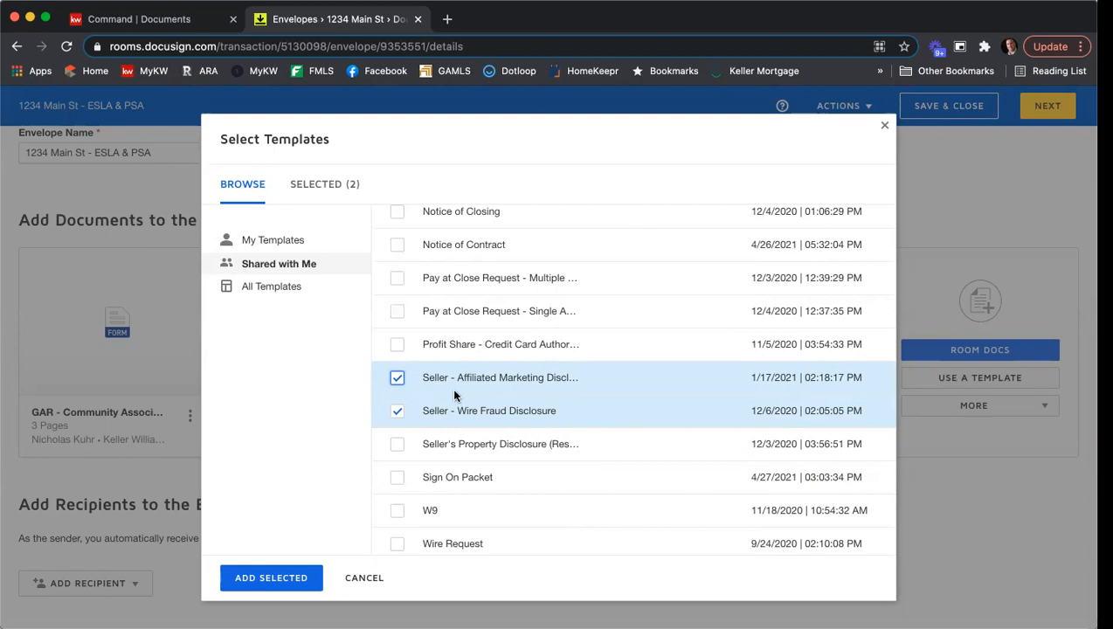
{"action": "left_click", "coordinate": [271, 578]}
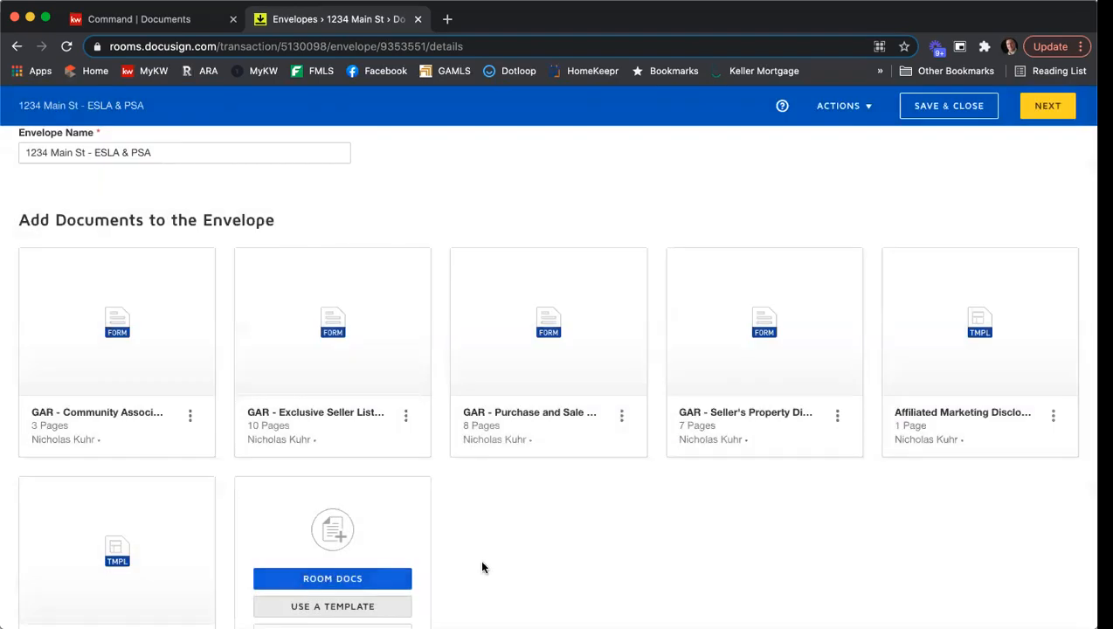
- Reorder the envelope documents as Exclusive Seller Listing, Seller's Property Disclosure, Community Association, Affiliated Marketing, Wire Fraud Prevention, and Purchase and Sale
{"action": "scroll", "coordinate": [587, 534], "scroll_direction": "down", "scroll_amount": 1}
{"action": "scroll", "coordinate": [592, 538], "scroll_direction": "down", "scroll_amount": 1}
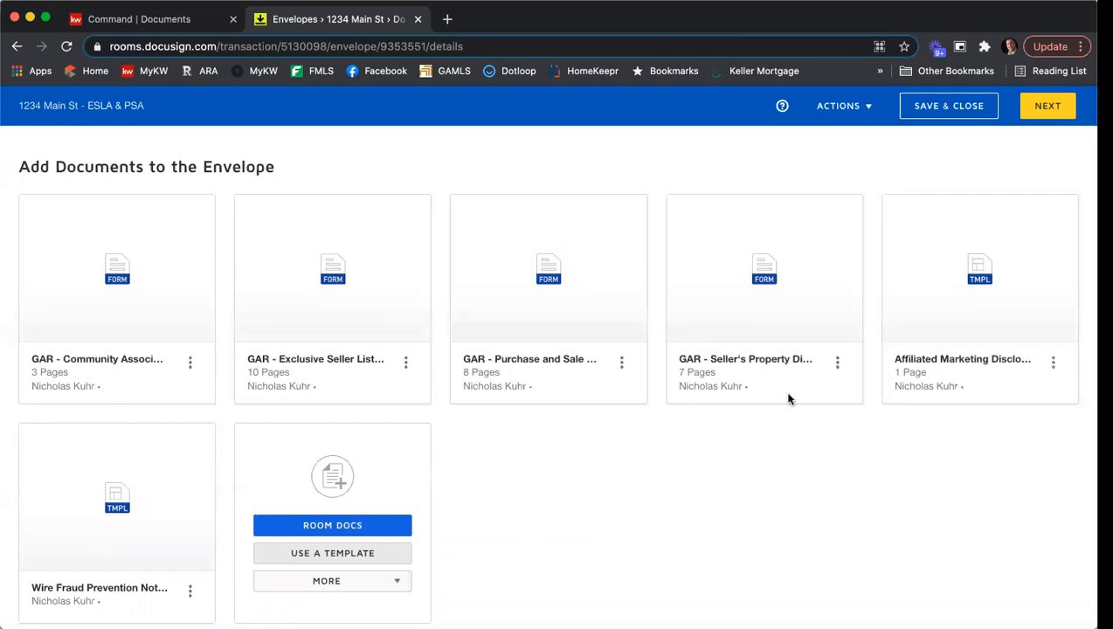
{"action": "mouse_move", "coordinate": [398, 281]}
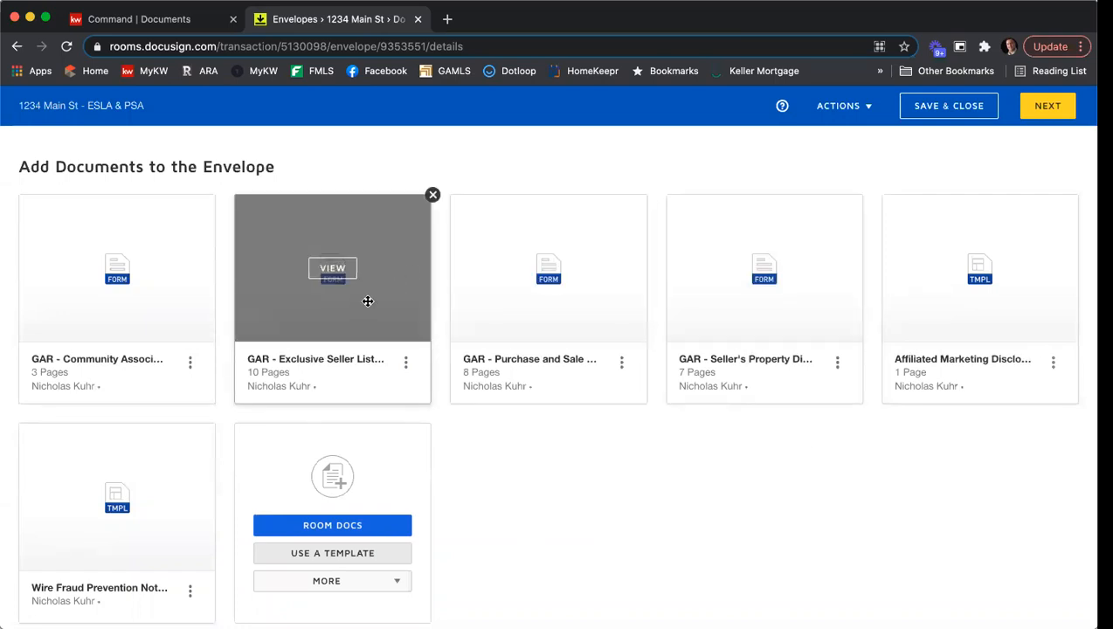
{"action": "left_click_drag", "start_coordinate": [367, 301], "coordinate": [132, 303]}
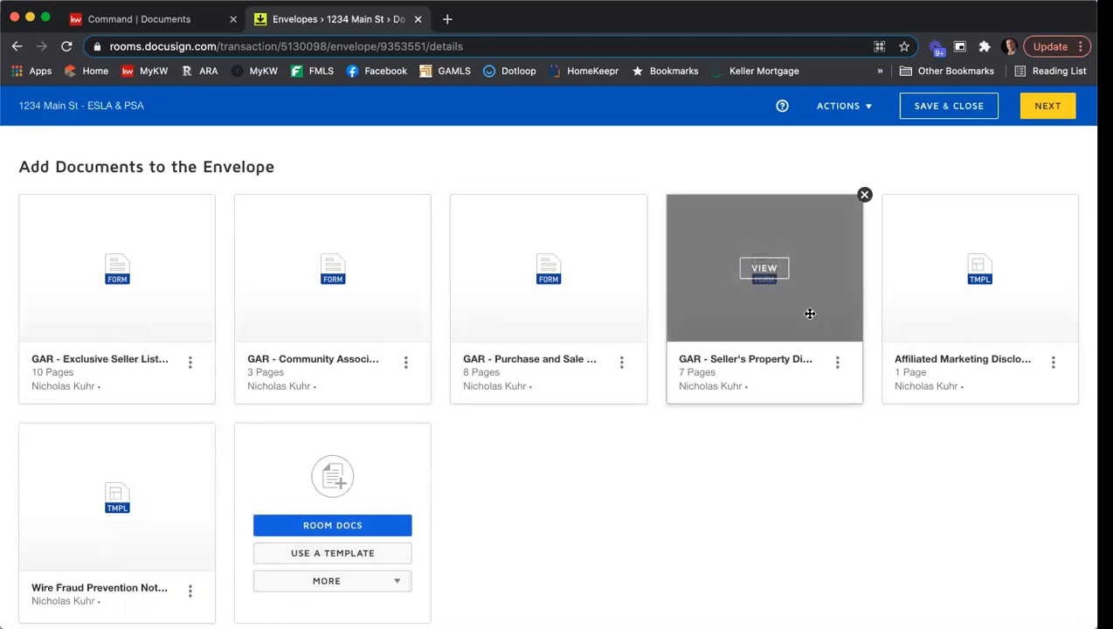
{"action": "left_click_drag", "start_coordinate": [810, 308], "coordinate": [362, 313]}
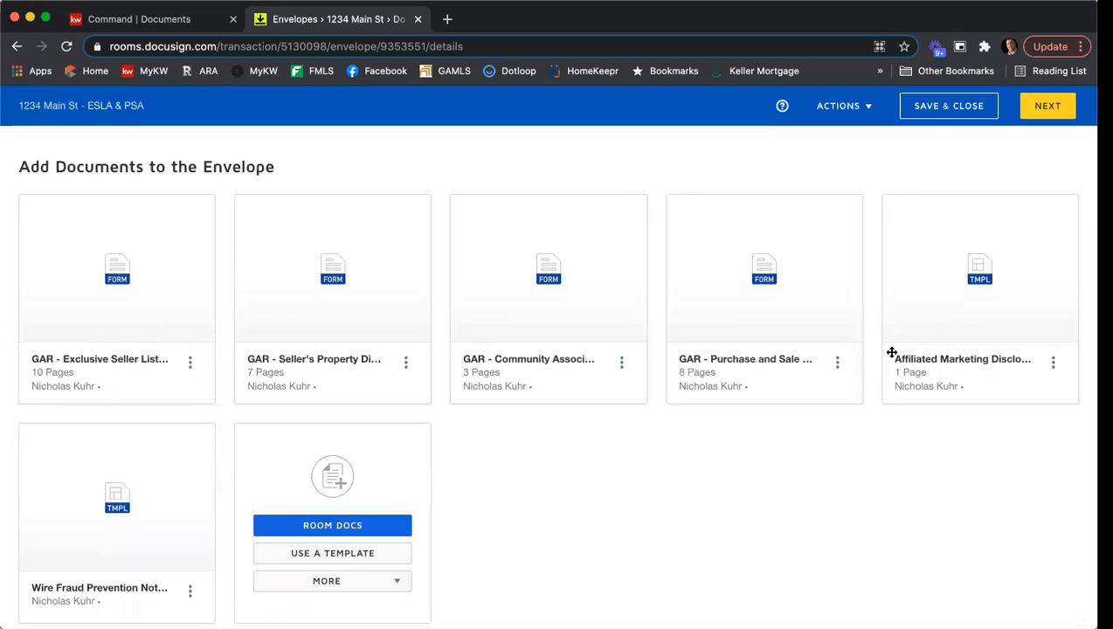
{"action": "left_click_drag", "start_coordinate": [1024, 329], "coordinate": [750, 330]}
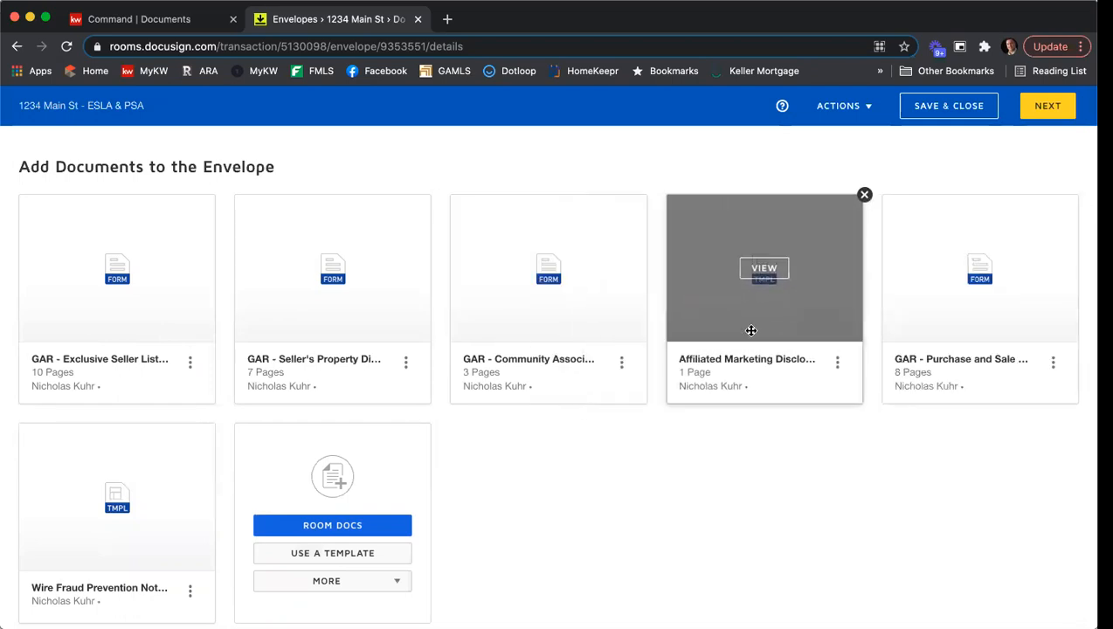
{"action": "left_click_drag", "start_coordinate": [80, 536], "coordinate": [937, 387]}
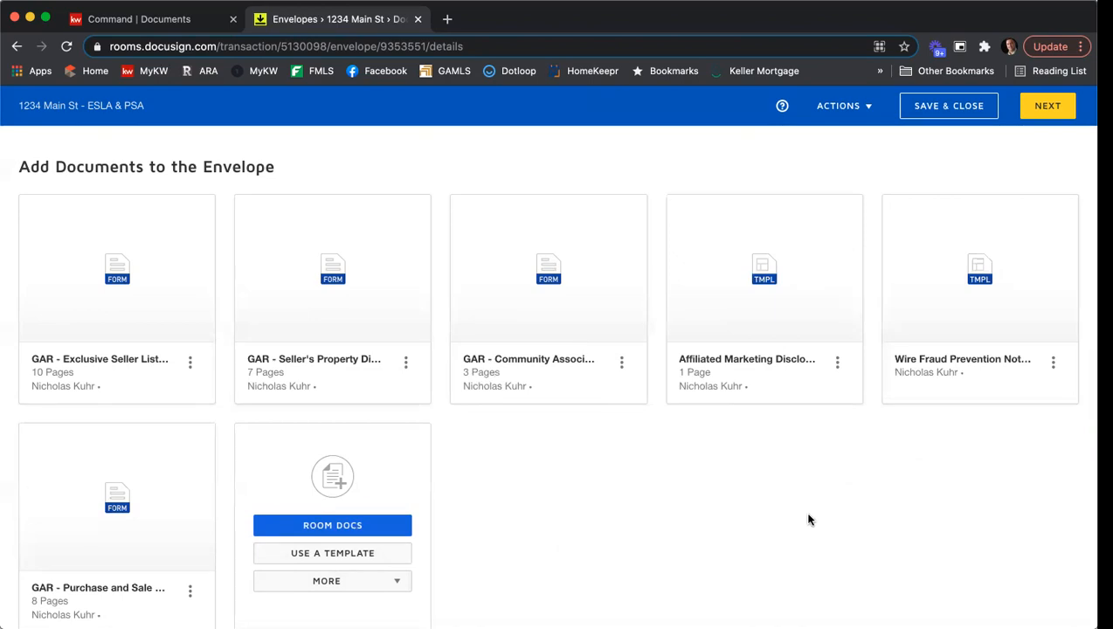
- Open the choices for adding a recipient to the envelope
{"action": "scroll", "coordinate": [808, 515], "scroll_direction": "down", "scroll_amount": 3}
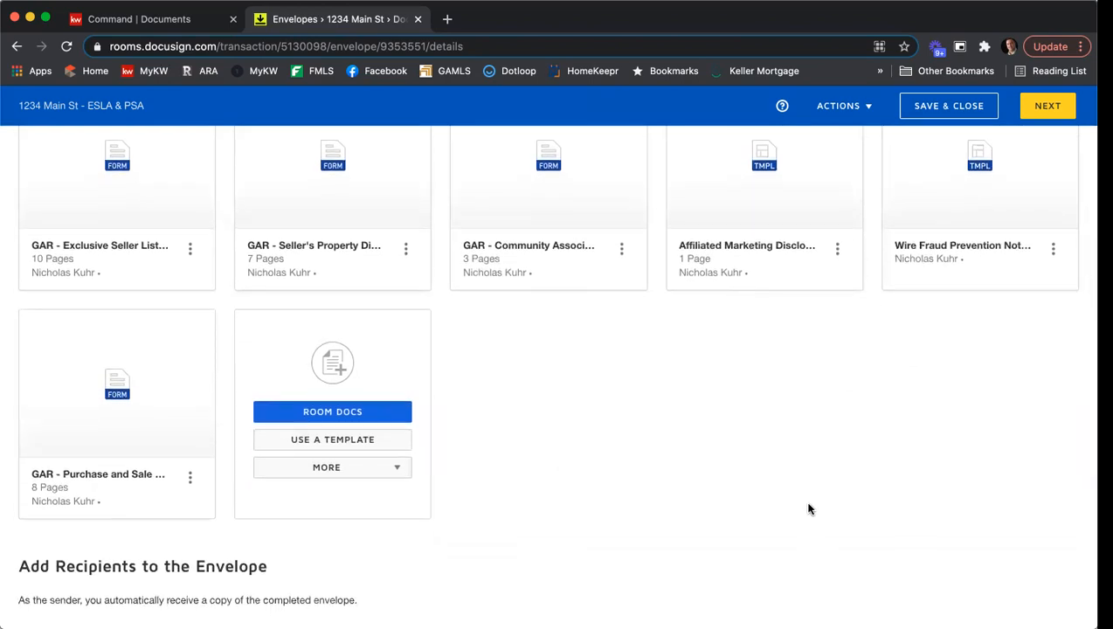
{"action": "scroll", "coordinate": [797, 506], "scroll_direction": "down", "scroll_amount": 3}
{"action": "scroll", "coordinate": [795, 504], "scroll_direction": "down", "scroll_amount": 3}
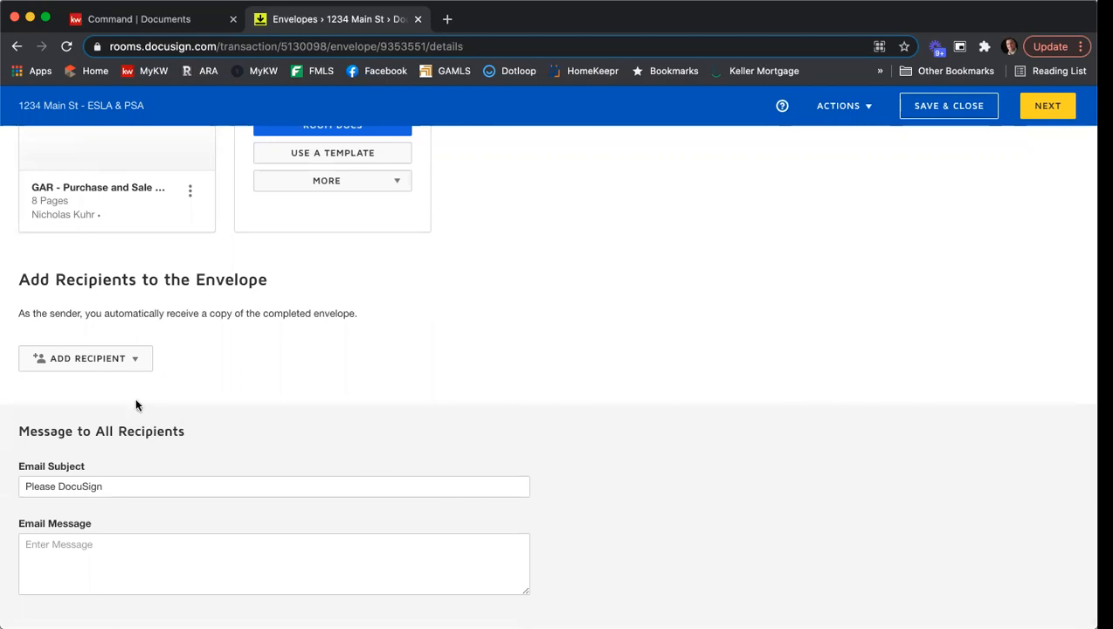
{"action": "left_click", "coordinate": [127, 366]}
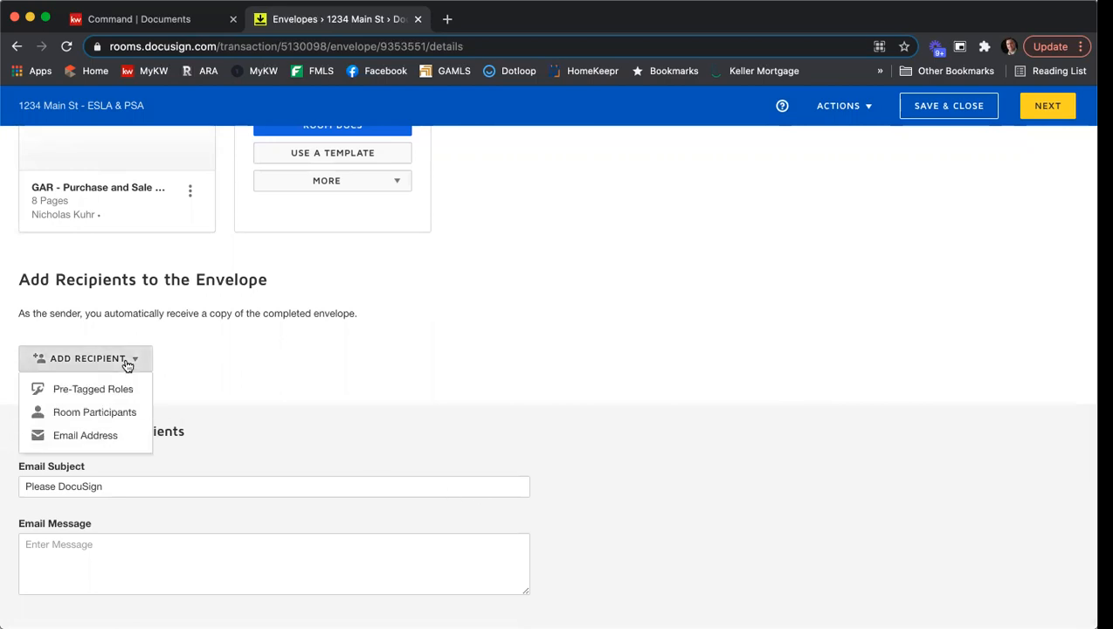
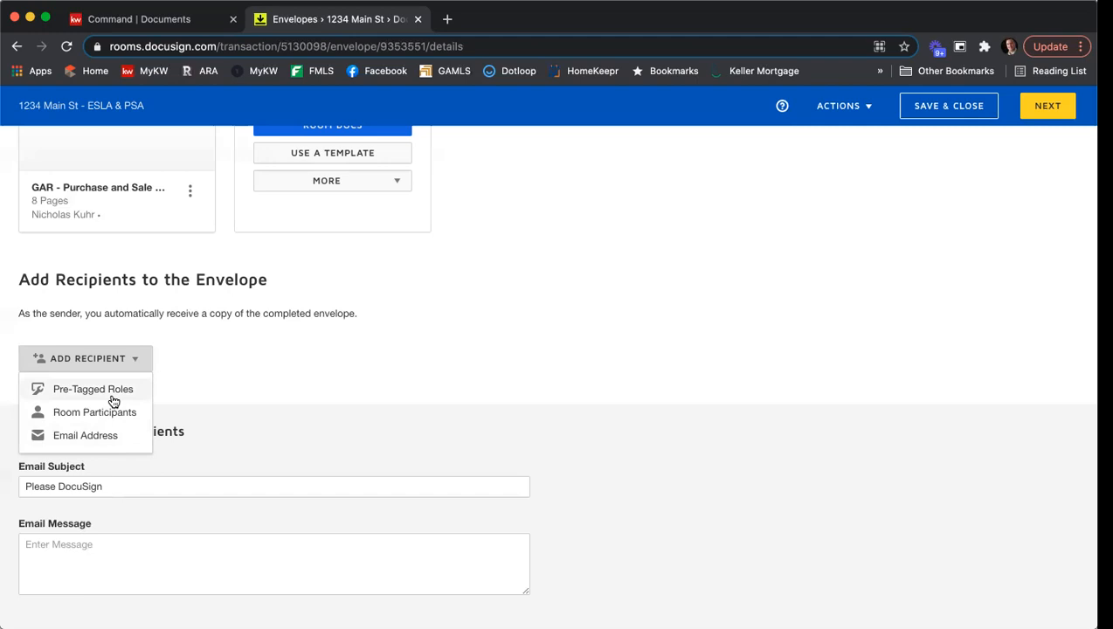
- Assign the two sellers as recipients of the pre-tagged Seller One and Seller Two roles
{"action": "left_click", "coordinate": [111, 394]}
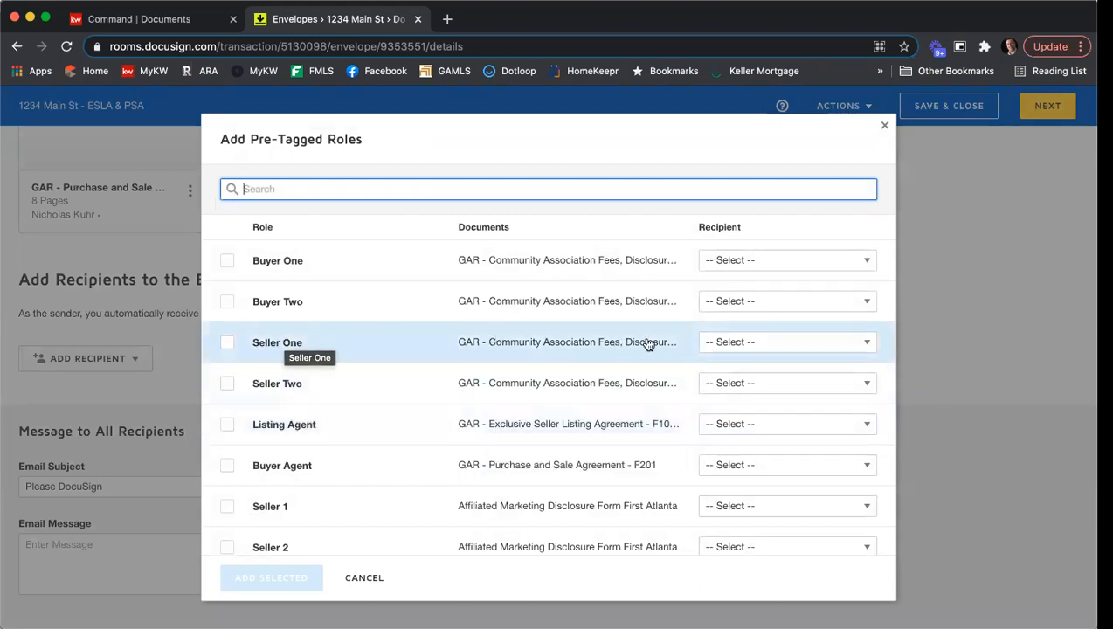
{"action": "left_click", "coordinate": [756, 342]}
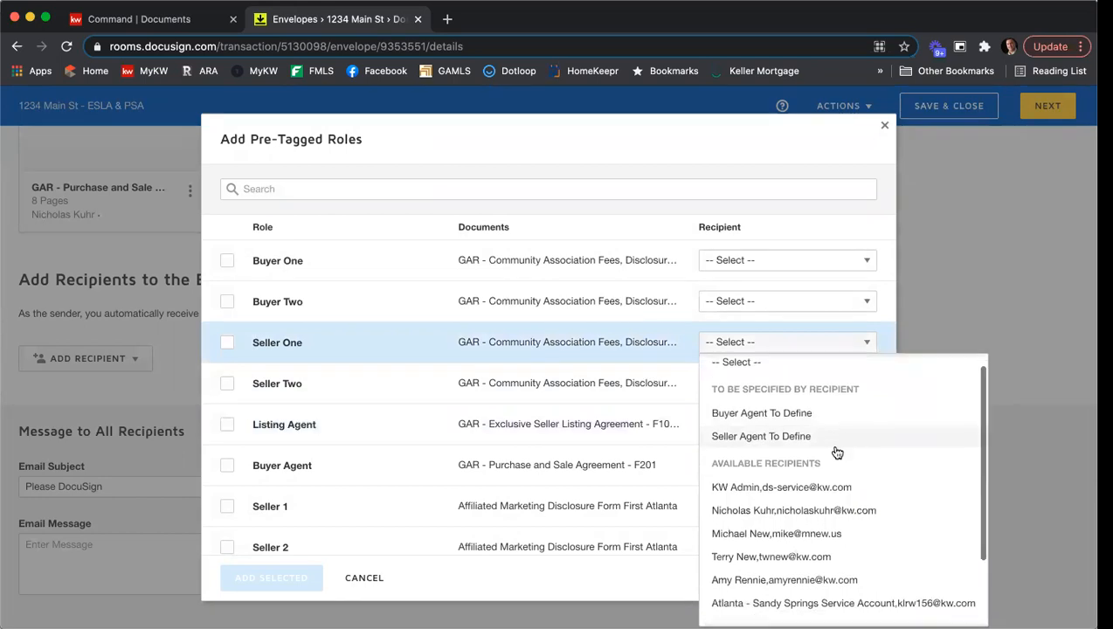
{"action": "scroll", "coordinate": [837, 449], "scroll_direction": "down", "scroll_amount": 3}
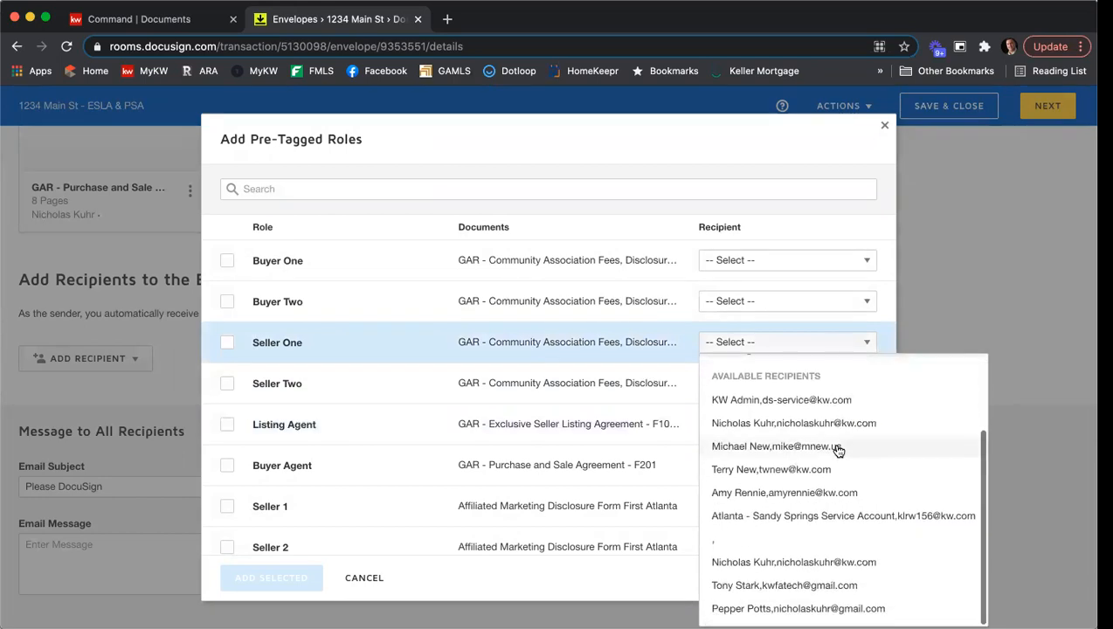
{"action": "left_click", "coordinate": [845, 585]}
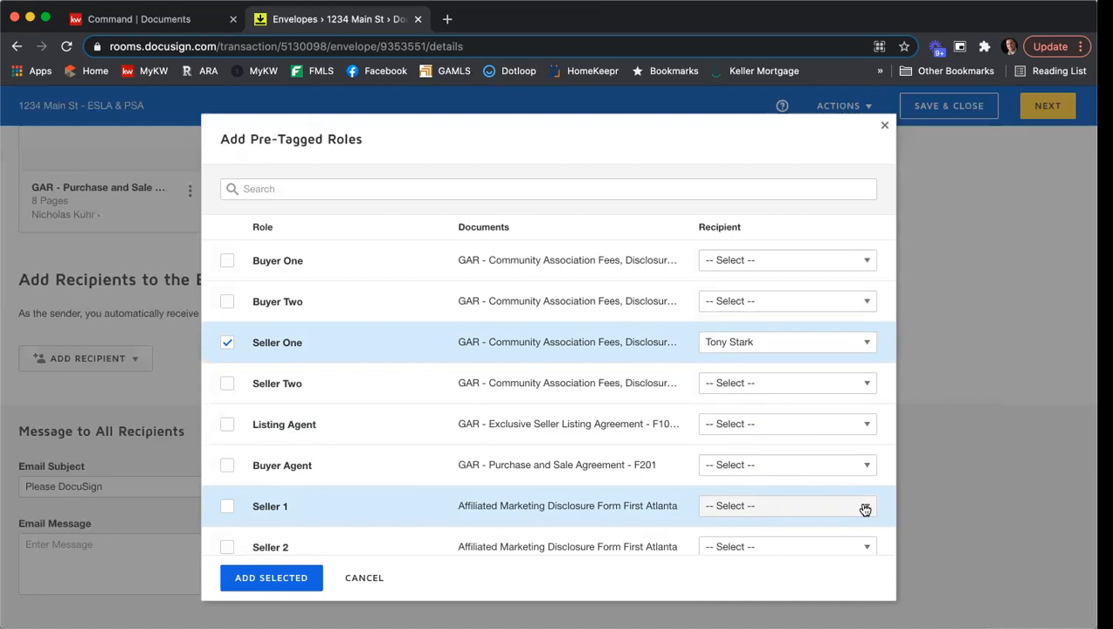
{"action": "left_click", "coordinate": [743, 387]}
{"action": "scroll", "coordinate": [777, 318], "scroll_direction": "down", "scroll_amount": 3}
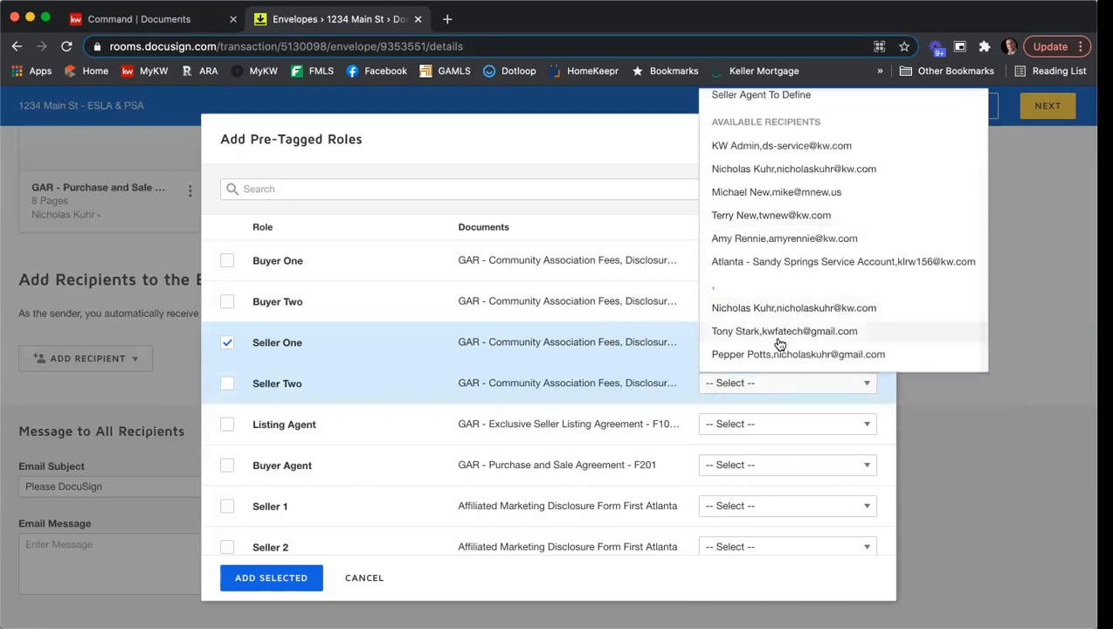
{"action": "left_click", "coordinate": [778, 354]}
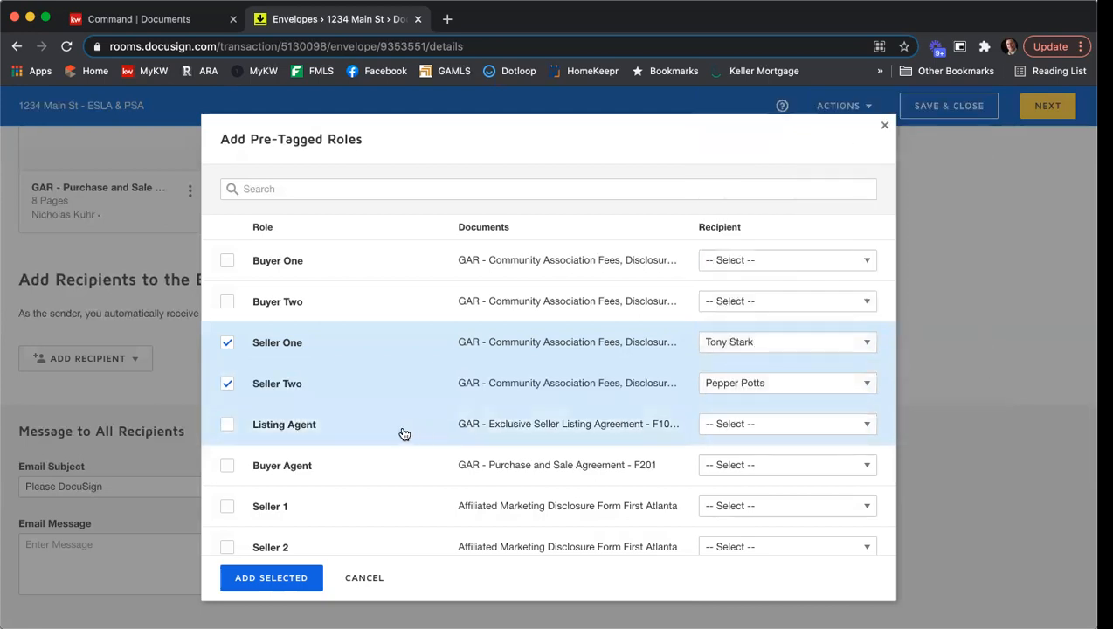
- Assign the agent to the pre-tagged Listing Agent role and add the three selected roles to the envelope
{"action": "left_click", "coordinate": [745, 426]}
{"action": "scroll", "coordinate": [797, 306], "scroll_direction": "down", "scroll_amount": 3}
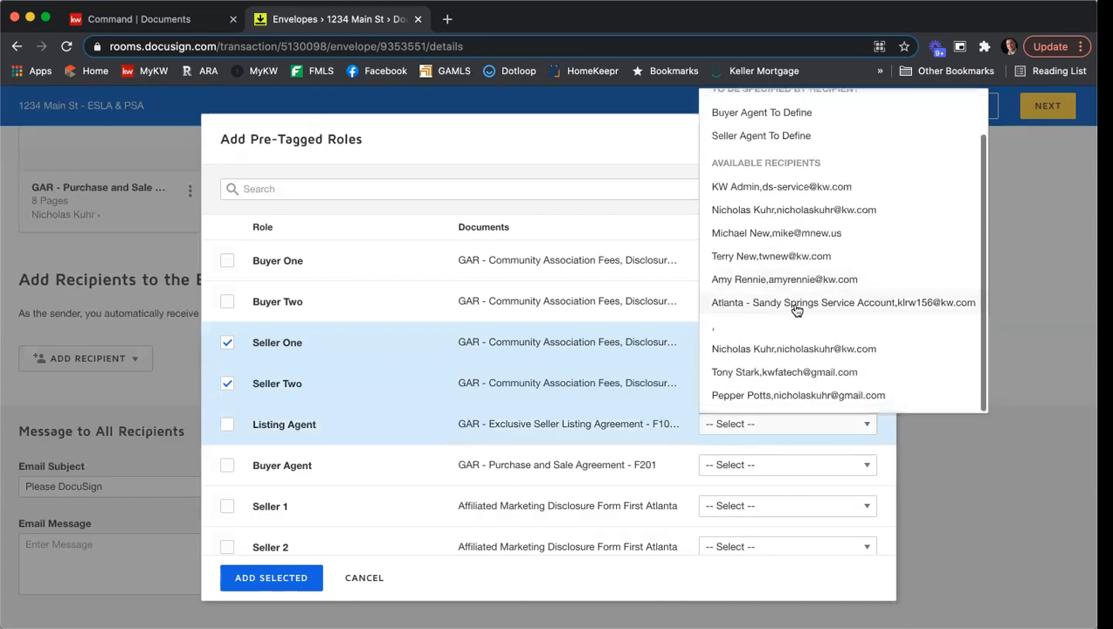
{"action": "left_click", "coordinate": [816, 351]}
{"action": "scroll", "coordinate": [629, 432], "scroll_direction": "down", "scroll_amount": 1}
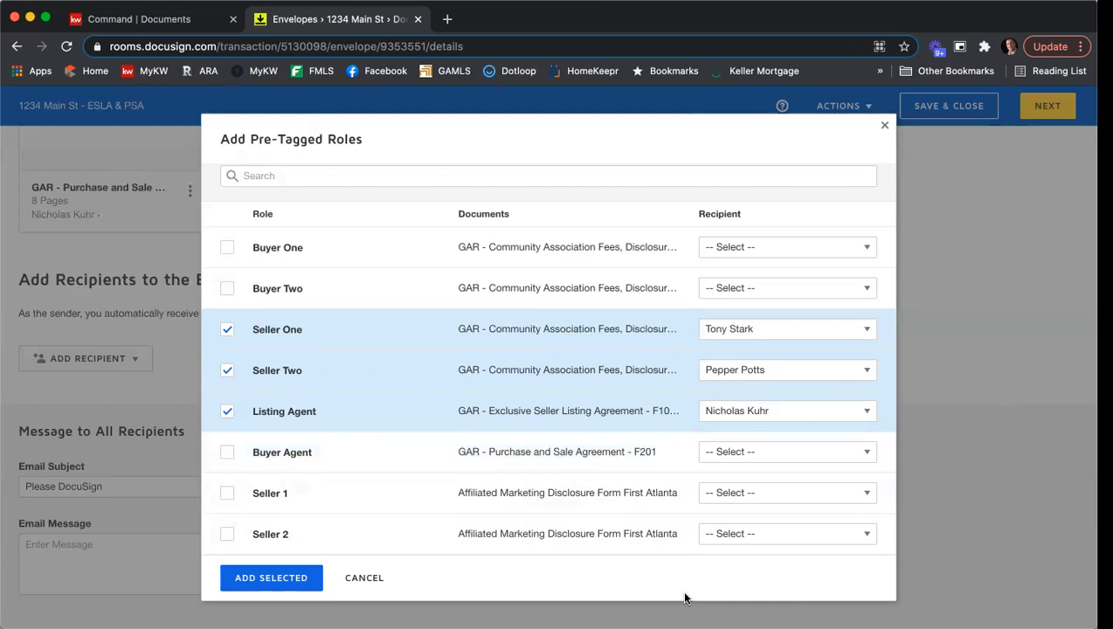
{"action": "left_click", "coordinate": [287, 578]}
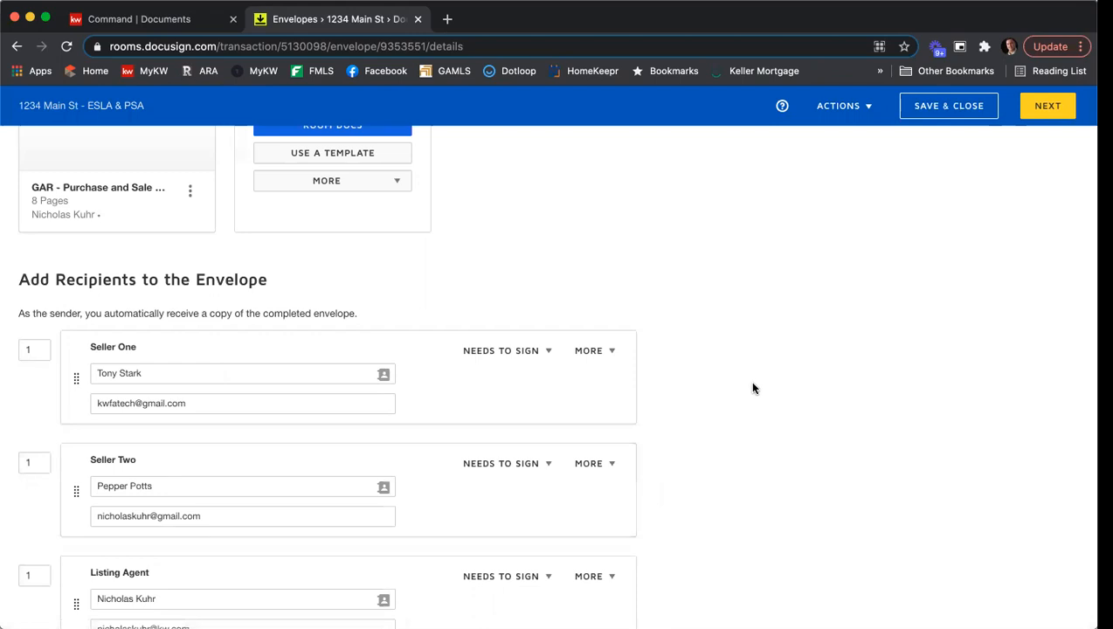
- Set the signing order to 2 for Seller Two and 3 for the Listing Agent
{"action": "scroll", "coordinate": [753, 387], "scroll_direction": "down", "scroll_amount": 2}
{"action": "scroll", "coordinate": [753, 387], "scroll_direction": "down", "scroll_amount": 2}
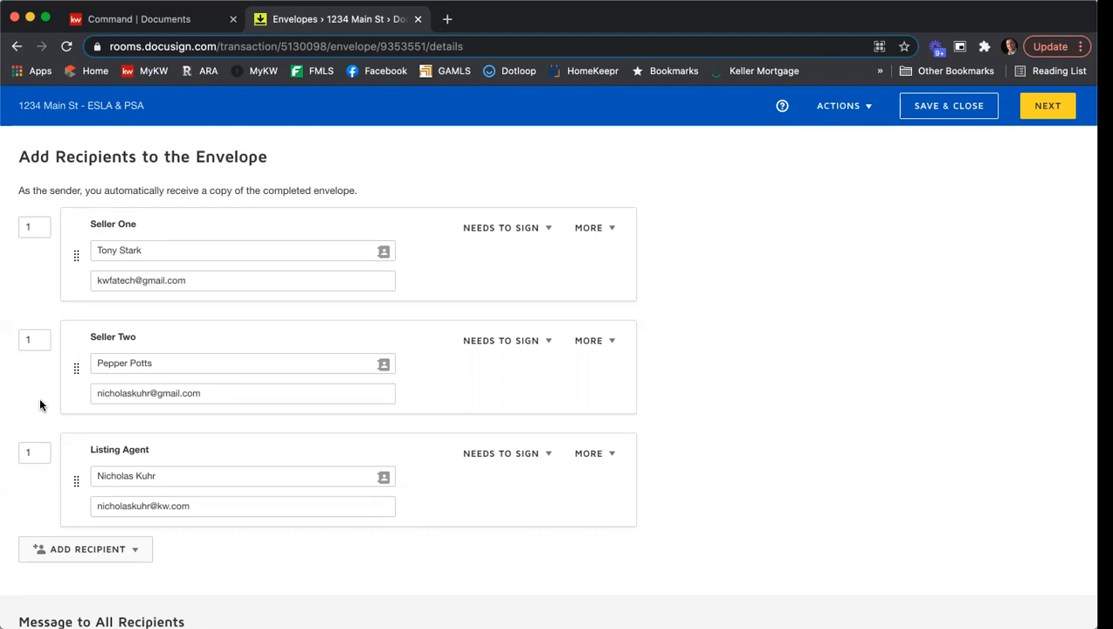
{"action": "left_click", "coordinate": [31, 339]}
{"action": "double_click", "coordinate": [30, 339]}
{"action": "type", "text": "2"}
{"action": "left_click", "coordinate": [44, 312]}
{"action": "double_click", "coordinate": [34, 339]}
{"action": "type", "text": "3"}
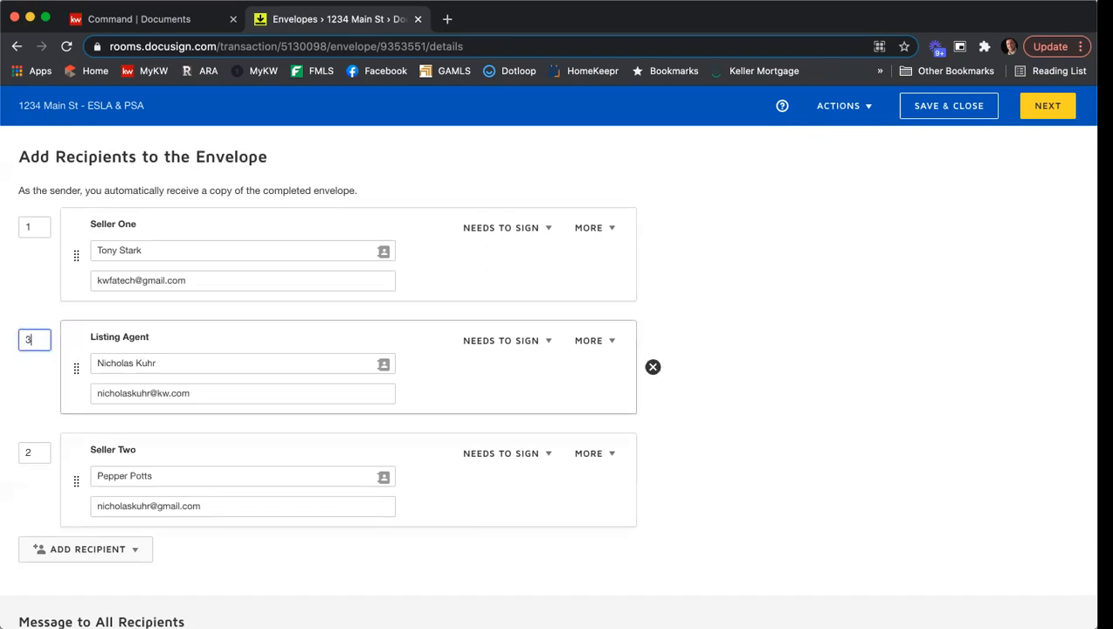
{"action": "left_click", "coordinate": [733, 311]}
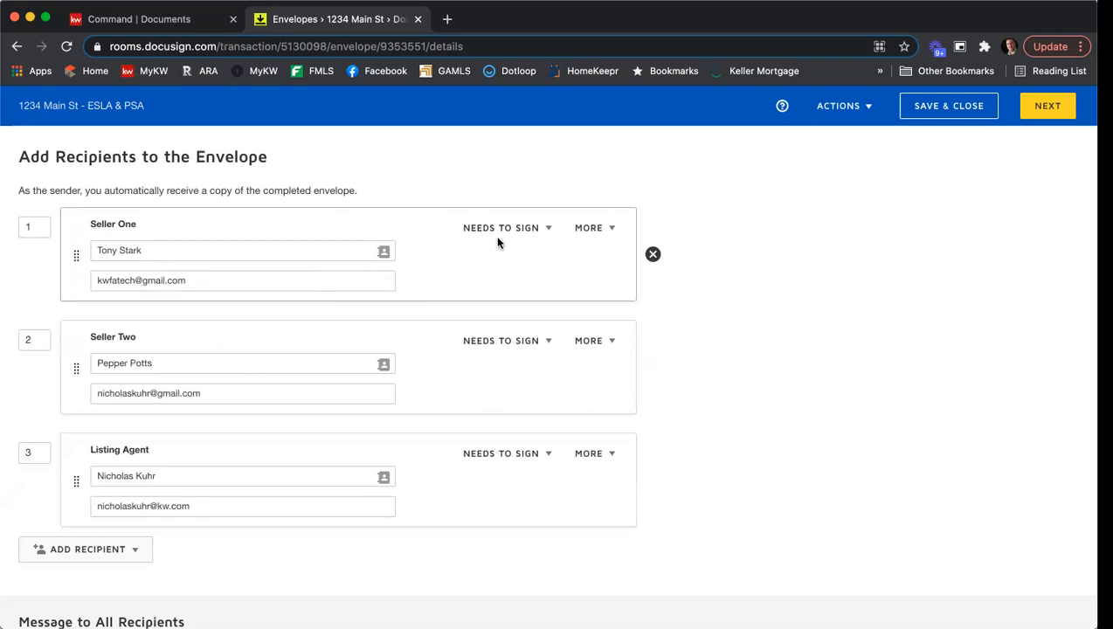
- Check Seller One's signing action options, and try an access authentication code for that recipient before discarding it
{"action": "left_click", "coordinate": [545, 232]}
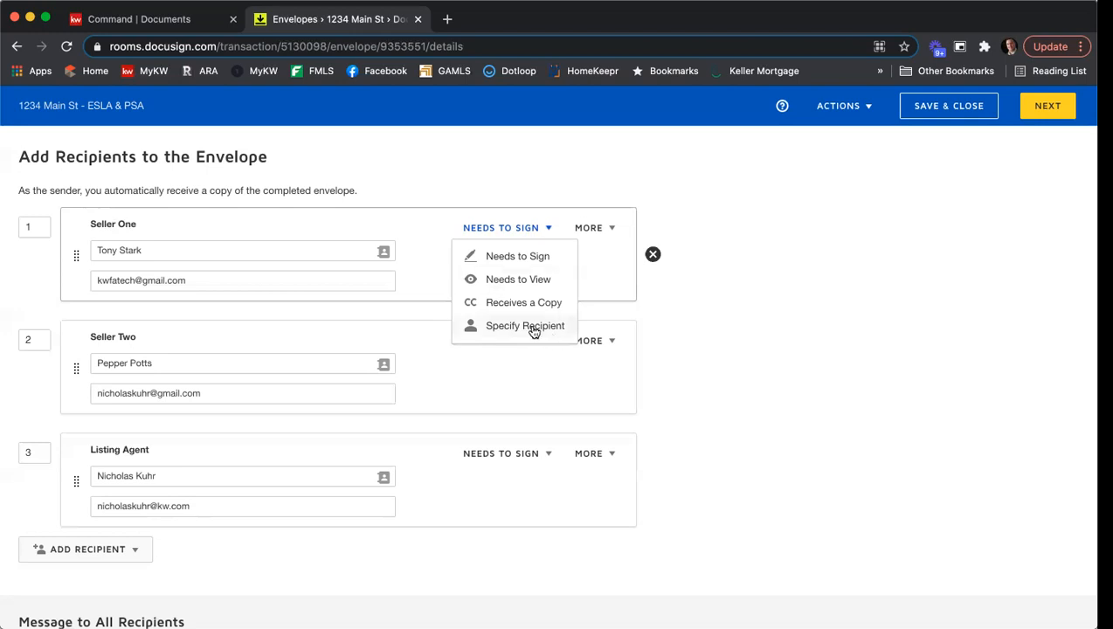
{"action": "left_click", "coordinate": [612, 252]}
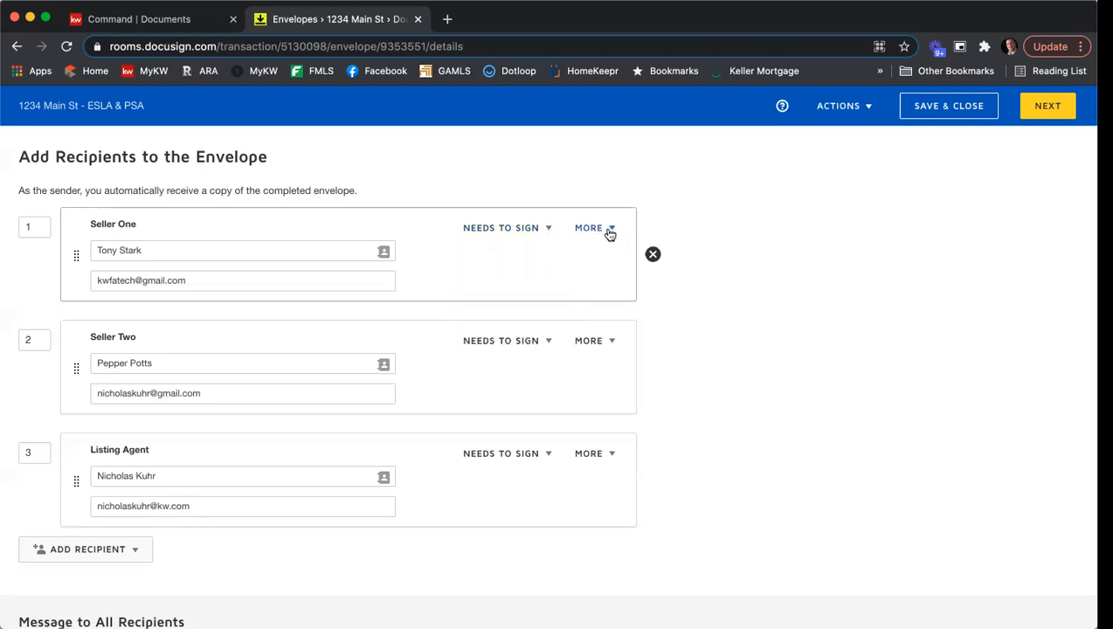
{"action": "left_click", "coordinate": [611, 231]}
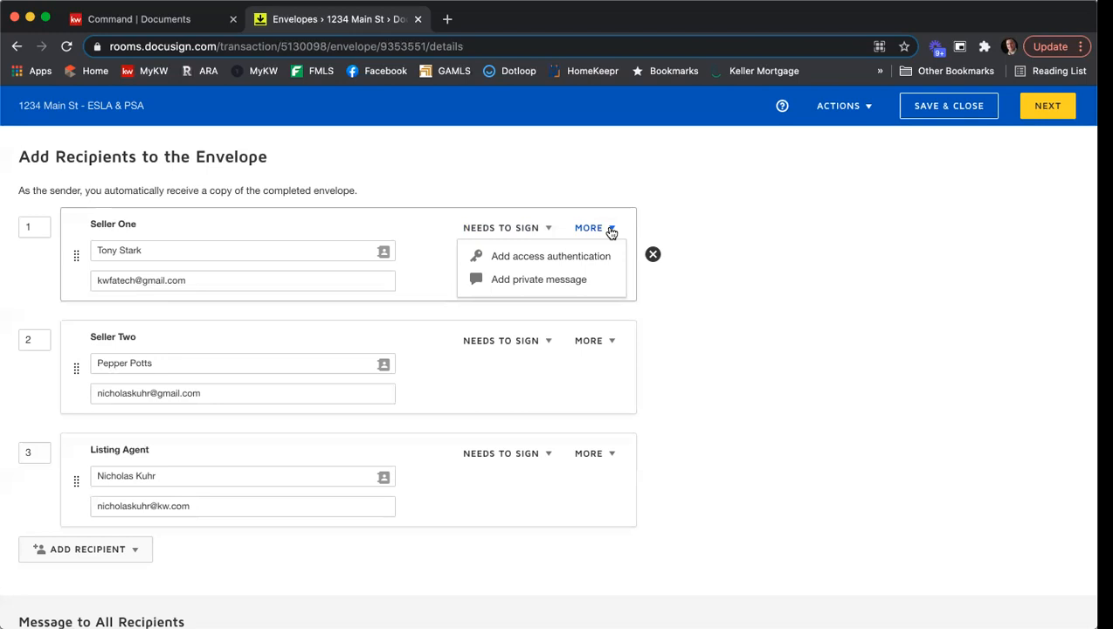
{"action": "left_click", "coordinate": [594, 256]}
{"action": "left_click", "coordinate": [242, 340]}
{"action": "type", "text": "12346"}
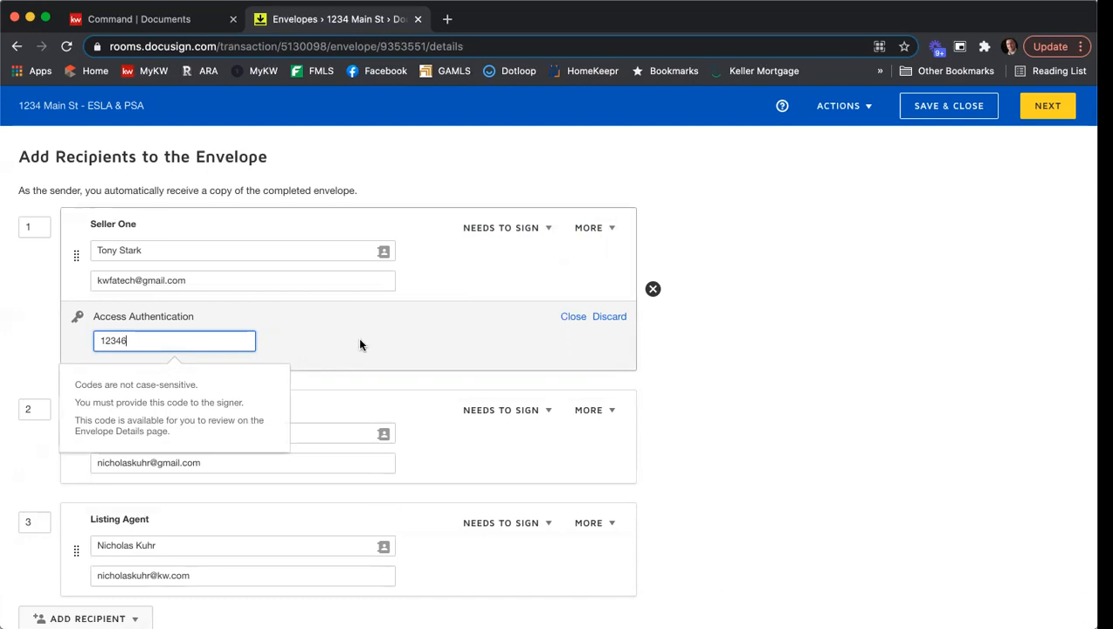
{"action": "key", "text": "BackSpace"}
{"action": "type", "text": "5"}
{"action": "left_click", "coordinate": [606, 317]}
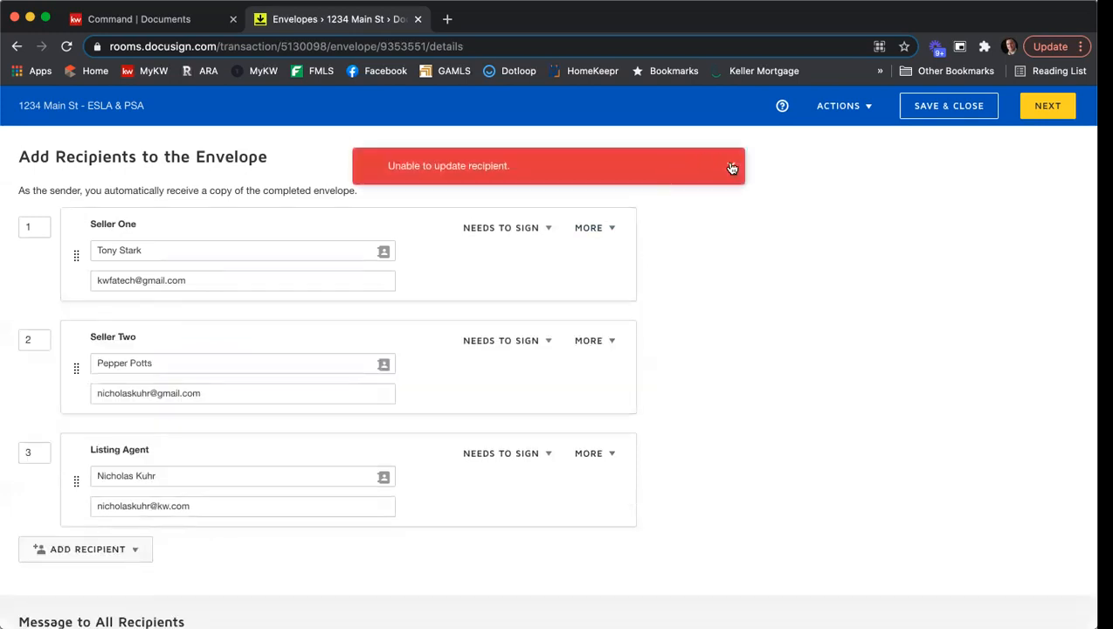
- Add a private message for Seller One asking them to fill in the SPD and CAD, ending with a thank-you and the agent's first name
{"action": "left_click", "coordinate": [594, 229]}
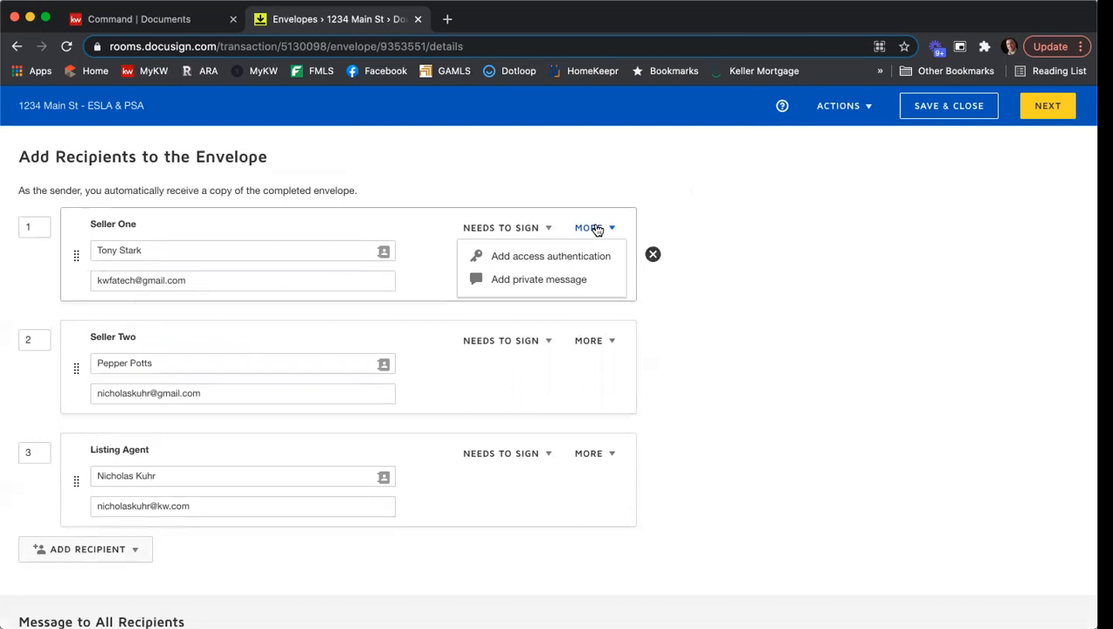
{"action": "left_click", "coordinate": [567, 280]}
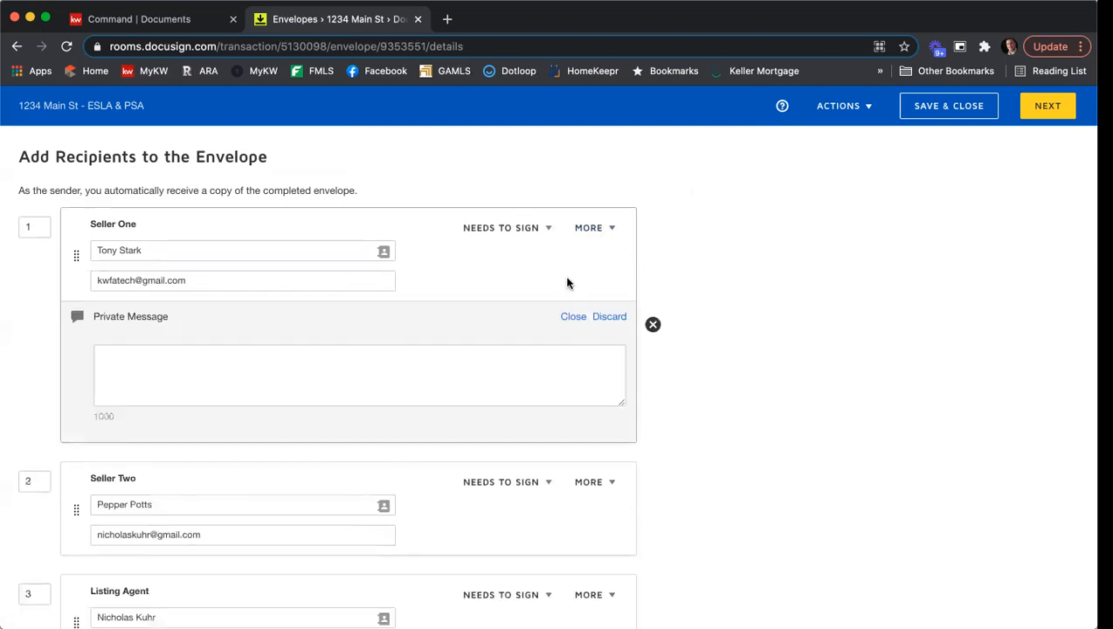
{"action": "left_click", "coordinate": [450, 356]}
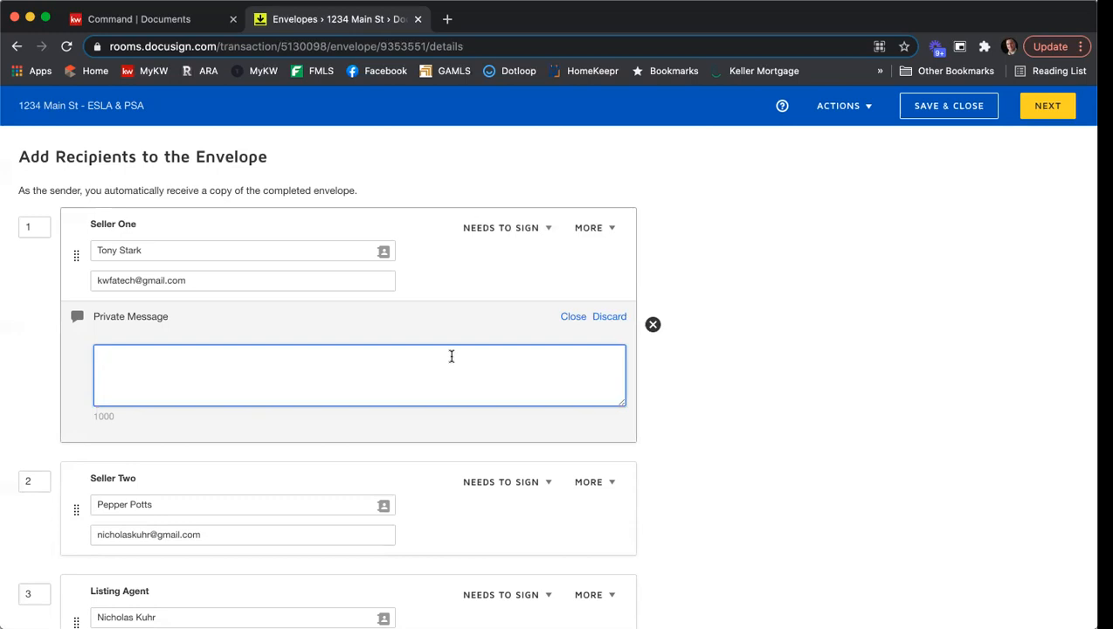
{"action": "type", "text": "Hi Tony, please be sure to fill in the spD"}
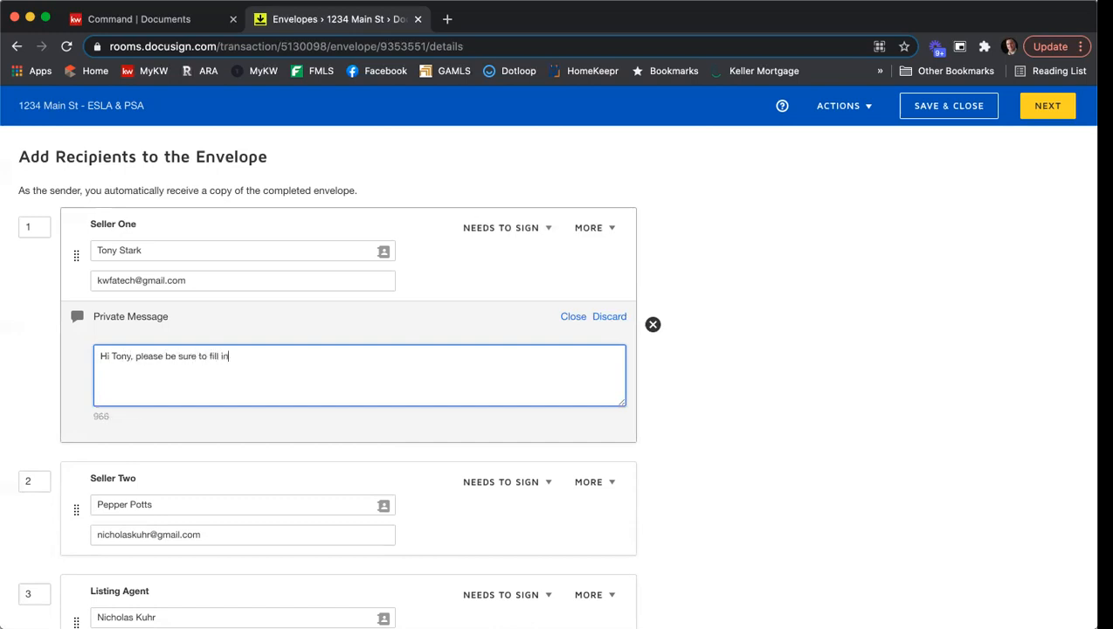
{"action": "key", "text": "BackSpace"}
{"action": "key", "text": "BackSpace"}
{"action": "key", "text": "BackSpace"}
{"action": "type", "text": "SPD and CAD.  Thank you, Nick"}
{"action": "key", "text": "BackSpace"}
{"action": "key", "text": "BackSpace"}
{"action": "key", "text": "BackSpace"}
{"action": "key", "text": "BackSpace"}
{"action": "type", "text": "Nick"}
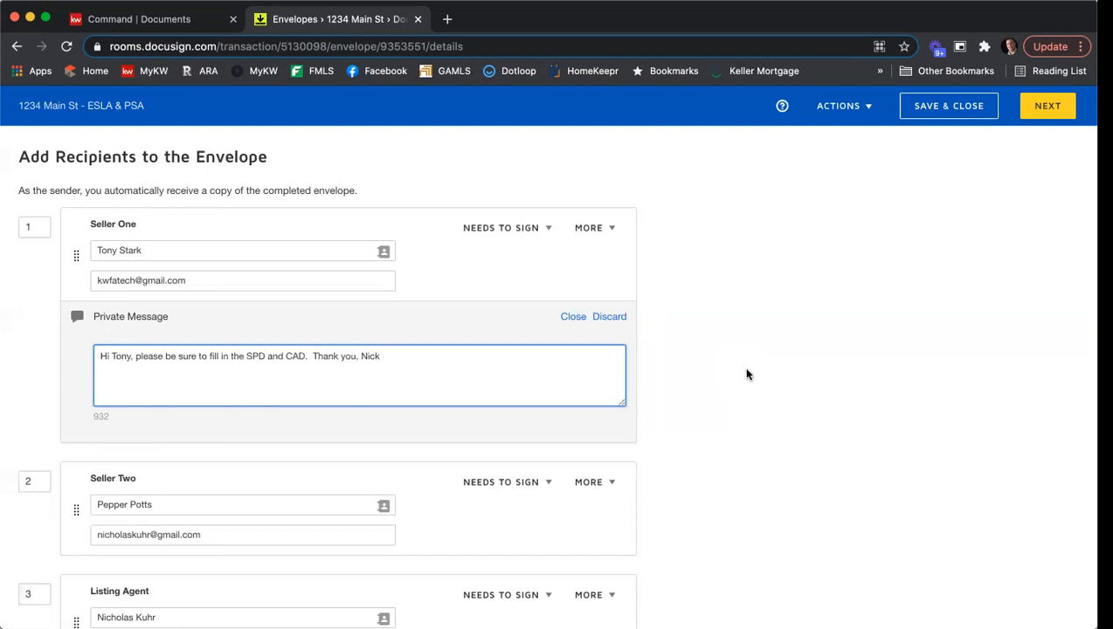
- Extend the email subject "Please DocuSign" with a hyphen, the property's street address and "ESLA & PSA"
{"action": "scroll", "coordinate": [742, 366], "scroll_direction": "down", "scroll_amount": 2}
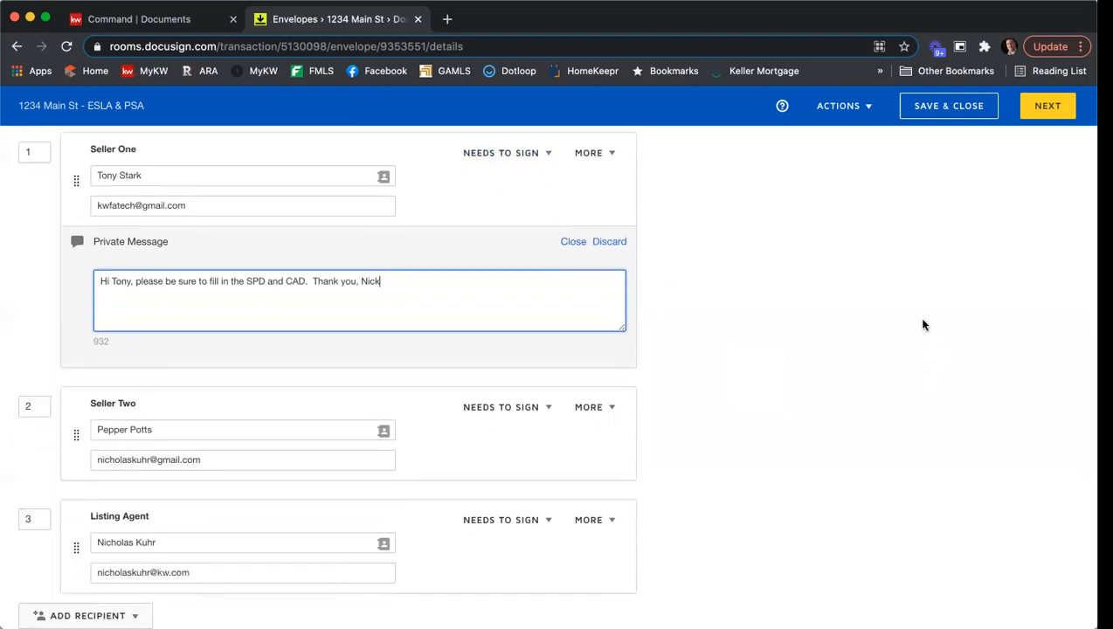
{"action": "scroll", "coordinate": [923, 326], "scroll_direction": "down", "scroll_amount": 5}
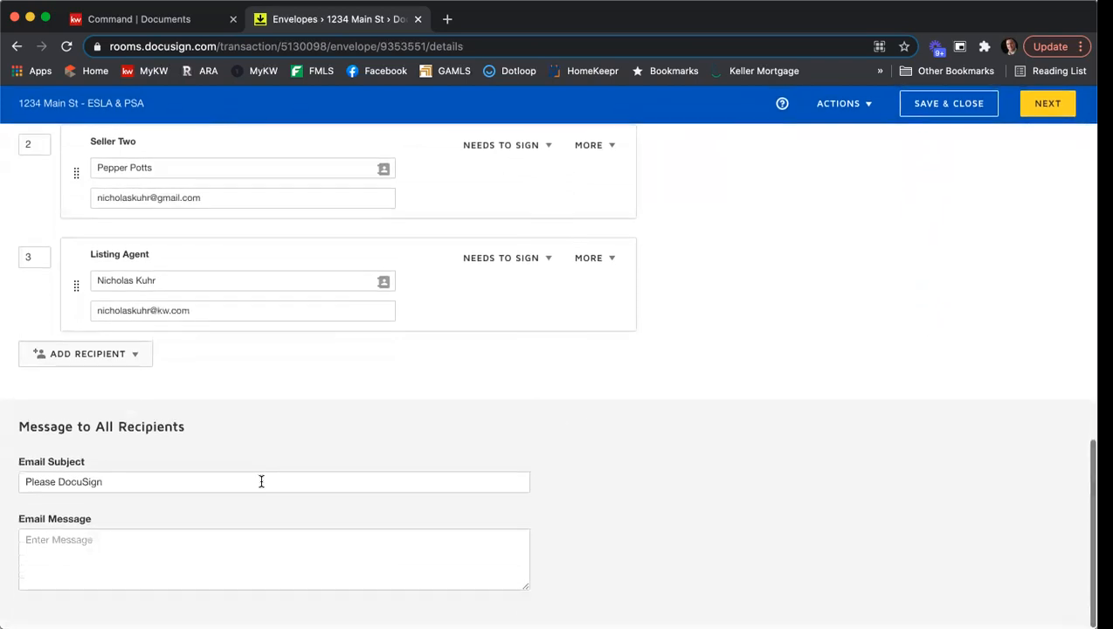
{"action": "left_click", "coordinate": [165, 487]}
{"action": "type", "text": "- "}
{"action": "type", "text": "1234 "}
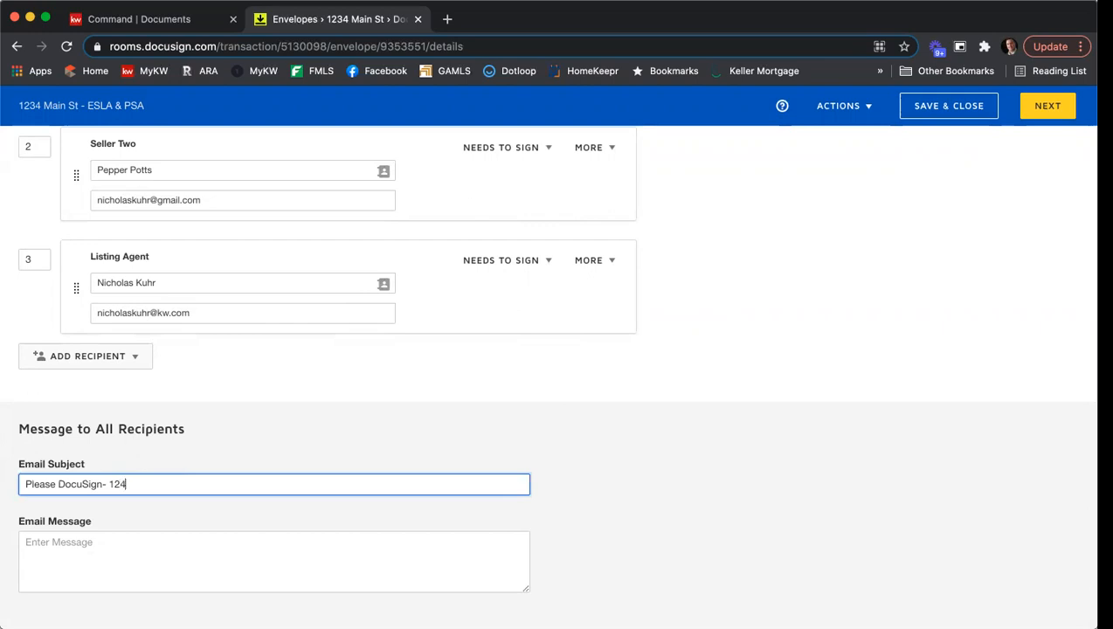
{"action": "type", "text": "Main St ESLA & PSA"}
- Write an email message greeting both sellers with "Please review and sign." and a signed "Thank you," closing, and continue to field placement
{"action": "left_click", "coordinate": [222, 534]}
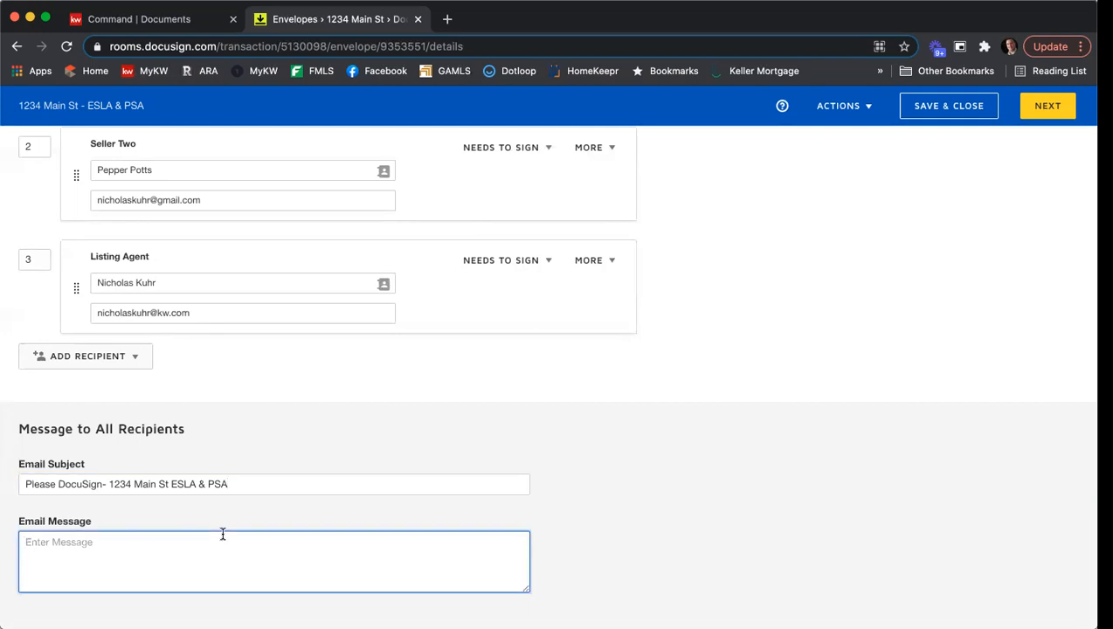
{"action": "type", "text": "Hi Tony & Pepper,"}
{"action": "key", "text": "Return"}
{"action": "type", "text": "Please review and sign."}
{"action": "key", "text": "Return"}
{"action": "type", "text": "Thank you,"}
{"action": "key", "text": "Return"}
{"action": "type", "text": "Nick"}
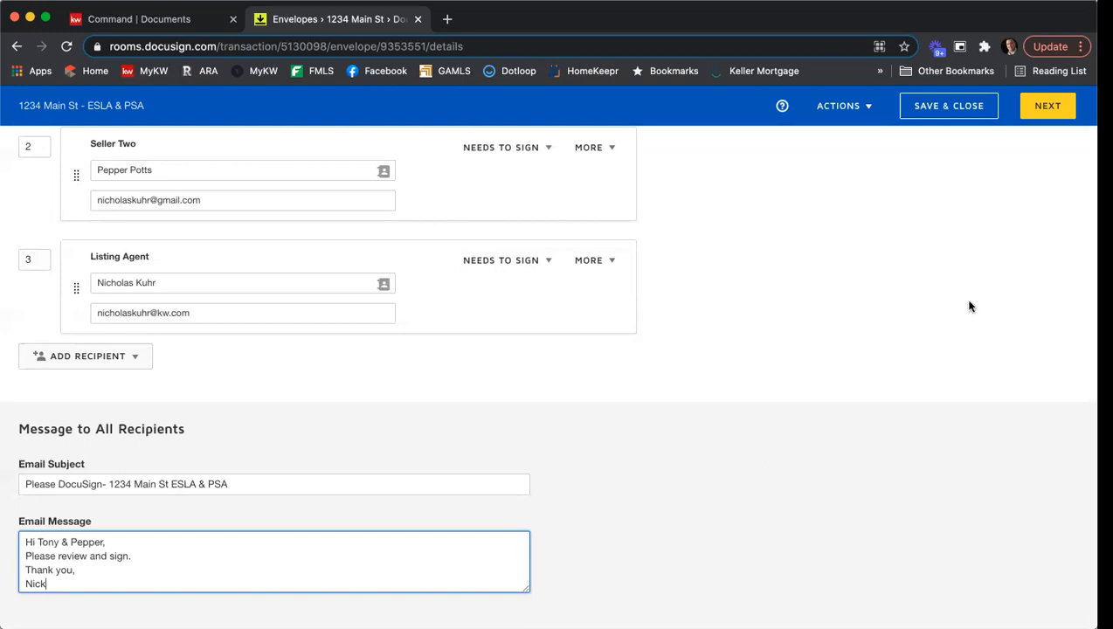
{"action": "left_click", "coordinate": [1050, 108]}
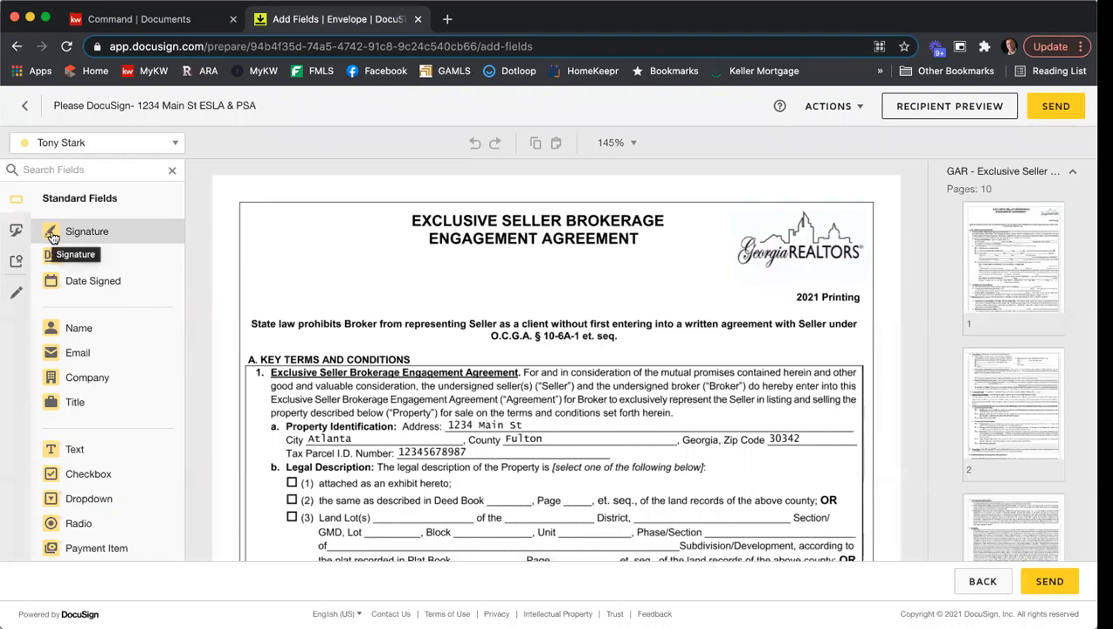
- Switch the active recipient to Seller Two and examine the standard fields available for placement
{"action": "left_click", "coordinate": [118, 149]}
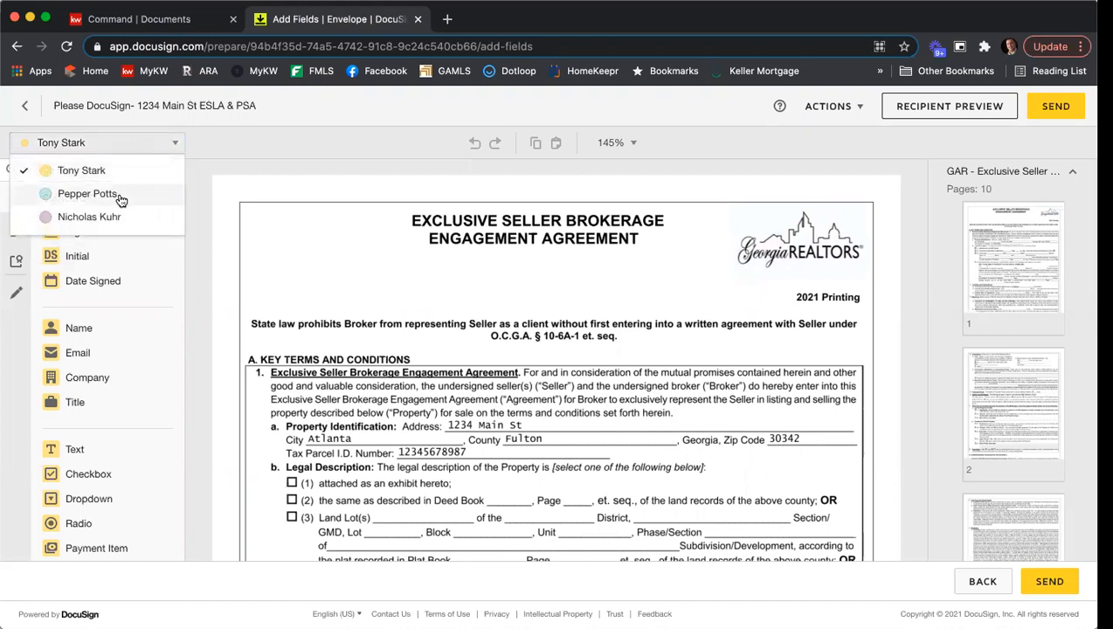
{"action": "left_click", "coordinate": [119, 196]}
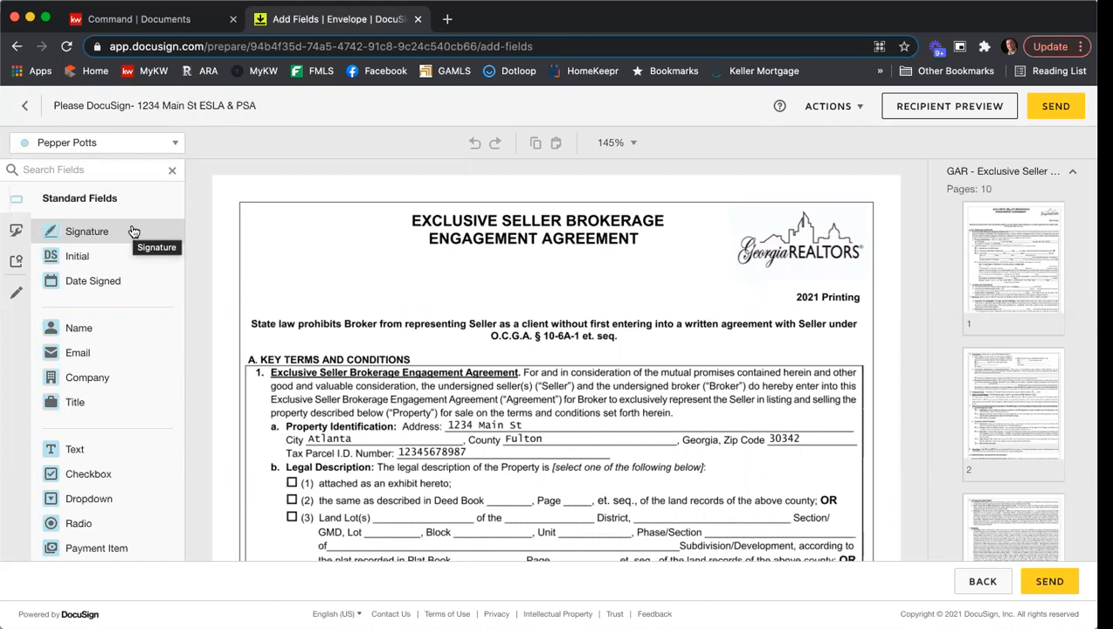
{"action": "left_click", "coordinate": [175, 144]}
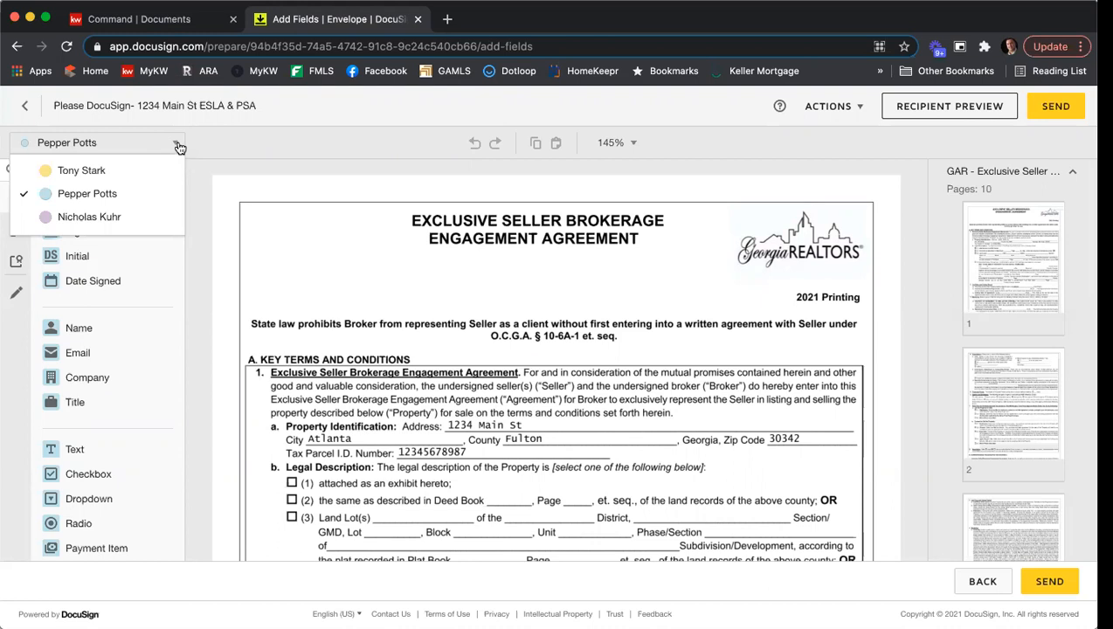
{"action": "left_click", "coordinate": [285, 154]}
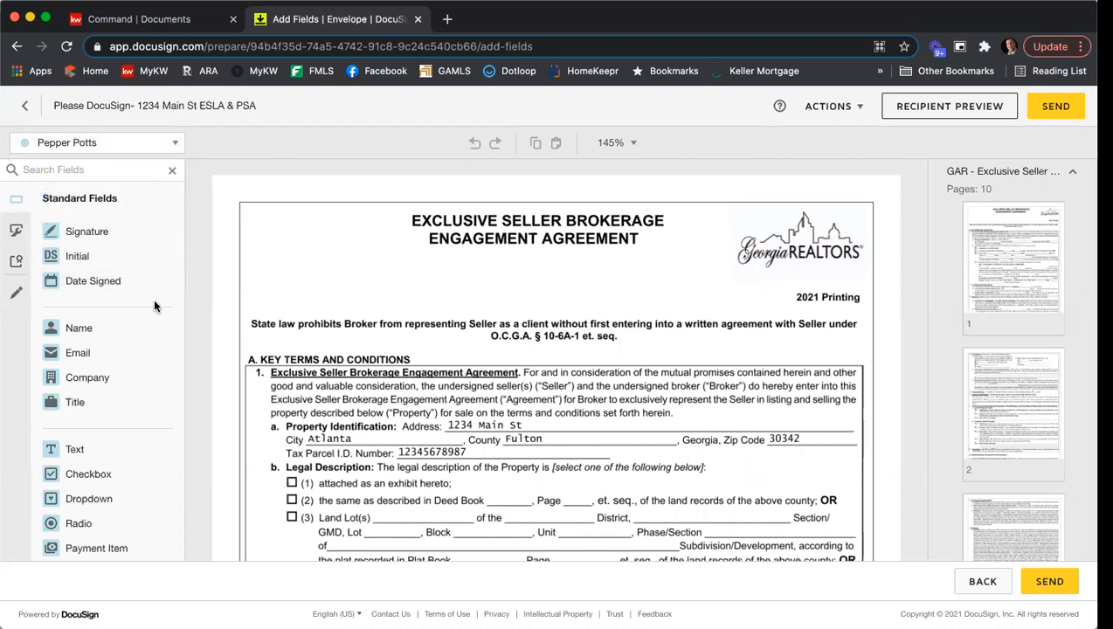
{"action": "scroll", "coordinate": [155, 403], "scroll_direction": "down", "scroll_amount": 3}
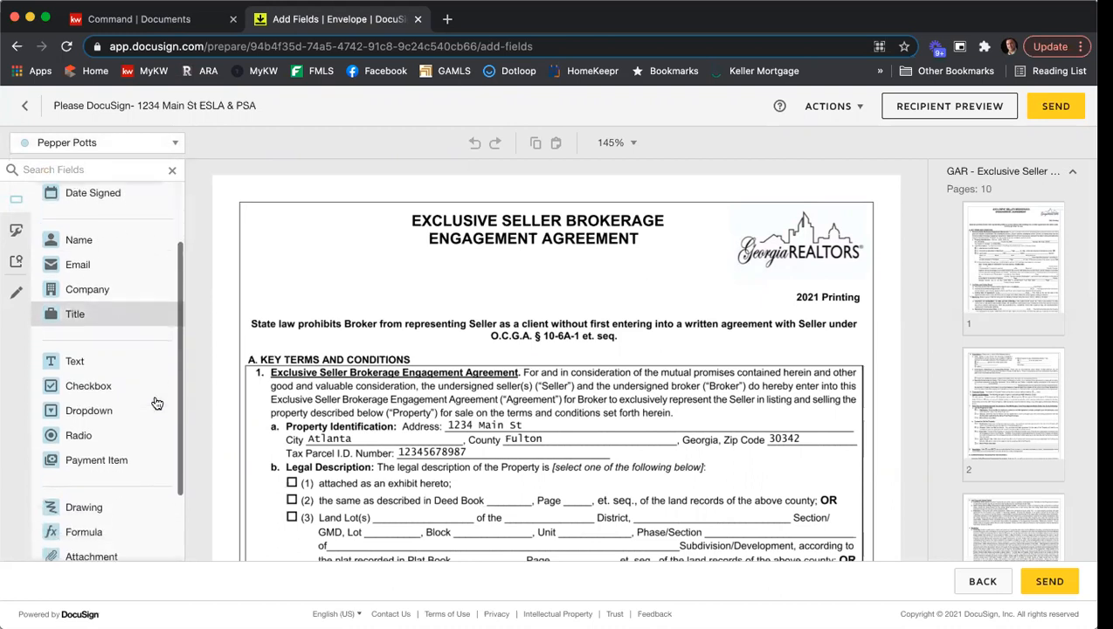
{"action": "scroll", "coordinate": [155, 402], "scroll_direction": "down", "scroll_amount": 1}
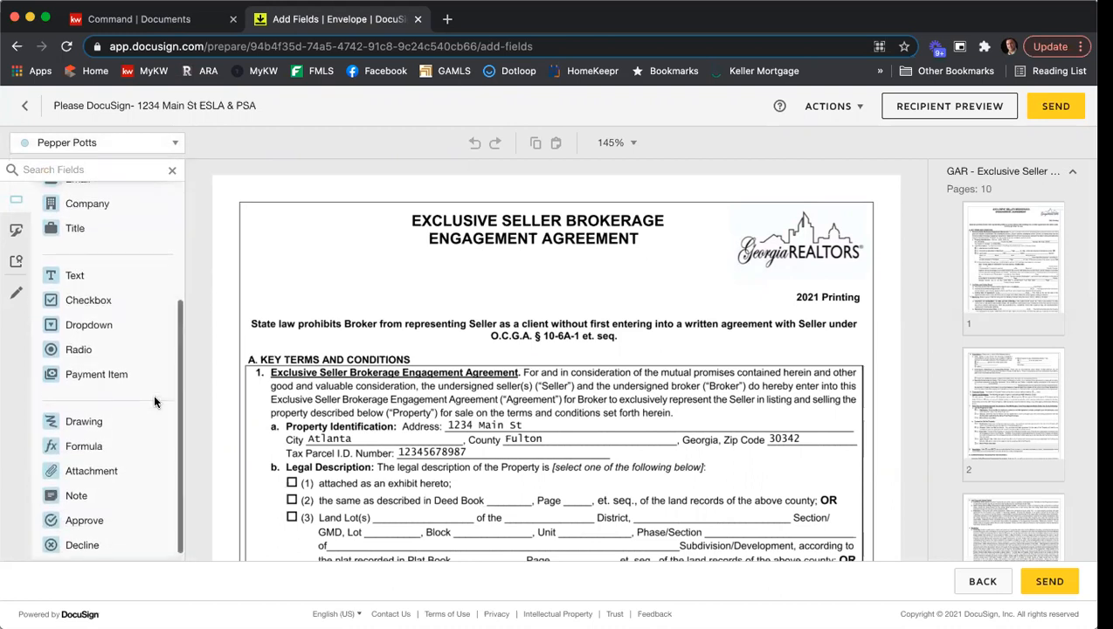
{"action": "scroll", "coordinate": [153, 394], "scroll_direction": "up", "scroll_amount": 4}
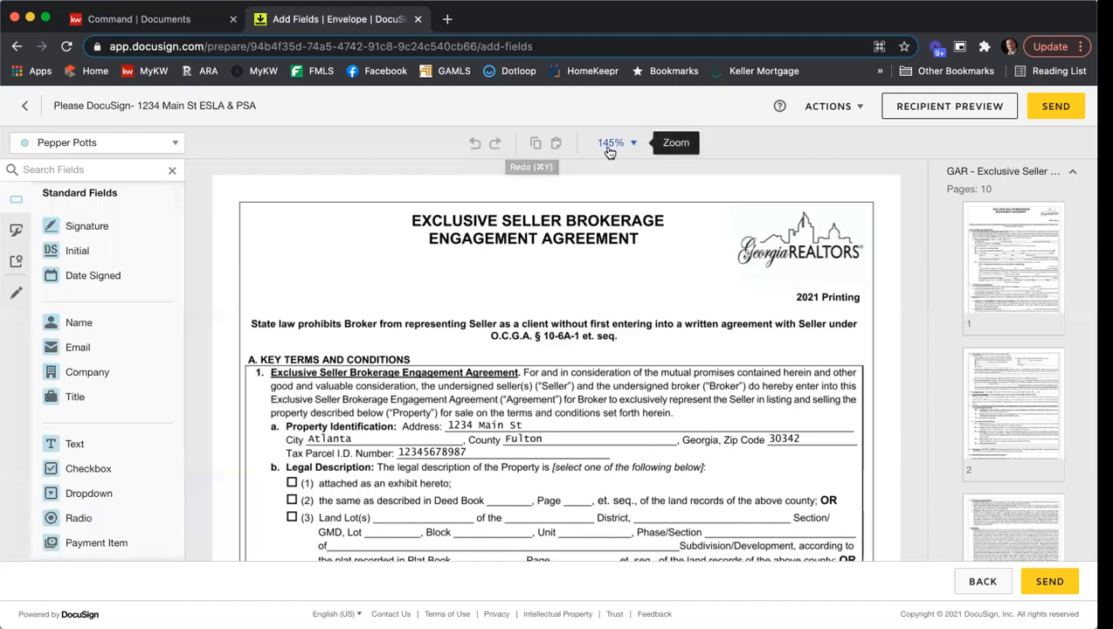
- Examine the signature and date fields for both sellers and the broker on page 10 of the Exclusive Seller agreement
{"action": "left_click", "coordinate": [1002, 173]}
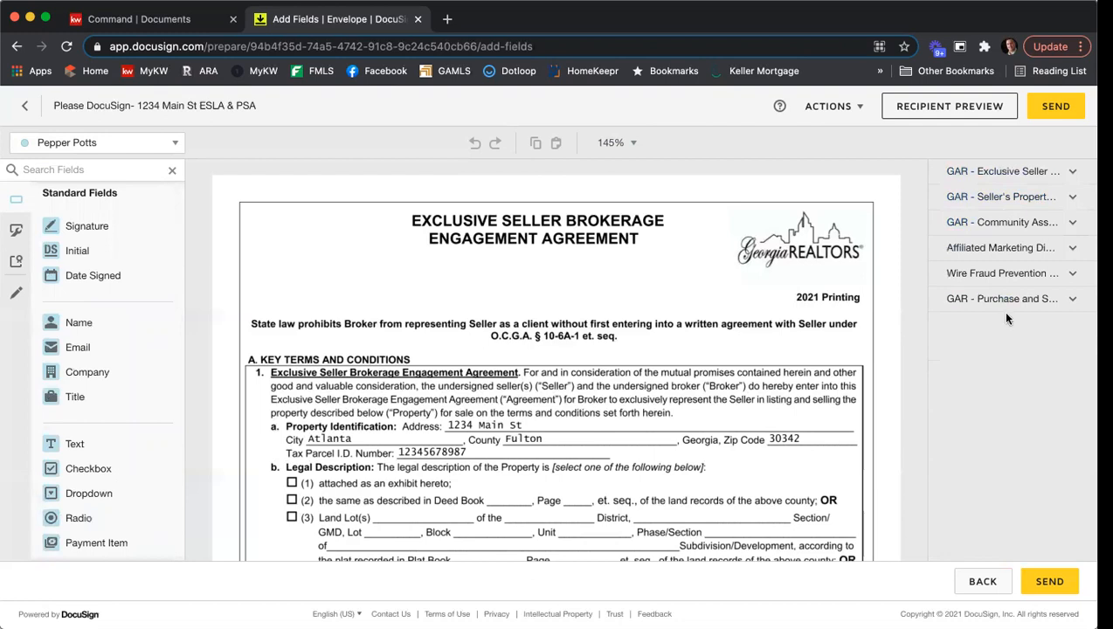
{"action": "left_click", "coordinate": [1009, 172]}
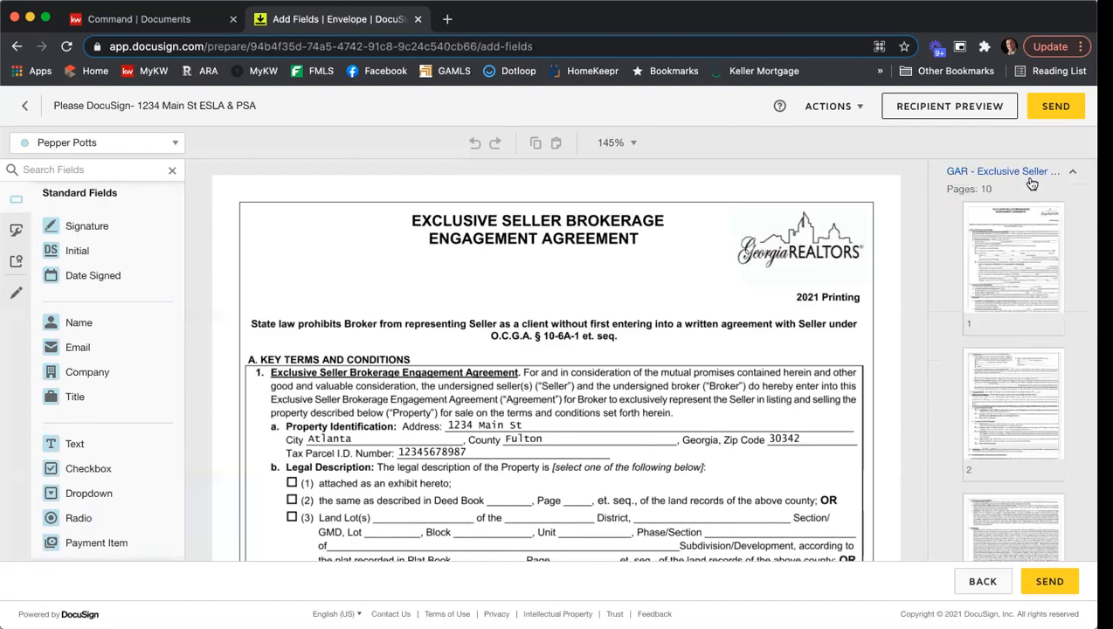
{"action": "scroll", "coordinate": [1044, 223], "scroll_direction": "down", "scroll_amount": 3}
{"action": "scroll", "coordinate": [1048, 226], "scroll_direction": "down", "scroll_amount": 5}
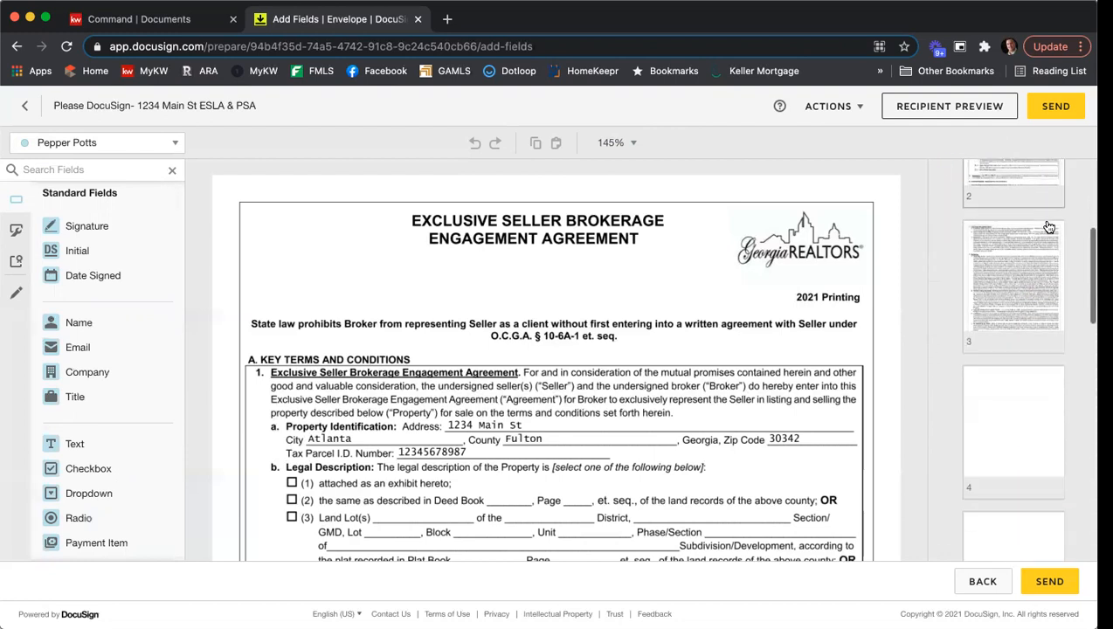
{"action": "scroll", "coordinate": [1051, 230], "scroll_direction": "down", "scroll_amount": 4}
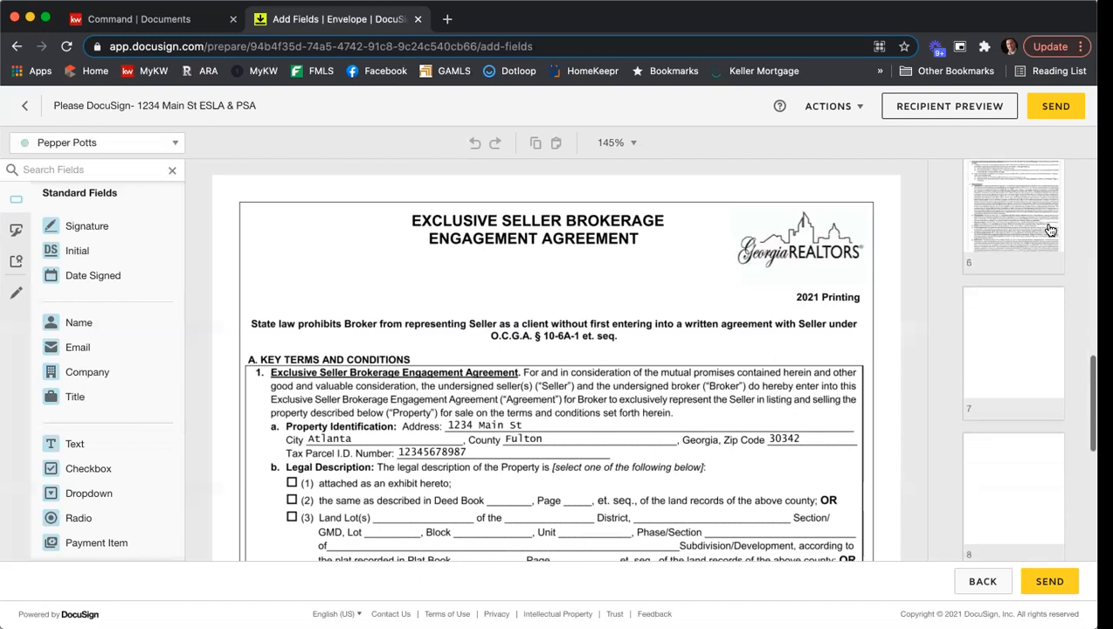
{"action": "scroll", "coordinate": [1051, 229], "scroll_direction": "down", "scroll_amount": 5}
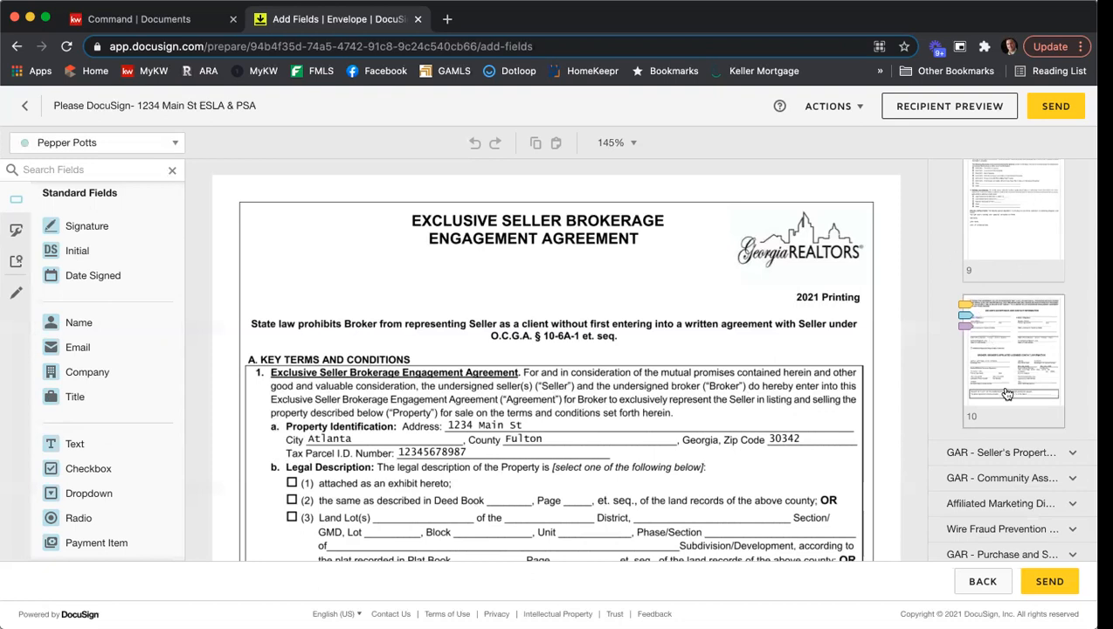
{"action": "left_click", "coordinate": [1040, 354]}
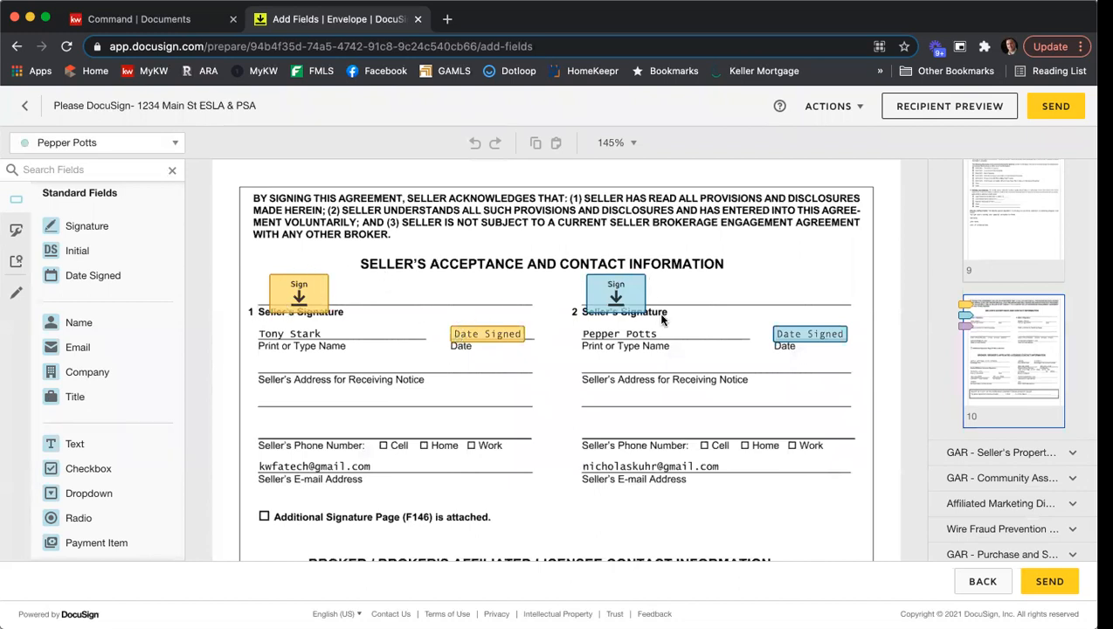
{"action": "scroll", "coordinate": [717, 291], "scroll_direction": "down", "scroll_amount": 5}
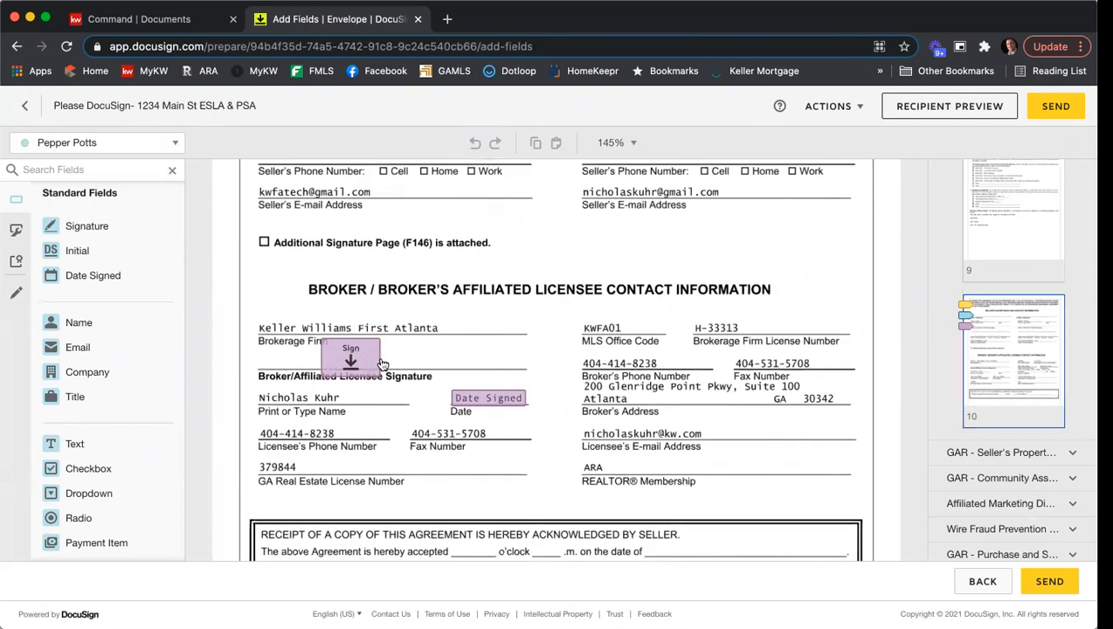
{"action": "scroll", "coordinate": [795, 304], "scroll_direction": "down", "scroll_amount": 1}
{"action": "scroll", "coordinate": [798, 310], "scroll_direction": "down", "scroll_amount": 1}
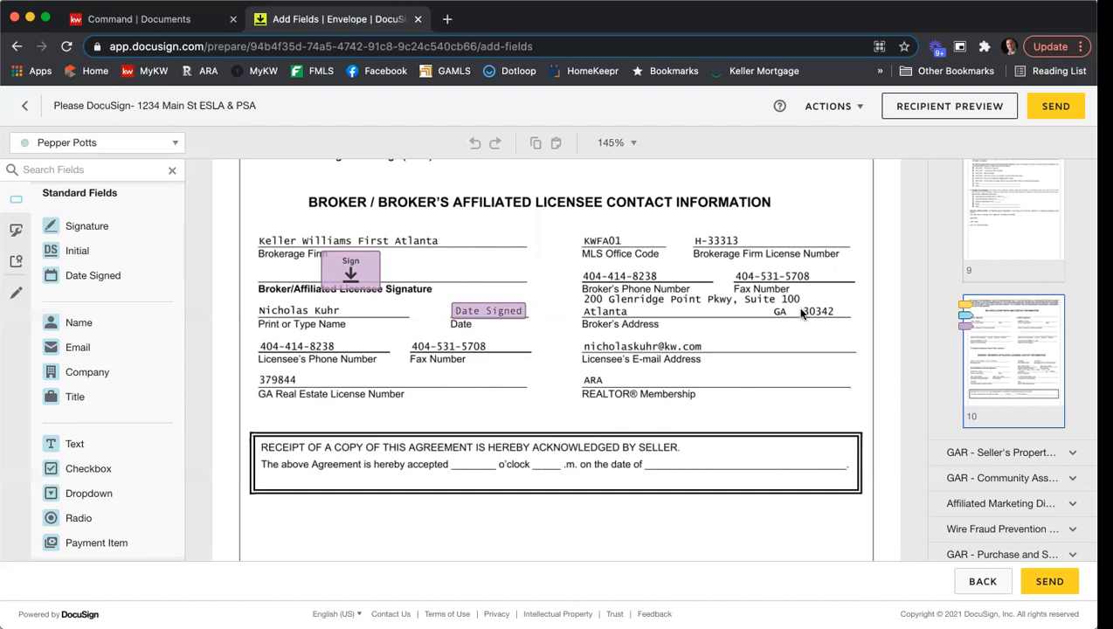
- Switch the active recipient to the listing agent and place a narrow Text field on the blank before "o'clock" in the receipt box
{"action": "left_click", "coordinate": [176, 145]}
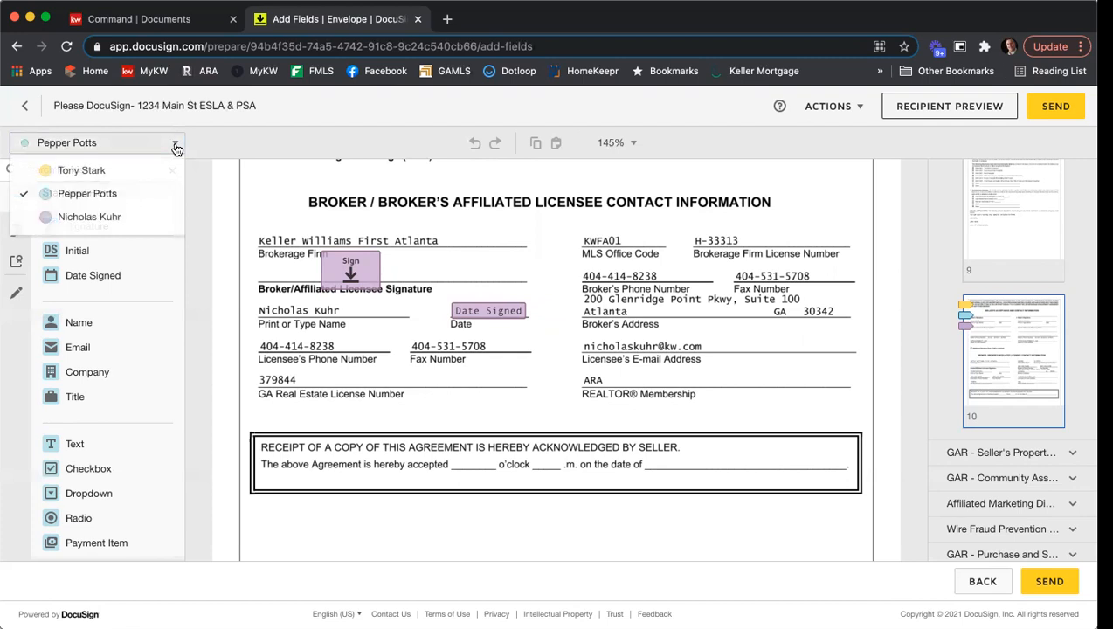
{"action": "left_click", "coordinate": [121, 219]}
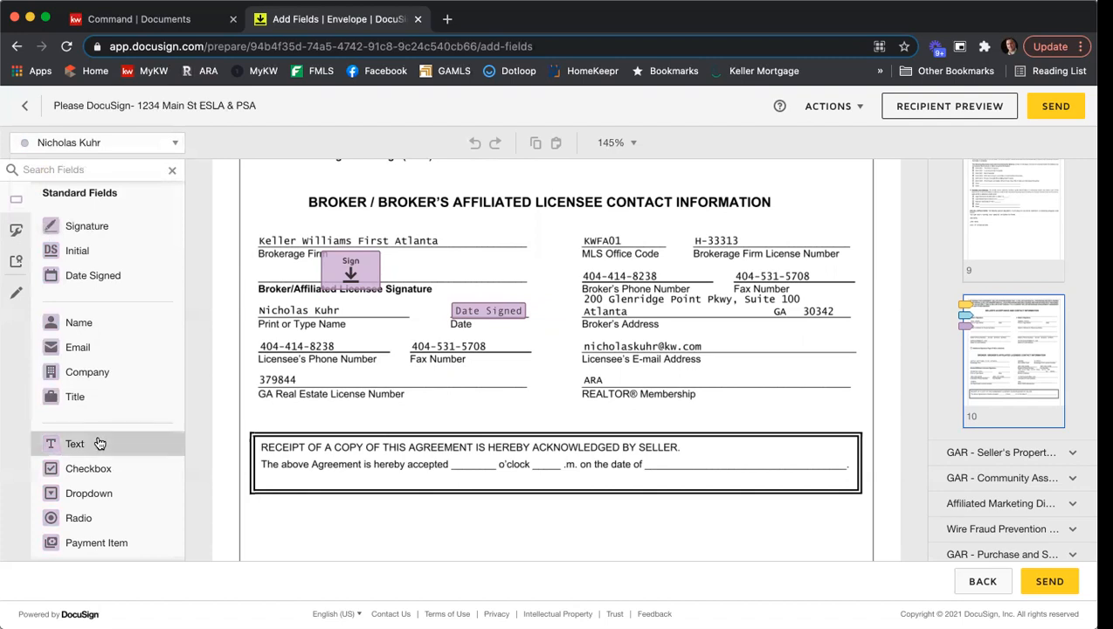
{"action": "left_click_drag", "start_coordinate": [100, 444], "coordinate": [457, 455]}
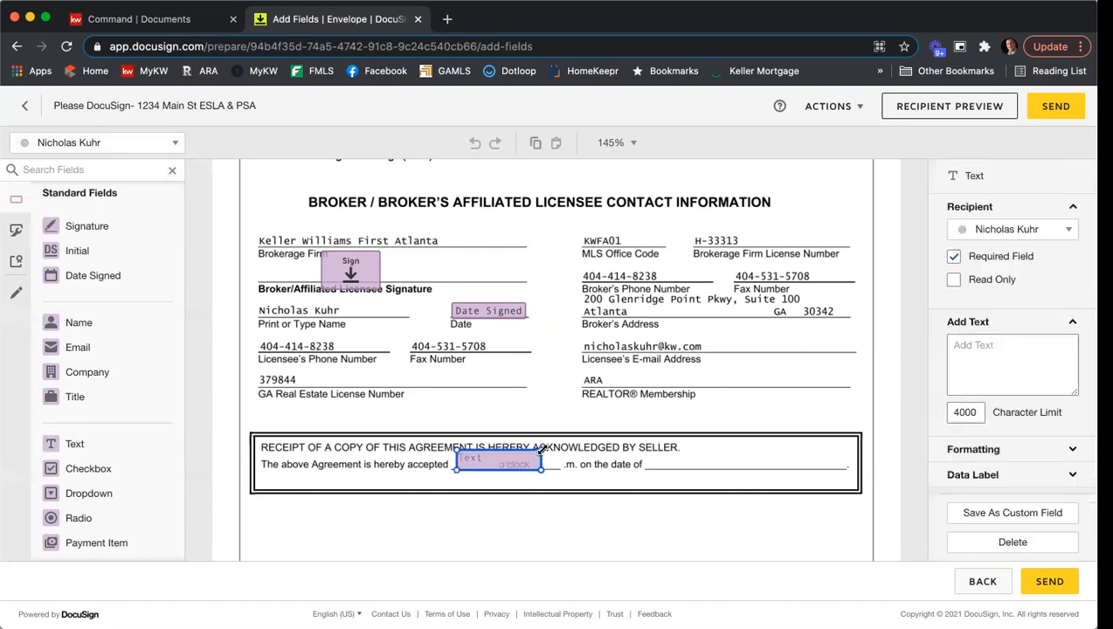
{"action": "left_click_drag", "start_coordinate": [535, 468], "coordinate": [471, 463]}
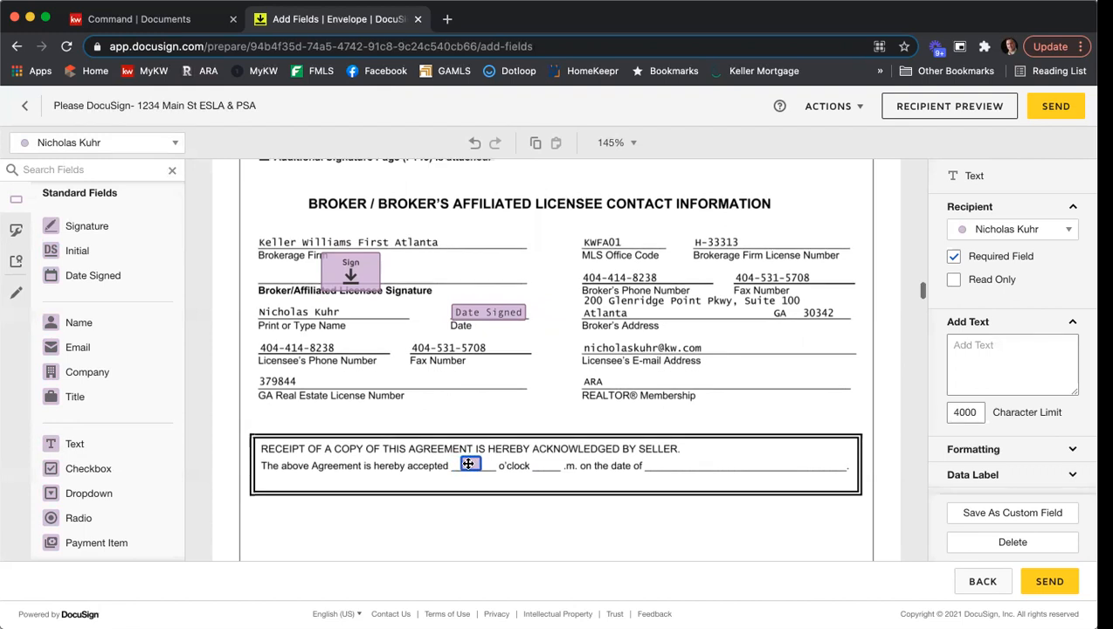
{"action": "scroll", "coordinate": [510, 468], "scroll_direction": "down", "scroll_amount": 1}
{"action": "left_click", "coordinate": [508, 469]}
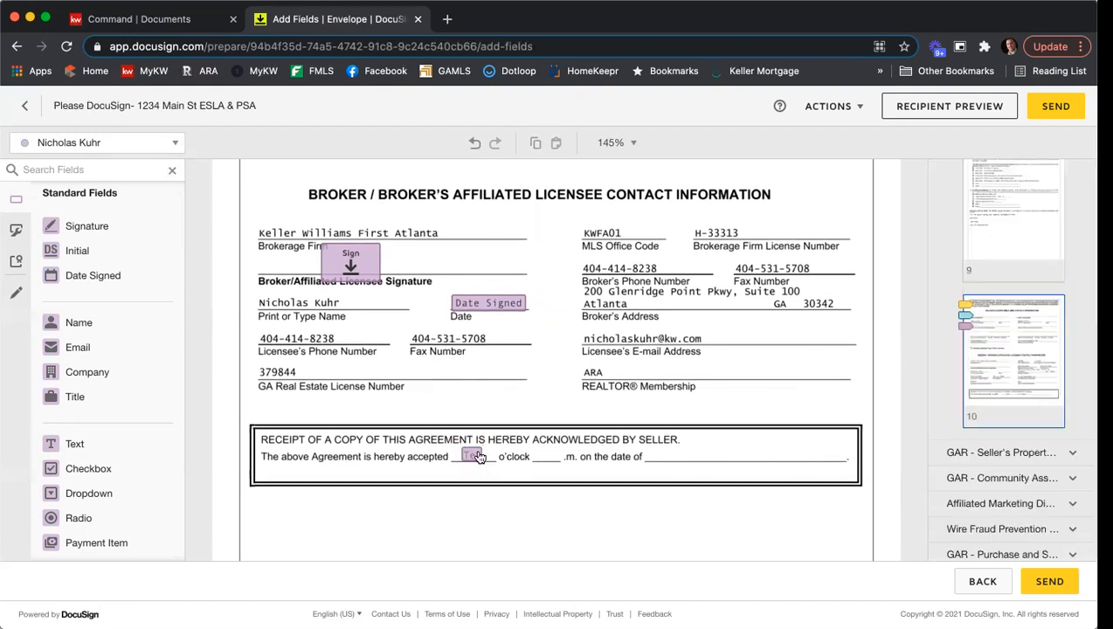
- Copy the "o'clock" Text field onto the blank before ".m." and place a Date Signed field on the acceptance date blank
{"action": "left_click", "coordinate": [470, 458]}
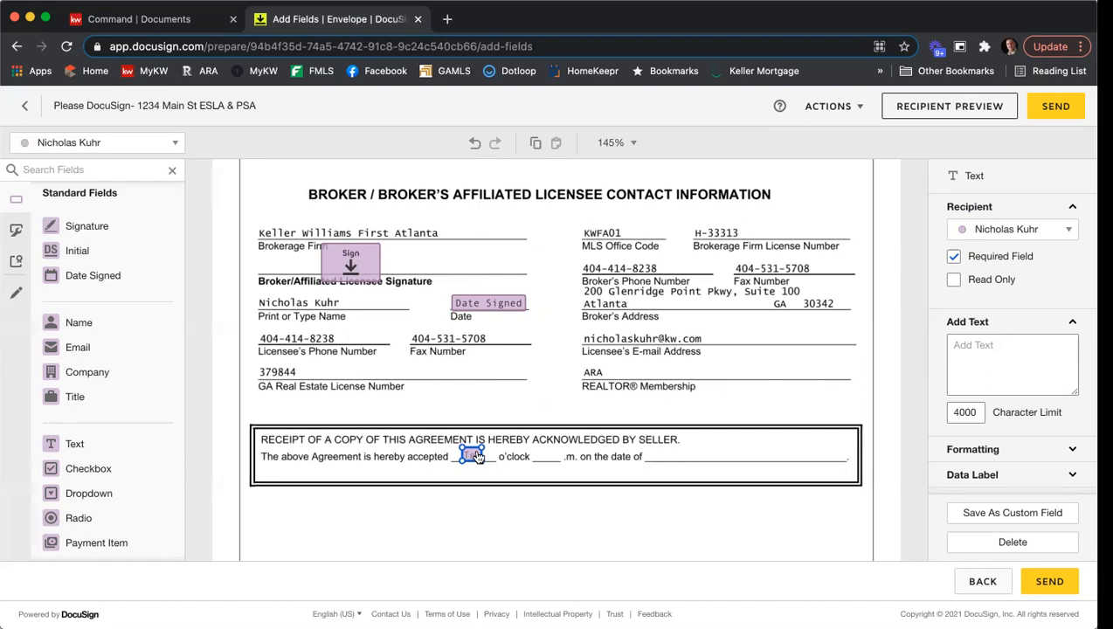
{"action": "right_click", "coordinate": [470, 455]}
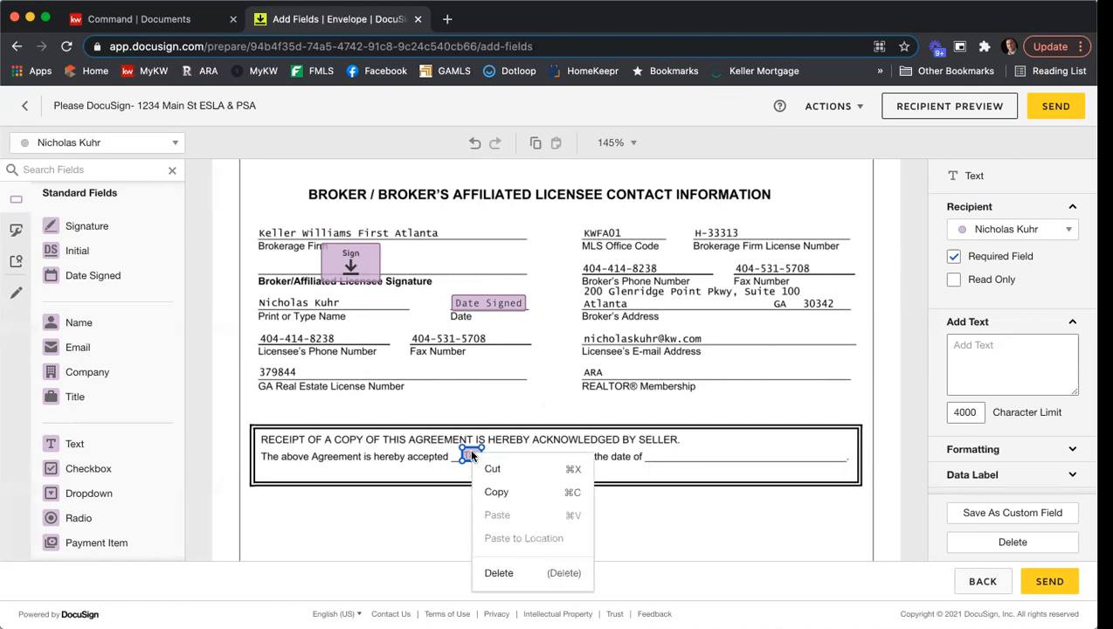
{"action": "left_click", "coordinate": [489, 491]}
{"action": "right_click", "coordinate": [488, 487]}
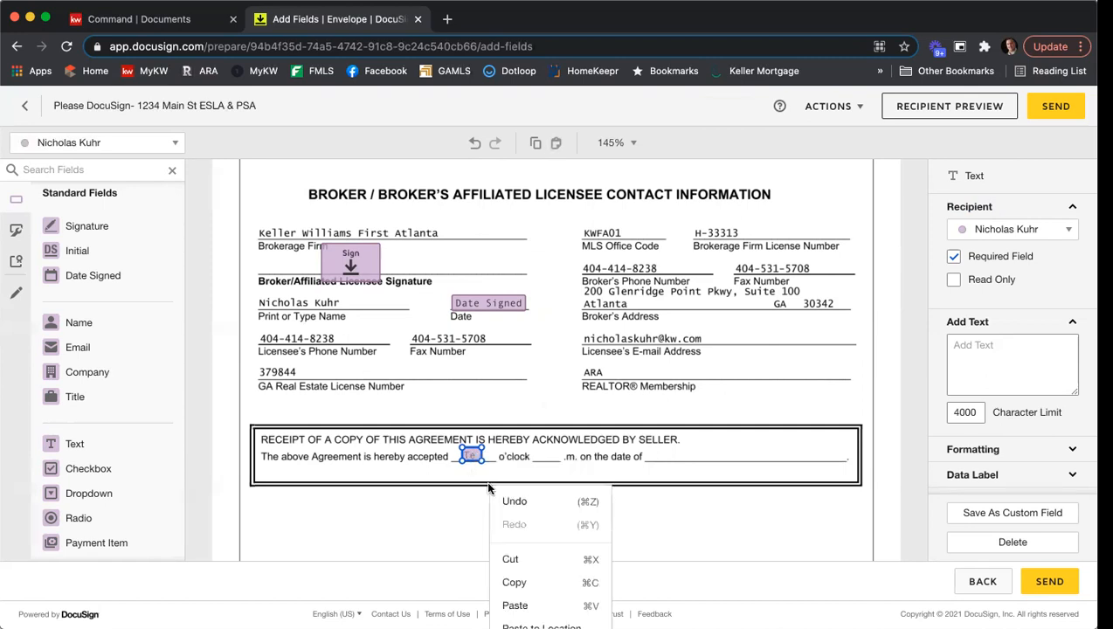
{"action": "left_click", "coordinate": [567, 605]}
{"action": "left_click_drag", "start_coordinate": [485, 472], "coordinate": [547, 455]}
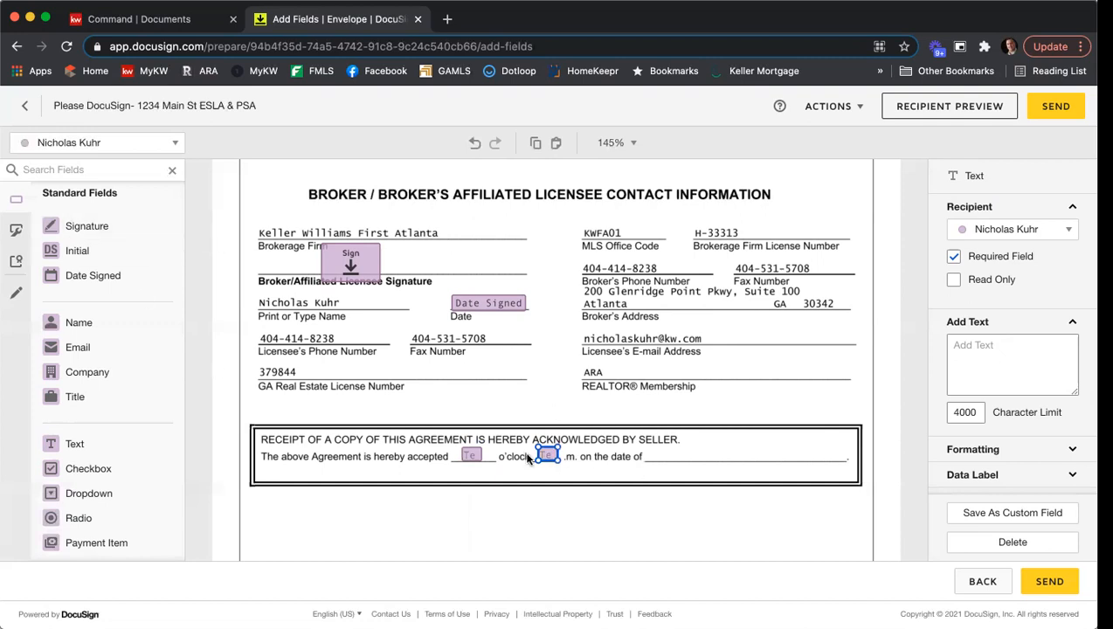
{"action": "left_click", "coordinate": [590, 471]}
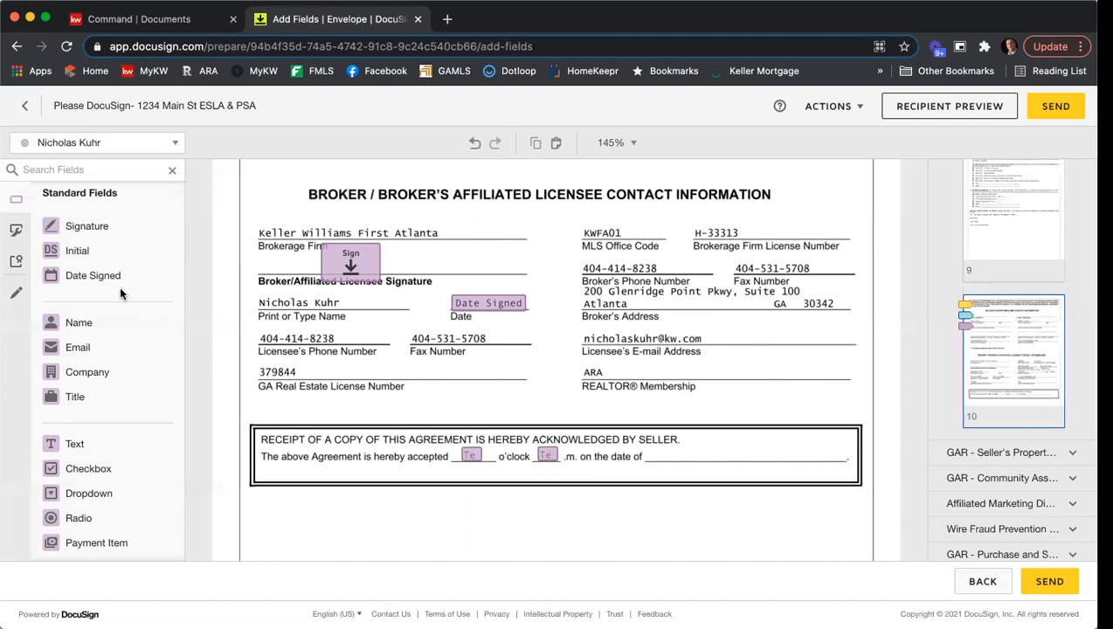
{"action": "left_click_drag", "start_coordinate": [92, 276], "coordinate": [651, 444]}
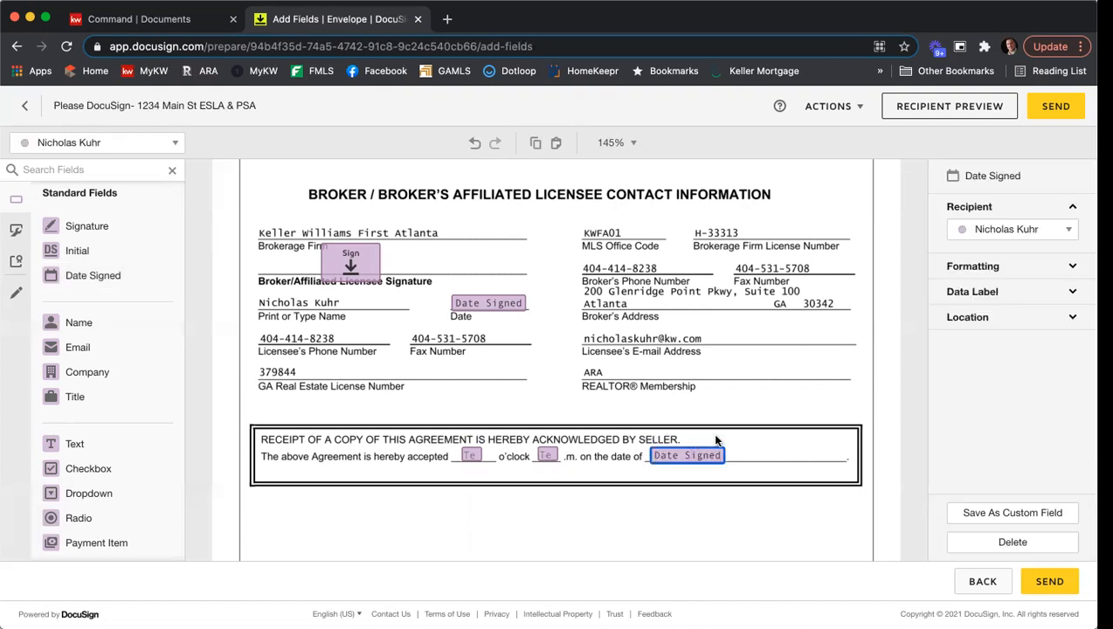
{"action": "left_click", "coordinate": [641, 380]}
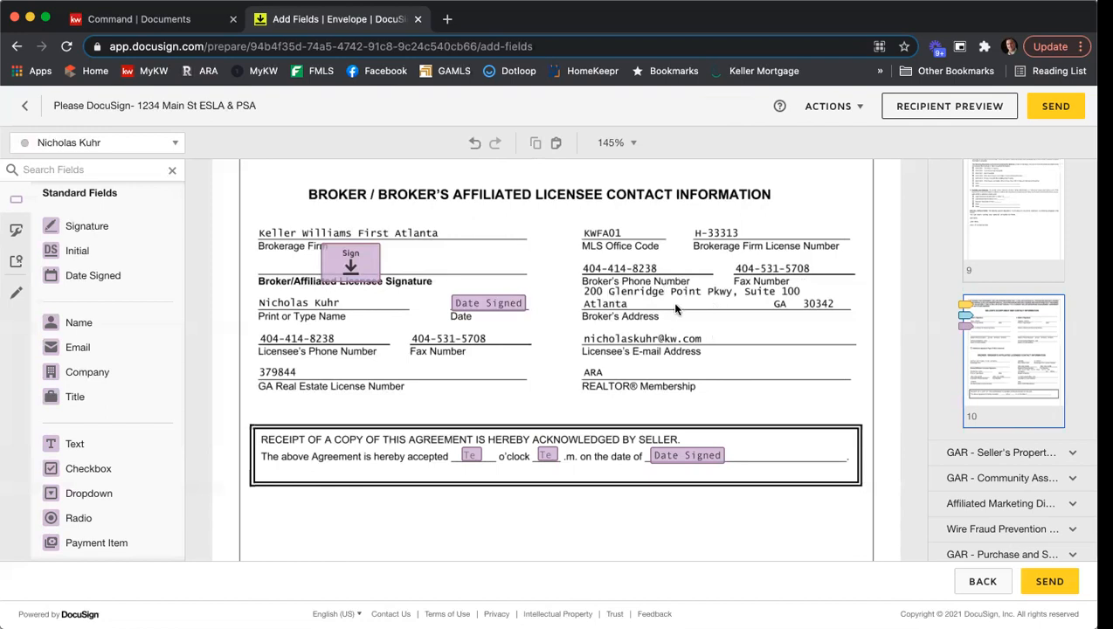
- Go to the Seller Disclosures section of the Seller's Property Disclosure Statement and switch the active recipient to Seller One
{"action": "scroll", "coordinate": [704, 312], "scroll_direction": "down", "scroll_amount": 10}
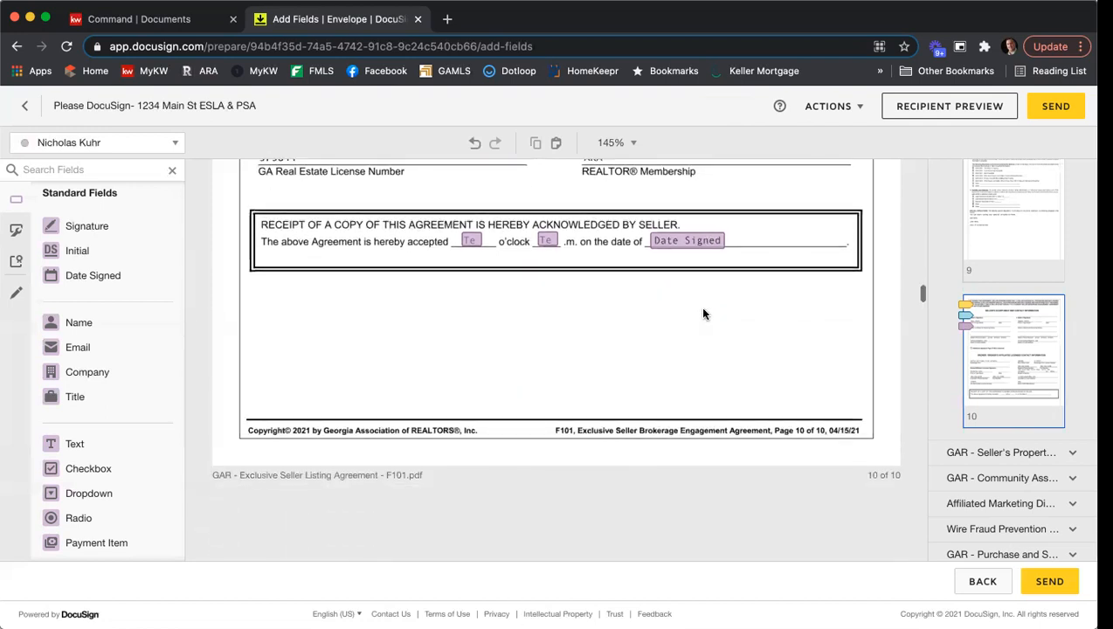
{"action": "scroll", "coordinate": [704, 313], "scroll_direction": "down", "scroll_amount": 5}
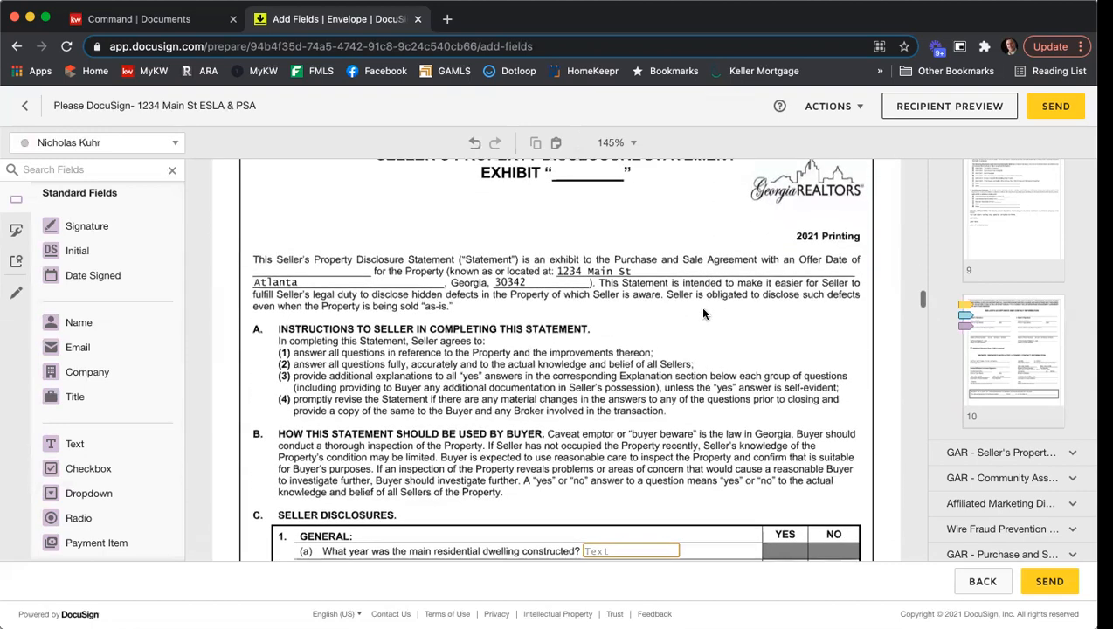
{"action": "scroll", "coordinate": [704, 312], "scroll_direction": "down", "scroll_amount": 5}
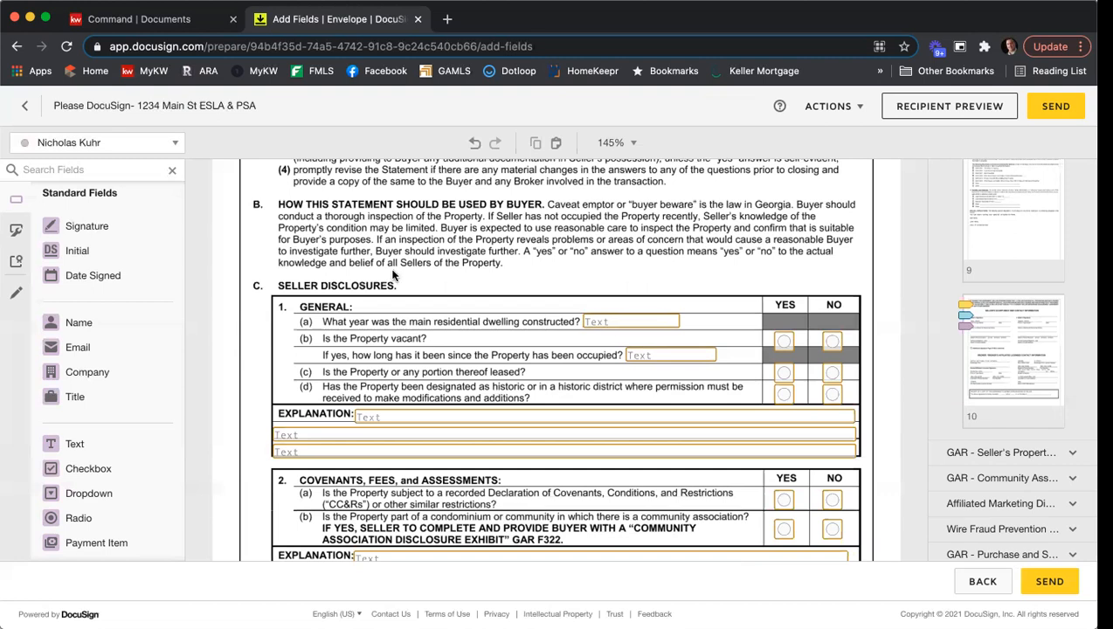
{"action": "left_click", "coordinate": [175, 145]}
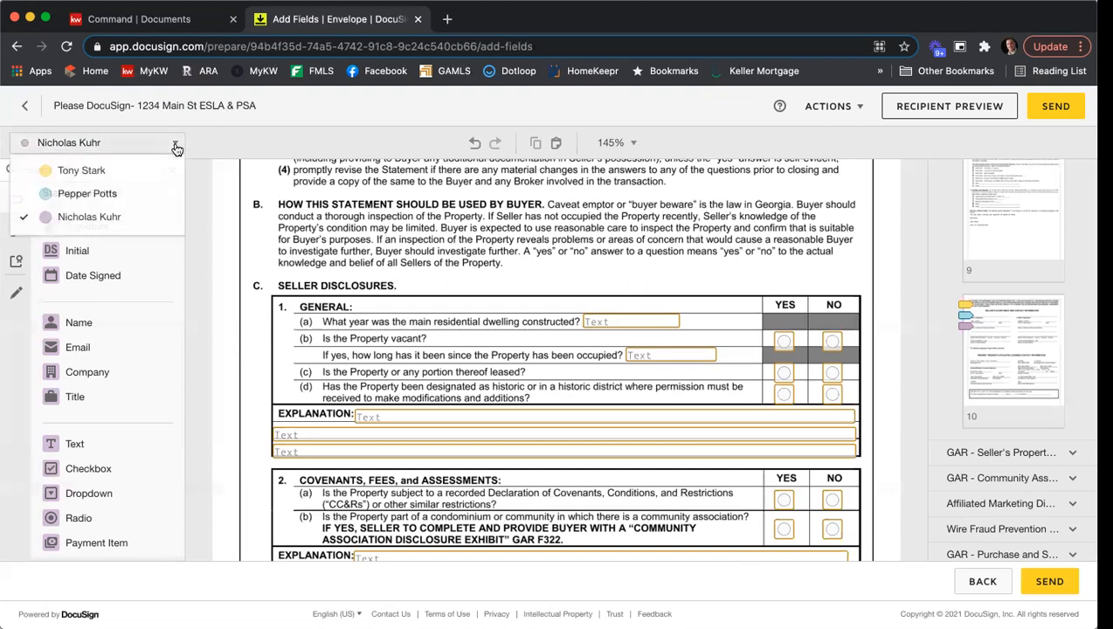
{"action": "left_click", "coordinate": [116, 173]}
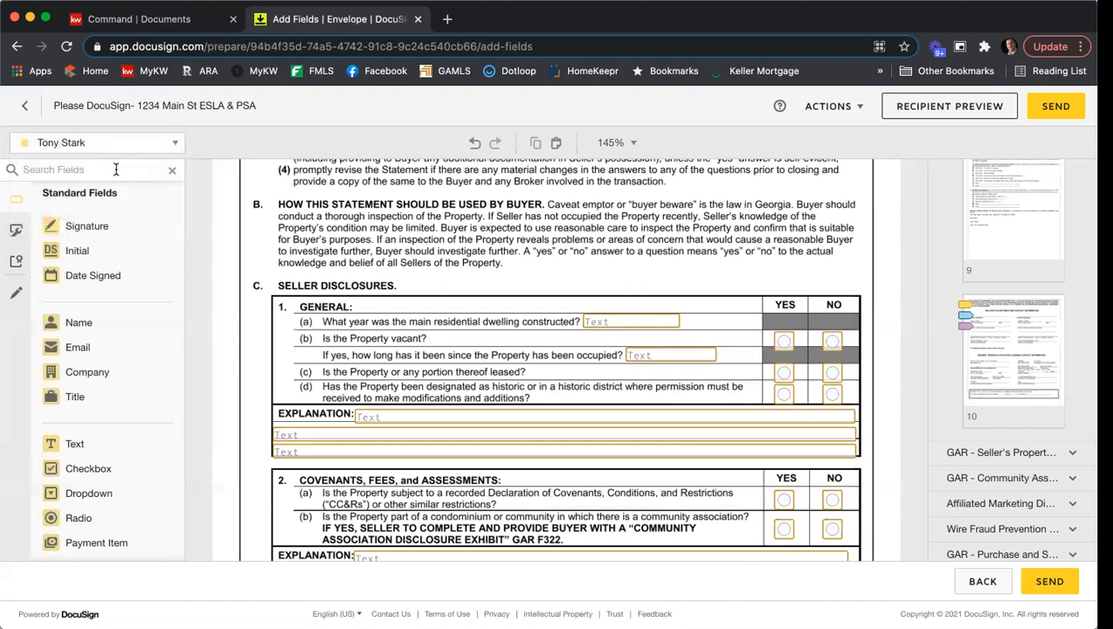
- Turn the Required Field option on and back off for the text field asking what year the dwelling was constructed
{"action": "left_click", "coordinate": [663, 324]}
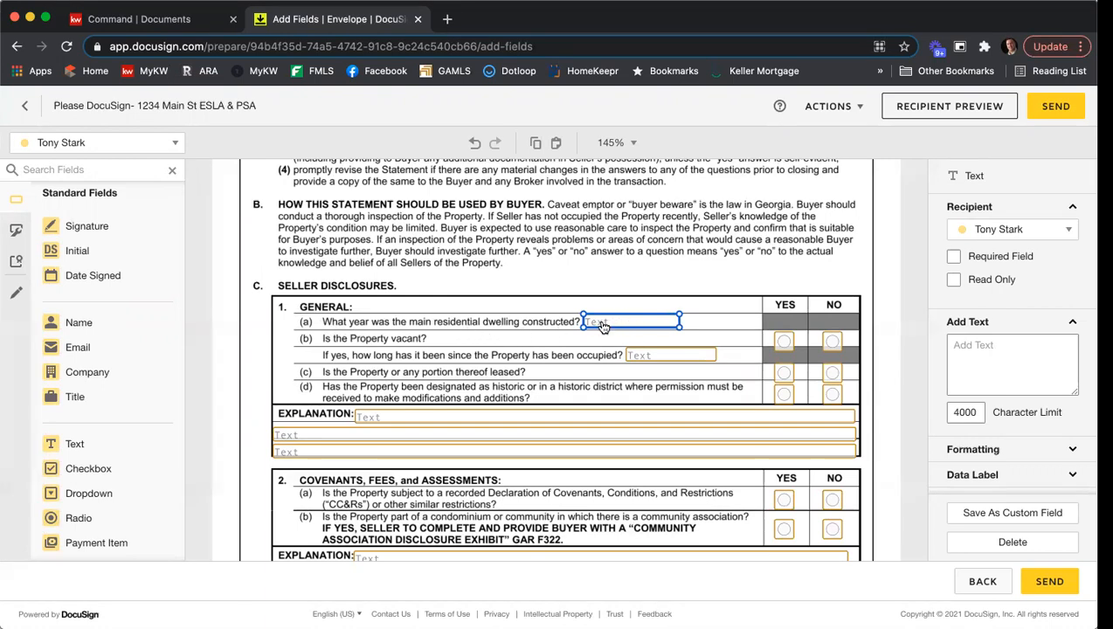
{"action": "left_click", "coordinate": [980, 260]}
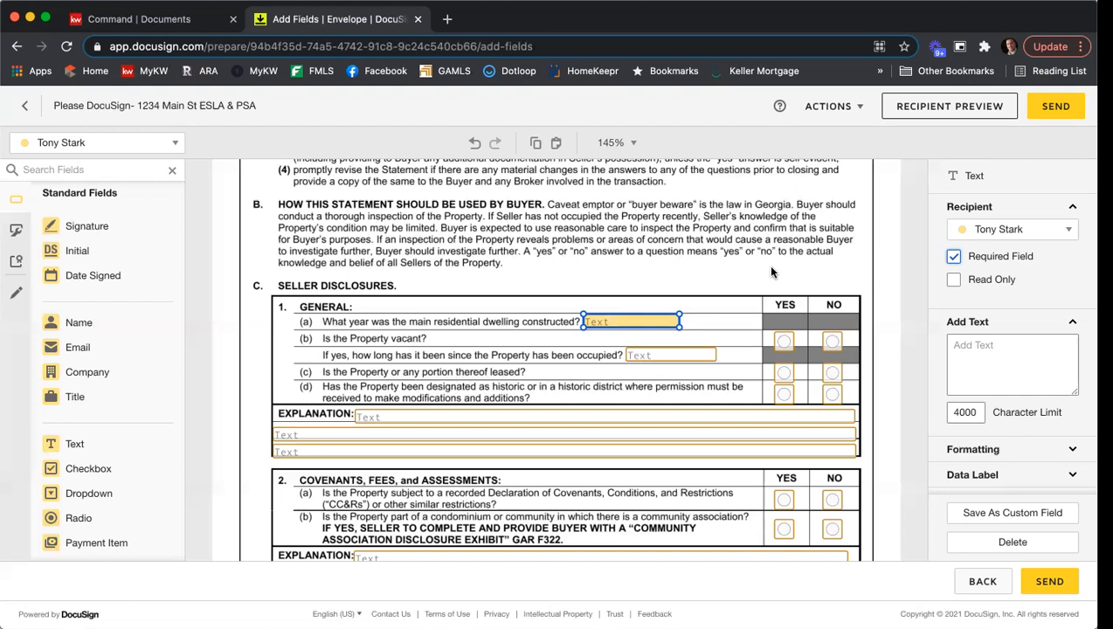
{"action": "scroll", "coordinate": [770, 272], "scroll_direction": "down", "scroll_amount": 2}
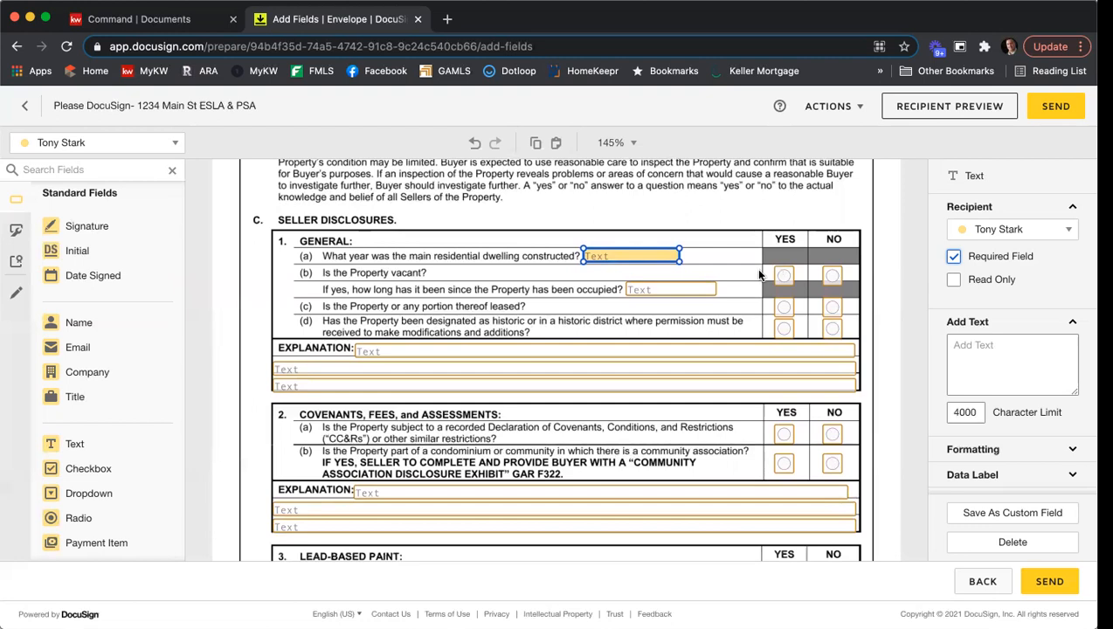
{"action": "scroll", "coordinate": [747, 271], "scroll_direction": "up", "scroll_amount": 3}
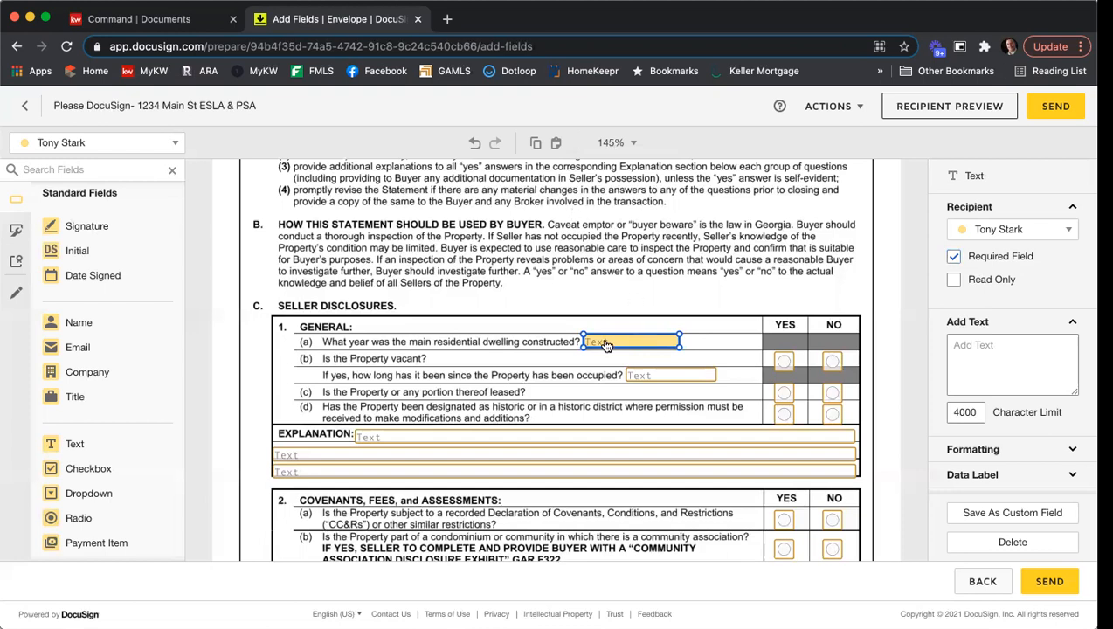
{"action": "left_click", "coordinate": [953, 256]}
{"action": "left_click", "coordinate": [708, 270]}
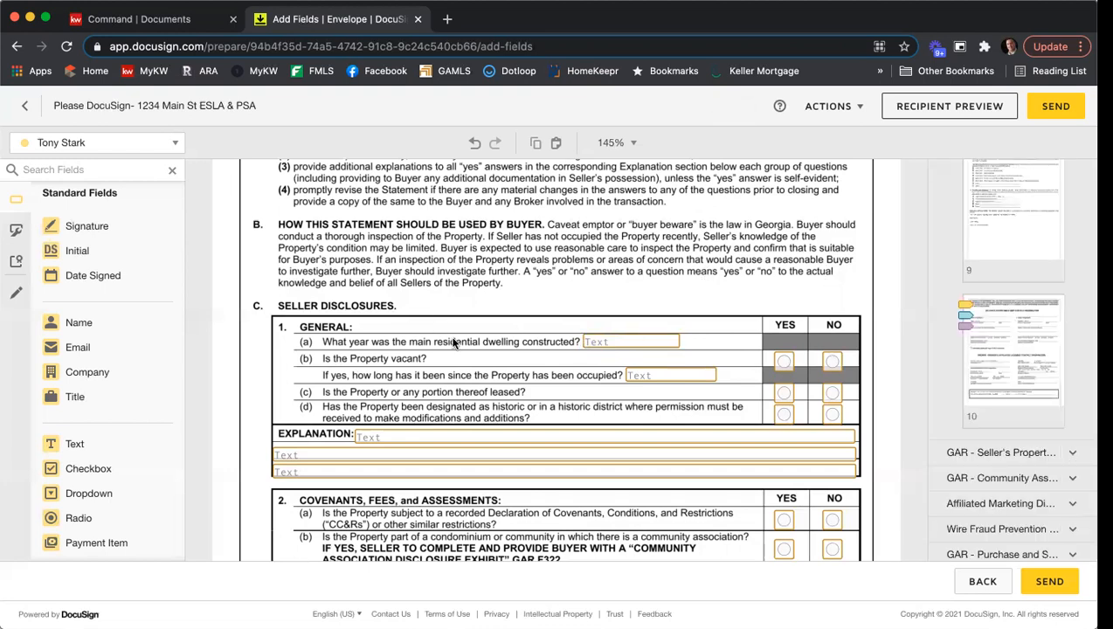
- Make the text field for the main dwelling's construction year a required field
{"action": "left_click", "coordinate": [615, 345]}
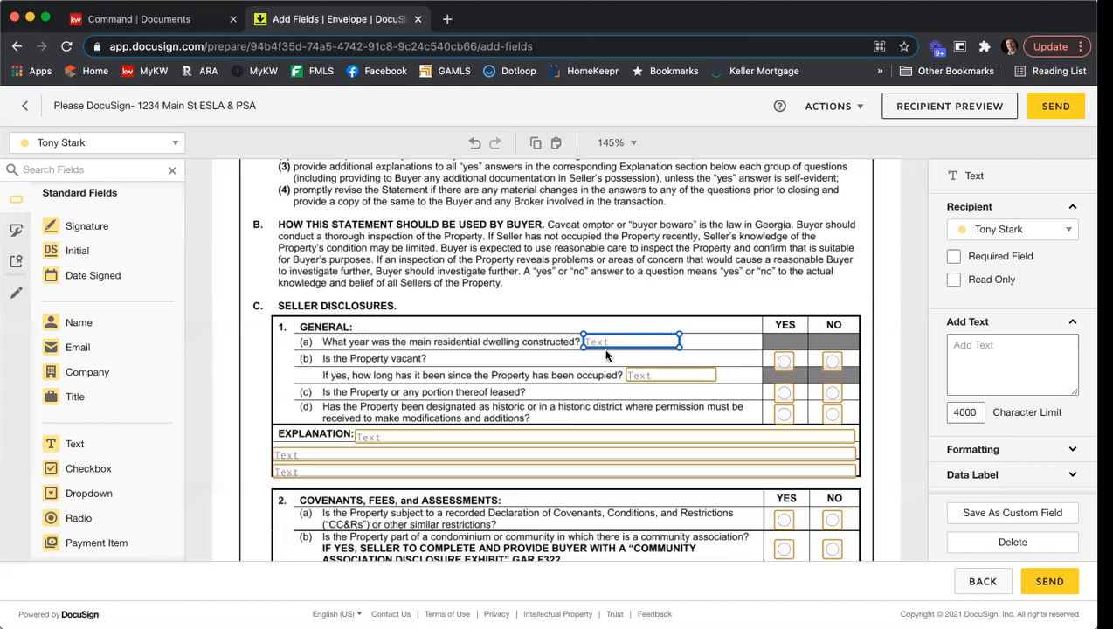
{"action": "left_click", "coordinate": [953, 257]}
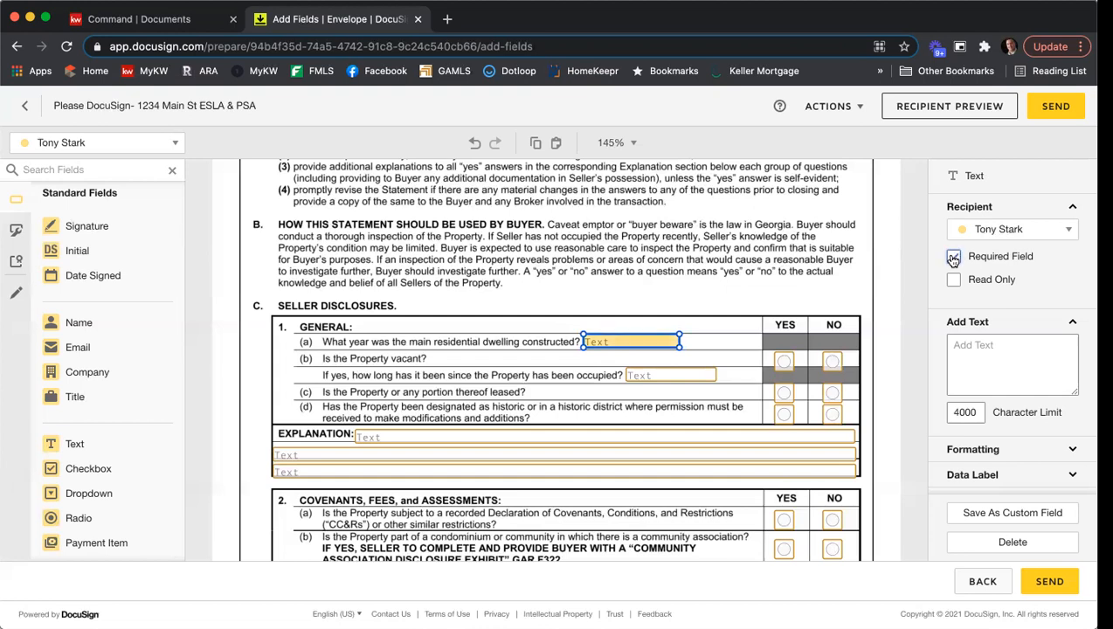
{"action": "left_click", "coordinate": [750, 314]}
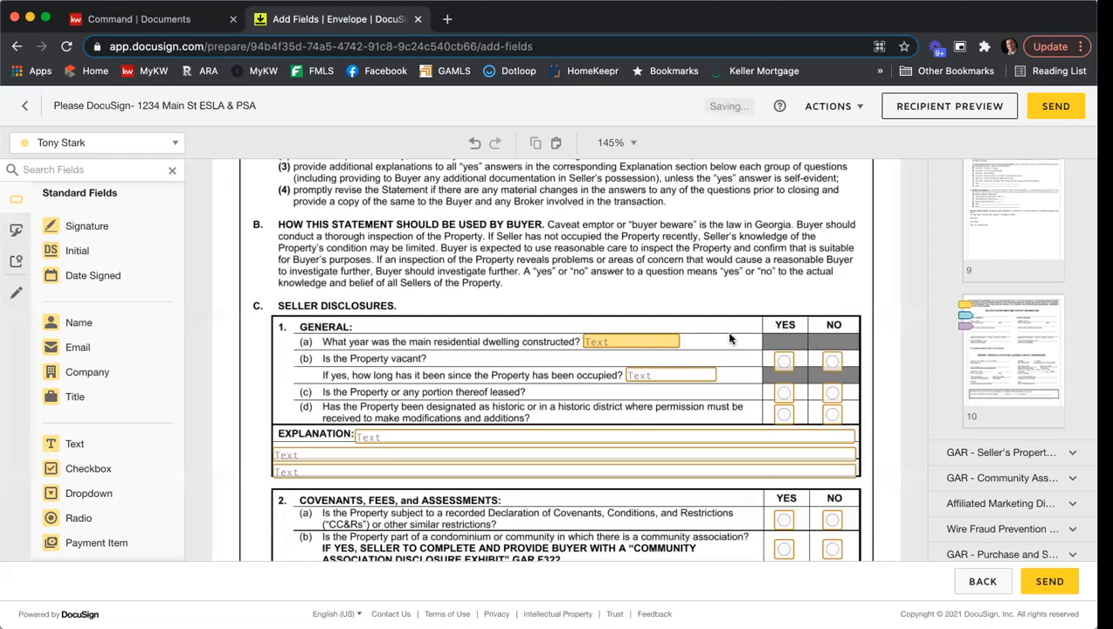
{"action": "scroll", "coordinate": [730, 338], "scroll_direction": "down", "scroll_amount": 1}
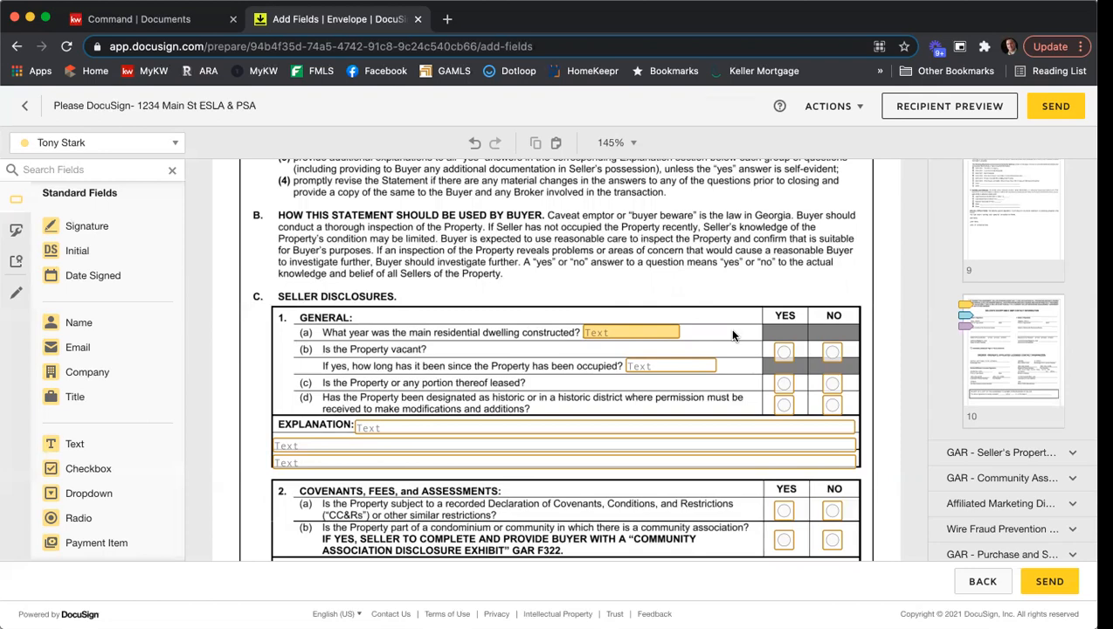
{"action": "scroll", "coordinate": [751, 289], "scroll_direction": "down", "scroll_amount": 10}
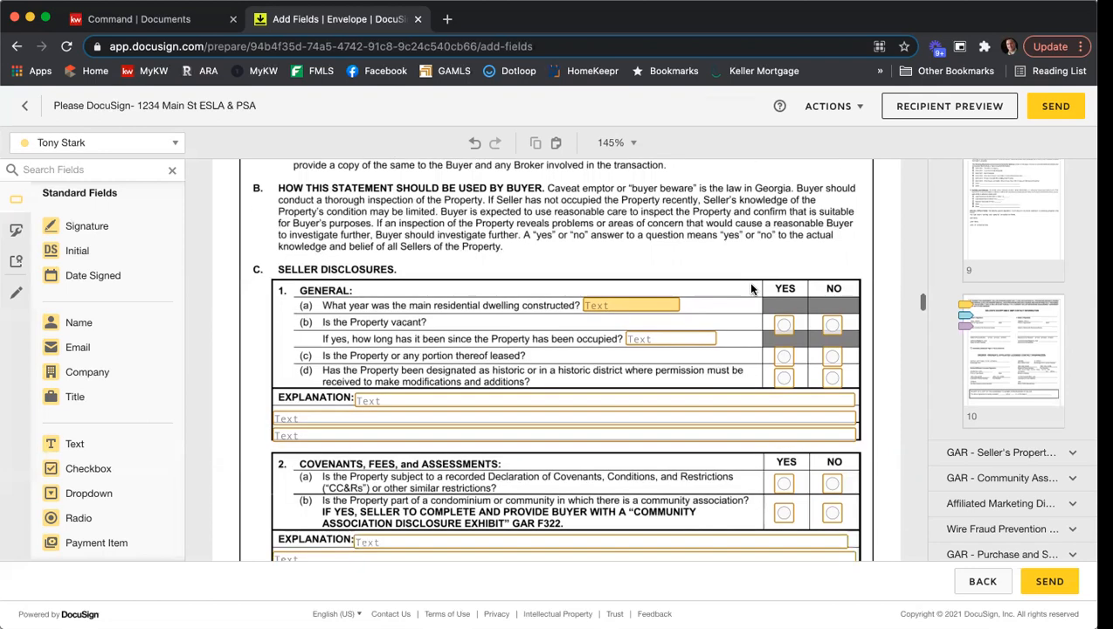
- Review the prefilled fields on the Seller's Property Disclosure Statement, from the Seller Disclosures section through the fixtures checklist to the signature page
{"action": "scroll", "coordinate": [751, 289], "scroll_direction": "down", "scroll_amount": 7}
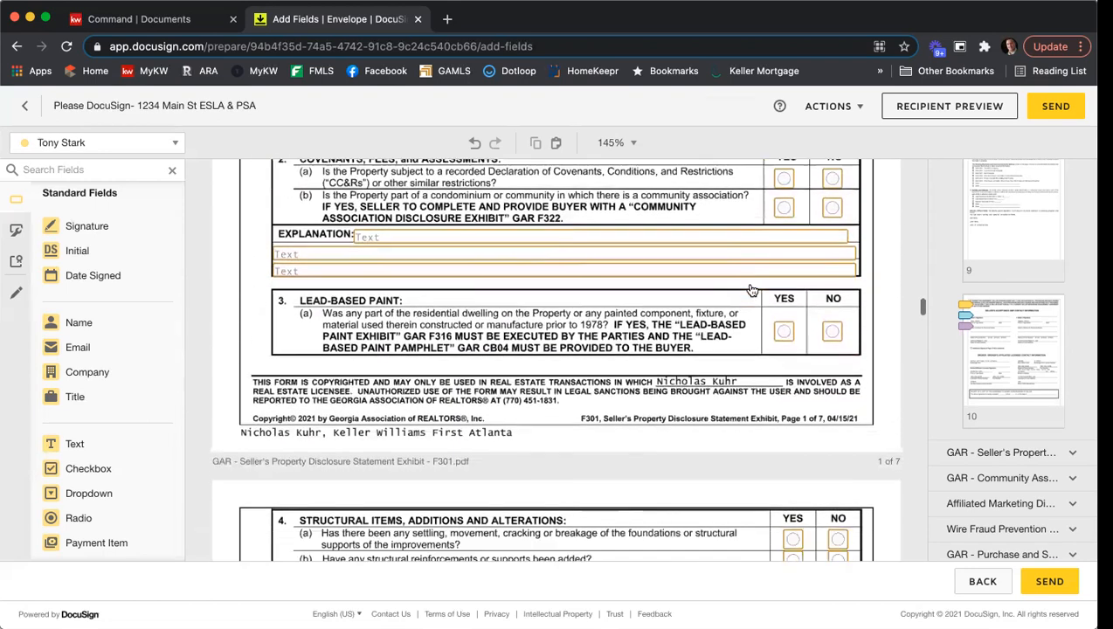
{"action": "scroll", "coordinate": [774, 292], "scroll_direction": "down", "scroll_amount": 9}
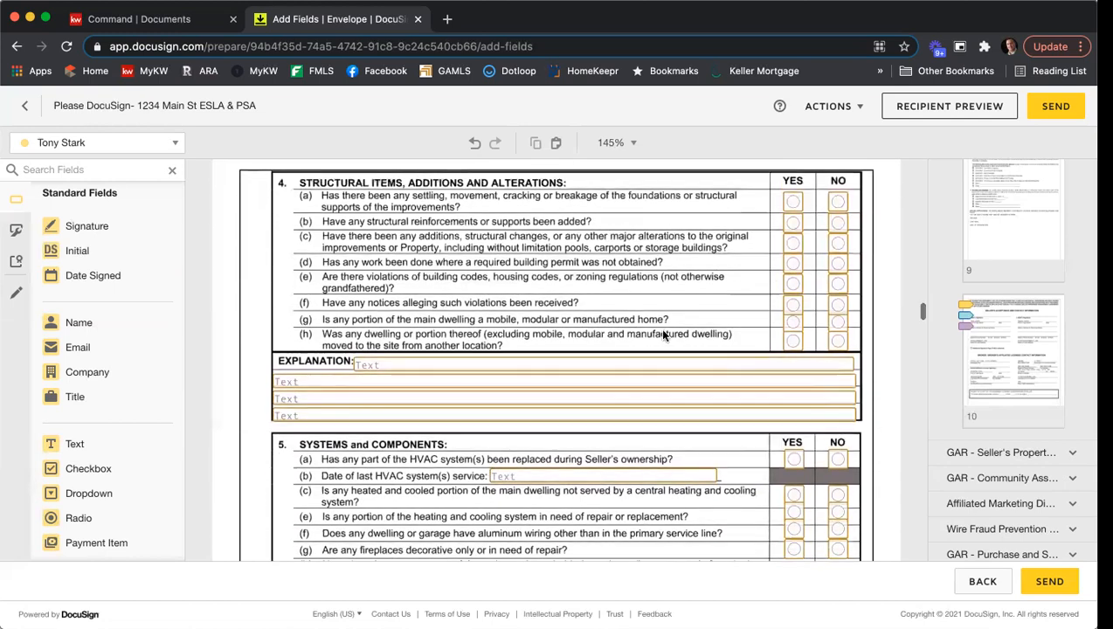
{"action": "scroll", "coordinate": [665, 336], "scroll_direction": "down", "scroll_amount": 9}
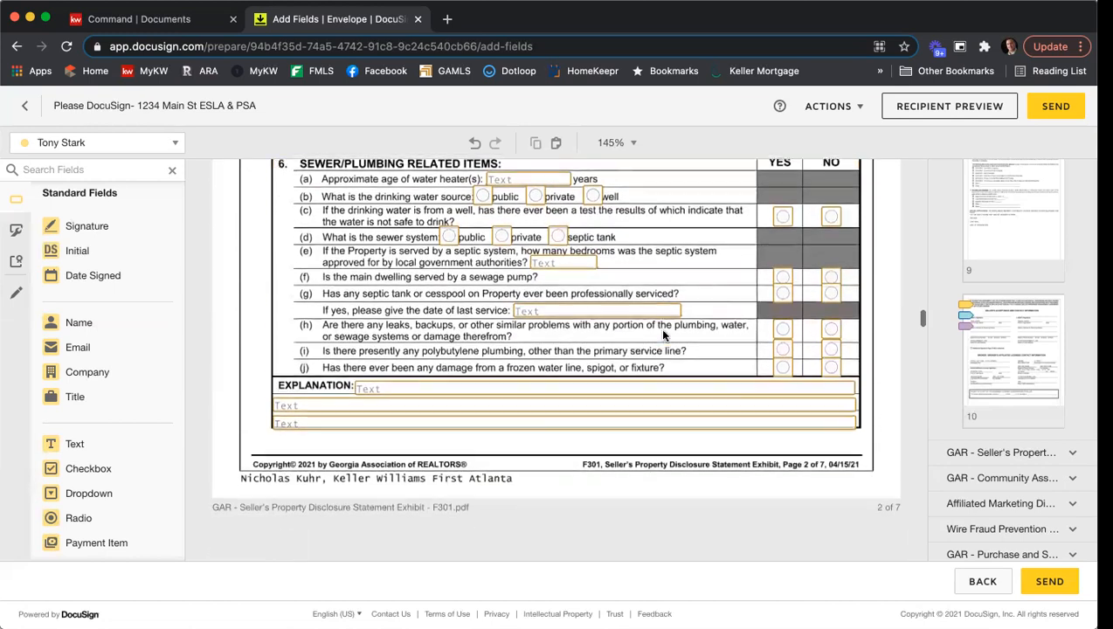
{"action": "scroll", "coordinate": [663, 335], "scroll_direction": "down", "scroll_amount": 3}
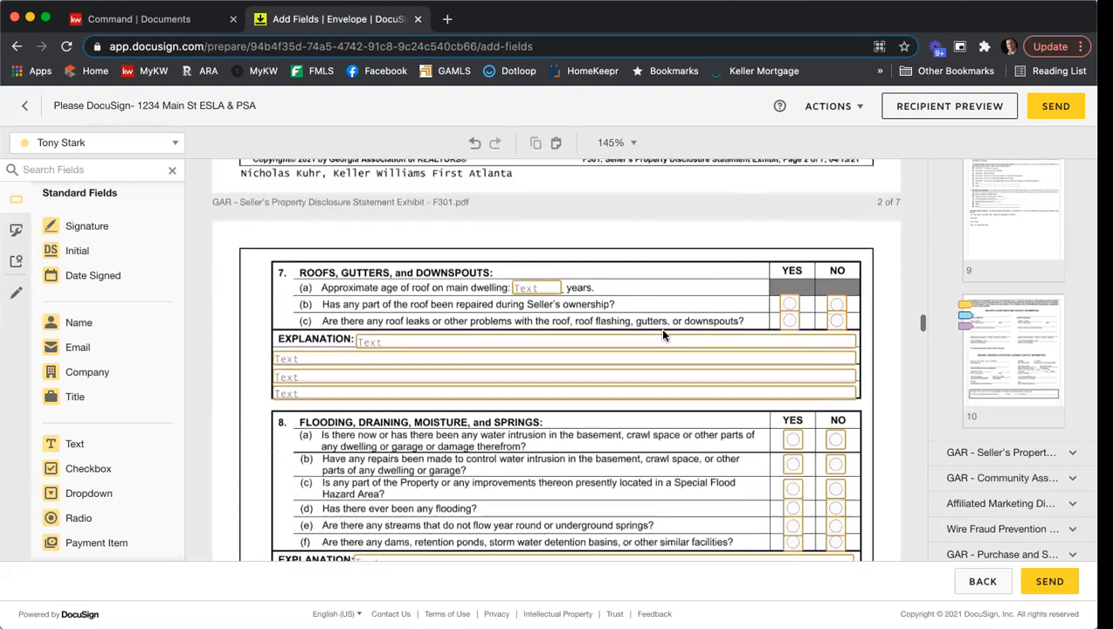
{"action": "scroll", "coordinate": [664, 336], "scroll_direction": "down", "scroll_amount": 4}
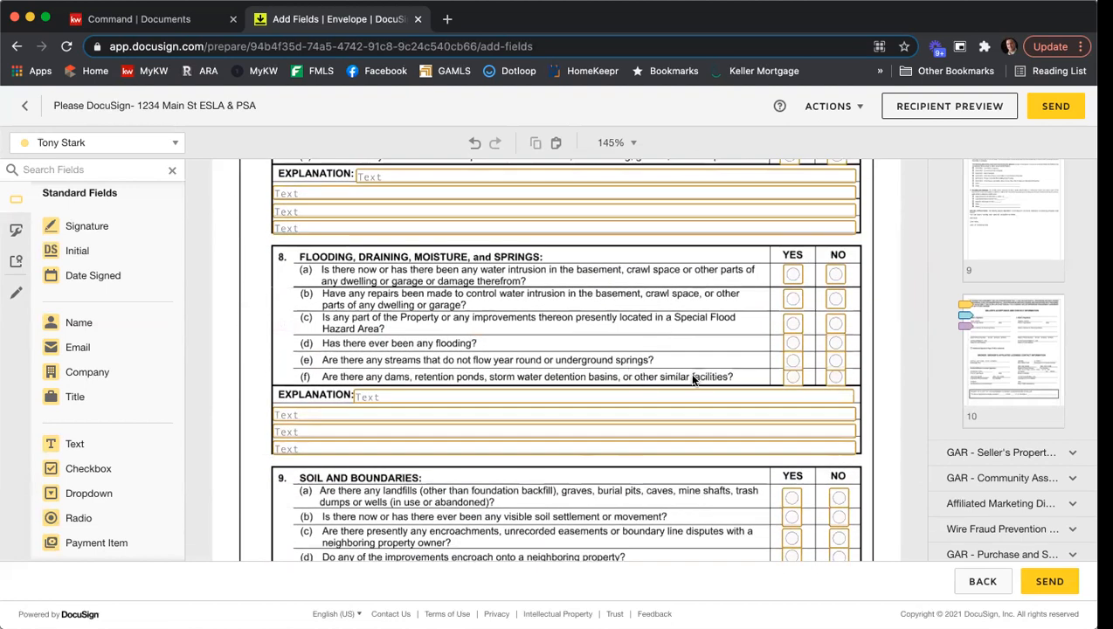
{"action": "scroll", "coordinate": [645, 376], "scroll_direction": "down", "scroll_amount": 12}
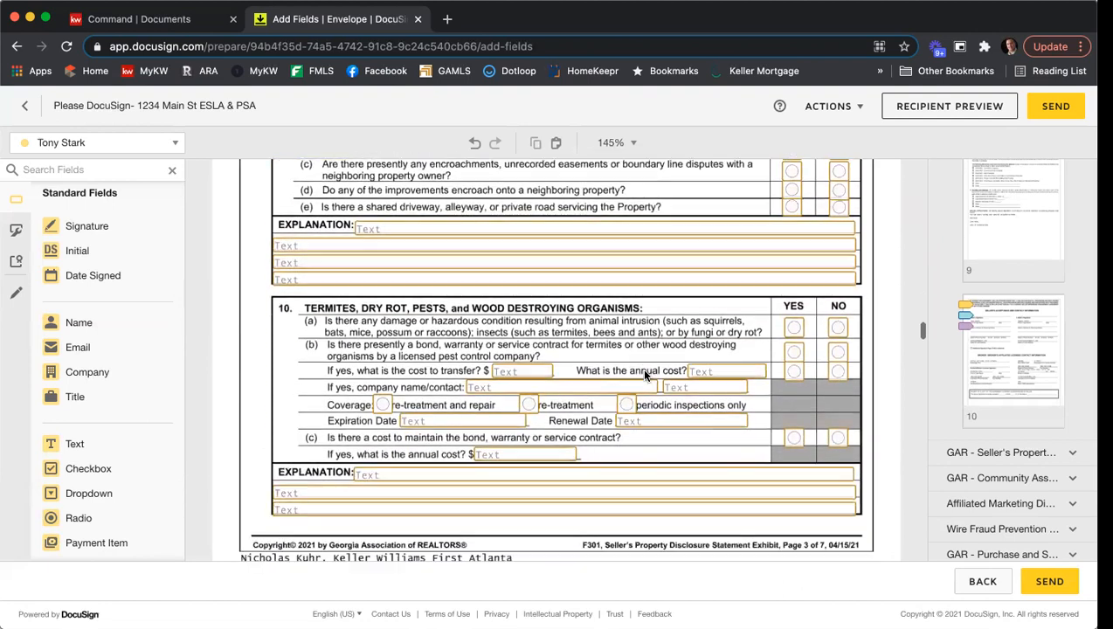
{"action": "scroll", "coordinate": [645, 376], "scroll_direction": "down", "scroll_amount": 5}
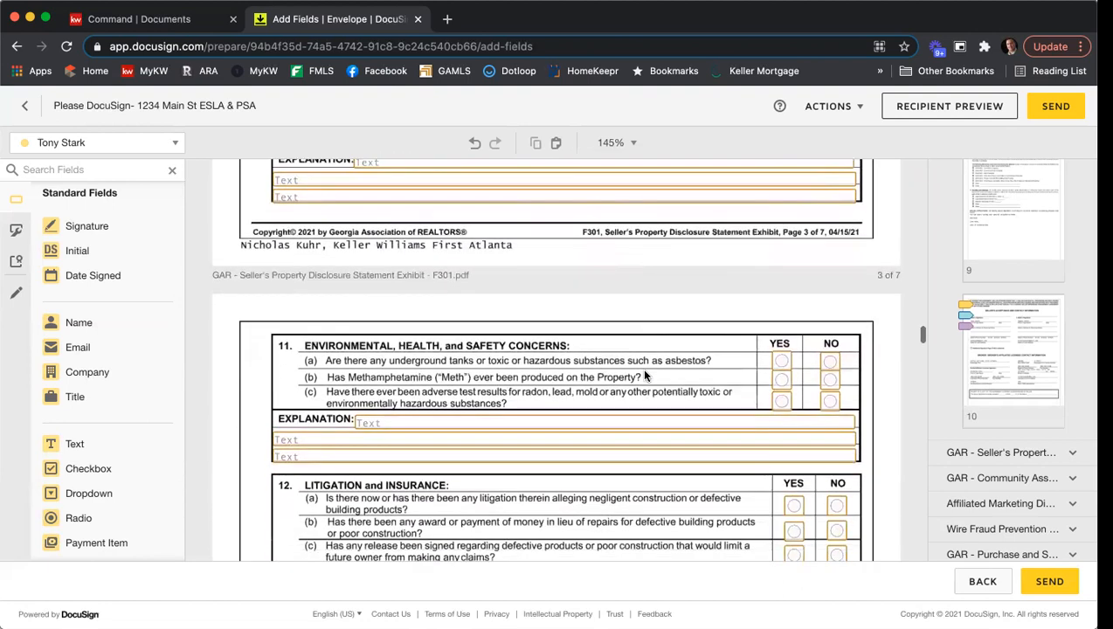
{"action": "scroll", "coordinate": [645, 376], "scroll_direction": "down", "scroll_amount": 4}
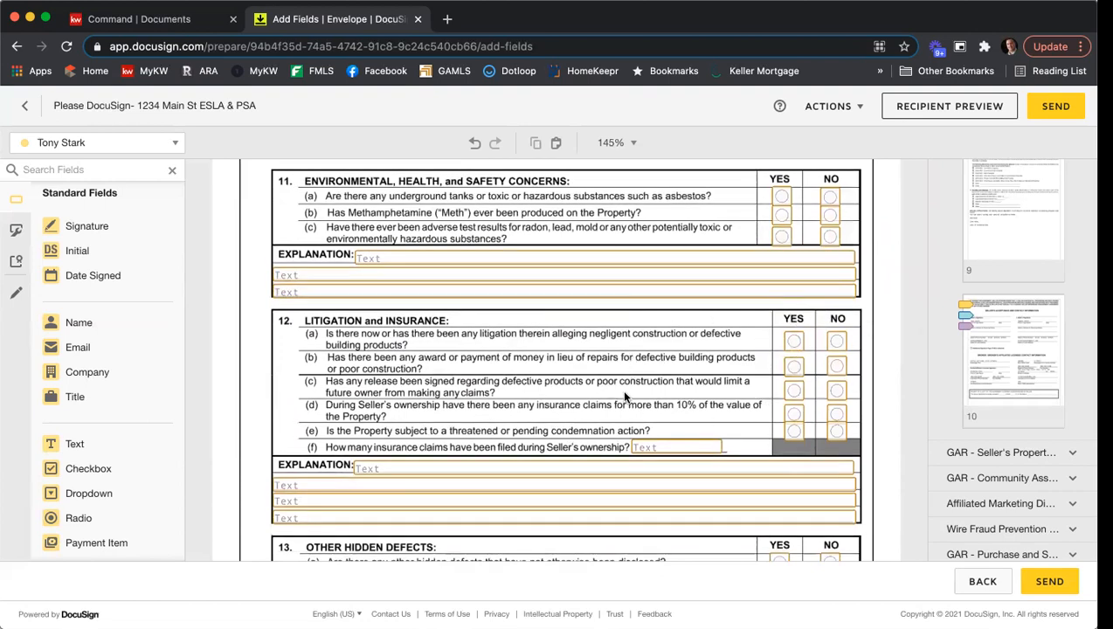
{"action": "scroll", "coordinate": [649, 376], "scroll_direction": "down", "scroll_amount": 4}
{"action": "scroll", "coordinate": [651, 380], "scroll_direction": "up", "scroll_amount": 2}
{"action": "scroll", "coordinate": [651, 380], "scroll_direction": "down", "scroll_amount": 5}
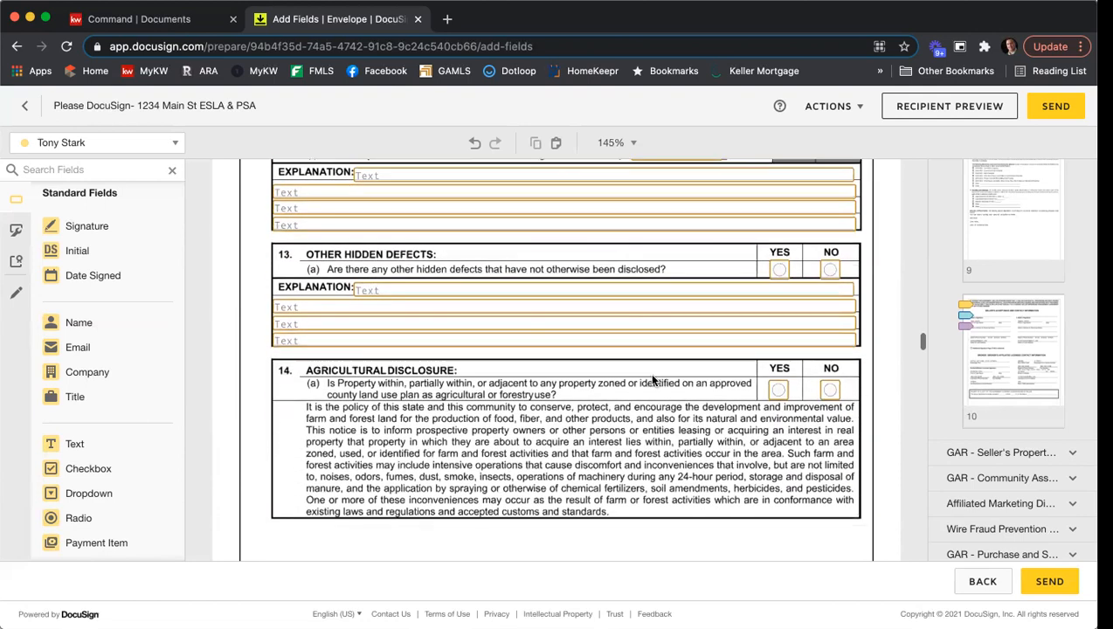
{"action": "scroll", "coordinate": [652, 380], "scroll_direction": "down", "scroll_amount": 3}
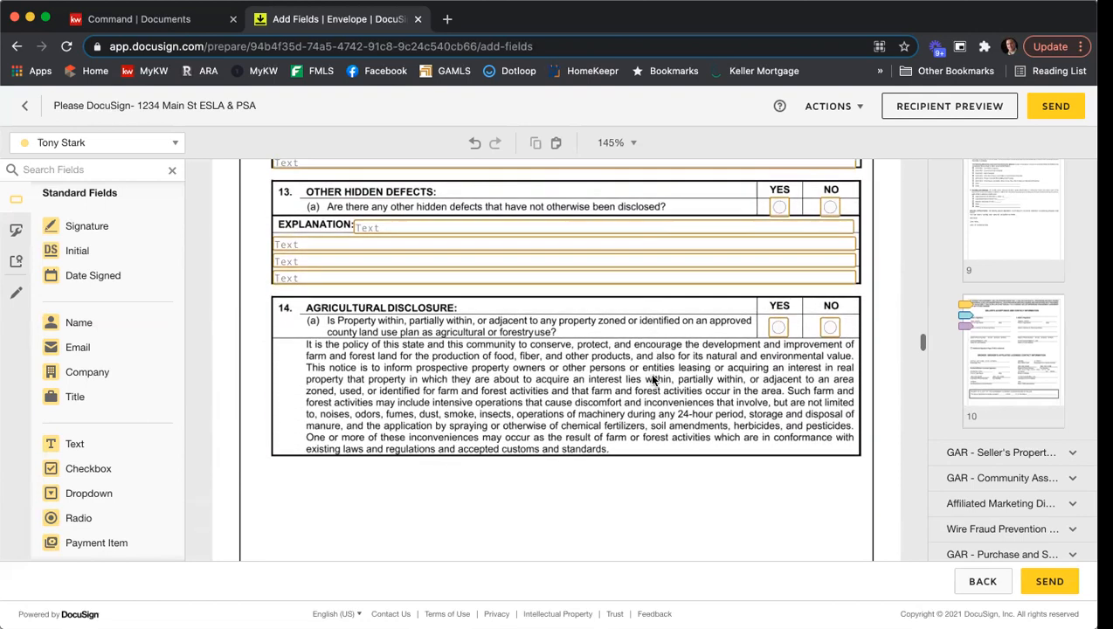
{"action": "scroll", "coordinate": [652, 380], "scroll_direction": "up", "scroll_amount": 2}
{"action": "scroll", "coordinate": [652, 380], "scroll_direction": "down", "scroll_amount": 3}
{"action": "scroll", "coordinate": [651, 382], "scroll_direction": "down", "scroll_amount": 5}
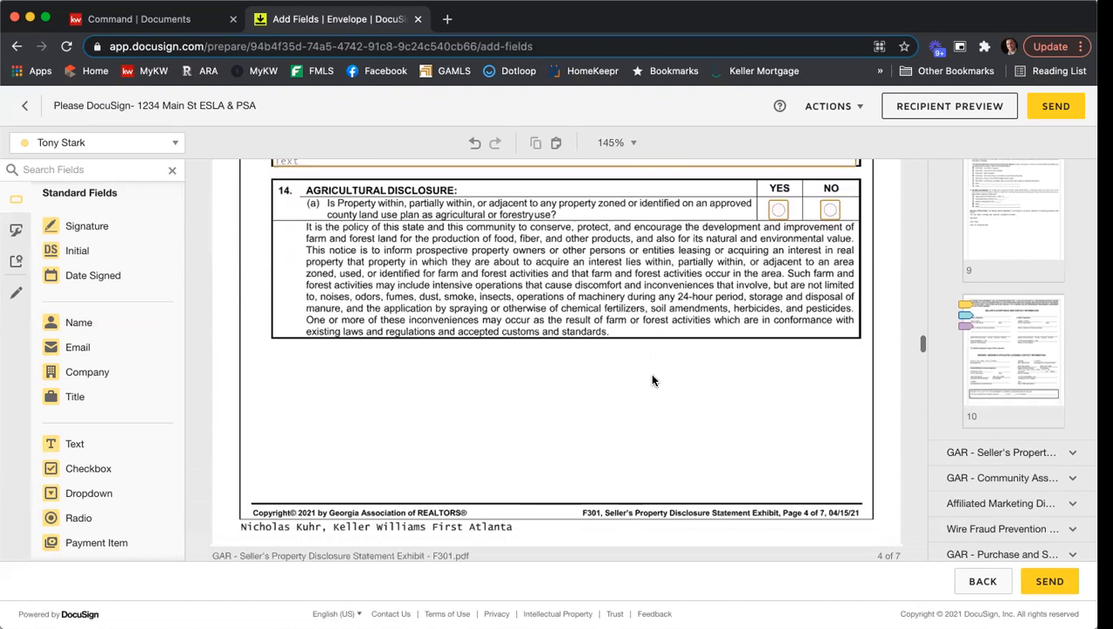
{"action": "scroll", "coordinate": [651, 381], "scroll_direction": "up", "scroll_amount": 1}
{"action": "scroll", "coordinate": [652, 380], "scroll_direction": "down", "scroll_amount": 5}
{"action": "scroll", "coordinate": [652, 380], "scroll_direction": "down", "scroll_amount": 5}
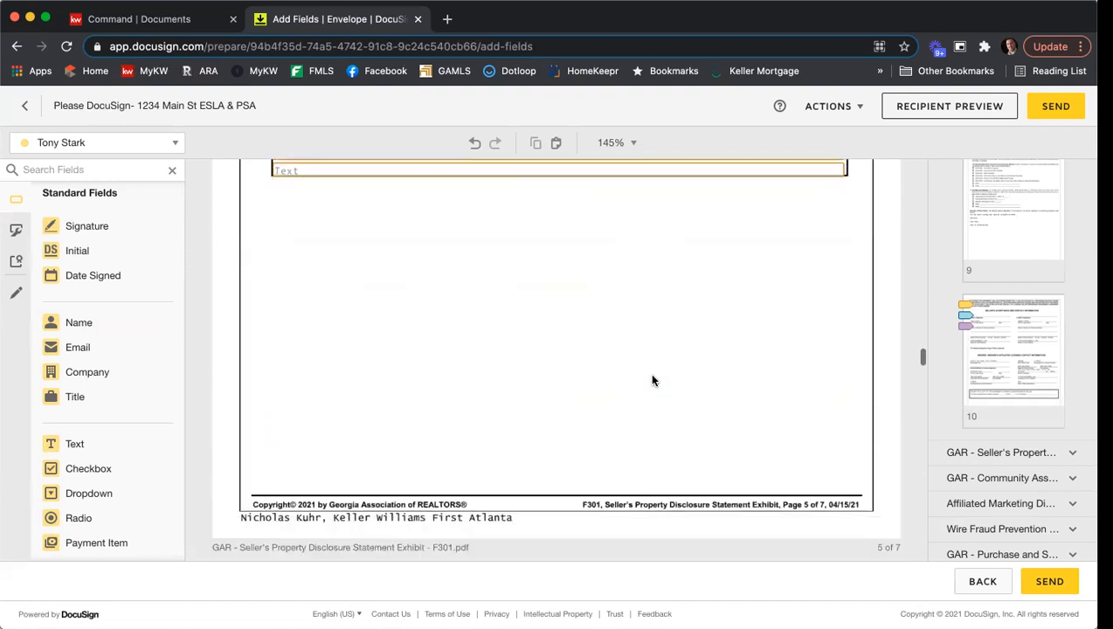
{"action": "scroll", "coordinate": [651, 380], "scroll_direction": "down", "scroll_amount": 8}
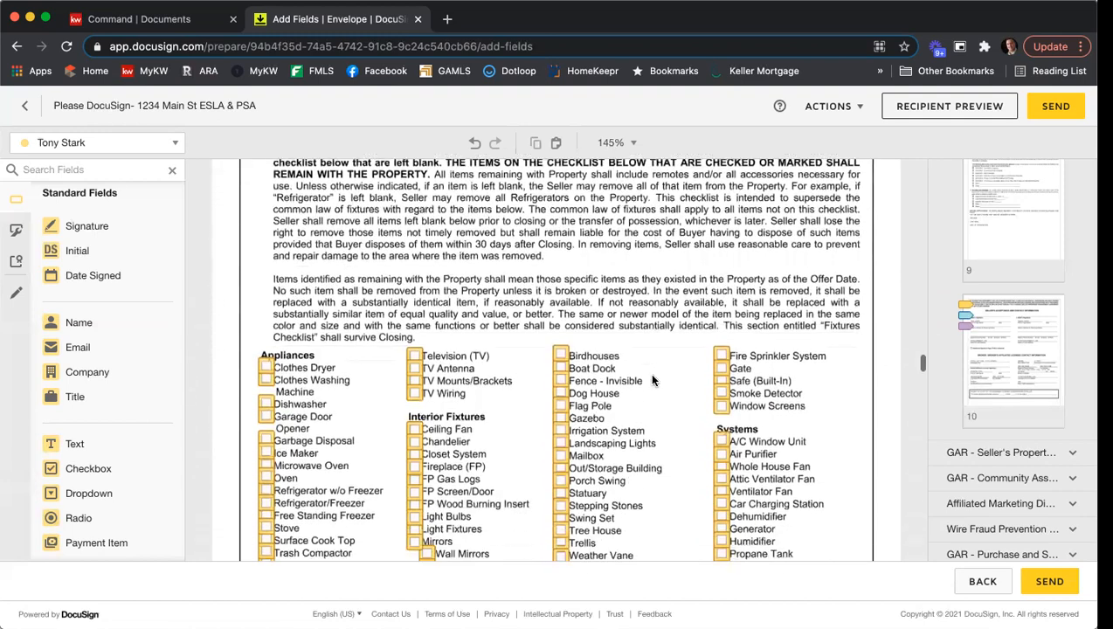
{"action": "scroll", "coordinate": [651, 380], "scroll_direction": "down", "scroll_amount": 5}
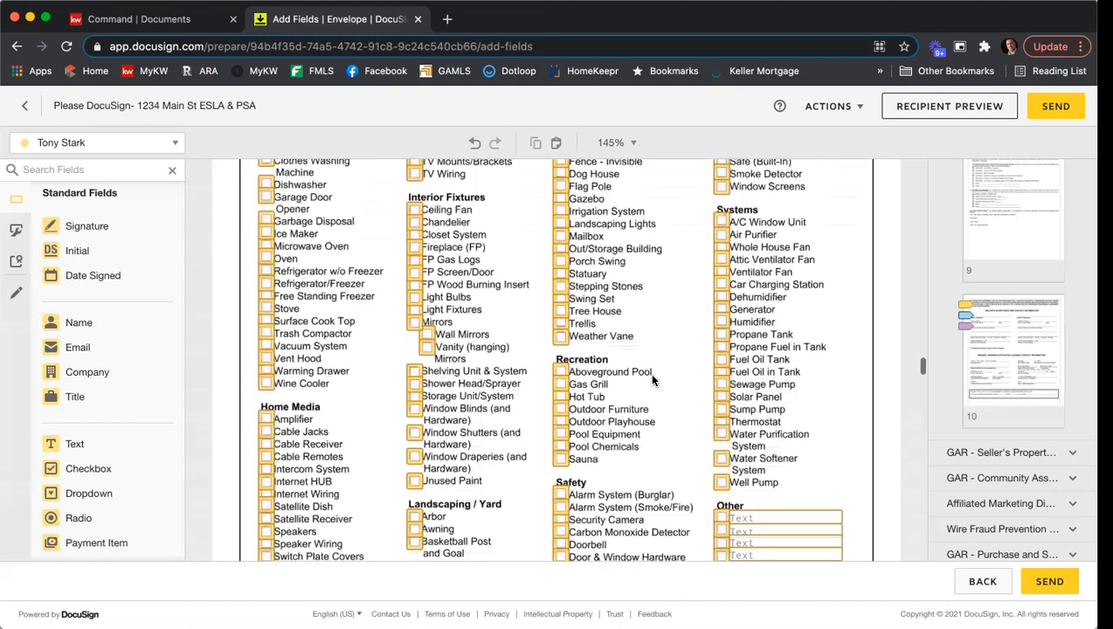
{"action": "scroll", "coordinate": [651, 380], "scroll_direction": "down", "scroll_amount": 6}
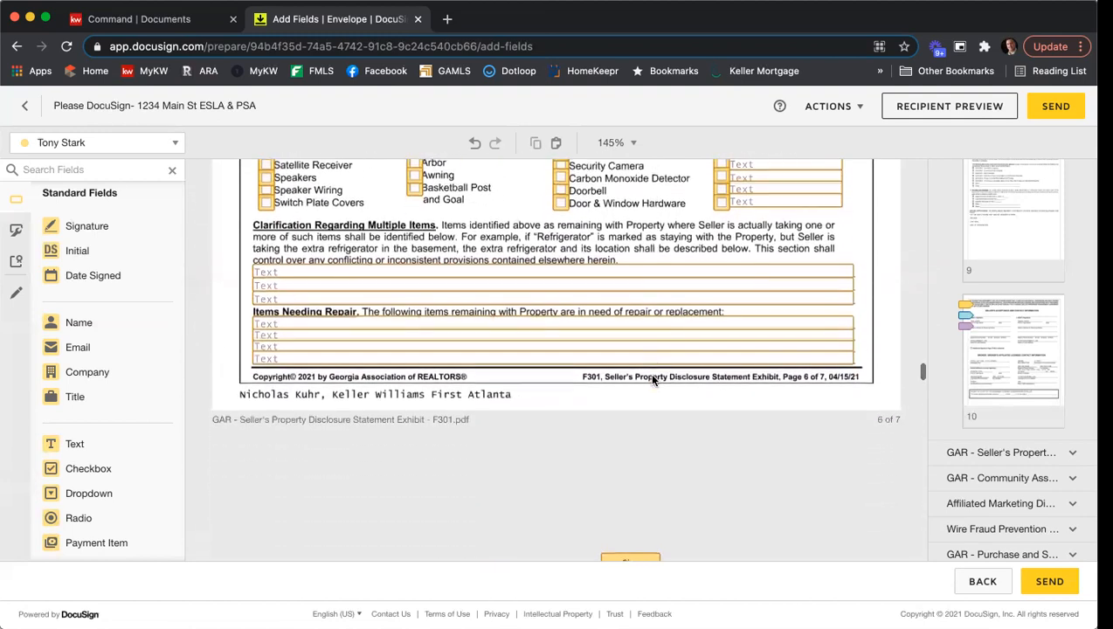
{"action": "scroll", "coordinate": [690, 375], "scroll_direction": "down", "scroll_amount": 5}
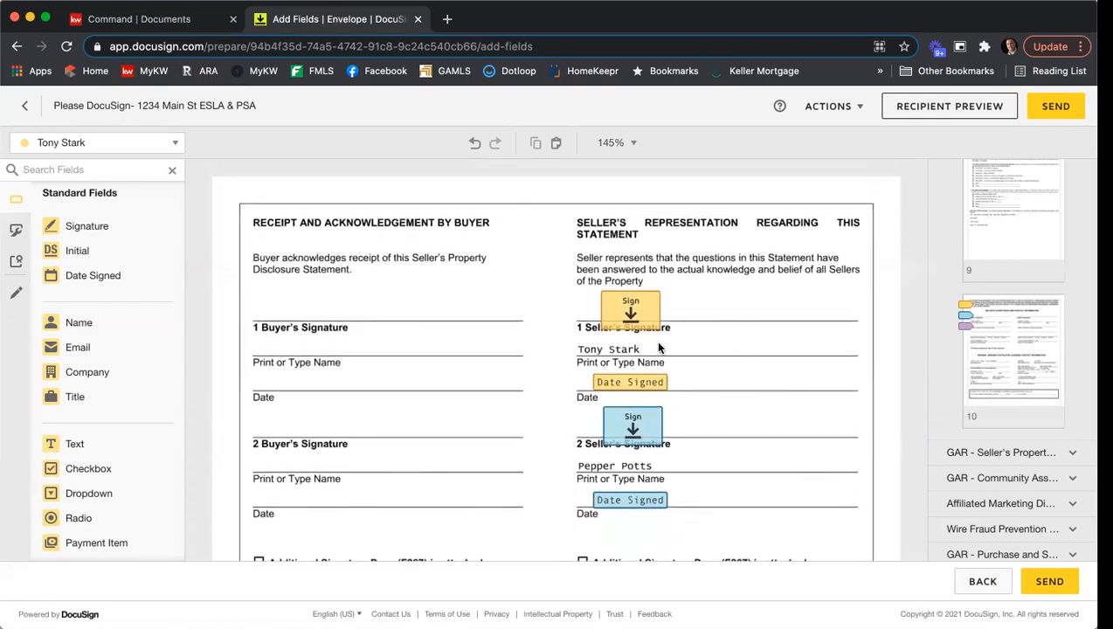
{"action": "scroll", "coordinate": [834, 345], "scroll_direction": "down", "scroll_amount": 3}
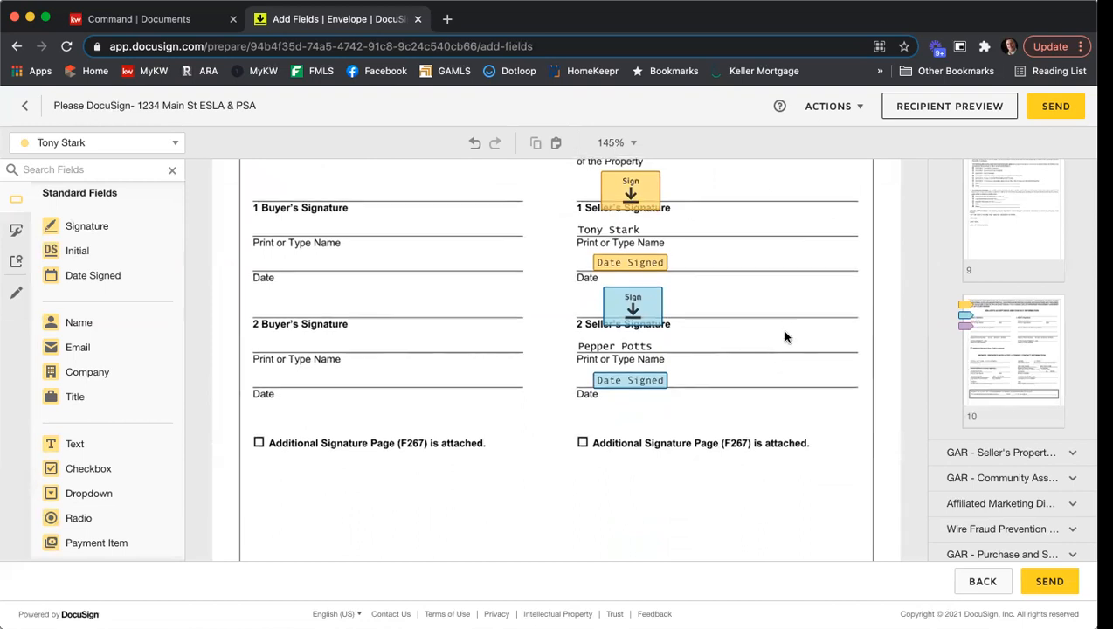
- Make the Name of Association text field a required field in the Community Association Disclosure's association contact information
{"action": "scroll", "coordinate": [784, 337], "scroll_direction": "down", "scroll_amount": 10}
{"action": "scroll", "coordinate": [784, 337], "scroll_direction": "down", "scroll_amount": 8}
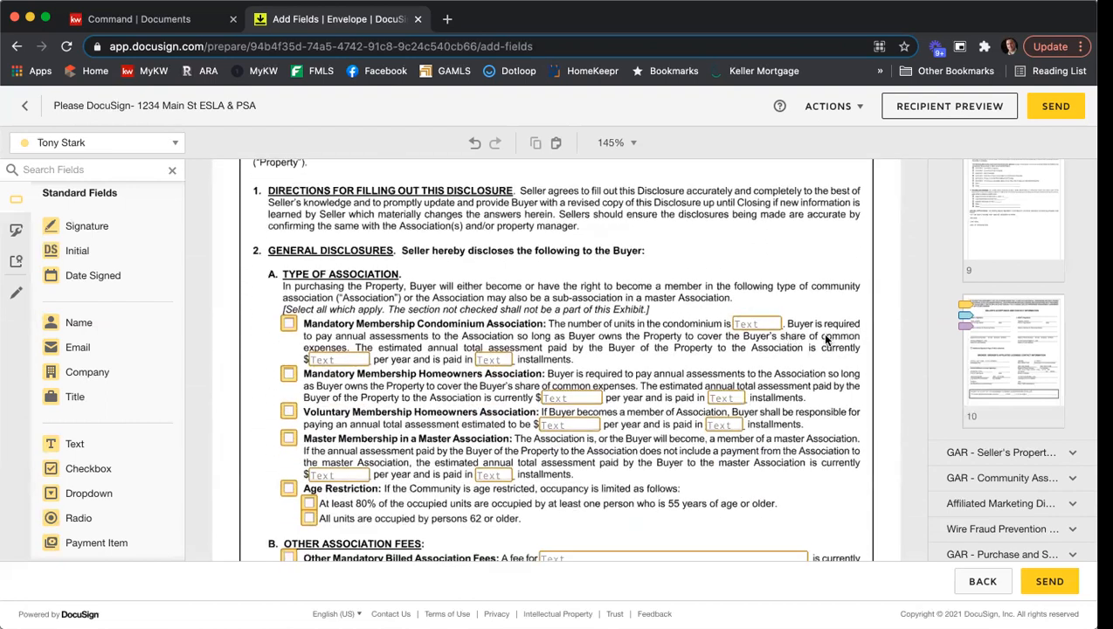
{"action": "scroll", "coordinate": [825, 339], "scroll_direction": "down", "scroll_amount": 3}
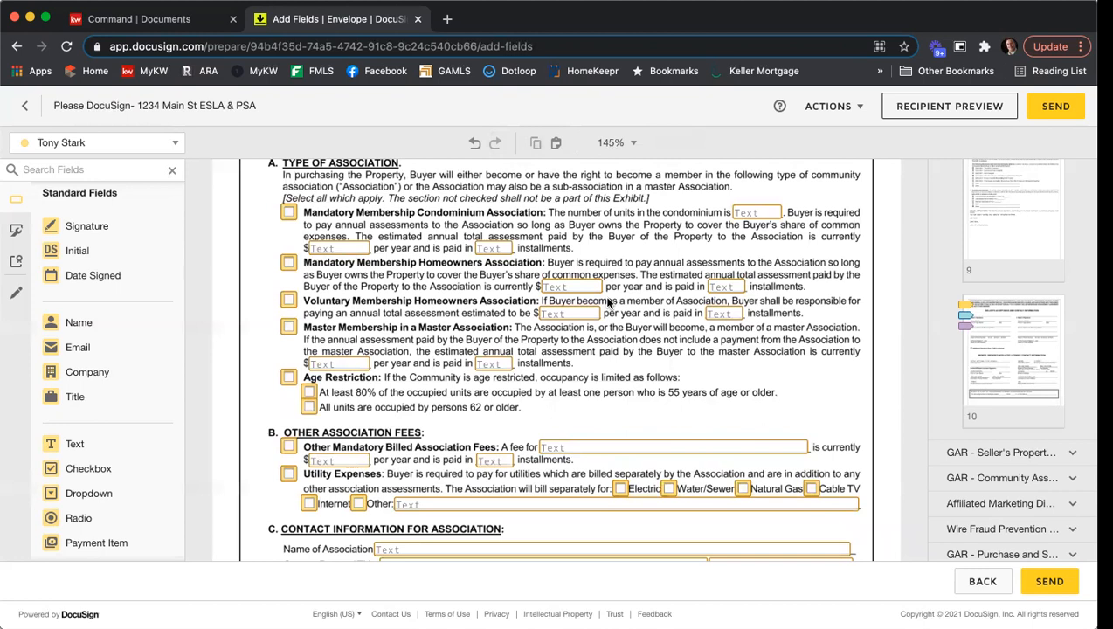
{"action": "scroll", "coordinate": [363, 465], "scroll_direction": "down", "scroll_amount": 3}
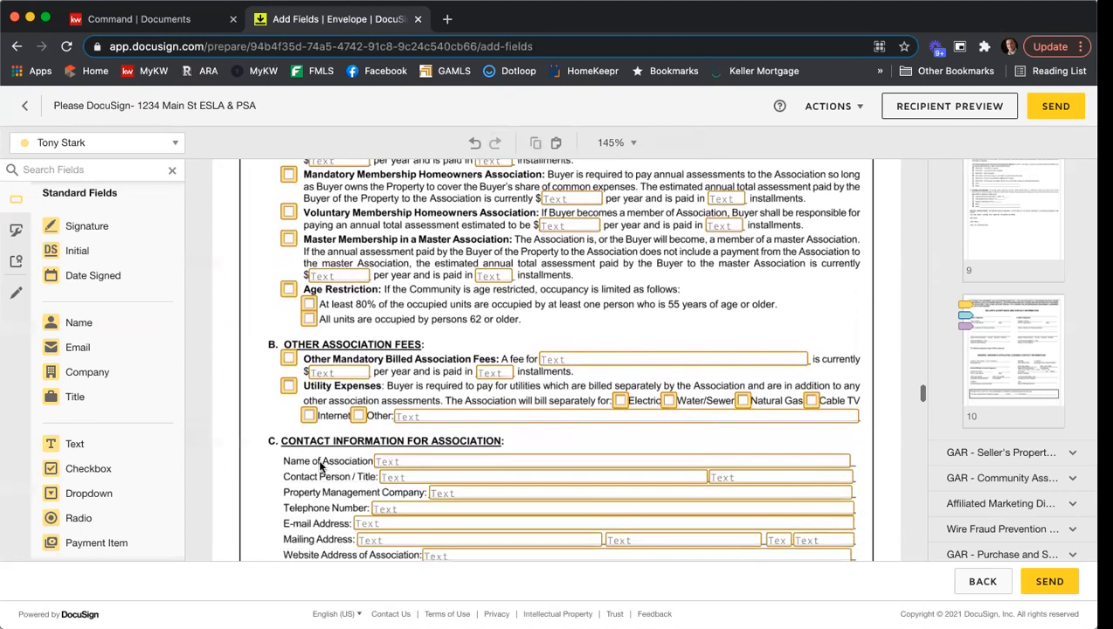
{"action": "left_click", "coordinate": [396, 463]}
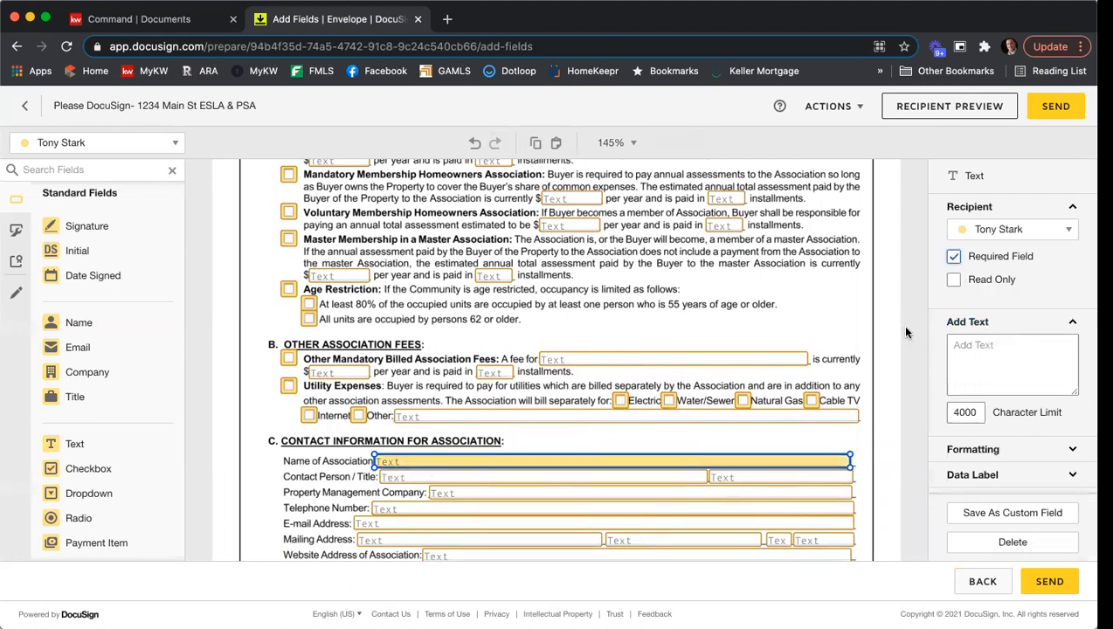
{"action": "left_click", "coordinate": [890, 347]}
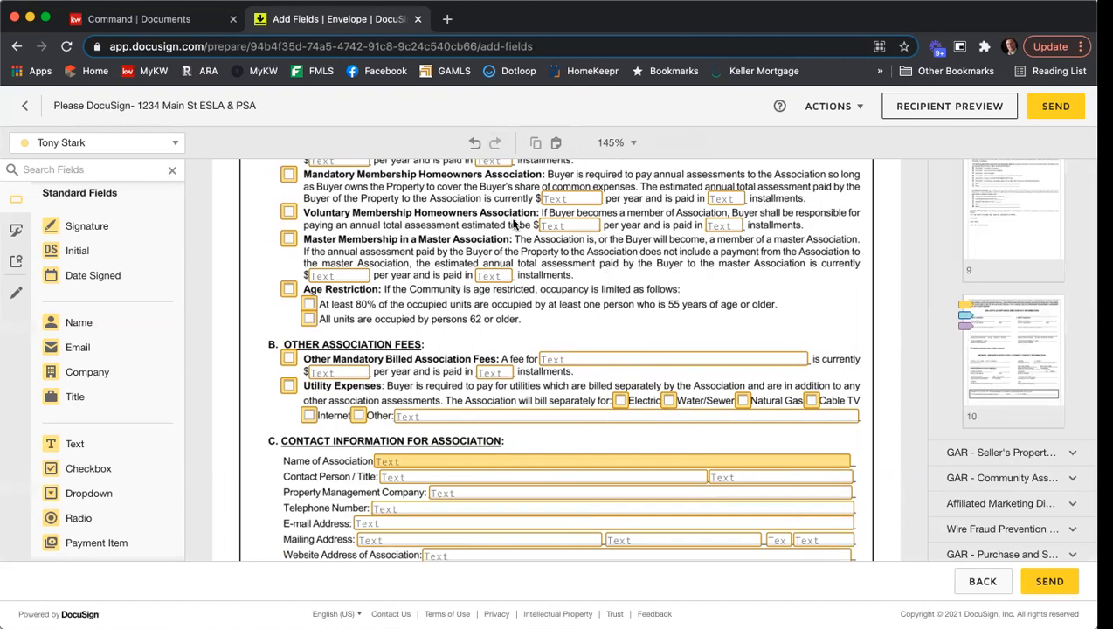
- Review the remaining fields of the Community Association Disclosure, through the special assessments section to the sellers' initials on page 3
{"action": "scroll", "coordinate": [617, 279], "scroll_direction": "up", "scroll_amount": 1}
{"action": "scroll", "coordinate": [616, 289], "scroll_direction": "down", "scroll_amount": 4}
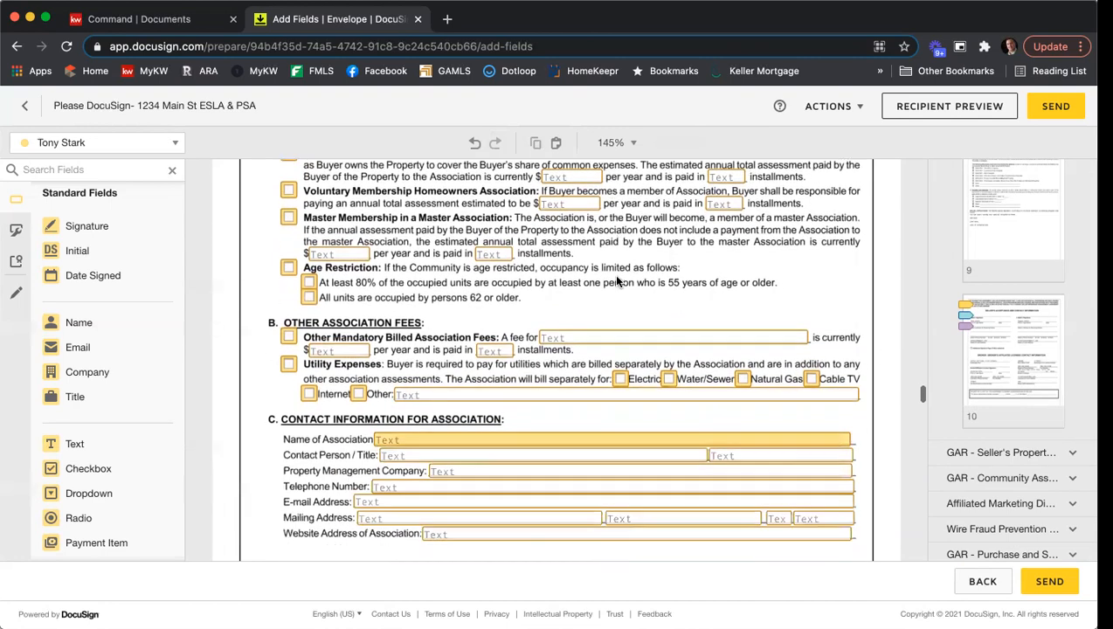
{"action": "scroll", "coordinate": [681, 340], "scroll_direction": "down", "scroll_amount": 3}
{"action": "scroll", "coordinate": [680, 340], "scroll_direction": "down", "scroll_amount": 5}
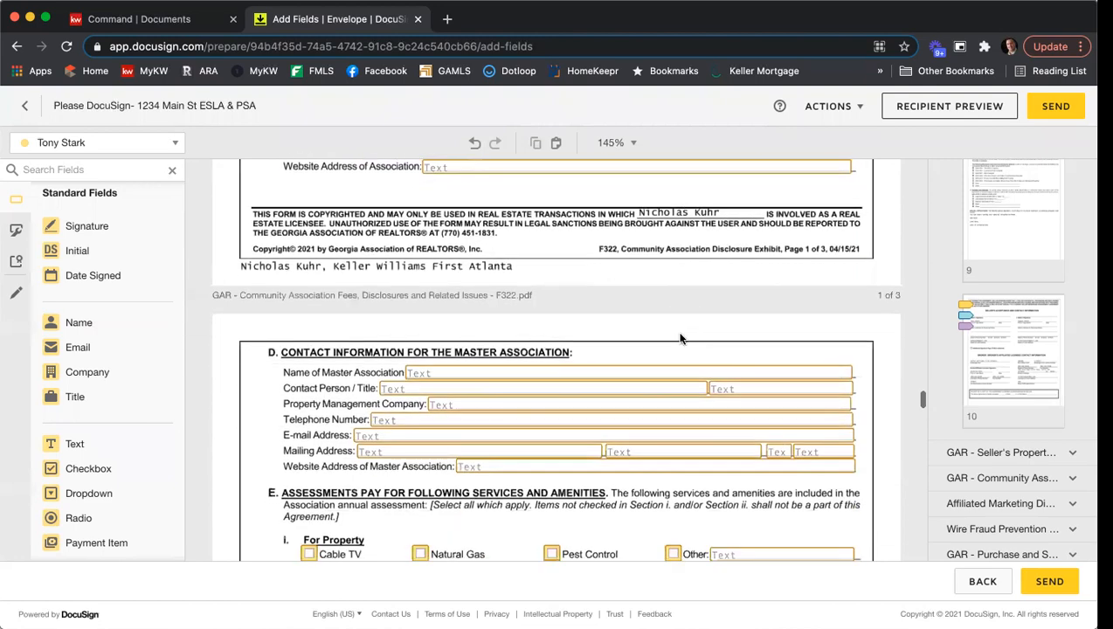
{"action": "scroll", "coordinate": [674, 337], "scroll_direction": "down", "scroll_amount": 5}
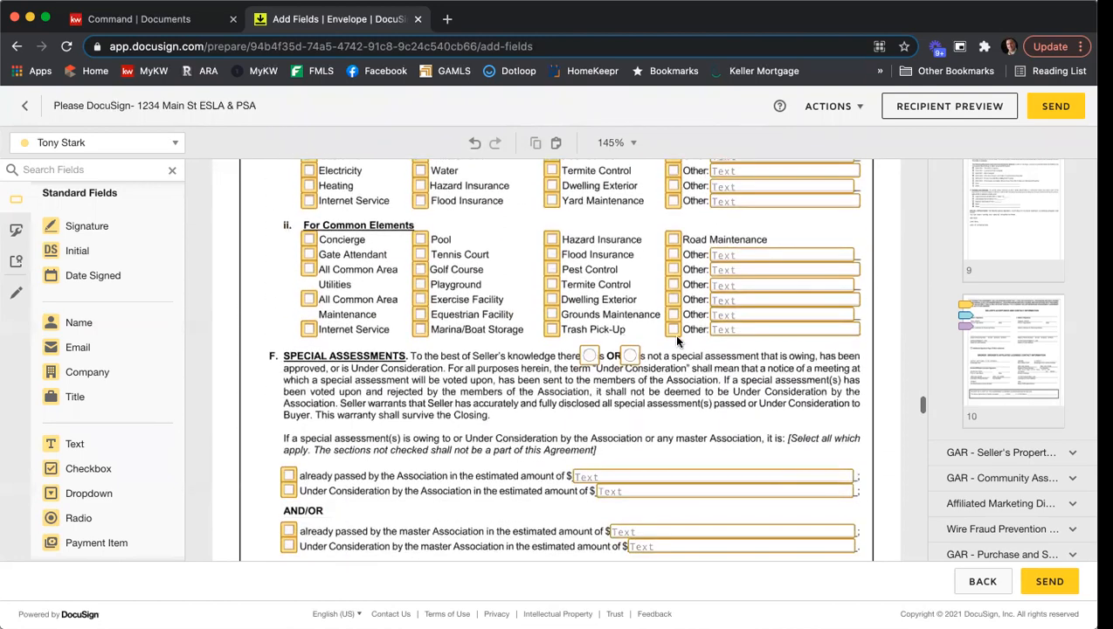
{"action": "scroll", "coordinate": [566, 314], "scroll_direction": "down", "scroll_amount": 5}
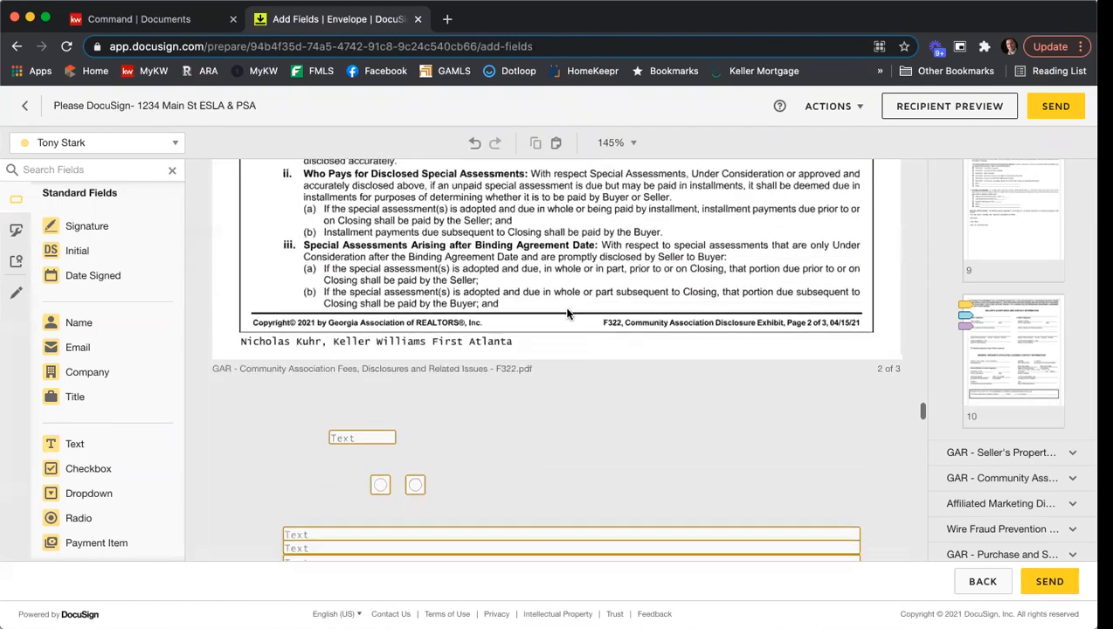
{"action": "scroll", "coordinate": [571, 313], "scroll_direction": "down", "scroll_amount": 6}
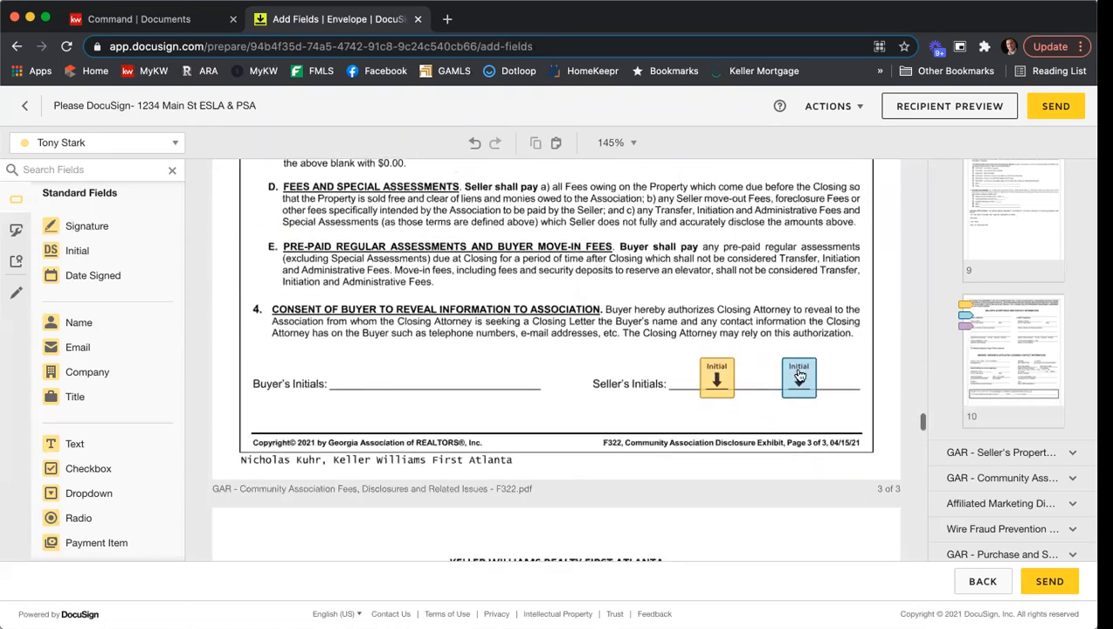
- Place Seller One's Signature and Date Signed fields in the first client box of the Affiliated Marketing Disclosure Statement
{"action": "scroll", "coordinate": [627, 323], "scroll_direction": "down", "scroll_amount": 8}
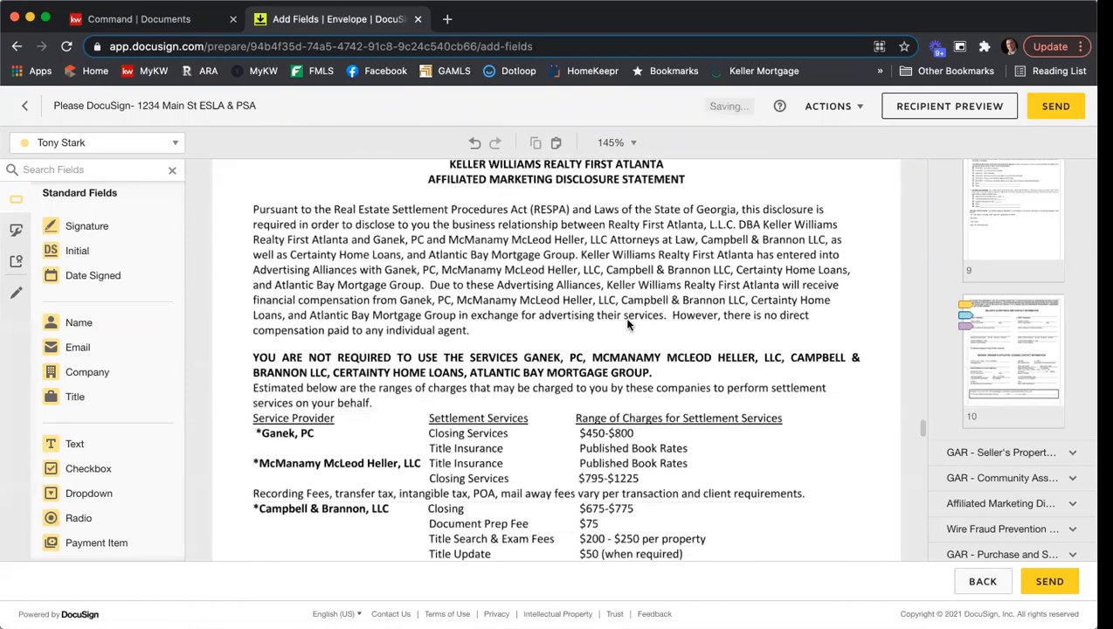
{"action": "scroll", "coordinate": [627, 323], "scroll_direction": "down", "scroll_amount": 8}
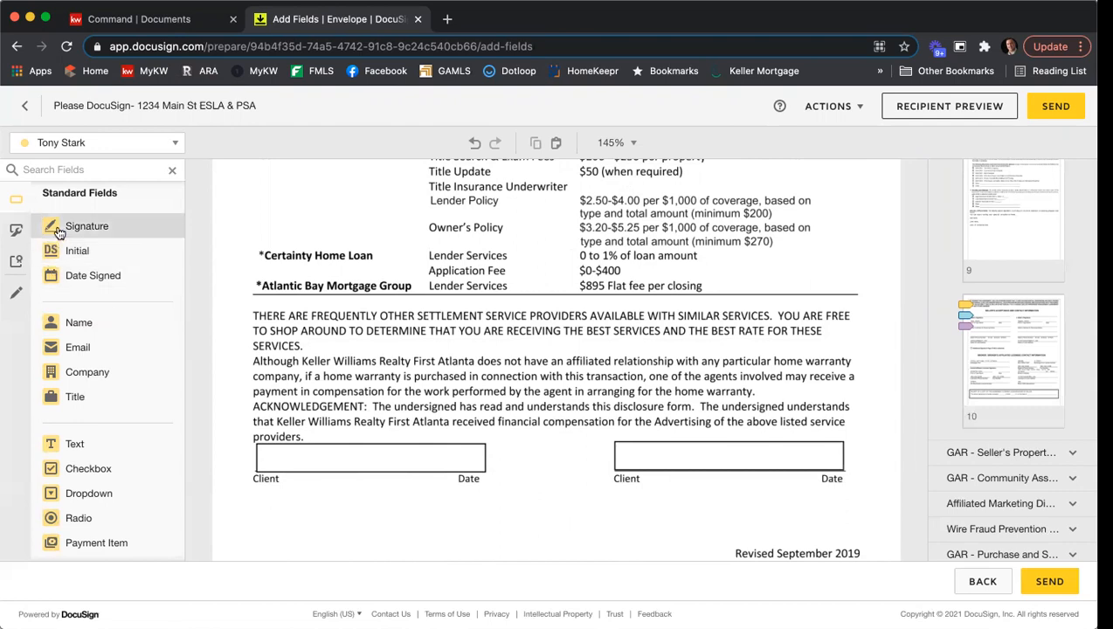
{"action": "mouse_move", "coordinate": [57, 232]}
{"action": "left_mouse_down"}
{"action": "mouse_move", "coordinate": [281, 343]}
{"action": "mouse_move", "coordinate": [263, 443]}
{"action": "left_mouse_up"}
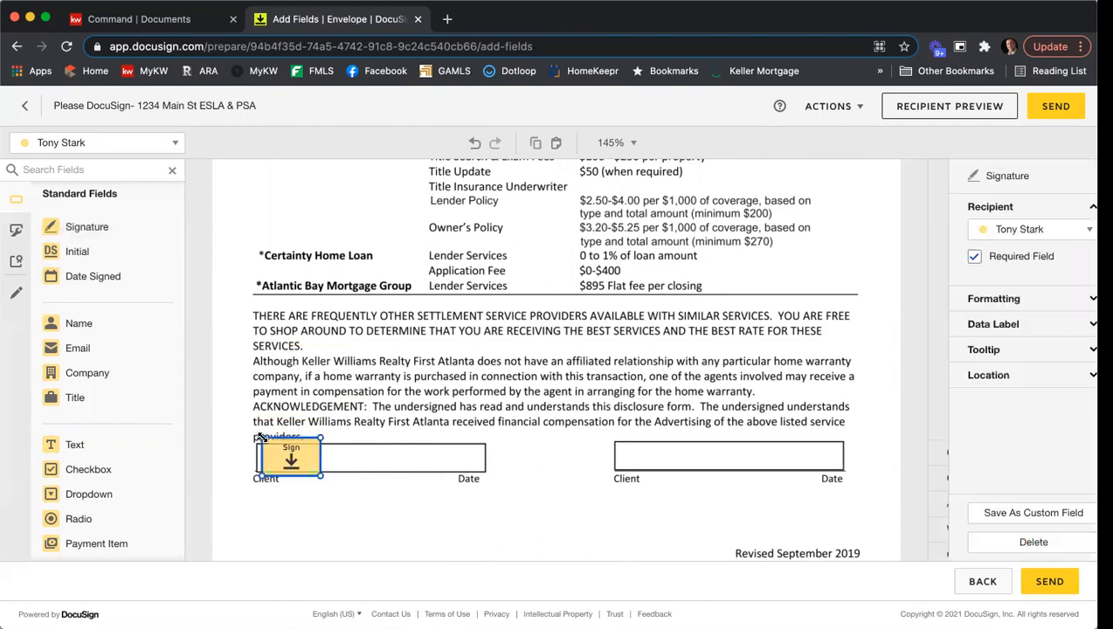
{"action": "mouse_move", "coordinate": [93, 281]}
{"action": "left_mouse_down"}
{"action": "mouse_move", "coordinate": [332, 379]}
{"action": "mouse_move", "coordinate": [350, 453]}
{"action": "mouse_move", "coordinate": [364, 463]}
{"action": "left_mouse_up"}
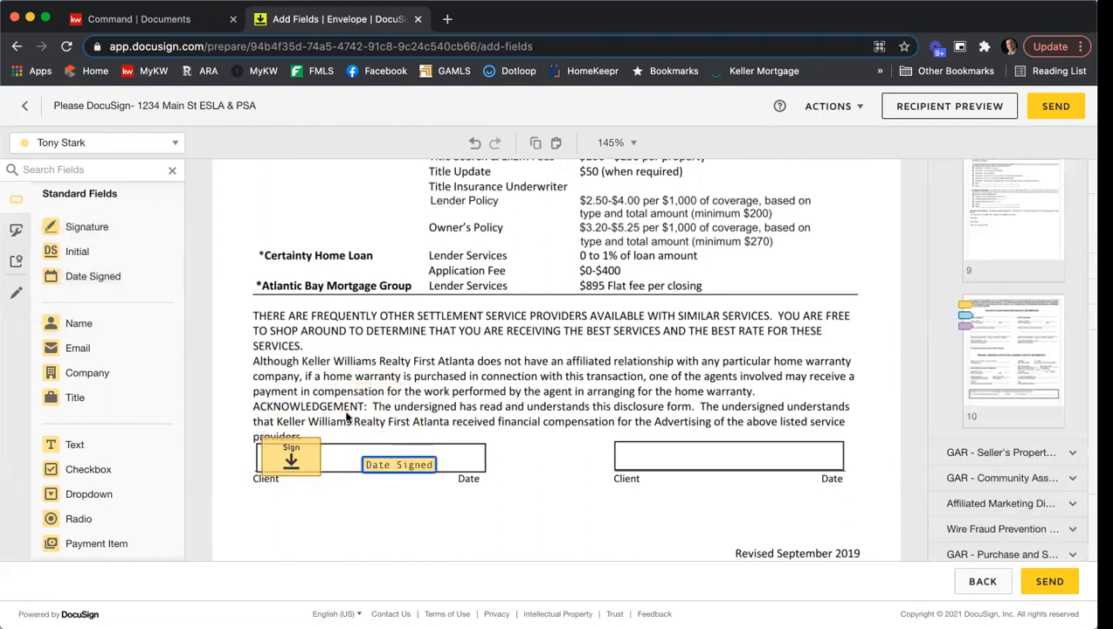
- Switch the active recipient to Seller Two and place Signature and Date Signed fields in the Affiliated Marketing Disclosure's second client box
{"action": "left_click", "coordinate": [109, 148]}
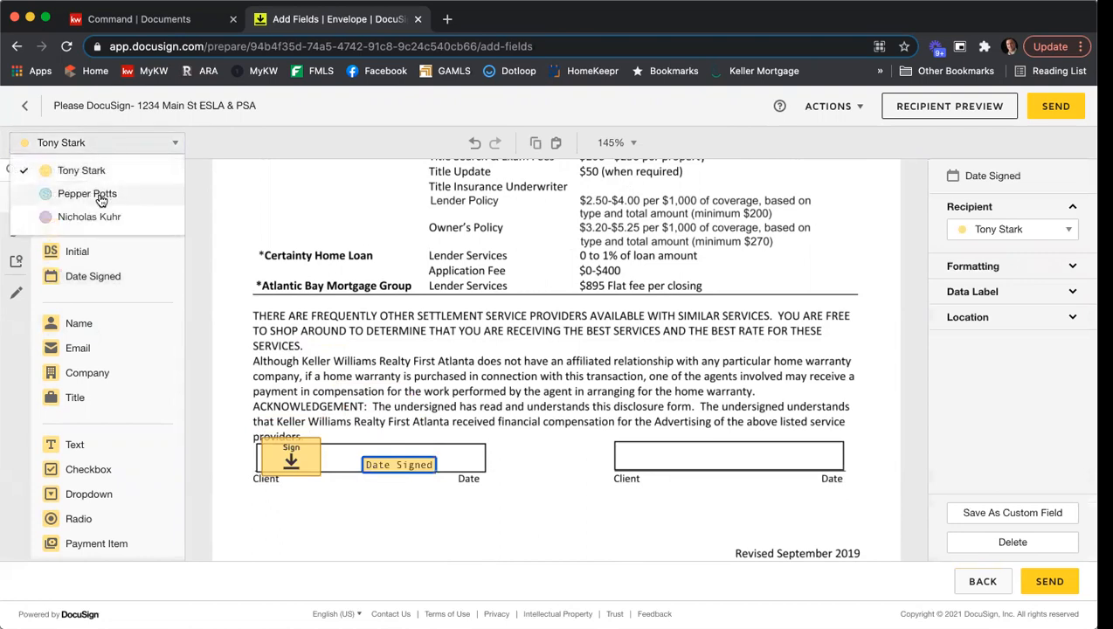
{"action": "left_click", "coordinate": [91, 192]}
{"action": "mouse_move", "coordinate": [83, 230]}
{"action": "left_mouse_down"}
{"action": "mouse_move", "coordinate": [531, 393]}
{"action": "mouse_move", "coordinate": [622, 430]}
{"action": "mouse_move", "coordinate": [622, 441]}
{"action": "left_mouse_up"}
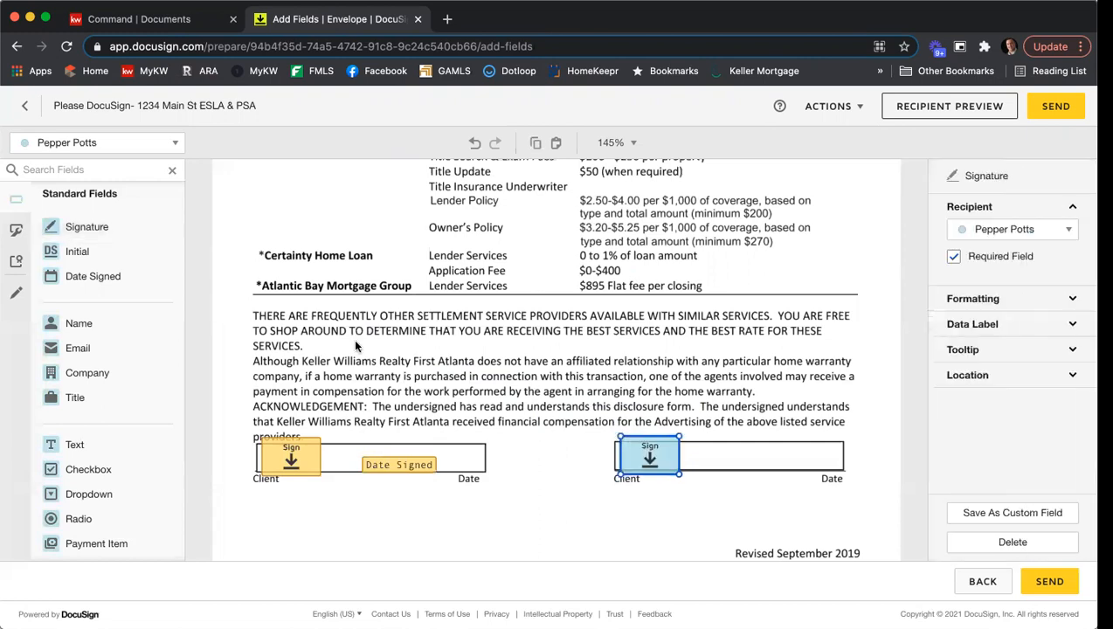
{"action": "left_click_drag", "start_coordinate": [110, 285], "coordinate": [748, 463]}
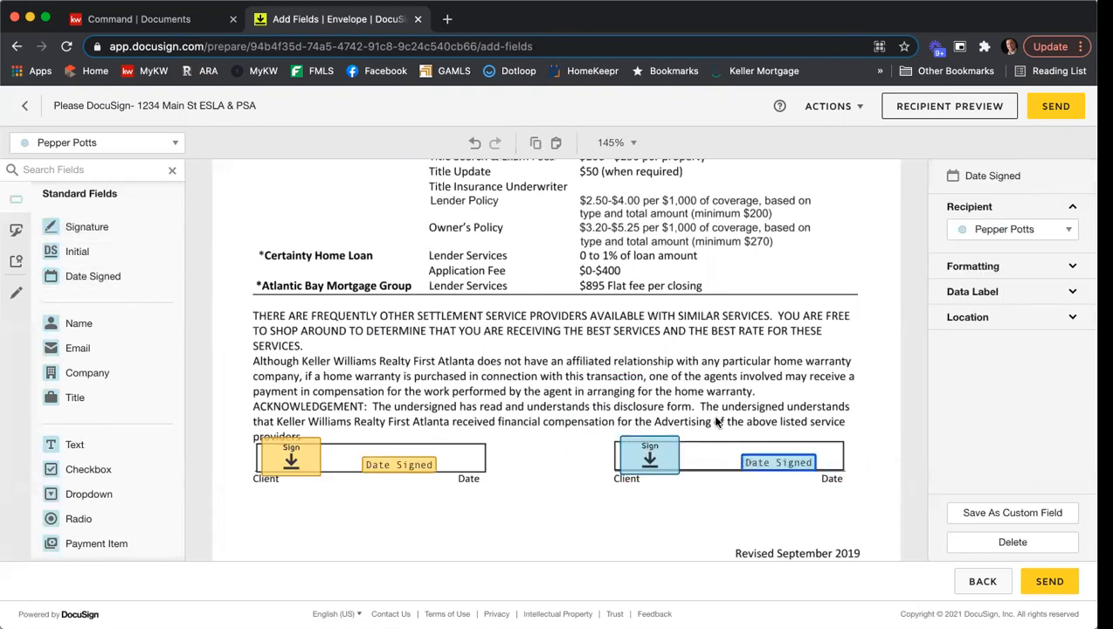
{"action": "left_click", "coordinate": [567, 319]}
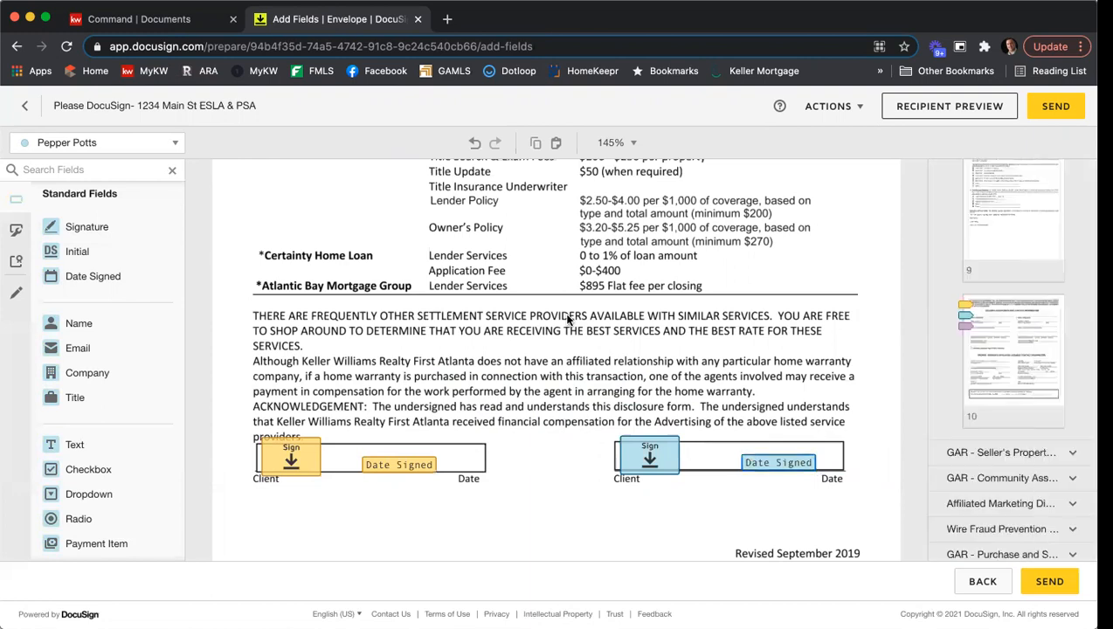
- Switch the active recipient to the agent and place a Checkbox field over earnest money option b in the Purchase and Sale Agreement
{"action": "scroll", "coordinate": [567, 320], "scroll_direction": "down", "scroll_amount": 10}
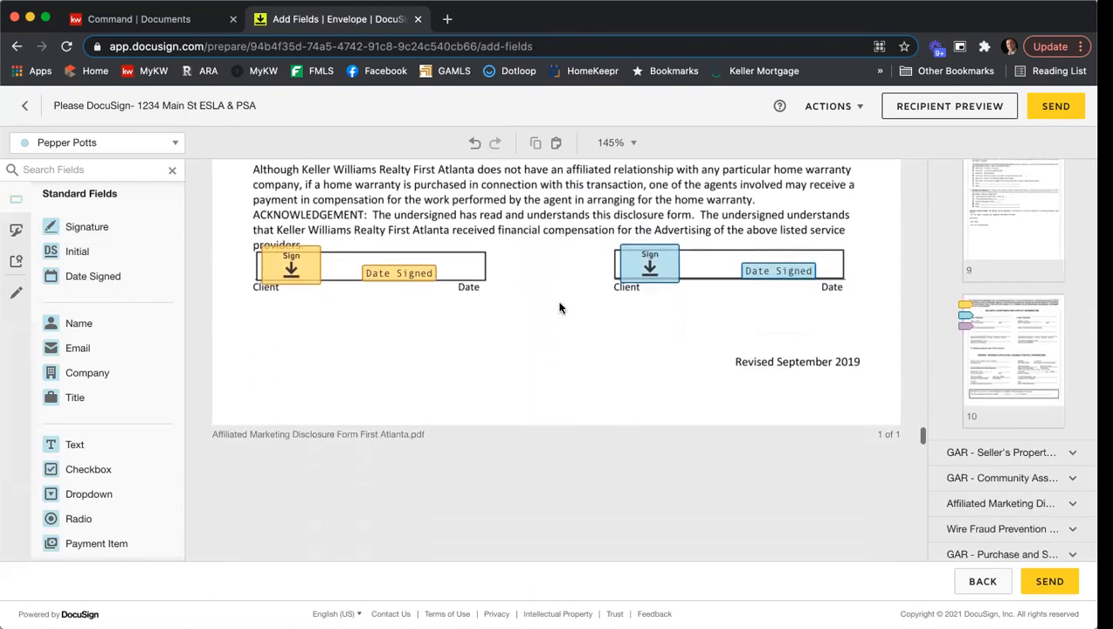
{"action": "scroll", "coordinate": [559, 307], "scroll_direction": "down", "scroll_amount": 10}
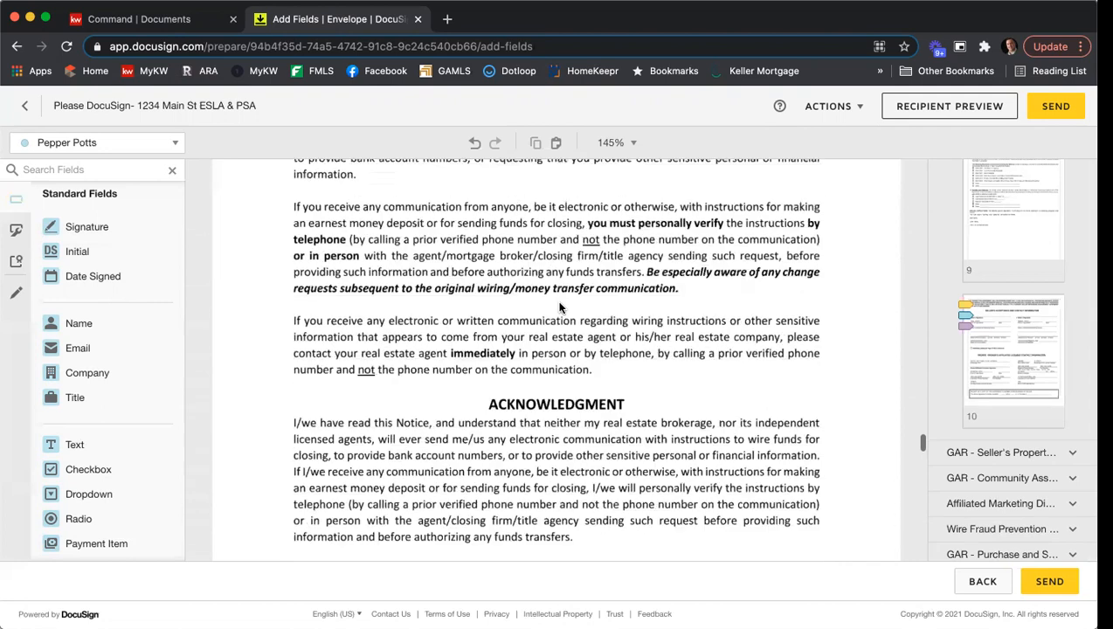
{"action": "scroll", "coordinate": [560, 307], "scroll_direction": "down", "scroll_amount": 1}
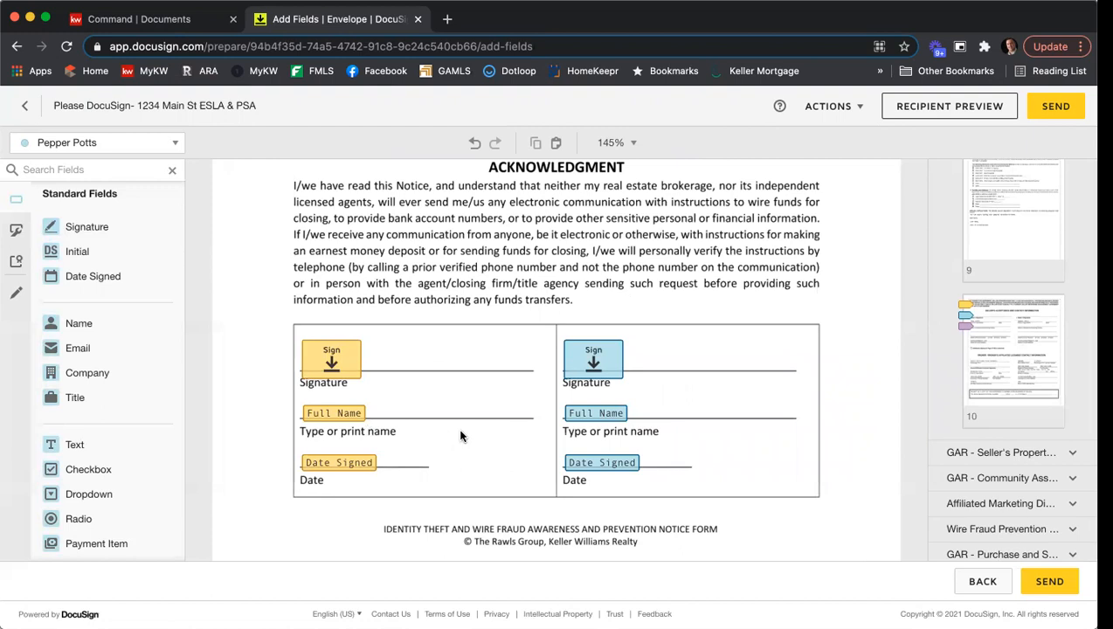
{"action": "scroll", "coordinate": [487, 380], "scroll_direction": "down", "scroll_amount": 8}
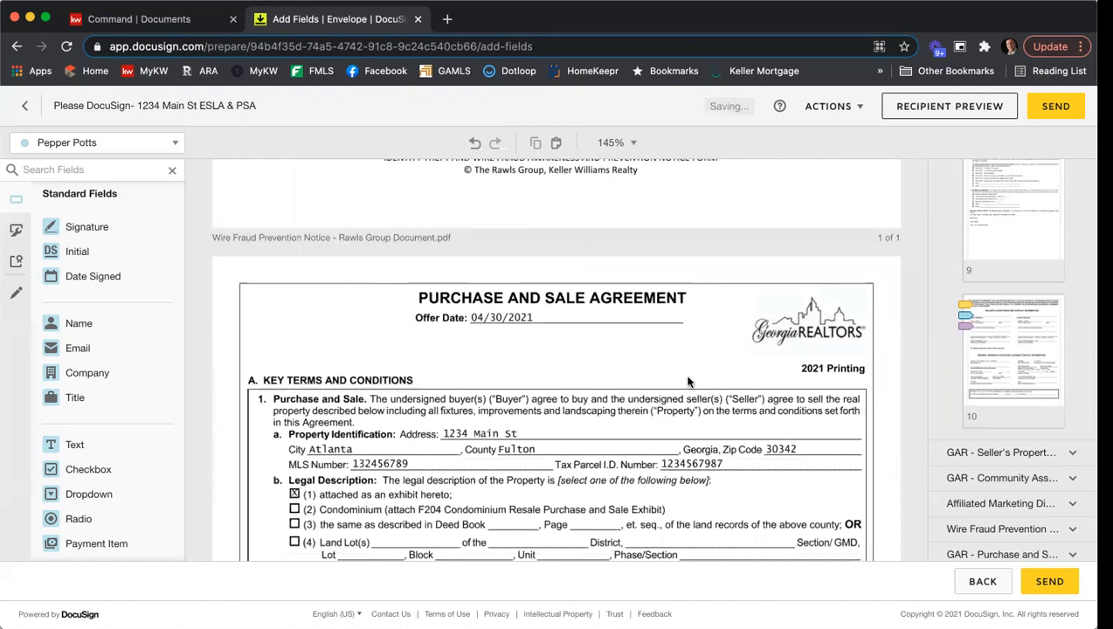
{"action": "scroll", "coordinate": [721, 364], "scroll_direction": "down", "scroll_amount": 2}
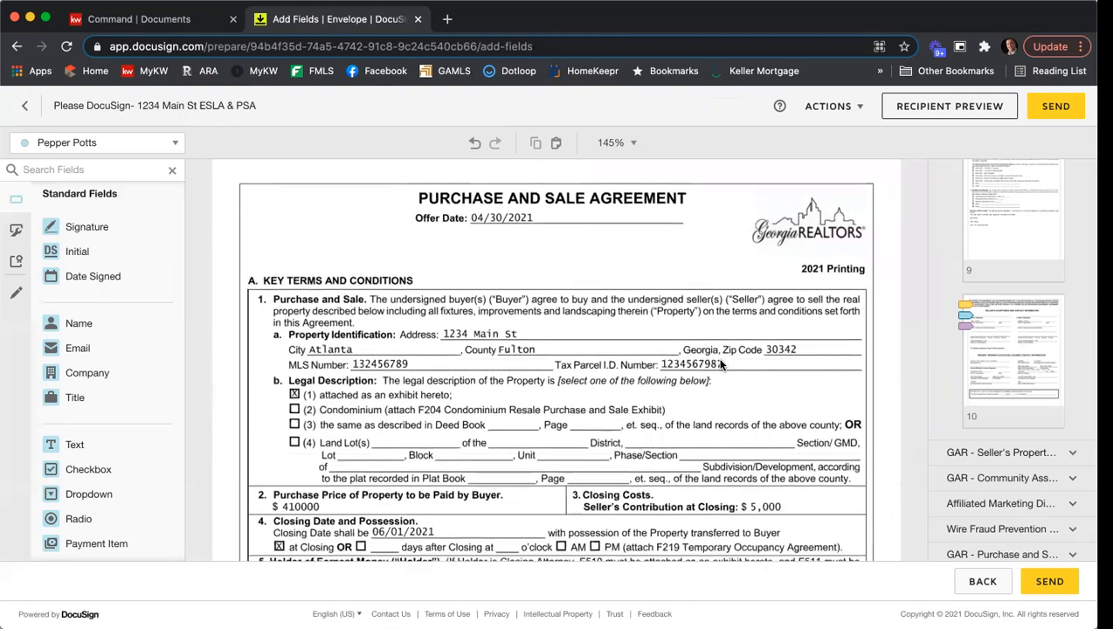
{"action": "scroll", "coordinate": [722, 365], "scroll_direction": "down", "scroll_amount": 2}
{"action": "scroll", "coordinate": [721, 364], "scroll_direction": "down", "scroll_amount": 1}
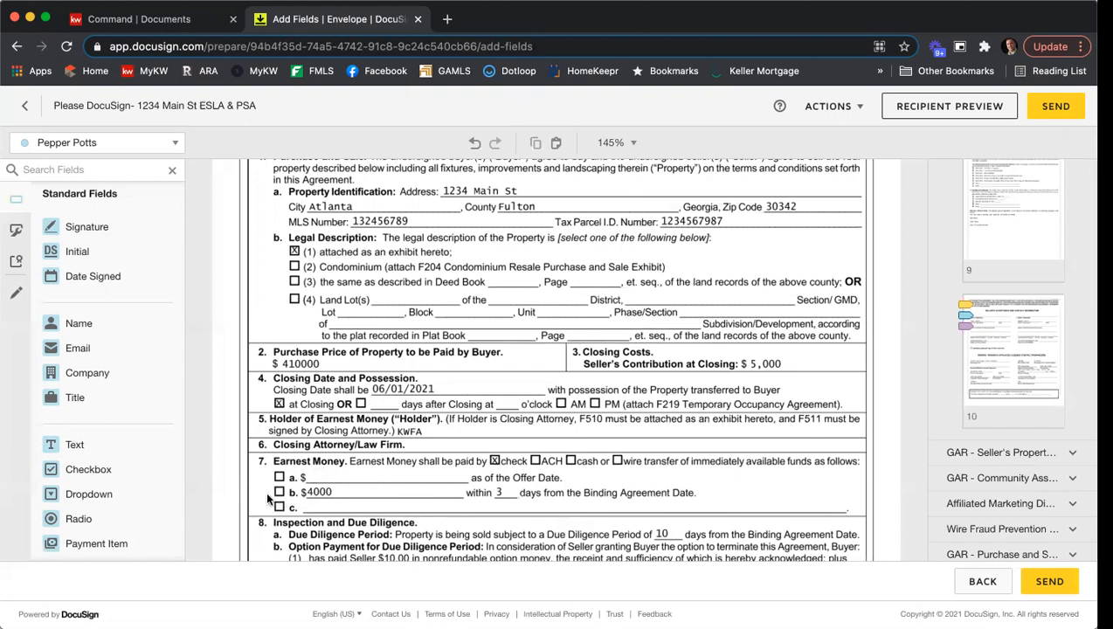
{"action": "left_click", "coordinate": [173, 145]}
{"action": "left_click", "coordinate": [94, 216]}
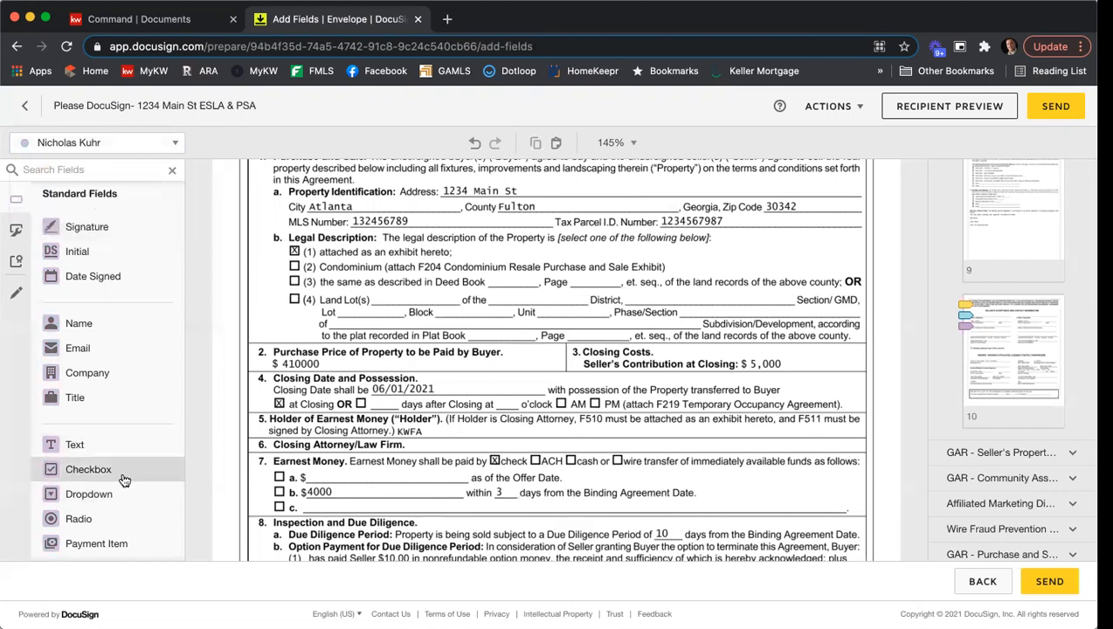
{"action": "left_click_drag", "start_coordinate": [124, 480], "coordinate": [279, 494]}
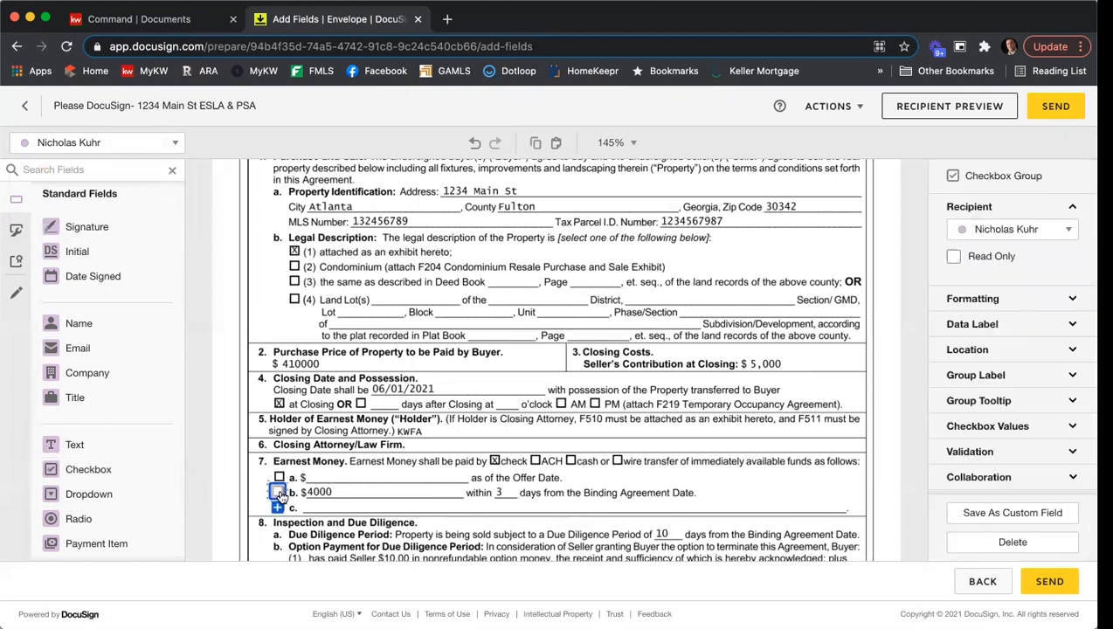
{"action": "left_click", "coordinate": [768, 476]}
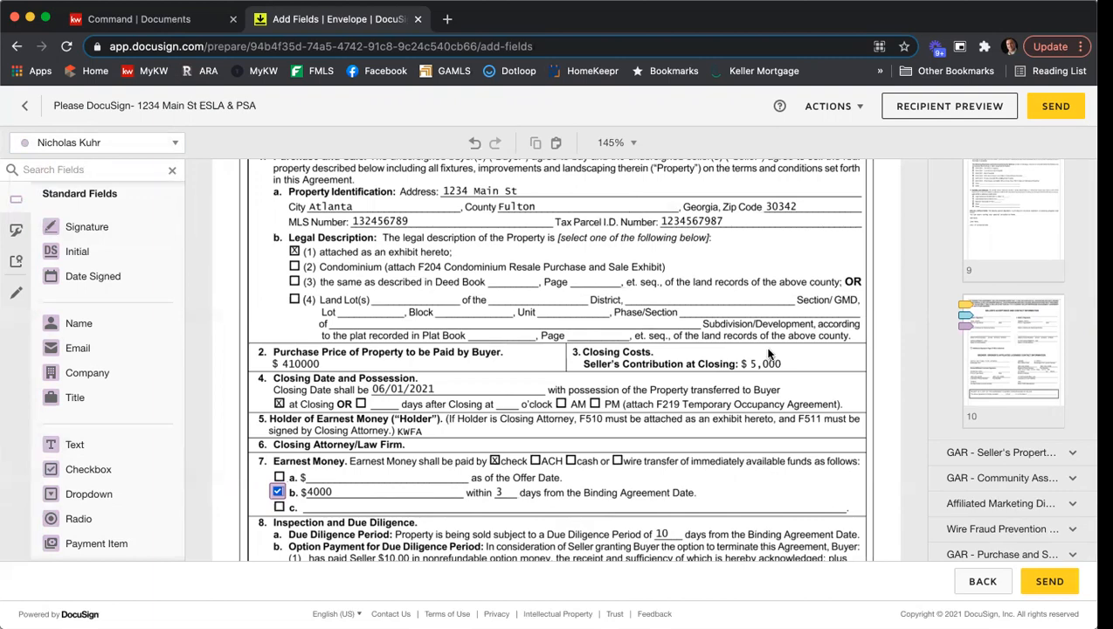
- Review the Purchase and Sale Agreement from the inspection terms on page 1 through the exhibits list and special stipulations on page 7
{"action": "scroll", "coordinate": [765, 352], "scroll_direction": "down", "scroll_amount": 5}
{"action": "scroll", "coordinate": [768, 353], "scroll_direction": "down", "scroll_amount": 2}
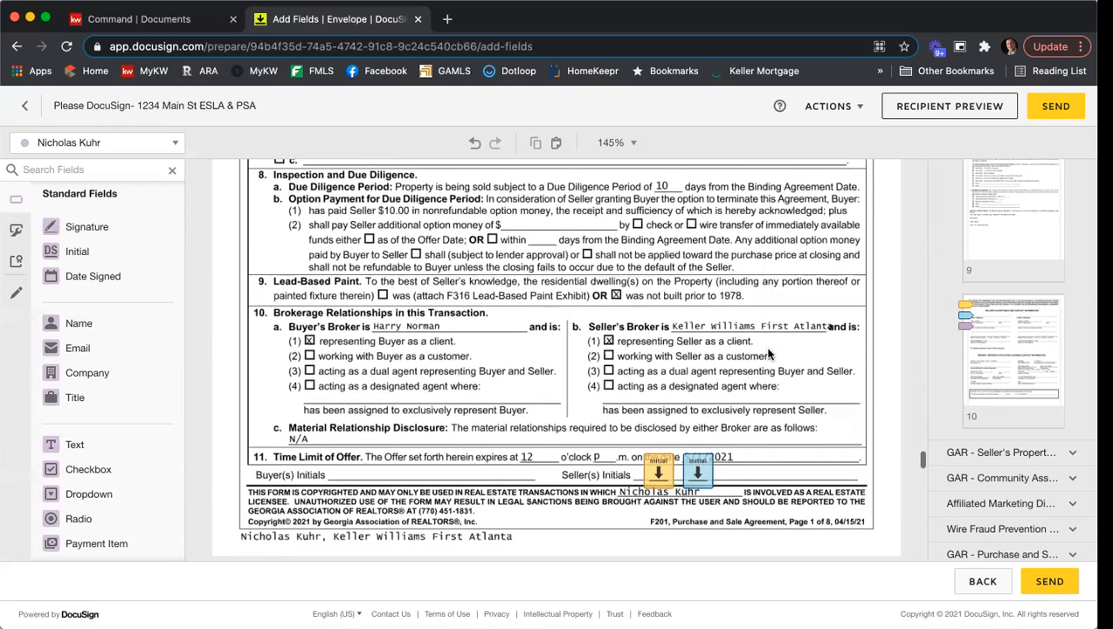
{"action": "scroll", "coordinate": [778, 352], "scroll_direction": "down", "scroll_amount": 2}
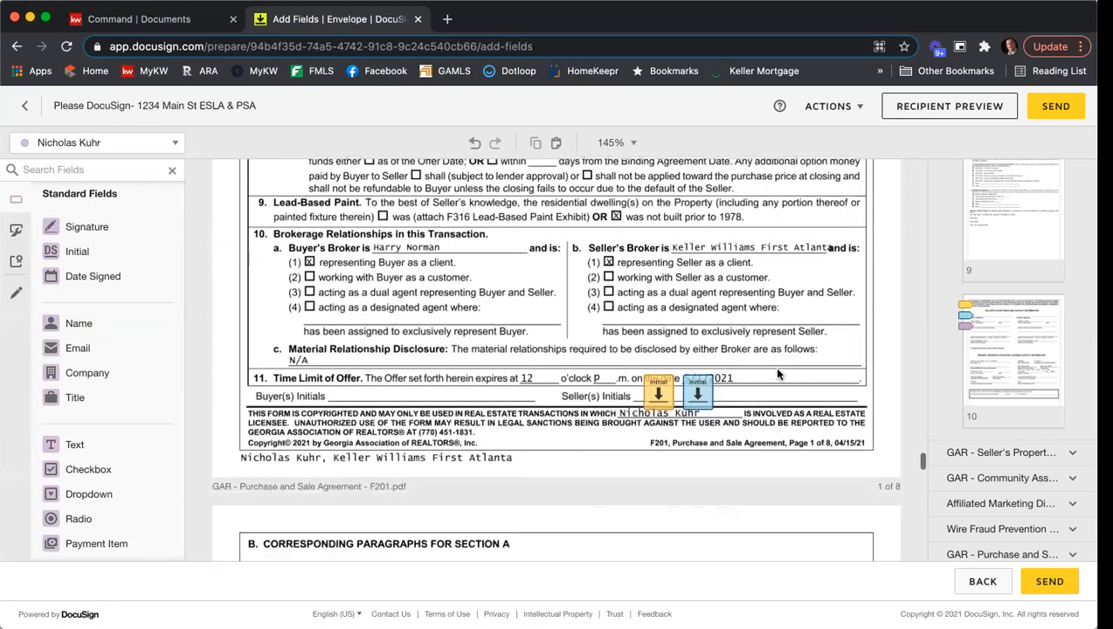
{"action": "scroll", "coordinate": [821, 341], "scroll_direction": "down", "scroll_amount": 4}
{"action": "scroll", "coordinate": [825, 346], "scroll_direction": "down", "scroll_amount": 14}
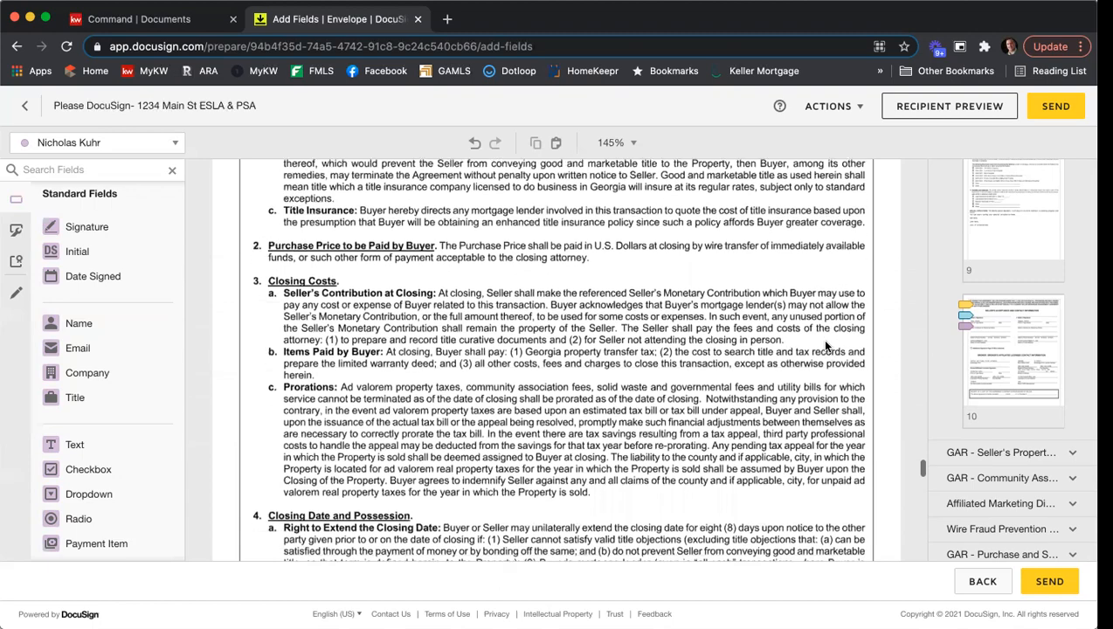
{"action": "scroll", "coordinate": [825, 347], "scroll_direction": "down", "scroll_amount": 12}
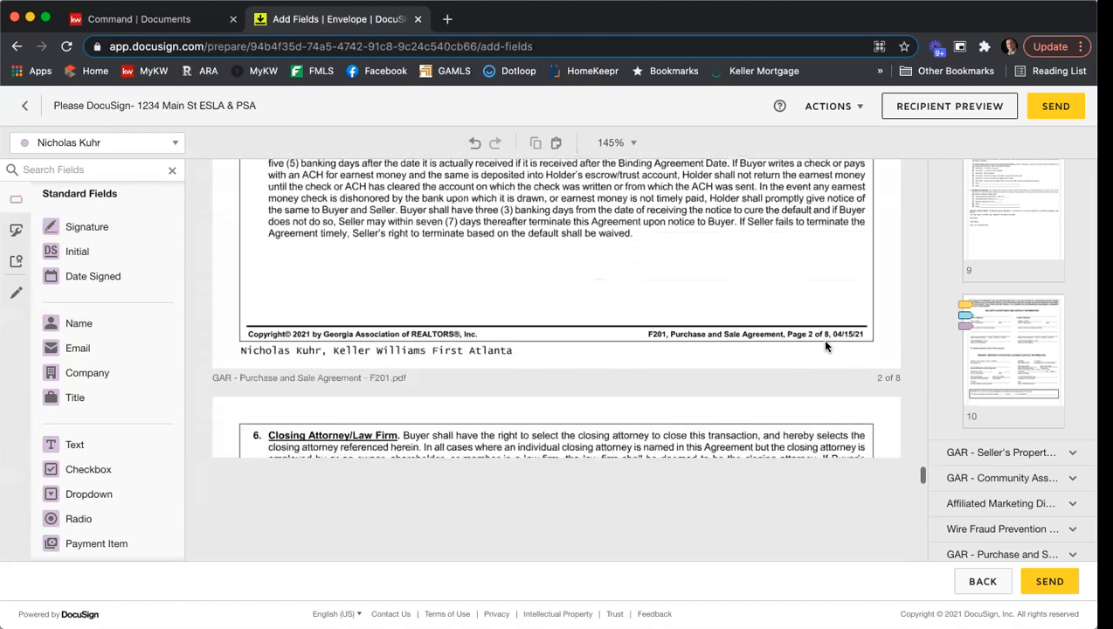
{"action": "scroll", "coordinate": [825, 346], "scroll_direction": "down", "scroll_amount": 15}
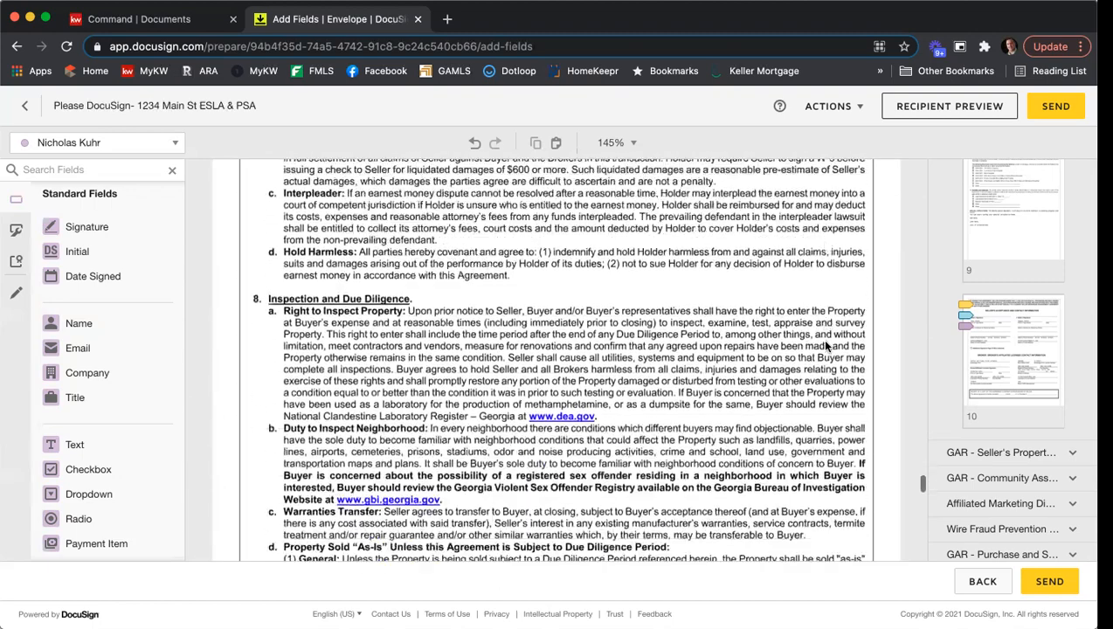
{"action": "scroll", "coordinate": [825, 346], "scroll_direction": "down", "scroll_amount": 18}
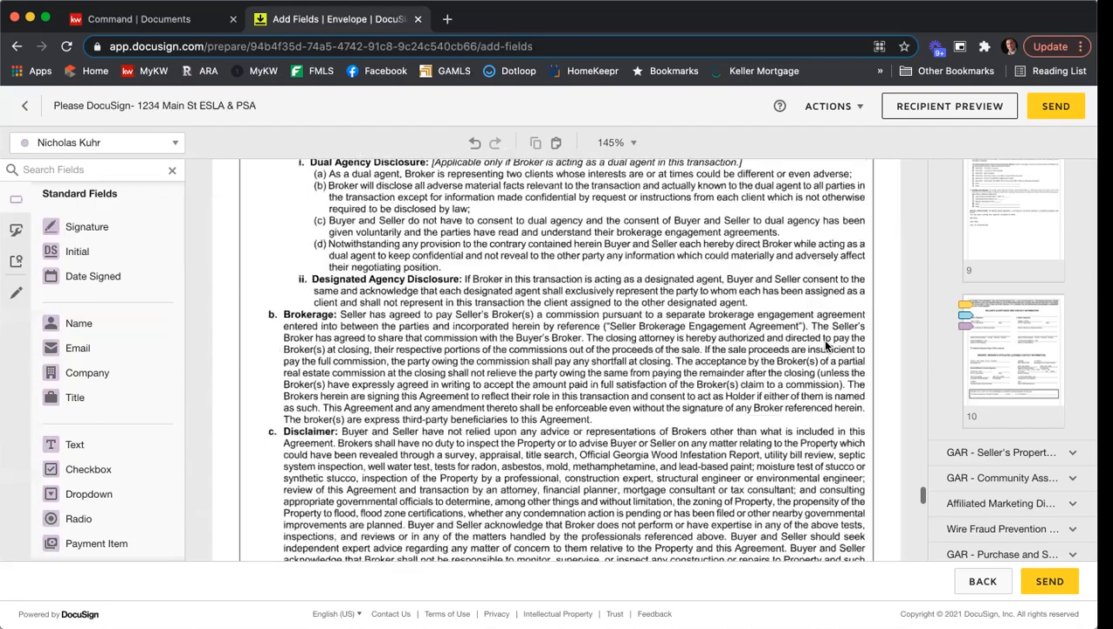
{"action": "scroll", "coordinate": [825, 347], "scroll_direction": "down", "scroll_amount": 10}
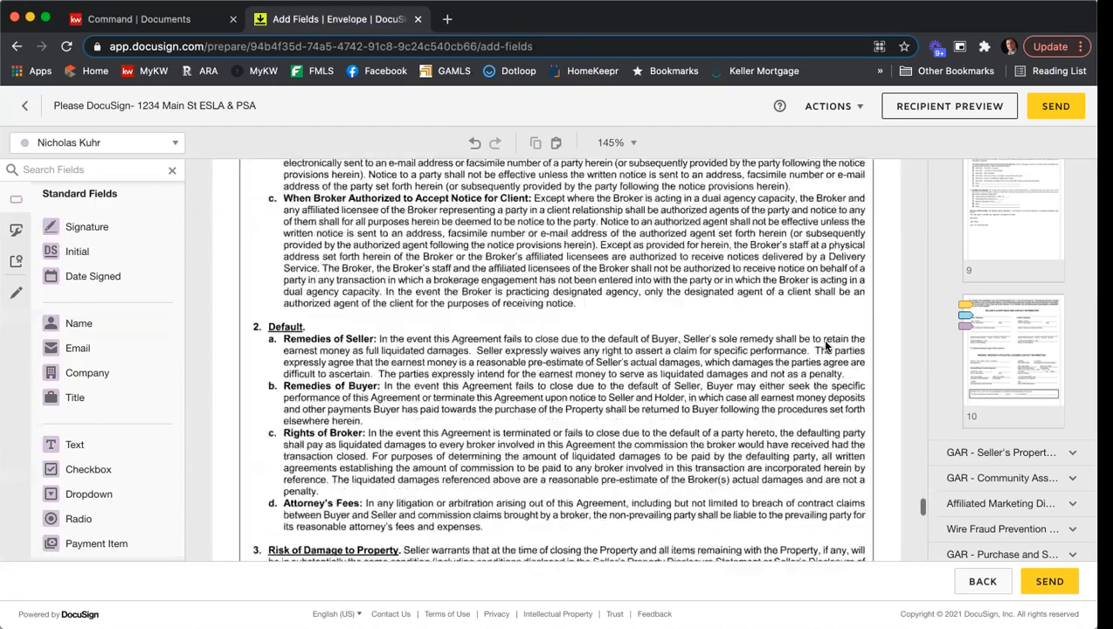
{"action": "scroll", "coordinate": [826, 346], "scroll_direction": "down", "scroll_amount": 10}
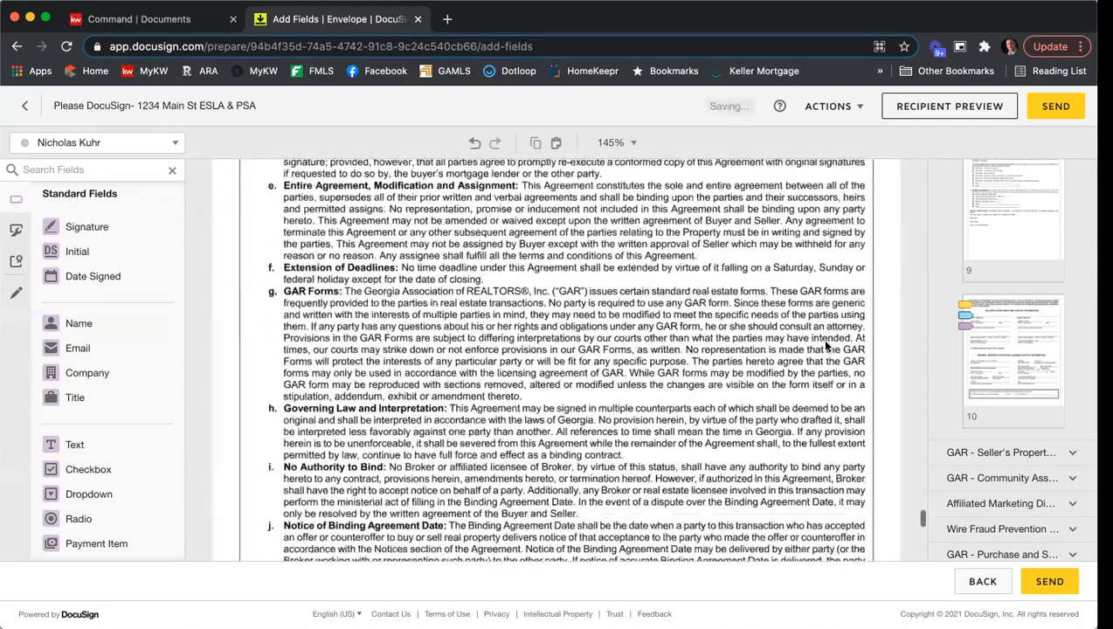
{"action": "scroll", "coordinate": [701, 326], "scroll_direction": "down", "scroll_amount": 10}
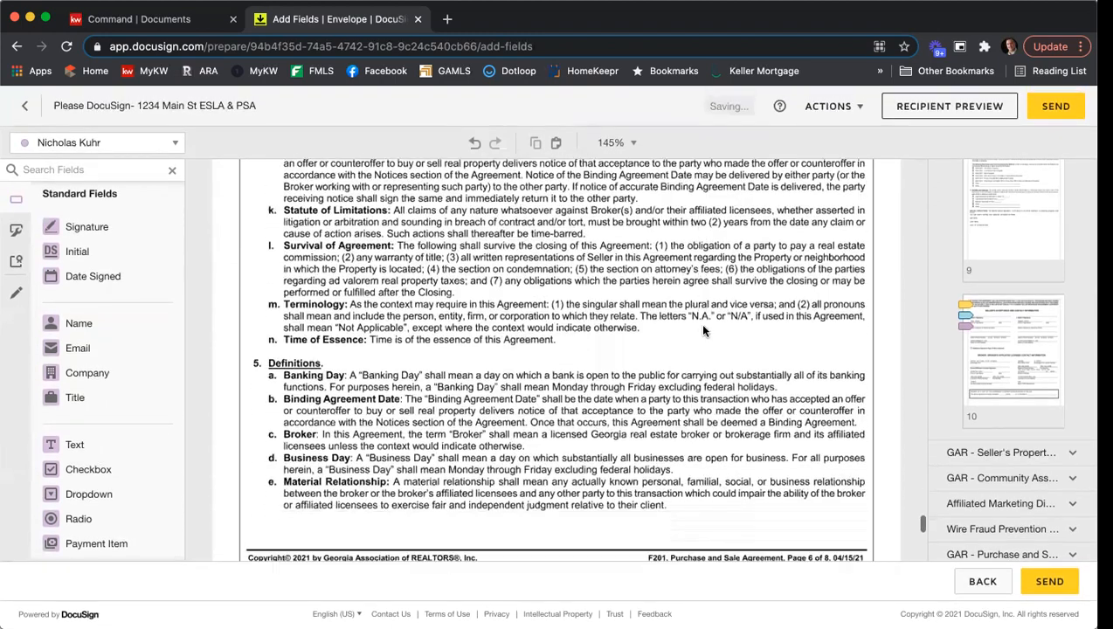
{"action": "scroll", "coordinate": [706, 329], "scroll_direction": "down", "scroll_amount": 2}
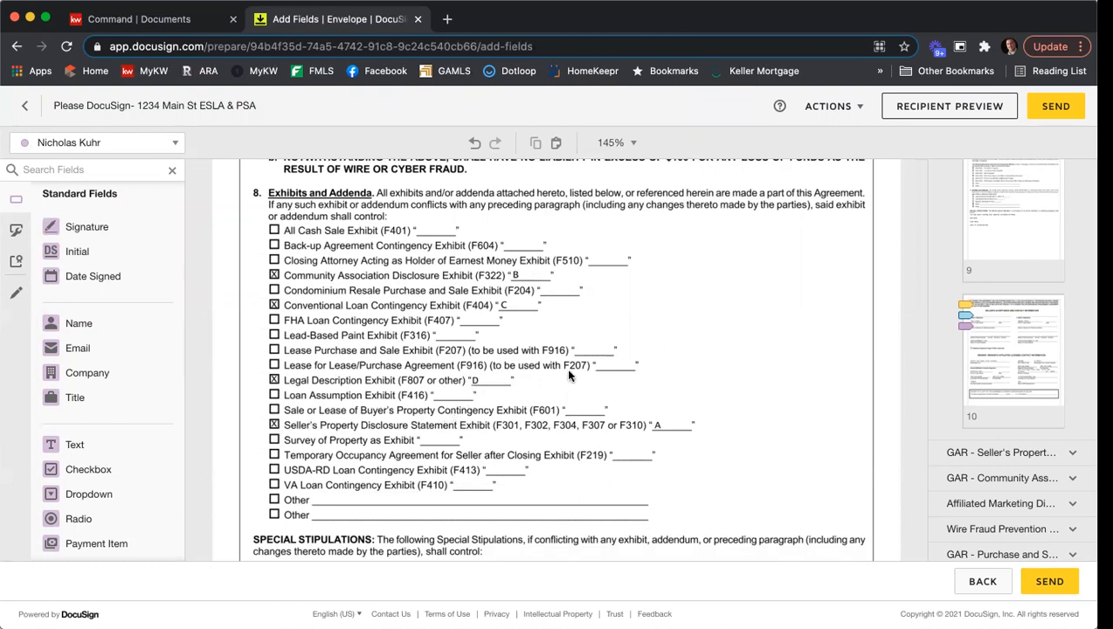
{"action": "scroll", "coordinate": [623, 359], "scroll_direction": "down", "scroll_amount": 5}
{"action": "scroll", "coordinate": [624, 359], "scroll_direction": "down", "scroll_amount": 4}
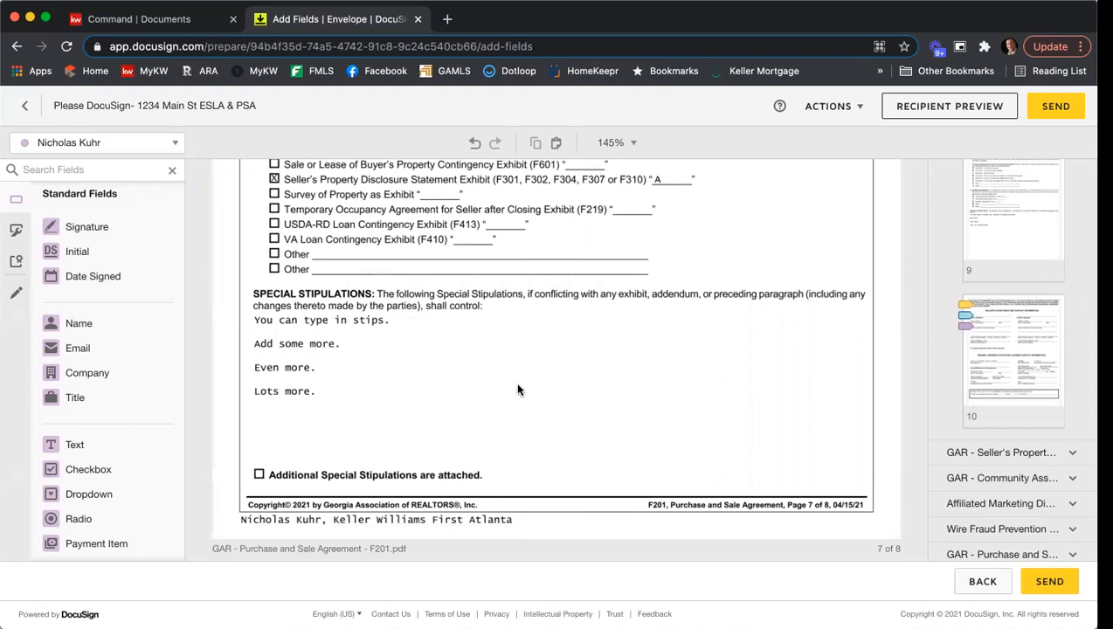
- Place a full-width Text field in the blank space below the special stipulations and make it read-only instead of required
{"action": "left_click", "coordinate": [87, 445]}
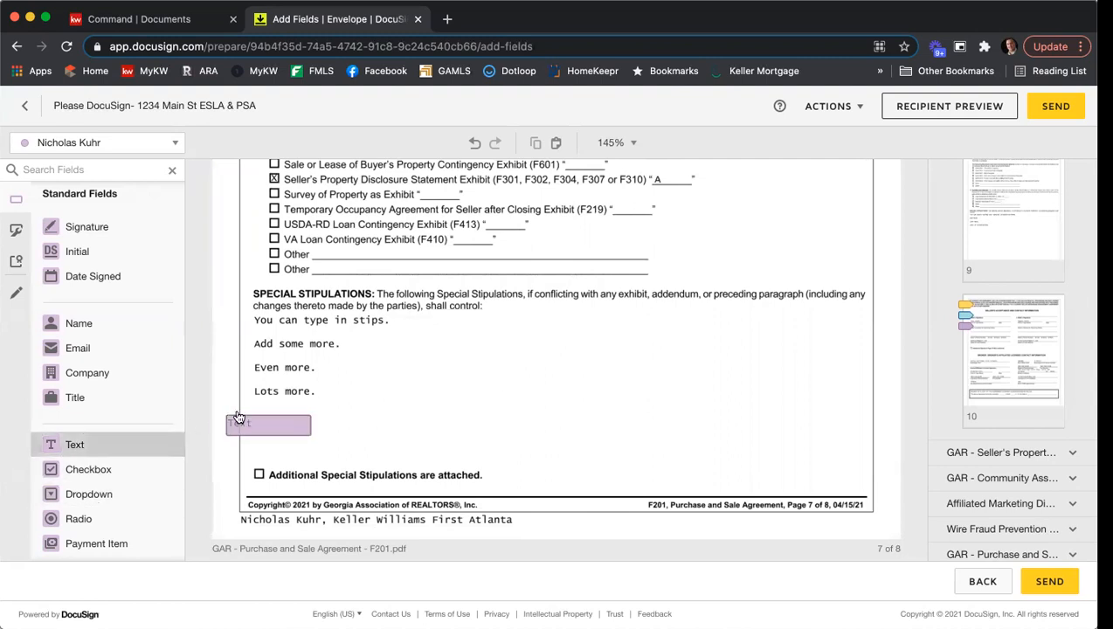
{"action": "left_click", "coordinate": [254, 409]}
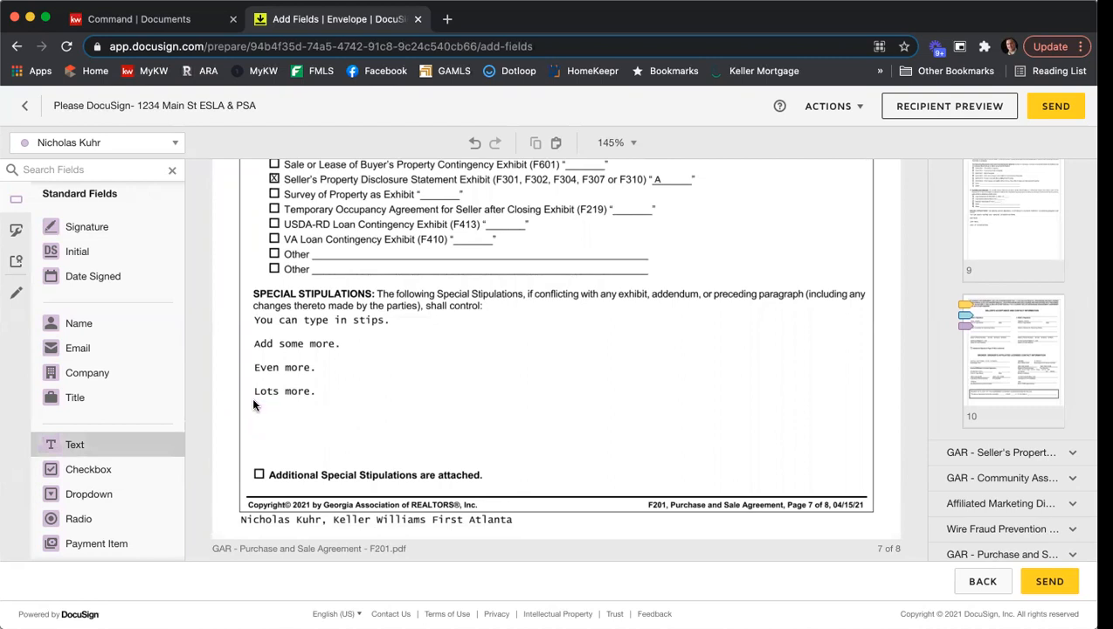
{"action": "left_click_drag", "start_coordinate": [338, 420], "coordinate": [869, 466]}
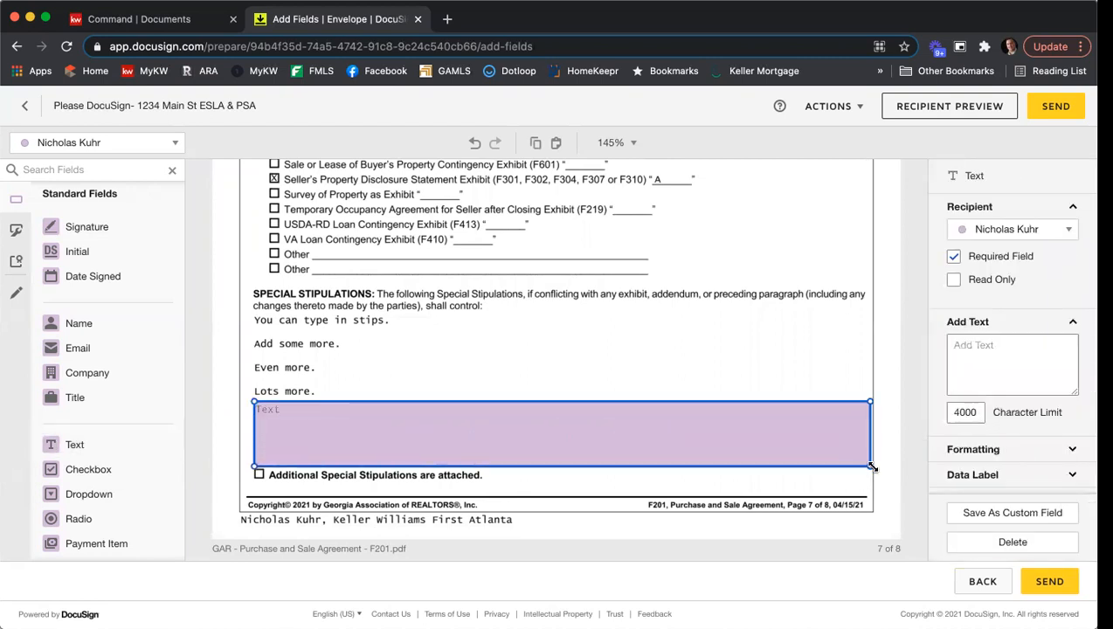
{"action": "left_click", "coordinate": [992, 258]}
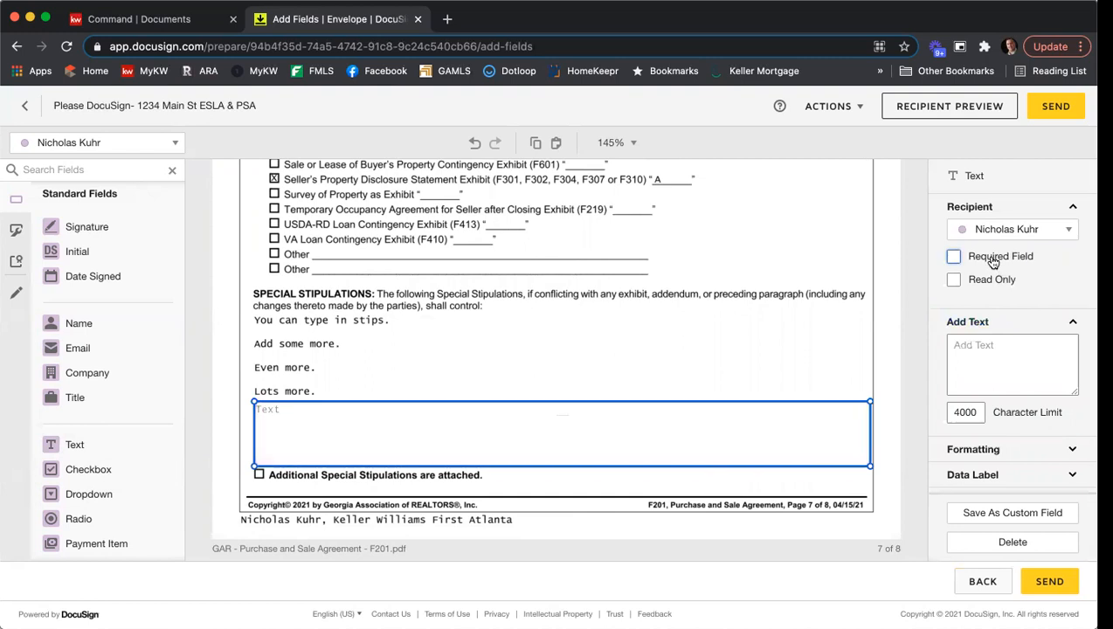
{"action": "left_click", "coordinate": [989, 281]}
- Enter "I can start typing.", "Stips.", "More Stips.", "More" and "More" on separate lines in the stipulations text field and check the overflow
{"action": "left_click", "coordinate": [347, 427]}
{"action": "type", "text": "I can start"}
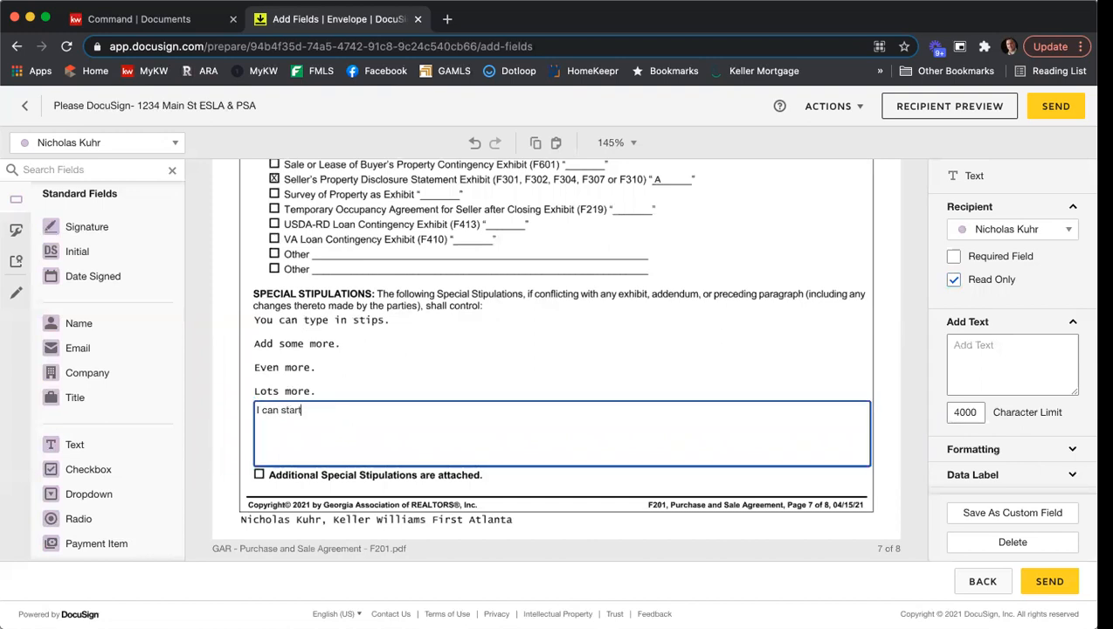
{"action": "type", "text": " typ"}
{"action": "key", "text": "BackSpace"}
{"action": "key", "text": "BackSpace"}
{"action": "type", "text": "typing."}
{"action": "key", "text": "Return"}
{"action": "type", "text": "Stipul"}
{"action": "key", "text": "BackSpace"}
{"action": "key", "text": "BackSpace"}
{"action": "key", "text": "BackSpace"}
{"action": "key", "text": "BackSpace"}
{"action": "type", "text": "ips."}
{"action": "key", "text": "Return"}
{"action": "key", "text": "Return"}
{"action": "type", "text": "More Stips."}
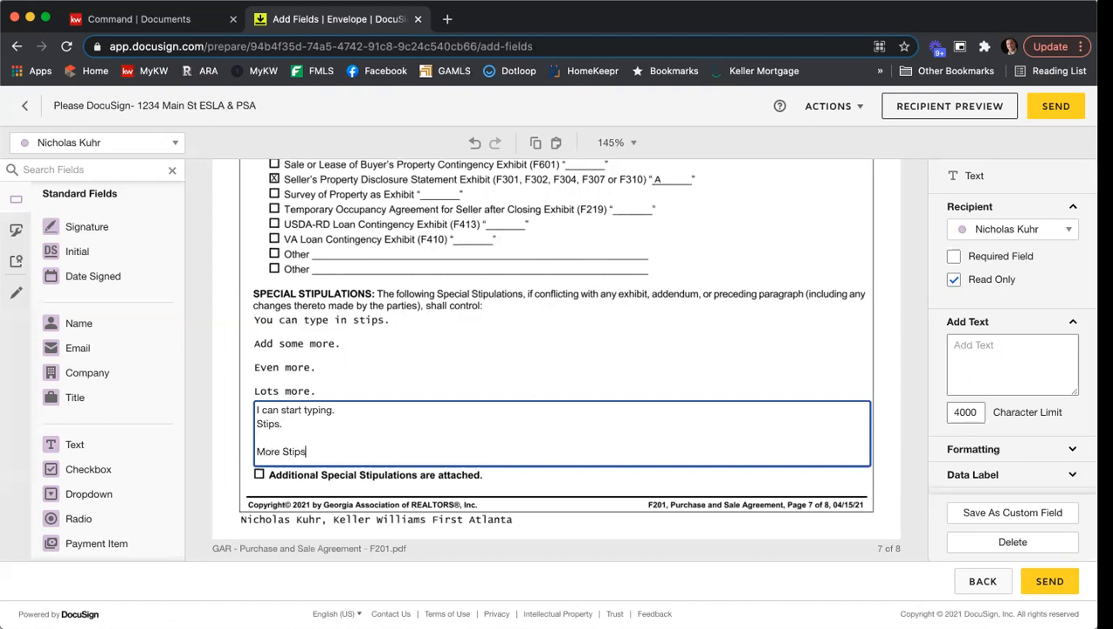
{"action": "key", "text": "Return"}
{"action": "key", "text": "Return"}
{"action": "type", "text": "More"}
{"action": "key", "text": "Return"}
{"action": "type", "text": "More"}
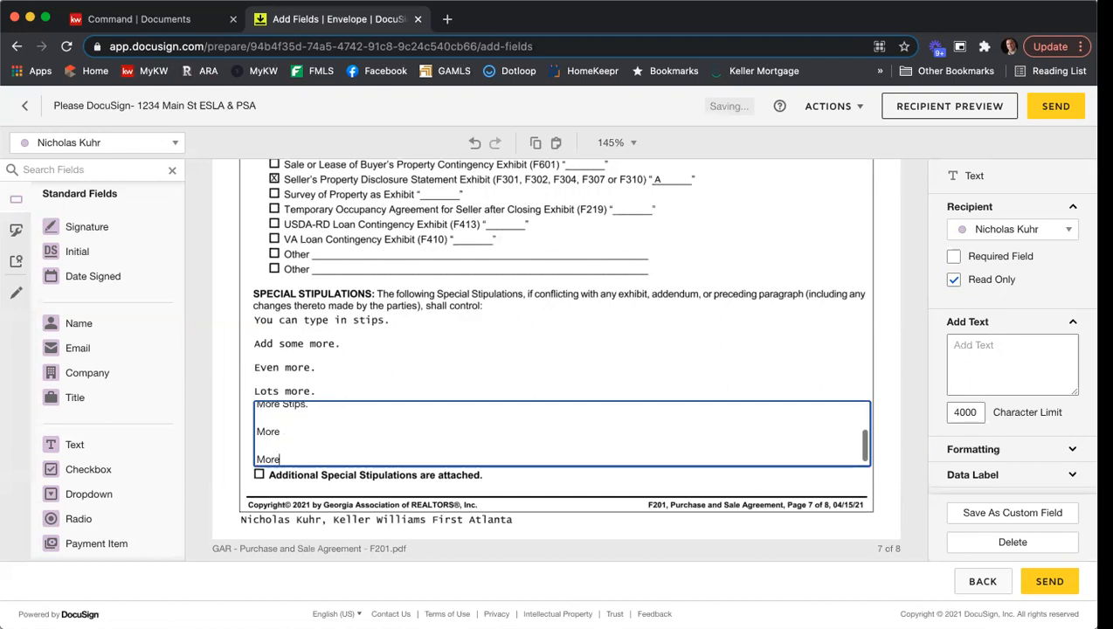
{"action": "scroll", "coordinate": [436, 433], "scroll_direction": "up", "scroll_amount": 2}
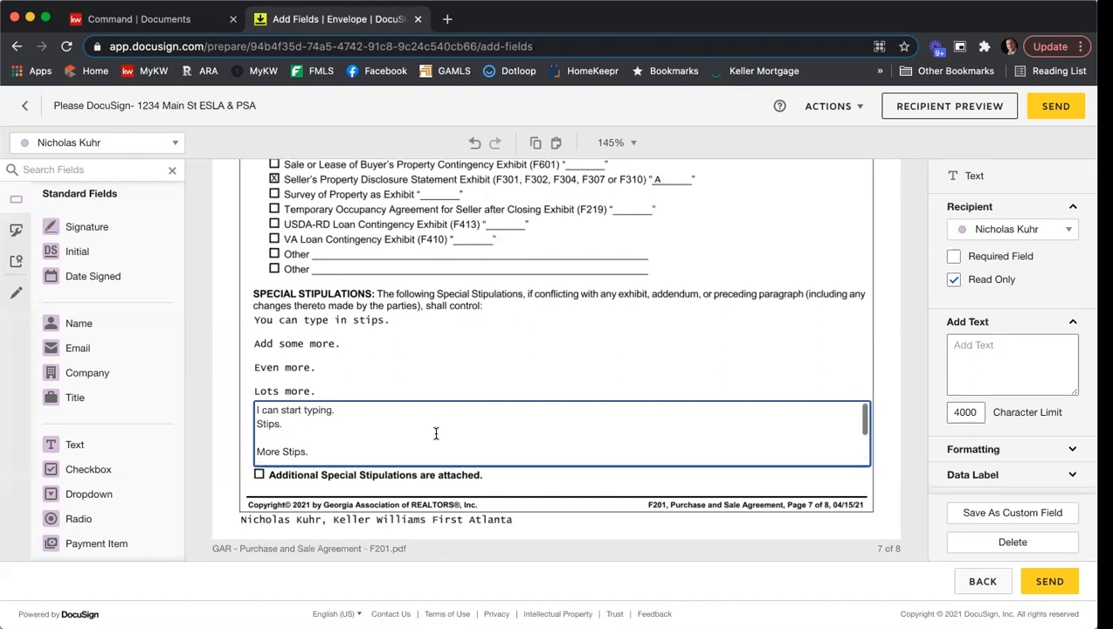
{"action": "scroll", "coordinate": [518, 407], "scroll_direction": "down", "scroll_amount": 1}
{"action": "scroll", "coordinate": [517, 411], "scroll_direction": "up", "scroll_amount": 3}
- Set the font size of the special stipulations text field to 7
{"action": "left_click", "coordinate": [416, 422]}
{"action": "key", "text": "super+a"}
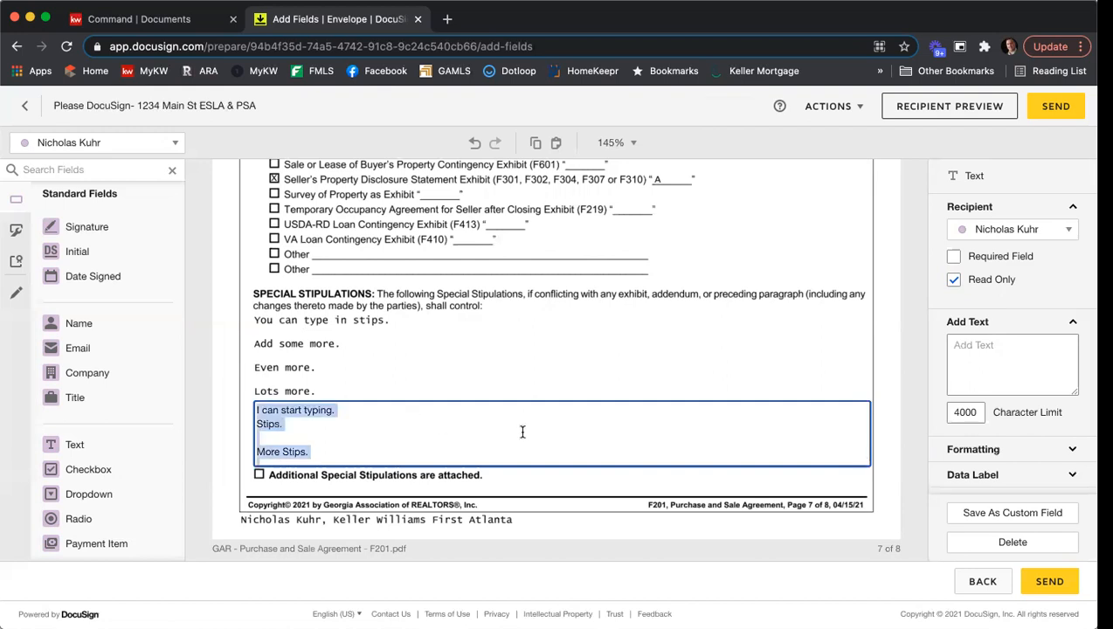
{"action": "scroll", "coordinate": [1051, 266], "scroll_direction": "down", "scroll_amount": 3}
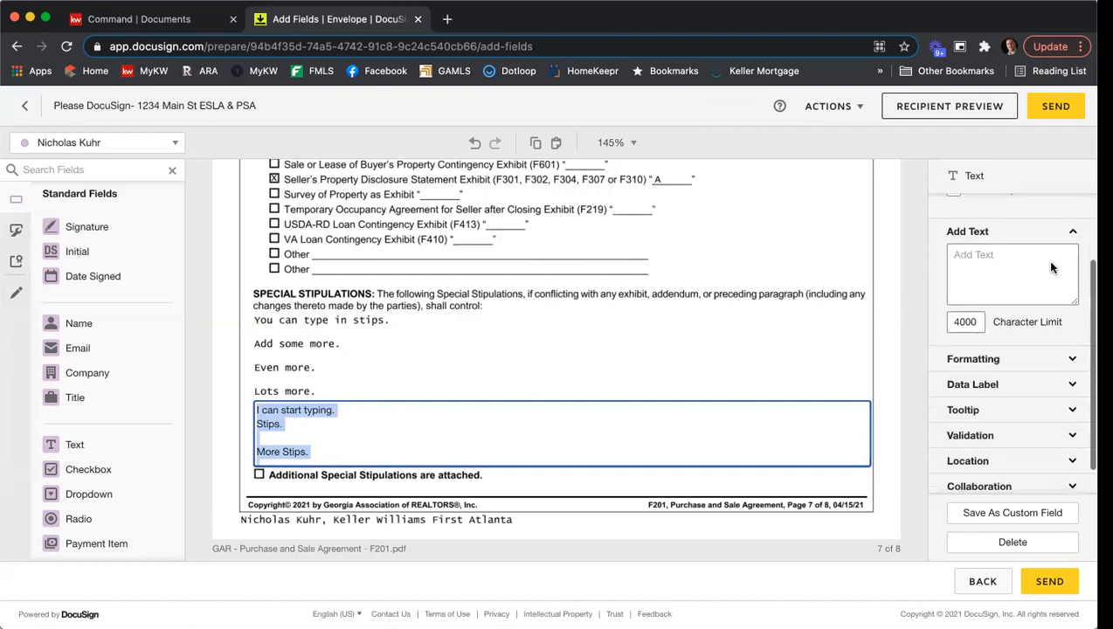
{"action": "left_click", "coordinate": [1035, 344]}
{"action": "scroll", "coordinate": [1034, 321], "scroll_direction": "down", "scroll_amount": 2}
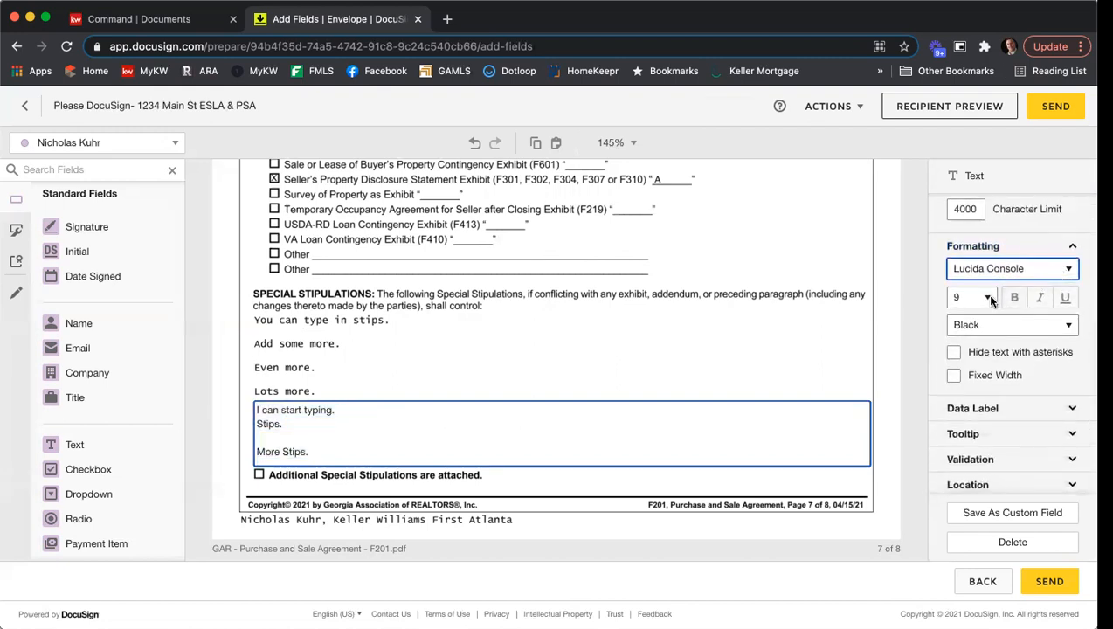
{"action": "left_click", "coordinate": [990, 299]}
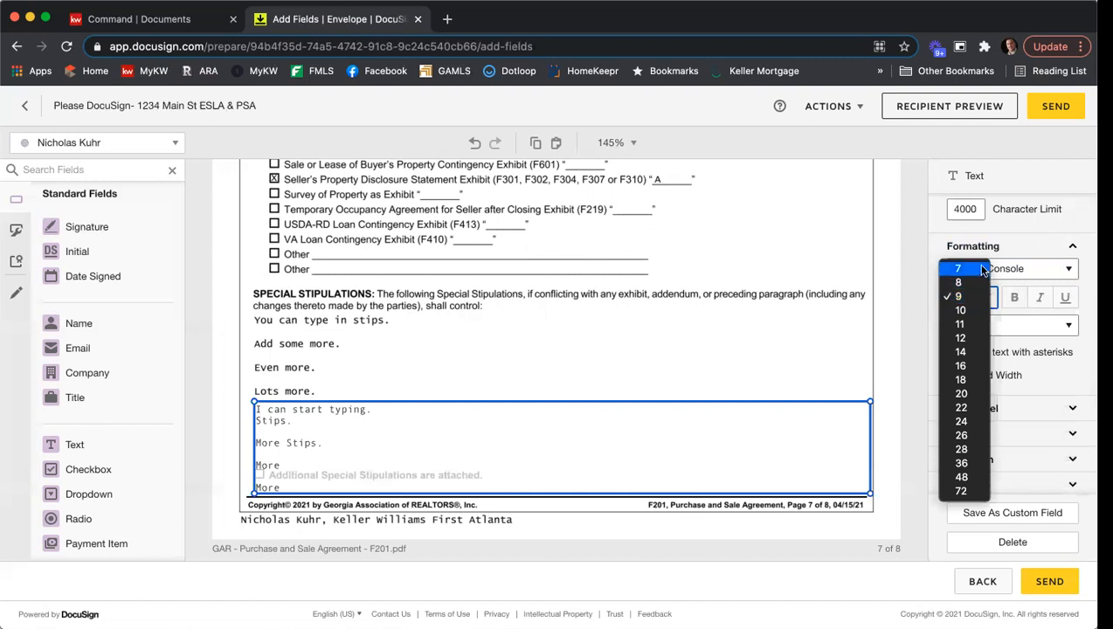
{"action": "left_click", "coordinate": [981, 269]}
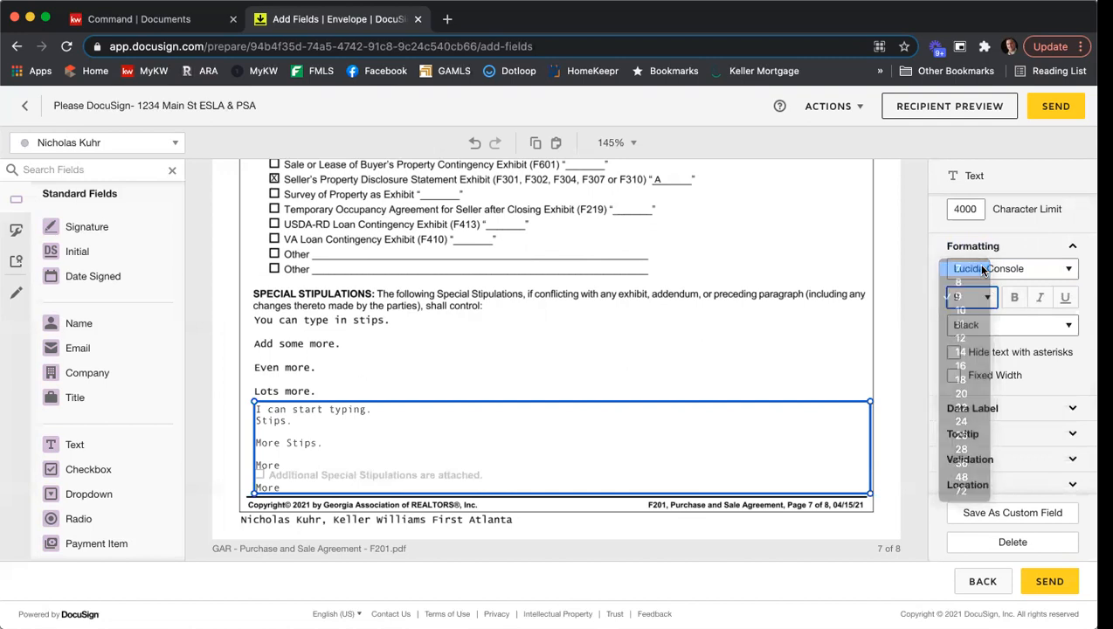
{"action": "left_click", "coordinate": [766, 360]}
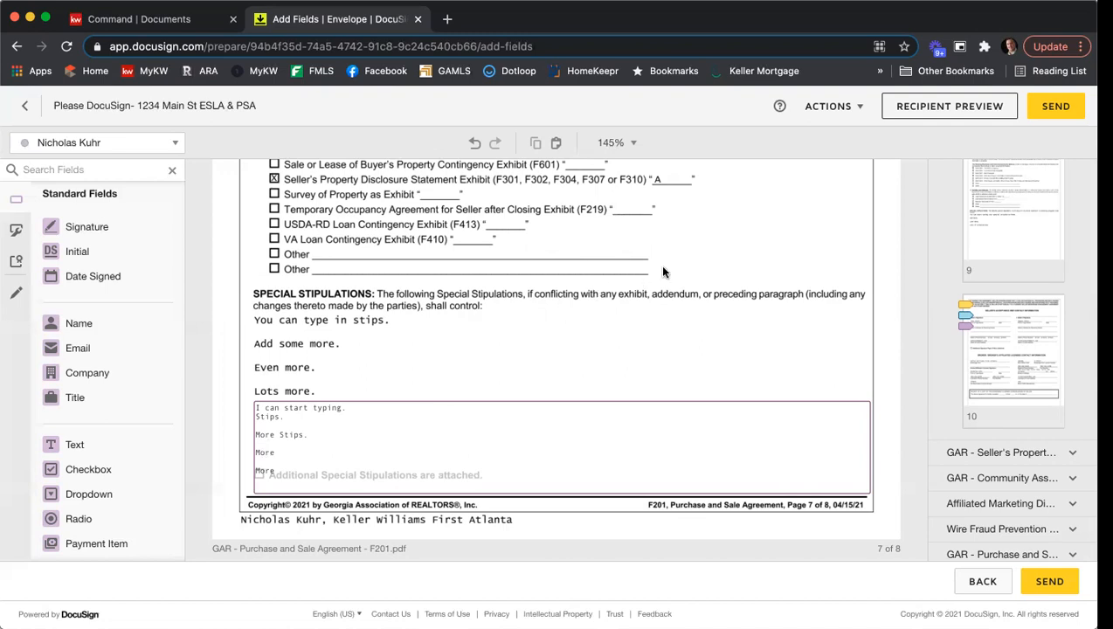
- Draw a pre-fill Line across the first seller's e-mail address on page 8 of the Purchase and Sale Agreement
{"action": "scroll", "coordinate": [659, 265], "scroll_direction": "down", "scroll_amount": 3}
{"action": "scroll", "coordinate": [660, 279], "scroll_direction": "down", "scroll_amount": 5}
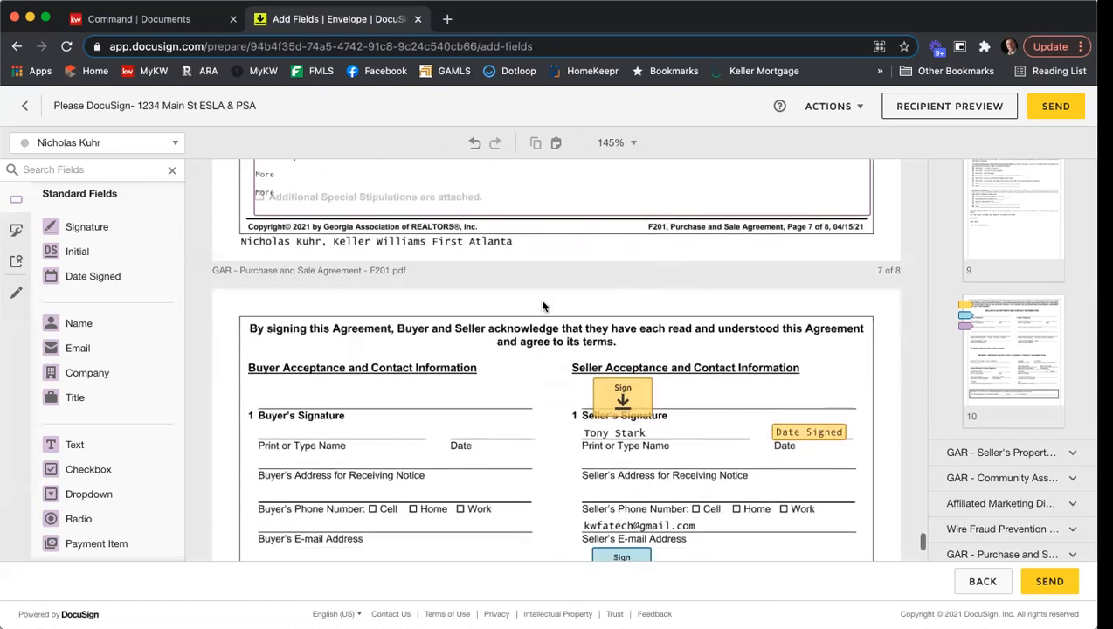
{"action": "scroll", "coordinate": [542, 306], "scroll_direction": "down", "scroll_amount": 3}
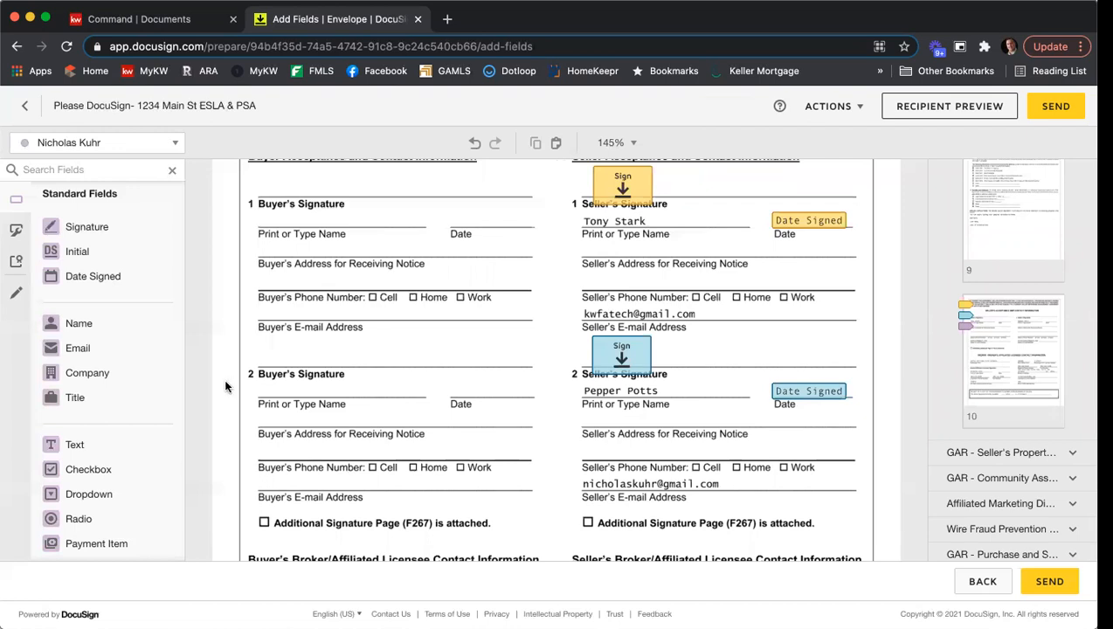
{"action": "left_click", "coordinate": [16, 296]}
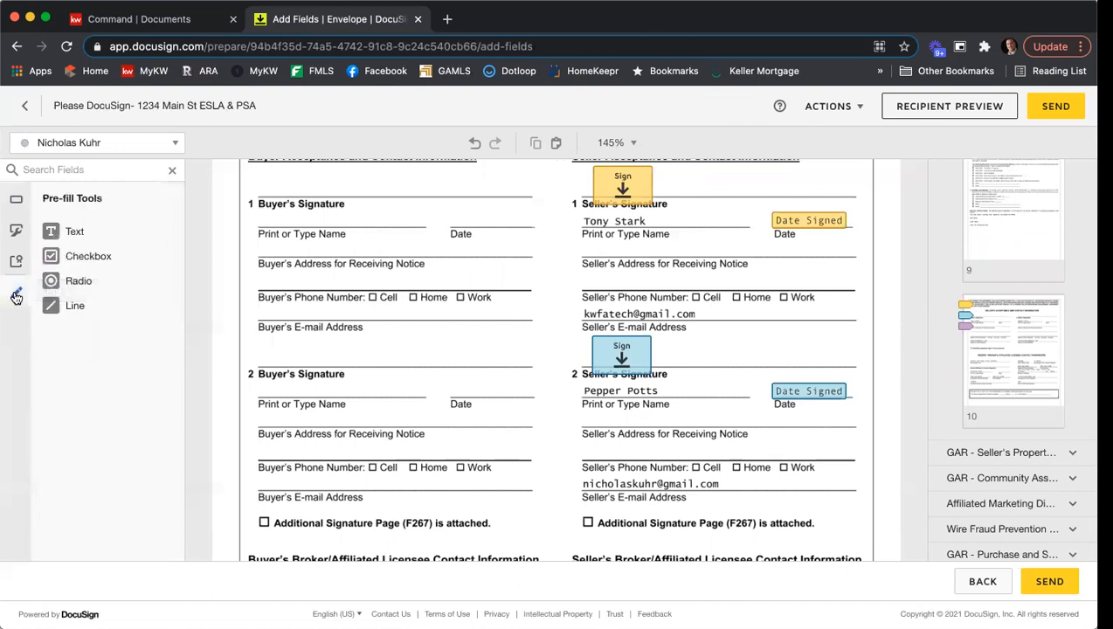
{"action": "left_click", "coordinate": [79, 307]}
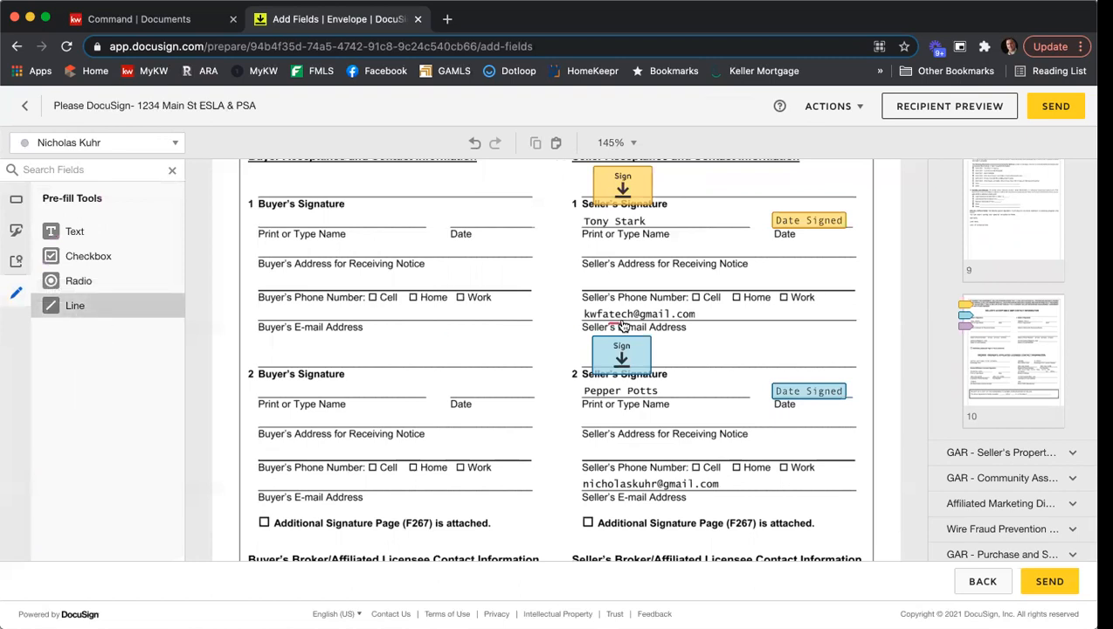
{"action": "left_click_drag", "start_coordinate": [587, 317], "coordinate": [727, 314]}
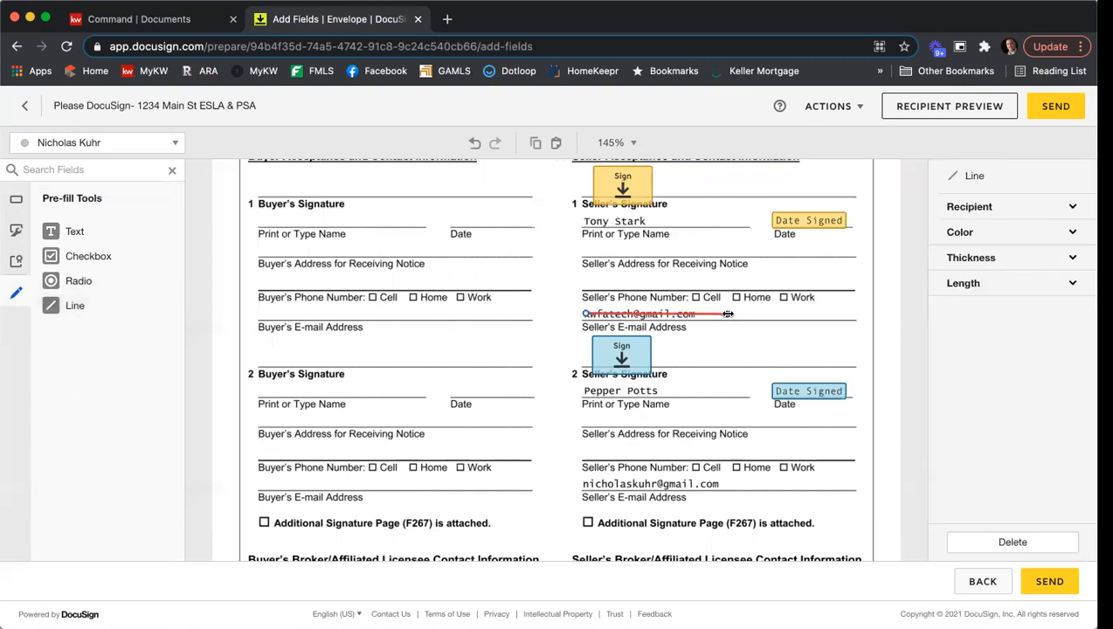
- Make the line over the first seller's e-mail black with a thickness of 10 so it covers the address
{"action": "left_click", "coordinate": [1005, 236]}
{"action": "left_click", "coordinate": [973, 252]}
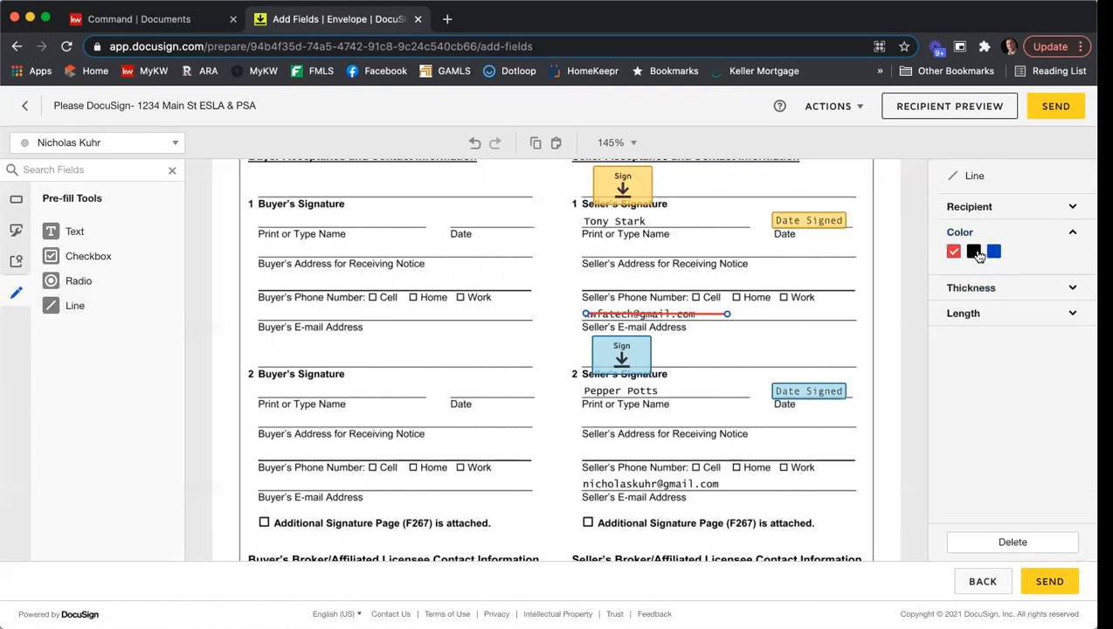
{"action": "left_click", "coordinate": [982, 288]}
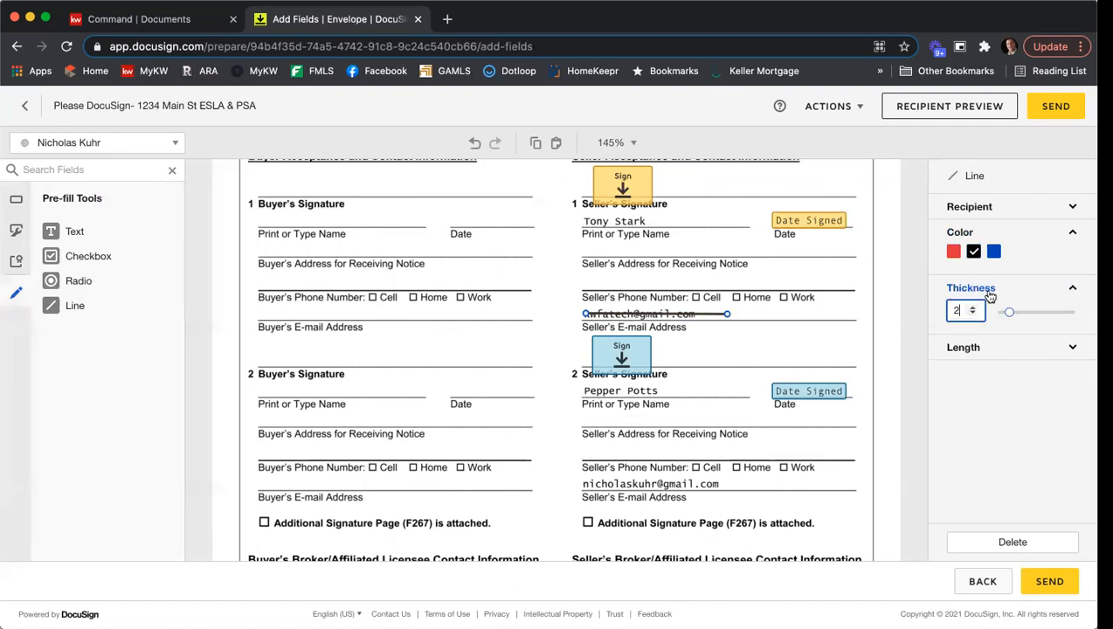
{"action": "left_click_drag", "start_coordinate": [1009, 314], "coordinate": [1070, 312]}
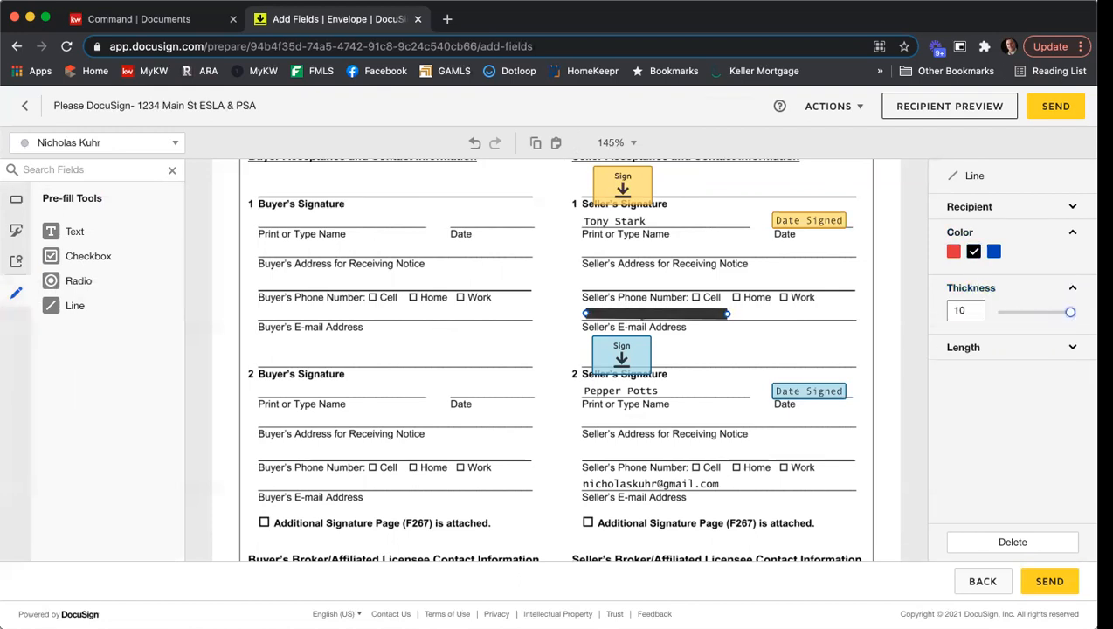
{"action": "left_click_drag", "start_coordinate": [672, 311], "coordinate": [671, 312]}
{"action": "left_click", "coordinate": [780, 314]}
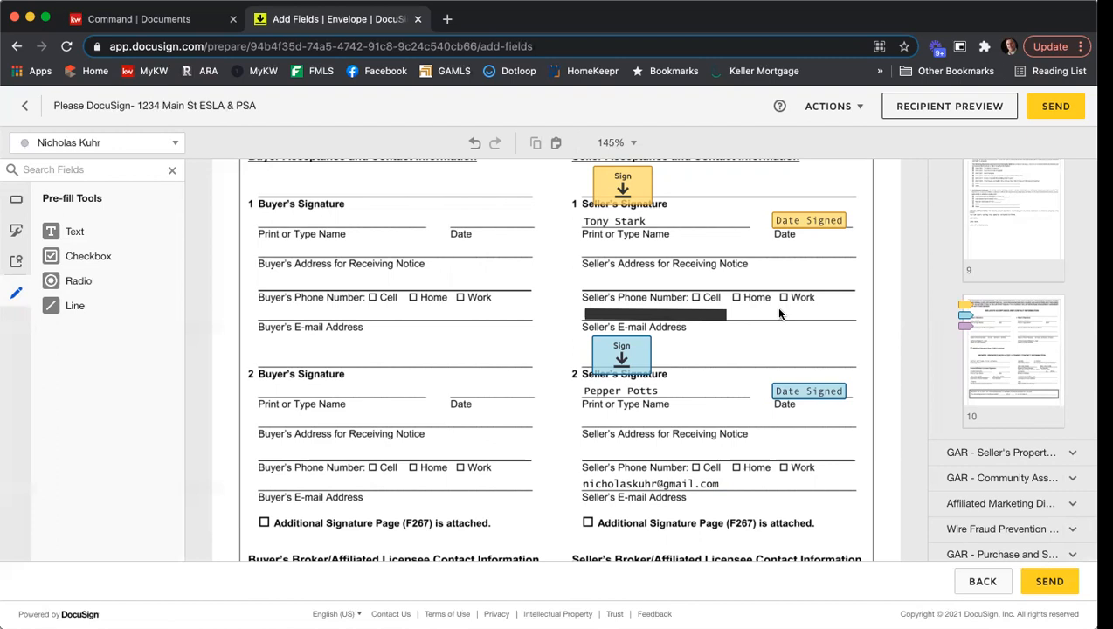
- Copy the black line and place the duplicate over the second seller's e-mail address
{"action": "right_click", "coordinate": [650, 316]}
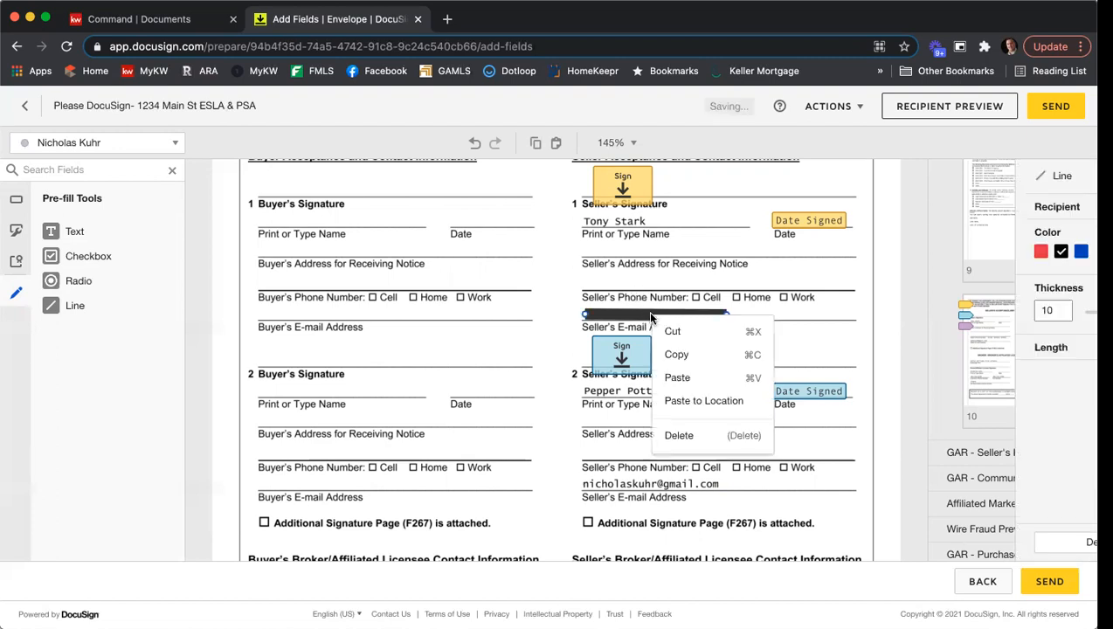
{"action": "left_click", "coordinate": [710, 363]}
{"action": "right_click", "coordinate": [714, 367]}
{"action": "left_click", "coordinate": [749, 479]}
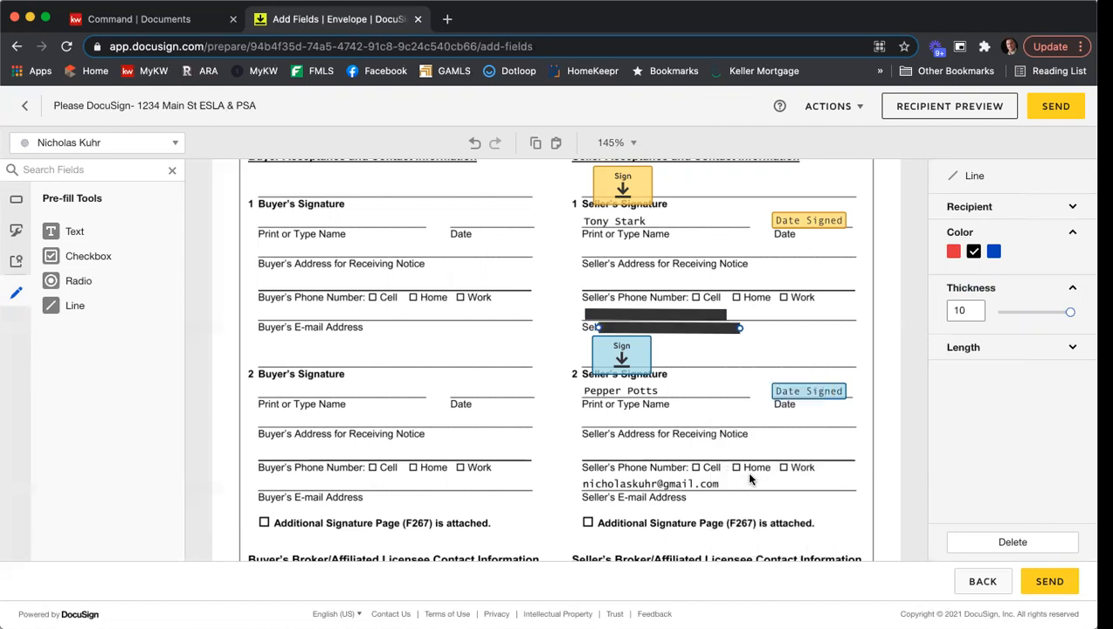
{"action": "left_click_drag", "start_coordinate": [694, 332], "coordinate": [677, 486]}
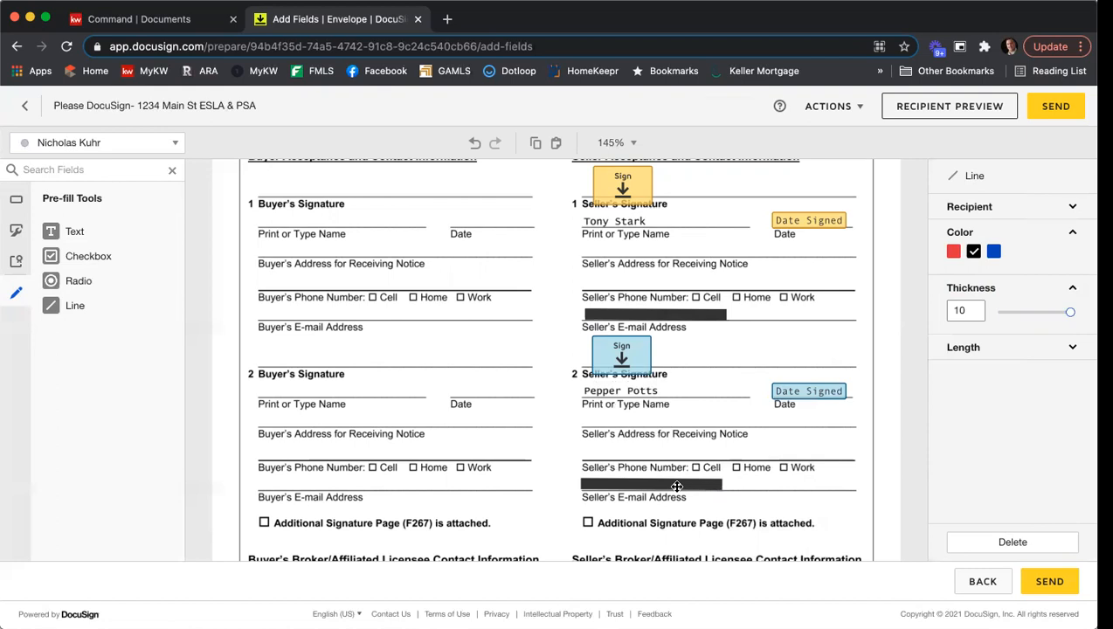
{"action": "left_click", "coordinate": [714, 411]}
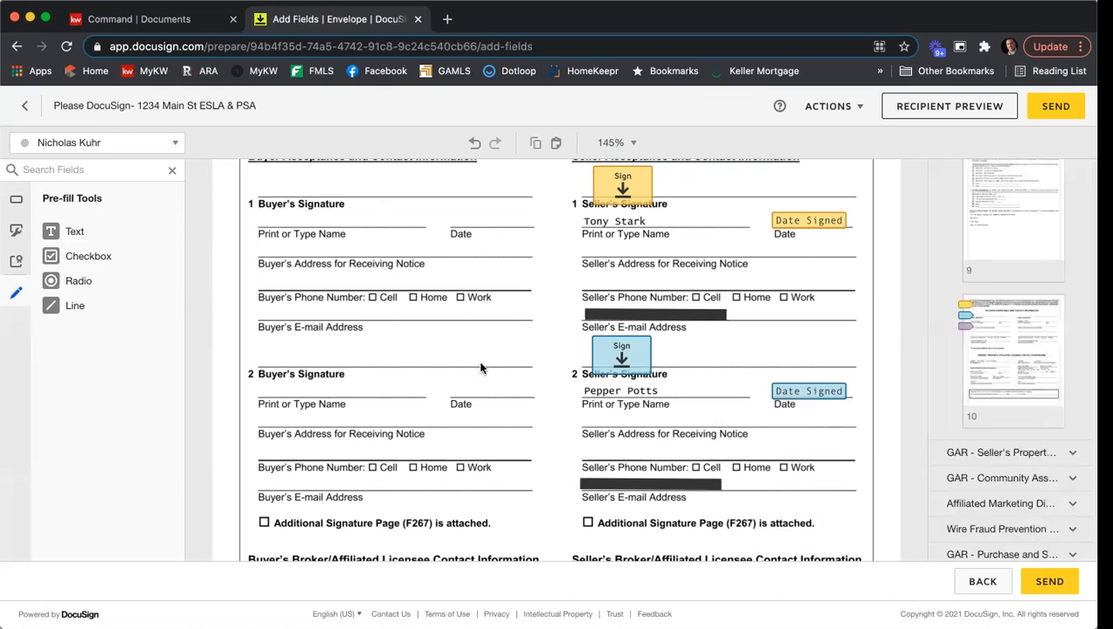
- Preview the envelope as the first seller in mobile view, close the preview and send the envelope
{"action": "scroll", "coordinate": [509, 268], "scroll_direction": "down", "scroll_amount": 5}
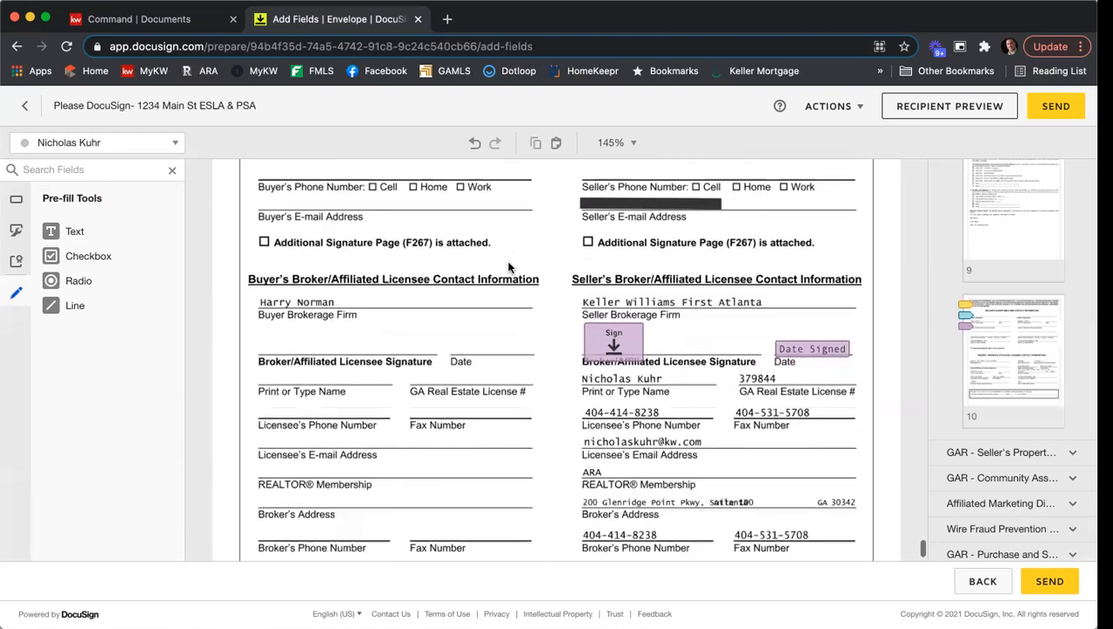
{"action": "scroll", "coordinate": [509, 267], "scroll_direction": "down", "scroll_amount": 1}
{"action": "scroll", "coordinate": [535, 310], "scroll_direction": "down", "scroll_amount": 2}
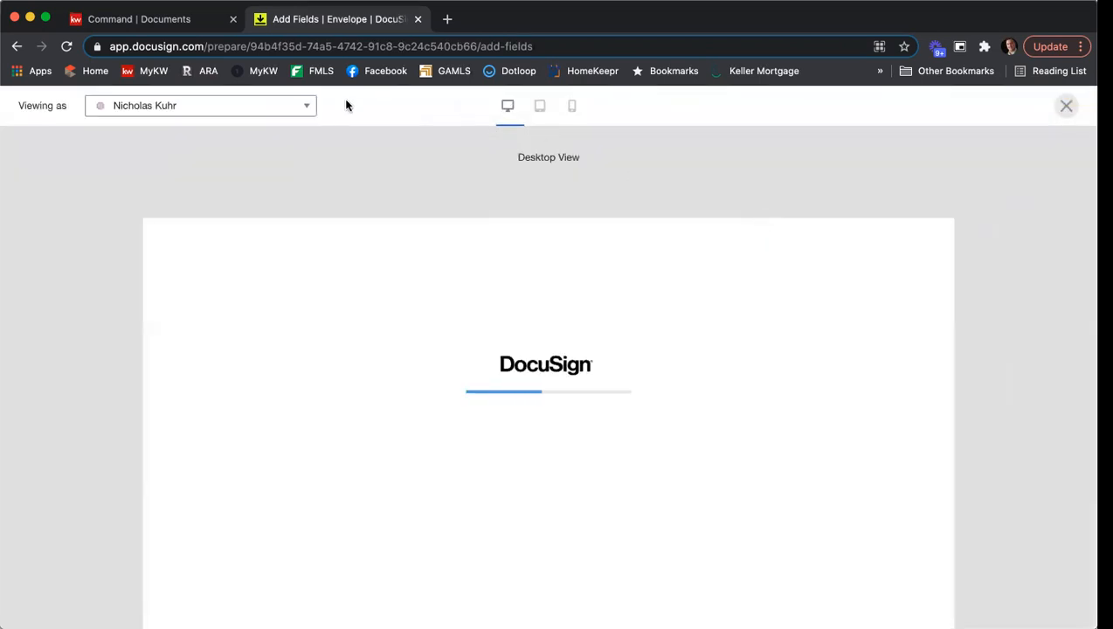
{"action": "left_click", "coordinate": [291, 108]}
{"action": "left_click", "coordinate": [218, 131]}
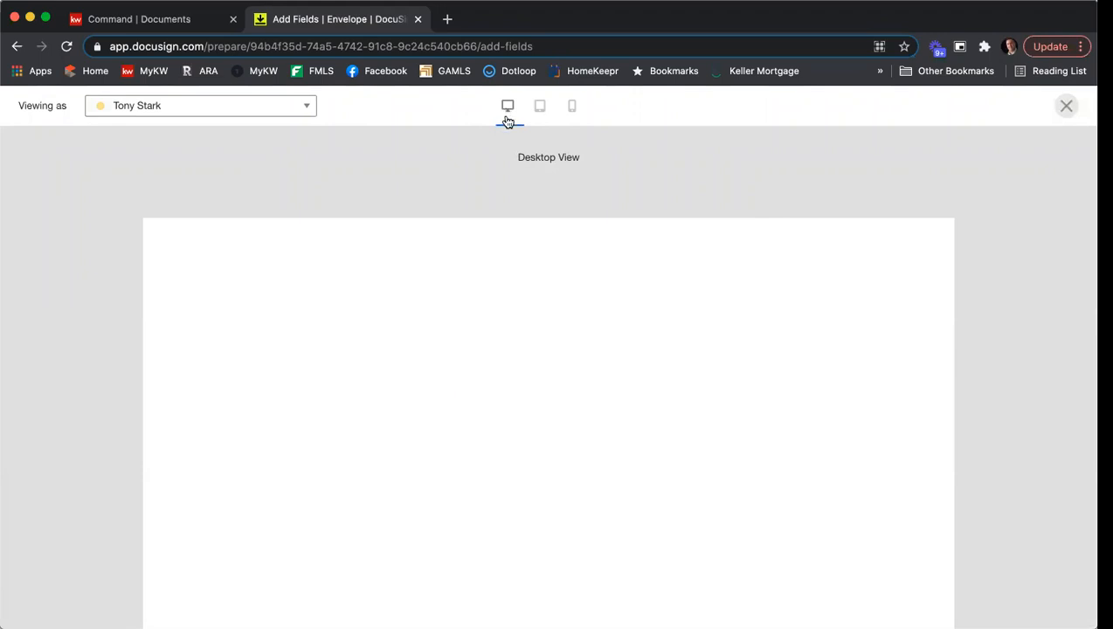
{"action": "left_click", "coordinate": [573, 111]}
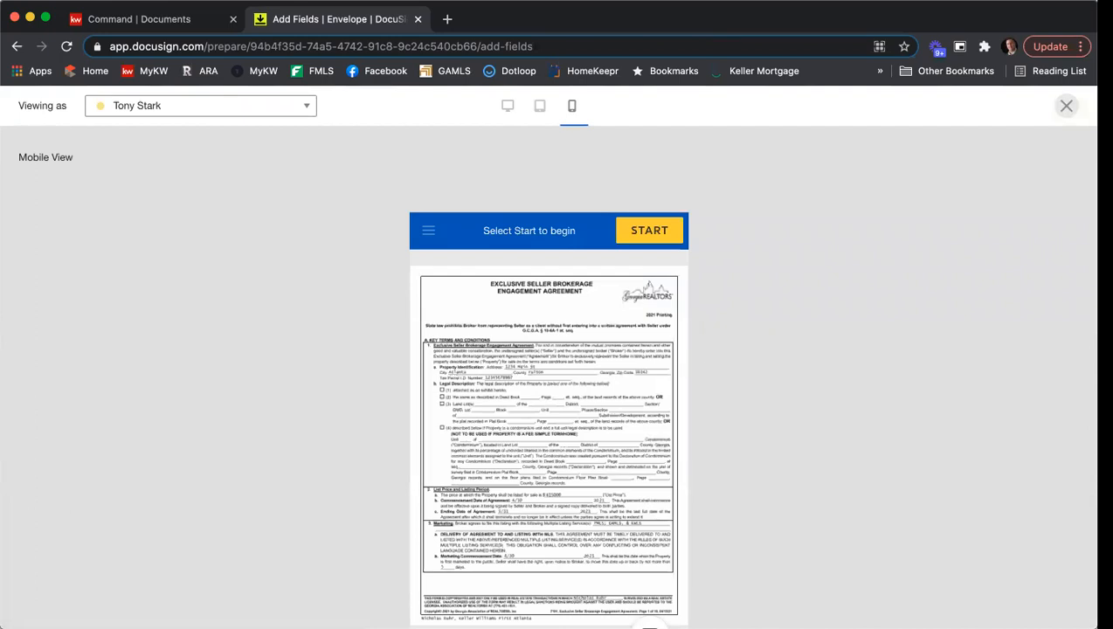
{"action": "left_click", "coordinate": [1068, 106]}
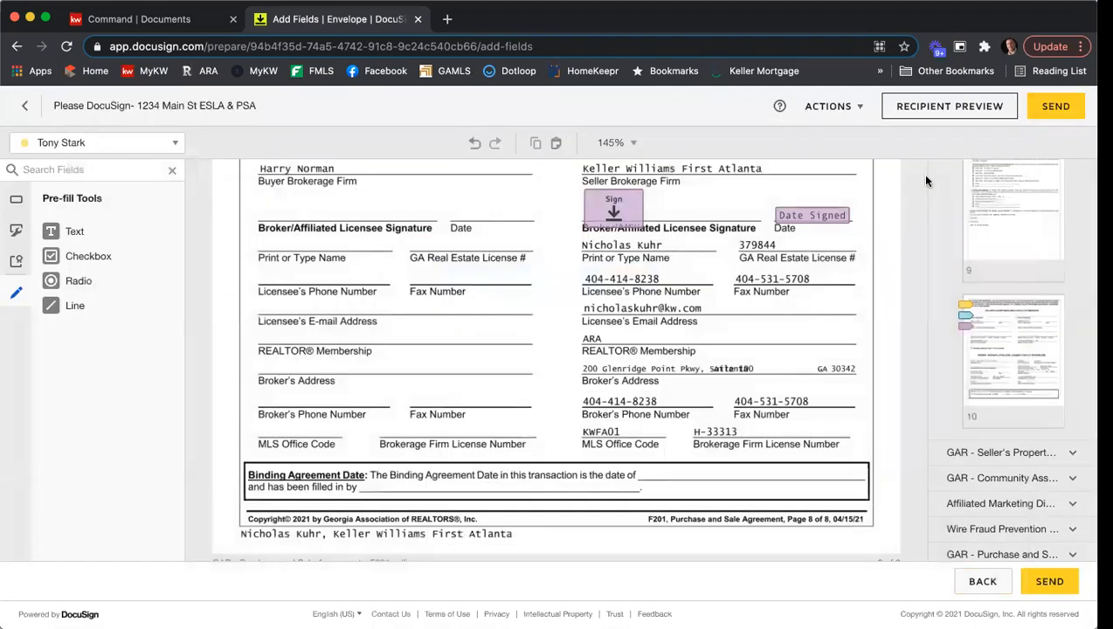
{"action": "left_click", "coordinate": [1058, 106]}
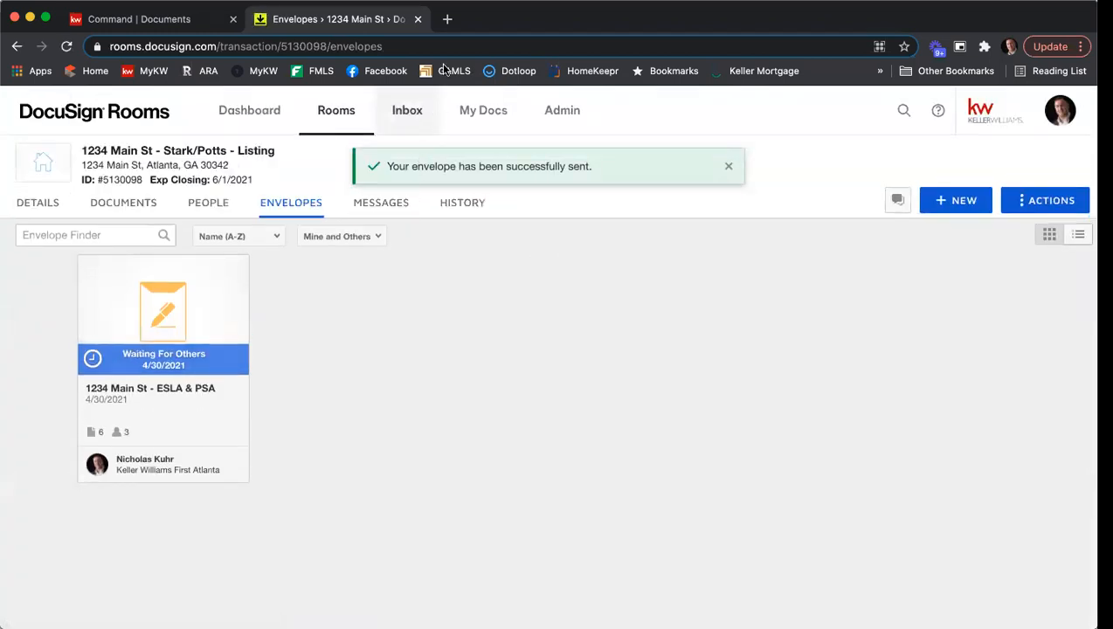
- Open Gmail in a new browser tab and switch to the first seller's mail account
{"action": "left_click", "coordinate": [446, 21]}
{"action": "type", "text": "gmail"}
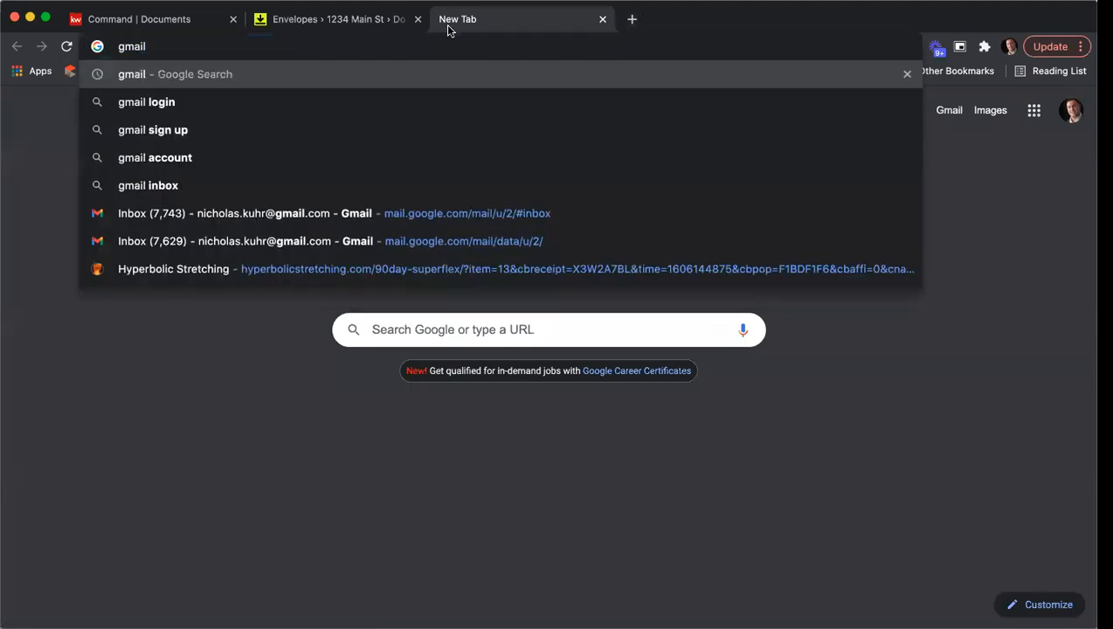
{"action": "key", "text": "Return"}
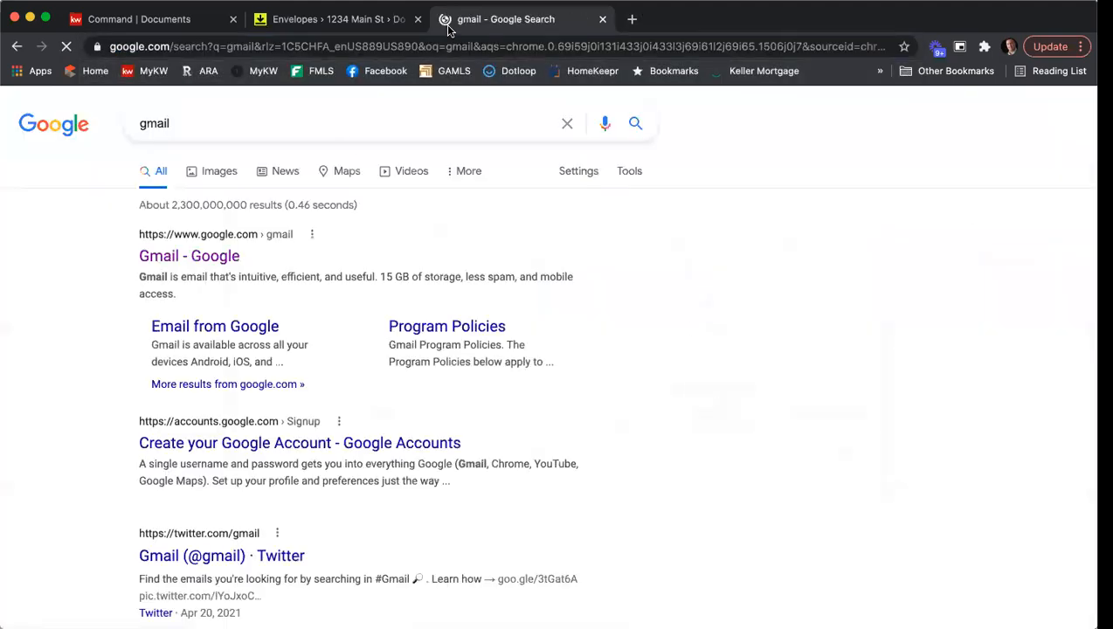
{"action": "left_click", "coordinate": [201, 254]}
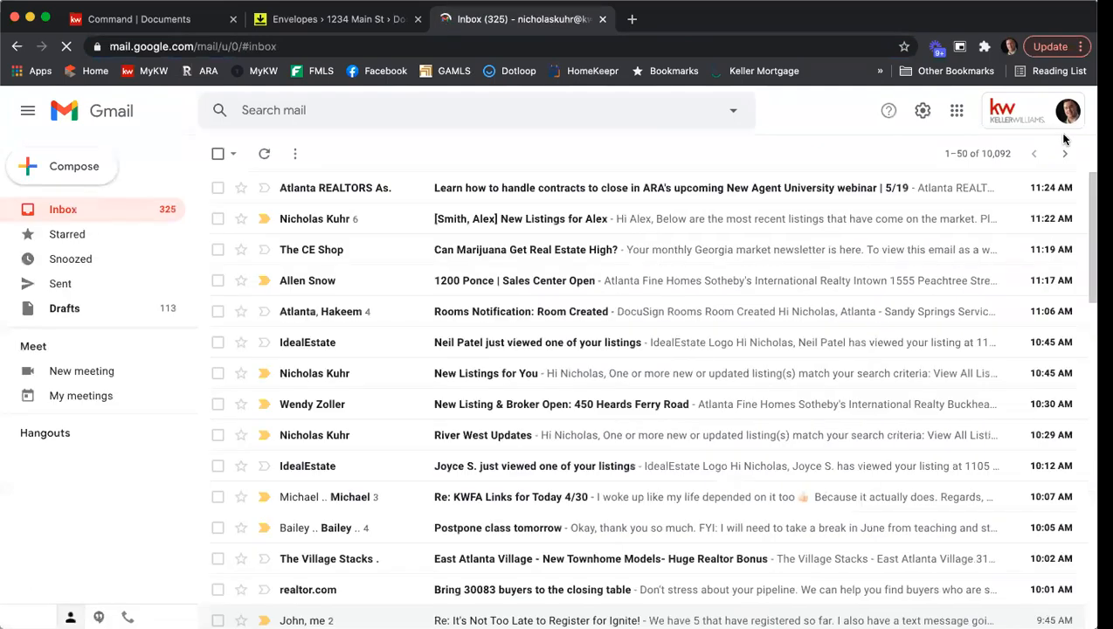
{"action": "left_click", "coordinate": [1051, 116]}
{"action": "left_click", "coordinate": [976, 358]}
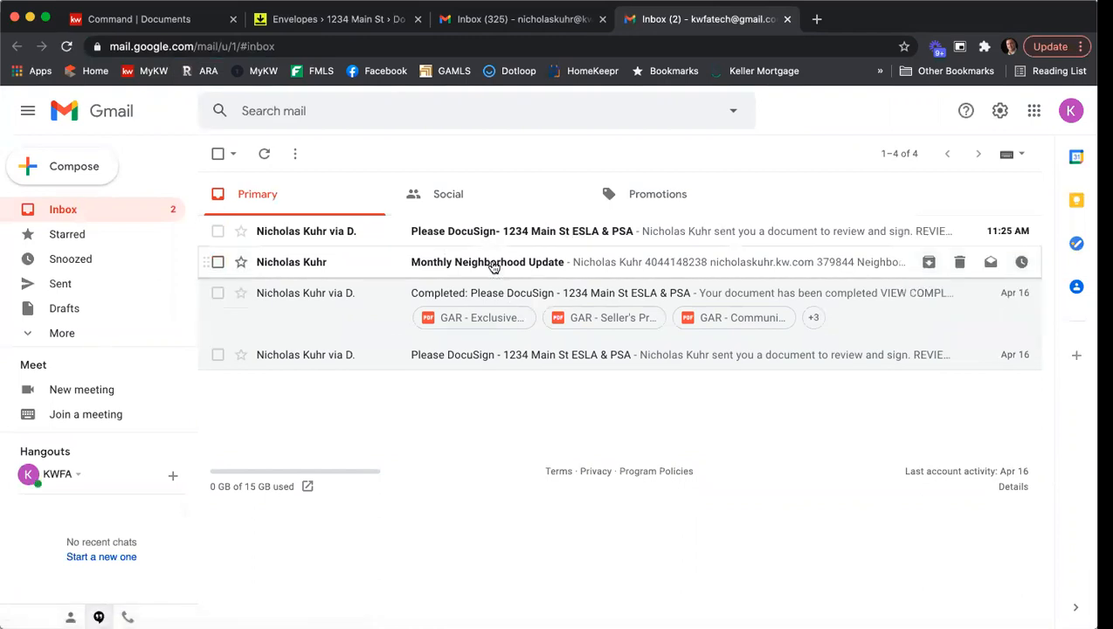
- Open the documents from the "Please DocuSign- 1234 Main St ESLA & PSA" e-mail and agree to use electronic records and signatures
{"action": "left_click", "coordinate": [487, 230]}
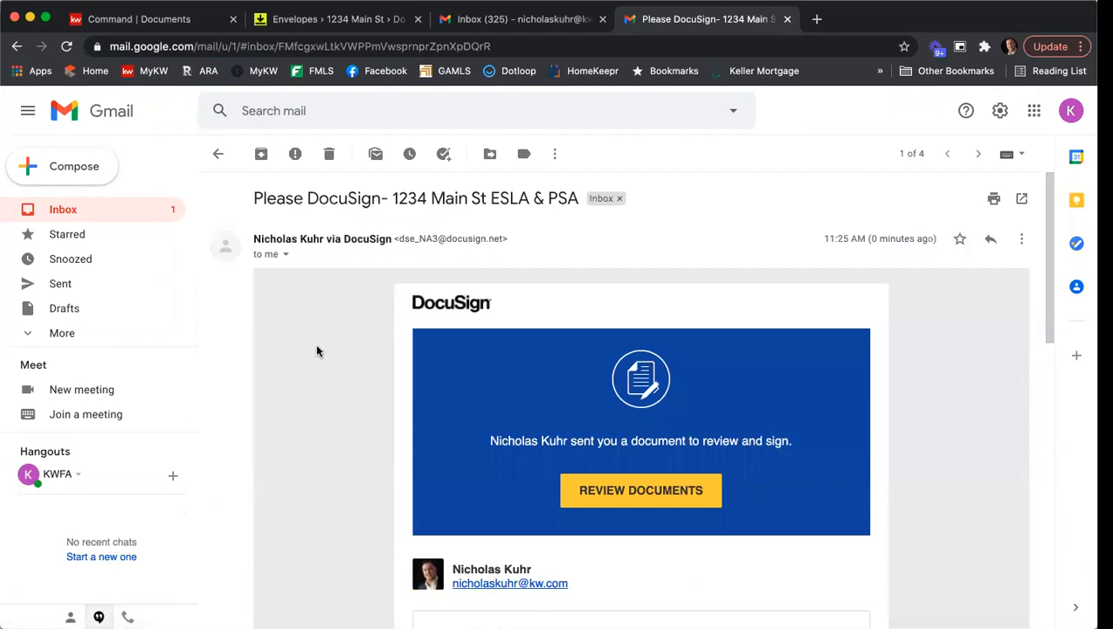
{"action": "scroll", "coordinate": [317, 351], "scroll_direction": "down", "scroll_amount": 5}
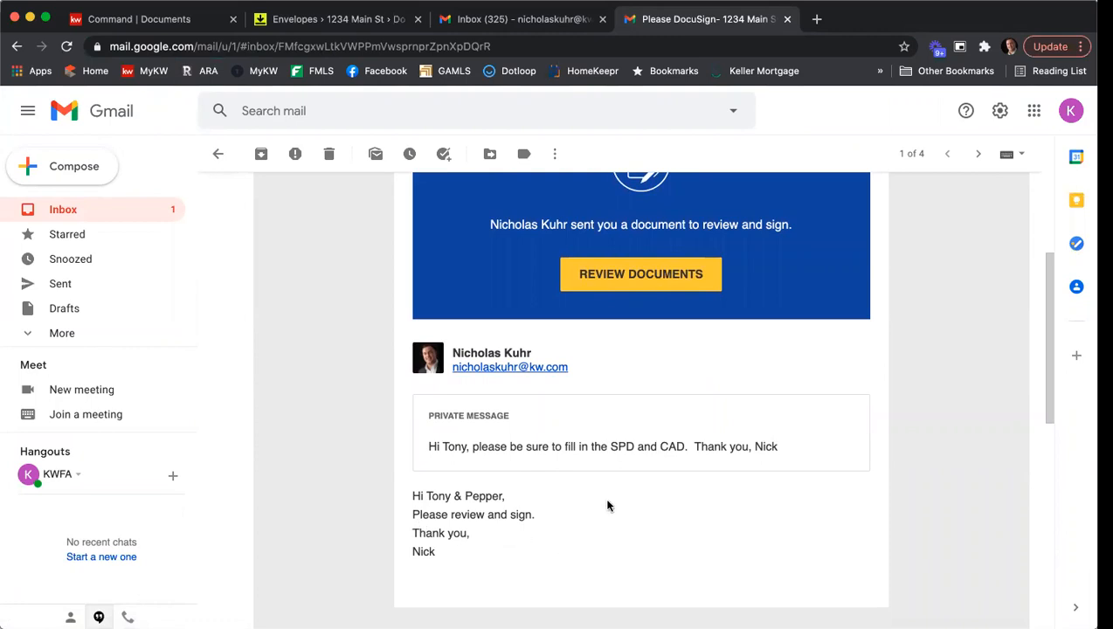
{"action": "left_click", "coordinate": [638, 274]}
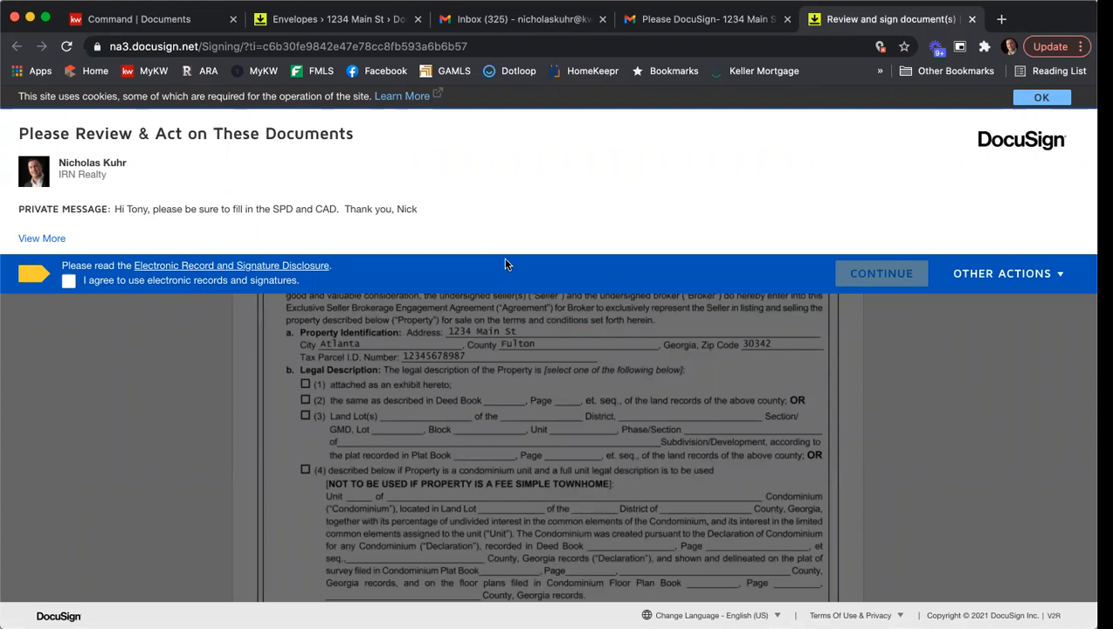
{"action": "left_click", "coordinate": [69, 282]}
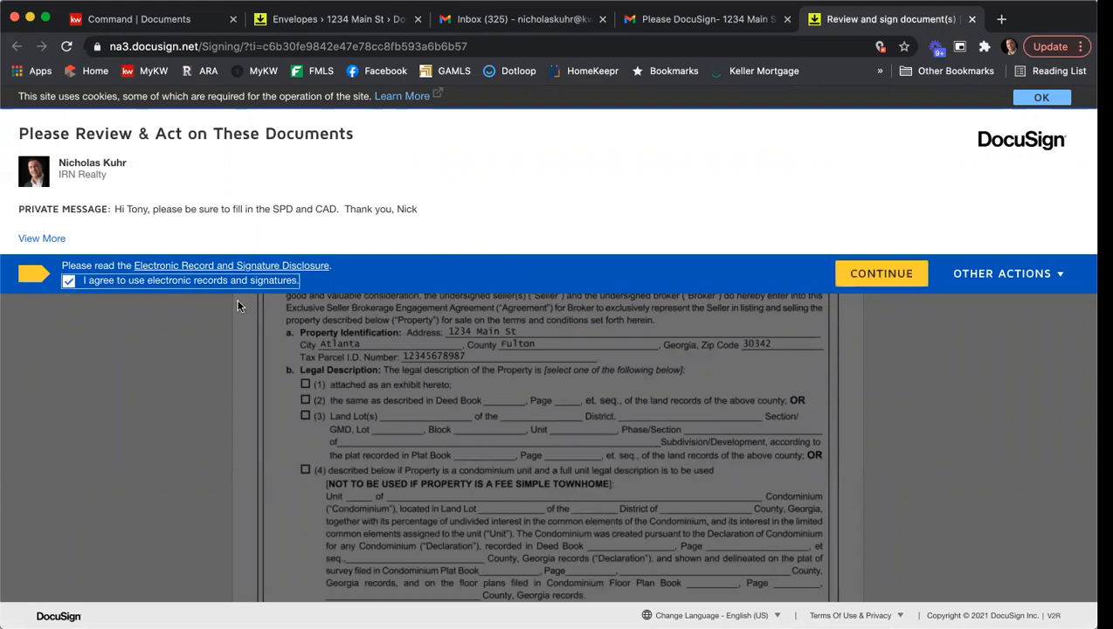
{"action": "left_click", "coordinate": [898, 272]}
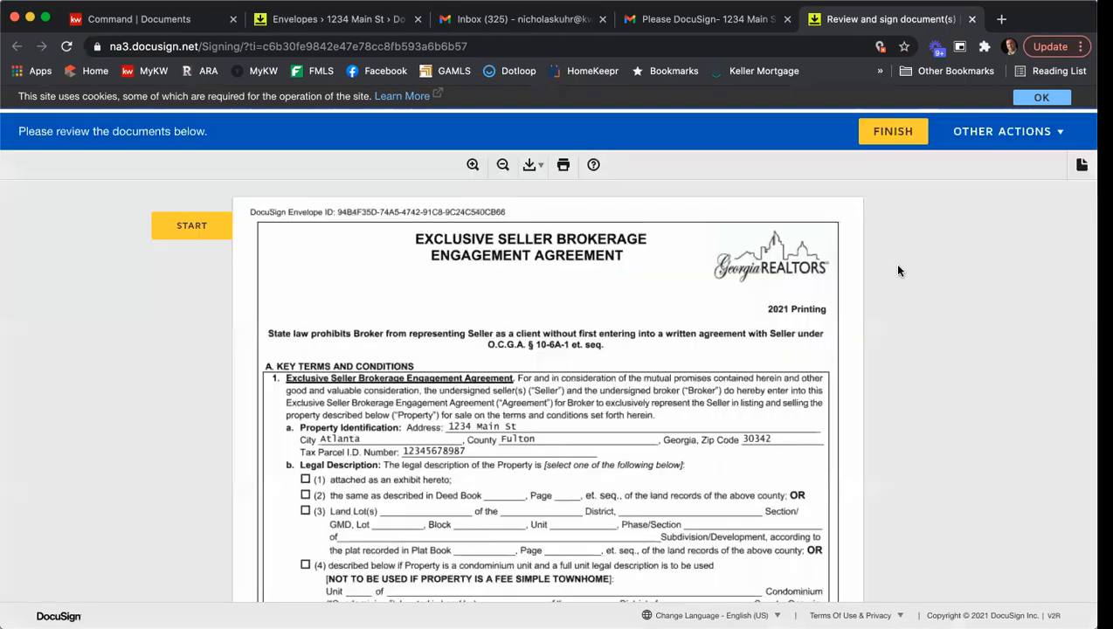
- Start signing and adopt the suggested signature in the first seller's signature field on page 10 of the Exclusive Seller Listing Agreement
{"action": "left_click", "coordinate": [196, 220]}
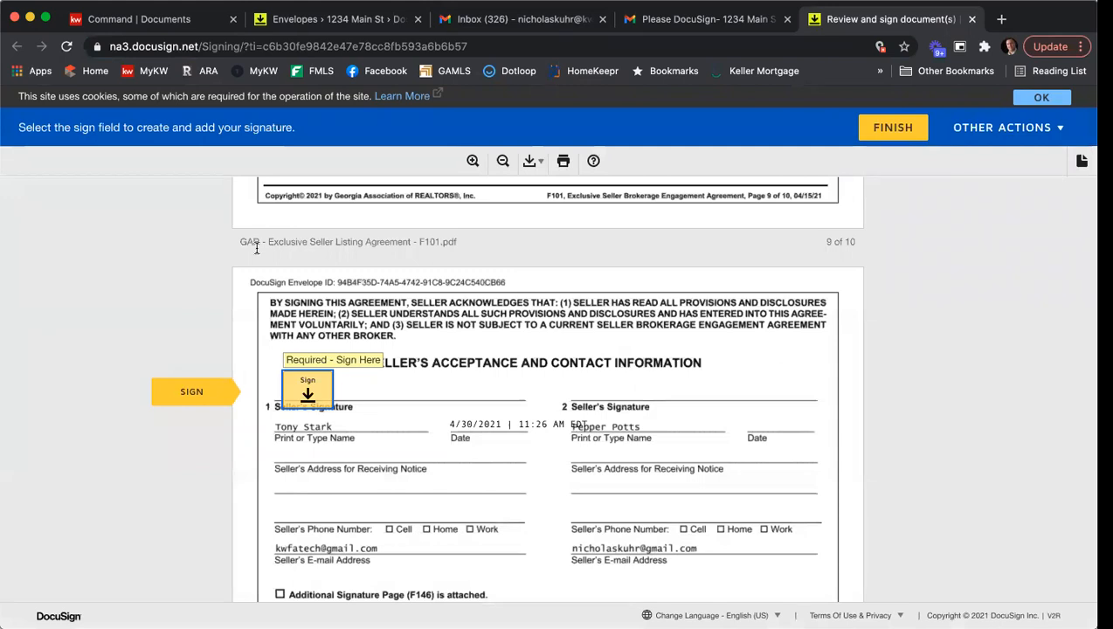
{"action": "left_click", "coordinate": [306, 387]}
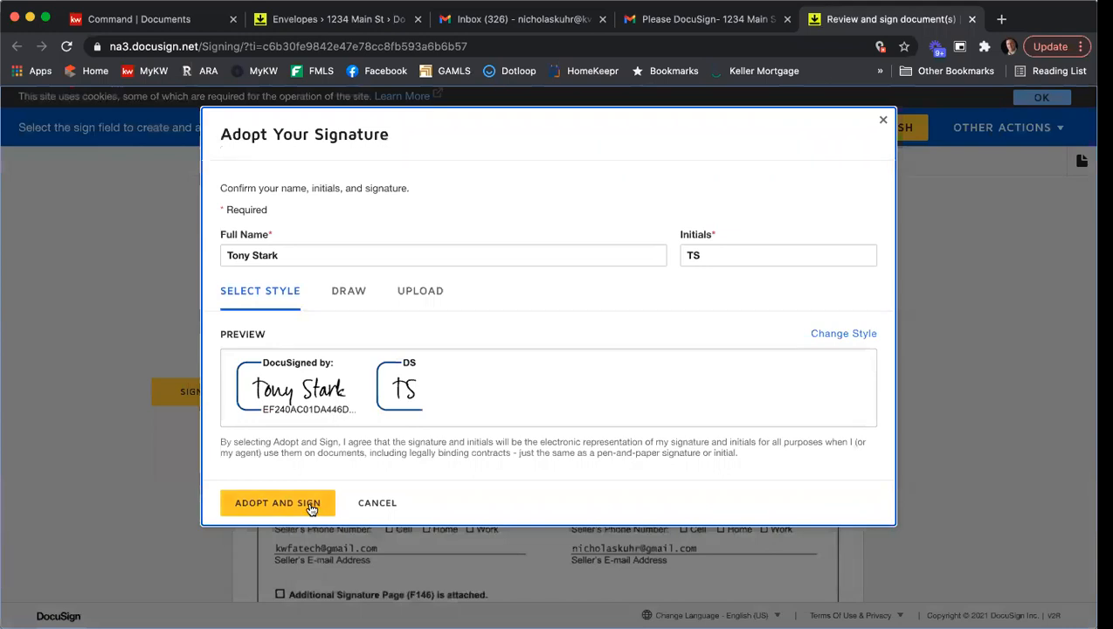
{"action": "left_click", "coordinate": [308, 502]}
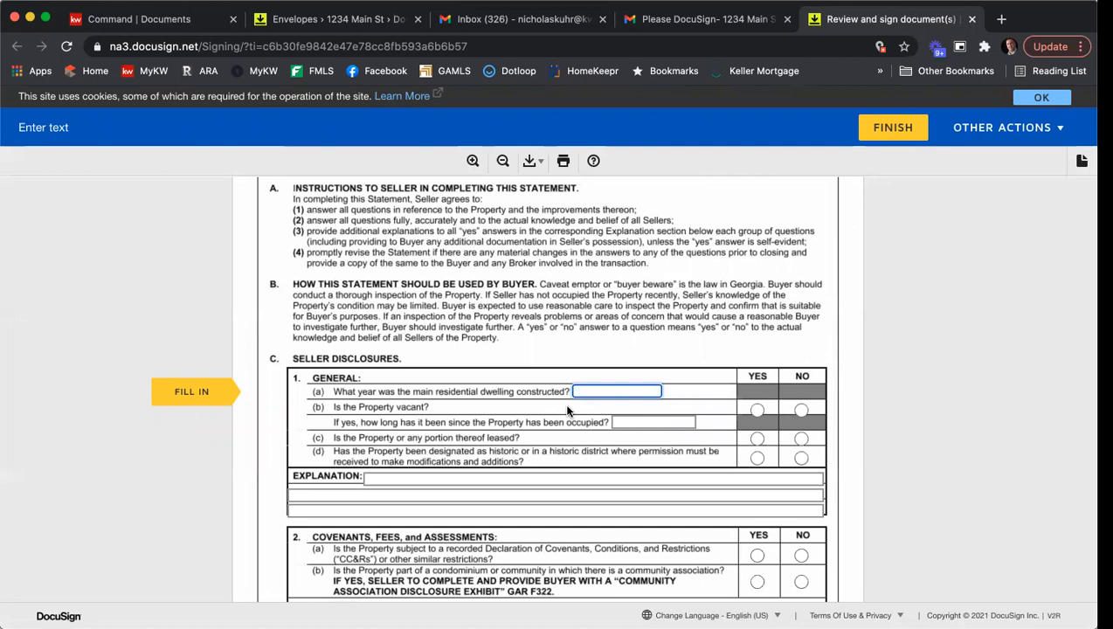
- Complete the General disclosures with construction year 2009, vacant Yes, leased No and historic designation Yes
{"action": "type", "text": "2009"}
{"action": "left_click", "coordinate": [758, 411]}
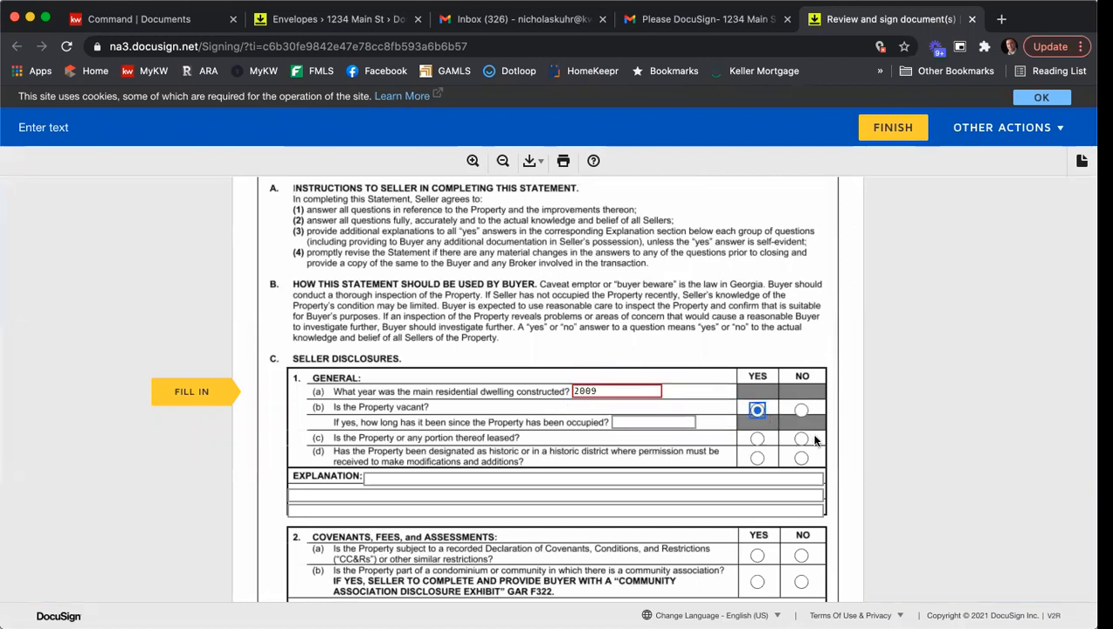
{"action": "left_click", "coordinate": [802, 440]}
{"action": "left_click", "coordinate": [757, 458]}
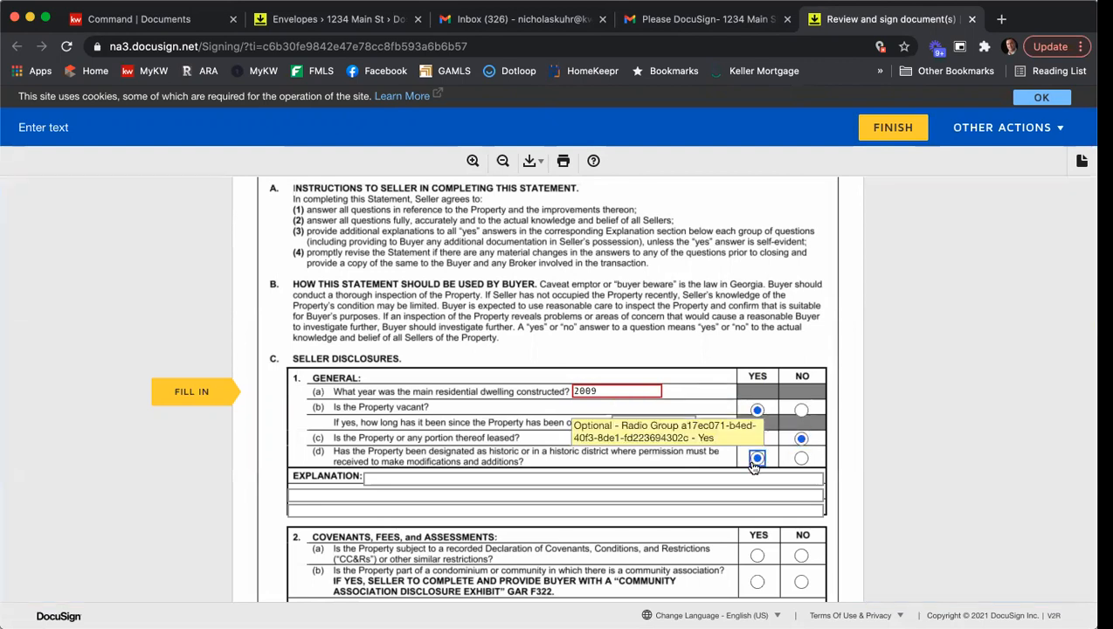
- Answer Yes to both Covenants, Fees, and Assessments questions and No to the Lead-Based Paint question
{"action": "scroll", "coordinate": [754, 469], "scroll_direction": "down", "scroll_amount": 2}
{"action": "left_click", "coordinate": [756, 468]}
{"action": "left_click", "coordinate": [756, 494]}
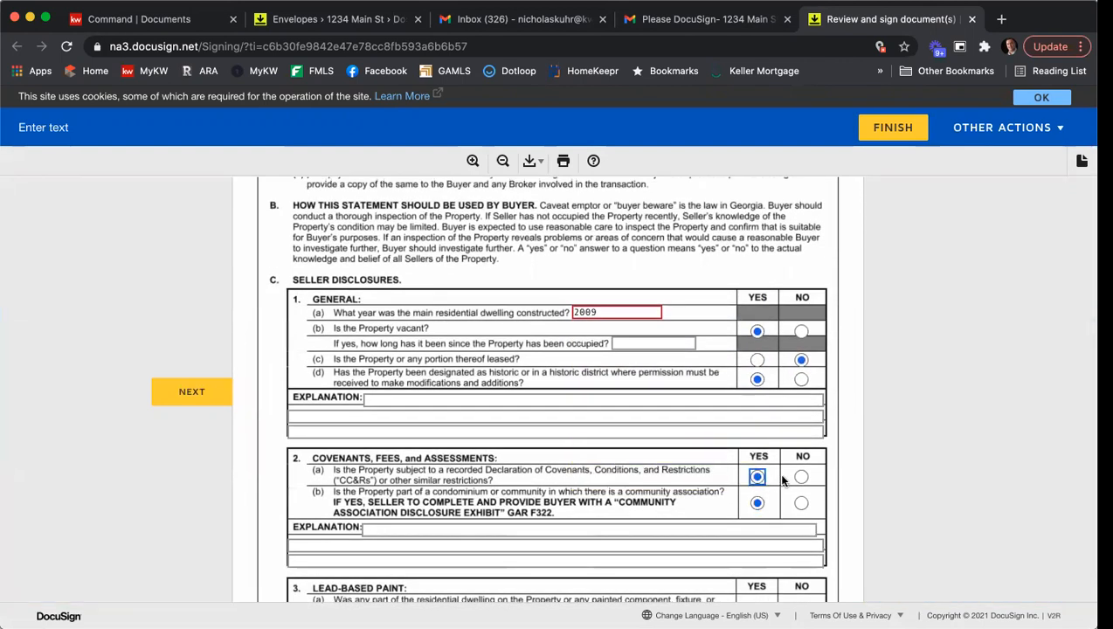
{"action": "scroll", "coordinate": [801, 476], "scroll_direction": "down", "scroll_amount": 3}
{"action": "left_click", "coordinate": [800, 415]}
{"action": "scroll", "coordinate": [799, 415], "scroll_direction": "down", "scroll_amount": 3}
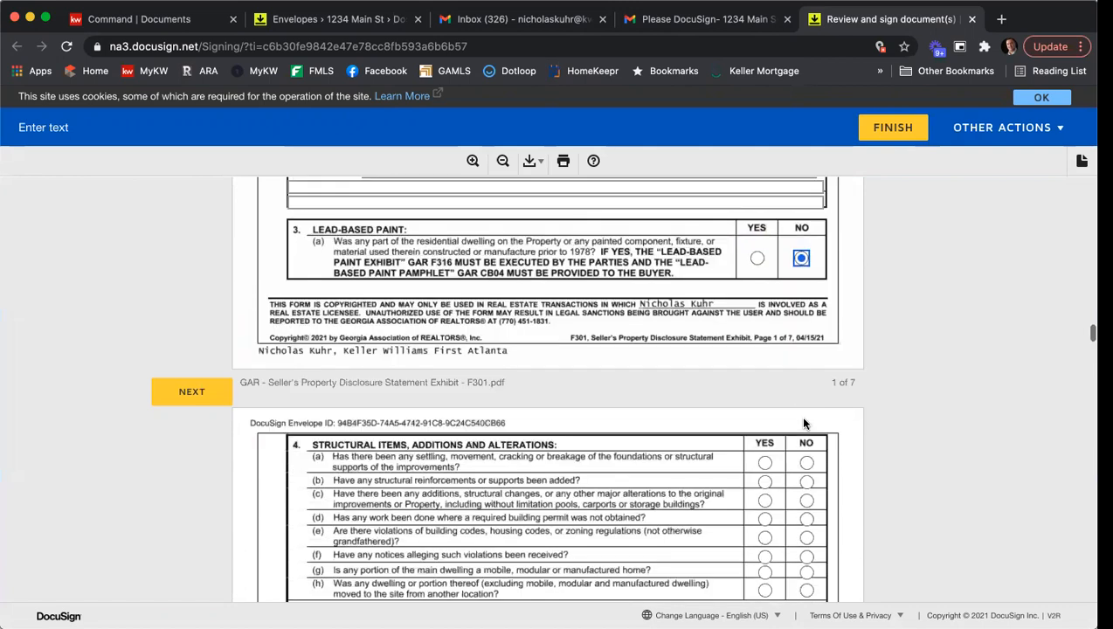
- Answer the Structural Items, Additions and Alterations questions with No for (b) and (d) and Yes for all the others
{"action": "left_click", "coordinate": [766, 436]}
{"action": "left_click", "coordinate": [806, 454]}
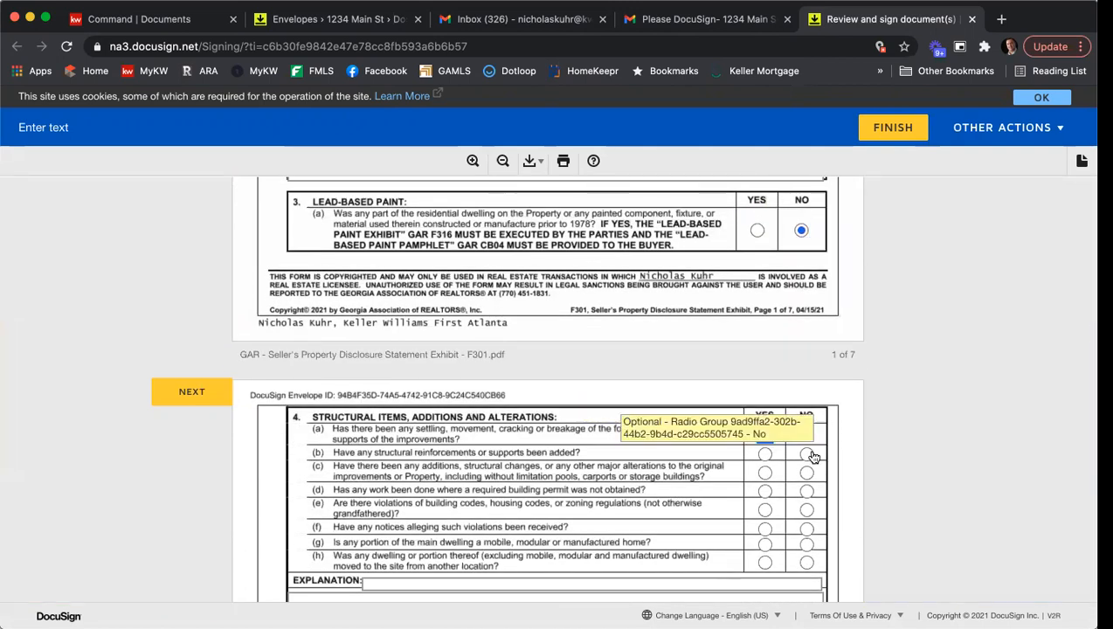
{"action": "left_click", "coordinate": [764, 472]}
{"action": "left_click", "coordinate": [806, 491]}
{"action": "left_click", "coordinate": [764, 509]}
{"action": "left_click", "coordinate": [764, 528]}
{"action": "left_click", "coordinate": [764, 544]}
{"action": "left_click", "coordinate": [765, 563]}
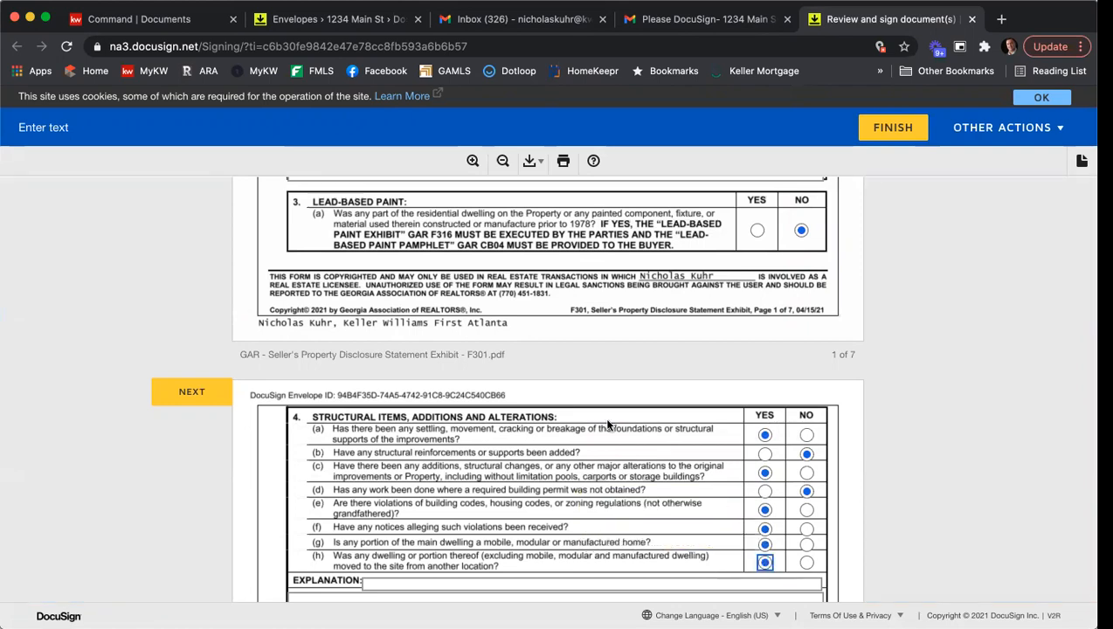
- Fill the first three explanation lines under Structural Items with "Fill in info", "info" and "info"
{"action": "scroll", "coordinate": [433, 451], "scroll_direction": "down", "scroll_amount": 3}
{"action": "scroll", "coordinate": [434, 450], "scroll_direction": "up", "scroll_amount": 1}
{"action": "left_click", "coordinate": [426, 506]}
{"action": "type", "text": "Fill in info"}
{"action": "key", "text": "Tab"}
{"action": "type", "text": "inf"}
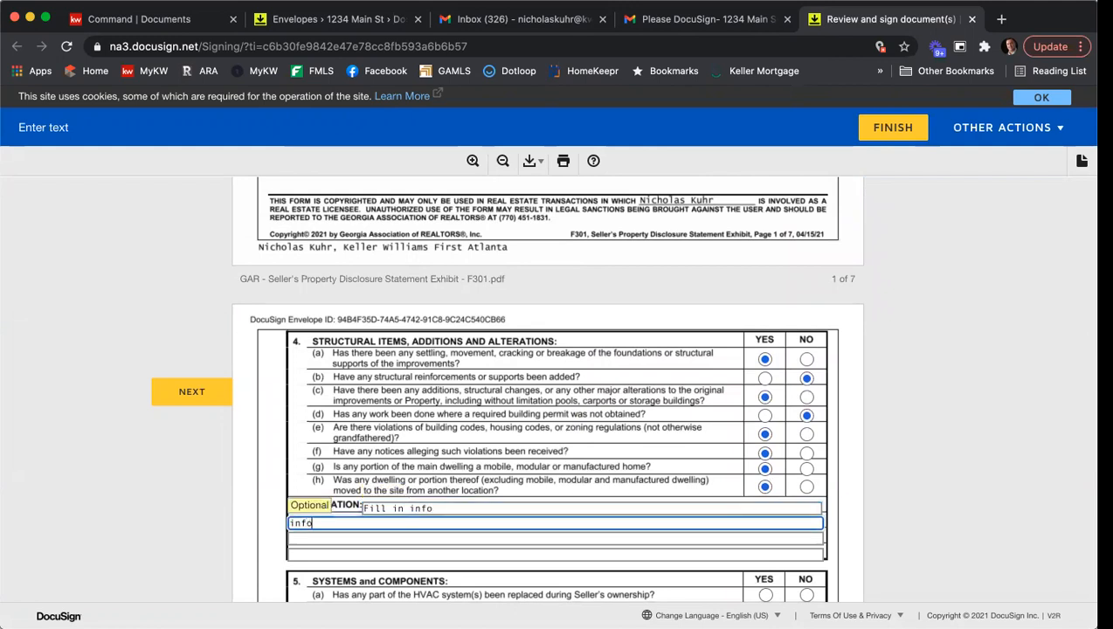
{"action": "key", "text": "Tab"}
{"action": "type", "text": "info"}
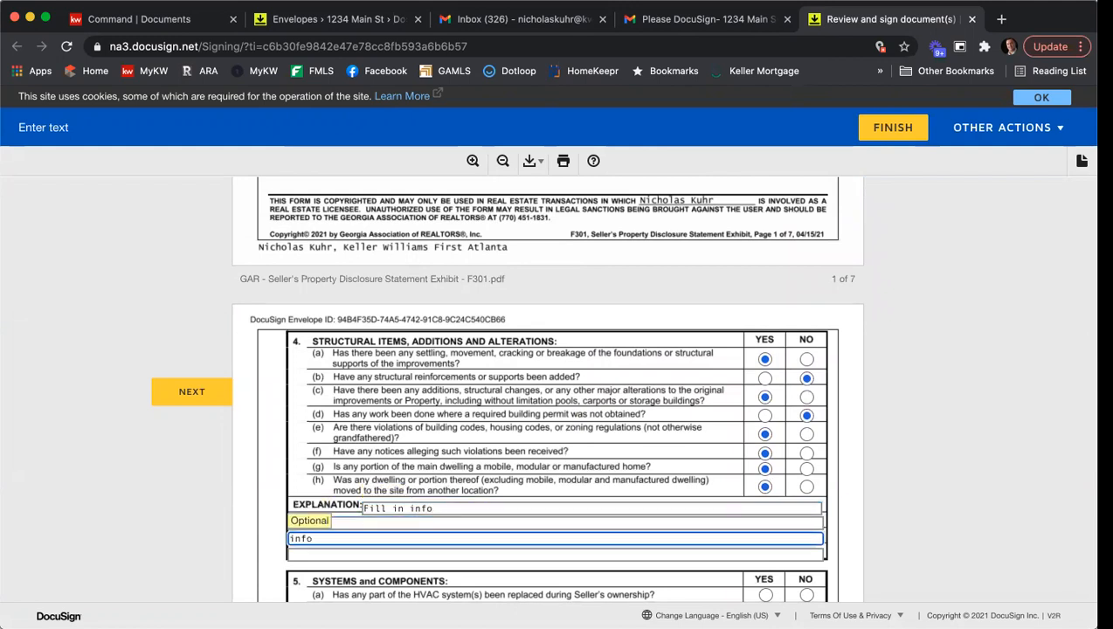
- Complete Systems and Components with Yes for (a), (c), (e) and (i), No for (f), (g) and (h), and 4 as last HVAC service date
{"action": "scroll", "coordinate": [891, 386], "scroll_direction": "down", "scroll_amount": 4}
{"action": "left_click", "coordinate": [766, 422]}
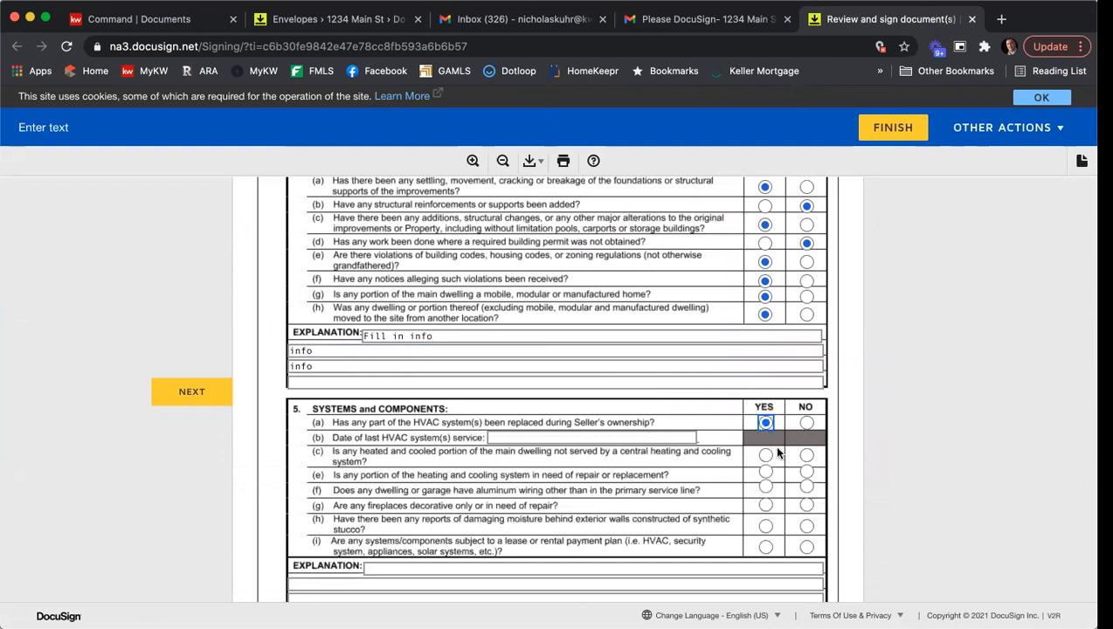
{"action": "left_click", "coordinate": [573, 438]}
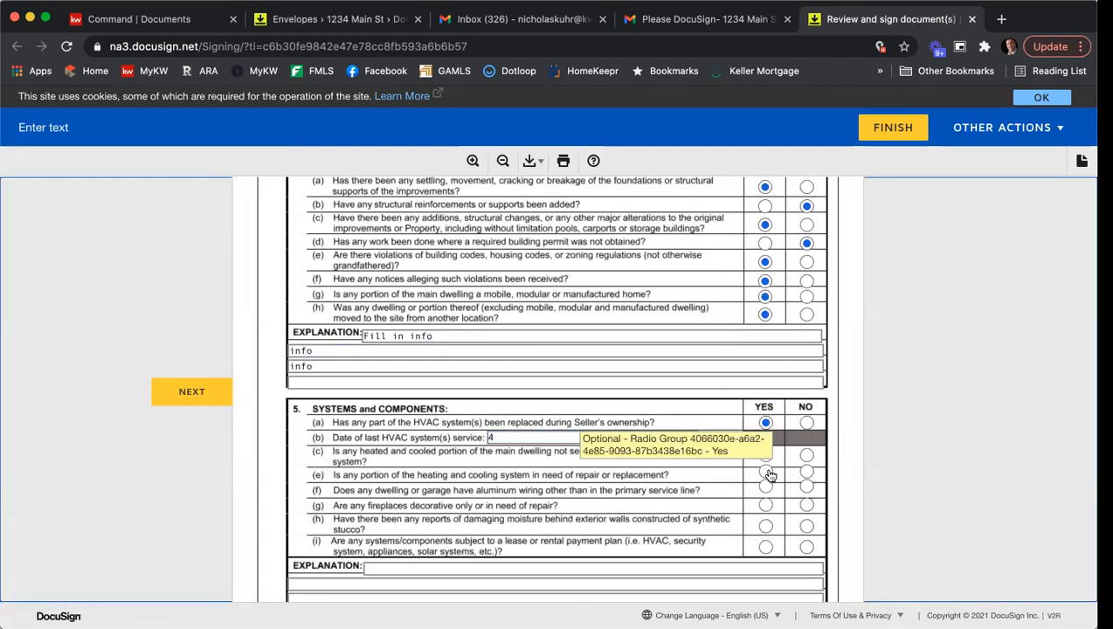
{"action": "left_click", "coordinate": [805, 488]}
{"action": "left_click", "coordinate": [806, 505]}
{"action": "left_click", "coordinate": [806, 526]}
{"action": "left_click", "coordinate": [766, 546]}
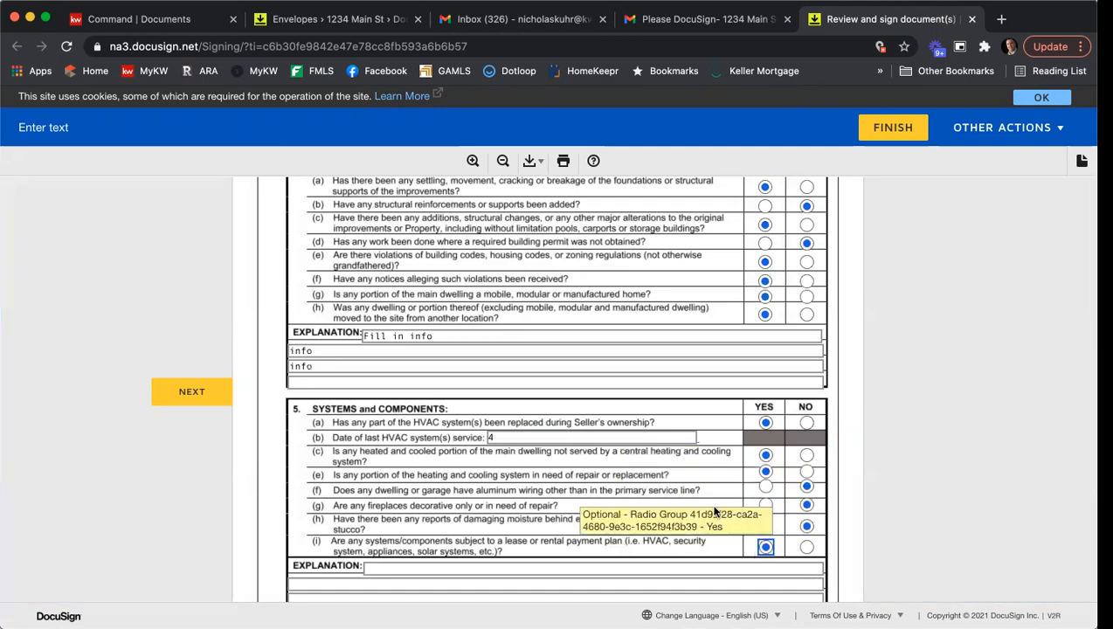
- Sign page 7 of the Seller's Property Disclosure Statement and enter "Name of HOA here" as the association name in the Community Association form
{"action": "left_click", "coordinate": [193, 391]}
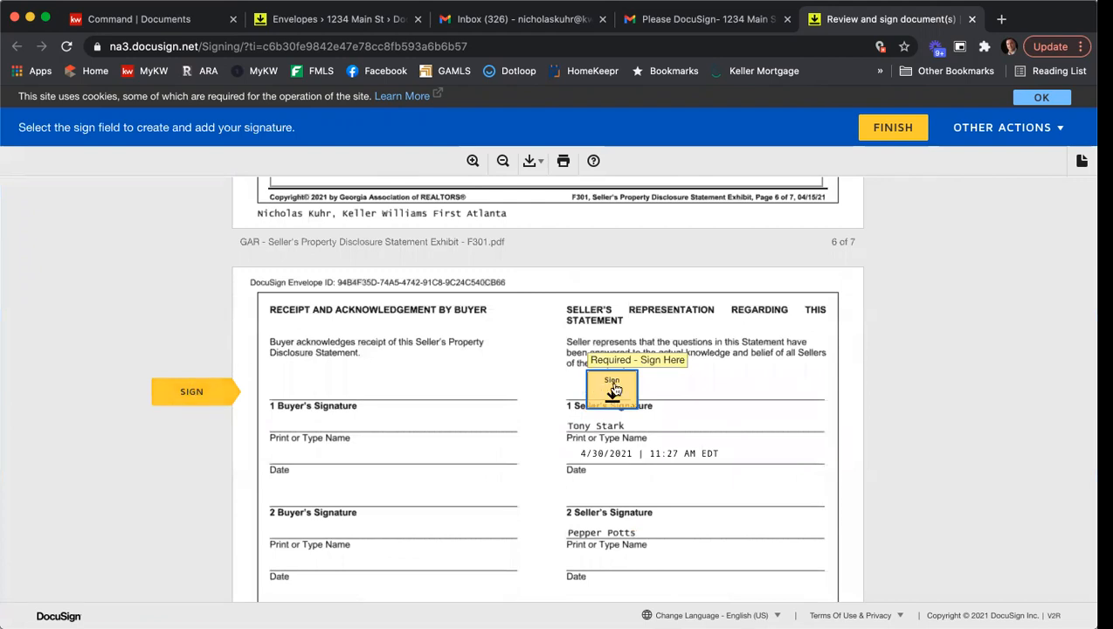
{"action": "left_click", "coordinate": [613, 389]}
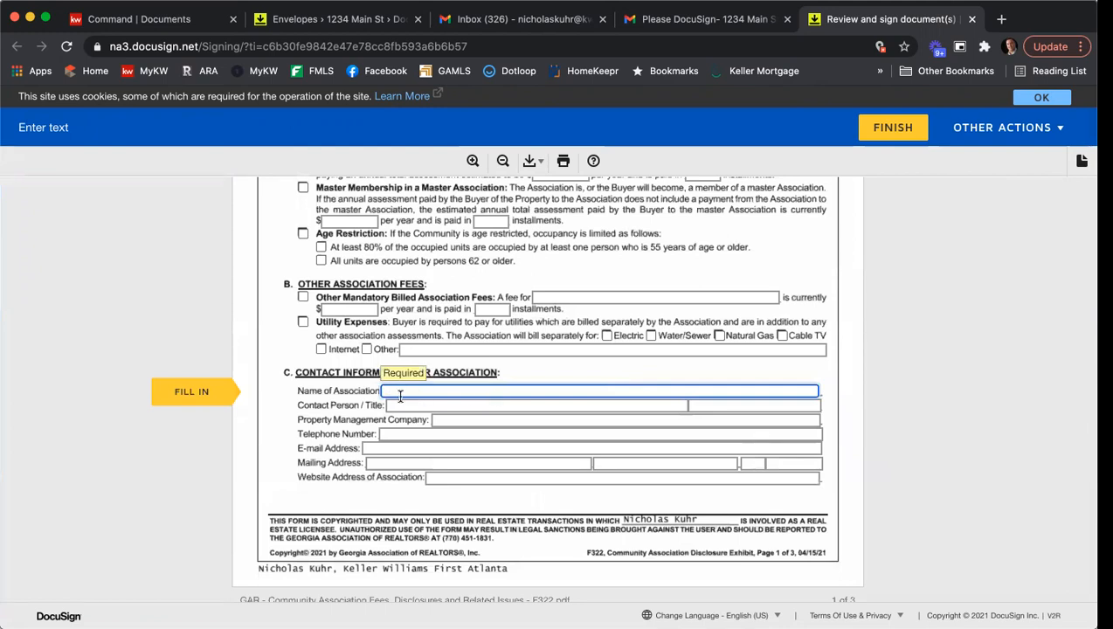
{"action": "type", "text": "Name of HOA here"}
- Select Mandatory Membership Homeowners Association with an assessment of $1000 per year paid in 4 installments
{"action": "scroll", "coordinate": [586, 327], "scroll_direction": "up", "scroll_amount": 2}
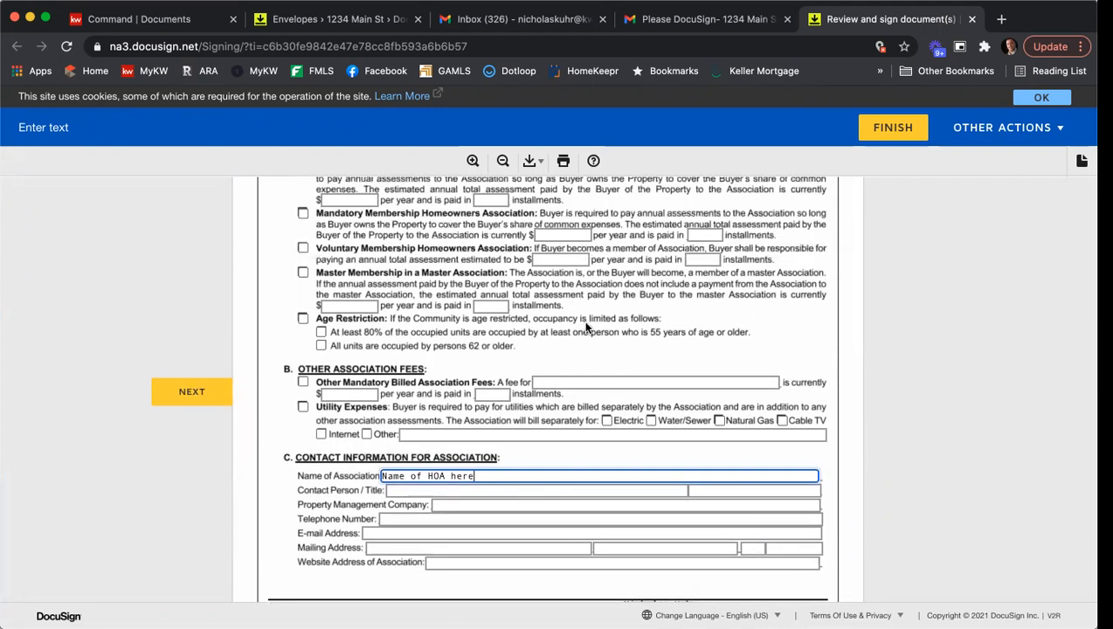
{"action": "scroll", "coordinate": [583, 320], "scroll_direction": "up", "scroll_amount": 1}
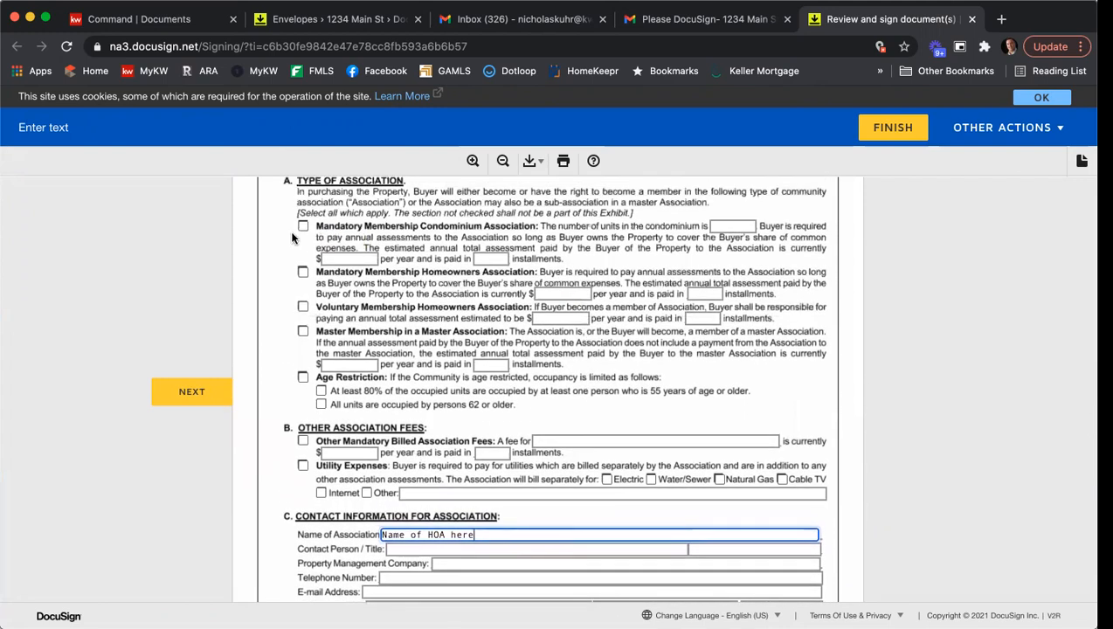
{"action": "left_click", "coordinate": [295, 271]}
{"action": "left_click", "coordinate": [303, 272]}
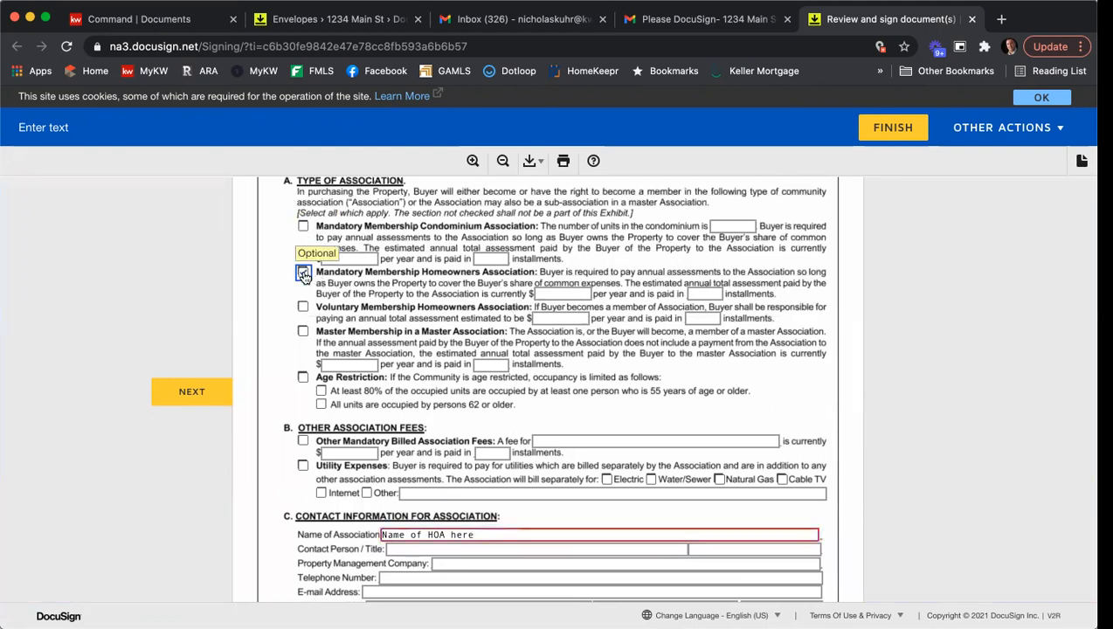
{"action": "left_click", "coordinate": [581, 295]}
{"action": "type", "text": "1000"}
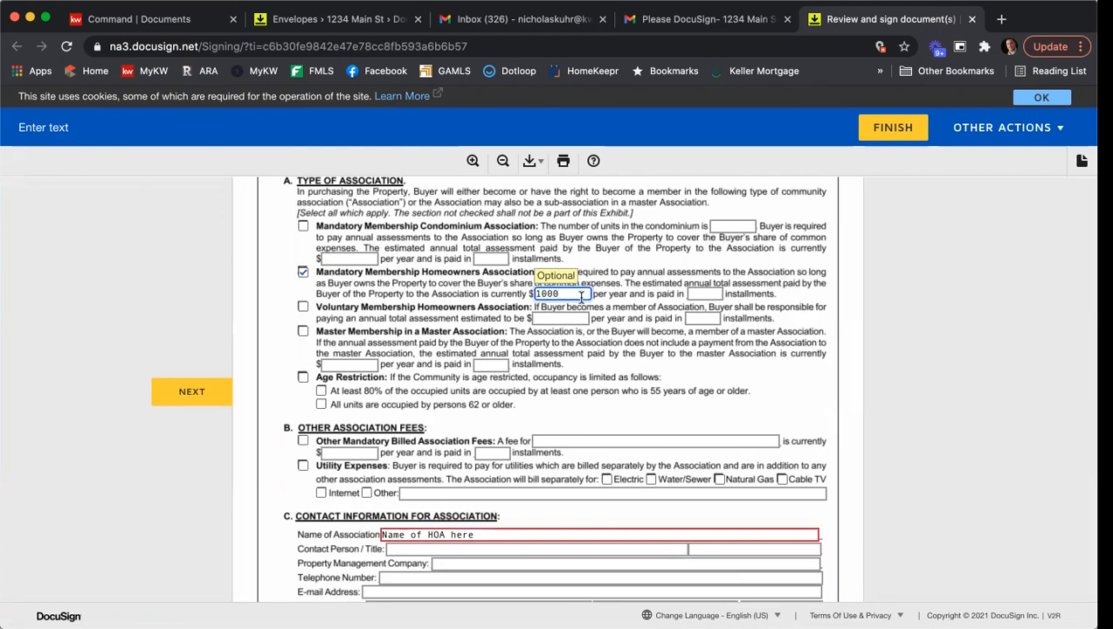
{"action": "left_click", "coordinate": [715, 293]}
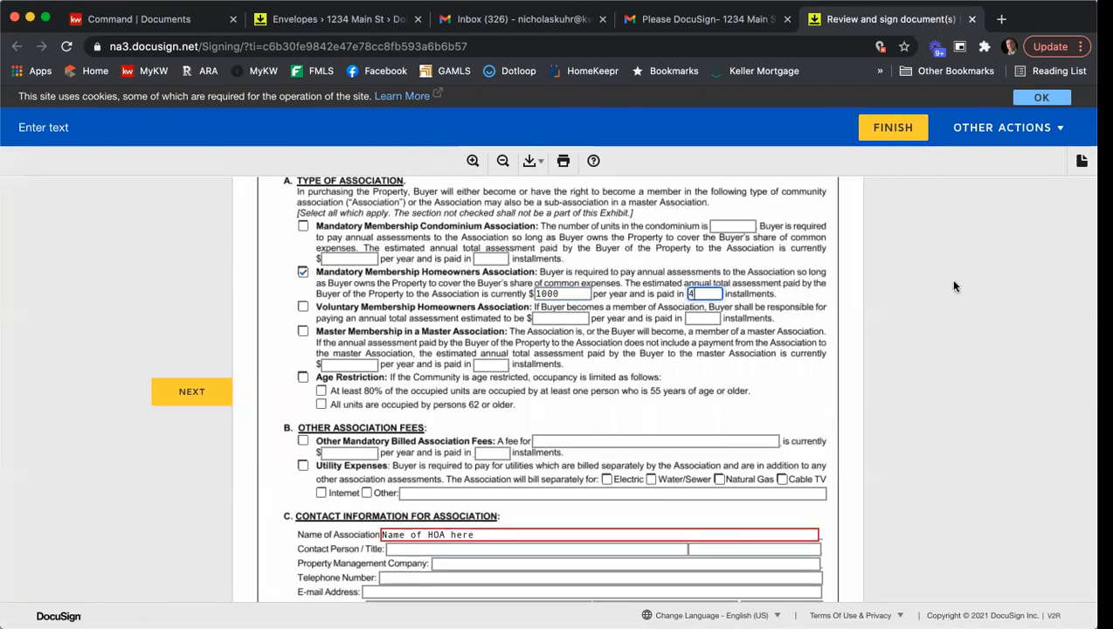
- Fill in placeholder text for the association's contact person and "weoiuwoif" as its property management company
{"action": "scroll", "coordinate": [949, 279], "scroll_direction": "down", "scroll_amount": 5}
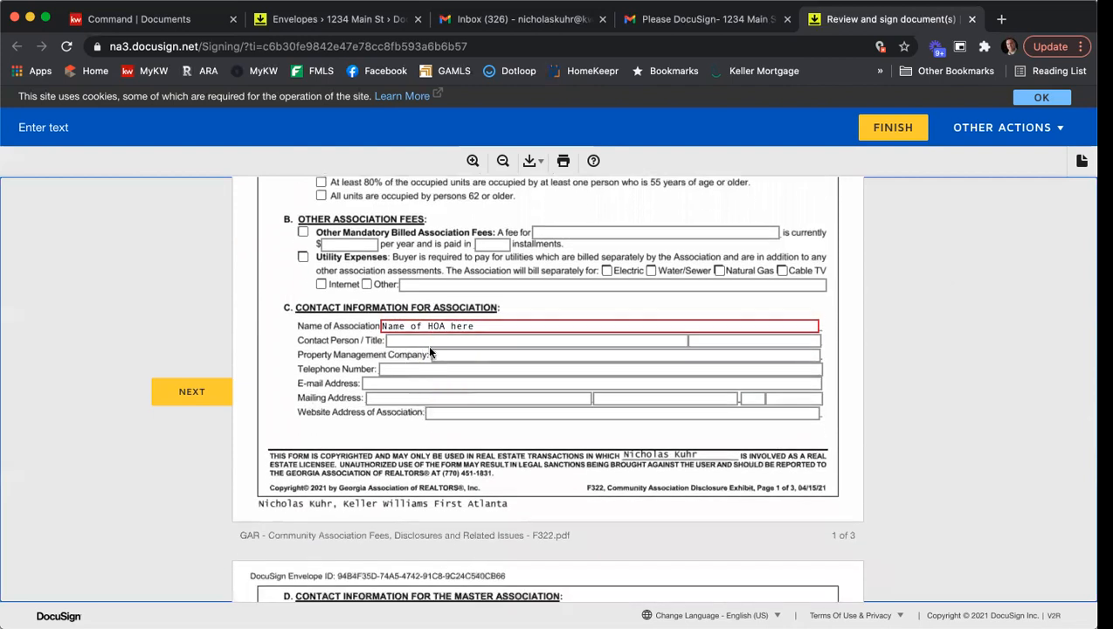
{"action": "left_click", "coordinate": [427, 342]}
{"action": "type", "text": "weoiywopriu`we"}
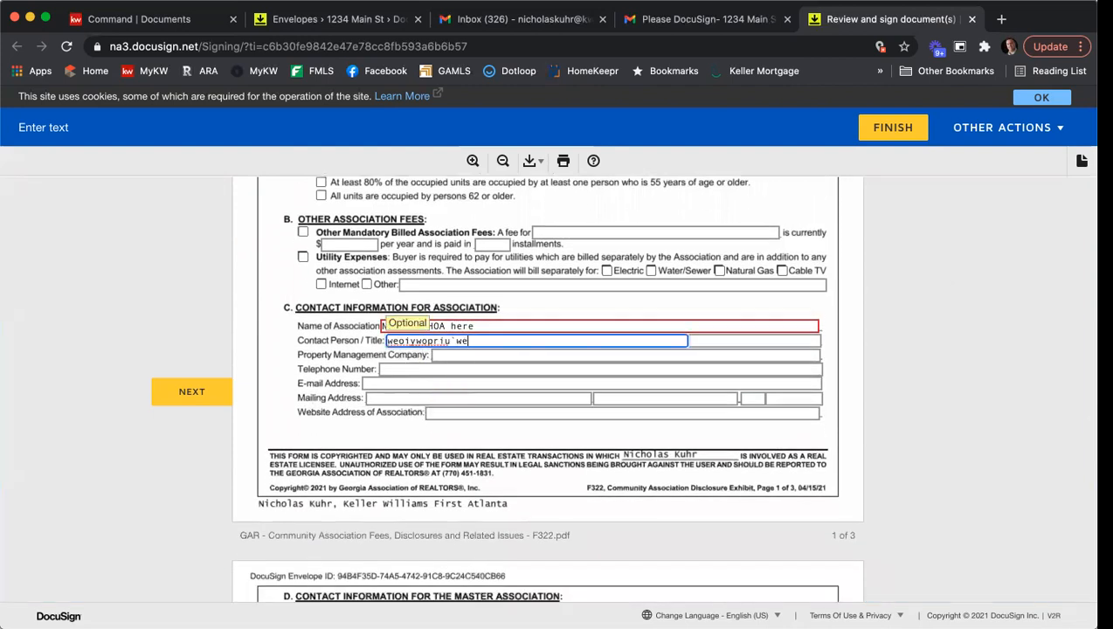
{"action": "key", "text": "Tab"}
- Fill in placeholder values for the association's telephone number, e-mail address and the first two parts of its mailing address
{"action": "key", "text": "Tab"}
{"action": "type", "text": "weoiuwoif"}
{"action": "key", "text": "Tab"}
{"action": "type", "text": "4545461"}
{"action": "key", "text": "Tab"}
{"action": "type", "text": "546465"}
{"action": "key", "text": "Tab"}
{"action": "type", "text": "1"}
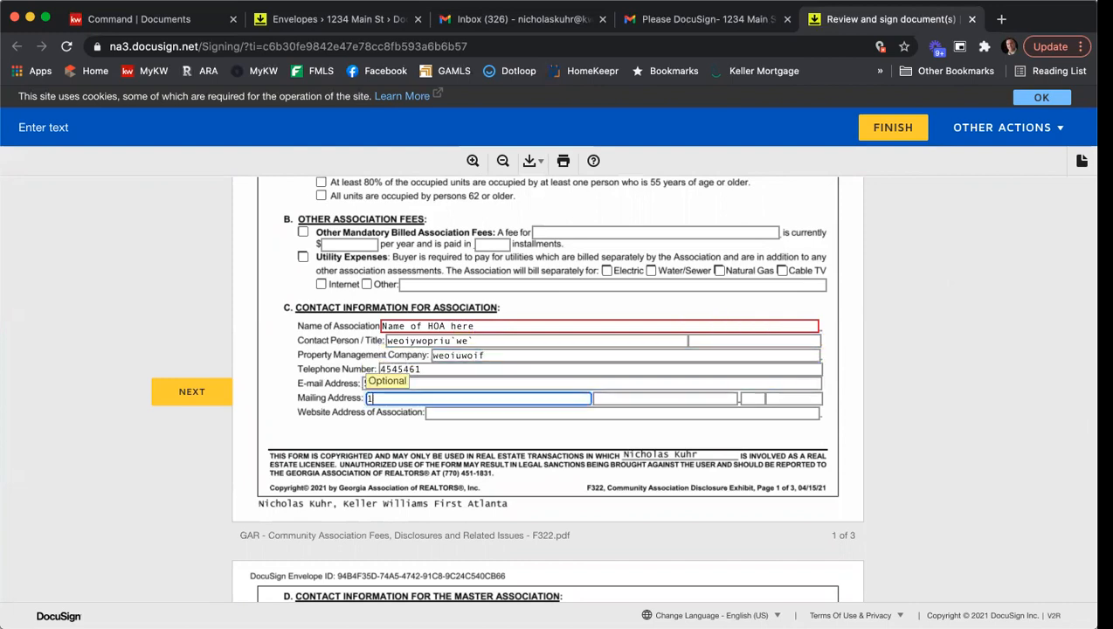
{"action": "type", "text": "32"}
{"action": "key", "text": "Tab"}
{"action": "type", "text": "1654"}
{"action": "scroll", "coordinate": [862, 327], "scroll_direction": "down", "scroll_amount": 1}
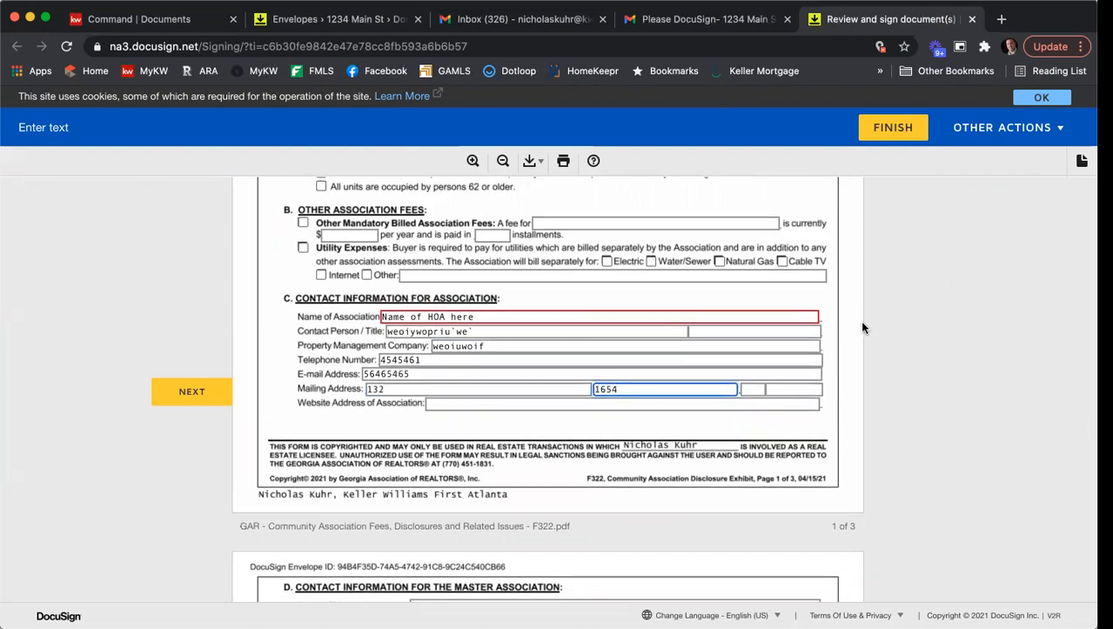
- Mark Cable TV, Electricity, Water and Hazard Insurance as services for the property, and Tennis Court and Equestrian Facility for the common elements
{"action": "left_click", "coordinate": [194, 392]}
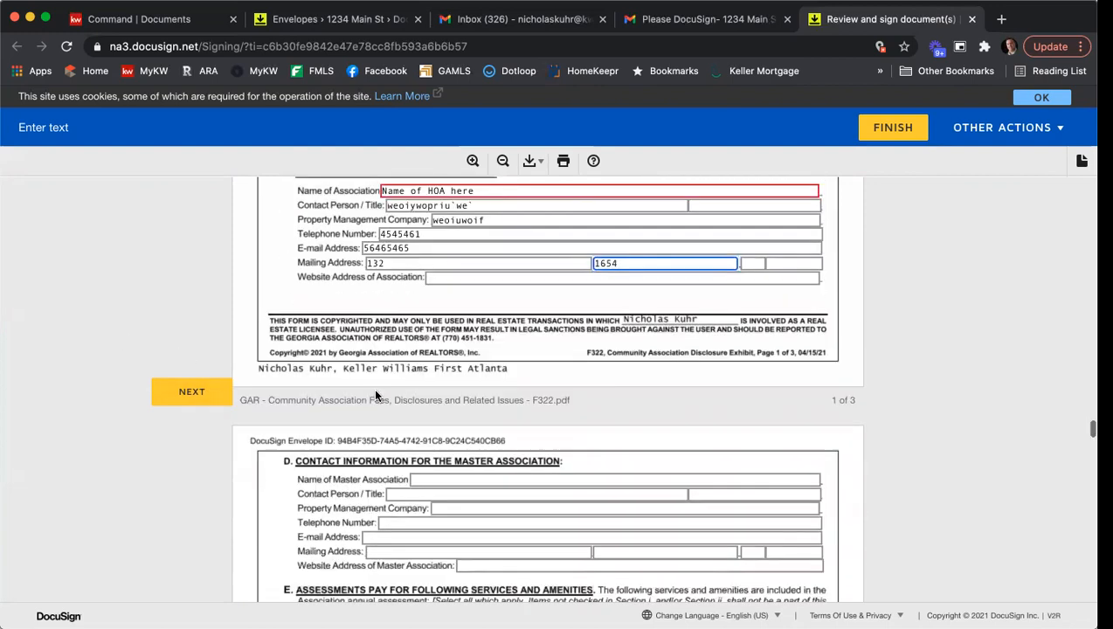
{"action": "scroll", "coordinate": [367, 376], "scroll_direction": "down", "scroll_amount": 3}
{"action": "left_click", "coordinate": [320, 399]}
{"action": "left_click", "coordinate": [321, 412]}
{"action": "left_click", "coordinate": [423, 413]}
{"action": "left_click", "coordinate": [422, 426]}
{"action": "scroll", "coordinate": [384, 420], "scroll_direction": "down", "scroll_amount": 2}
{"action": "left_click", "coordinate": [425, 412]}
{"action": "left_click", "coordinate": [424, 466]}
- State in the Special Assessments section that there is not a special assessment owing, approved or under consideration
{"action": "scroll", "coordinate": [535, 424], "scroll_direction": "down", "scroll_amount": 3}
{"action": "left_click", "coordinate": [615, 389]}
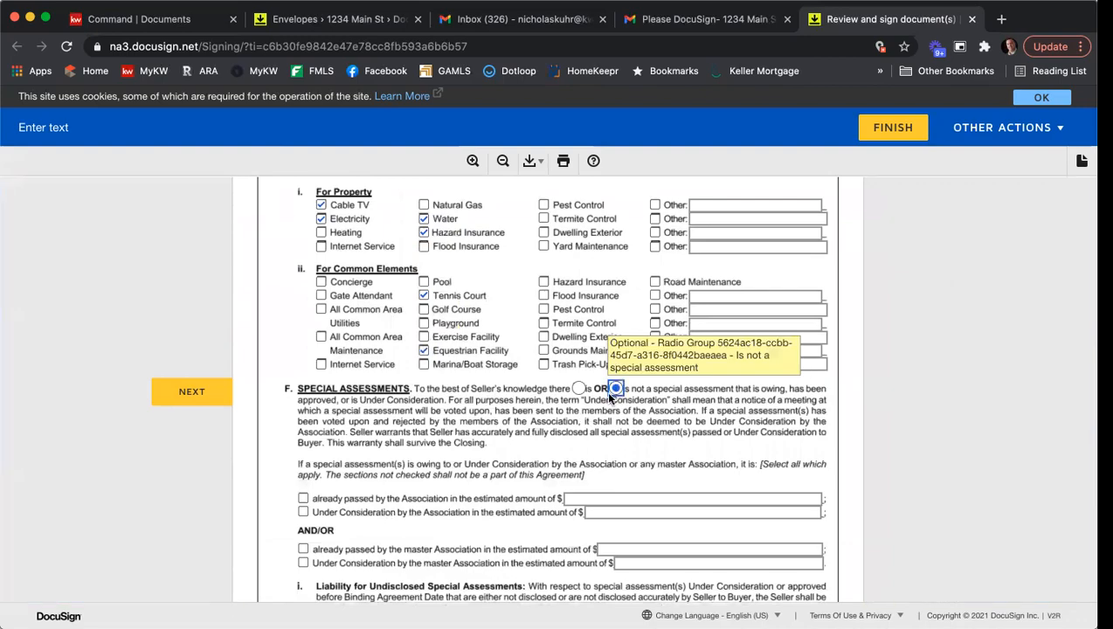
{"action": "scroll", "coordinate": [603, 393], "scroll_direction": "down", "scroll_amount": 10}
- Initial the Community Association disclosure, and sign the Affiliated Marketing Disclosure and the Identity Theft and Wire Fraud notice
{"action": "left_click", "coordinate": [197, 402]}
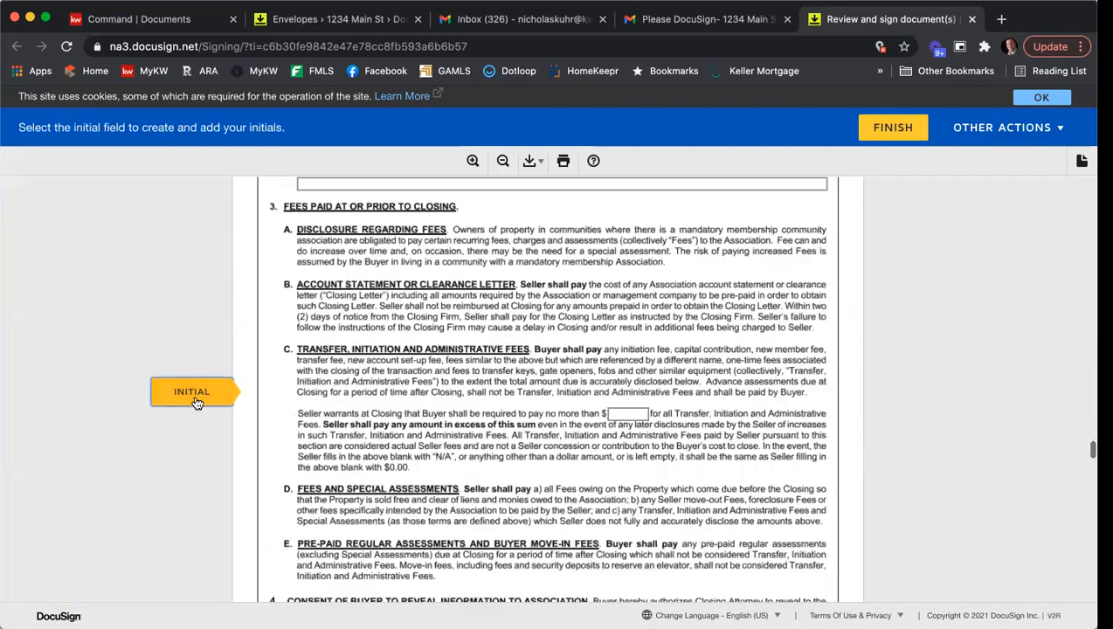
{"action": "left_click", "coordinate": [693, 385]}
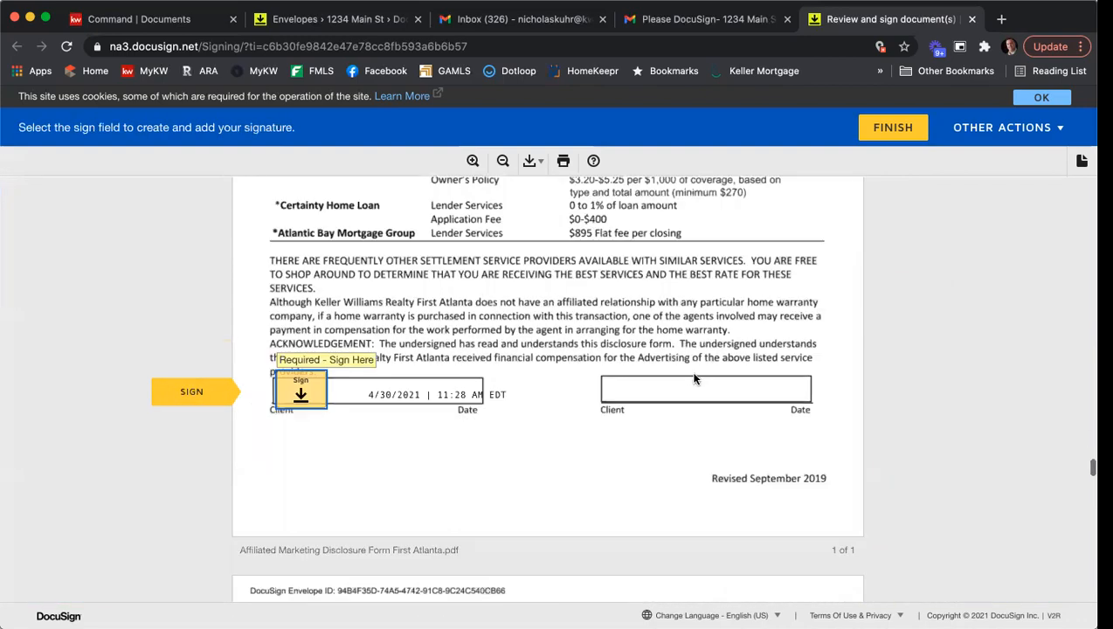
{"action": "left_click", "coordinate": [311, 390]}
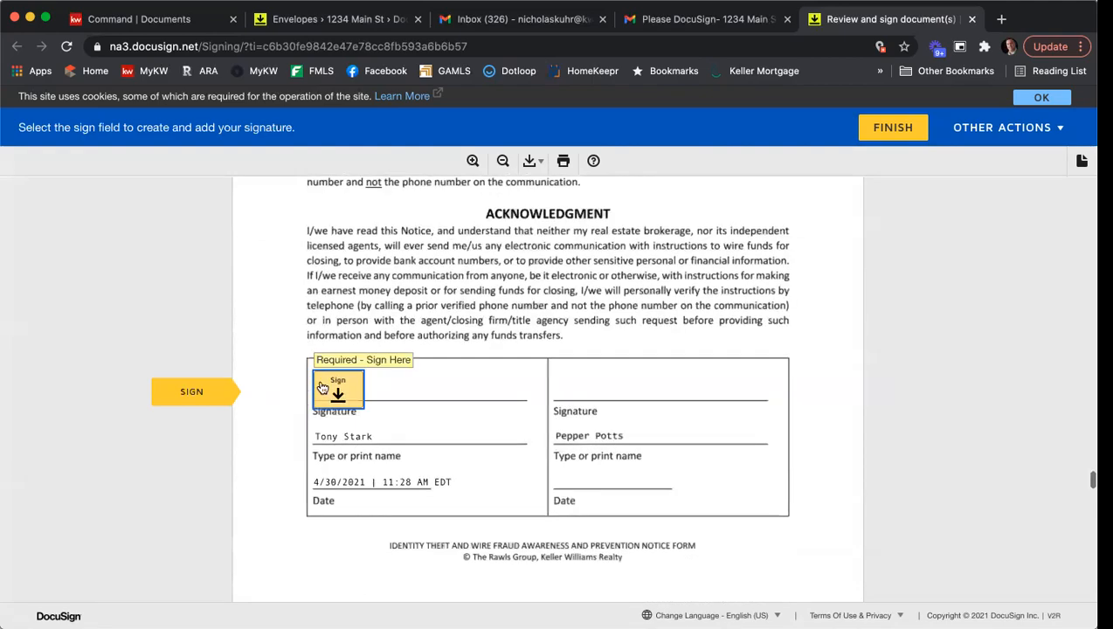
{"action": "left_click", "coordinate": [332, 386]}
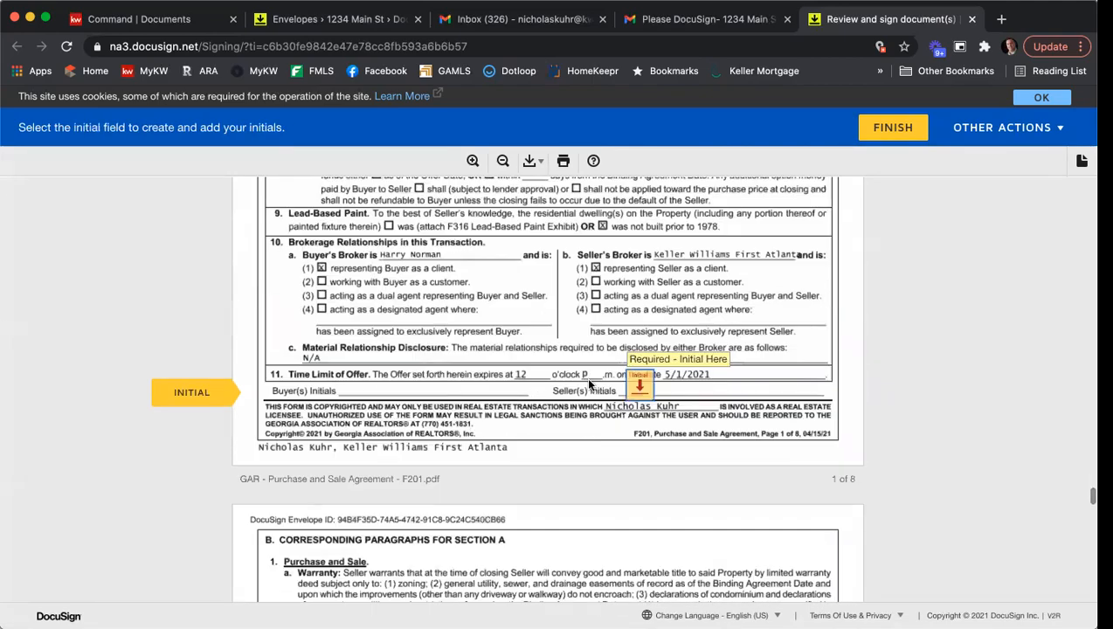
- Initial page 1 of the Purchase and Sale Agreement and sign as first seller on page 8, reviewing the special stipulations on page 7
{"action": "left_click", "coordinate": [640, 387]}
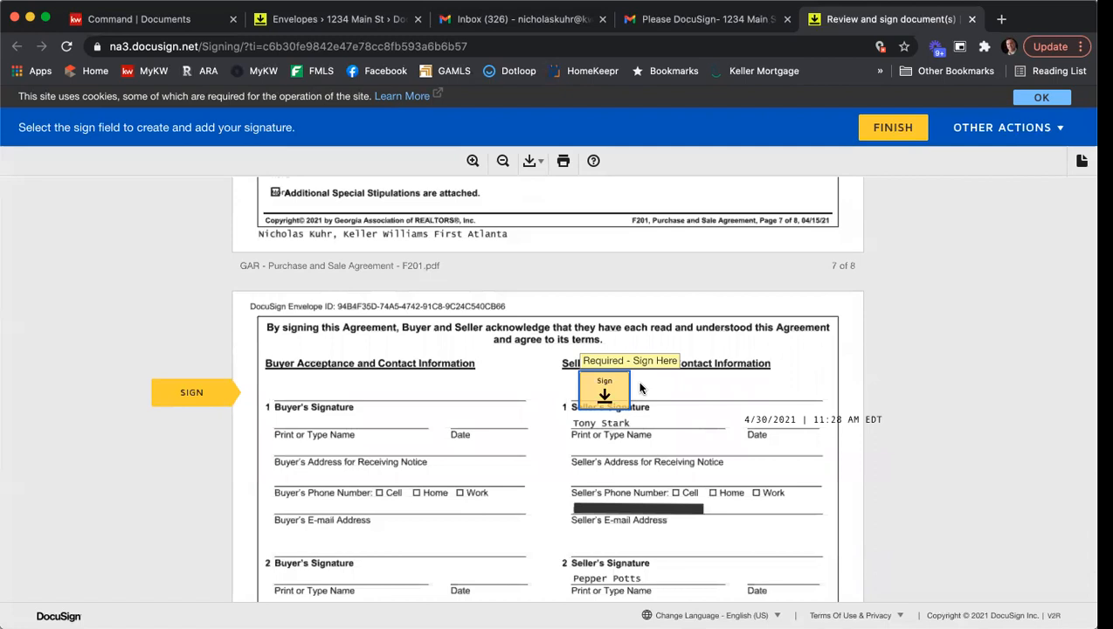
{"action": "scroll", "coordinate": [642, 386], "scroll_direction": "up", "scroll_amount": 3}
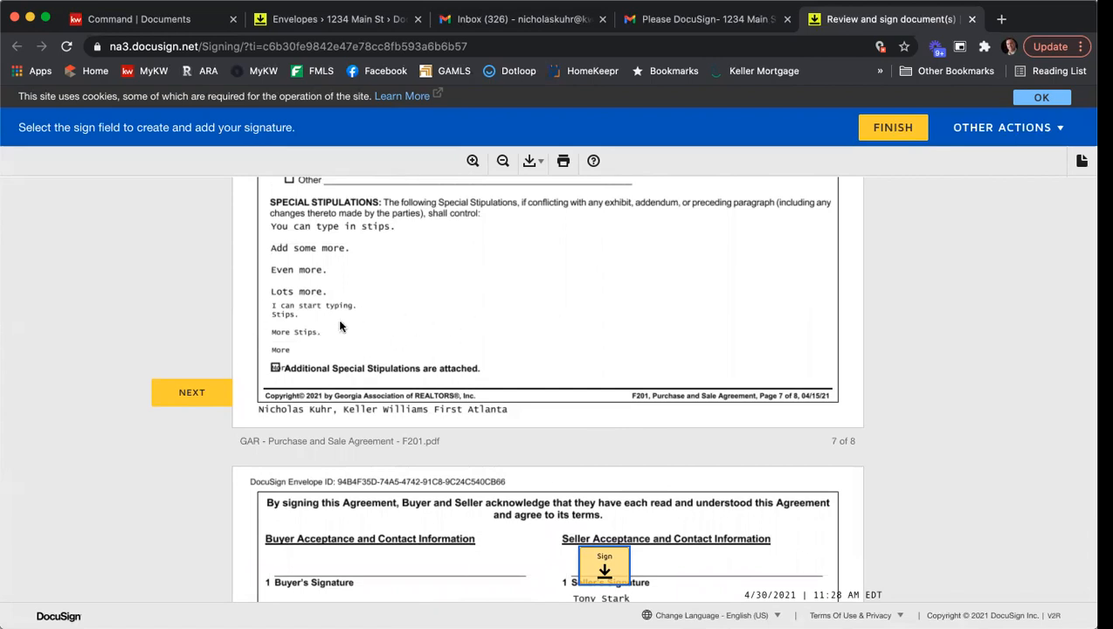
{"action": "scroll", "coordinate": [760, 276], "scroll_direction": "down", "scroll_amount": 4}
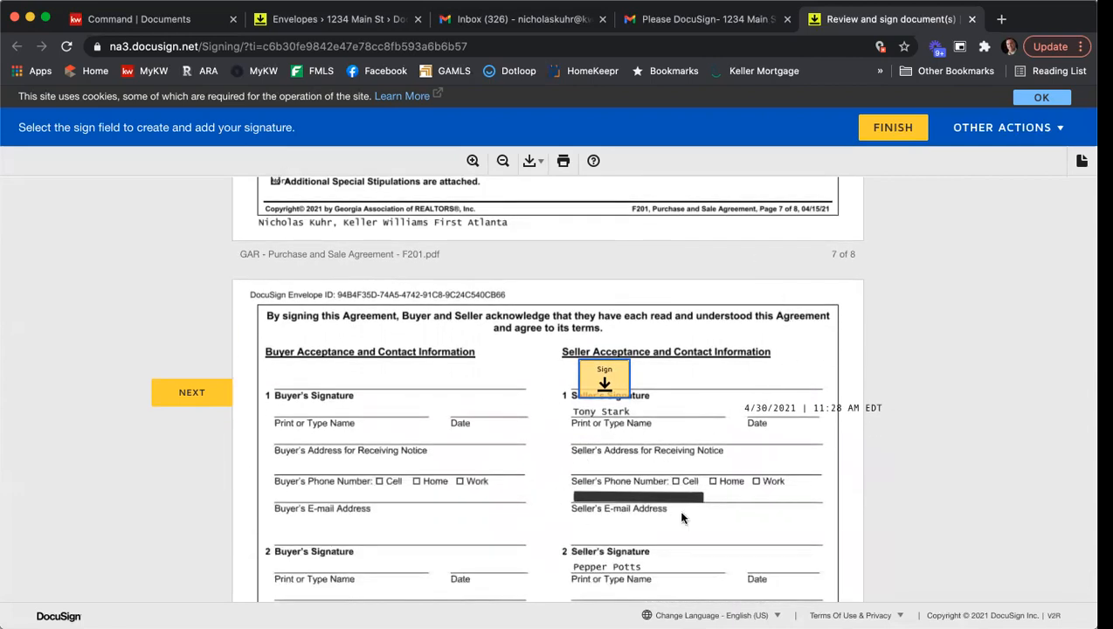
{"action": "left_click", "coordinate": [606, 378]}
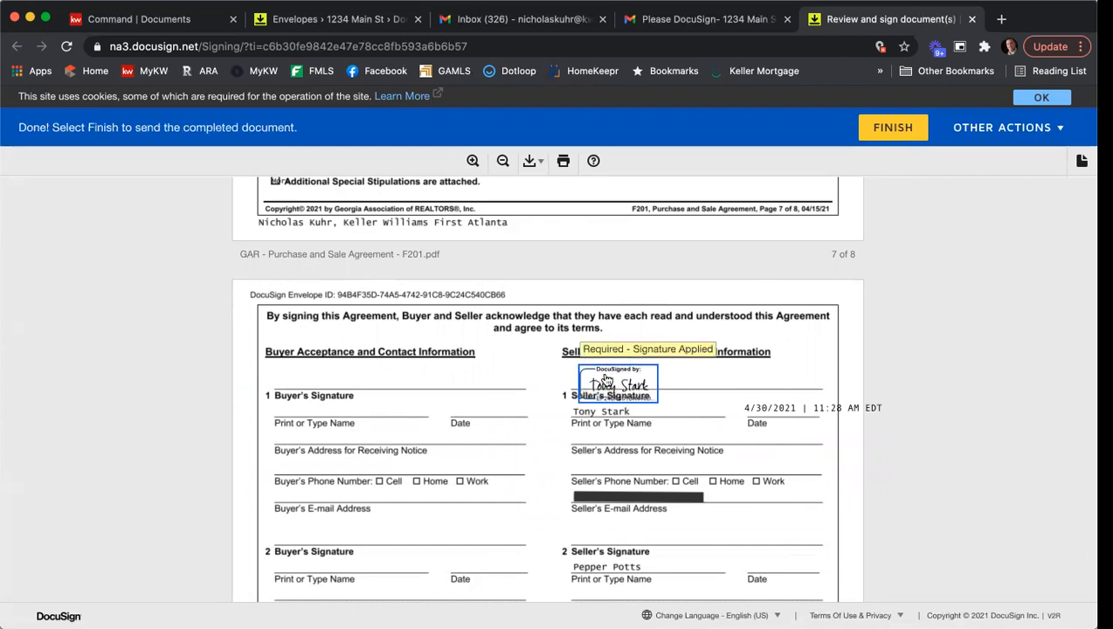
- Finish the first seller's signing, decline the free account offer and close the completion page
{"action": "left_click", "coordinate": [898, 135]}
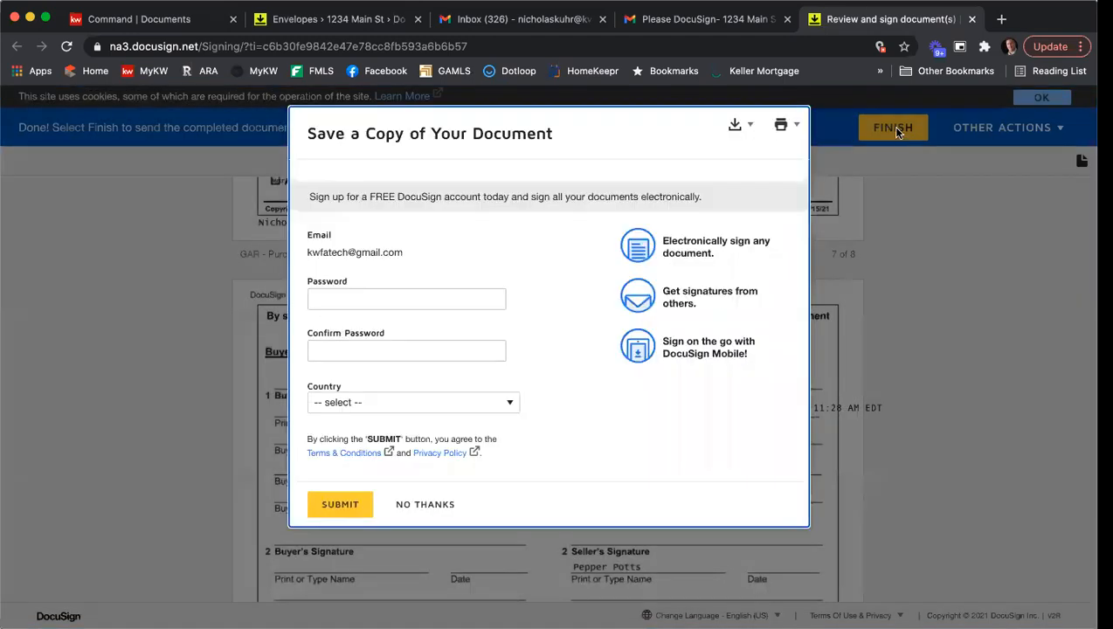
{"action": "left_click", "coordinate": [425, 504]}
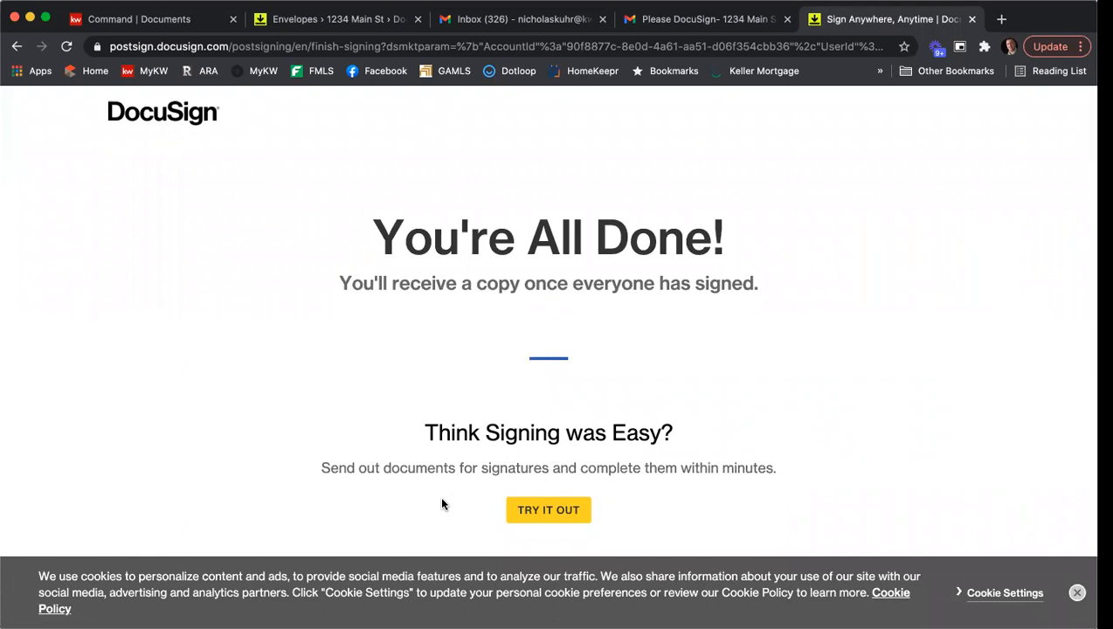
{"action": "scroll", "coordinate": [441, 504], "scroll_direction": "down", "scroll_amount": 2}
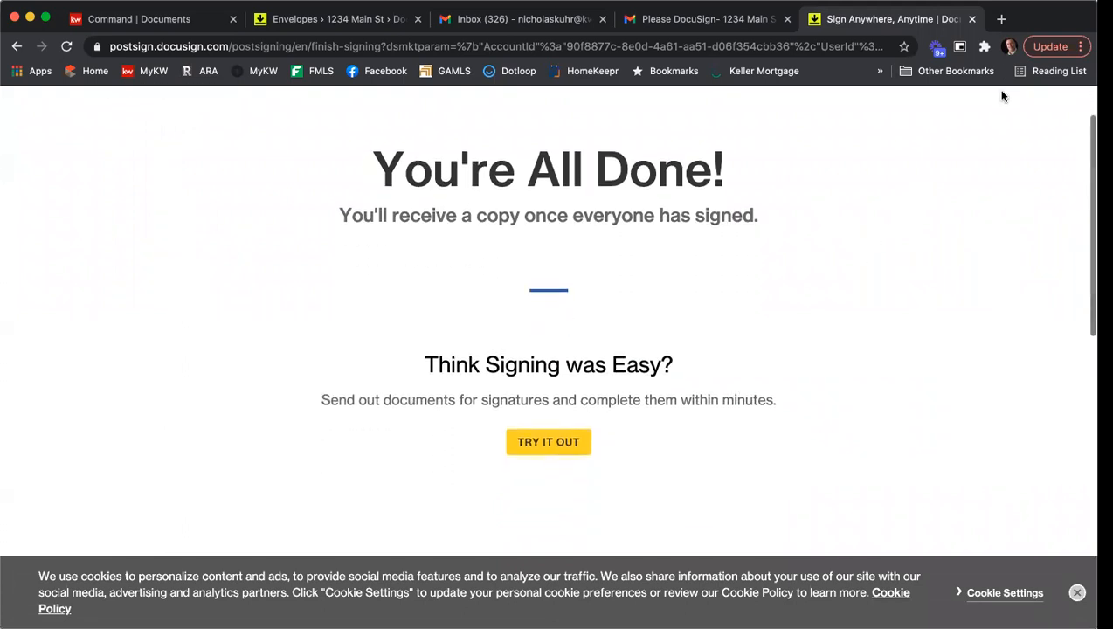
{"action": "left_click", "coordinate": [971, 18]}
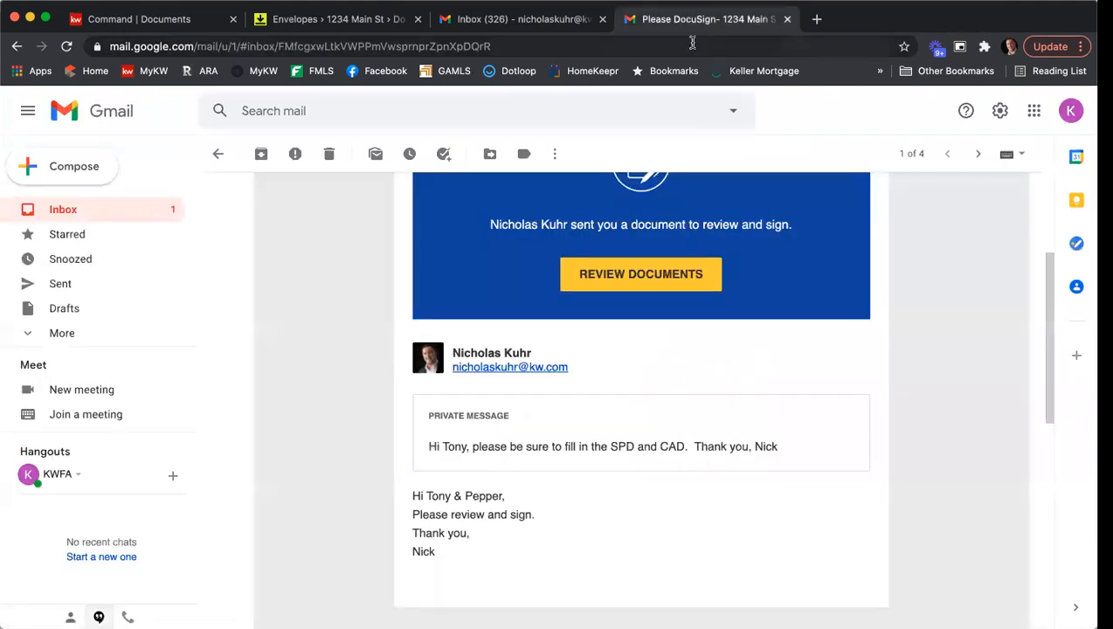
- Return to the first seller's inbox and switch to the second seller's Gmail account
{"action": "left_click", "coordinate": [218, 153]}
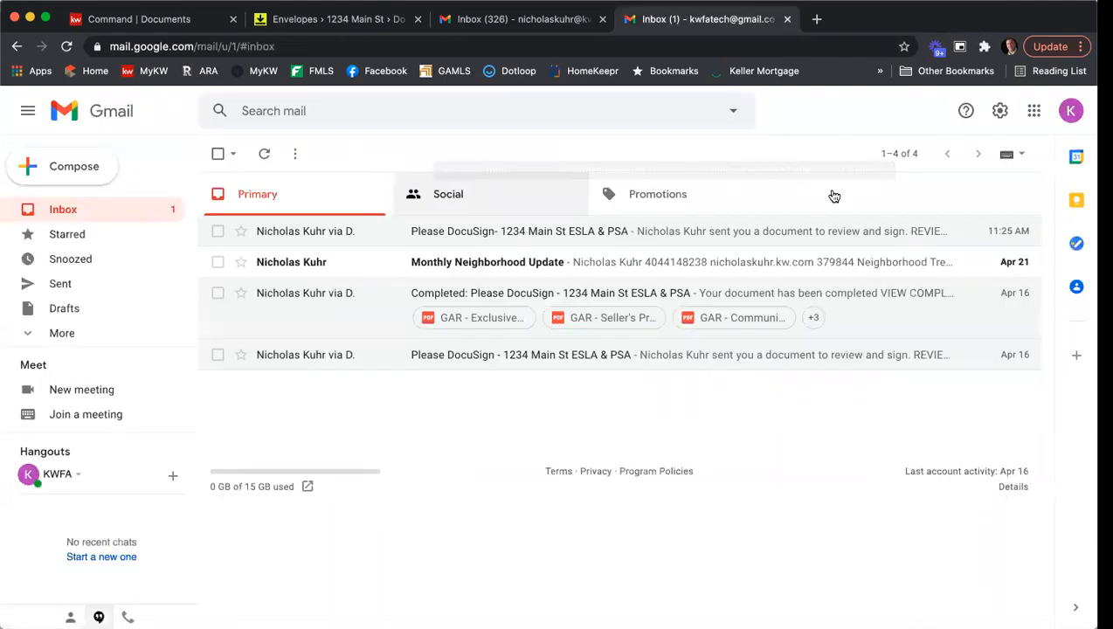
{"action": "left_click", "coordinate": [1067, 111]}
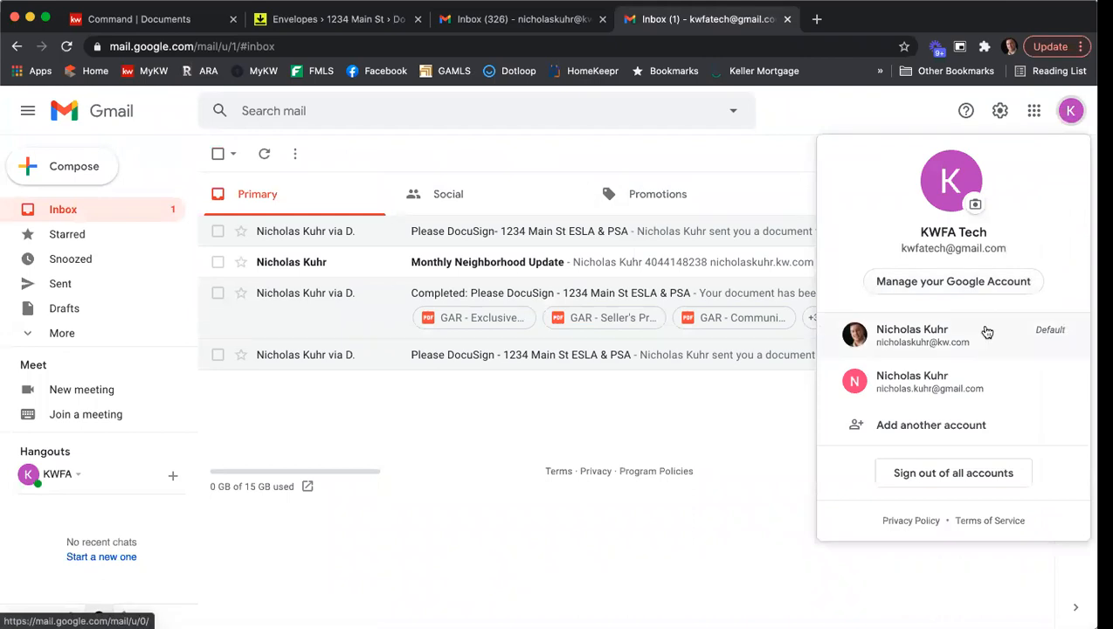
{"action": "left_click", "coordinate": [970, 398]}
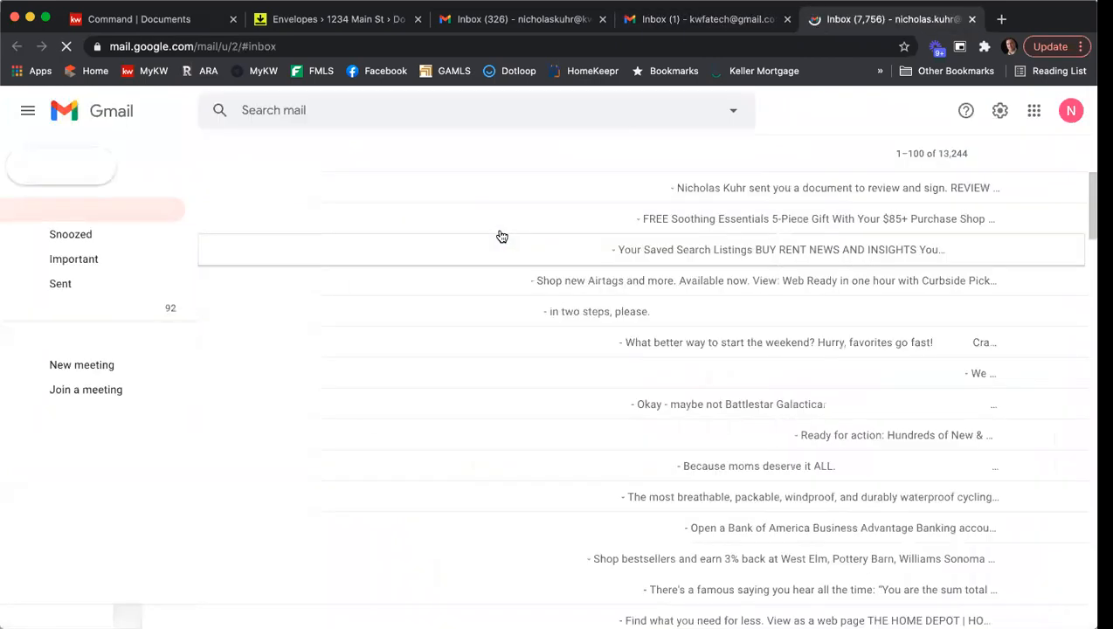
- Open the DocuSign request in the second seller's inbox, agree to use electronic records and signatures, and continue to the documents
{"action": "left_click", "coordinate": [501, 188]}
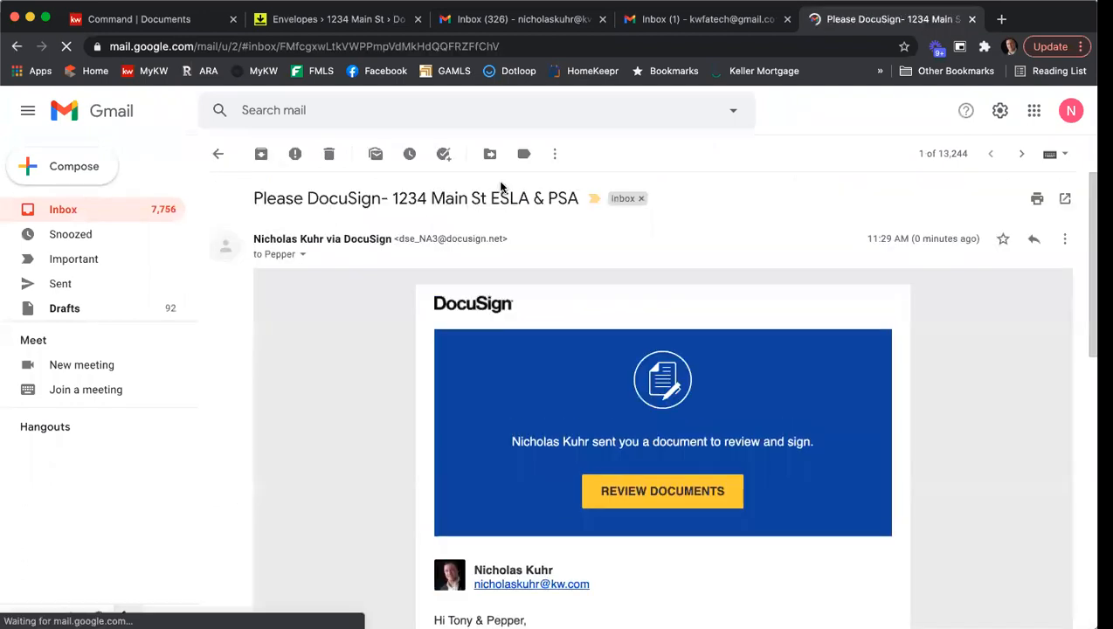
{"action": "scroll", "coordinate": [345, 318], "scroll_direction": "down", "scroll_amount": 3}
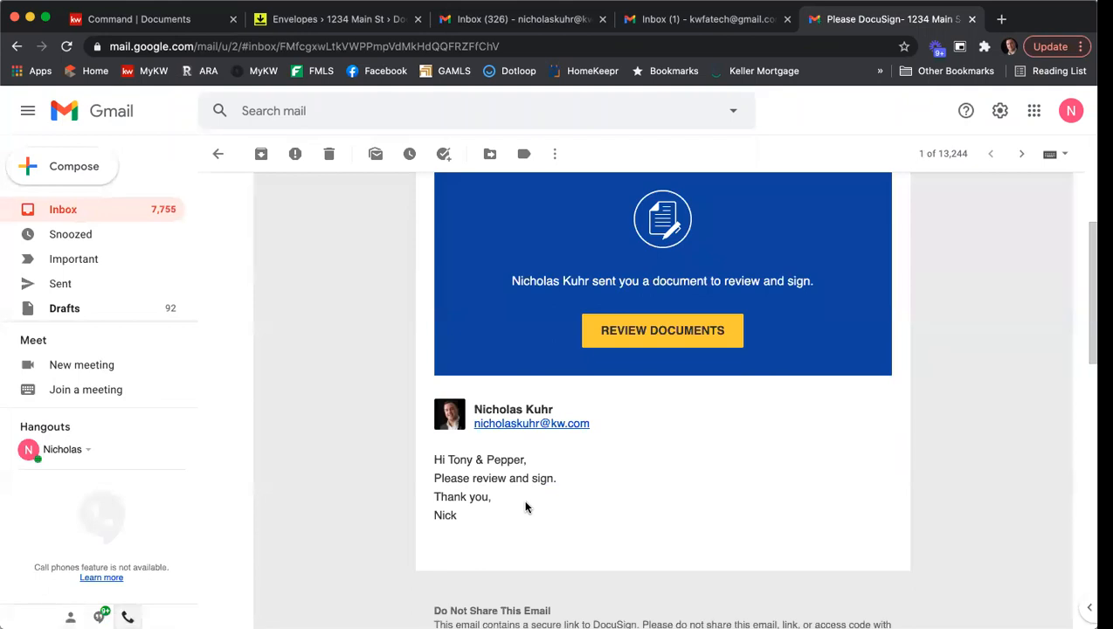
{"action": "left_click", "coordinate": [677, 332]}
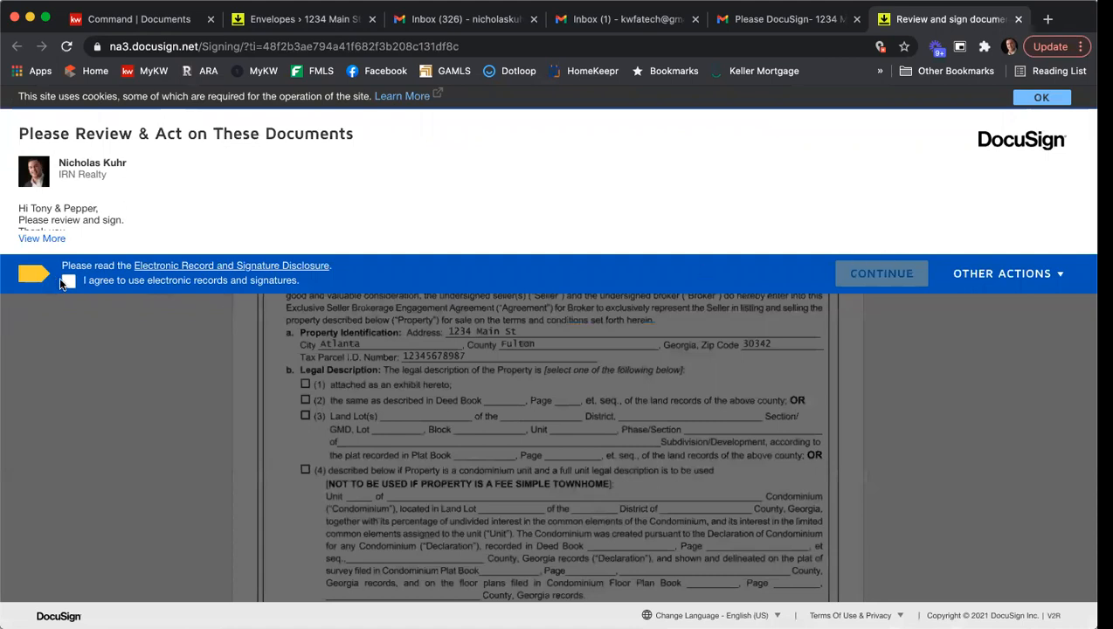
{"action": "left_click", "coordinate": [67, 282]}
{"action": "left_click", "coordinate": [843, 273]}
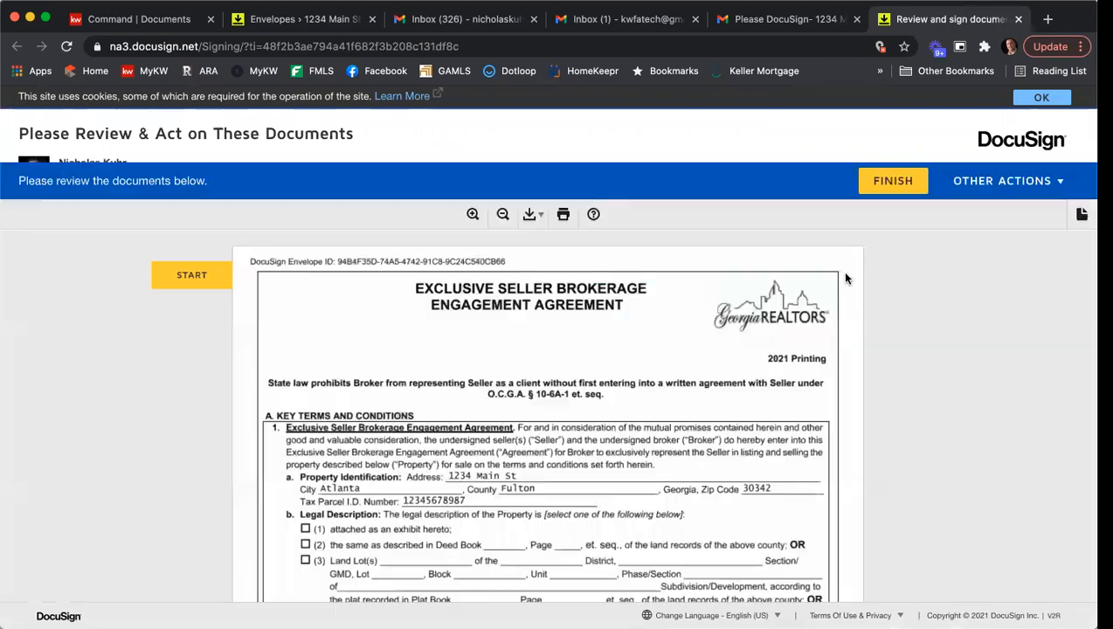
- Sign page 10 of the Exclusive Seller Brokerage Engagement Agreement as second seller, adopting the preset signature and initials
{"action": "left_click", "coordinate": [197, 224]}
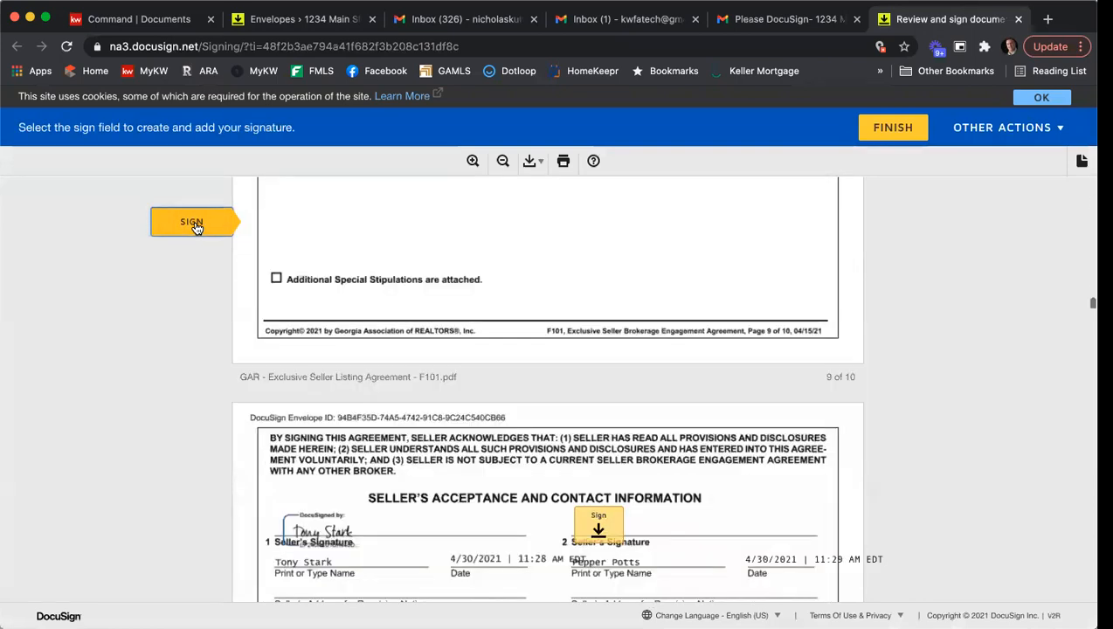
{"action": "left_click", "coordinate": [599, 387]}
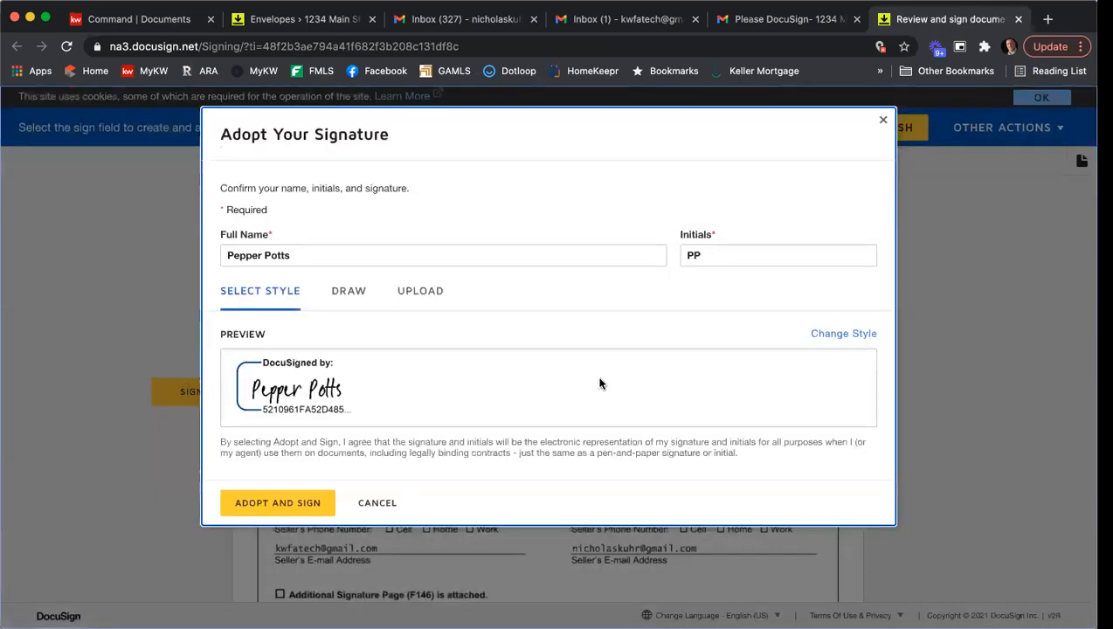
{"action": "left_click", "coordinate": [257, 503]}
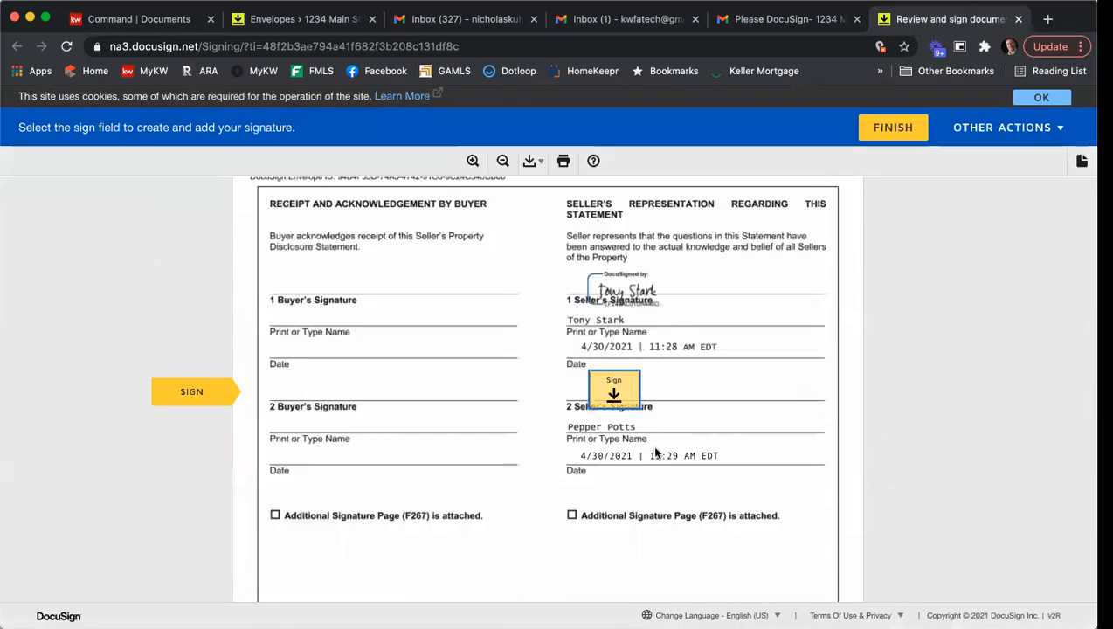
- Review the answers in the Seller's Property Disclosure Statement from page 1 onward and sign it as second seller
{"action": "scroll", "coordinate": [673, 445], "scroll_direction": "up", "scroll_amount": 20}
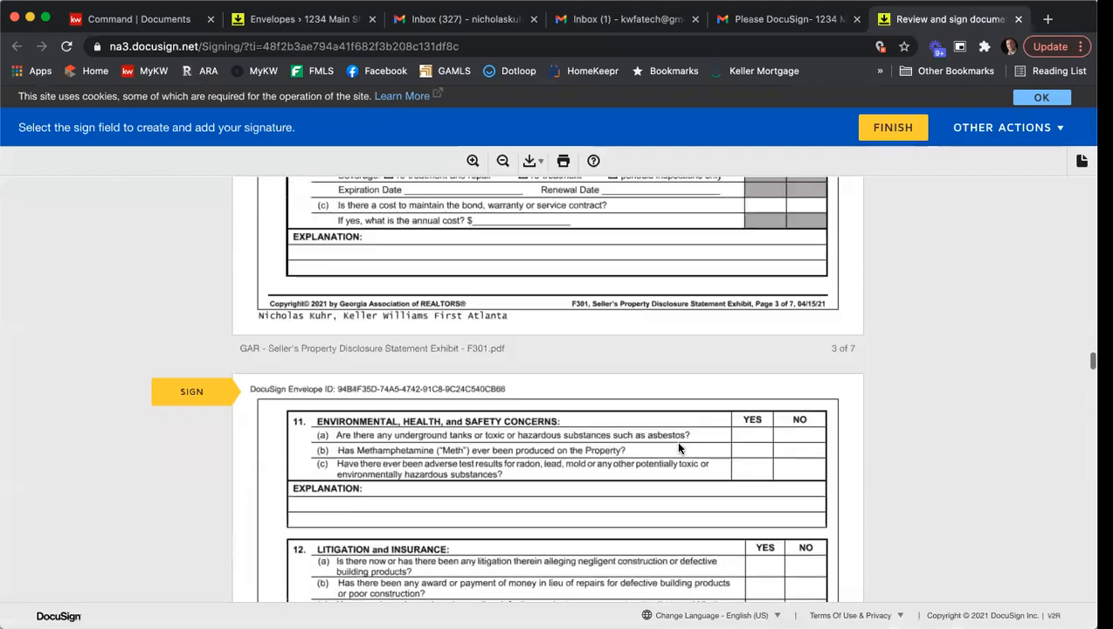
{"action": "scroll", "coordinate": [681, 448], "scroll_direction": "up", "scroll_amount": 20}
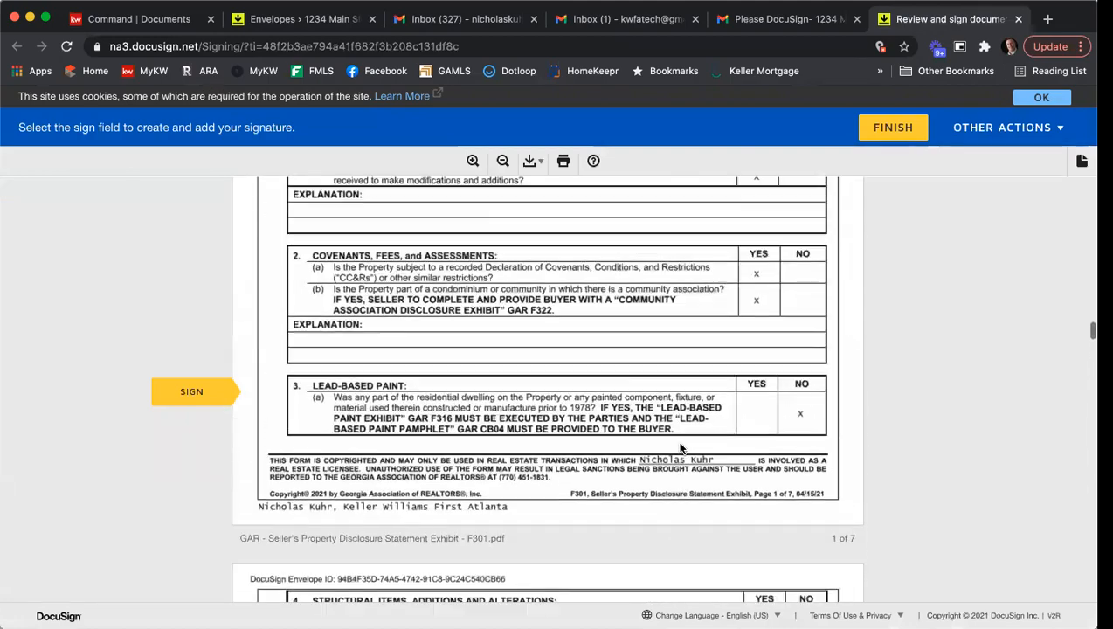
{"action": "scroll", "coordinate": [680, 448], "scroll_direction": "up", "scroll_amount": 5}
{"action": "scroll", "coordinate": [673, 410], "scroll_direction": "down", "scroll_amount": 6}
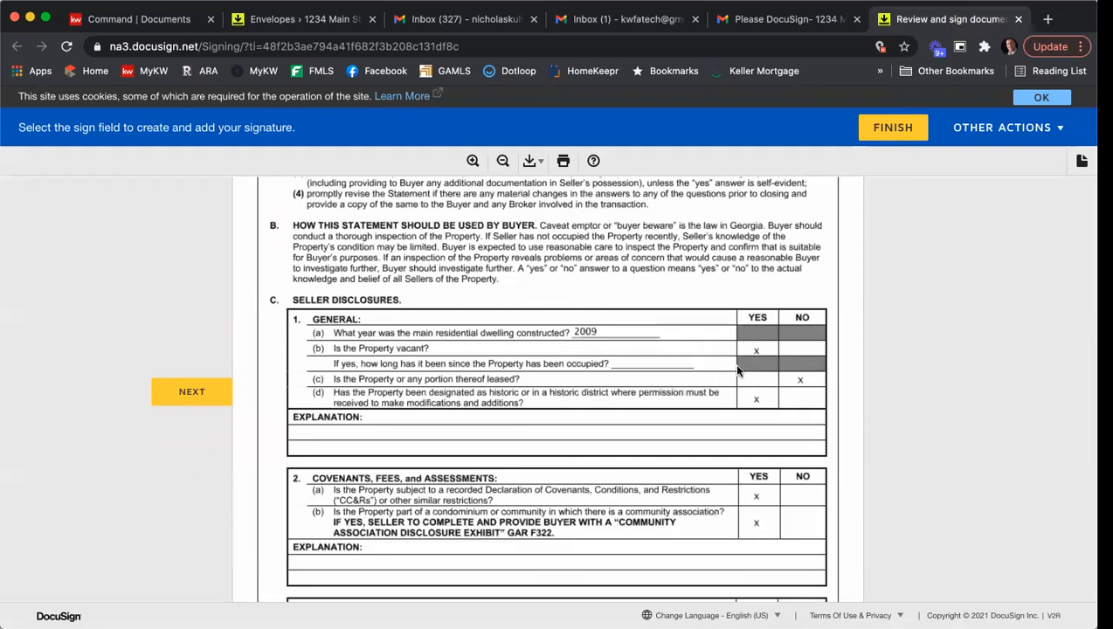
{"action": "scroll", "coordinate": [758, 390], "scroll_direction": "down", "scroll_amount": 3}
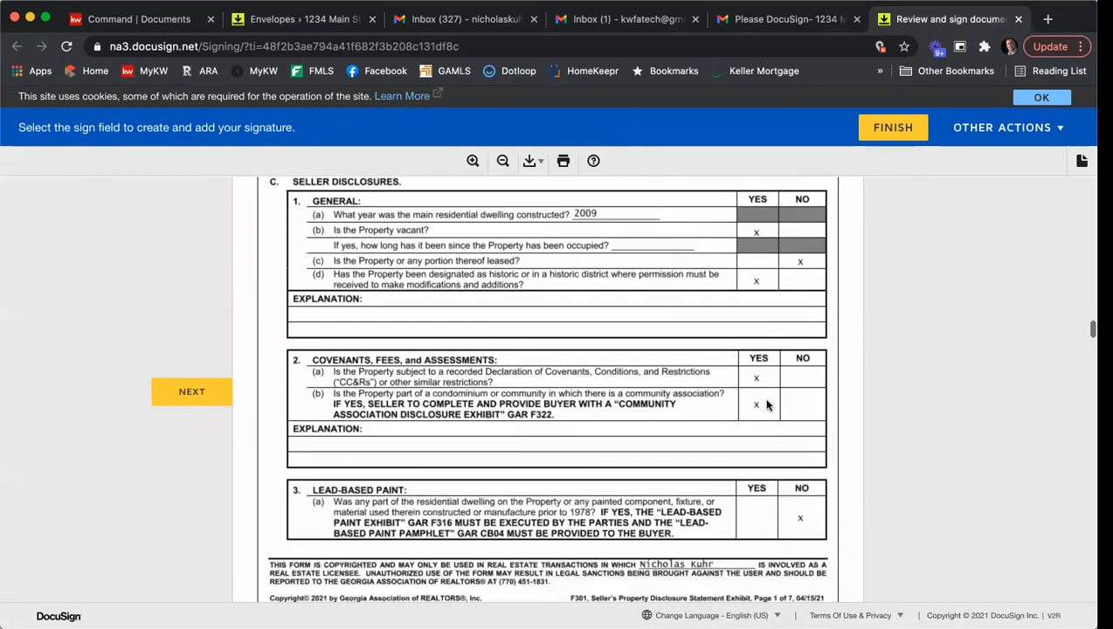
{"action": "scroll", "coordinate": [761, 402], "scroll_direction": "down", "scroll_amount": 5}
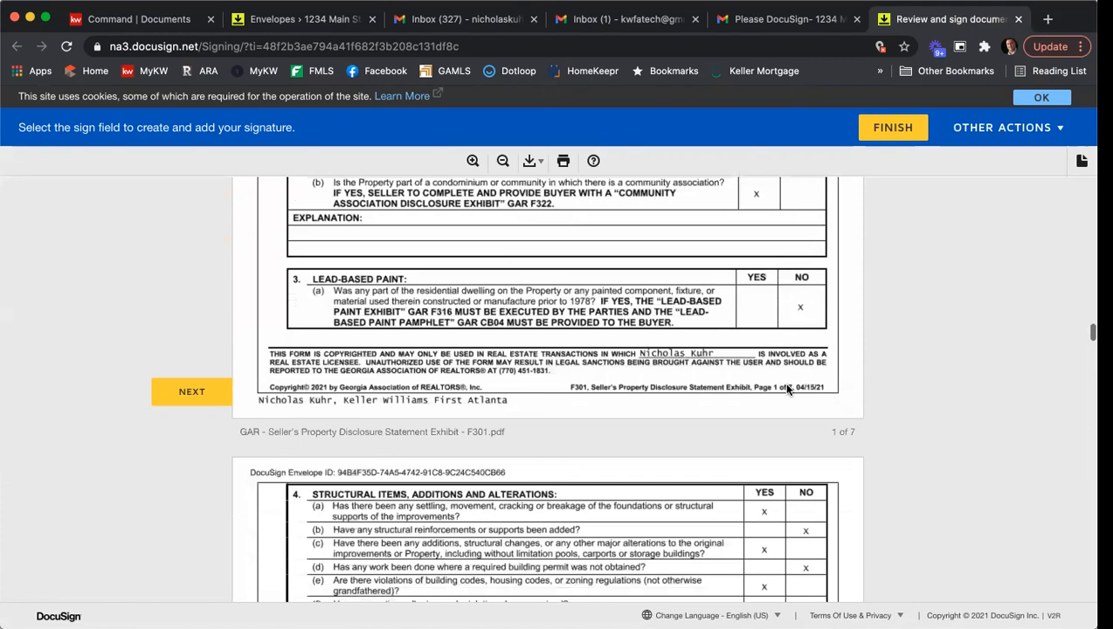
{"action": "scroll", "coordinate": [786, 389], "scroll_direction": "down", "scroll_amount": 4}
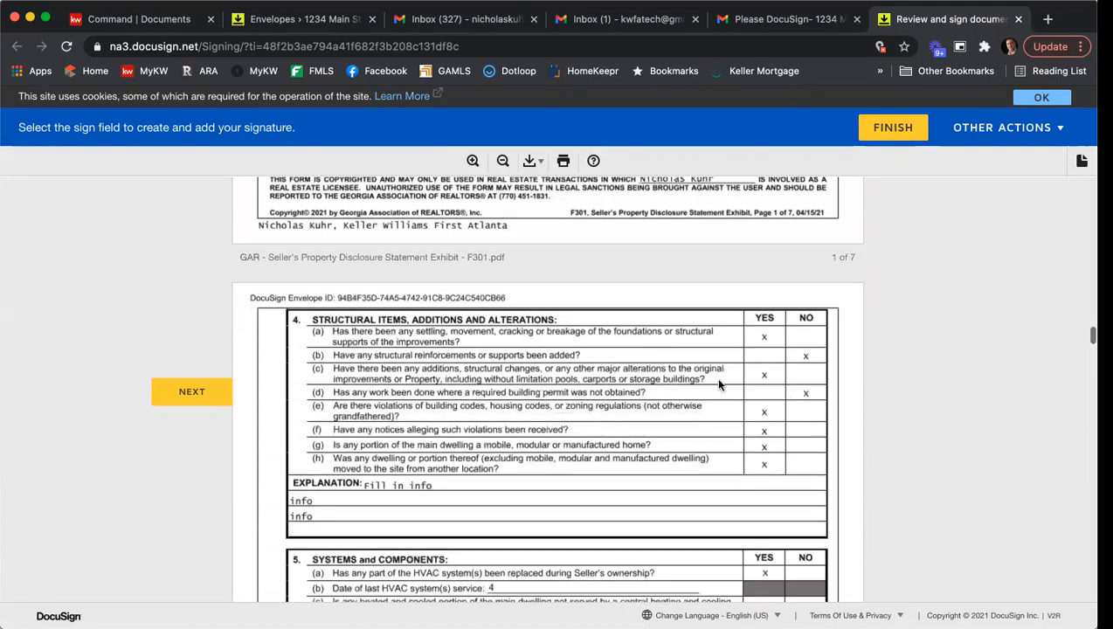
{"action": "scroll", "coordinate": [749, 387], "scroll_direction": "down", "scroll_amount": 4}
{"action": "scroll", "coordinate": [749, 387], "scroll_direction": "down", "scroll_amount": 12}
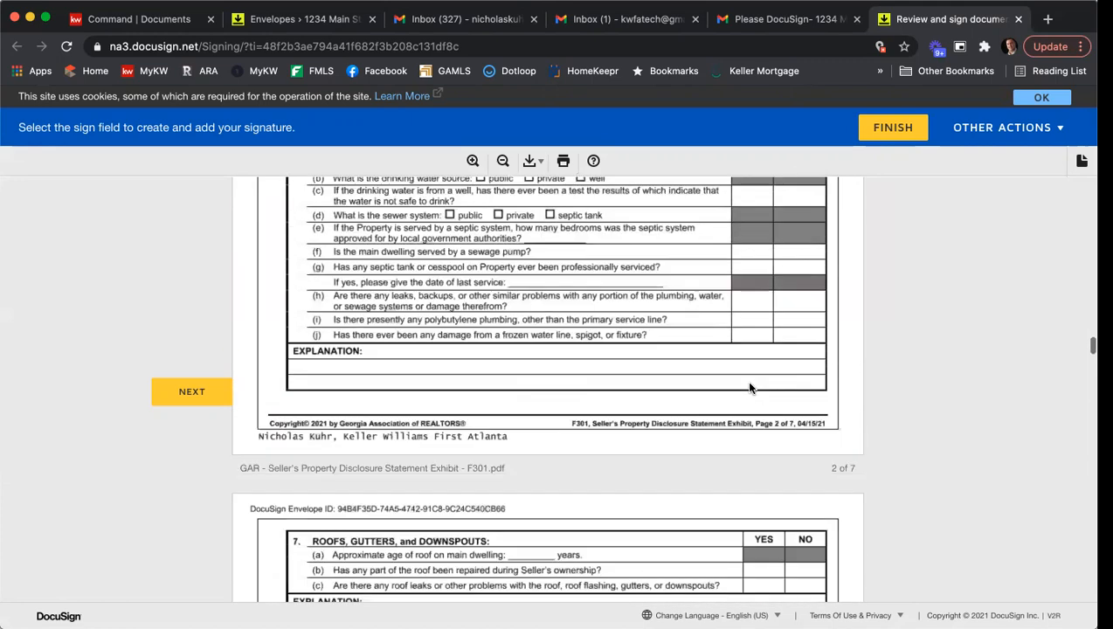
{"action": "scroll", "coordinate": [750, 387], "scroll_direction": "down", "scroll_amount": 5}
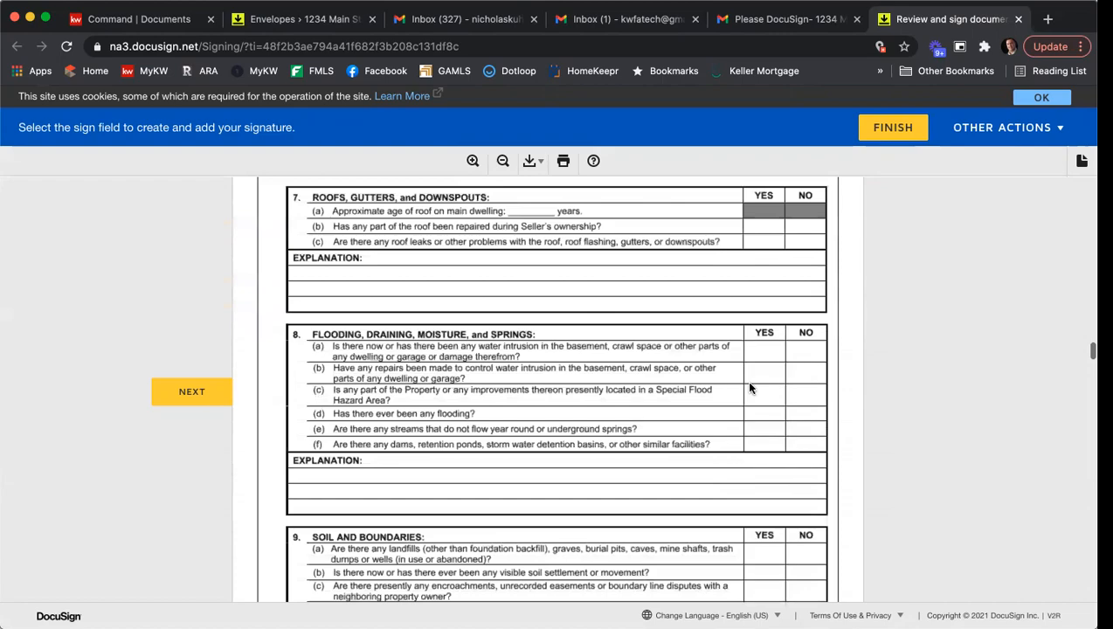
{"action": "left_click", "coordinate": [211, 400]}
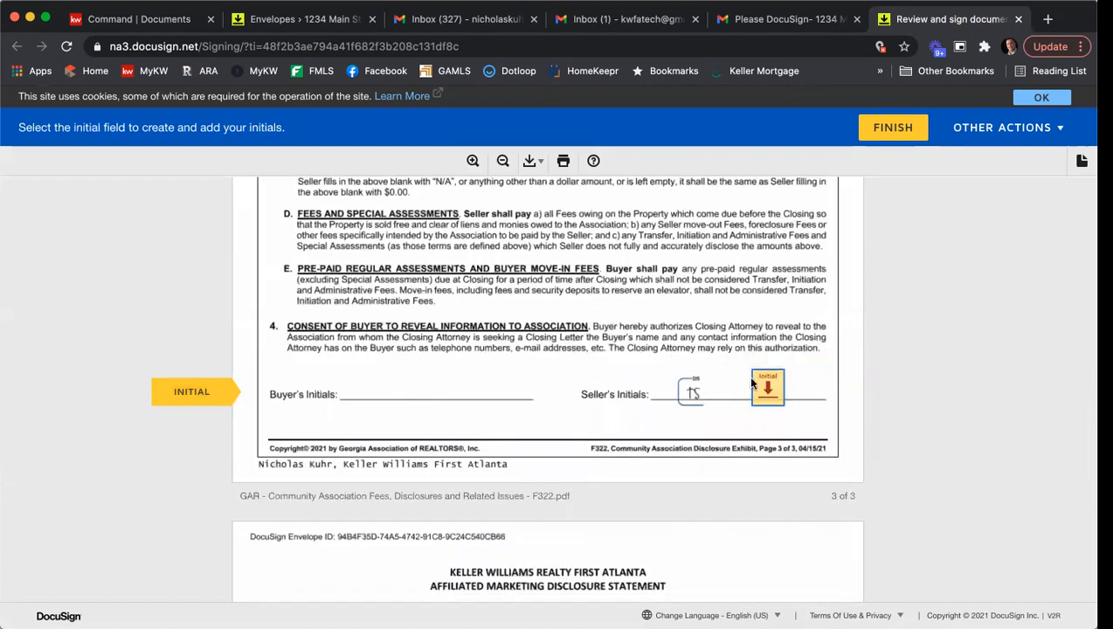
- After reviewing the Community Association disclosure, sign the Affiliated Marketing Disclosure and the Identity Theft and Wire Fraud notice as second seller
{"action": "scroll", "coordinate": [565, 348], "scroll_direction": "up", "scroll_amount": 20}
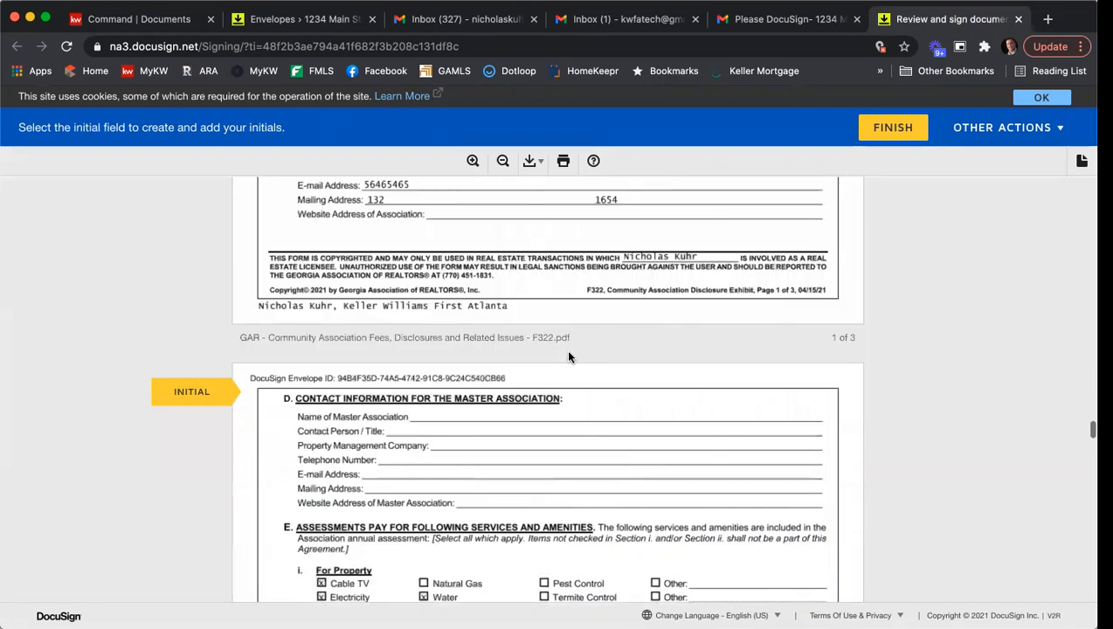
{"action": "scroll", "coordinate": [565, 348], "scroll_direction": "up", "scroll_amount": 5}
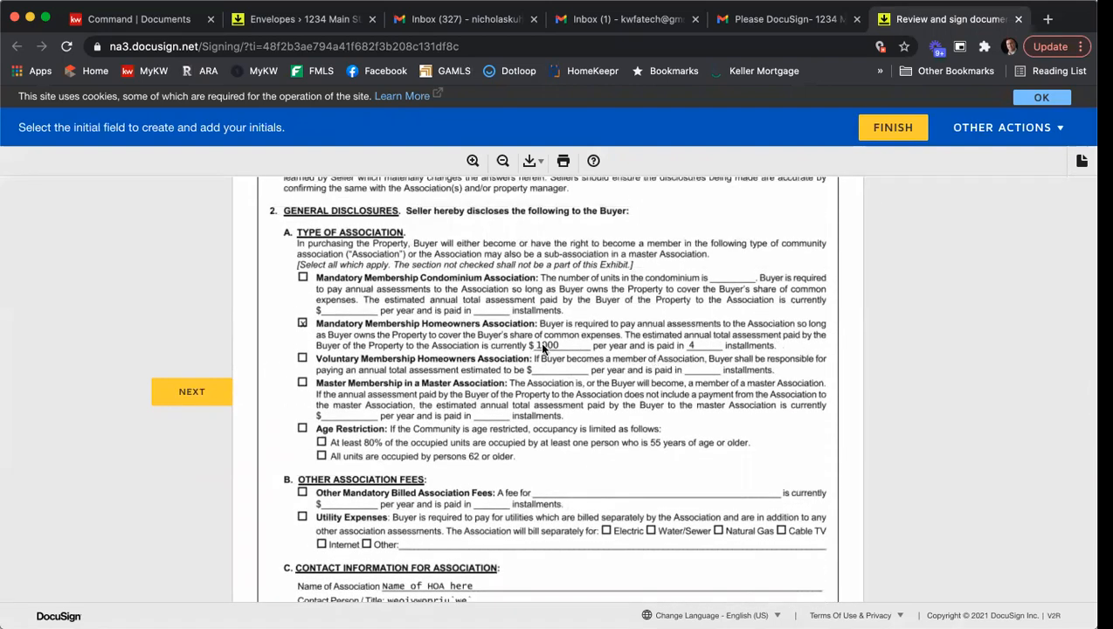
{"action": "scroll", "coordinate": [641, 376], "scroll_direction": "down", "scroll_amount": 2}
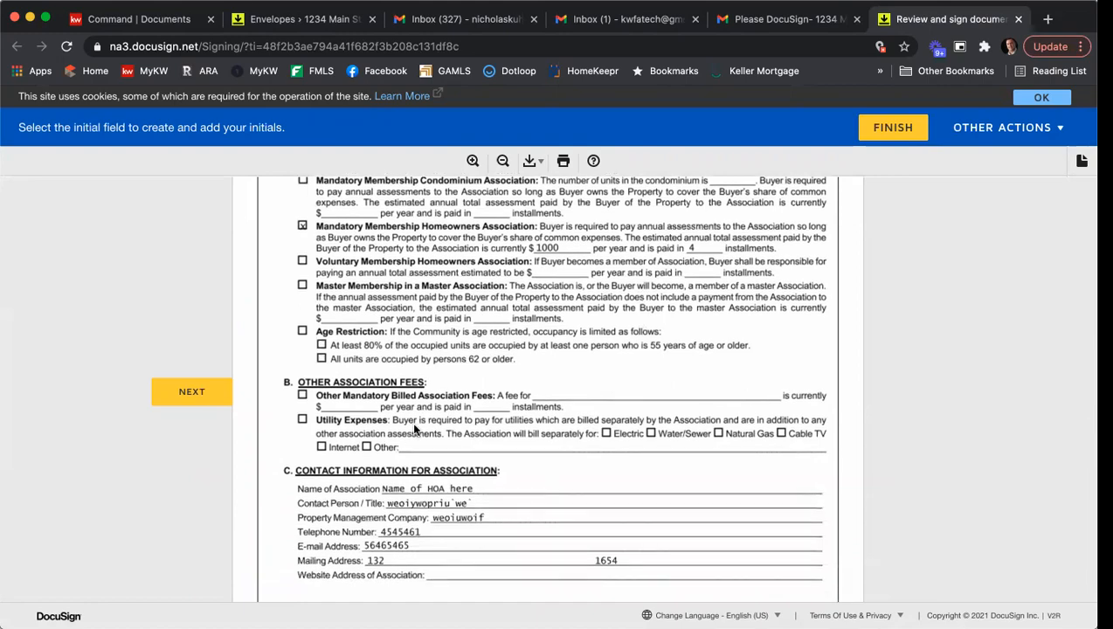
{"action": "scroll", "coordinate": [434, 435], "scroll_direction": "down", "scroll_amount": 5}
{"action": "left_click", "coordinate": [175, 397]}
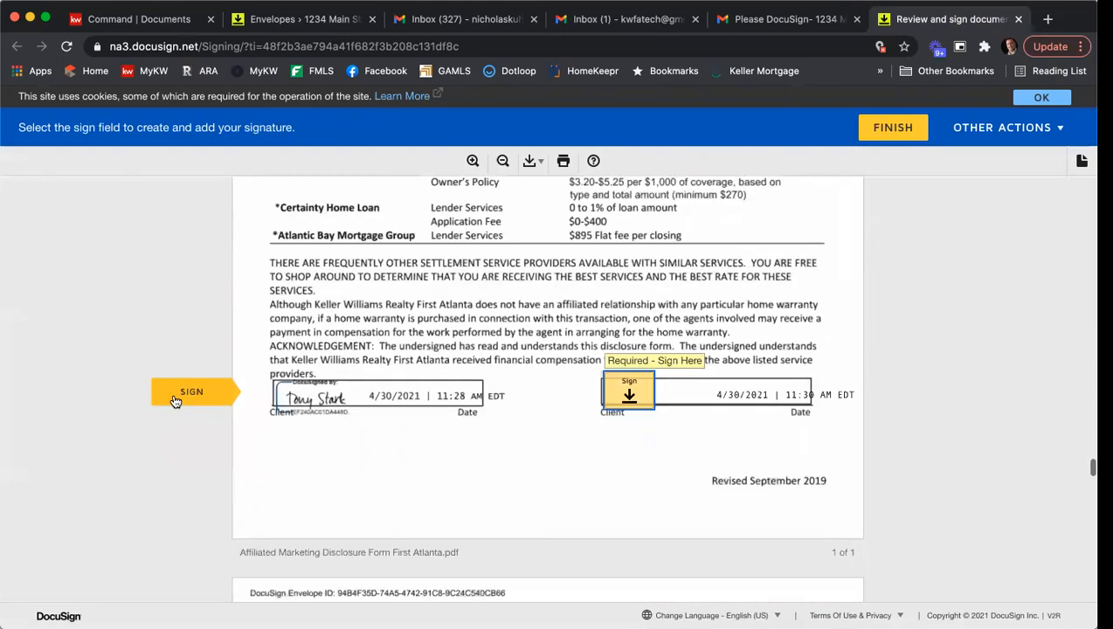
{"action": "left_click", "coordinate": [622, 384]}
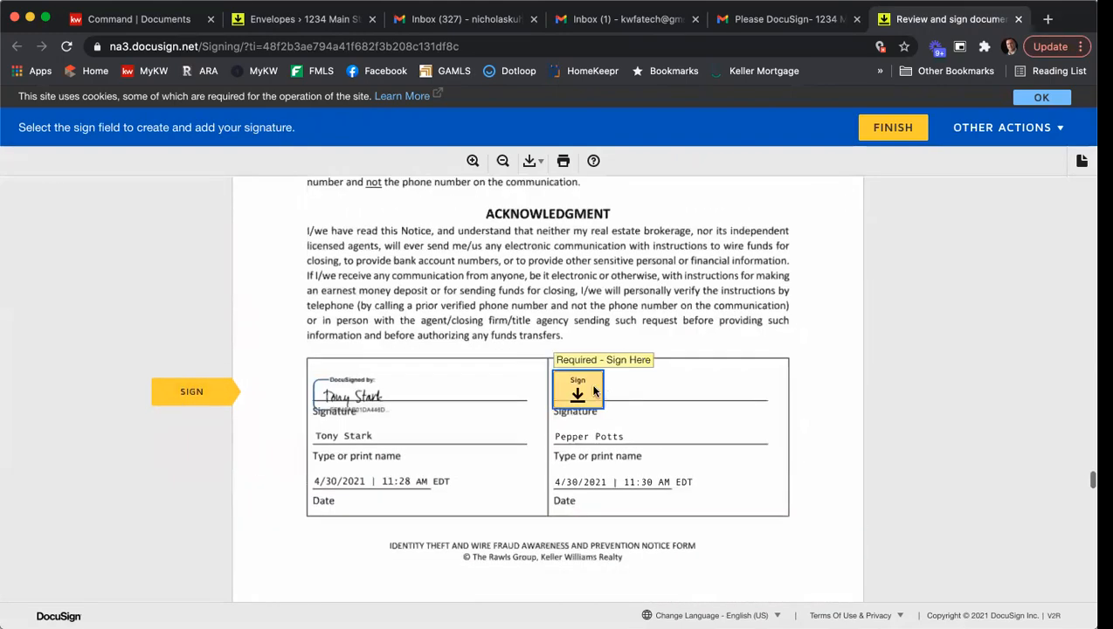
{"action": "left_click", "coordinate": [594, 389]}
- Sign the Purchase and Sale Agreement as second seller and initial page 3 of the Community Association disclosure
{"action": "left_click", "coordinate": [669, 393]}
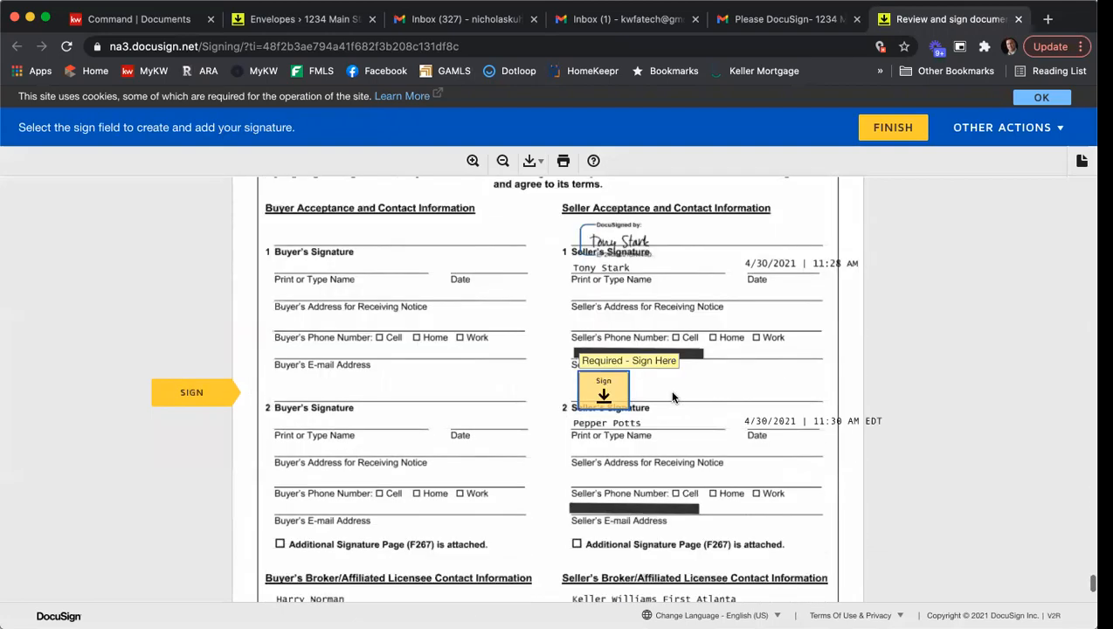
{"action": "left_click", "coordinate": [606, 393]}
{"action": "left_click", "coordinate": [607, 386]}
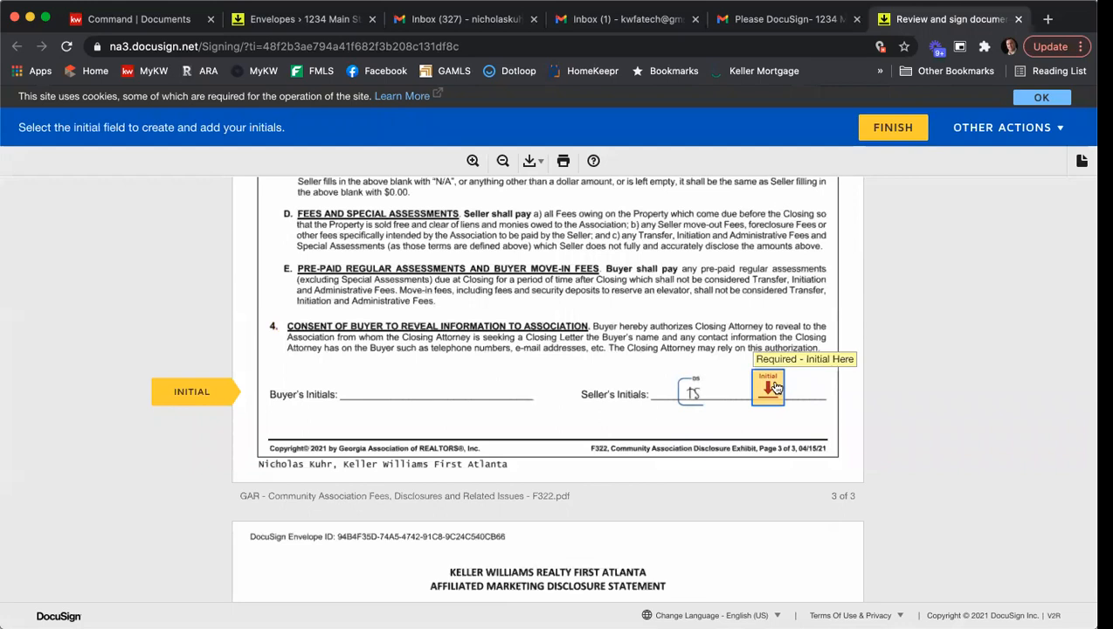
{"action": "left_click", "coordinate": [775, 388]}
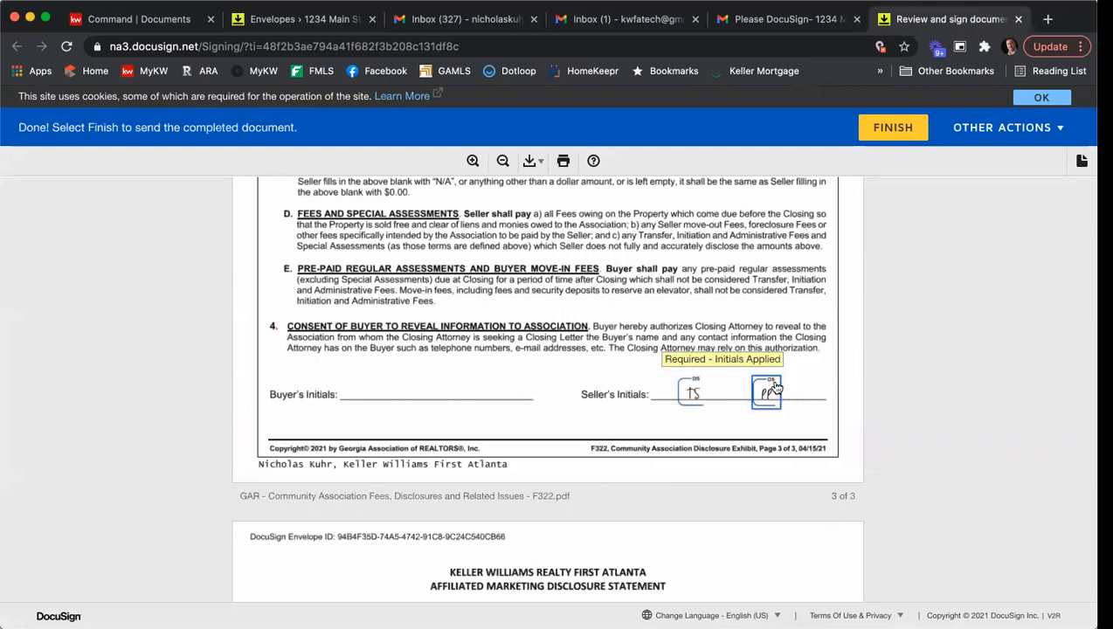
- Finish the second seller's signing, decline the account offer and close the completion page
{"action": "left_click", "coordinate": [900, 133]}
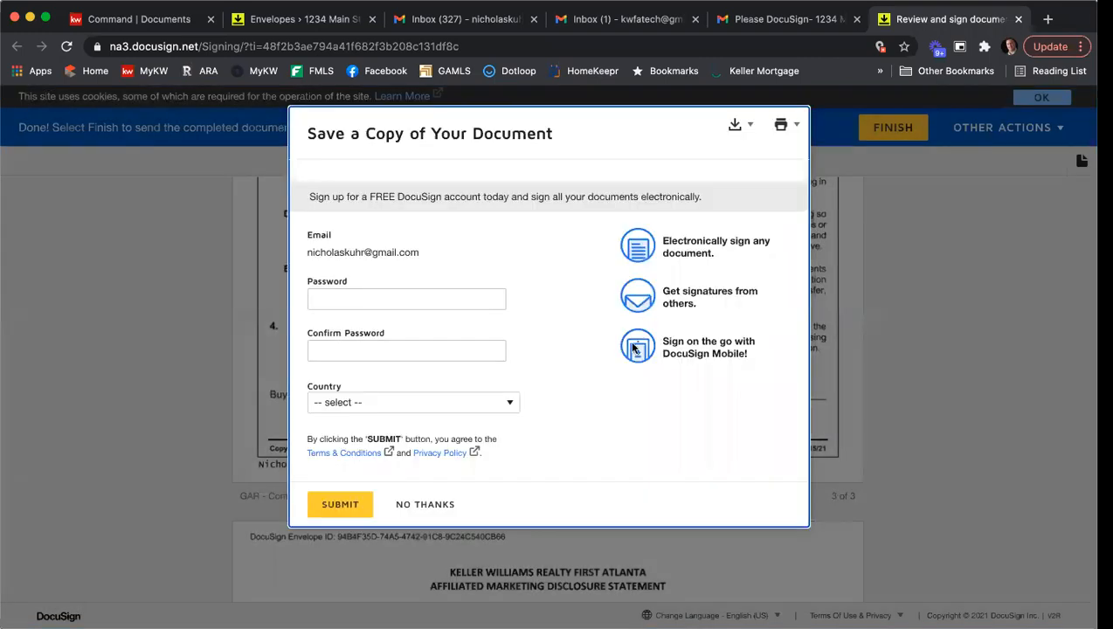
{"action": "left_click", "coordinate": [417, 504]}
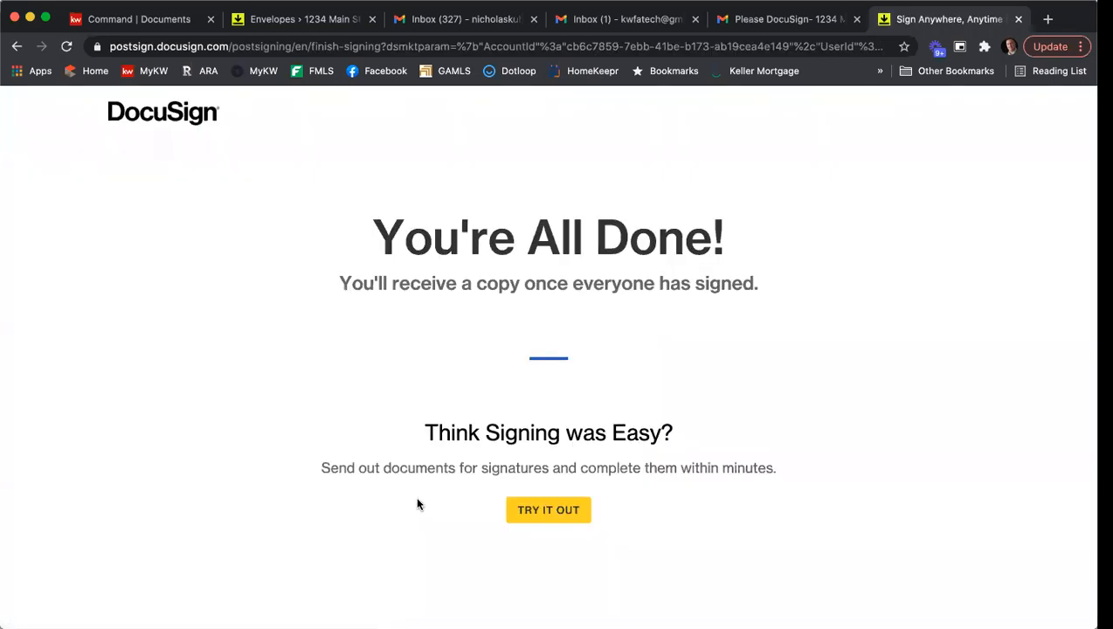
{"action": "left_click", "coordinate": [1019, 19]}
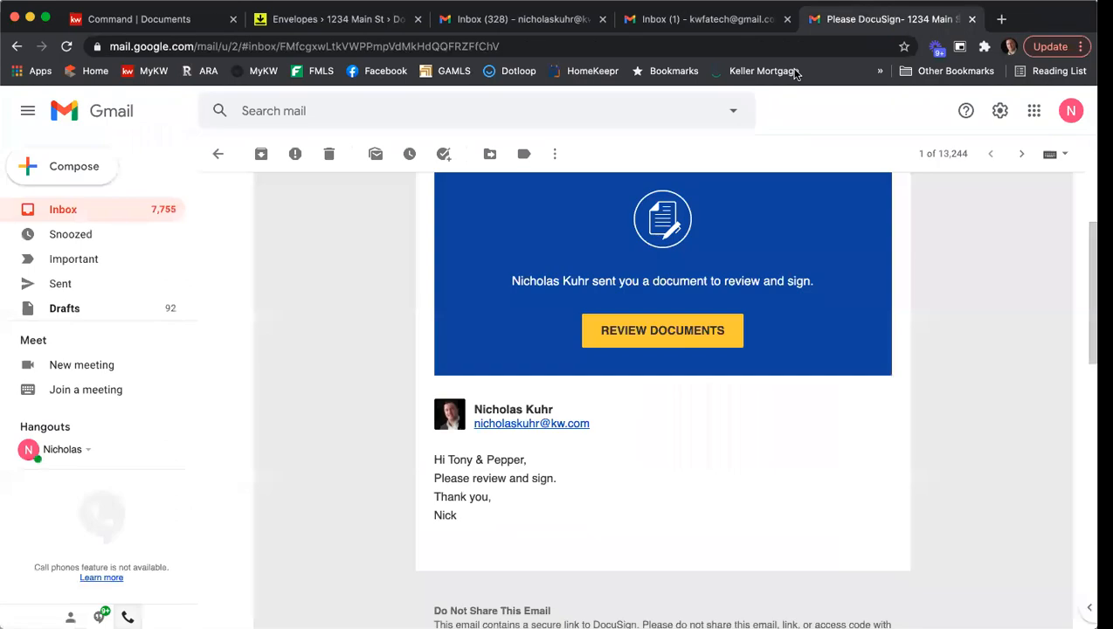
- Return to the listing agent's Gmail inbox, open the new DocuSign request and continue to its documents
{"action": "left_click", "coordinate": [504, 19]}
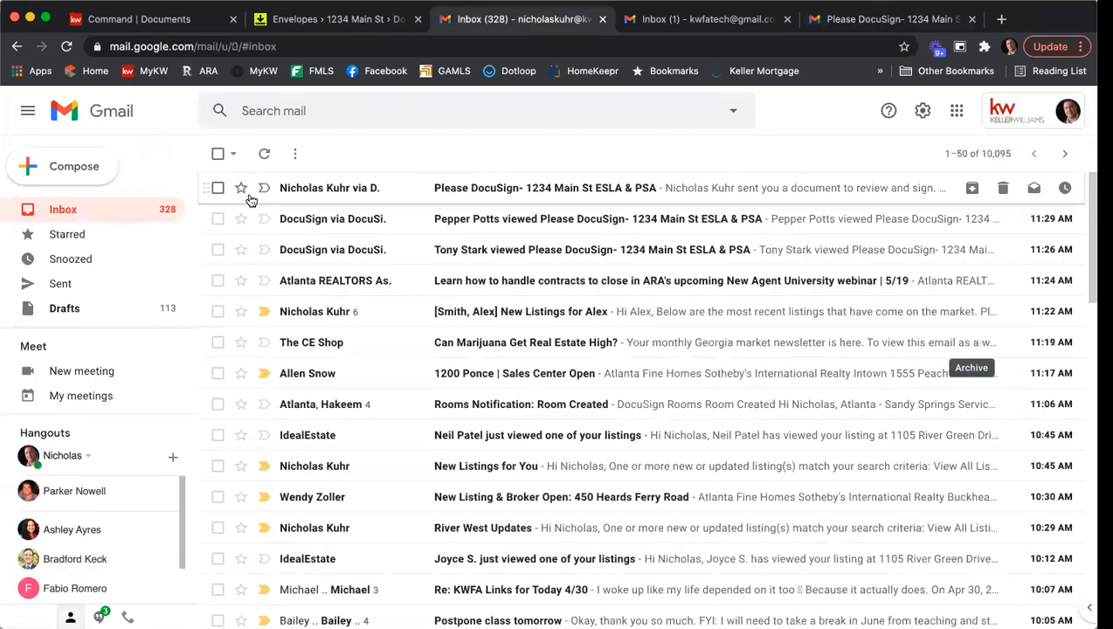
{"action": "left_click", "coordinate": [506, 188]}
{"action": "scroll", "coordinate": [521, 316], "scroll_direction": "down", "scroll_amount": 2}
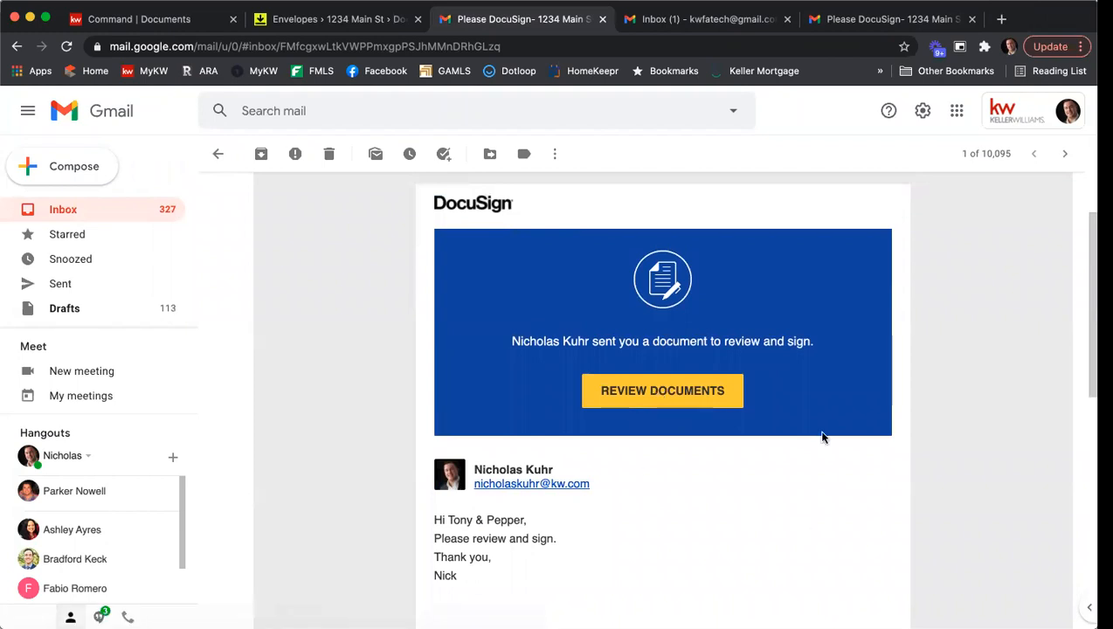
{"action": "left_click", "coordinate": [690, 394]}
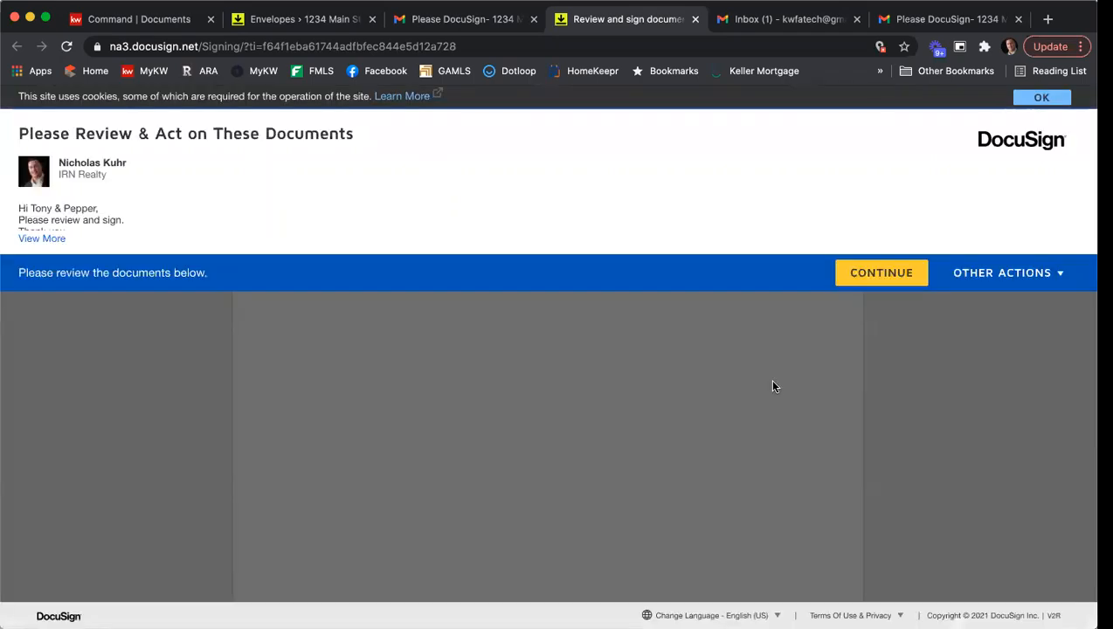
{"action": "left_click", "coordinate": [875, 277]}
- Sign the Exclusive Seller Brokerage Engagement Agreement as broker's licensee and set its acceptance time to 12 o'clock p.m
{"action": "left_click", "coordinate": [210, 226]}
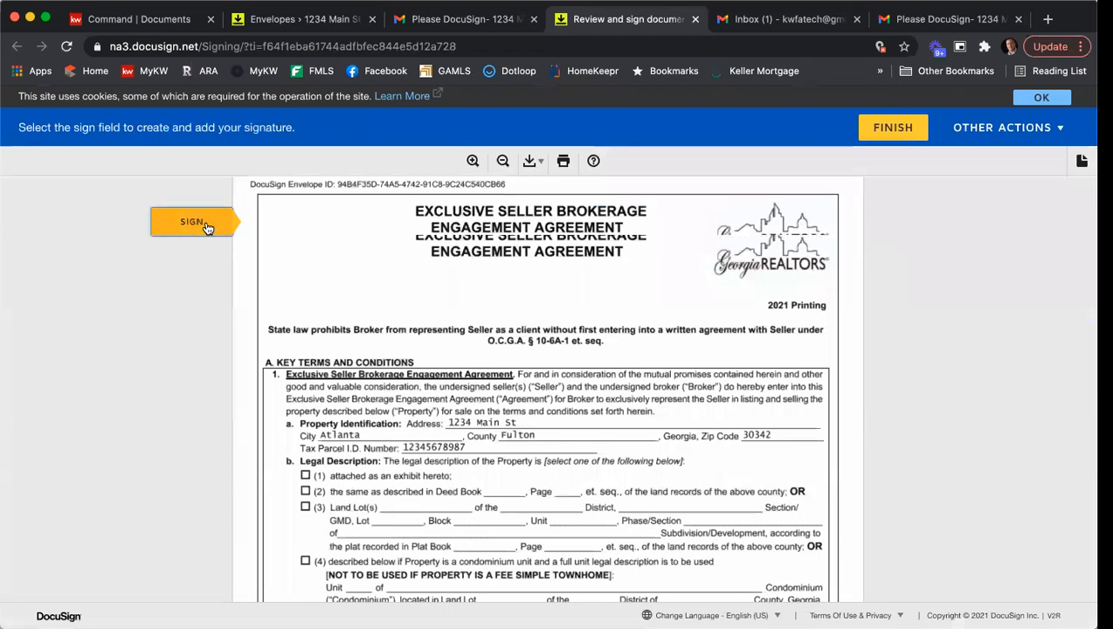
{"action": "left_click", "coordinate": [358, 367]}
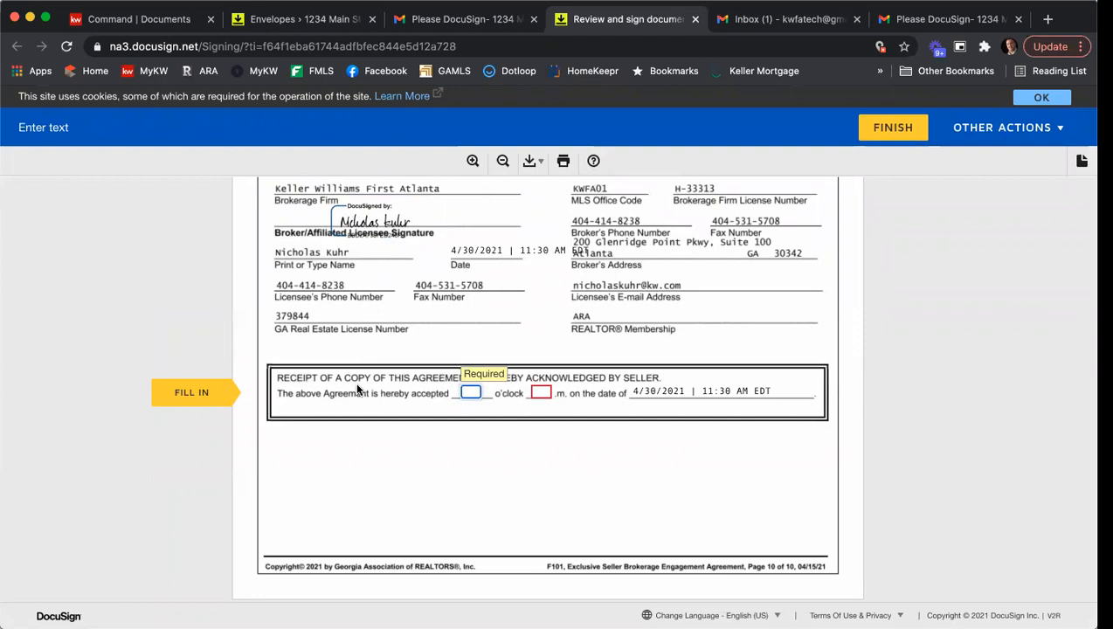
{"action": "type", "text": "12"}
{"action": "key", "text": "Tab"}
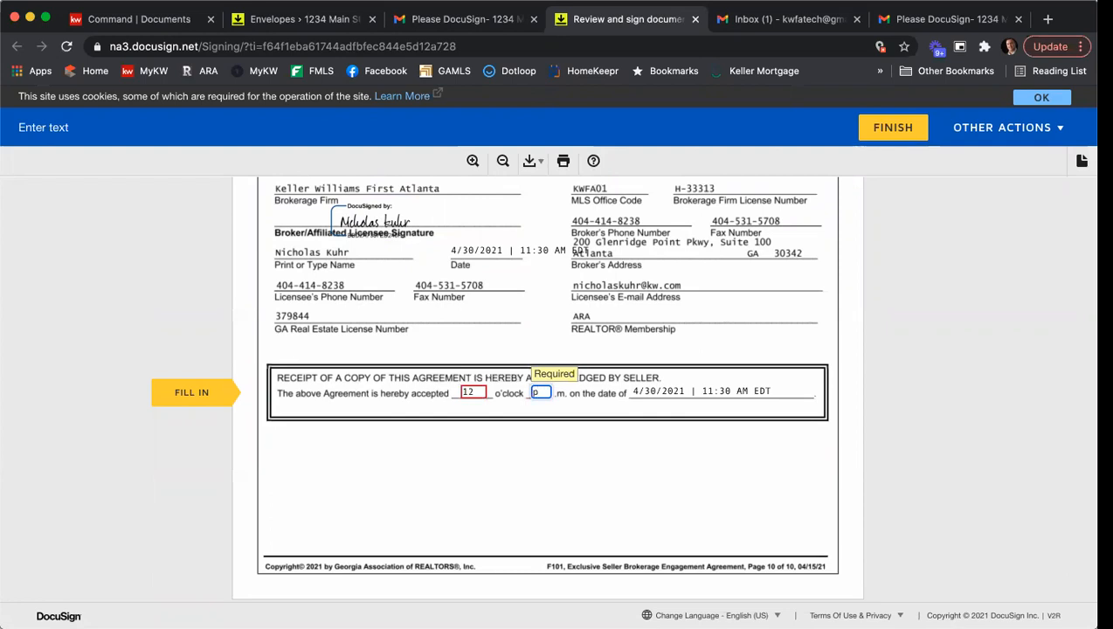
- Sign the Purchase and Sale Agreement as the seller's broker/affiliated licensee
{"action": "left_click", "coordinate": [224, 393]}
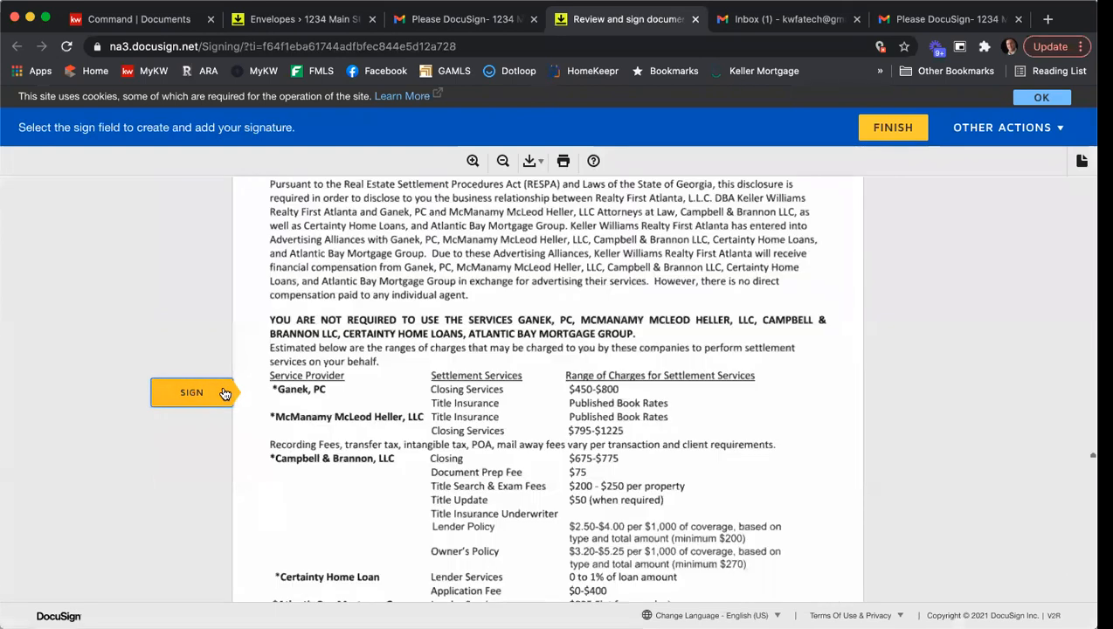
{"action": "left_click", "coordinate": [597, 394]}
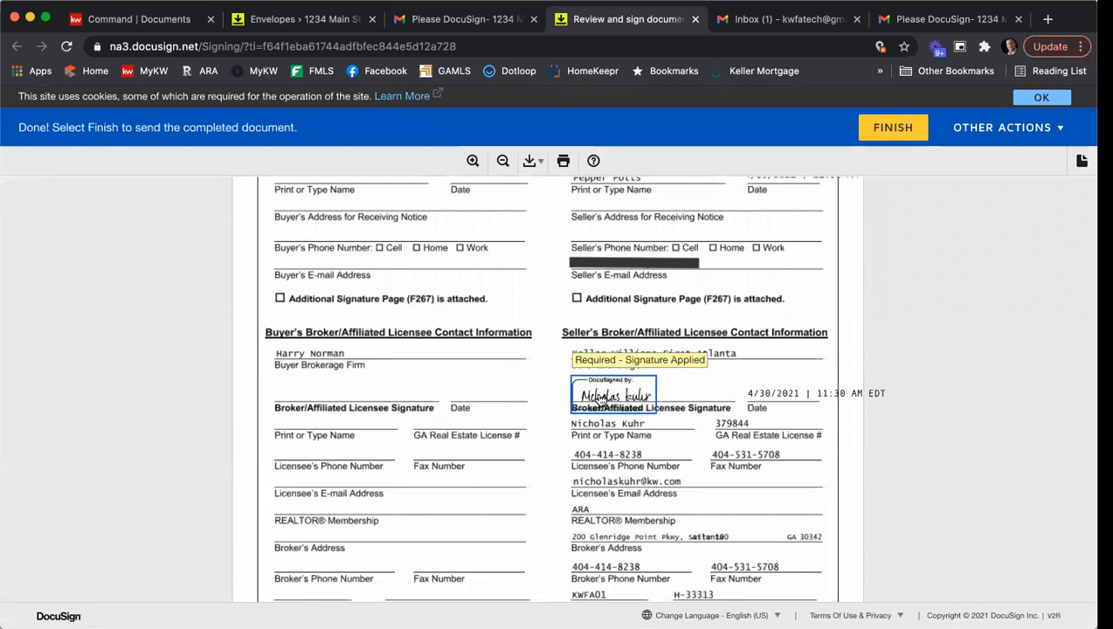
- Finish the listing agent's signing, dismiss the follow-up dialog and close the completion page
{"action": "left_click", "coordinate": [894, 128]}
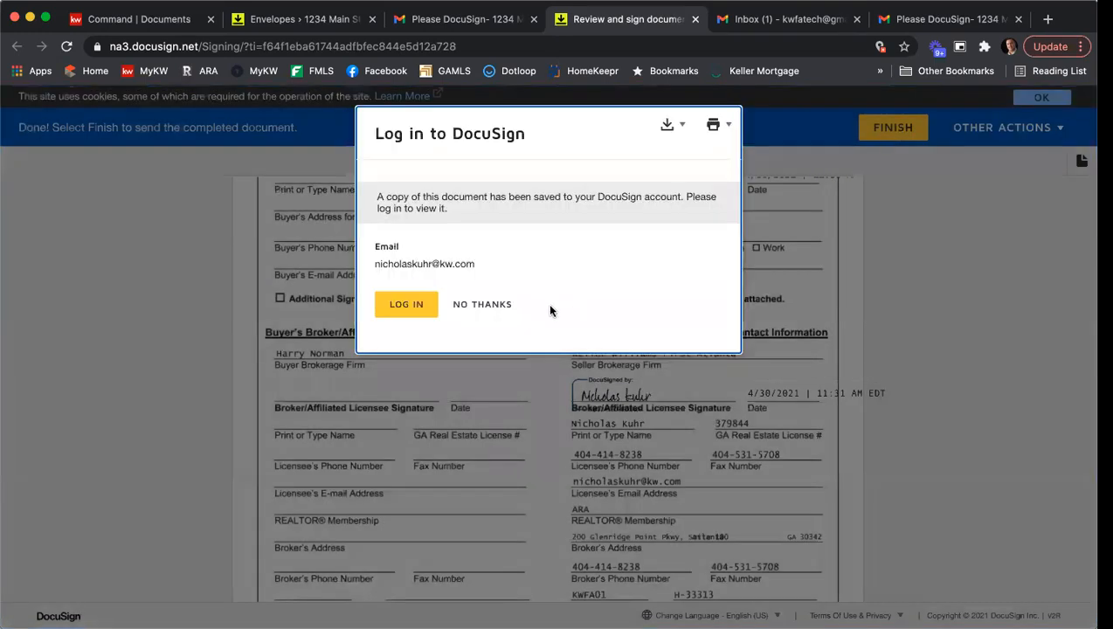
{"action": "left_click", "coordinate": [494, 306]}
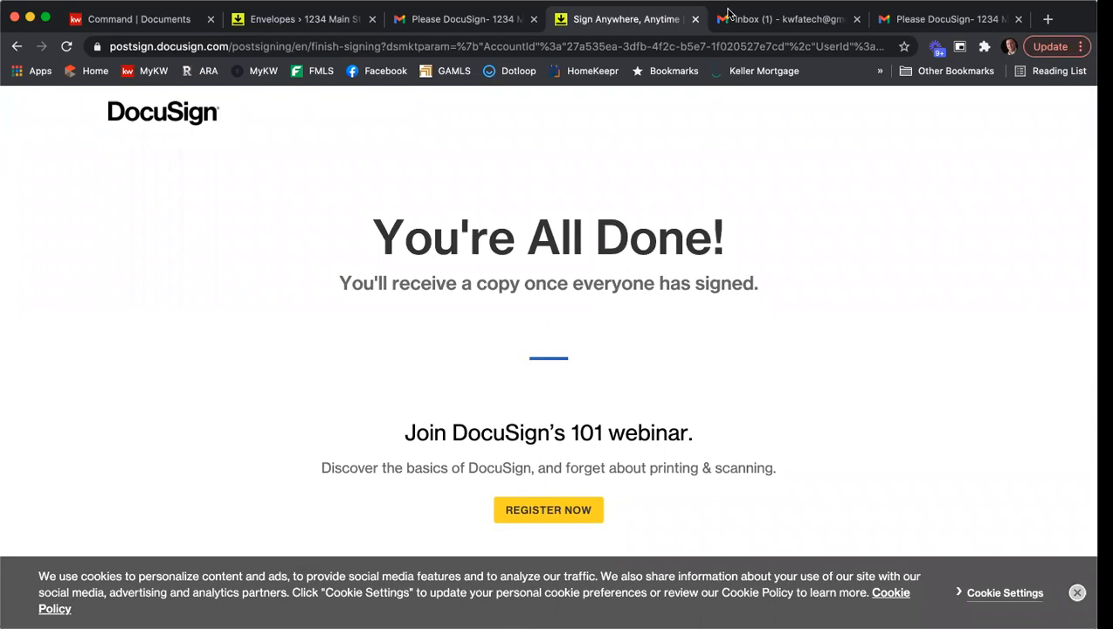
{"action": "left_click", "coordinate": [694, 19]}
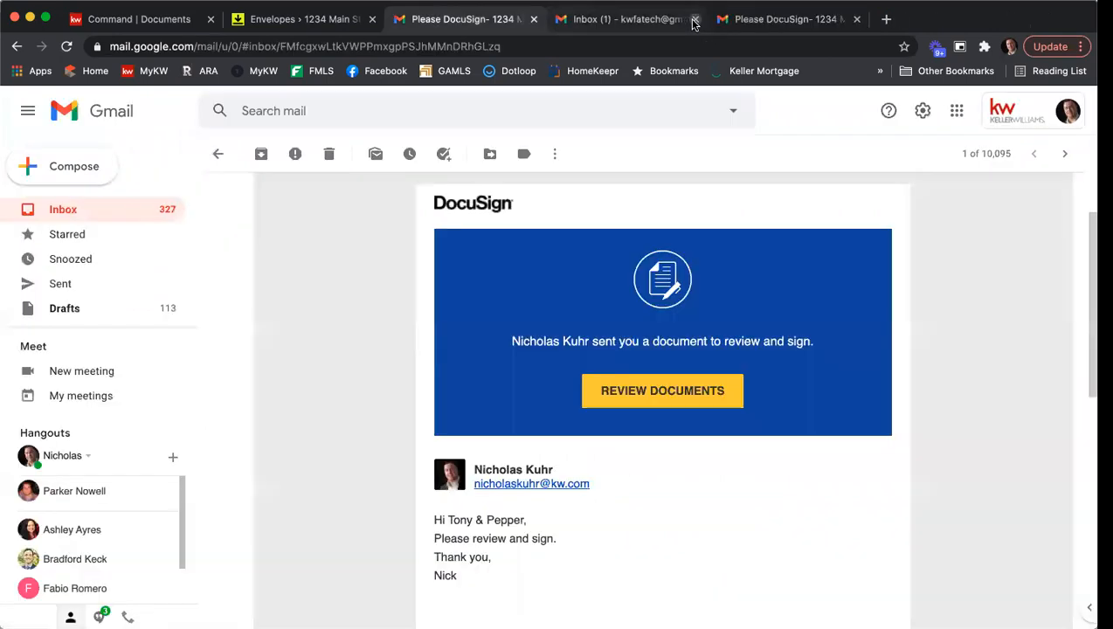
- Open the completed DocuSign email for 1234 Main St ESLA & PSA in the seller's Gmail inbox and view its message and attached documents
{"action": "left_click", "coordinate": [645, 20]}
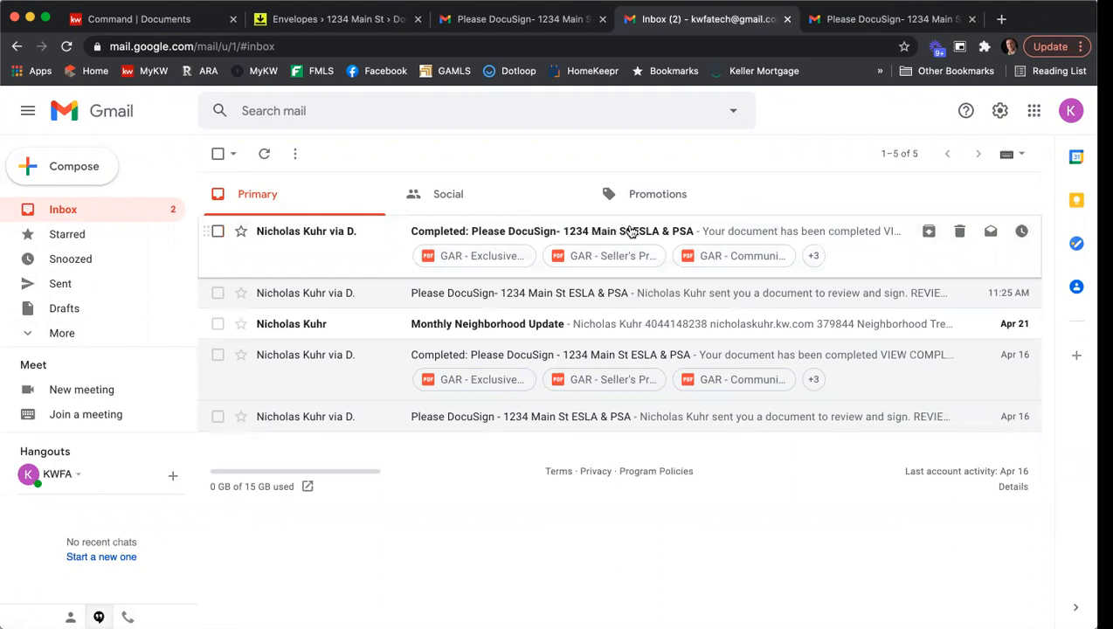
{"action": "left_click", "coordinate": [641, 233]}
{"action": "scroll", "coordinate": [576, 362], "scroll_direction": "down", "scroll_amount": 10}
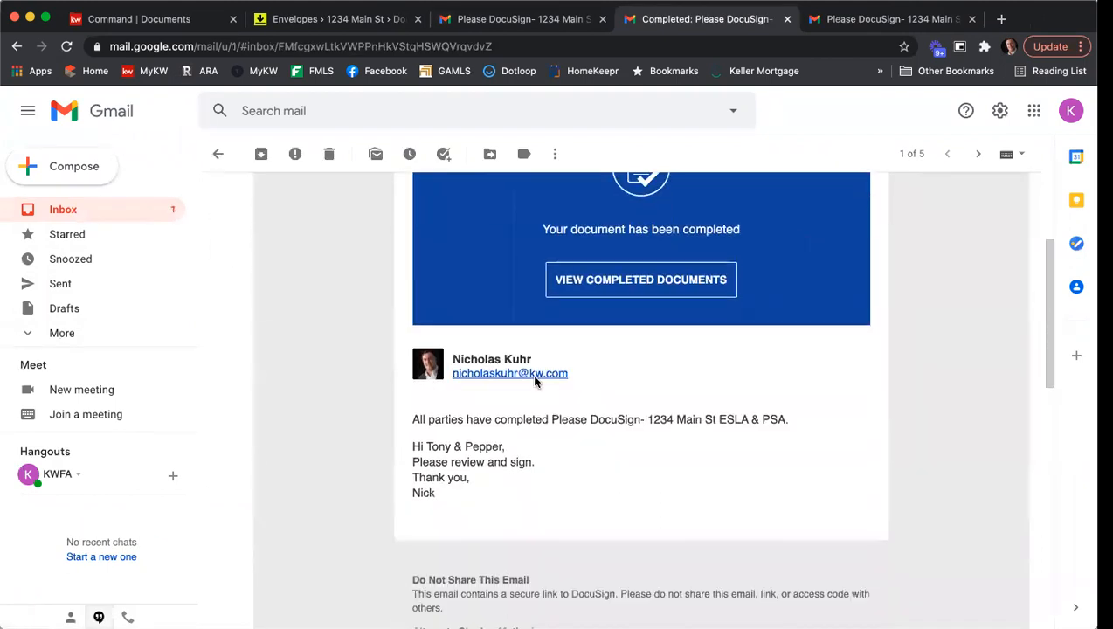
{"action": "scroll", "coordinate": [369, 399], "scroll_direction": "down", "scroll_amount": 5}
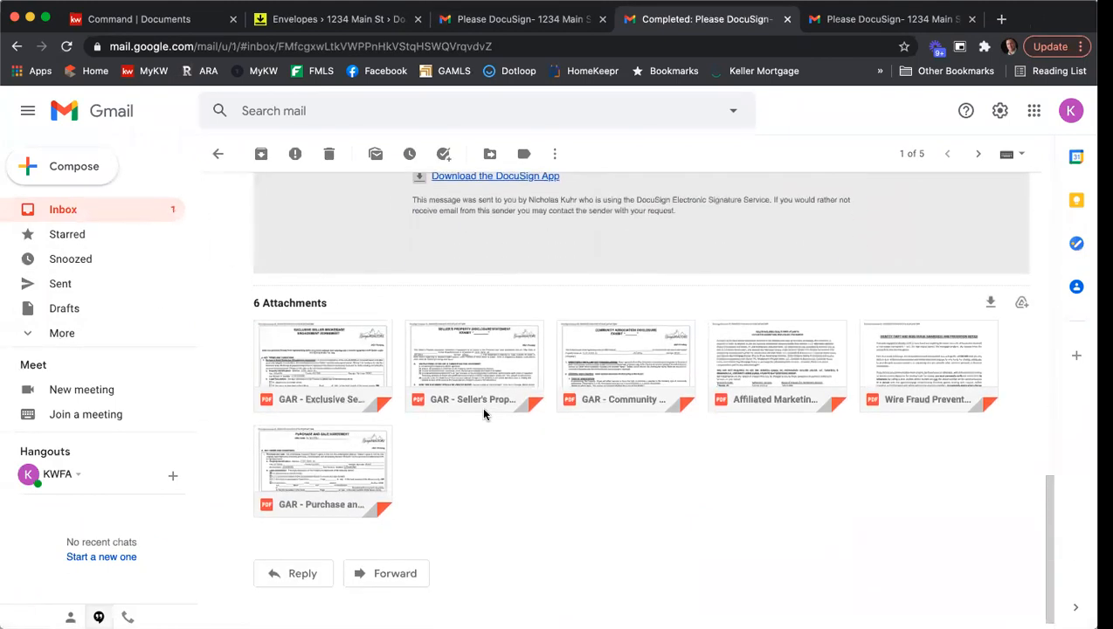
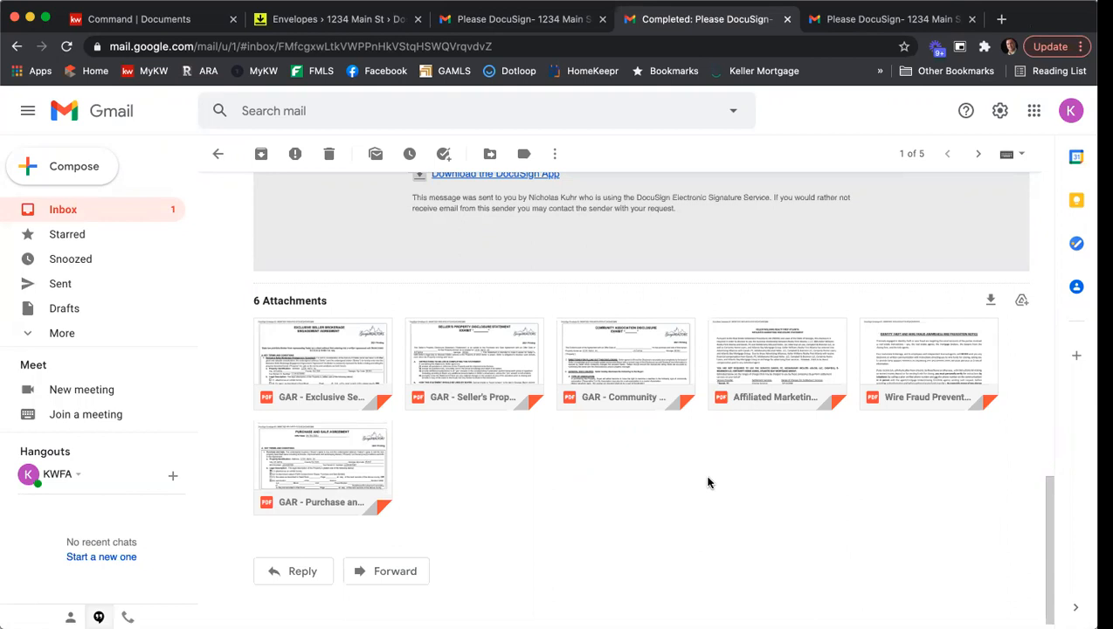
- Leave the completed email, switch to DocuSign Rooms, refresh the room's envelopes and check the recipients' signing status in the 1234 Main St - ESLA & PSA envelope
{"action": "left_click", "coordinate": [218, 153]}
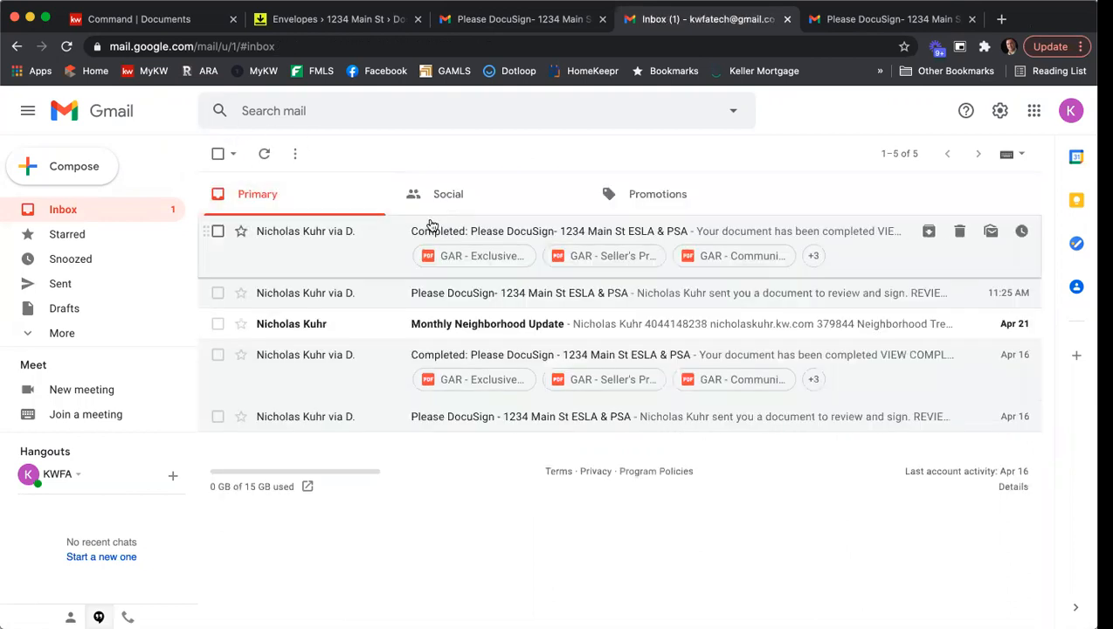
{"action": "left_click", "coordinate": [333, 18]}
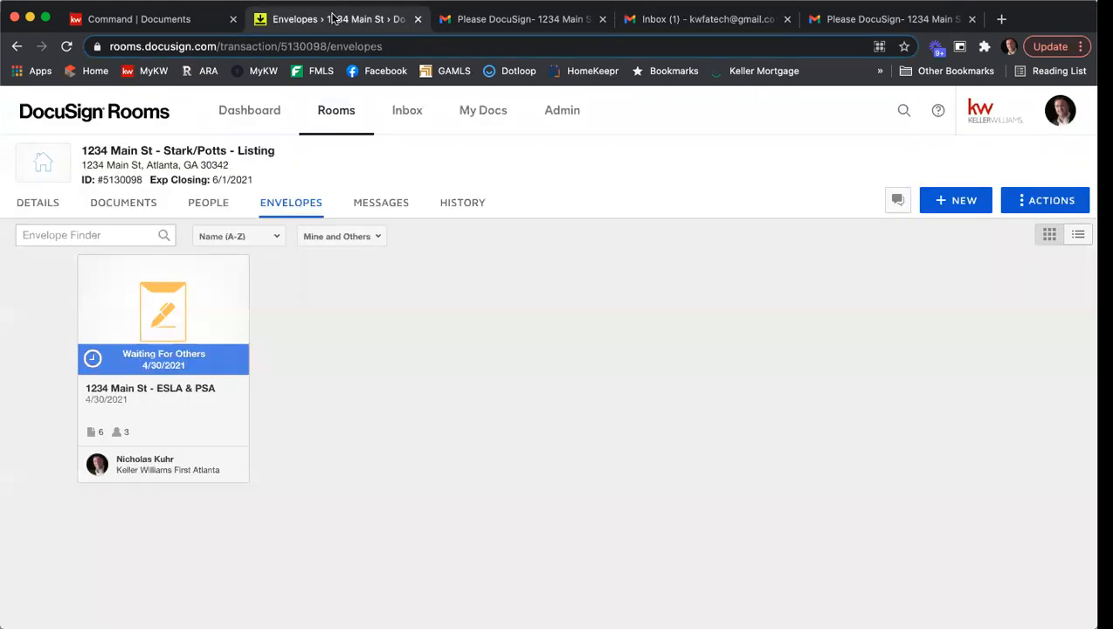
{"action": "left_click", "coordinate": [524, 47]}
{"action": "key", "text": "Return"}
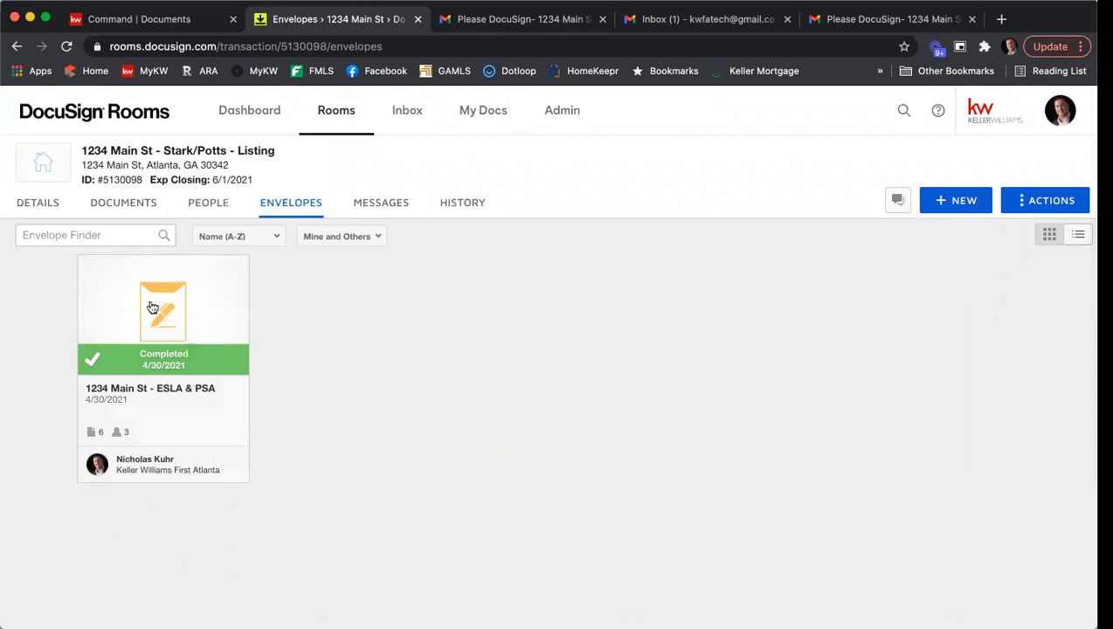
{"action": "left_click", "coordinate": [152, 307]}
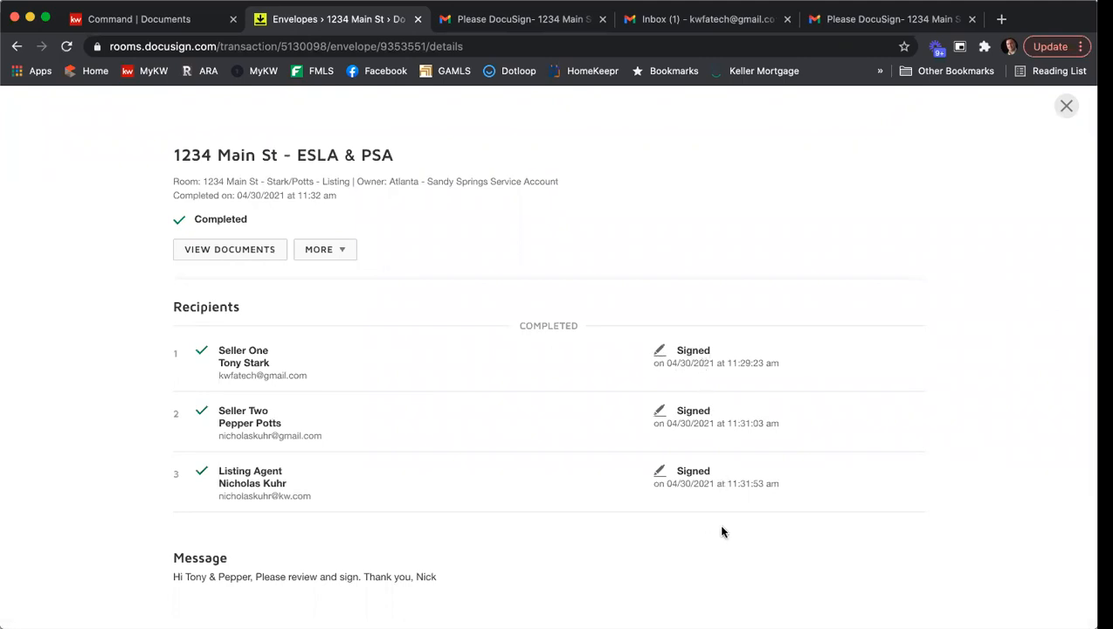
{"action": "left_click", "coordinate": [1065, 105]}
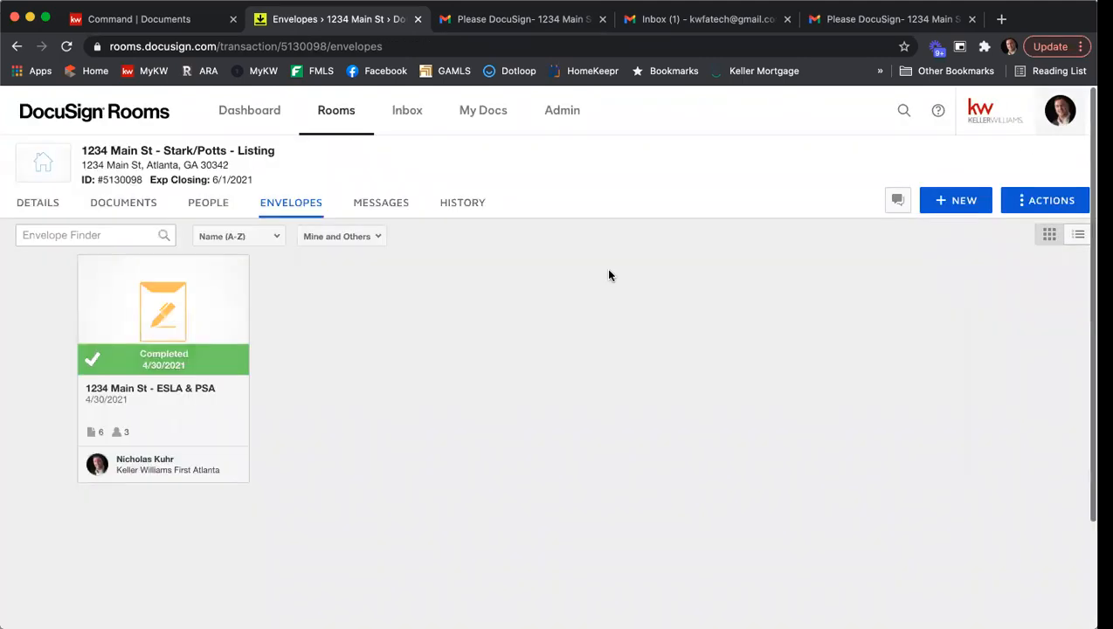
- Move the signed Affiliated Marketing, F322, F101, F301 and Wire Fraud Prevention documents from Room Docs to the current room's Listing Agreement folder
{"action": "left_click", "coordinate": [124, 210]}
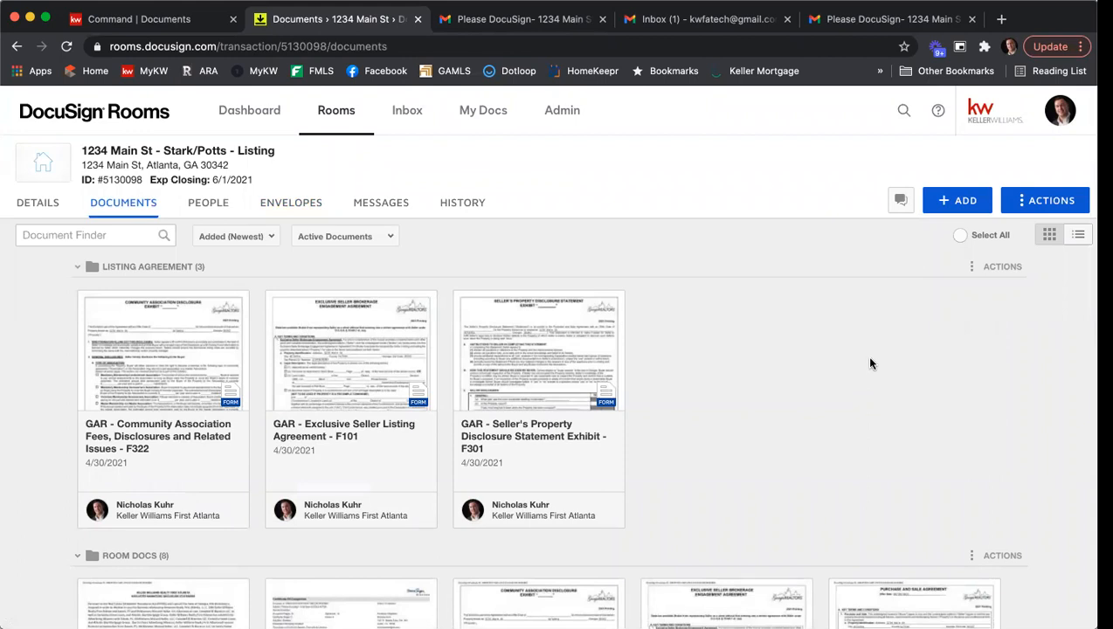
{"action": "scroll", "coordinate": [868, 365], "scroll_direction": "down", "scroll_amount": 3}
{"action": "scroll", "coordinate": [876, 345], "scroll_direction": "down", "scroll_amount": 4}
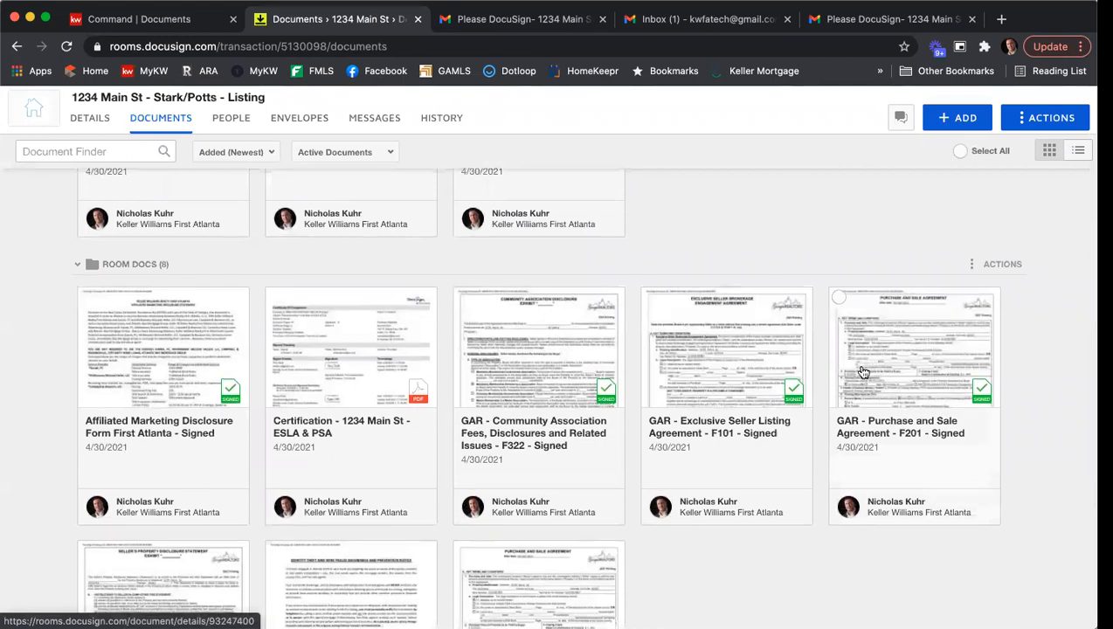
{"action": "scroll", "coordinate": [860, 374], "scroll_direction": "down", "scroll_amount": 2}
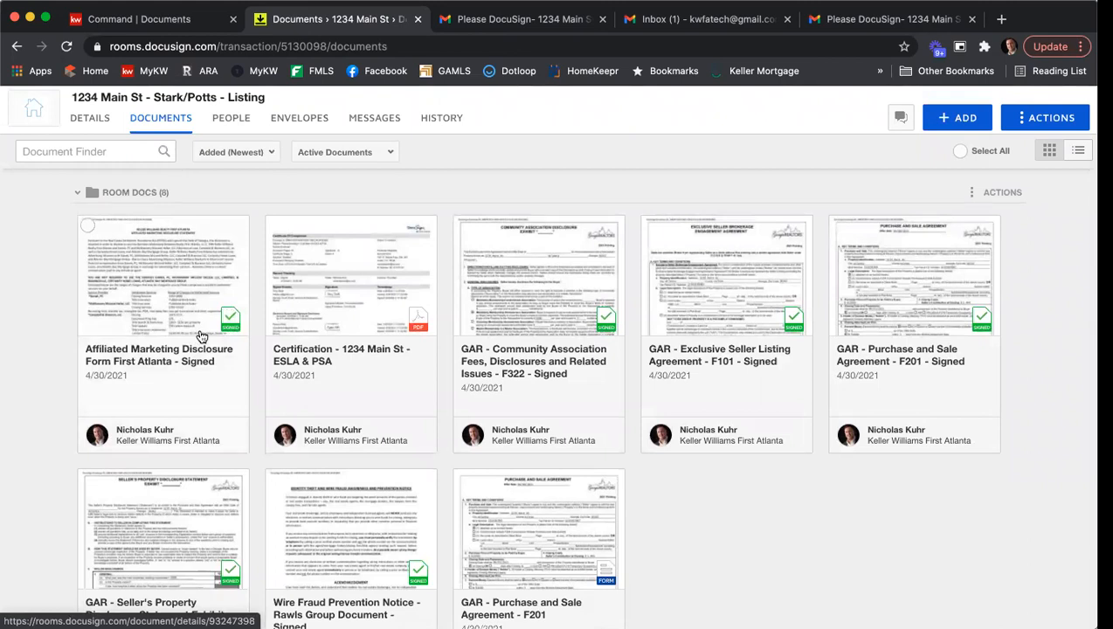
{"action": "left_click", "coordinate": [88, 225]}
{"action": "left_click", "coordinate": [463, 225]}
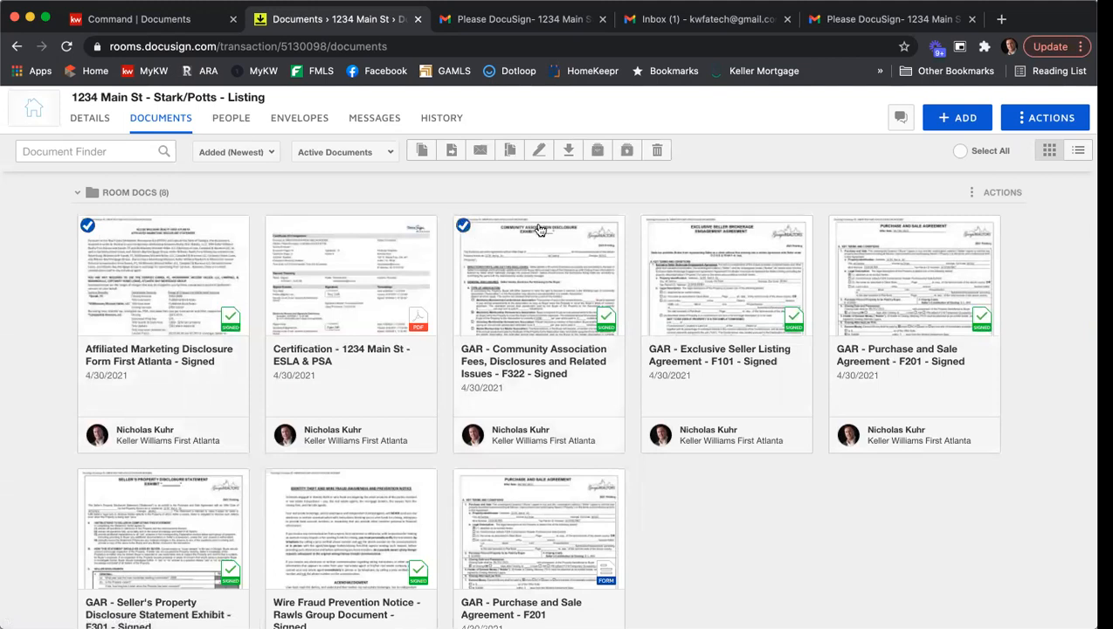
{"action": "left_click", "coordinate": [651, 227]}
{"action": "scroll", "coordinate": [520, 297], "scroll_direction": "down", "scroll_amount": 1}
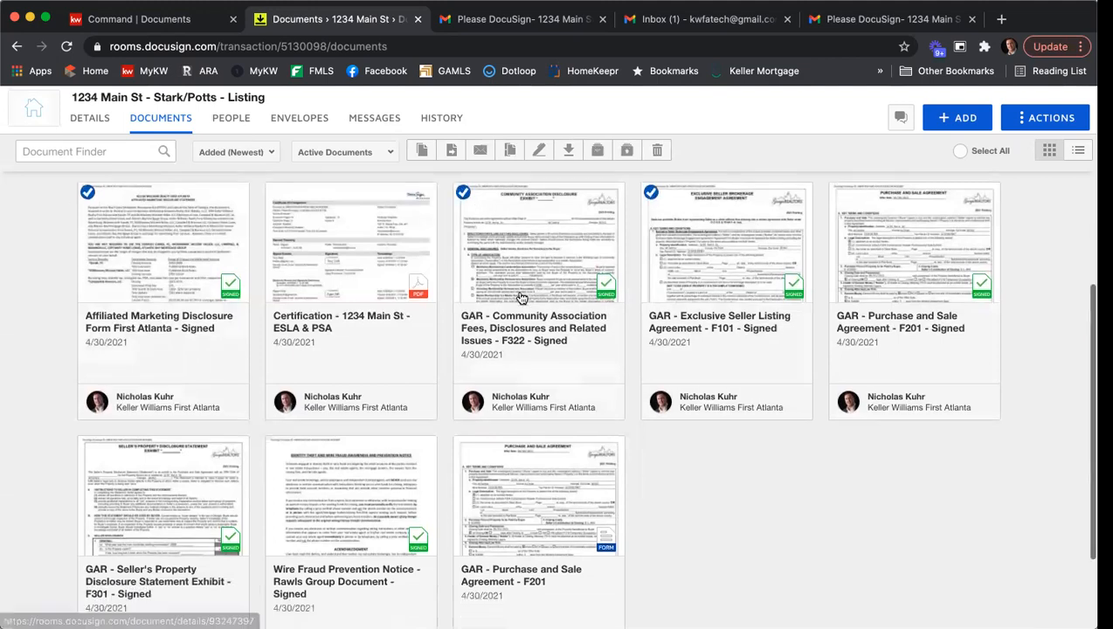
{"action": "left_click", "coordinate": [88, 428]}
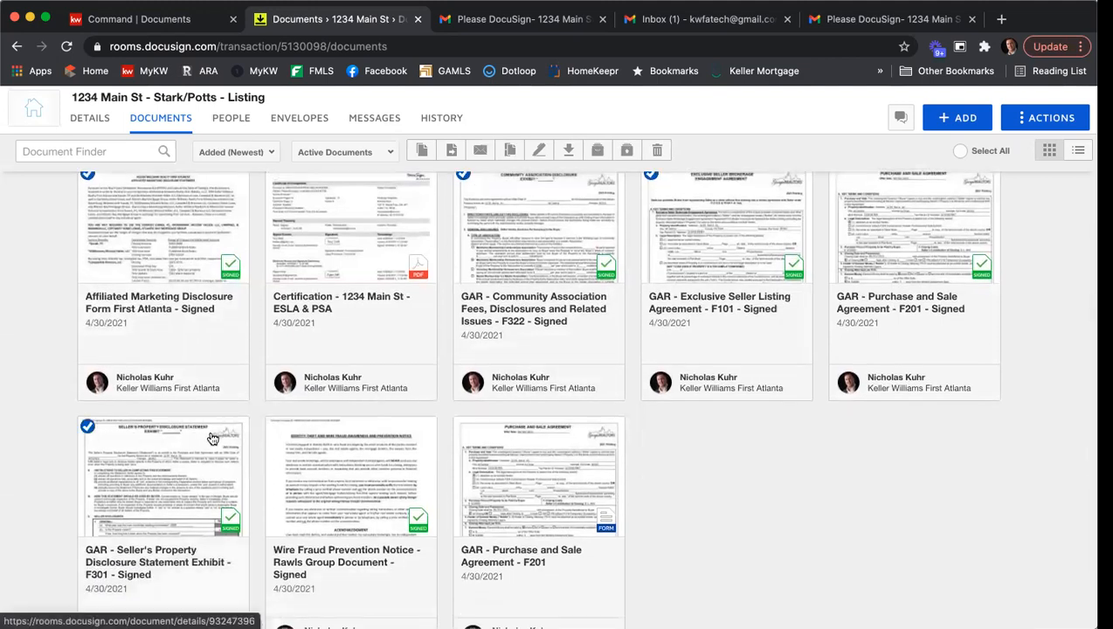
{"action": "left_click", "coordinate": [275, 428]}
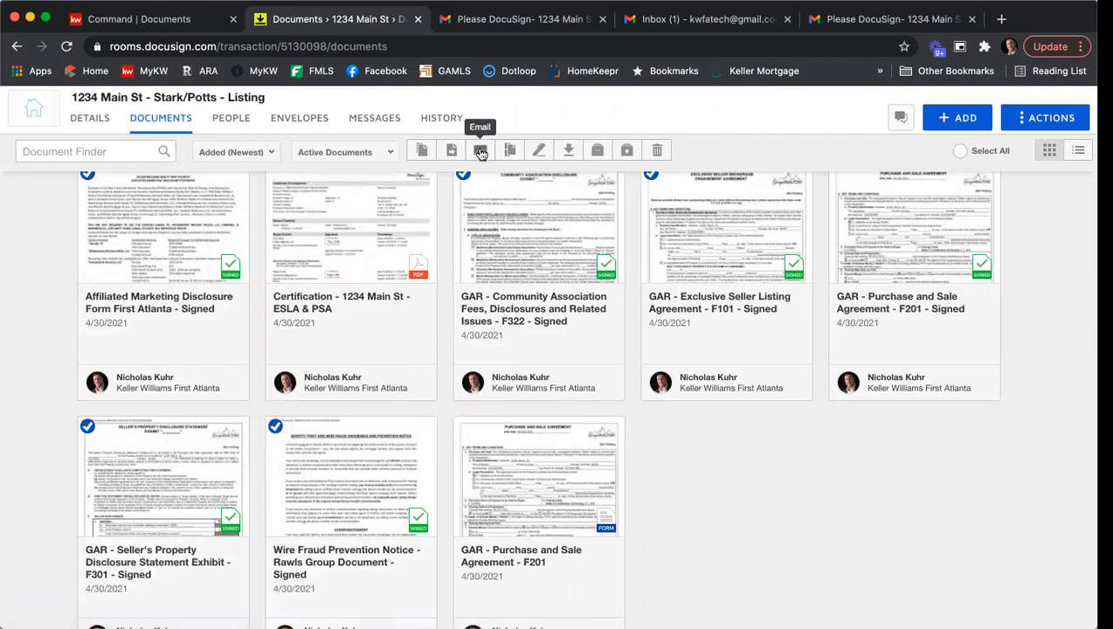
{"action": "left_click", "coordinate": [453, 152]}
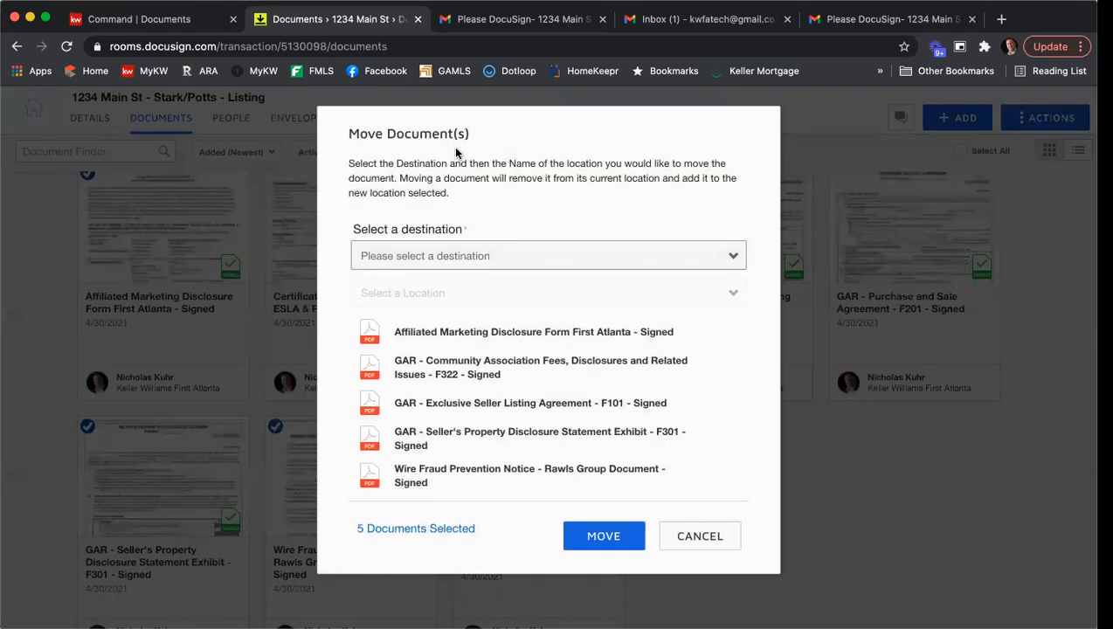
{"action": "left_click", "coordinate": [449, 250]}
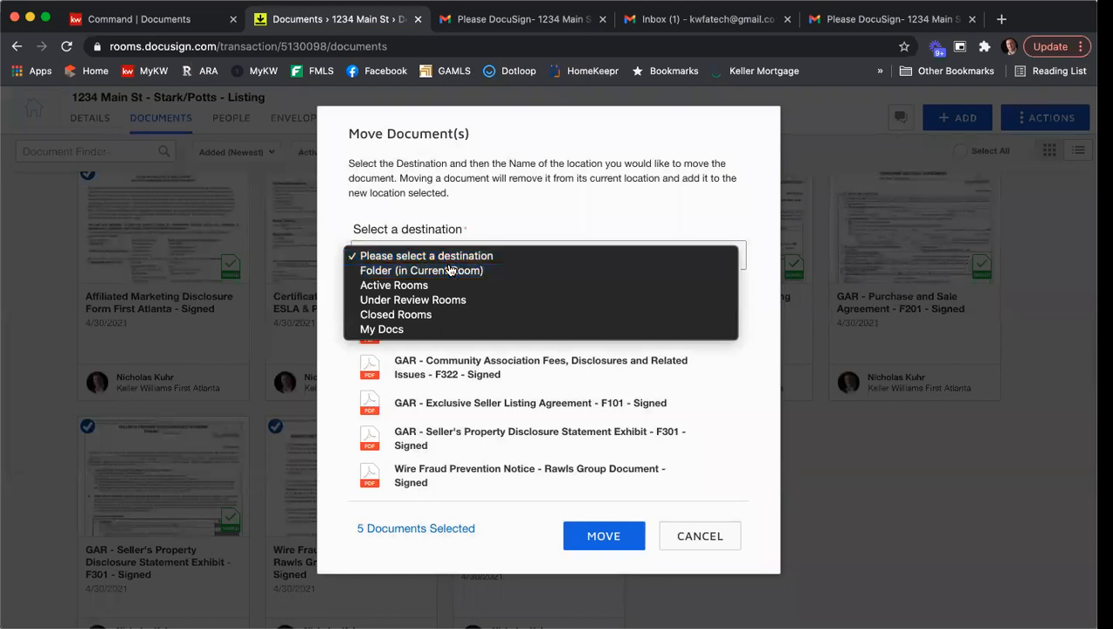
{"action": "left_click", "coordinate": [448, 271]}
{"action": "left_click", "coordinate": [446, 342]}
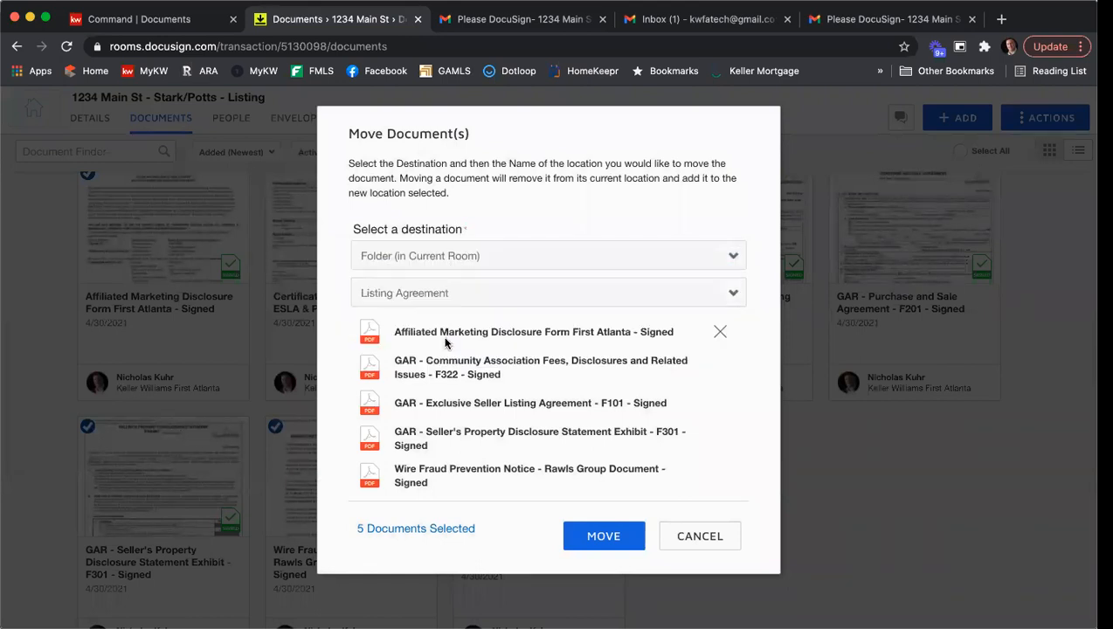
{"action": "left_click", "coordinate": [602, 536]}
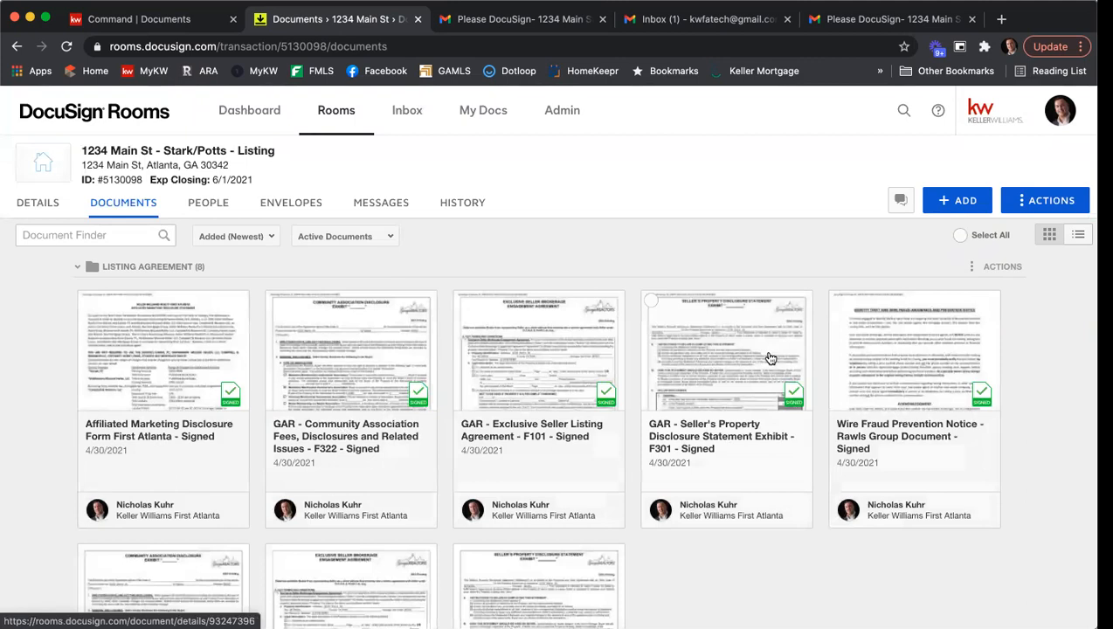
- View the signer events and timestamps in the Certification - 1234 Main St - ESLA & PSA document, and close it
{"action": "scroll", "coordinate": [669, 299], "scroll_direction": "down", "scroll_amount": 2}
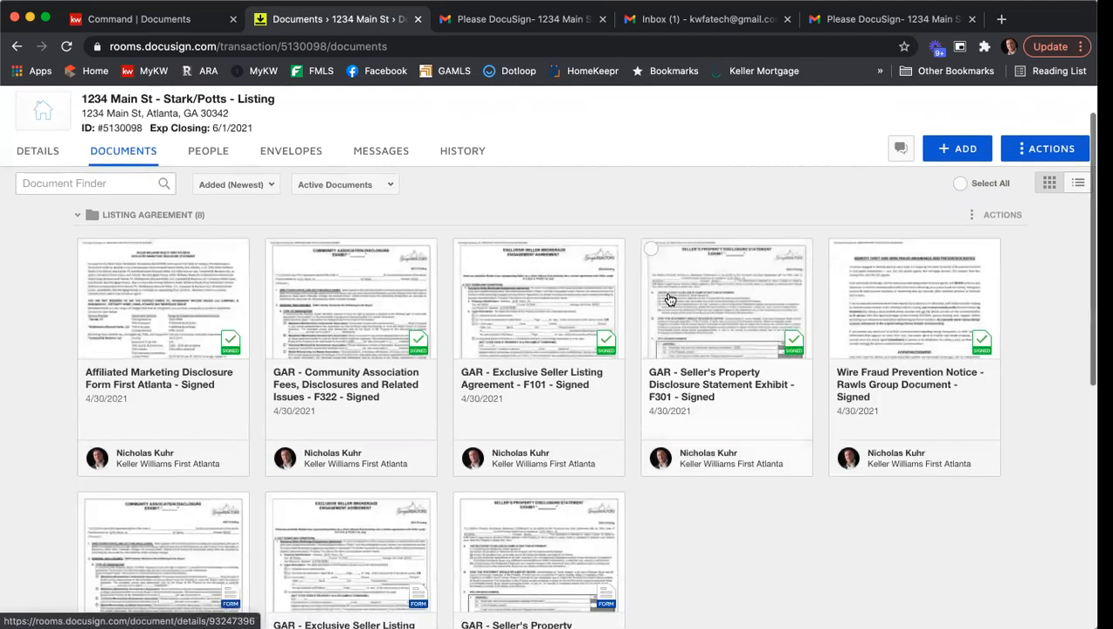
{"action": "scroll", "coordinate": [702, 318], "scroll_direction": "down", "scroll_amount": 10}
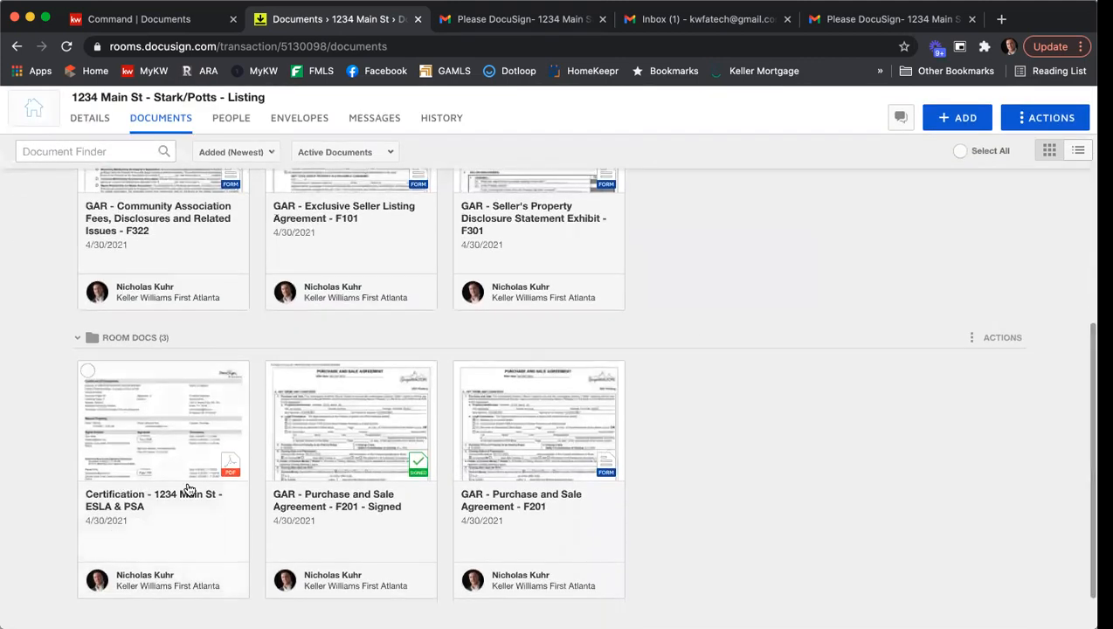
{"action": "left_click", "coordinate": [161, 458]}
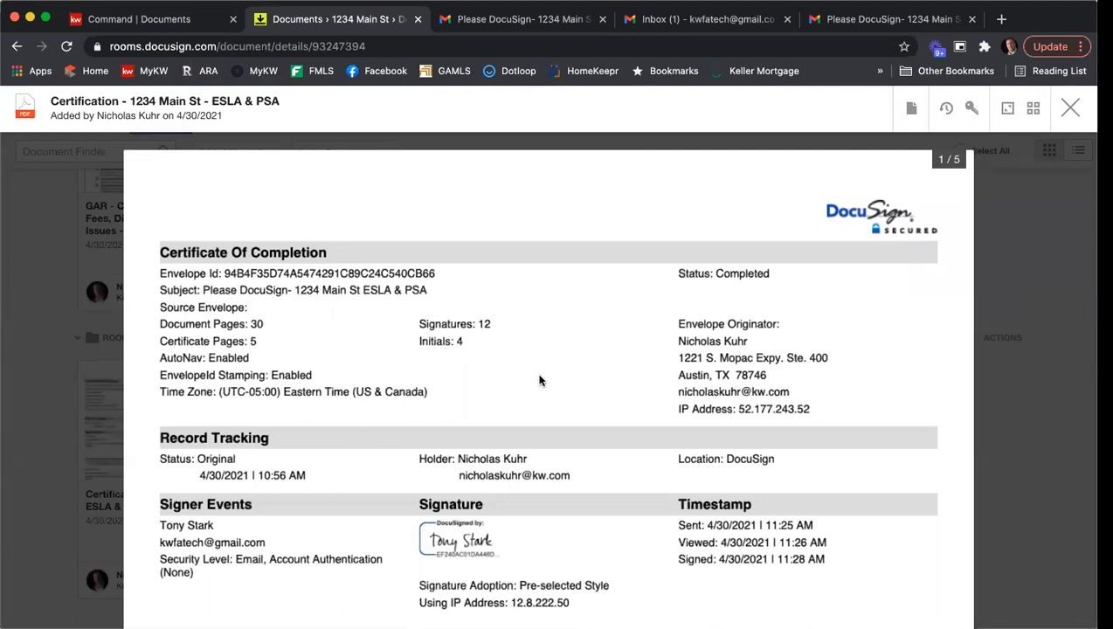
{"action": "scroll", "coordinate": [535, 385], "scroll_direction": "down", "scroll_amount": 2}
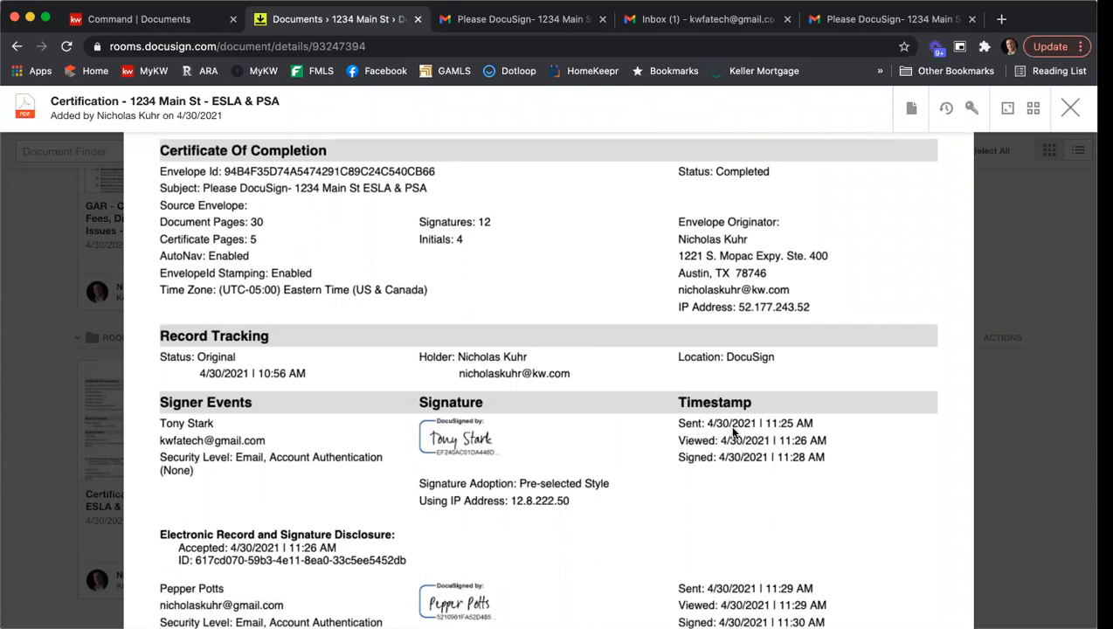
{"action": "scroll", "coordinate": [694, 464], "scroll_direction": "down", "scroll_amount": 2}
{"action": "scroll", "coordinate": [696, 466], "scroll_direction": "down", "scroll_amount": 6}
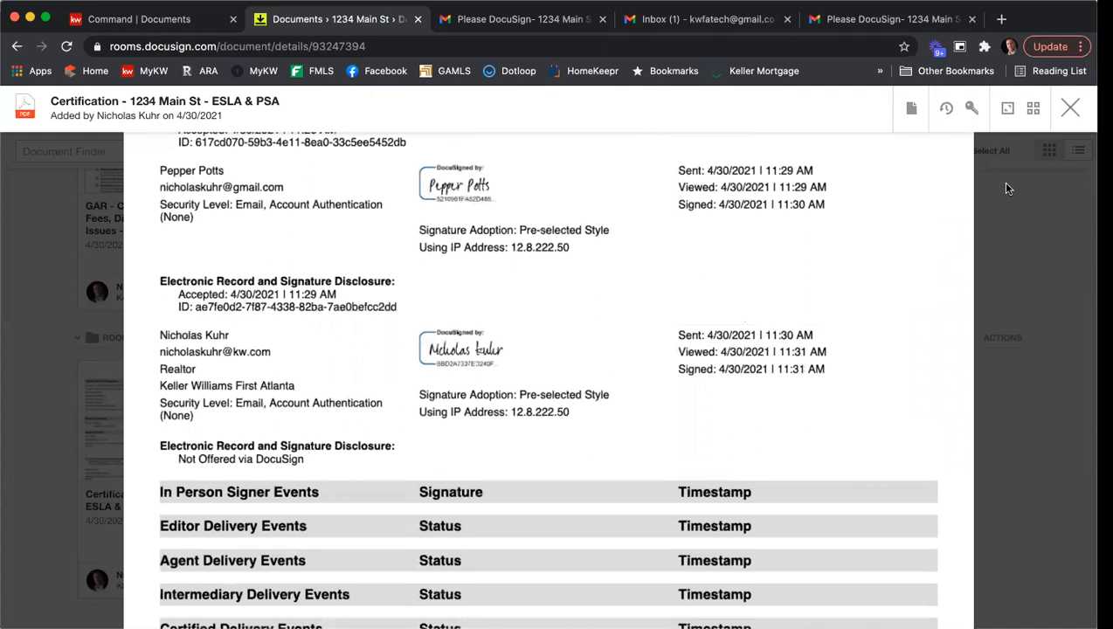
{"action": "left_click", "coordinate": [1070, 107]}
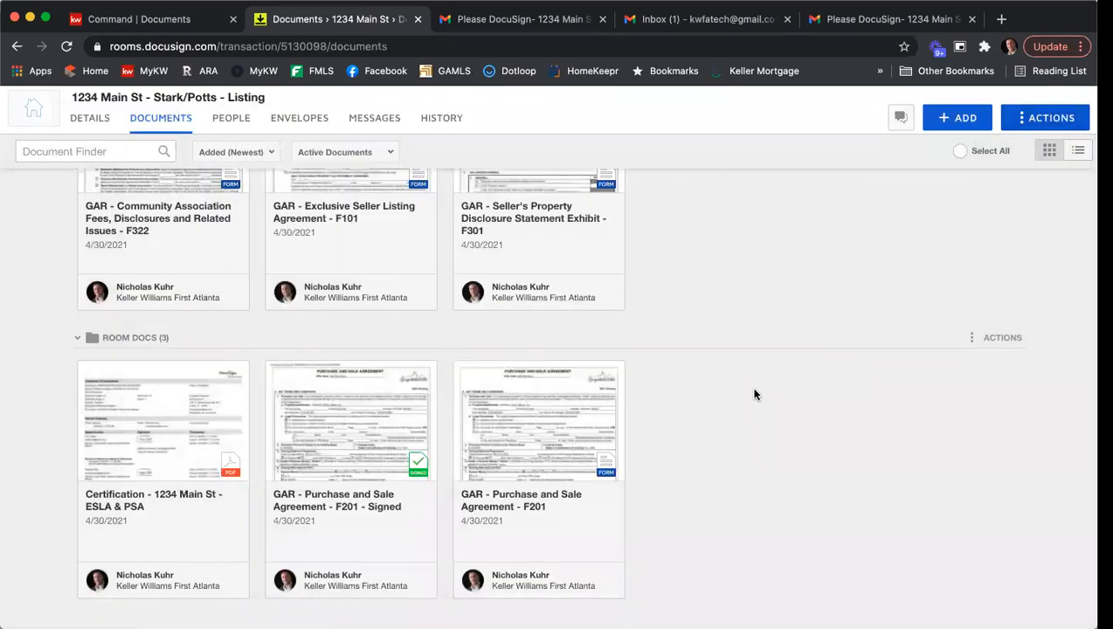
- Set up a combined PDF of the five signed documents in the Listing Agreement folder, named "1234 Main St Binding Listing Agreement"
{"action": "scroll", "coordinate": [751, 394], "scroll_direction": "up", "scroll_amount": 4}
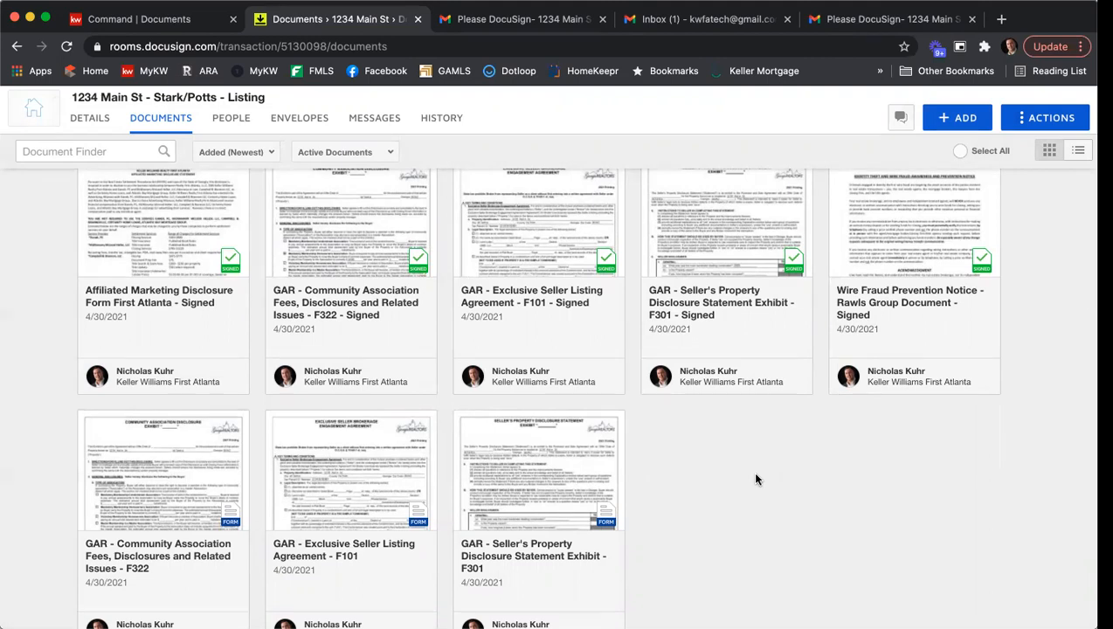
{"action": "scroll", "coordinate": [756, 481], "scroll_direction": "up", "scroll_amount": 2}
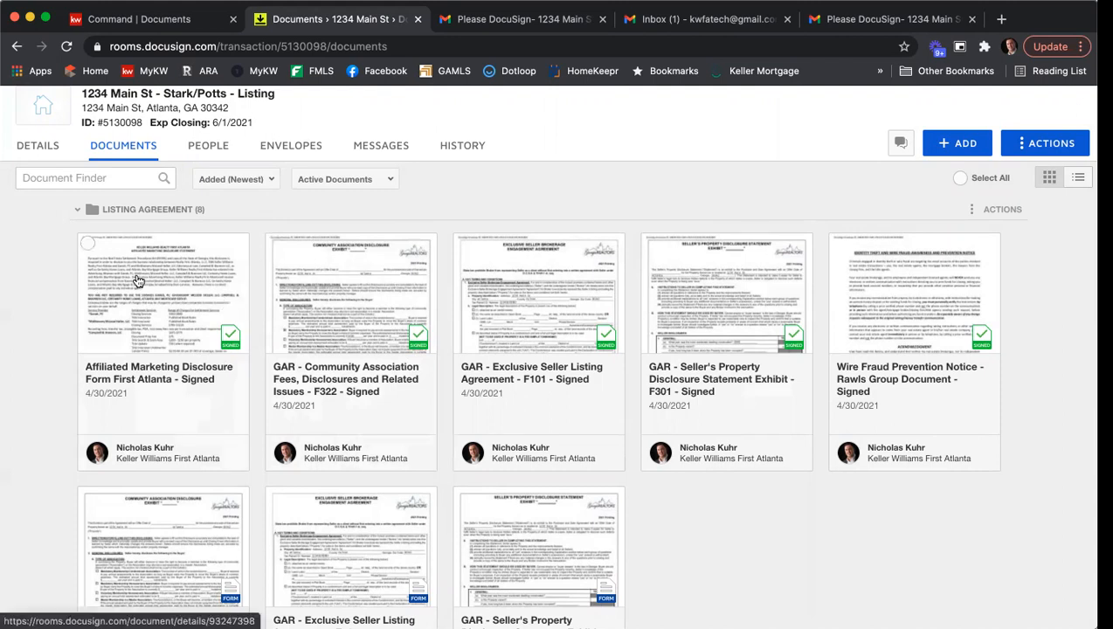
{"action": "left_click", "coordinate": [87, 245]}
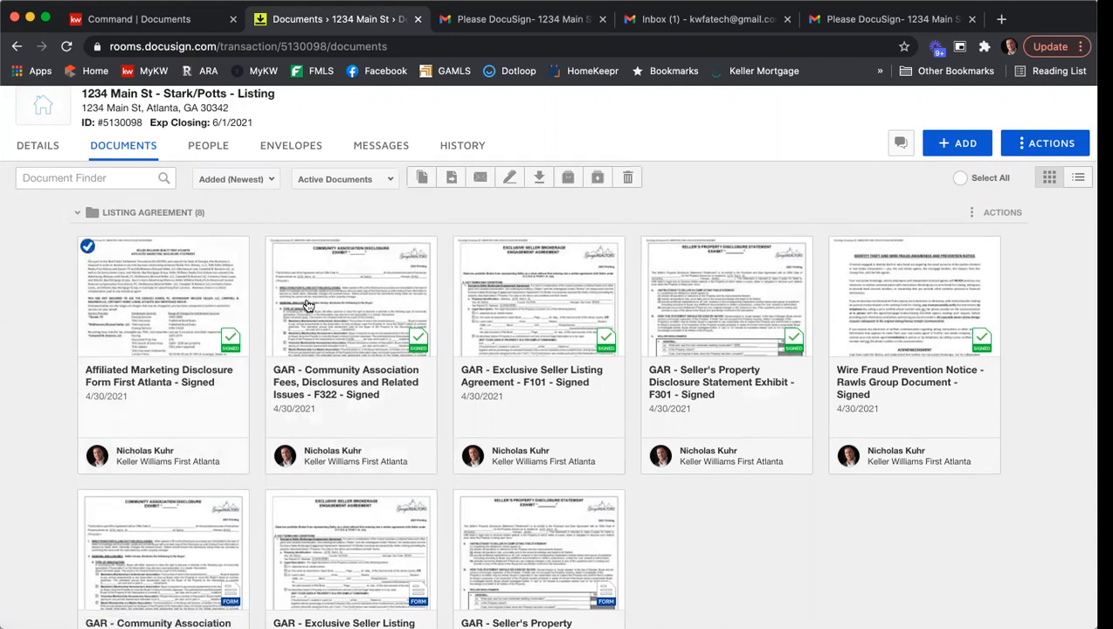
{"action": "left_click", "coordinate": [275, 247]}
{"action": "left_click", "coordinate": [463, 246]}
{"action": "left_click", "coordinate": [651, 246]}
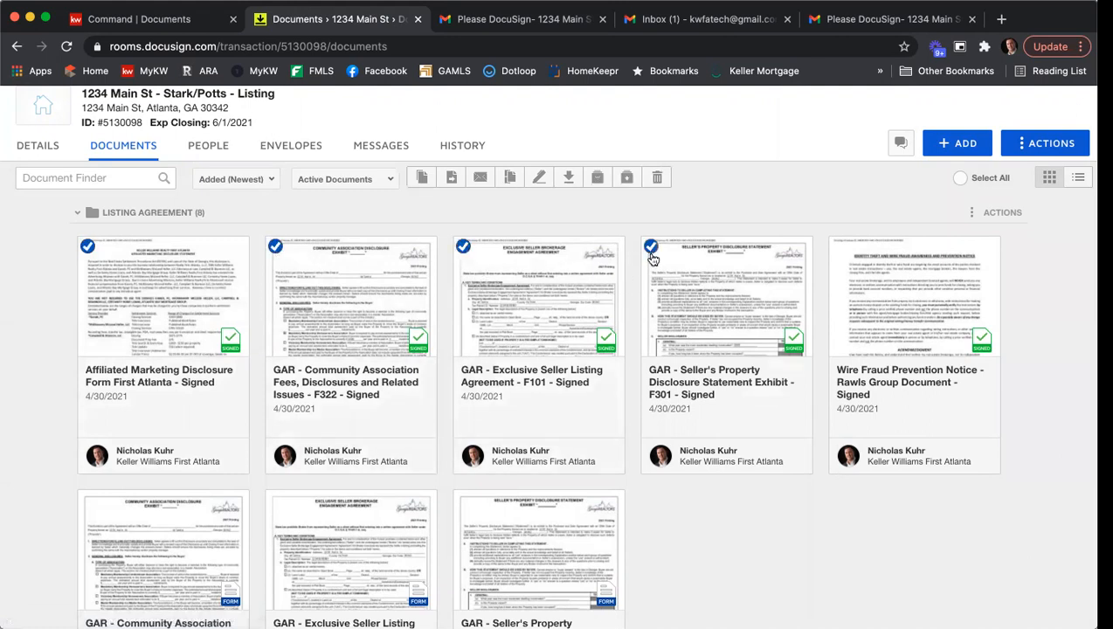
{"action": "left_click", "coordinate": [842, 248]}
{"action": "left_click", "coordinate": [508, 178]}
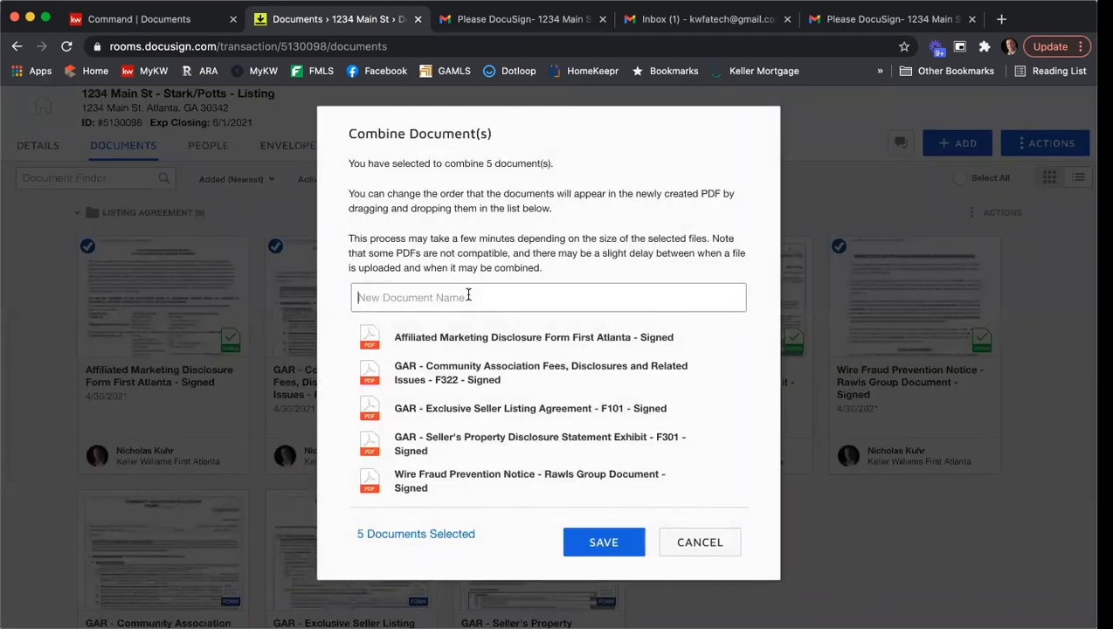
{"action": "type", "text": "1234 Main St Binding Listing Ag"}
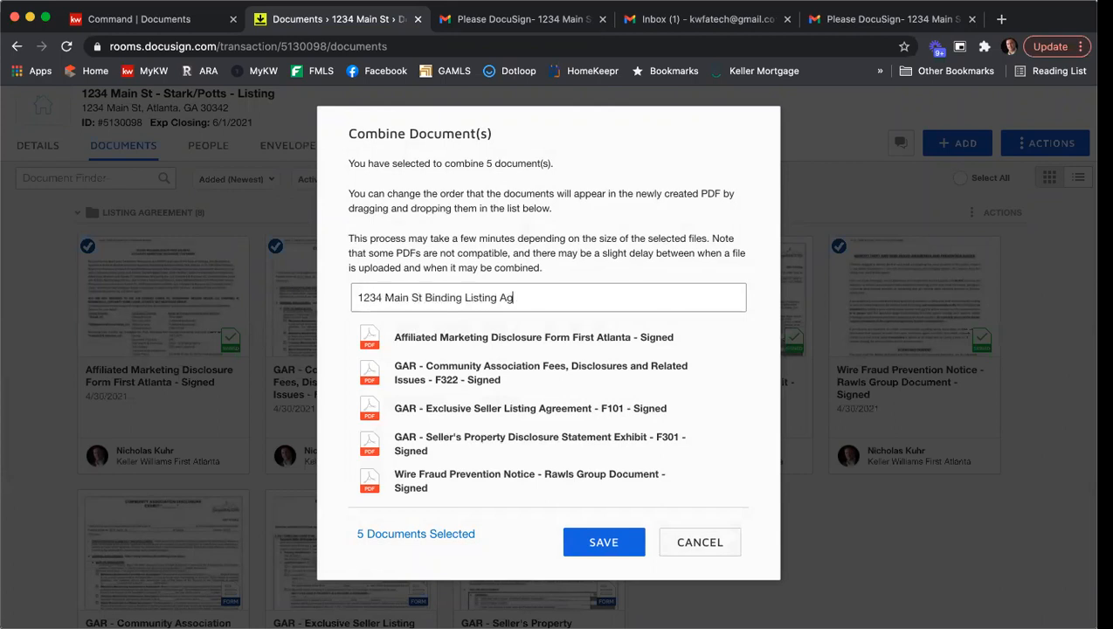
{"action": "type", "text": "reement"}
- Order the combined PDF as F101, F301, F322, Affiliated Marketing Disclosure and Wire Fraud Prevention Notice, and save it
{"action": "left_click_drag", "start_coordinate": [437, 407], "coordinate": [436, 352]}
{"action": "left_click_drag", "start_coordinate": [428, 411], "coordinate": [440, 385]}
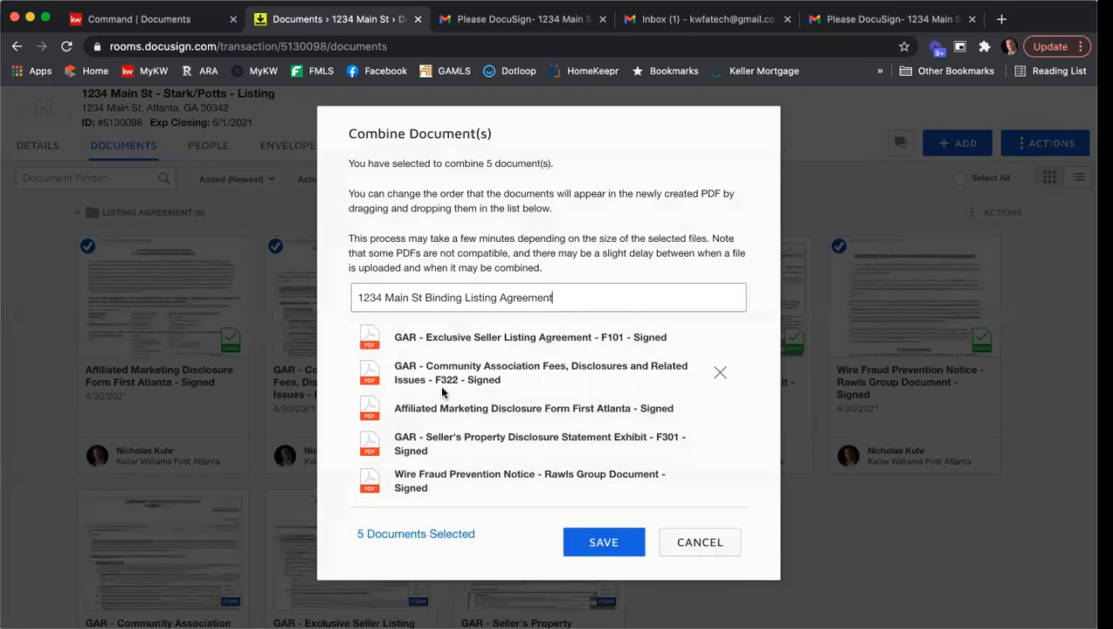
{"action": "left_click_drag", "start_coordinate": [438, 442], "coordinate": [437, 367]}
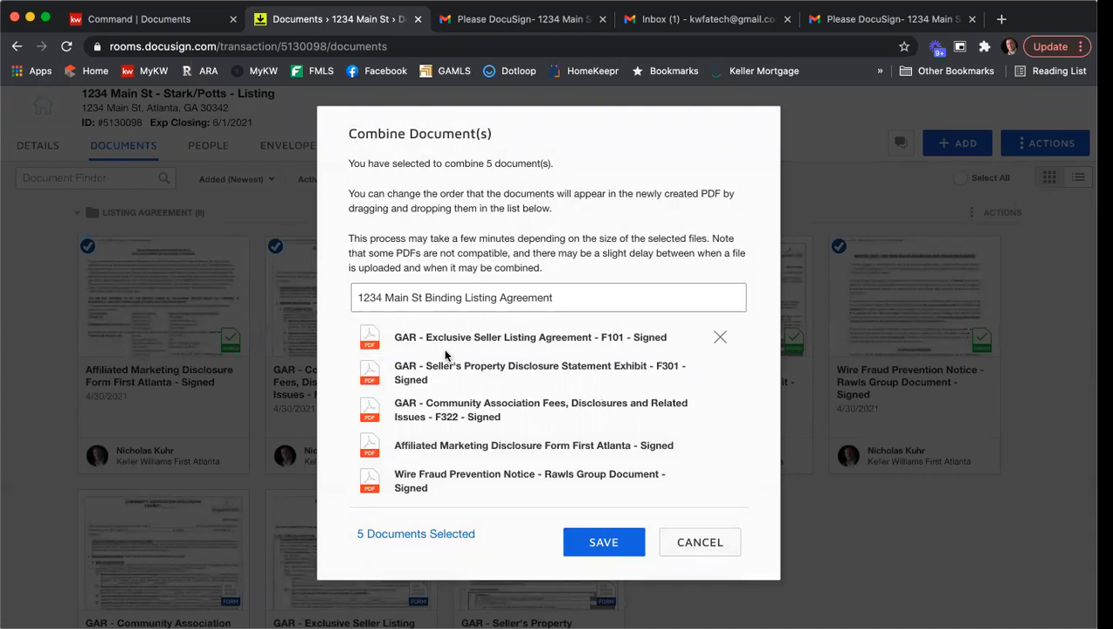
{"action": "left_click", "coordinate": [592, 543]}
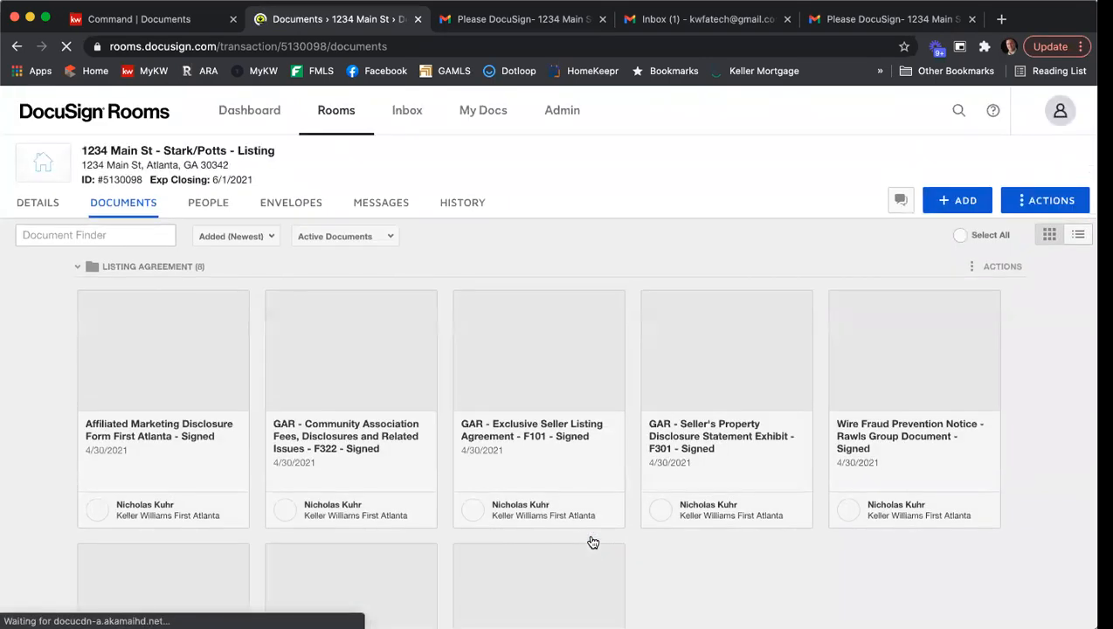
- Move the 1234 Main St Binding Listing Agreement from Room Docs into the Listing Agreement folder
{"action": "scroll", "coordinate": [549, 312], "scroll_direction": "down", "scroll_amount": 2}
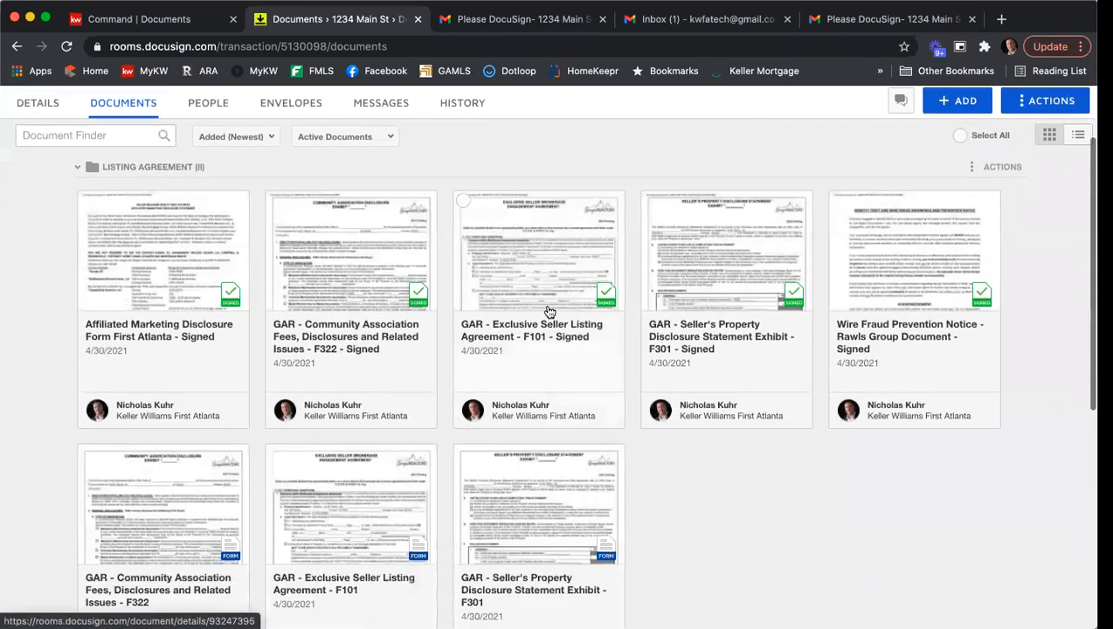
{"action": "scroll", "coordinate": [549, 312], "scroll_direction": "down", "scroll_amount": 5}
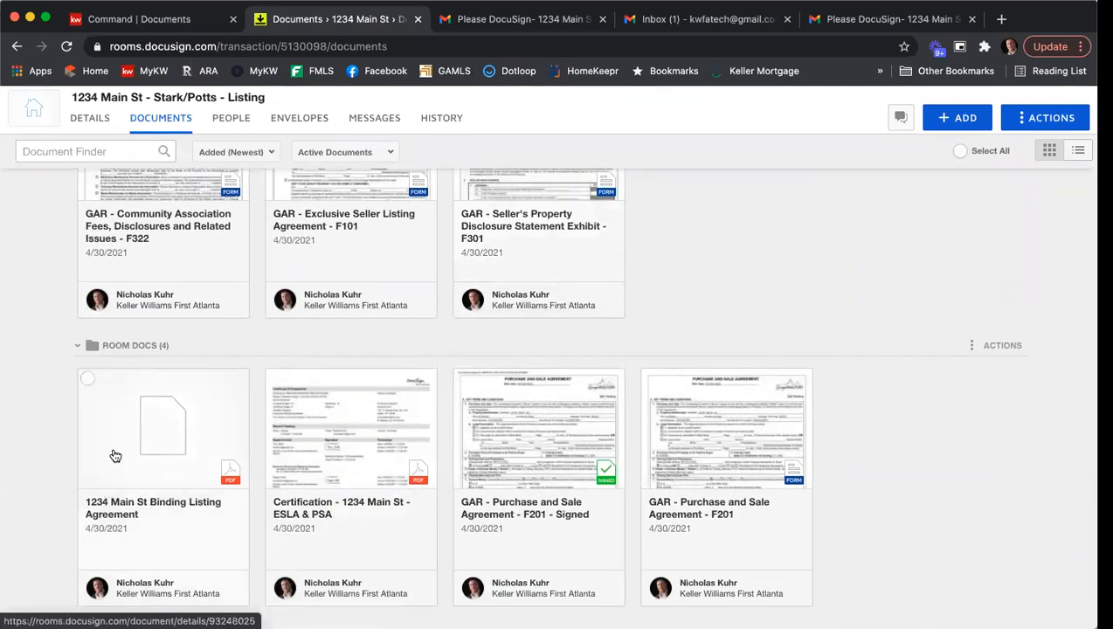
{"action": "left_click_drag", "start_coordinate": [114, 460], "coordinate": [345, 169]}
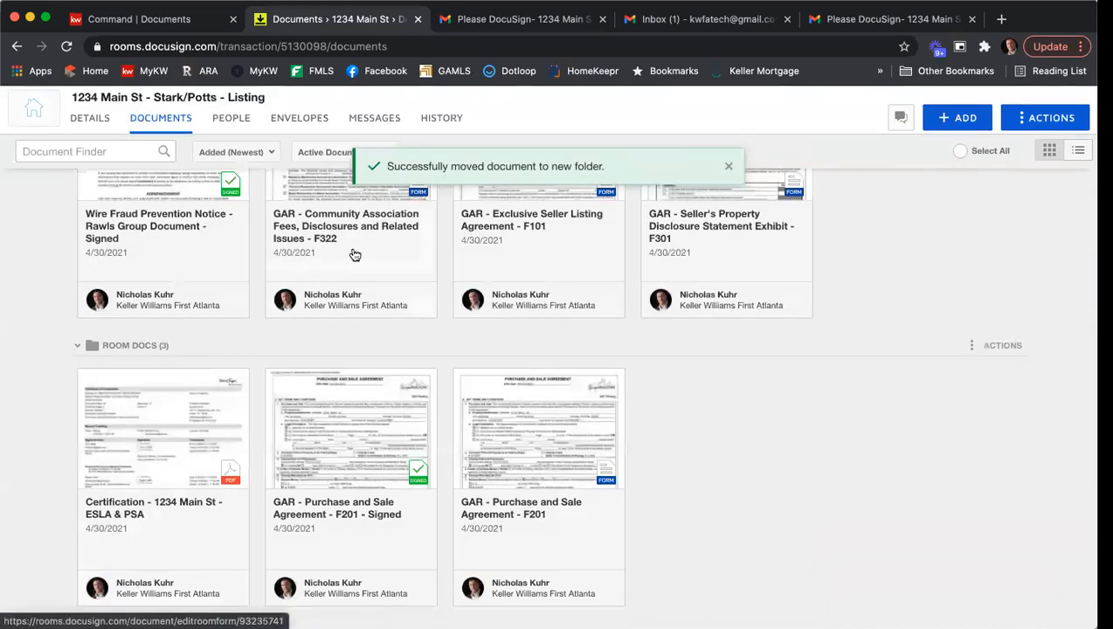
- Open the 1234 Main St Binding Listing Agreement from the Listing Agreement folder and start splitting it
{"action": "scroll", "coordinate": [475, 297], "scroll_direction": "up", "scroll_amount": 10}
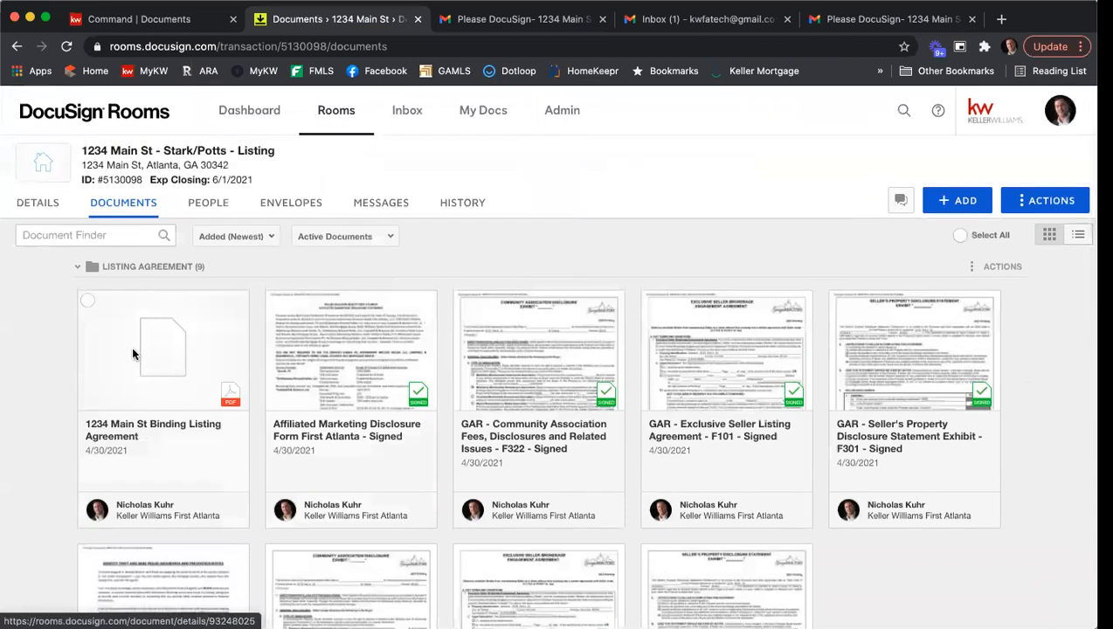
{"action": "left_click", "coordinate": [133, 353]}
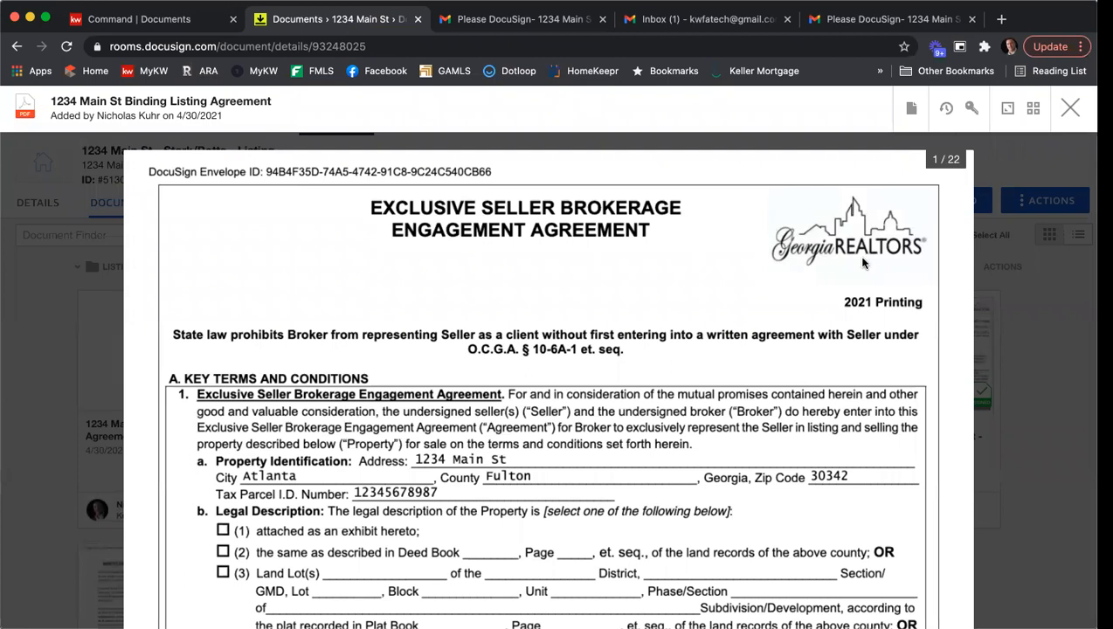
{"action": "scroll", "coordinate": [678, 307], "scroll_direction": "down", "scroll_amount": 3}
{"action": "scroll", "coordinate": [684, 313], "scroll_direction": "up", "scroll_amount": 3}
{"action": "left_click", "coordinate": [911, 110]}
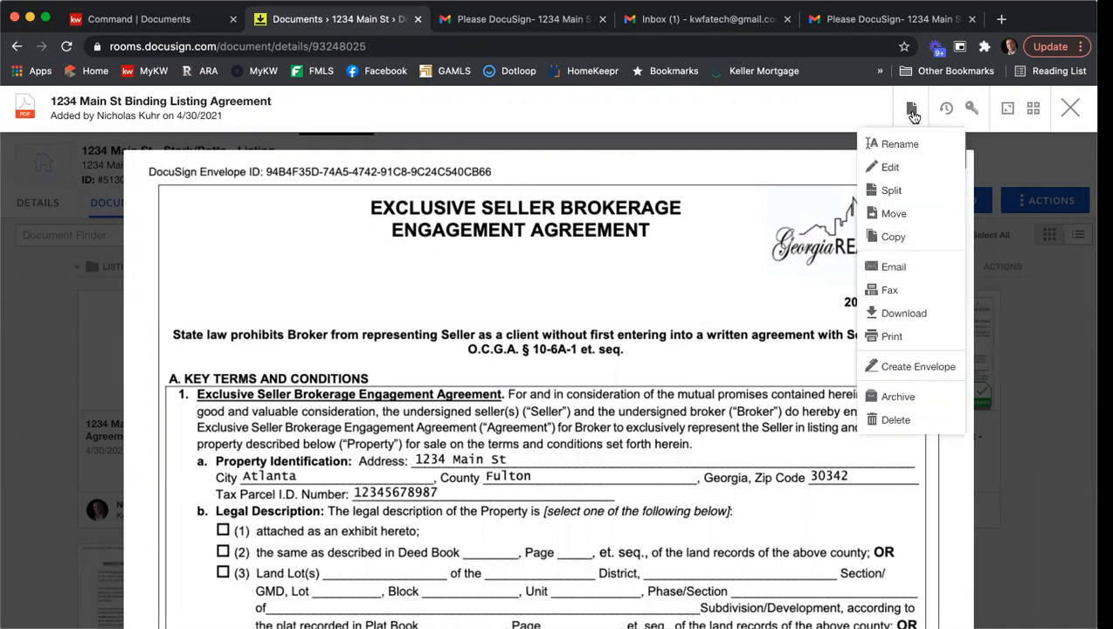
{"action": "left_click", "coordinate": [893, 190]}
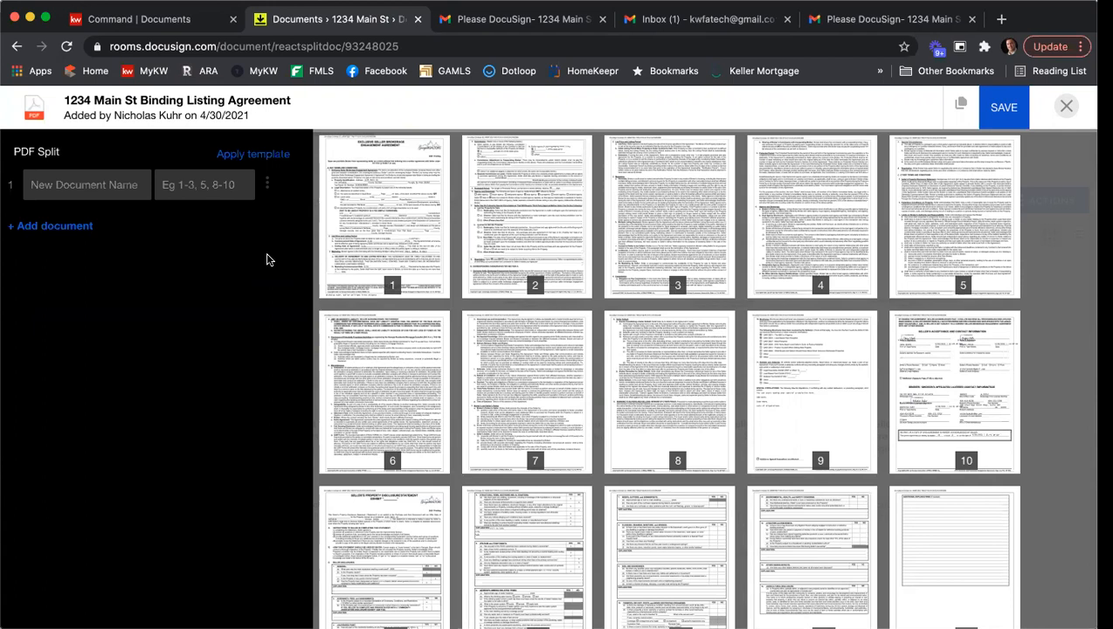
- Define the first split document as "ESLA" with pages 1-10 of the binding agreement
{"action": "left_click", "coordinate": [108, 181]}
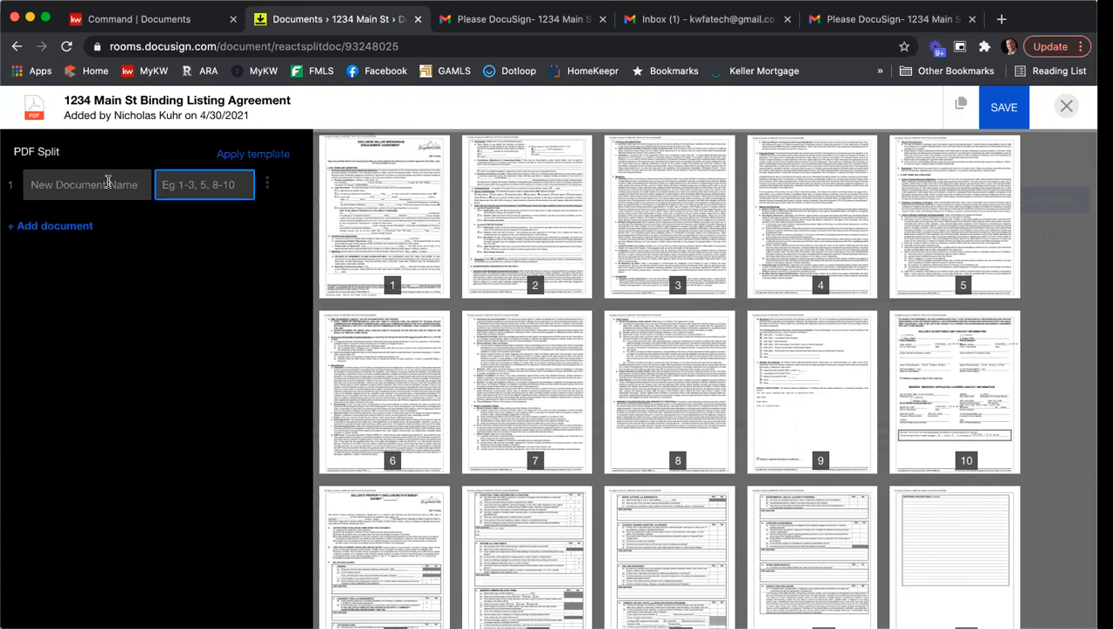
{"action": "type", "text": "ESLA"}
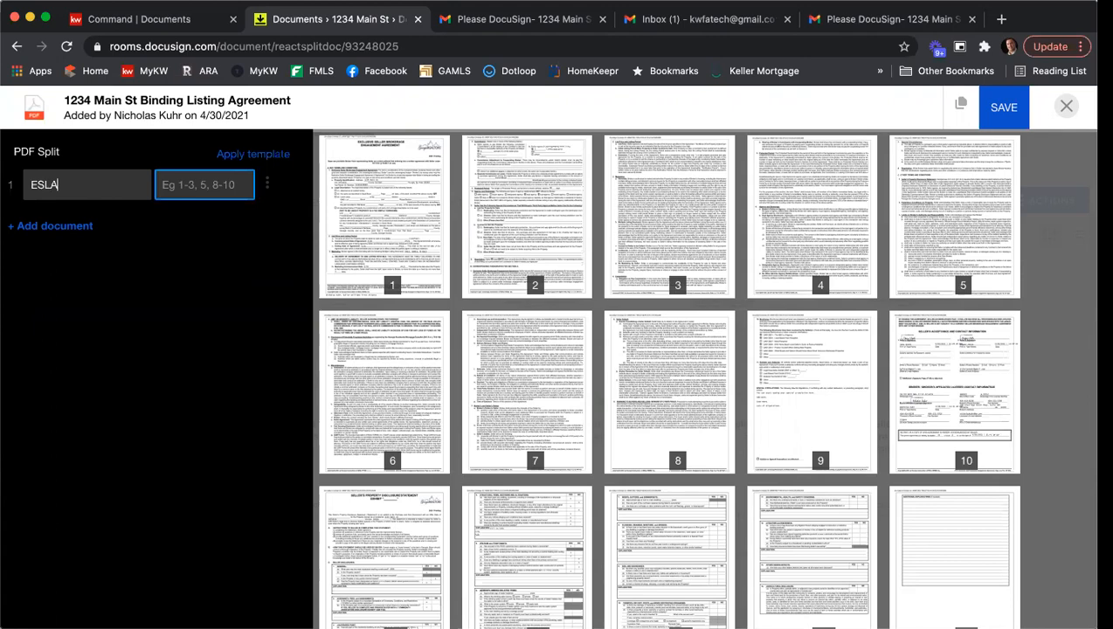
{"action": "left_click", "coordinate": [401, 198]}
{"action": "left_click", "coordinate": [529, 201]}
{"action": "left_click", "coordinate": [659, 192]}
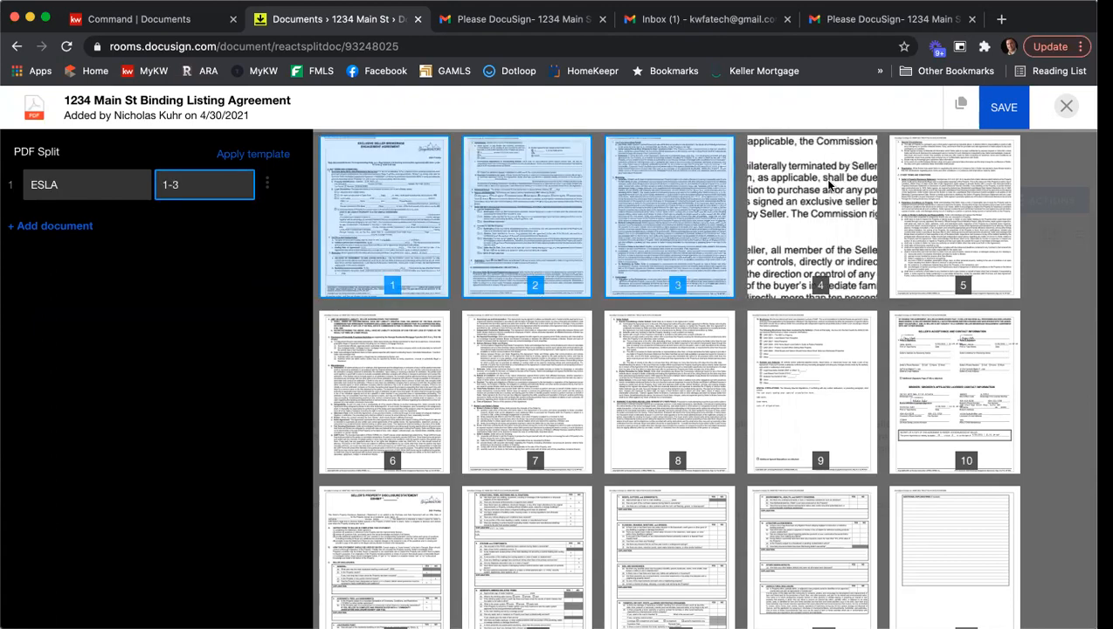
{"action": "left_click", "coordinate": [829, 185]}
{"action": "left_click", "coordinate": [944, 186]}
{"action": "left_click", "coordinate": [364, 359]}
{"action": "left_click", "coordinate": [520, 351]}
{"action": "left_click", "coordinate": [666, 378]}
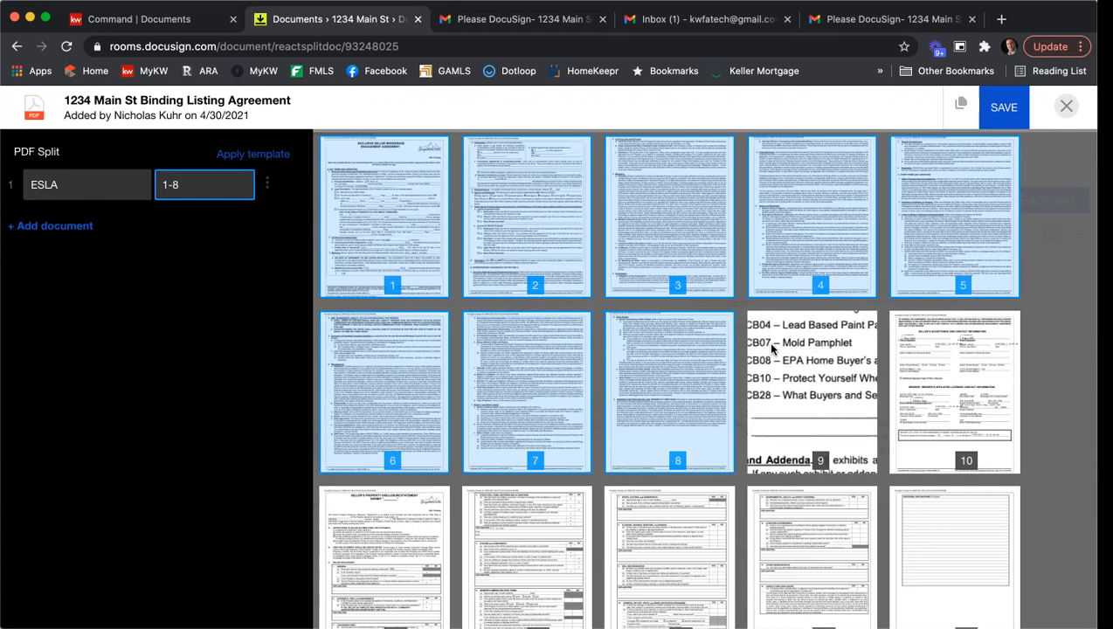
{"action": "left_click", "coordinate": [813, 378]}
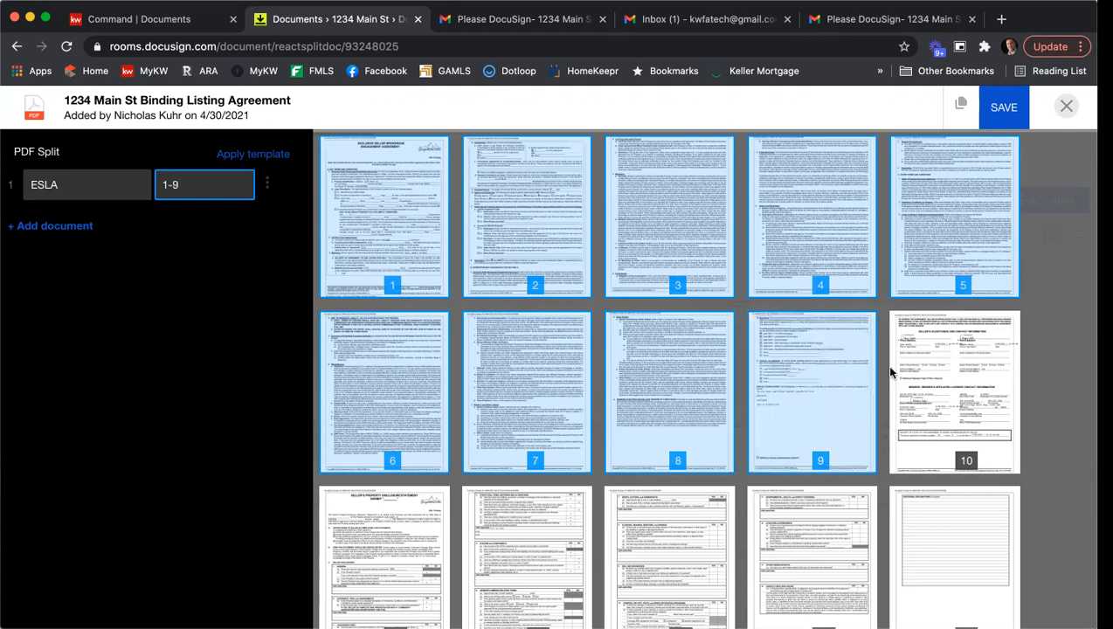
{"action": "left_click", "coordinate": [928, 365]}
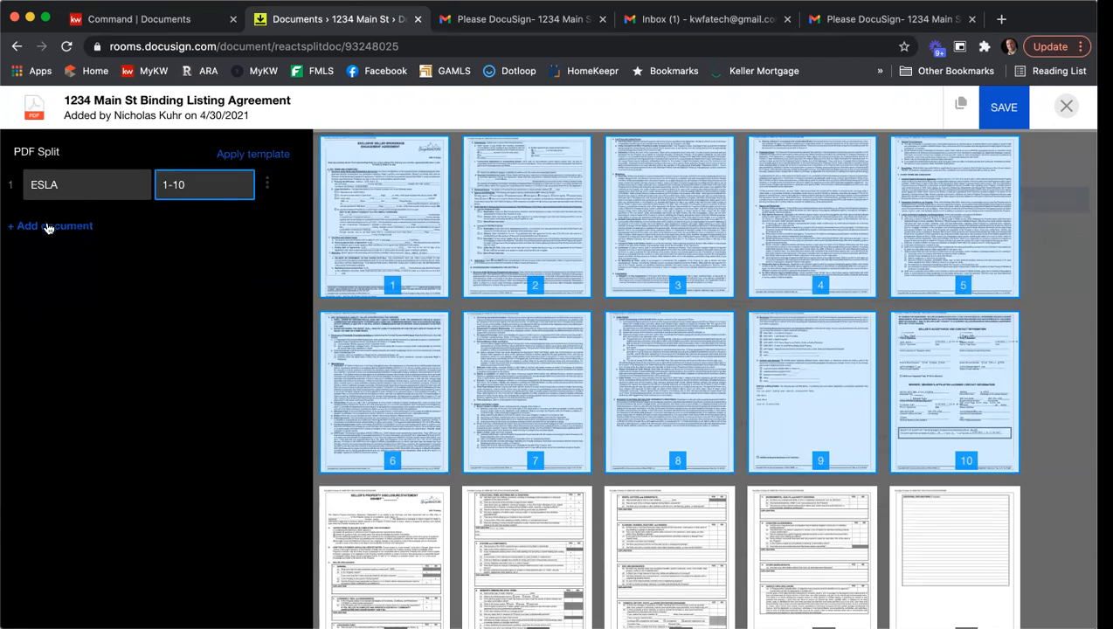
- Add a second split document named "SPD" with pages 11-17, and save the split
{"action": "left_click", "coordinate": [48, 225]}
{"action": "type", "text": "SPD"}
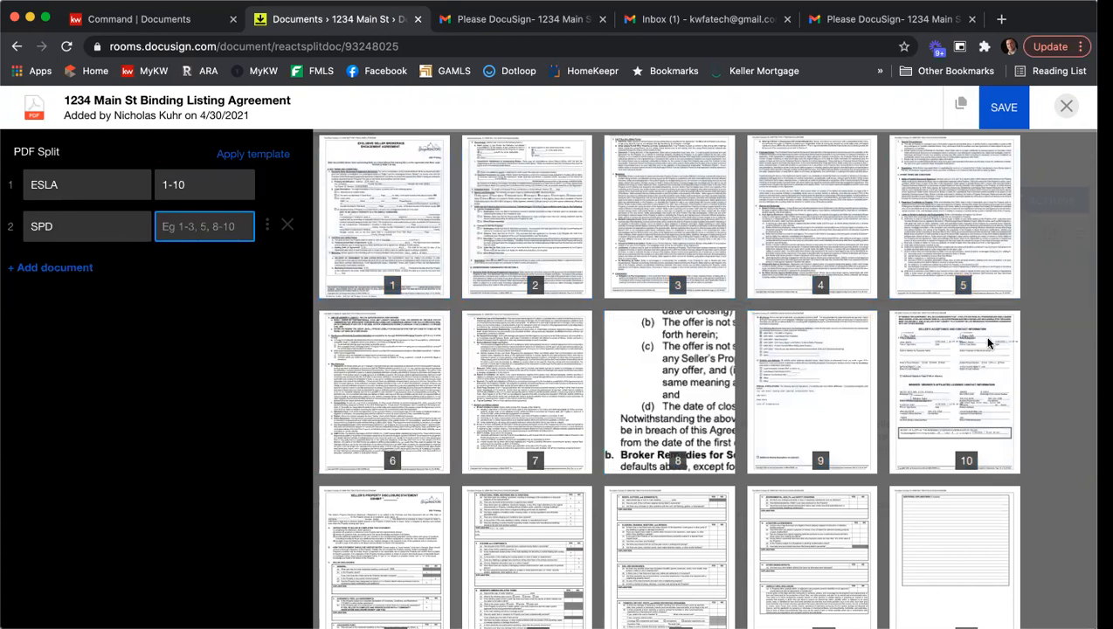
{"action": "scroll", "coordinate": [375, 487], "scroll_direction": "down", "scroll_amount": 2}
{"action": "left_click", "coordinate": [380, 481]}
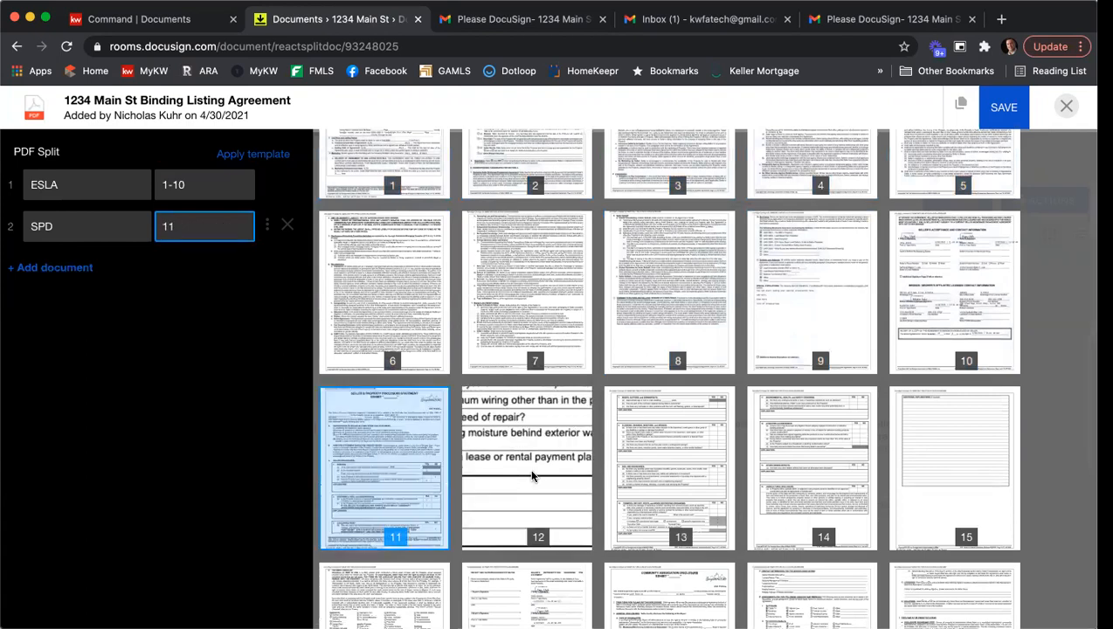
{"action": "left_click", "coordinate": [524, 476]}
{"action": "left_click", "coordinate": [655, 476]}
{"action": "left_click", "coordinate": [817, 473]}
{"action": "left_click", "coordinate": [931, 462]}
{"action": "scroll", "coordinate": [614, 412], "scroll_direction": "down", "scroll_amount": 4}
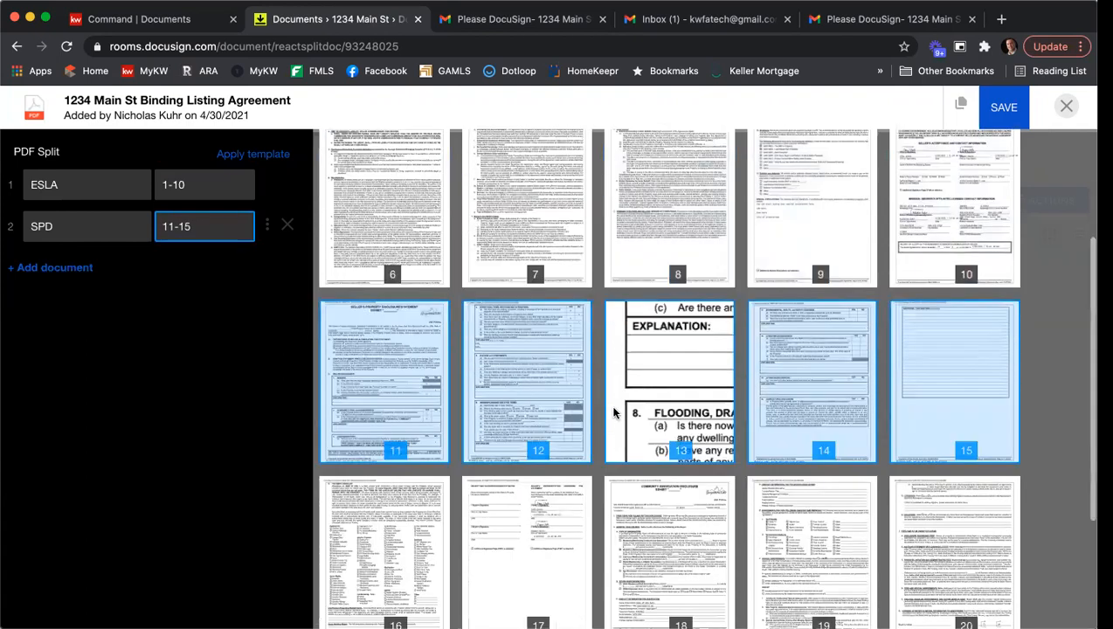
{"action": "left_click", "coordinate": [375, 446]}
{"action": "left_click", "coordinate": [527, 450]}
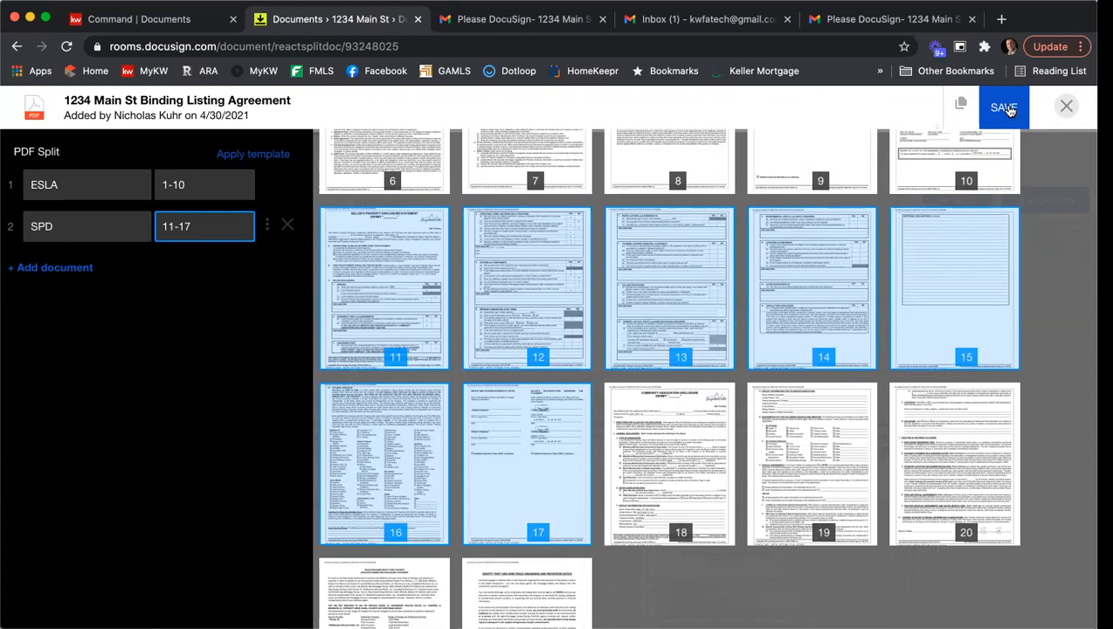
{"action": "left_click", "coordinate": [1006, 108]}
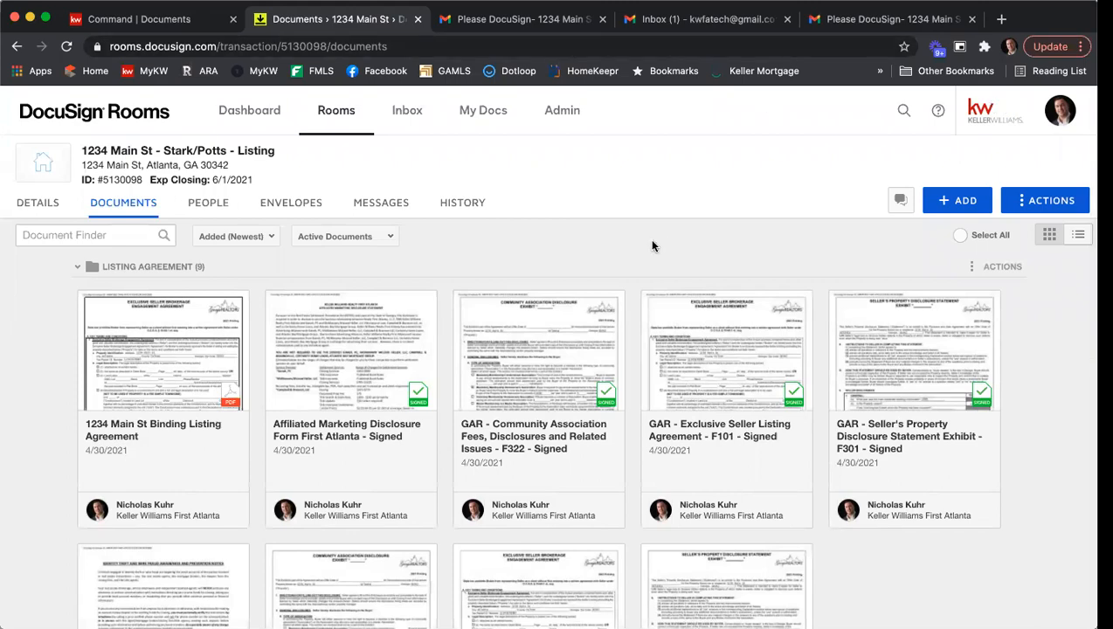
- Look through the Room Docs and Listing Agreement folders to review the split documents alongside the originals
{"action": "scroll", "coordinate": [649, 241], "scroll_direction": "down", "scroll_amount": 5}
{"action": "scroll", "coordinate": [645, 253], "scroll_direction": "down", "scroll_amount": 3}
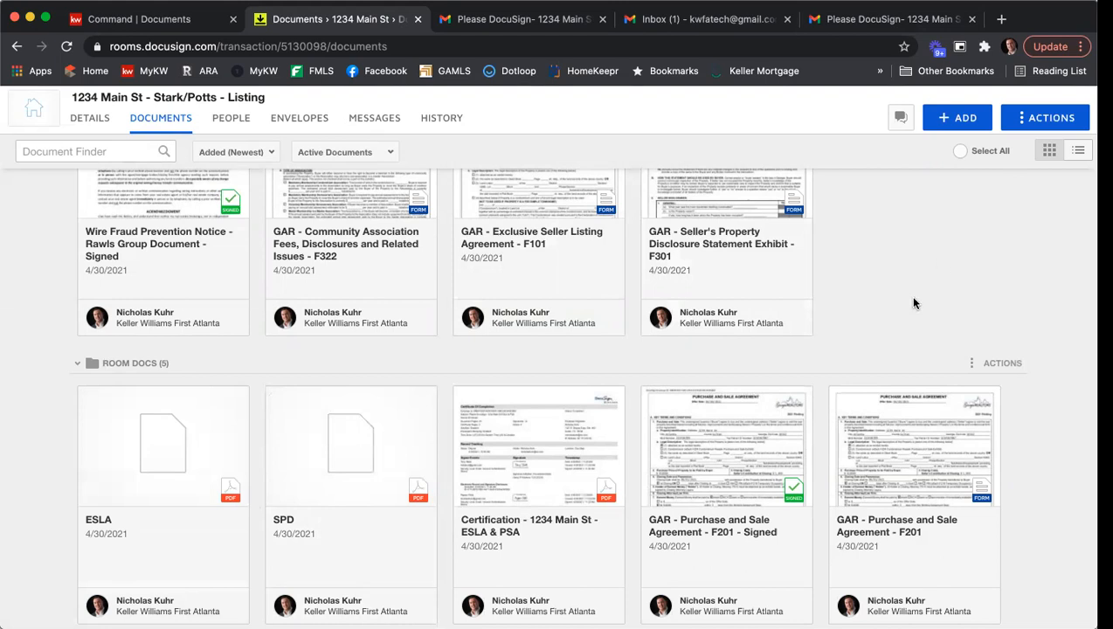
{"action": "scroll", "coordinate": [924, 307], "scroll_direction": "up", "scroll_amount": 1}
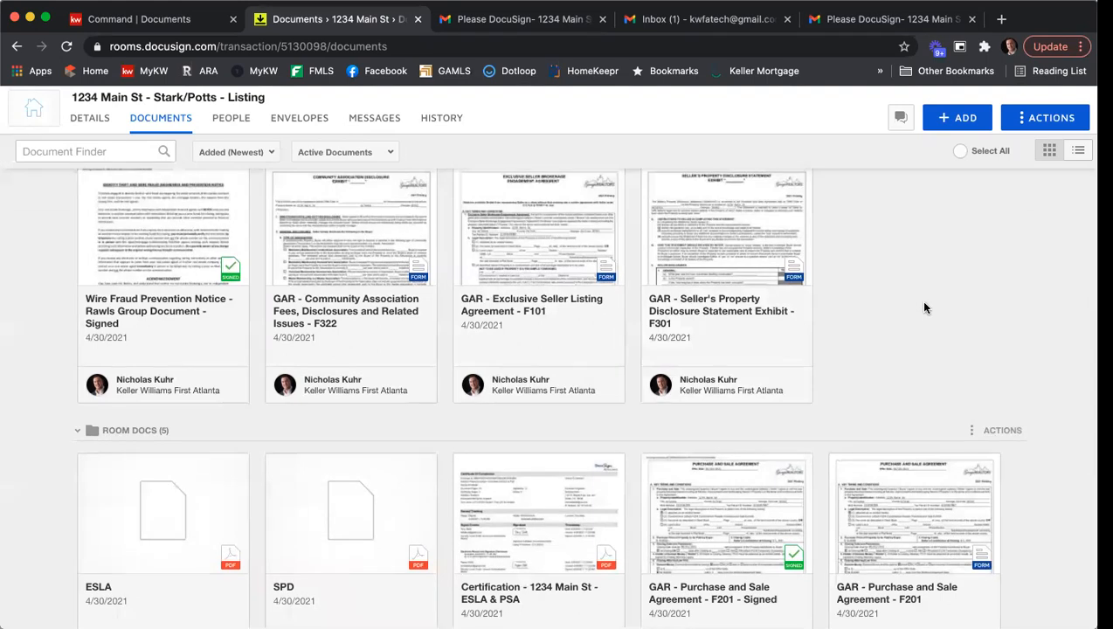
{"action": "scroll", "coordinate": [924, 306], "scroll_direction": "up", "scroll_amount": 3}
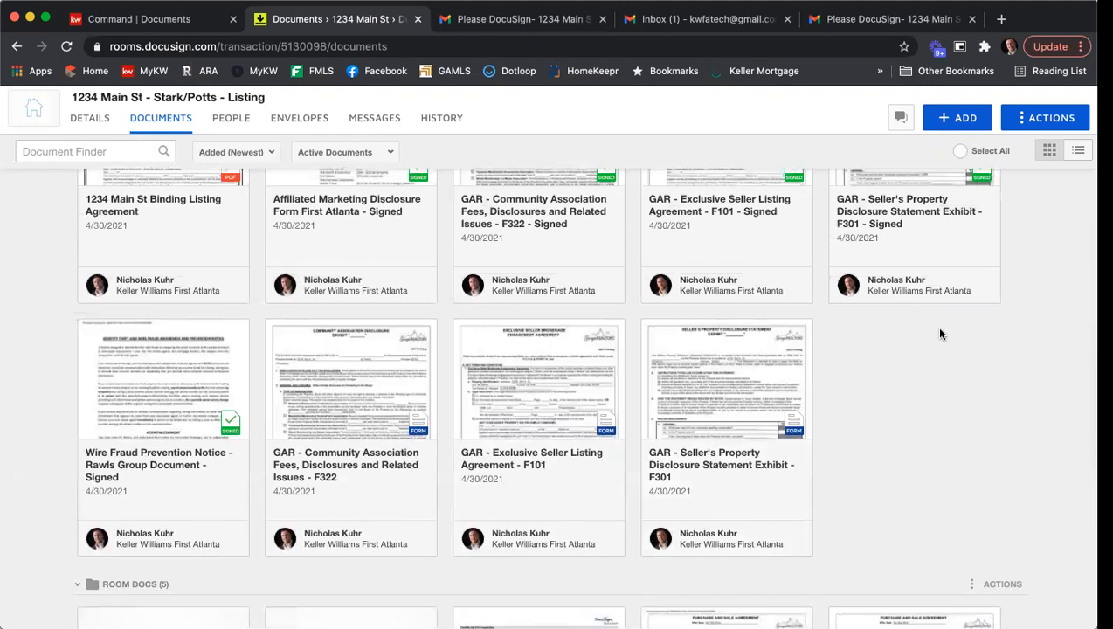
{"action": "scroll", "coordinate": [936, 326], "scroll_direction": "up", "scroll_amount": 2}
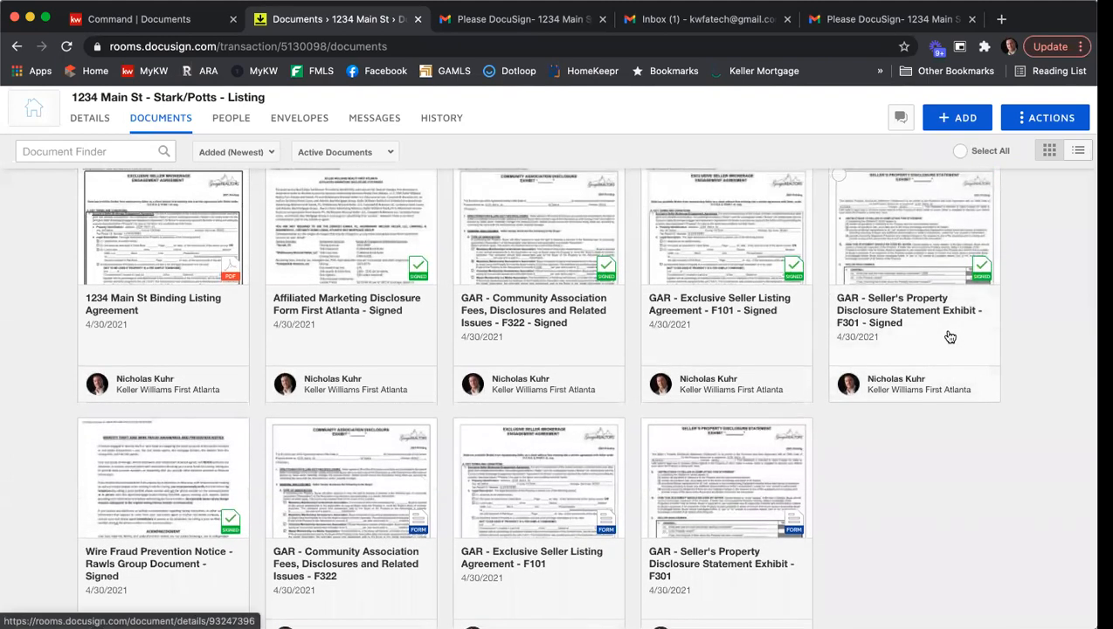
{"action": "scroll", "coordinate": [974, 421], "scroll_direction": "up", "scroll_amount": 1}
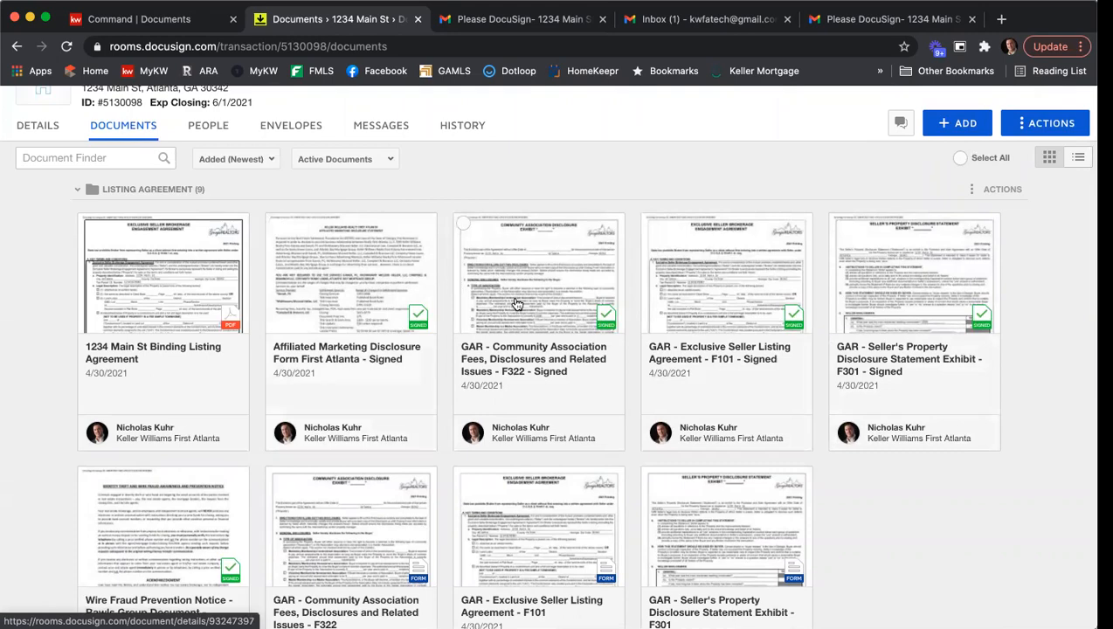
- Download the GAR - Purchase and Sale Agreement - F201 - Signed document from Room Docs
{"action": "scroll", "coordinate": [515, 302], "scroll_direction": "down", "scroll_amount": 5}
{"action": "scroll", "coordinate": [514, 302], "scroll_direction": "down", "scroll_amount": 4}
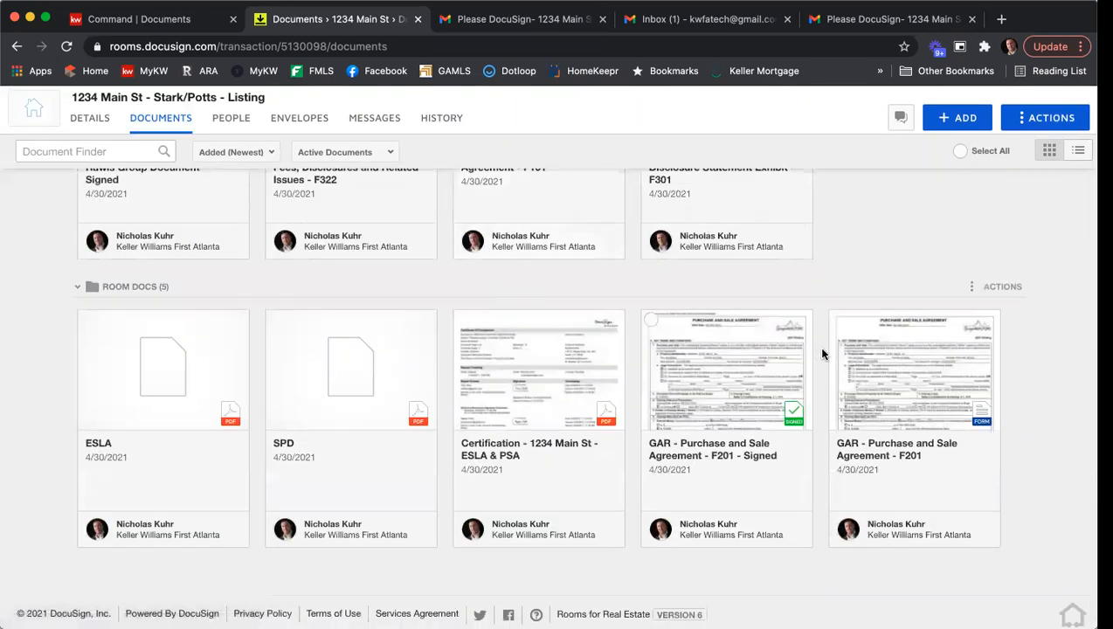
{"action": "left_click", "coordinate": [650, 322]}
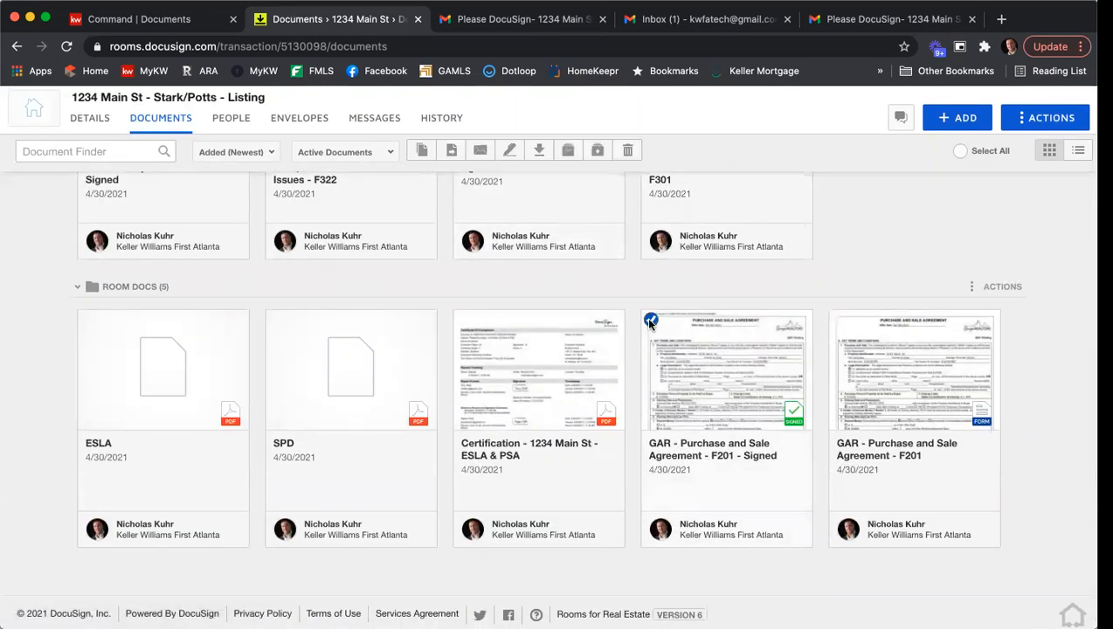
{"action": "left_click", "coordinate": [540, 151]}
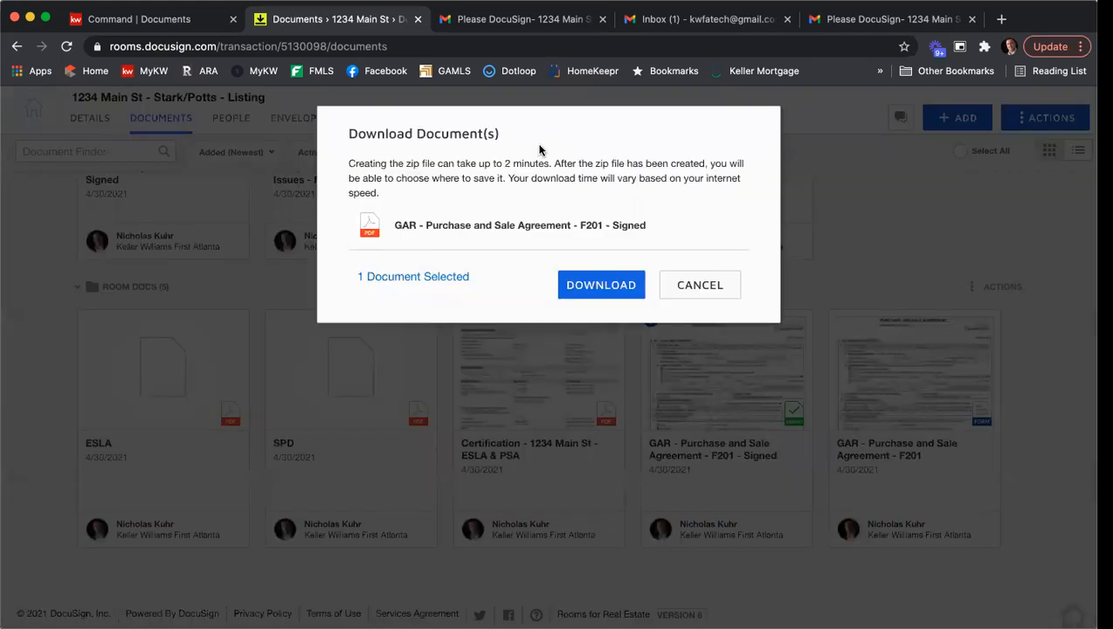
{"action": "left_click", "coordinate": [583, 281]}
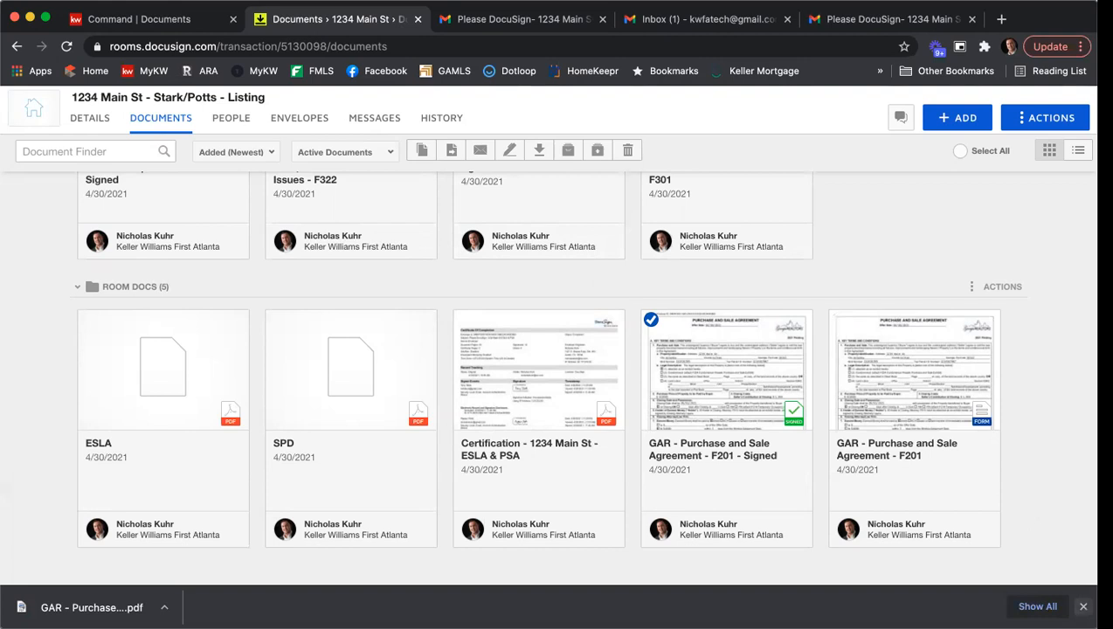
{"action": "left_click", "coordinate": [1082, 606]}
- Download the 1234 Main St Binding Listing Agreement from the Listing Agreement folder, and close the document
{"action": "scroll", "coordinate": [1057, 448], "scroll_direction": "up", "scroll_amount": 1}
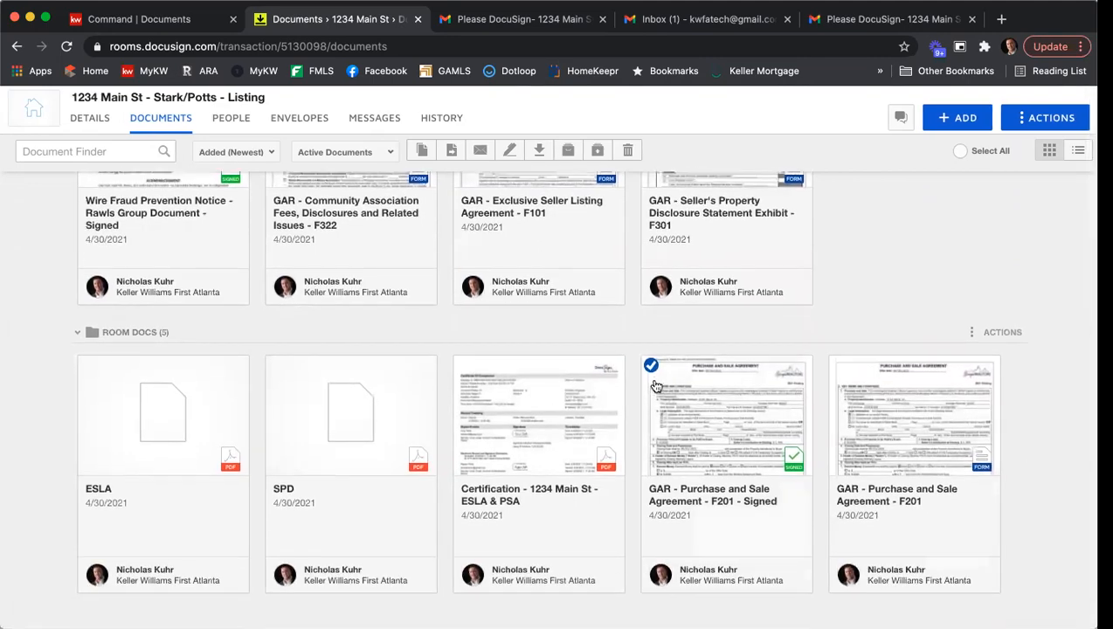
{"action": "scroll", "coordinate": [839, 309], "scroll_direction": "up", "scroll_amount": 3}
{"action": "scroll", "coordinate": [863, 335], "scroll_direction": "up", "scroll_amount": 5}
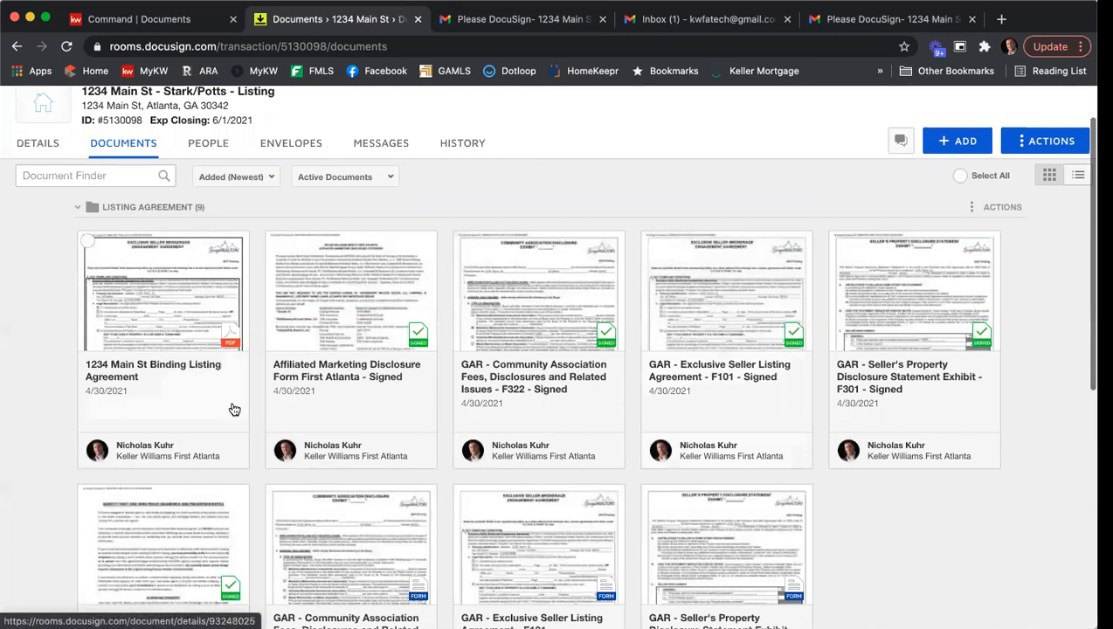
{"action": "left_click", "coordinate": [155, 273]}
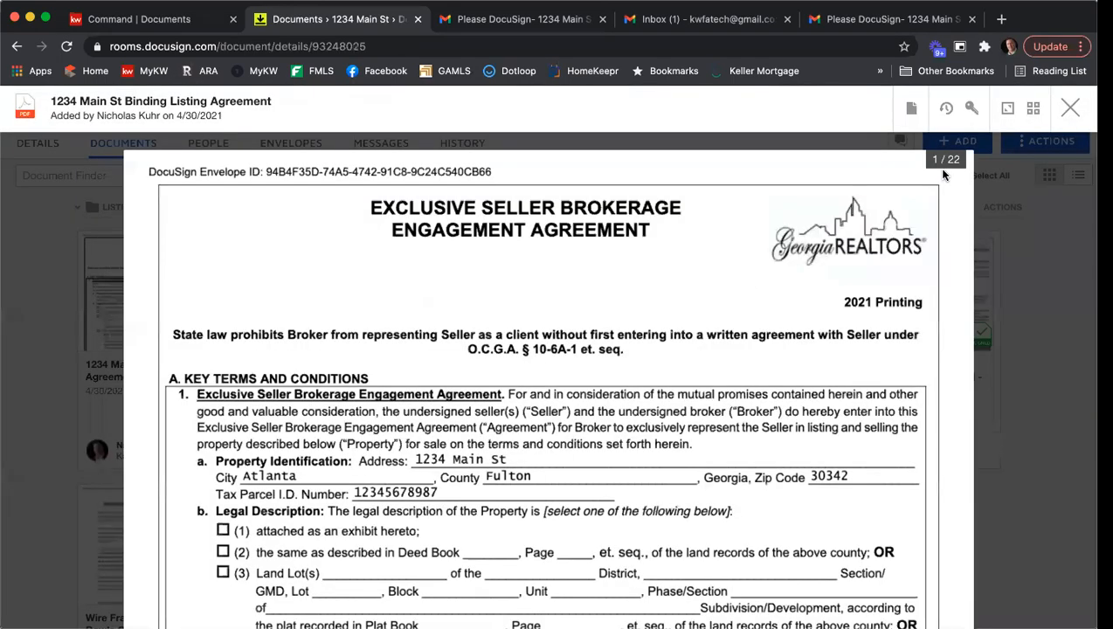
{"action": "left_click", "coordinate": [911, 109]}
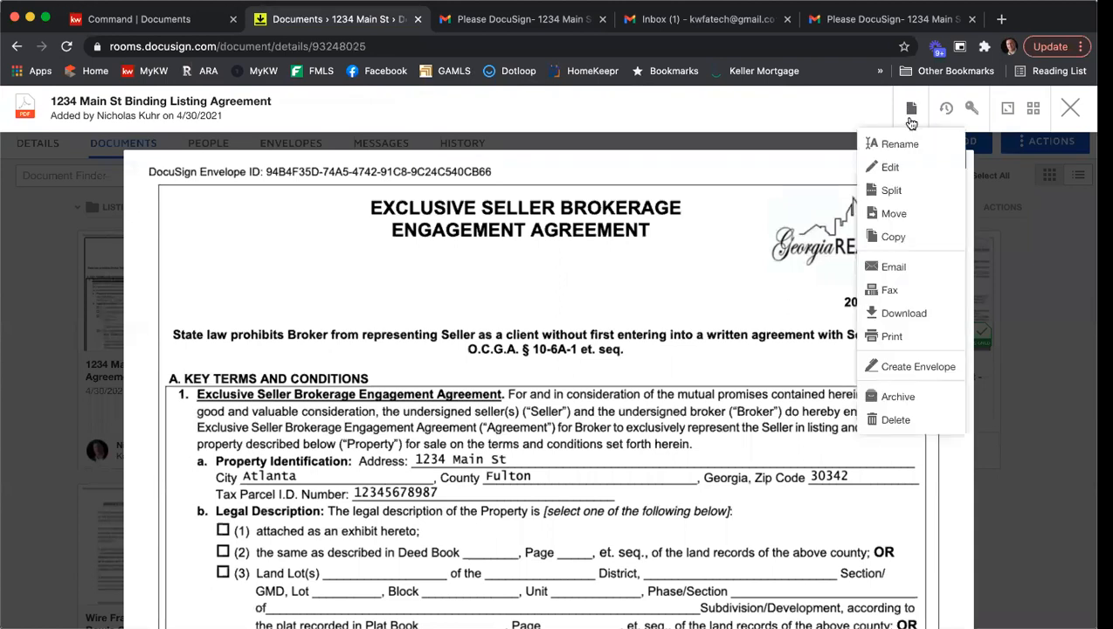
{"action": "left_click", "coordinate": [902, 313]}
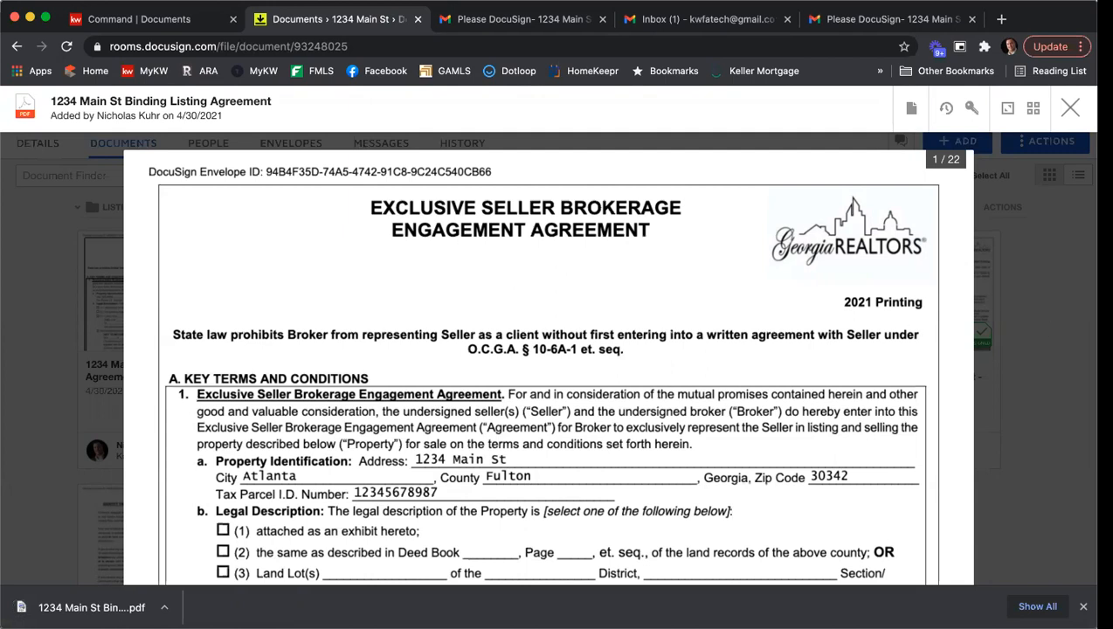
{"action": "left_click", "coordinate": [1069, 107]}
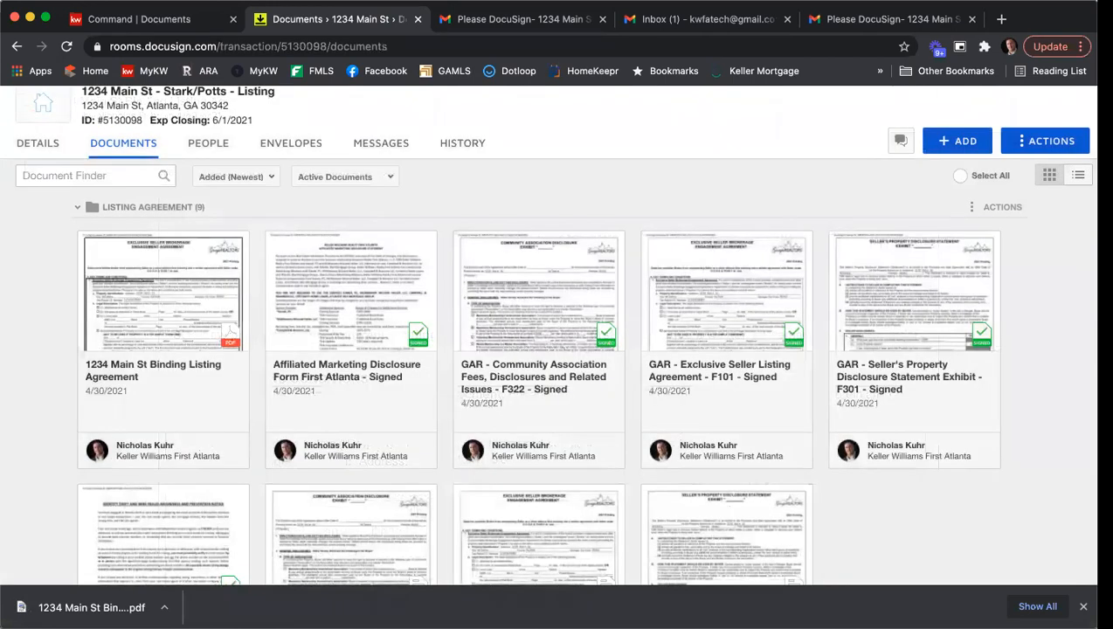
{"action": "left_click", "coordinate": [1084, 606]}
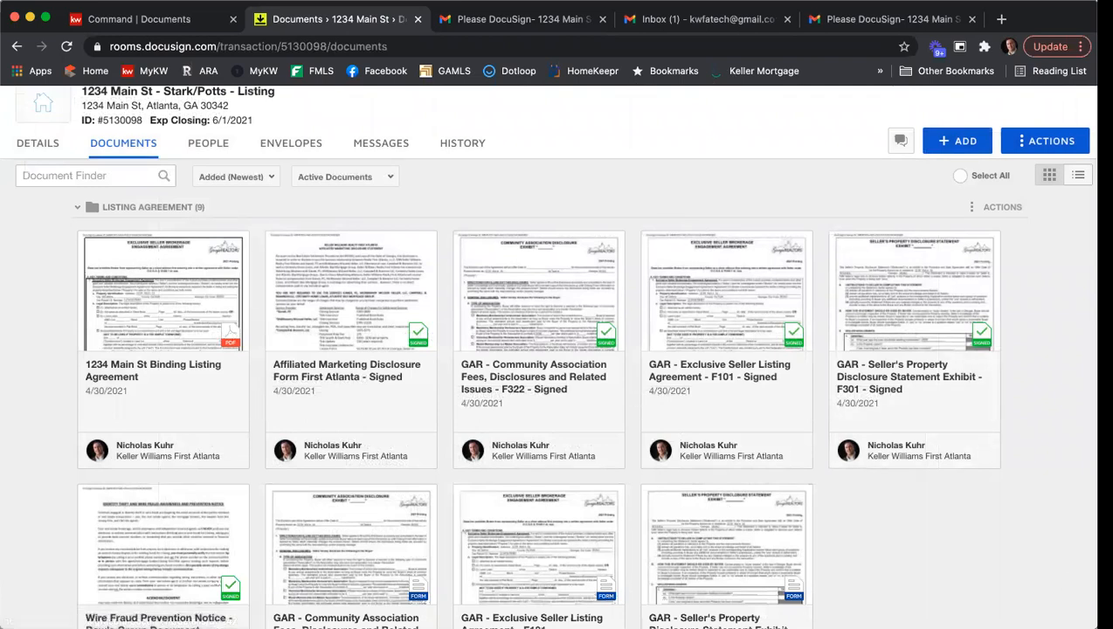
- In Command, assign the DocuSign file GAR - Exclusive Seller Listing Agreement - F101 - Signed.pdf to the F101 - Listing Agreement checklist item
{"action": "left_click", "coordinate": [178, 20]}
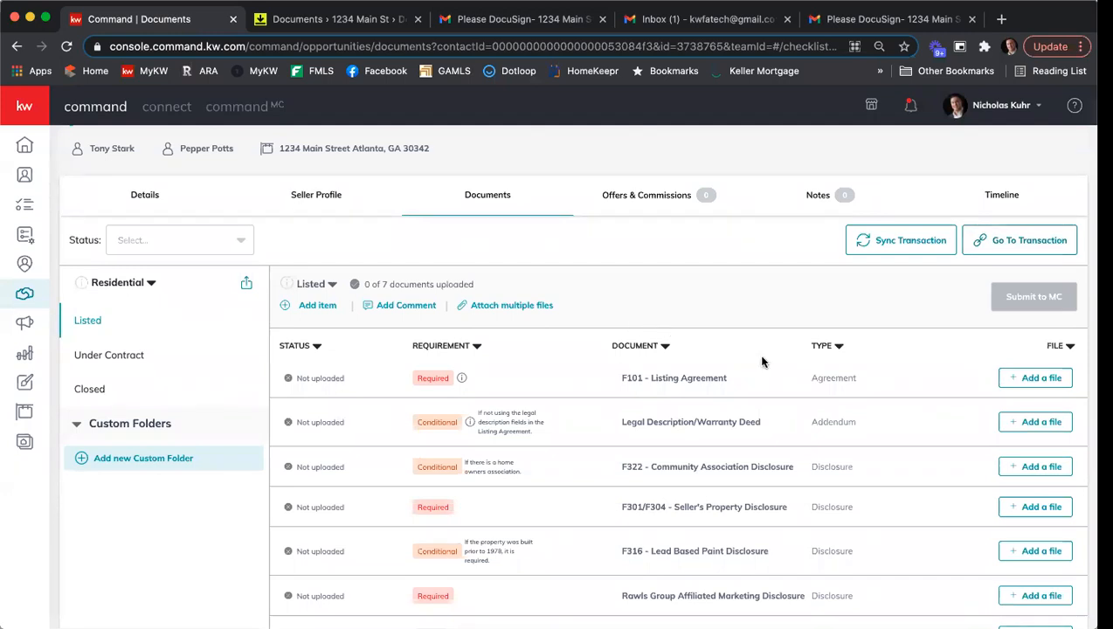
{"action": "scroll", "coordinate": [764, 358], "scroll_direction": "down", "scroll_amount": 1}
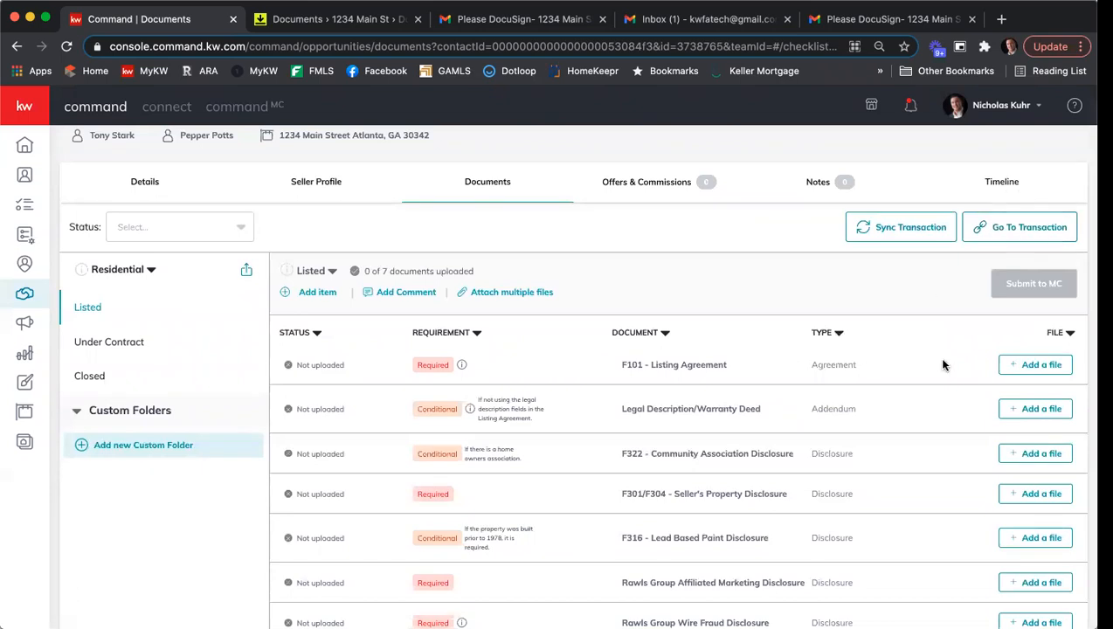
{"action": "left_click", "coordinate": [1020, 365]}
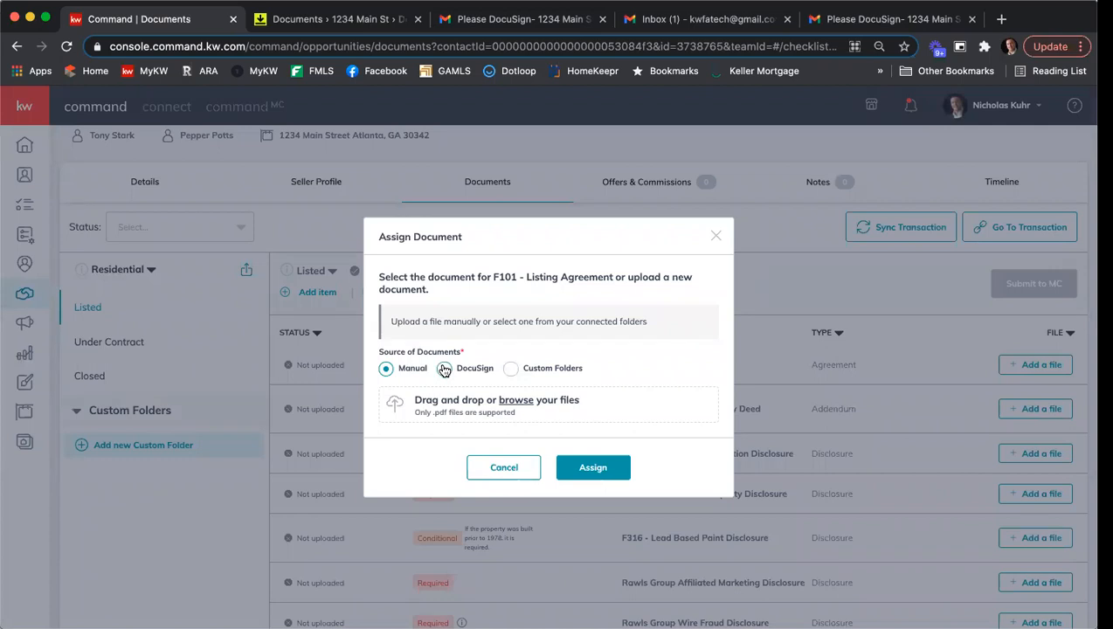
{"action": "left_click", "coordinate": [444, 369]}
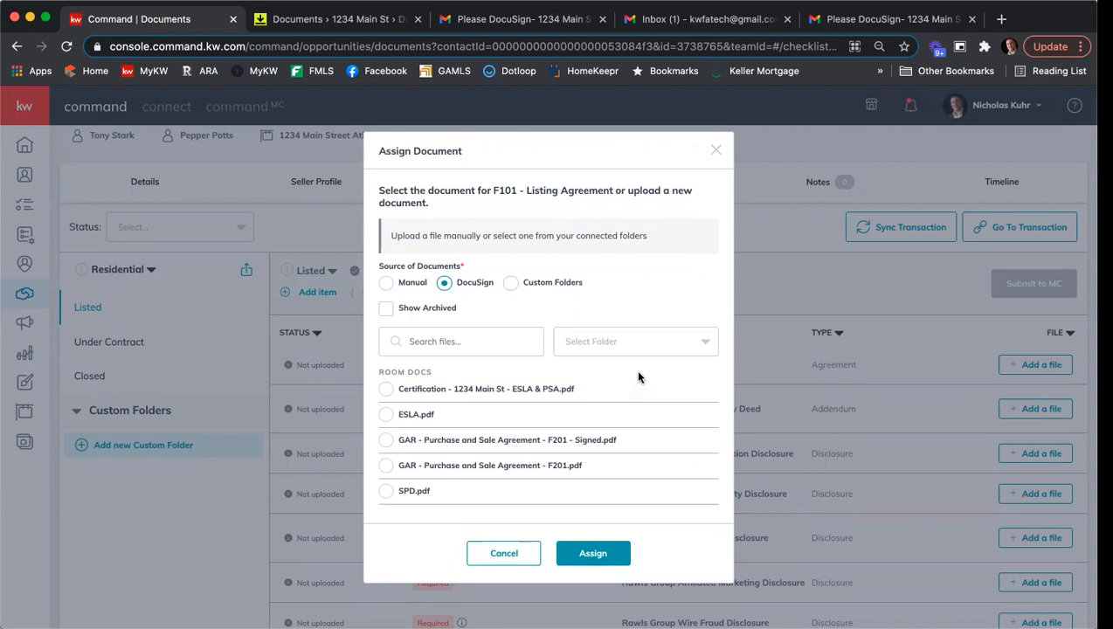
{"action": "scroll", "coordinate": [638, 378], "scroll_direction": "down", "scroll_amount": 3}
{"action": "scroll", "coordinate": [634, 398], "scroll_direction": "down", "scroll_amount": 2}
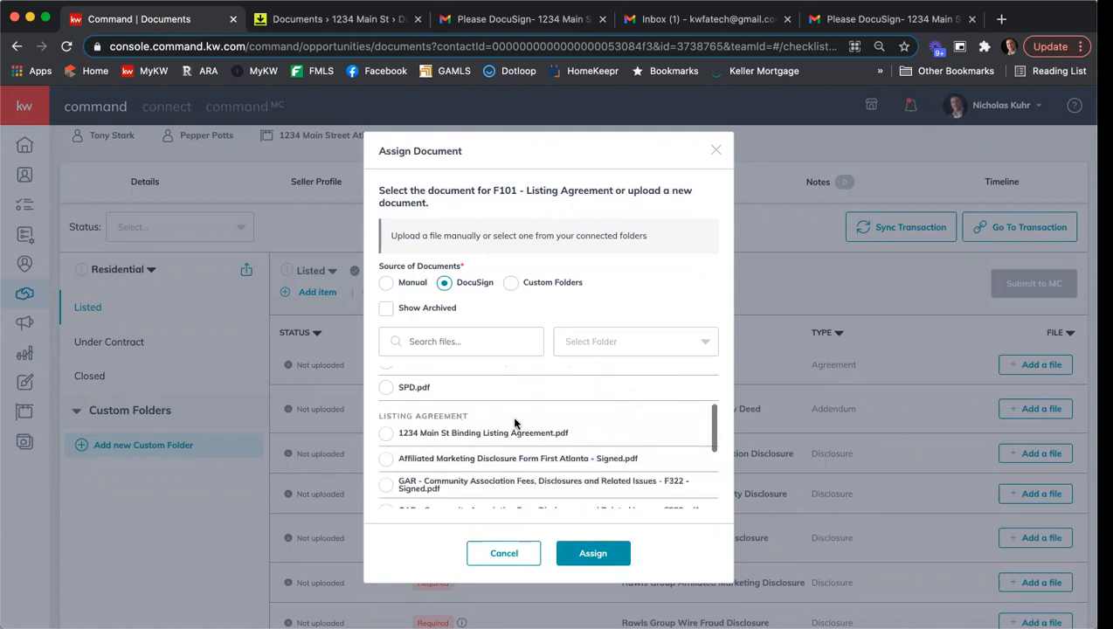
{"action": "scroll", "coordinate": [555, 424], "scroll_direction": "down", "scroll_amount": 2}
{"action": "scroll", "coordinate": [556, 423], "scroll_direction": "down", "scroll_amount": 3}
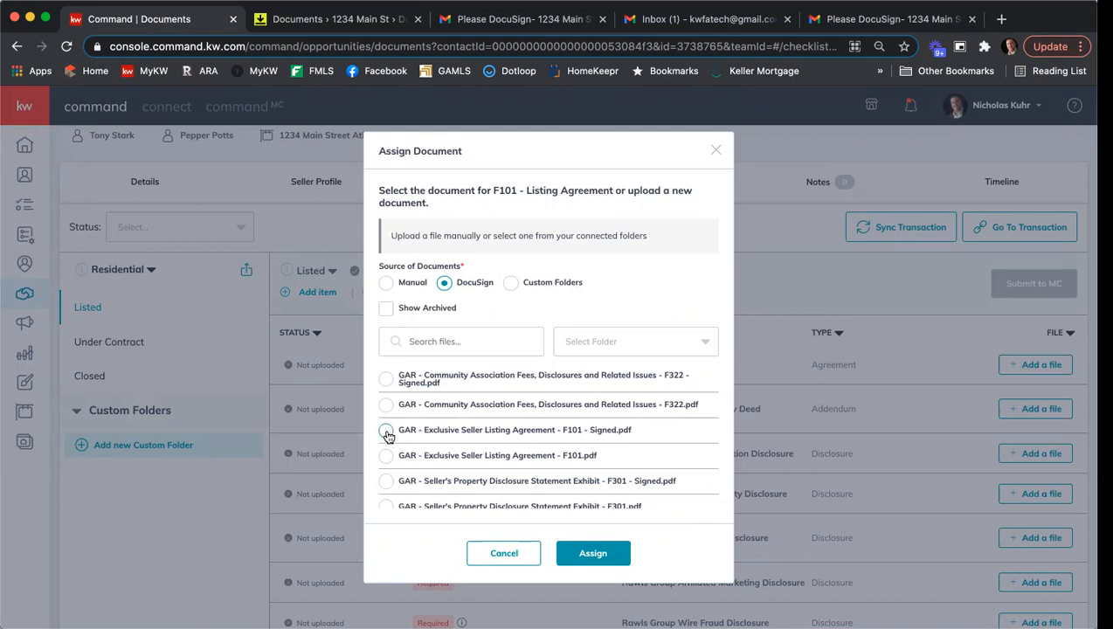
{"action": "left_click", "coordinate": [602, 557]}
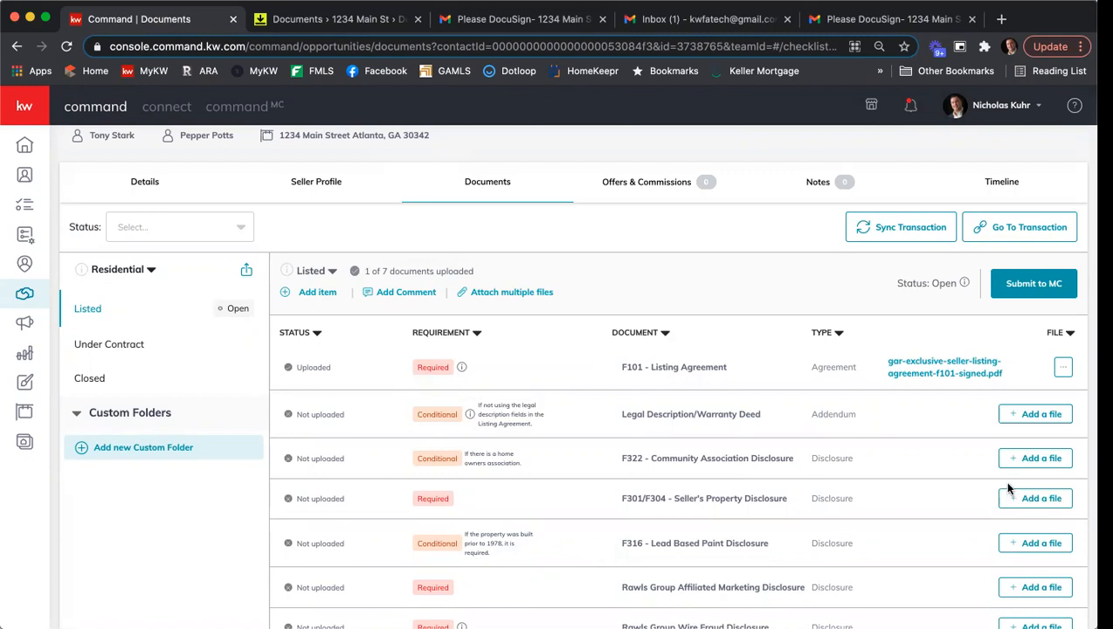
- Start attaching multiple files from DocuSign, choosing the signed F322 Community Association Fees PDF for the F322 - Community Association Disclosure
{"action": "left_click", "coordinate": [517, 297]}
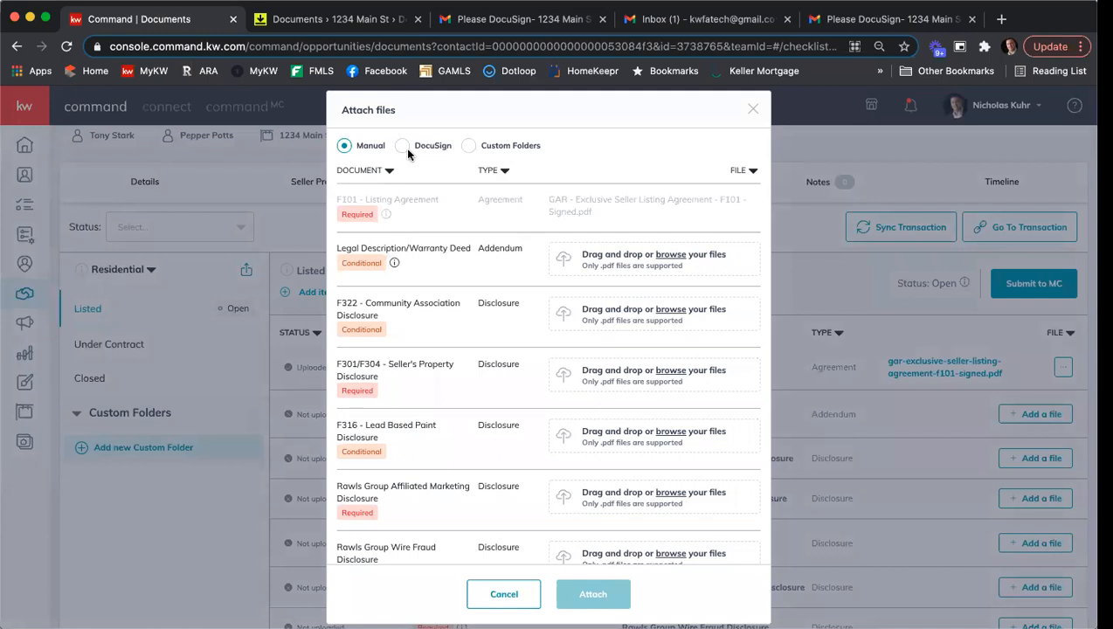
{"action": "left_click", "coordinate": [404, 148]}
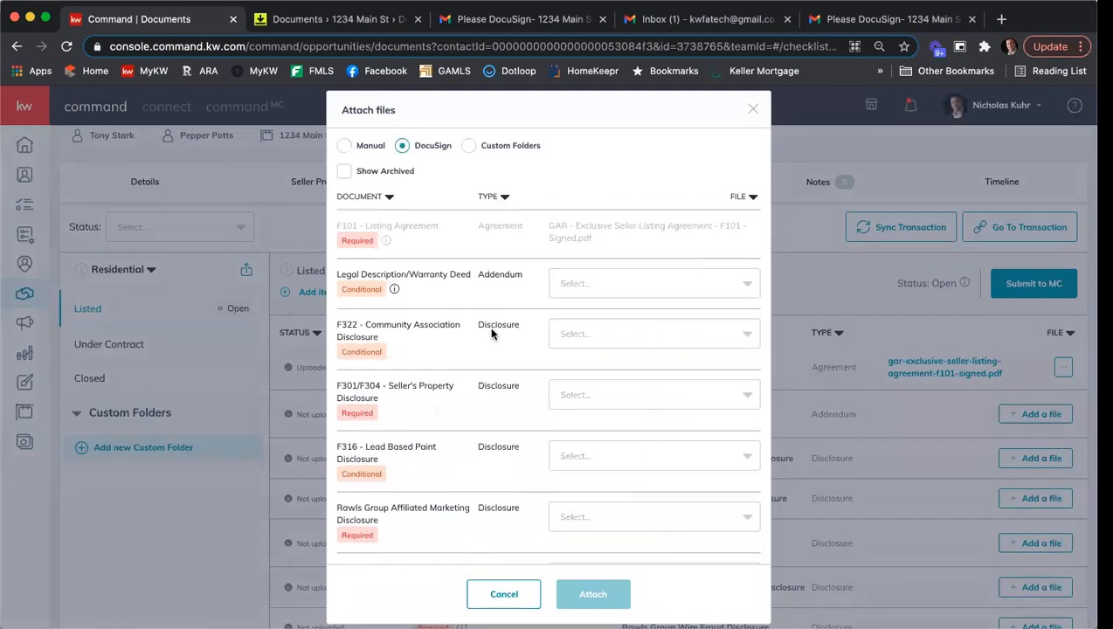
{"action": "left_click", "coordinate": [614, 337]}
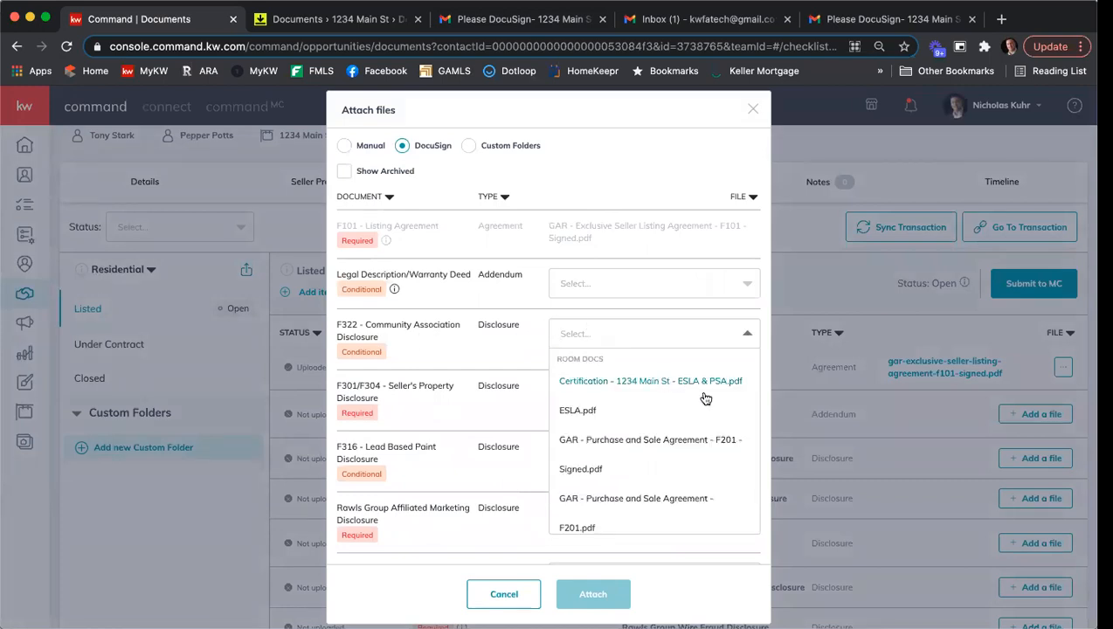
{"action": "scroll", "coordinate": [706, 398], "scroll_direction": "down", "scroll_amount": 5}
{"action": "scroll", "coordinate": [706, 398], "scroll_direction": "down", "scroll_amount": 2}
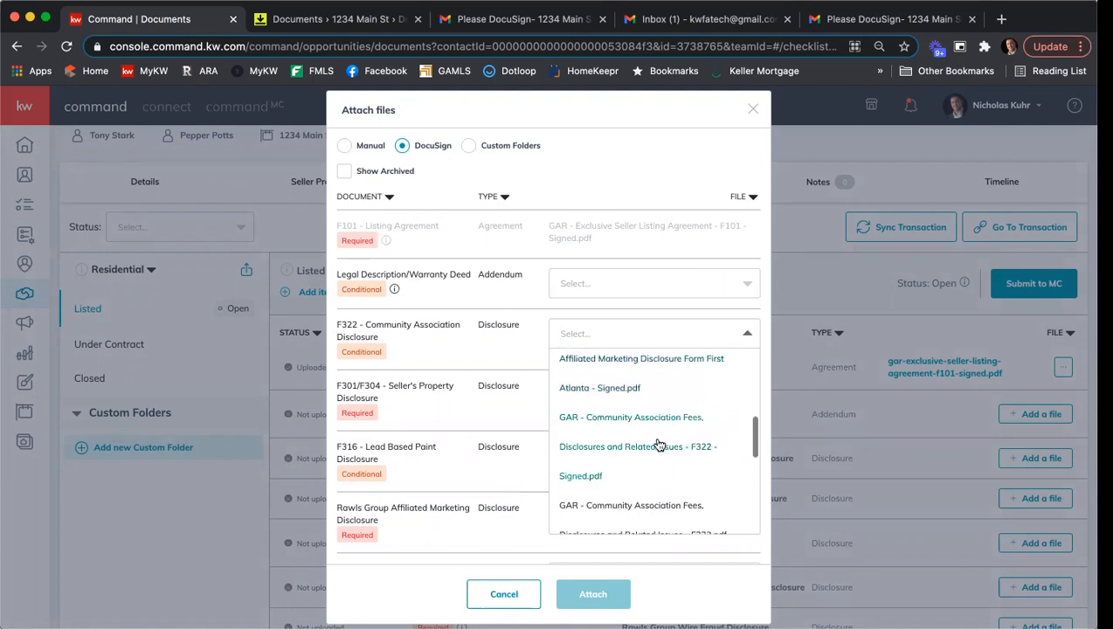
{"action": "left_click", "coordinate": [579, 478]}
- Choose GAR - Seller's Property Disclosure Statement Exhibit - F301 - Signed.pdf for the F301/F304 - Seller's Property Disclosure item
{"action": "scroll", "coordinate": [529, 363], "scroll_direction": "down", "scroll_amount": 1}
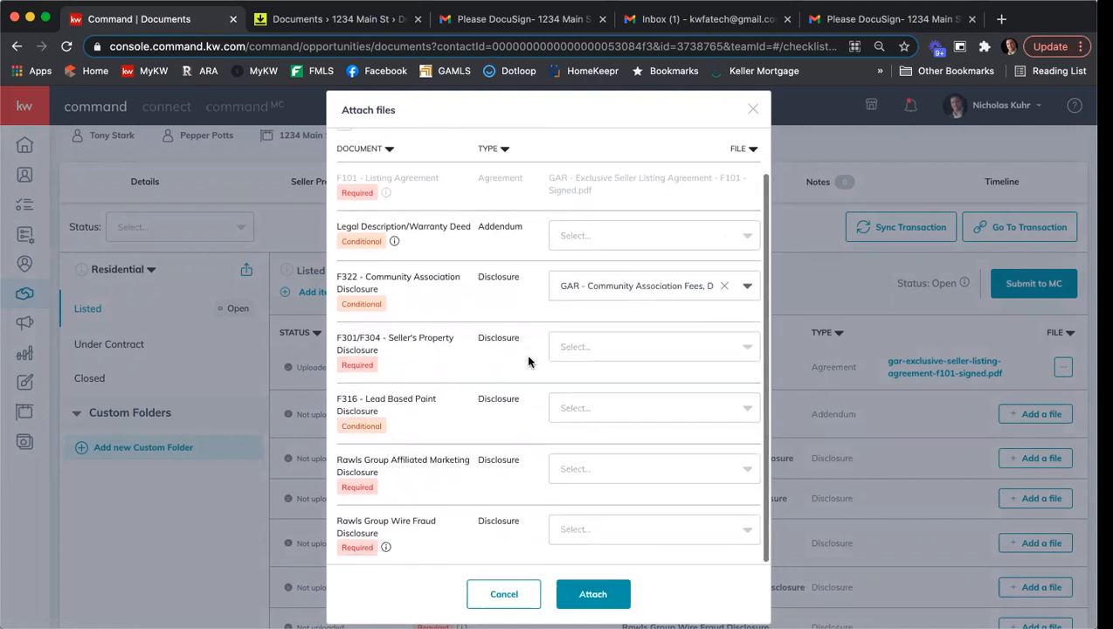
{"action": "left_click", "coordinate": [593, 342]}
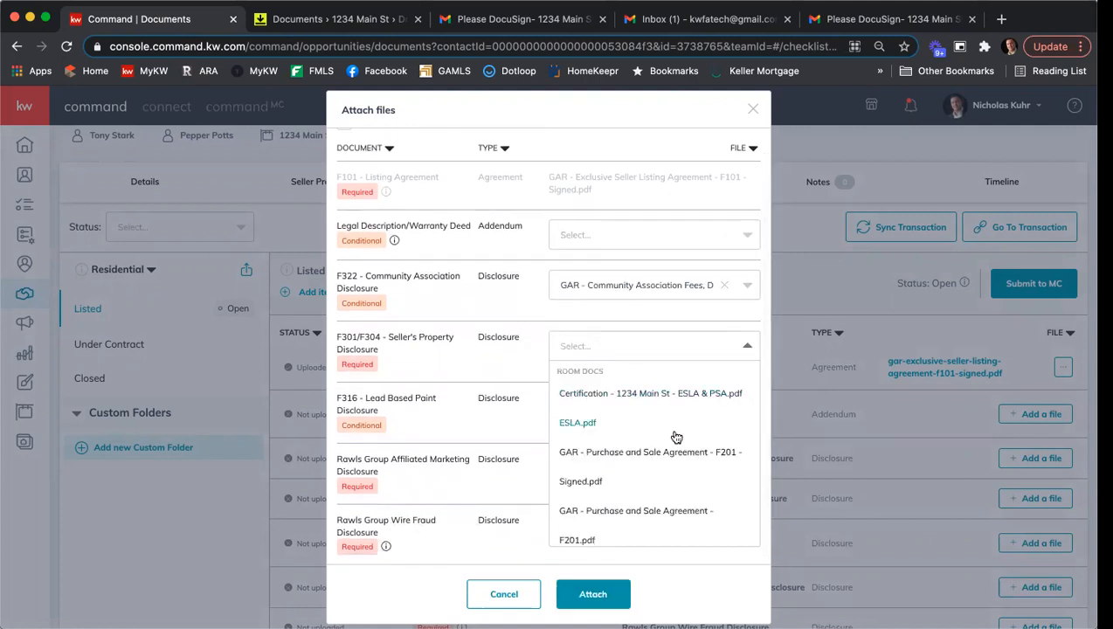
{"action": "scroll", "coordinate": [675, 437], "scroll_direction": "down", "scroll_amount": 5}
{"action": "scroll", "coordinate": [678, 437], "scroll_direction": "down", "scroll_amount": 5}
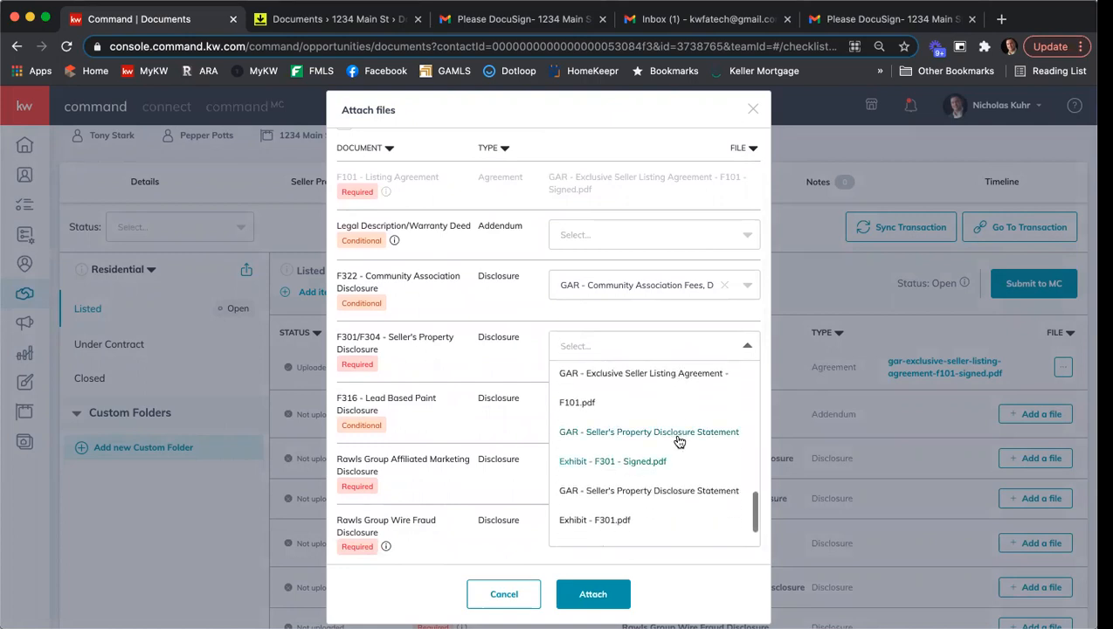
{"action": "left_click", "coordinate": [583, 460]}
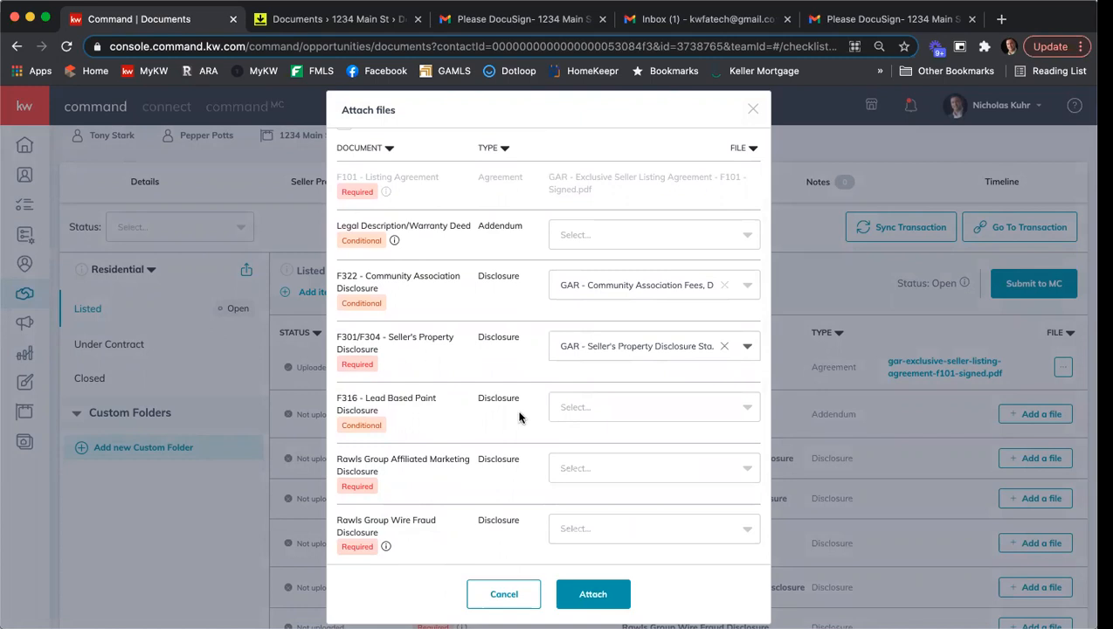
- Choose Affiliated Marketing Disclosure Form First Atlanta - Signed.pdf for the Rawls Group Affiliated Marketing Disclosure item
{"action": "left_click", "coordinate": [623, 472]}
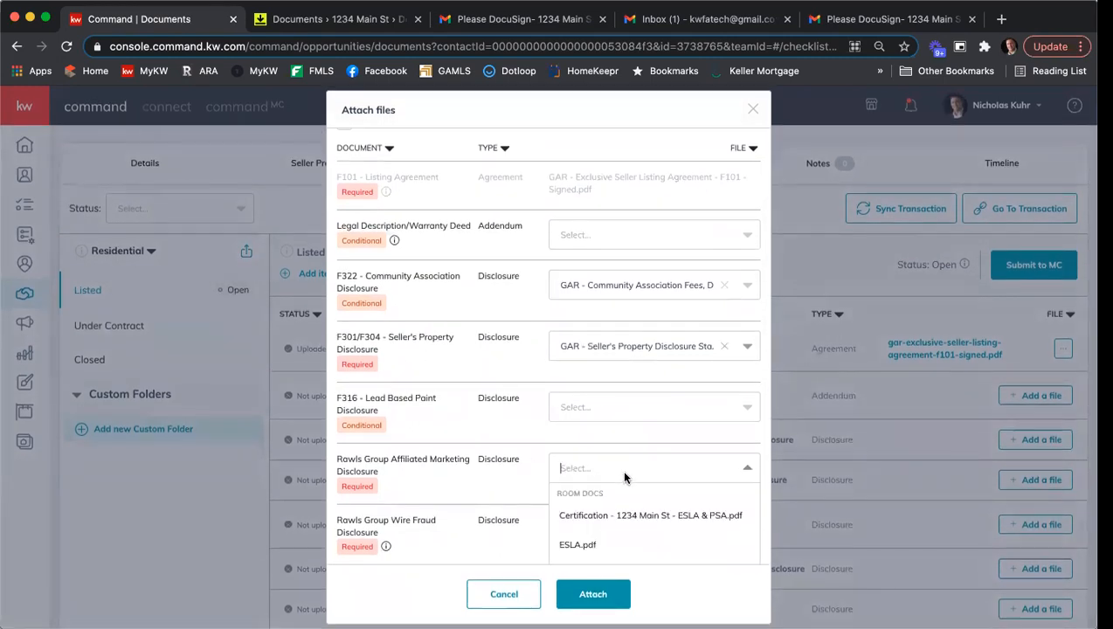
{"action": "scroll", "coordinate": [631, 460], "scroll_direction": "down", "scroll_amount": 5}
{"action": "scroll", "coordinate": [656, 458], "scroll_direction": "down", "scroll_amount": 2}
{"action": "scroll", "coordinate": [662, 455], "scroll_direction": "down", "scroll_amount": 8}
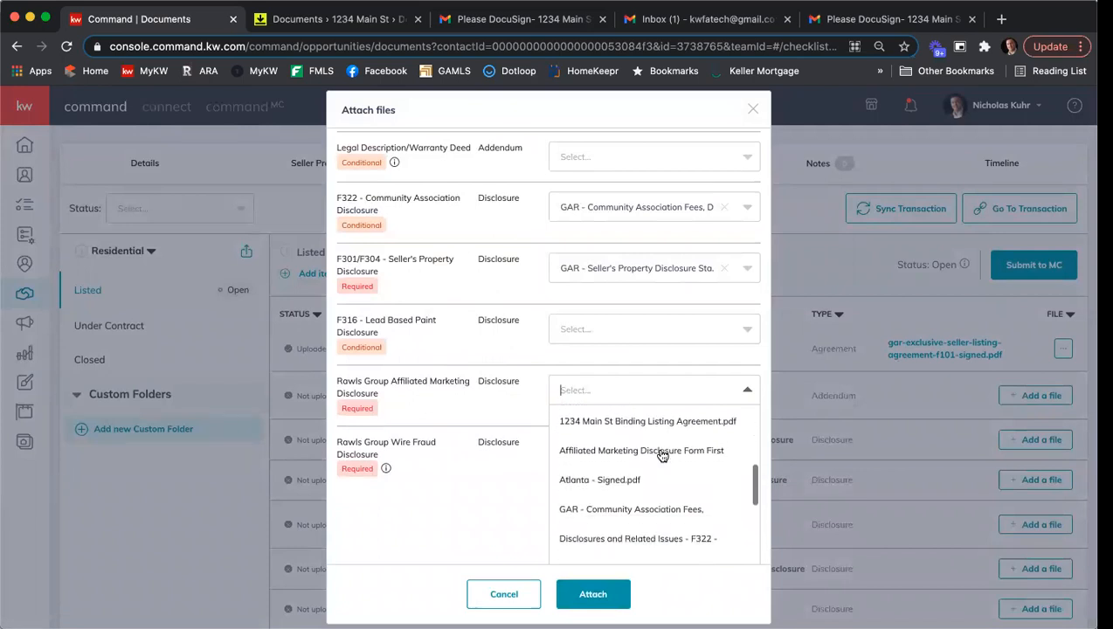
{"action": "scroll", "coordinate": [662, 455], "scroll_direction": "down", "scroll_amount": 3}
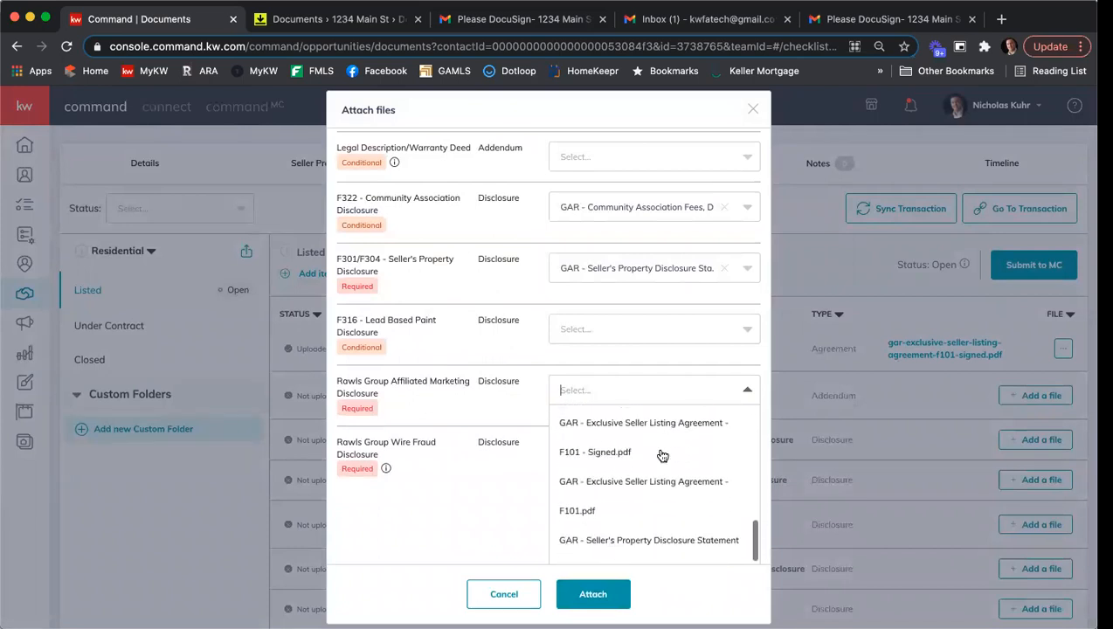
{"action": "scroll", "coordinate": [662, 455], "scroll_direction": "up", "scroll_amount": 3}
{"action": "scroll", "coordinate": [597, 455], "scroll_direction": "up", "scroll_amount": 4}
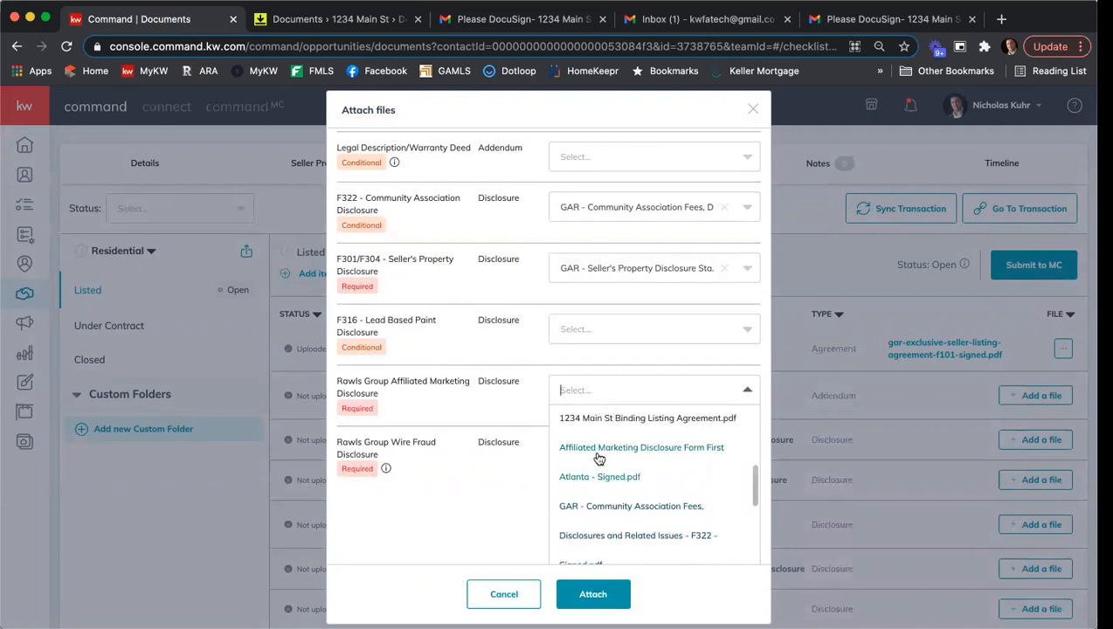
{"action": "left_click", "coordinate": [597, 451]}
- Choose Wire Fraud Prevention Notice - Rawls Group Document - Signed.pdf for the Rawls Group Wire Fraud Disclosure, and attach all the selected files
{"action": "left_click", "coordinate": [588, 528]}
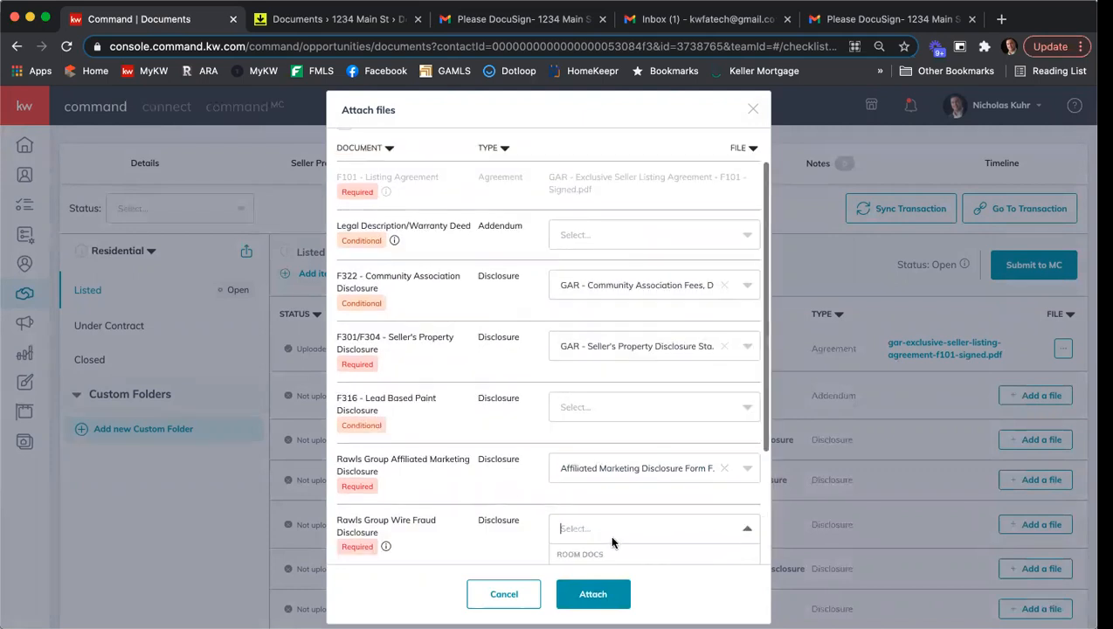
{"action": "scroll", "coordinate": [649, 455], "scroll_direction": "down", "scroll_amount": 10}
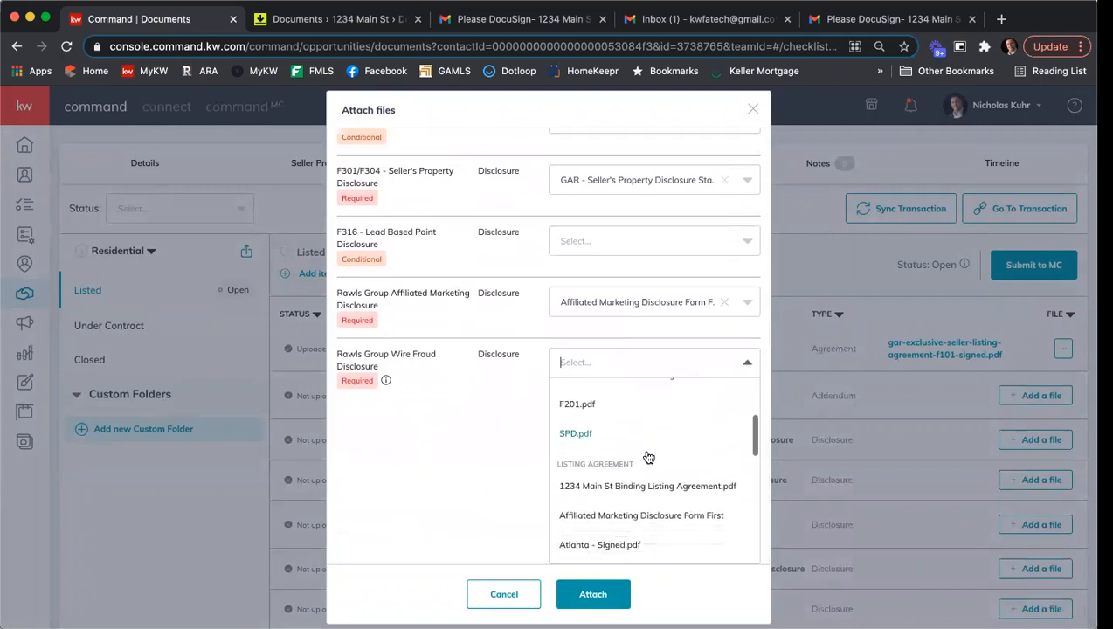
{"action": "scroll", "coordinate": [656, 455], "scroll_direction": "down", "scroll_amount": 3}
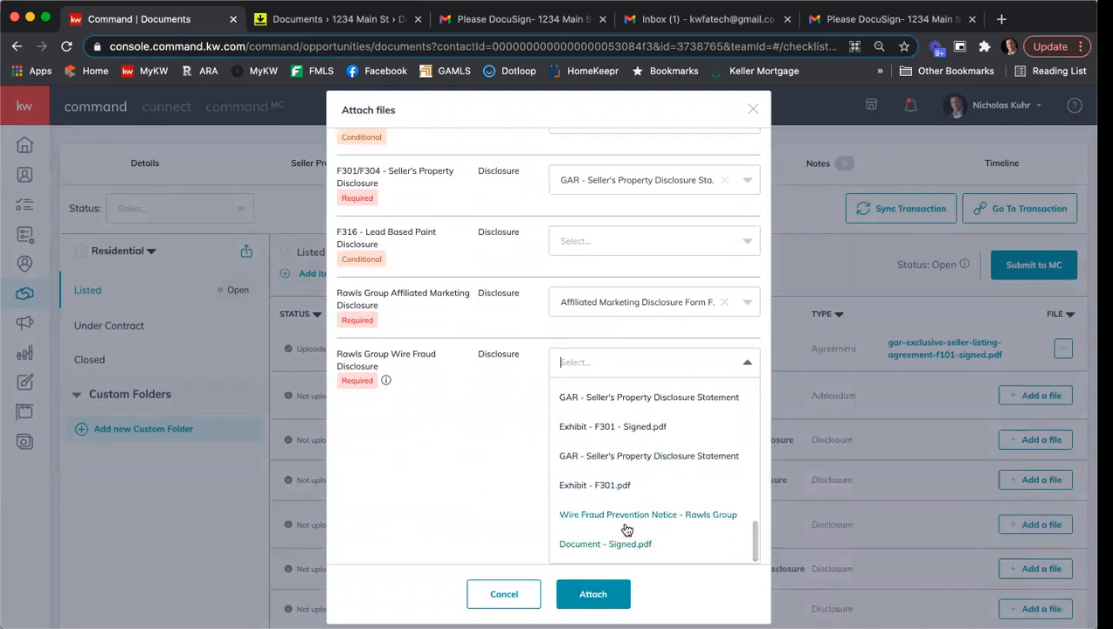
{"action": "left_click", "coordinate": [625, 525]}
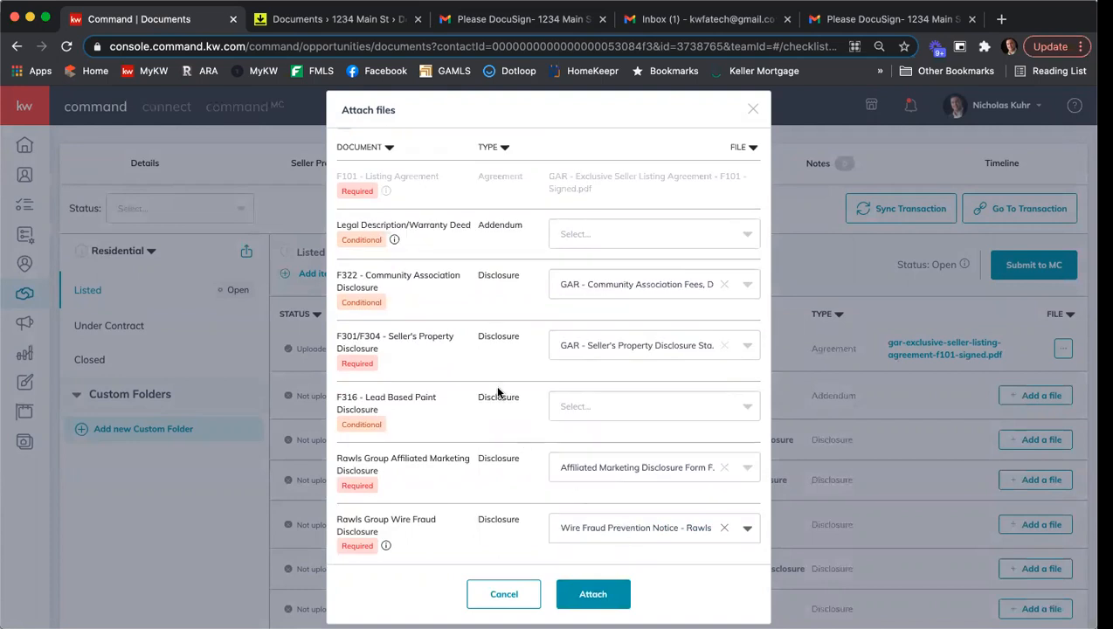
{"action": "scroll", "coordinate": [496, 390], "scroll_direction": "up", "scroll_amount": 1}
{"action": "scroll", "coordinate": [494, 384], "scroll_direction": "down", "scroll_amount": 1}
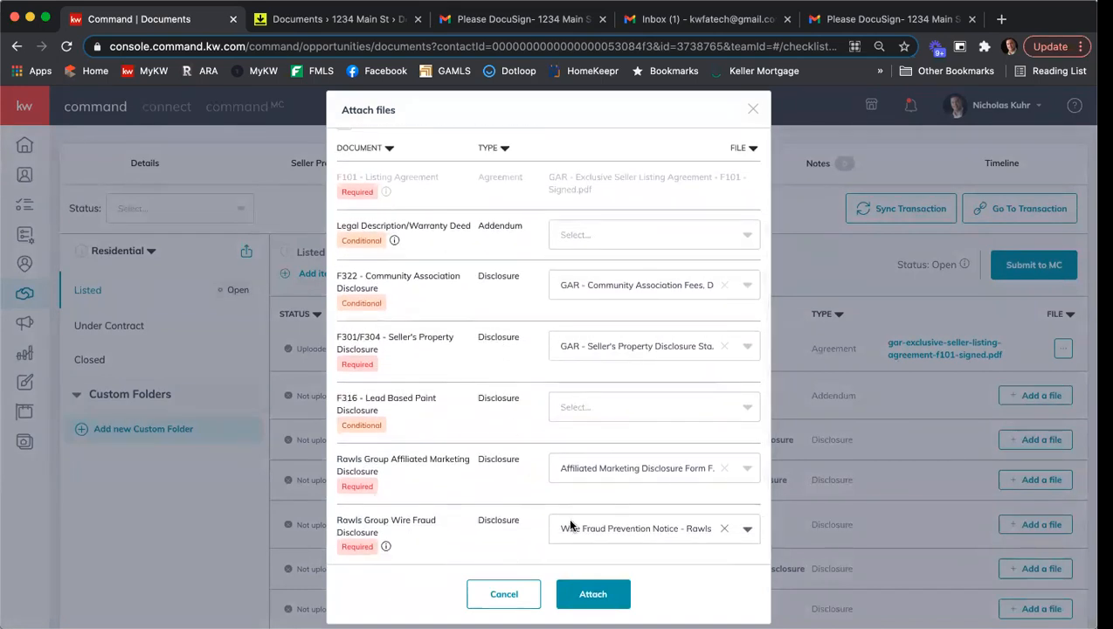
{"action": "left_click", "coordinate": [599, 597]}
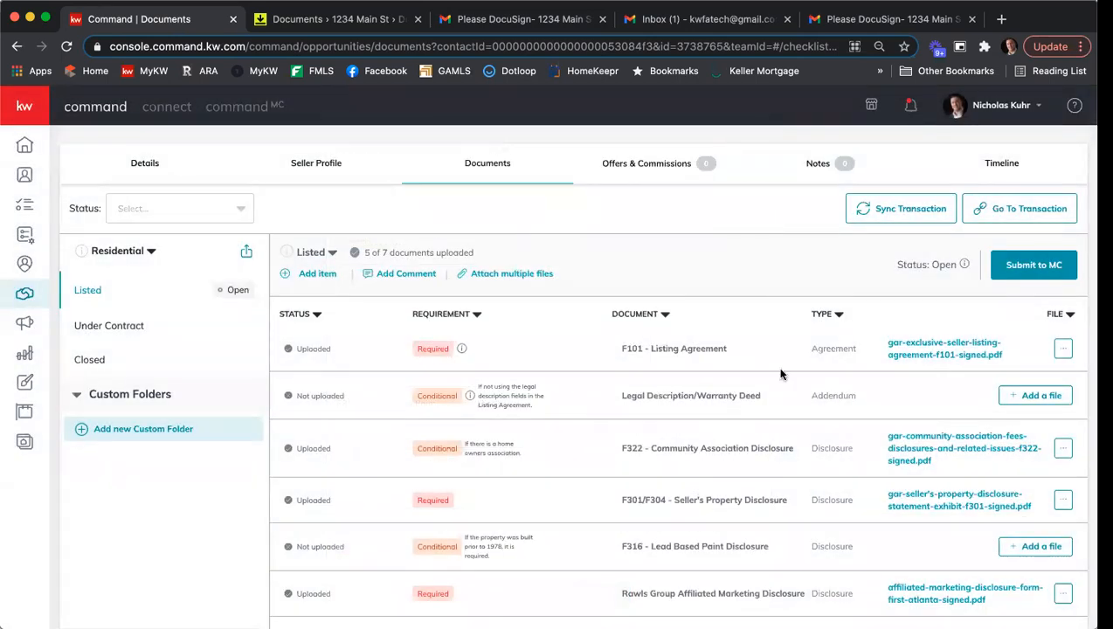
- Open the signed F101 listing agreement file from the checklist, review its first pages, and close the viewer
{"action": "scroll", "coordinate": [734, 350], "scroll_direction": "down", "scroll_amount": 1}
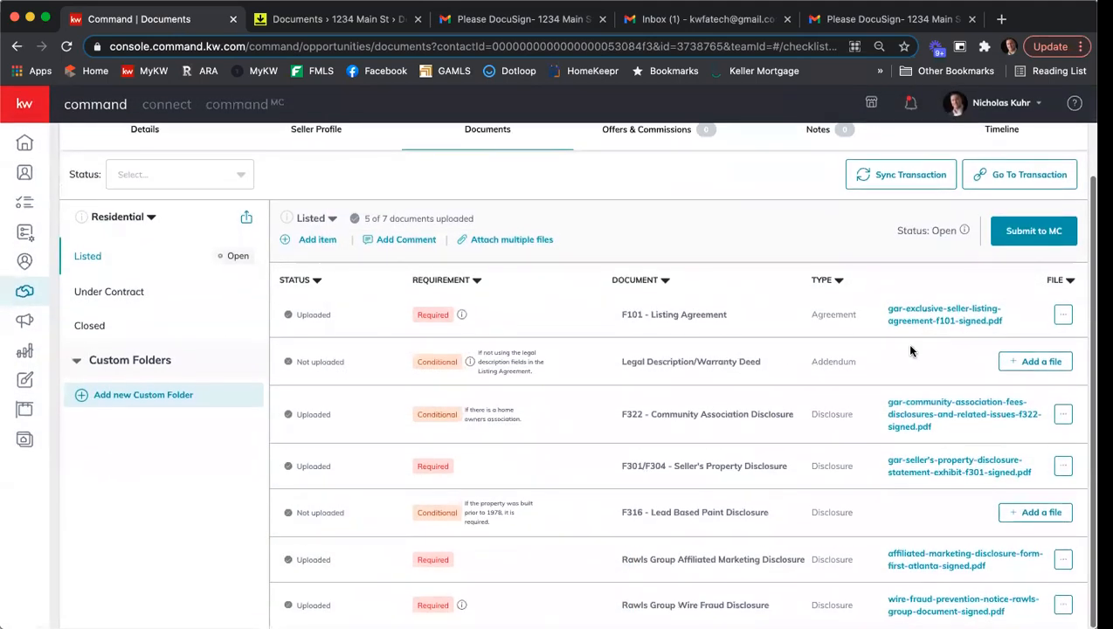
{"action": "left_click", "coordinate": [957, 324]}
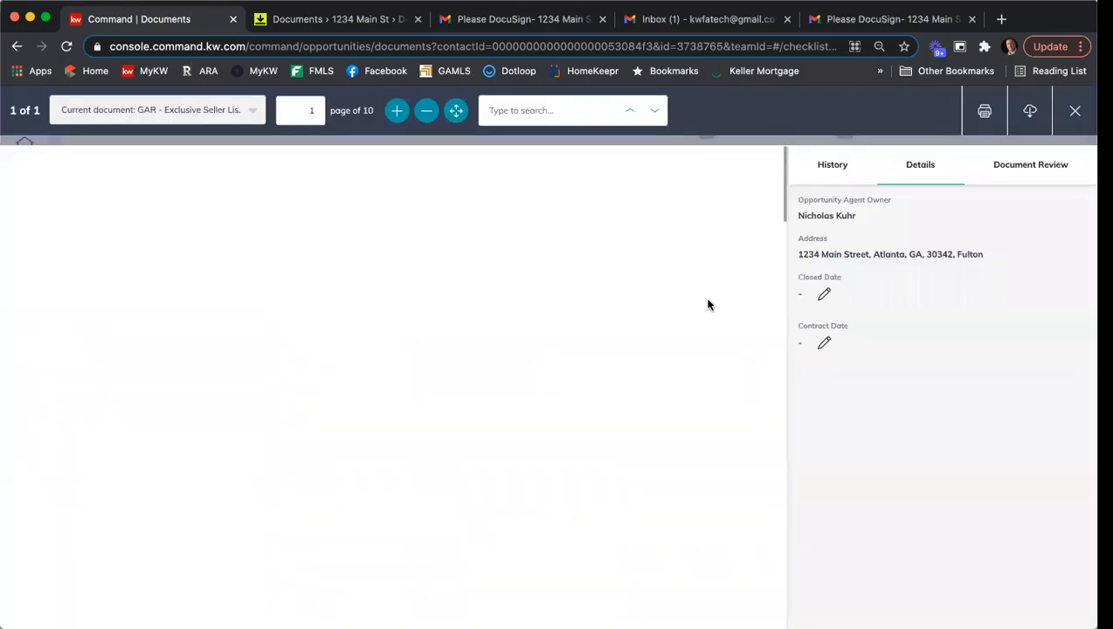
{"action": "scroll", "coordinate": [653, 313], "scroll_direction": "down", "scroll_amount": 5}
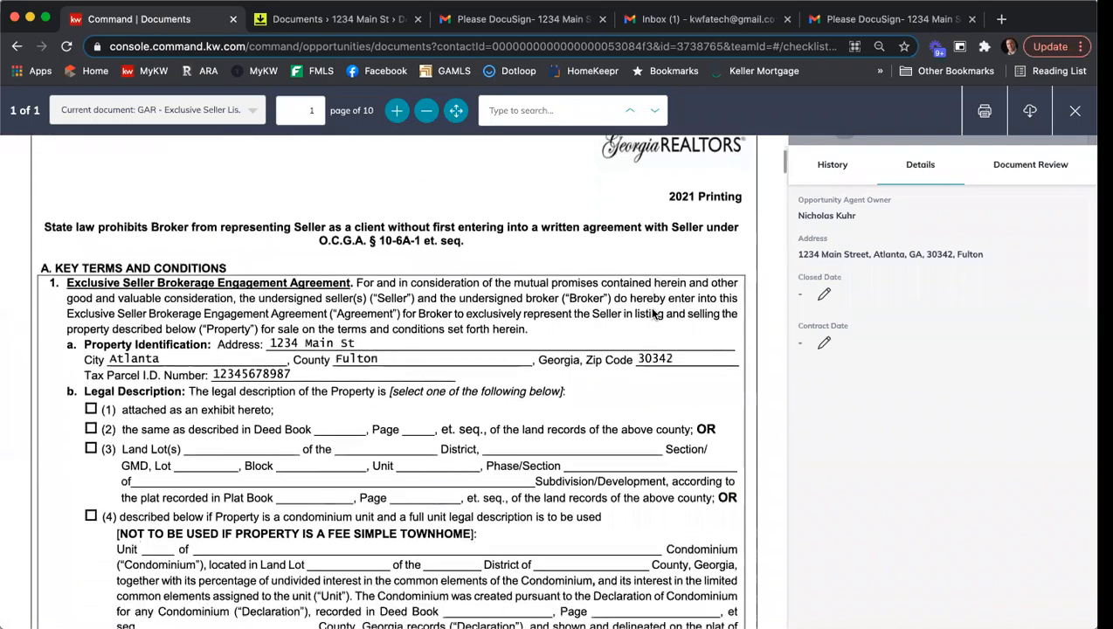
{"action": "scroll", "coordinate": [652, 313], "scroll_direction": "down", "scroll_amount": 13}
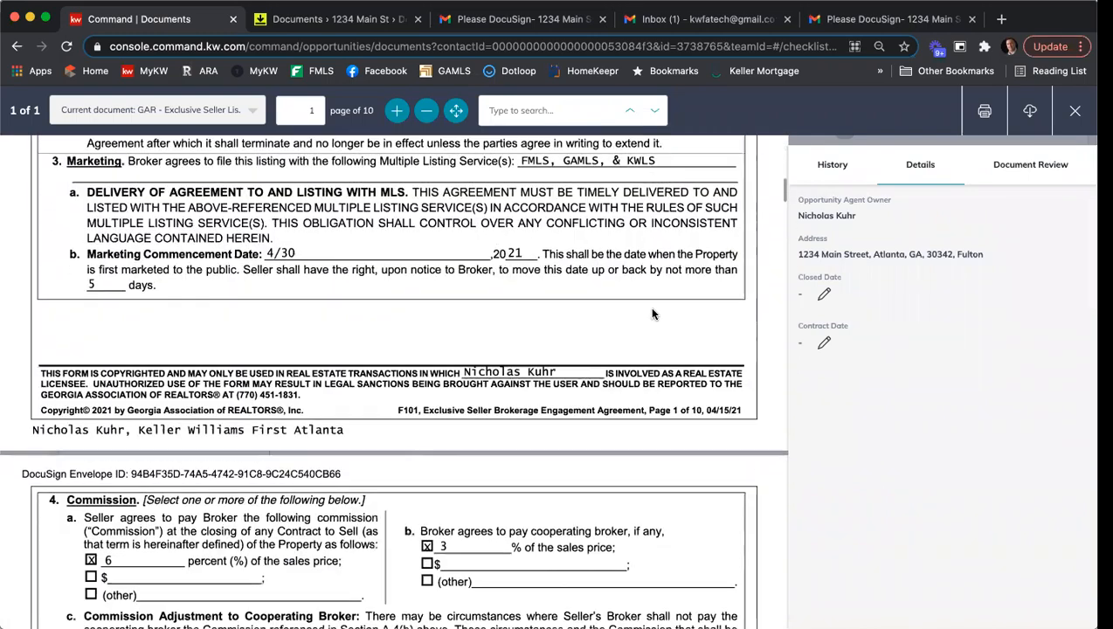
{"action": "scroll", "coordinate": [652, 313], "scroll_direction": "up", "scroll_amount": 15}
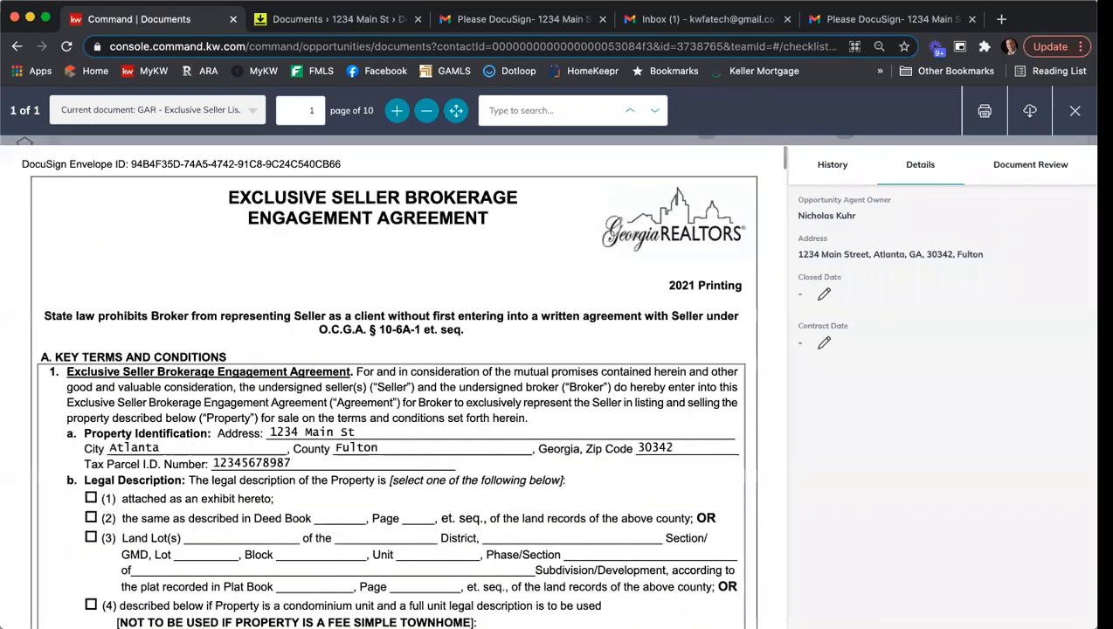
{"action": "left_click", "coordinate": [1074, 111]}
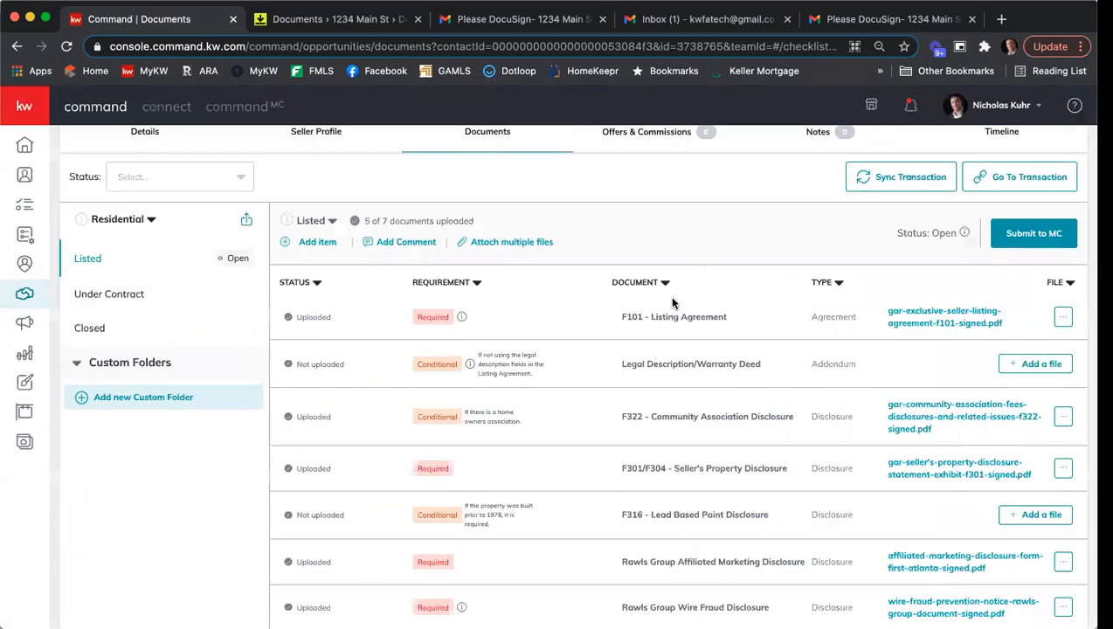
- Start a new item in the Listed checklist named Full Binding ESLA with document type Agreement
{"action": "scroll", "coordinate": [672, 304], "scroll_direction": "up", "scroll_amount": 1}
{"action": "scroll", "coordinate": [673, 304], "scroll_direction": "up", "scroll_amount": 1}
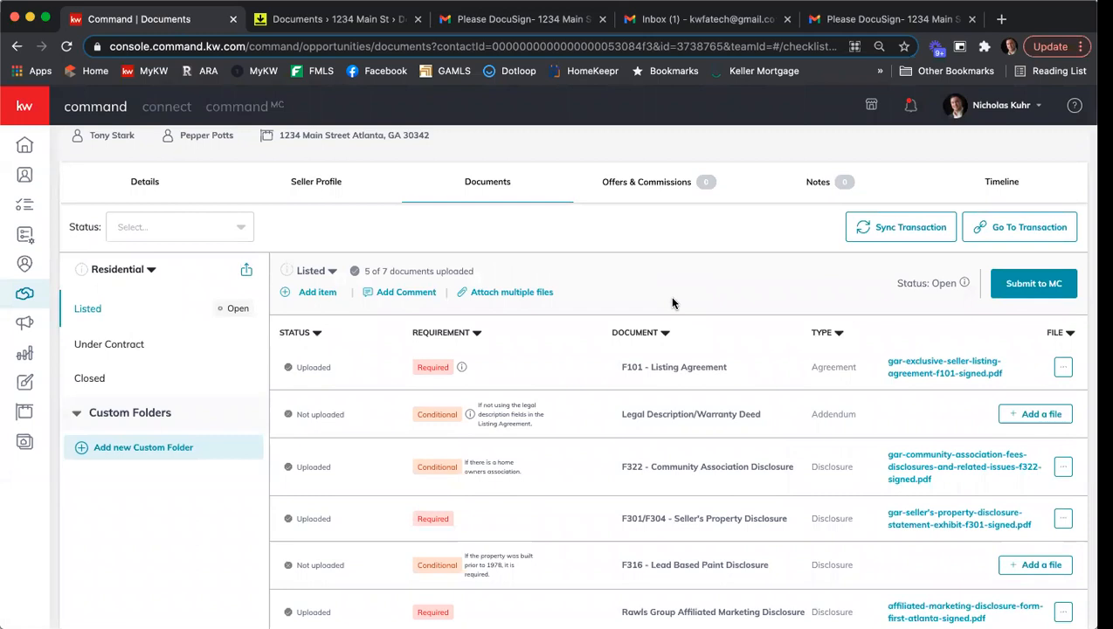
{"action": "scroll", "coordinate": [720, 345], "scroll_direction": "down", "scroll_amount": 1}
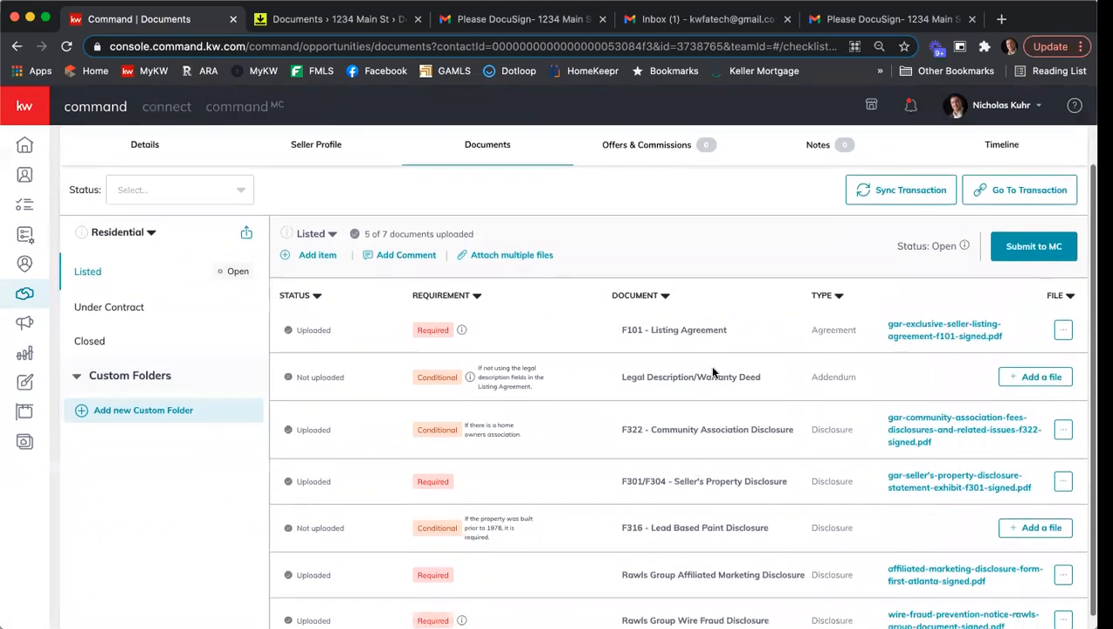
{"action": "left_click", "coordinate": [307, 260]}
{"action": "left_click", "coordinate": [453, 267]}
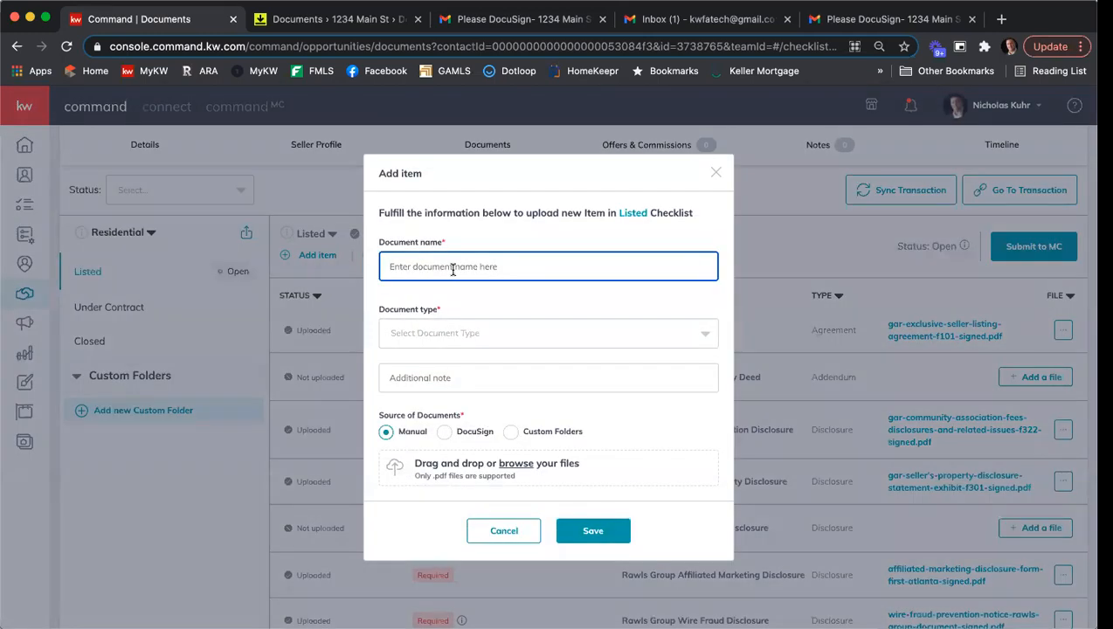
{"action": "type", "text": "FUl"}
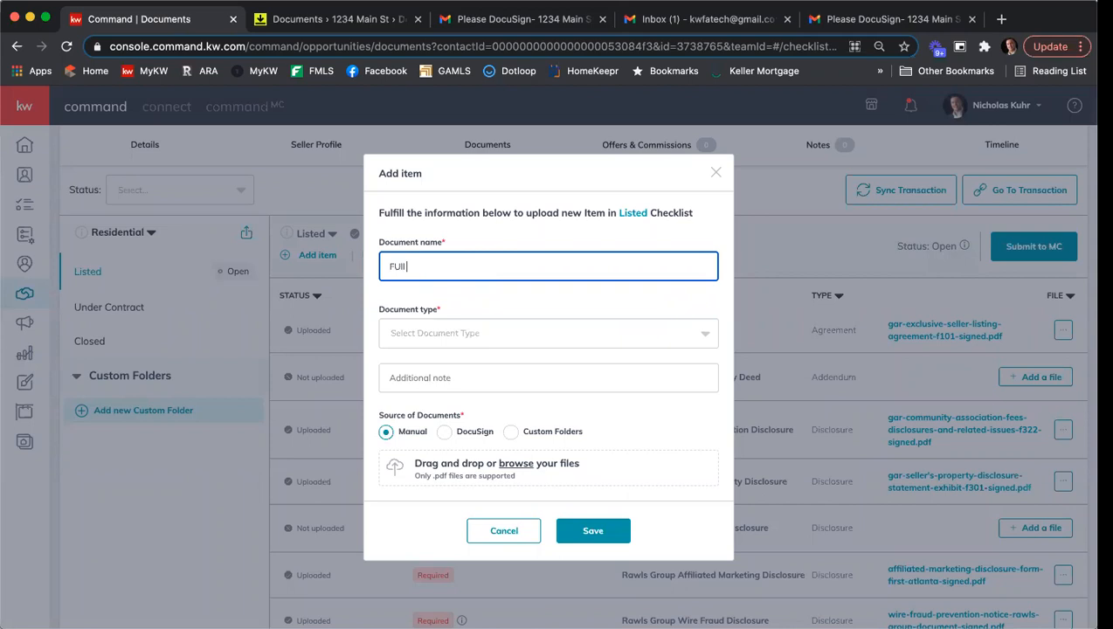
{"action": "type", "text": "l Binding ESLA"}
{"action": "left_click", "coordinate": [501, 337]}
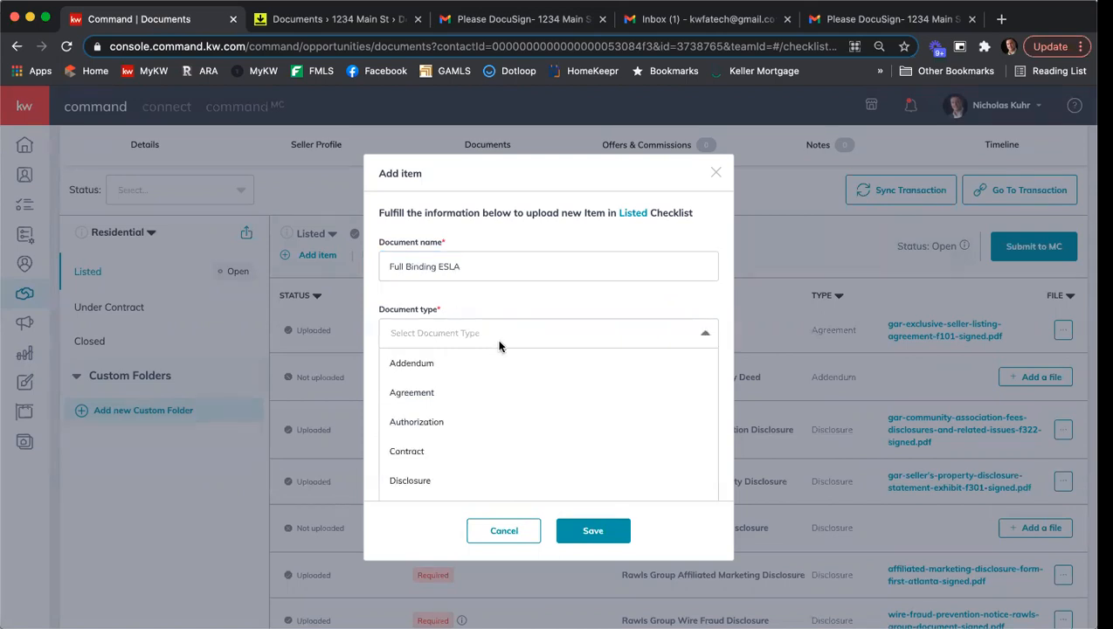
{"action": "left_click", "coordinate": [492, 390]}
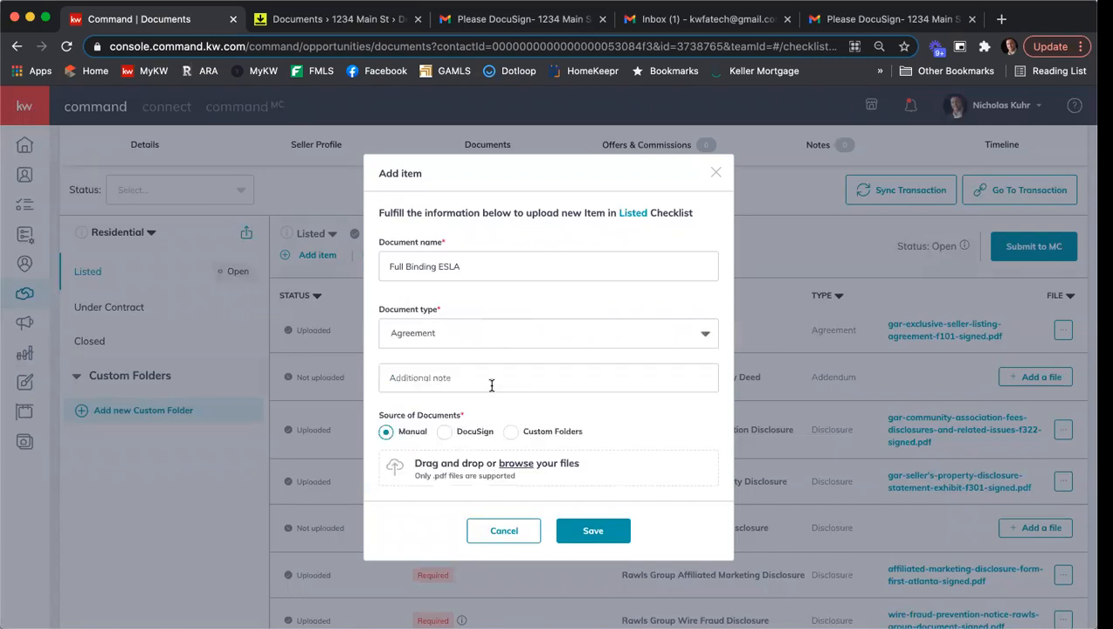
- Source the new item's file from DocuSign, choose 1234 Main St Binding Listing Agreement.pdf, and save the item
{"action": "left_click", "coordinate": [444, 431]}
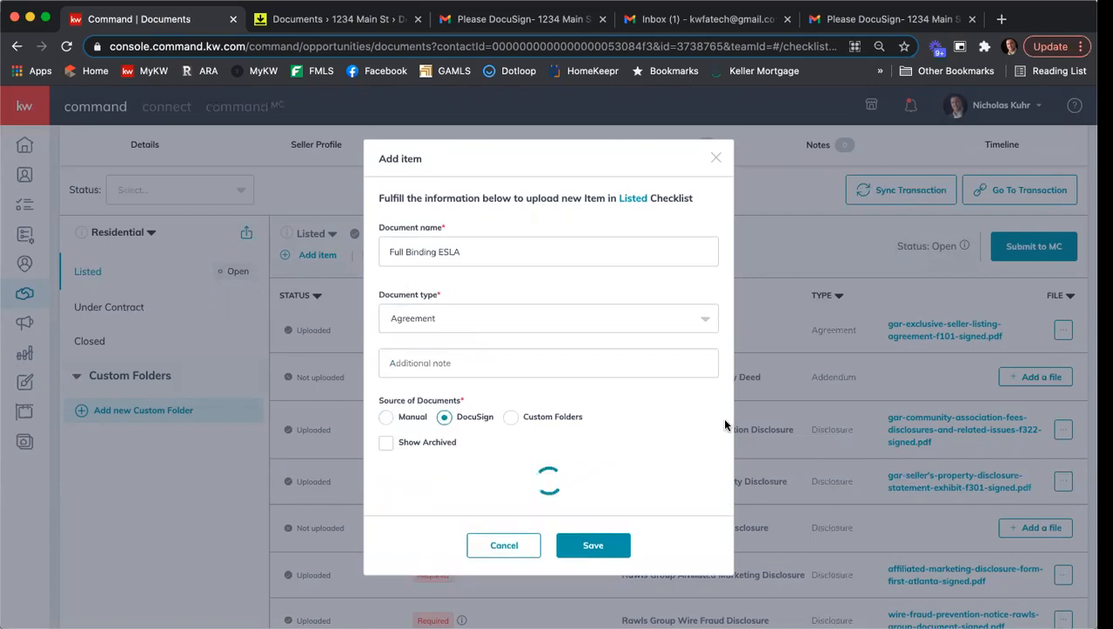
{"action": "scroll", "coordinate": [701, 371], "scroll_direction": "down", "scroll_amount": 1}
{"action": "scroll", "coordinate": [635, 423], "scroll_direction": "down", "scroll_amount": 2}
{"action": "scroll", "coordinate": [643, 418], "scroll_direction": "down", "scroll_amount": 2}
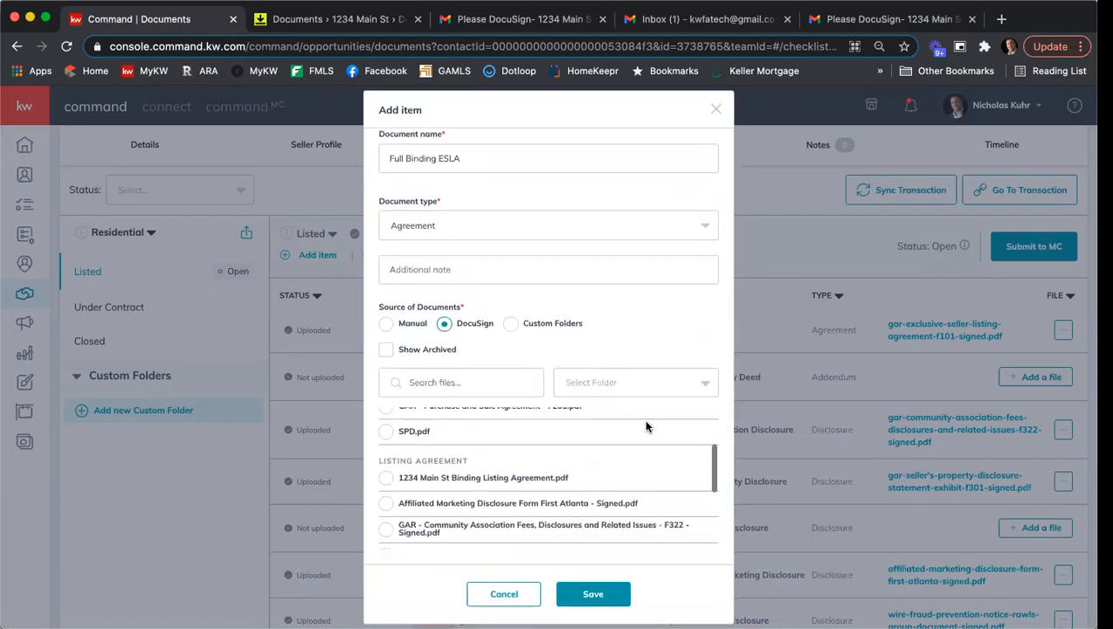
{"action": "left_click", "coordinate": [386, 469]}
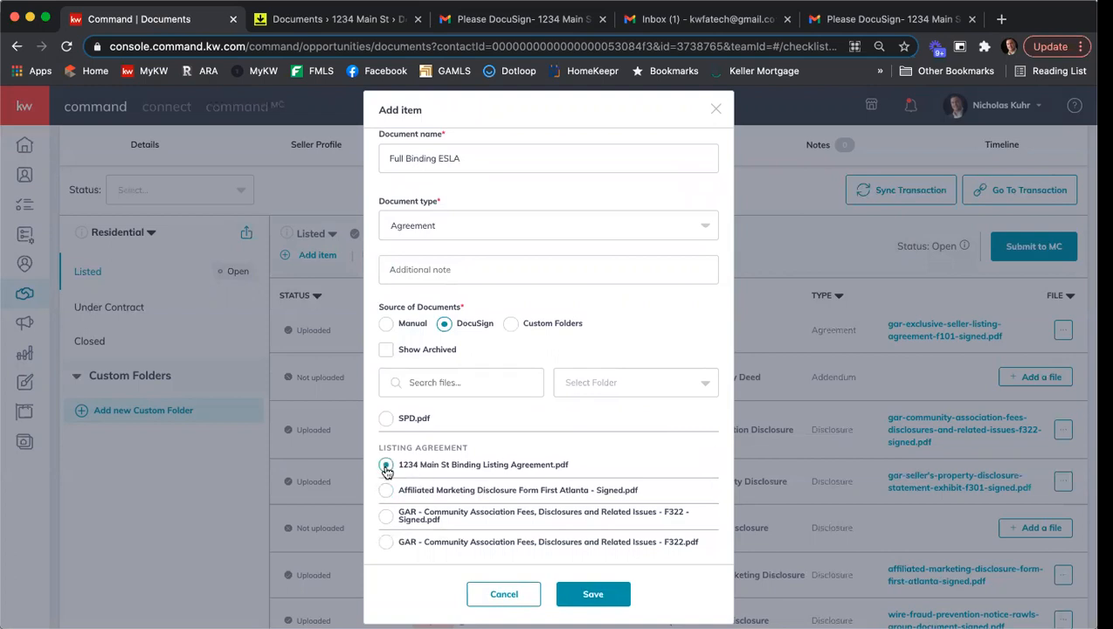
{"action": "left_click", "coordinate": [624, 596]}
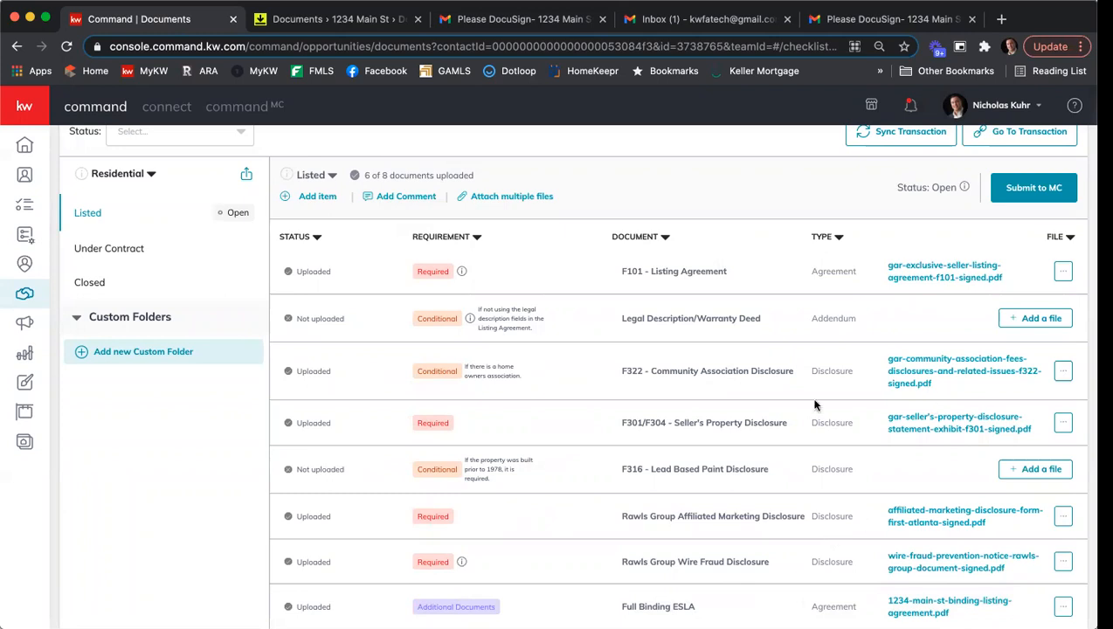
{"action": "scroll", "coordinate": [748, 406], "scroll_direction": "up", "scroll_amount": 2}
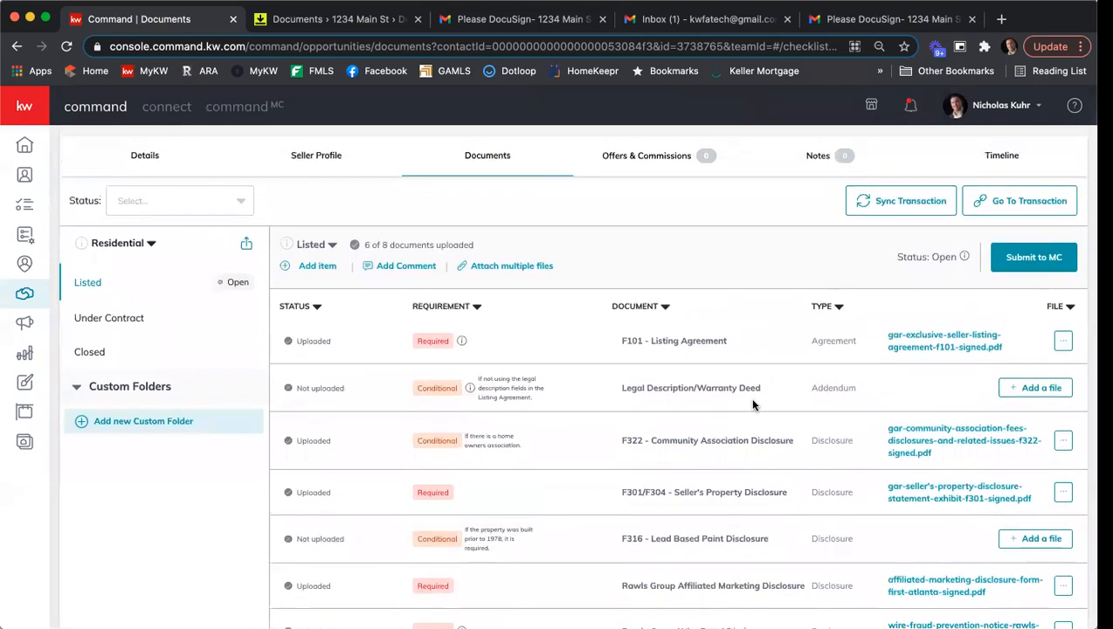